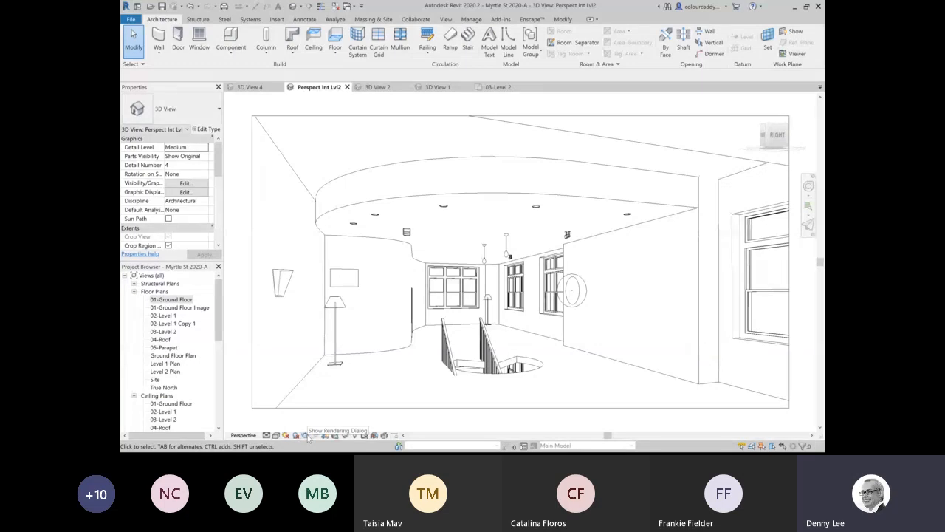
Start a Draft-quality rendering of the Perspect Int Lvl2 view at screen resolution and stop it partway
{"action": "left_click", "coordinate": [306, 435]}
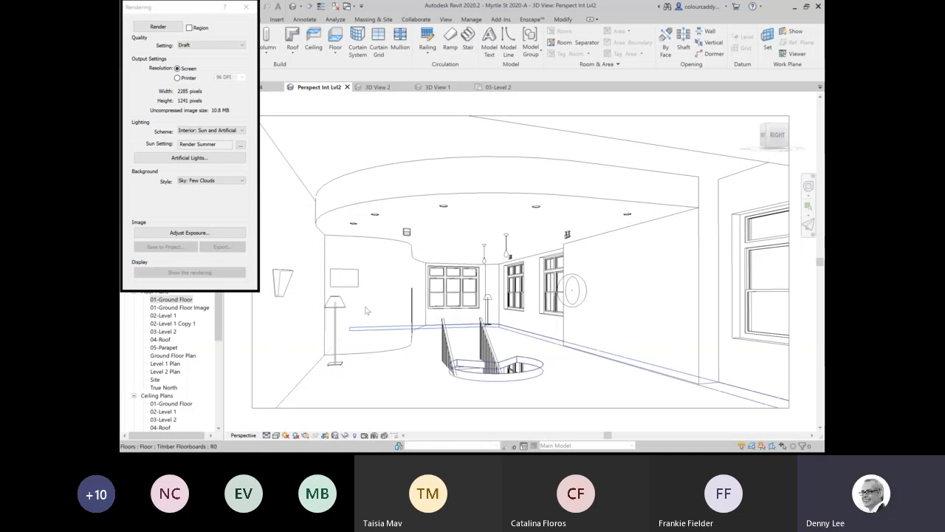
{"action": "left_click", "coordinate": [158, 27]}
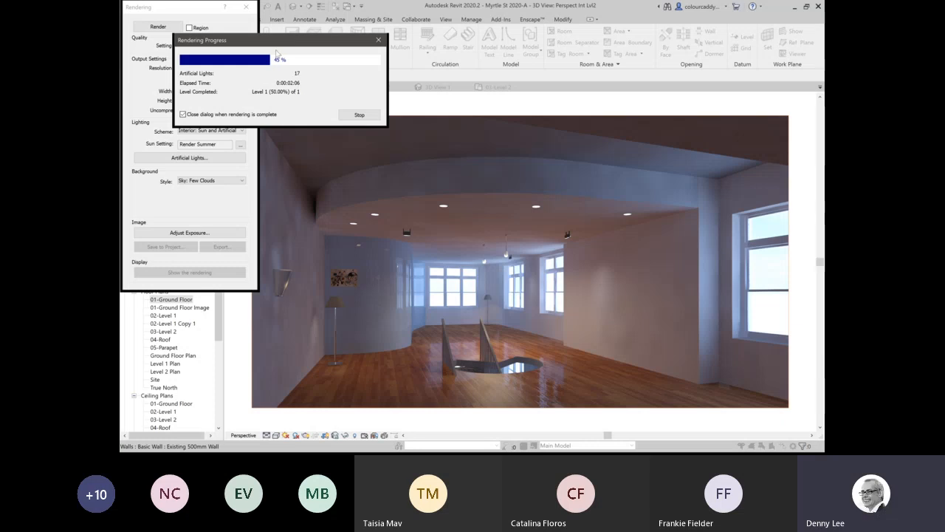
{"action": "left_click_drag", "start_coordinate": [298, 40], "coordinate": [434, 77]}
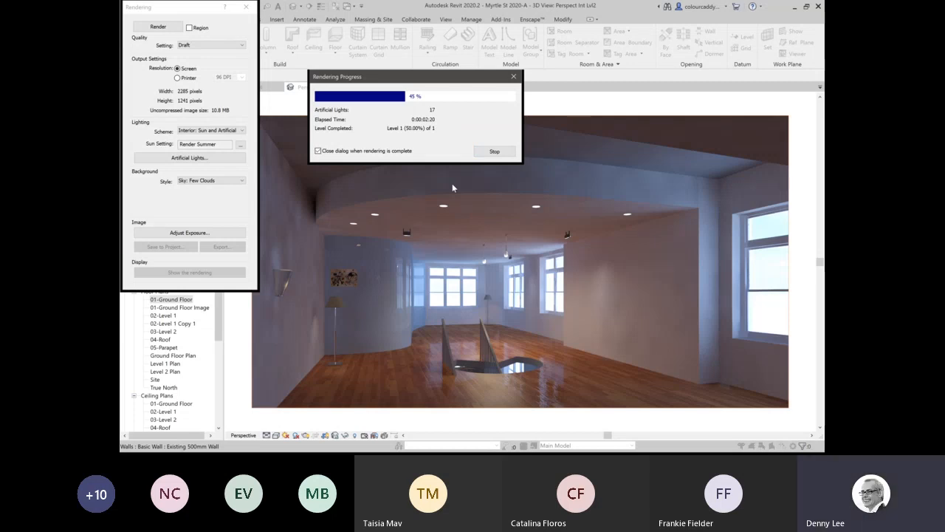
{"action": "left_click", "coordinate": [495, 150]}
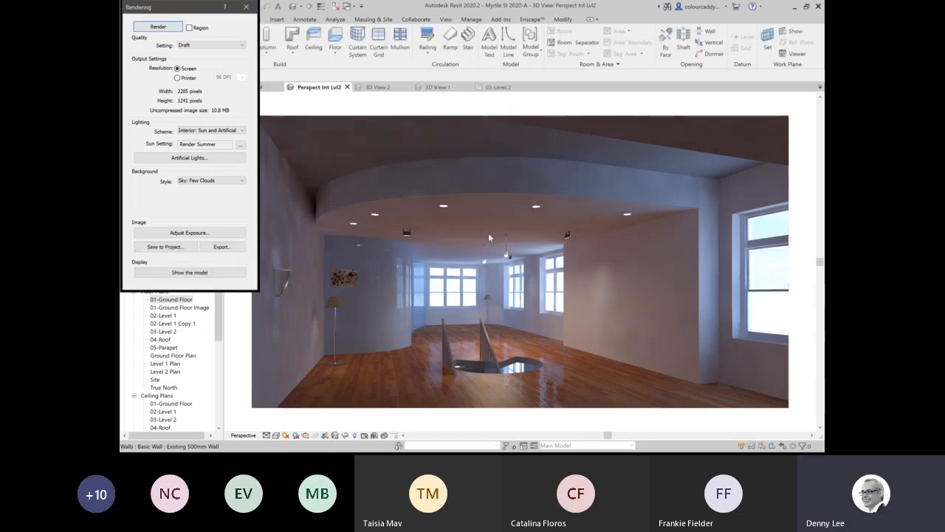
Keep the rendering quality at Draft and export the rendered image as a JPEG file named Perspect Int Lvl2
{"action": "left_click", "coordinate": [211, 46]}
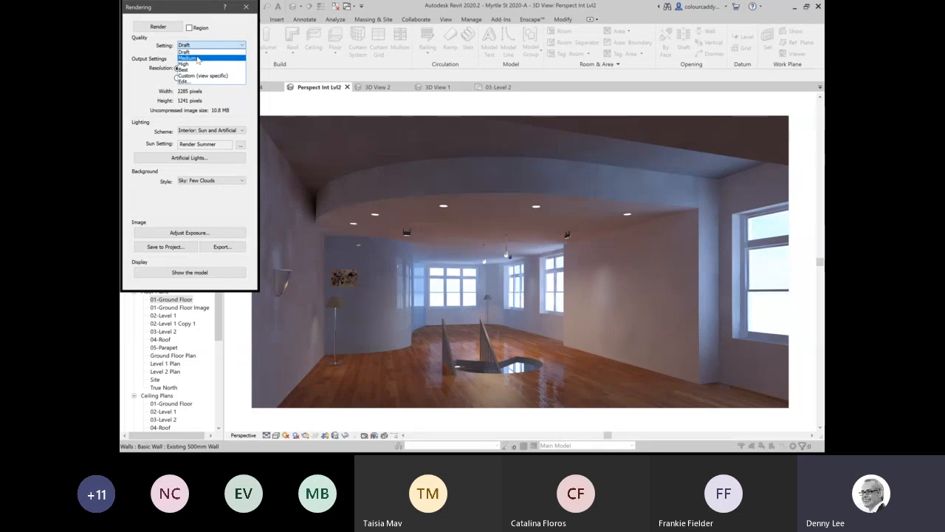
{"action": "left_click", "coordinate": [209, 47]}
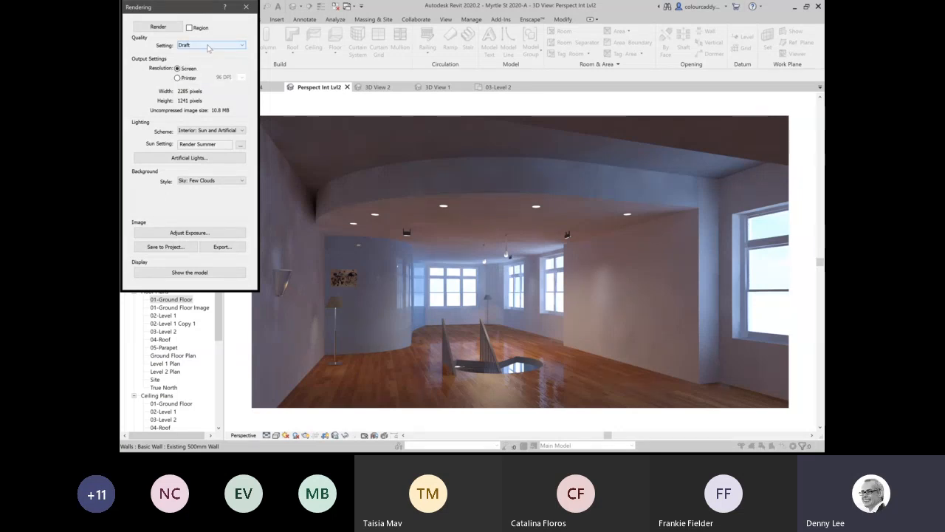
{"action": "left_click", "coordinate": [221, 247]}
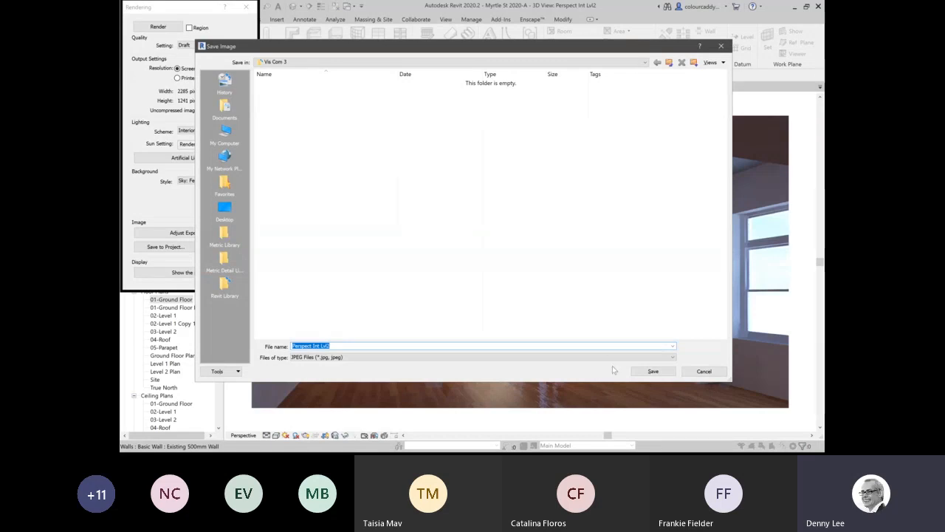
{"action": "left_click", "coordinate": [653, 371]}
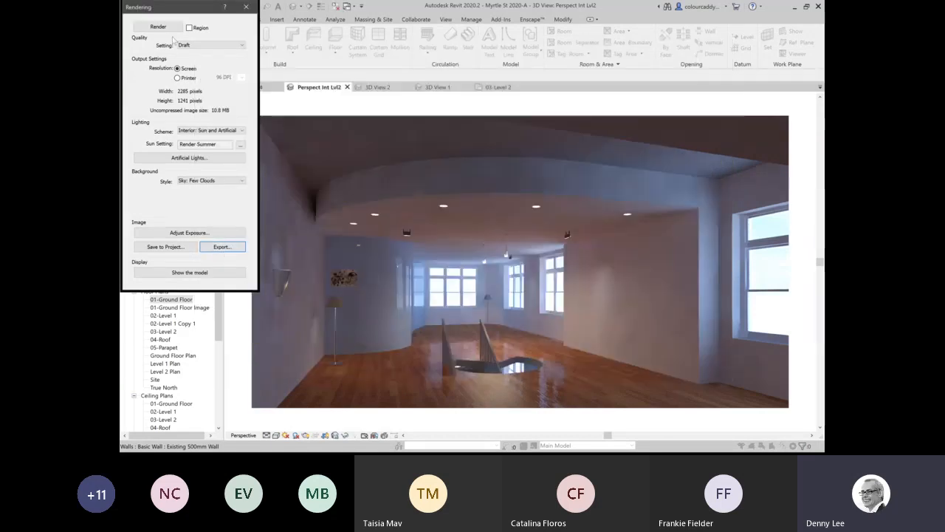
Set the rendering background style to Transparent and close the rendering settings
{"action": "left_click_drag", "start_coordinate": [174, 7], "coordinate": [466, 47]}
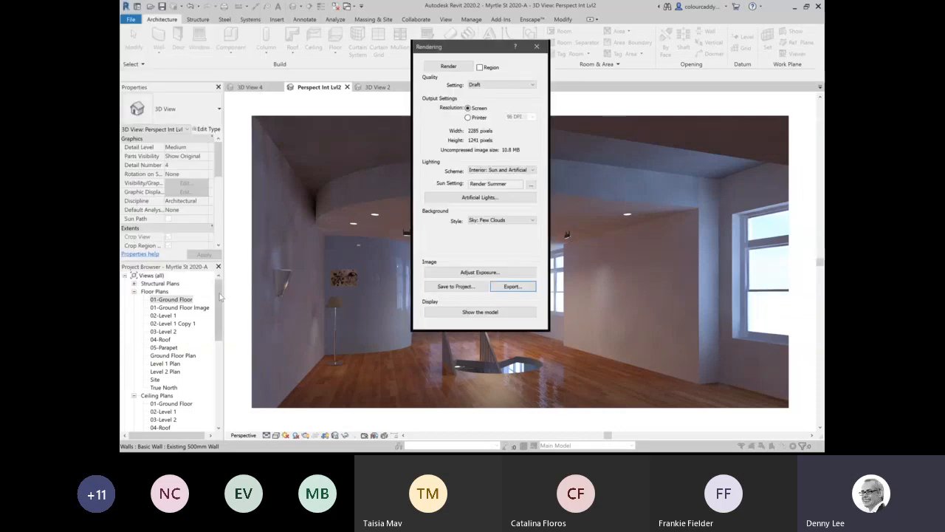
{"action": "scroll", "coordinate": [169, 339], "scroll_direction": "down", "scroll_amount": 6}
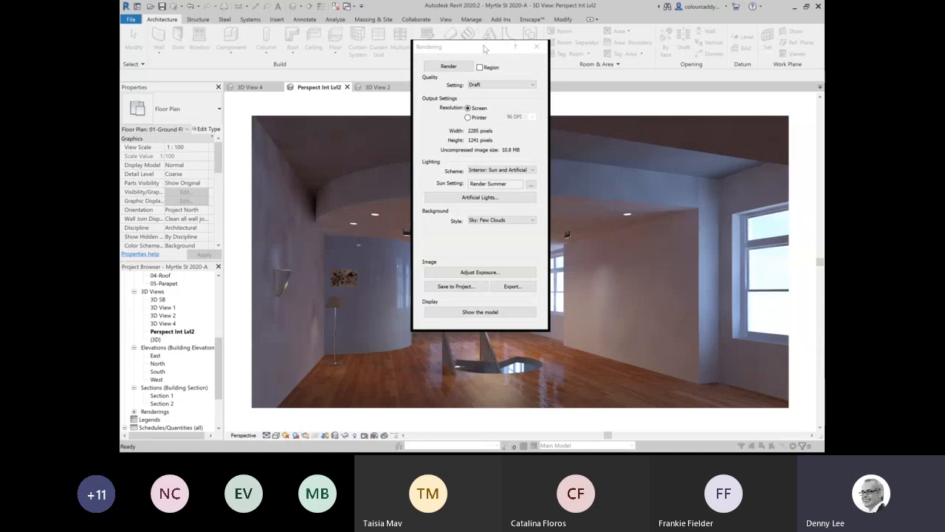
{"action": "left_click_drag", "start_coordinate": [484, 49], "coordinate": [276, 69]}
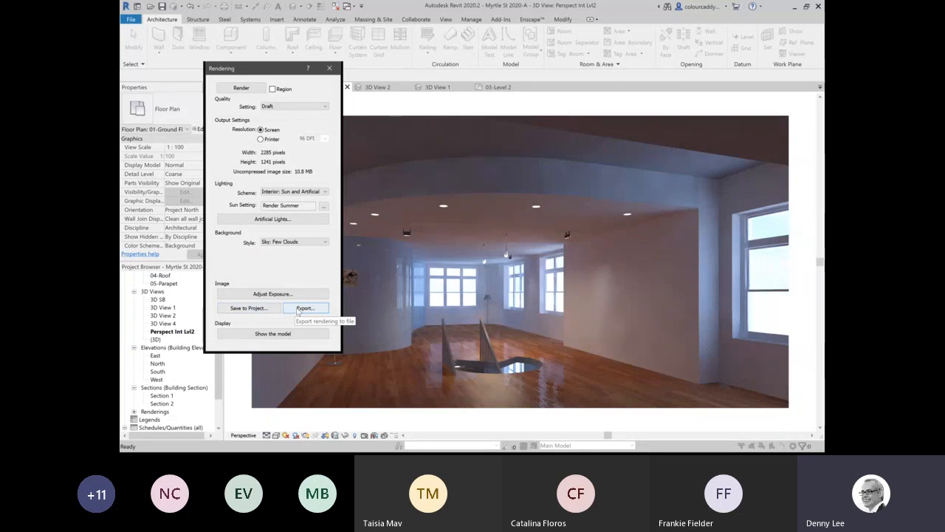
{"action": "left_click", "coordinate": [294, 242]}
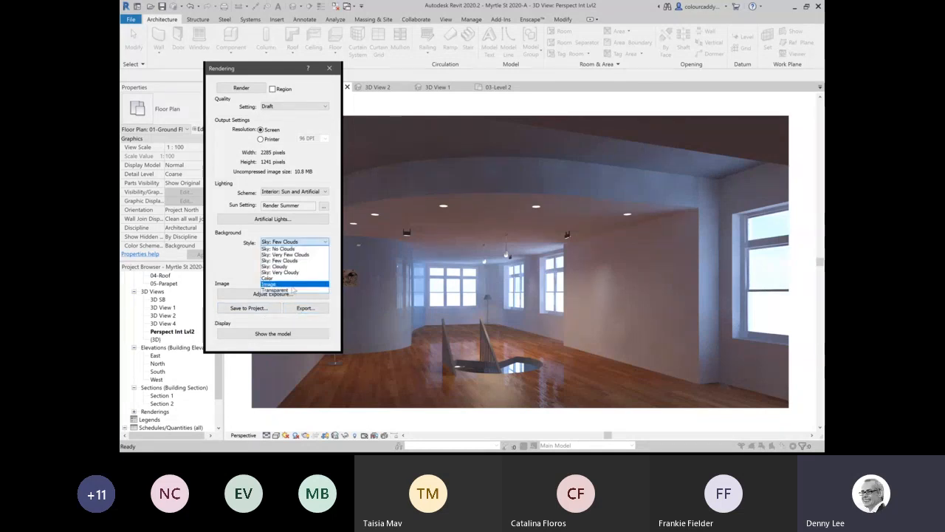
{"action": "left_click", "coordinate": [291, 290]}
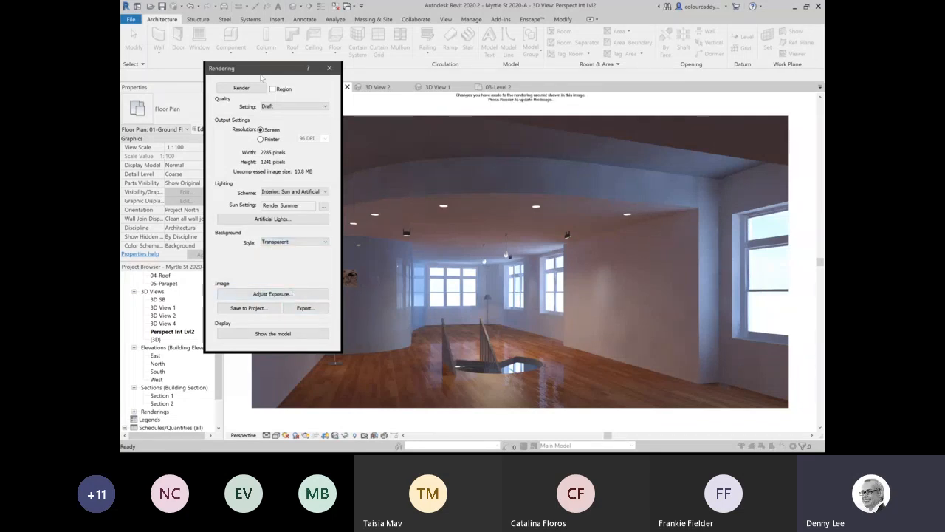
{"action": "left_click_drag", "start_coordinate": [252, 74], "coordinate": [250, 72]}
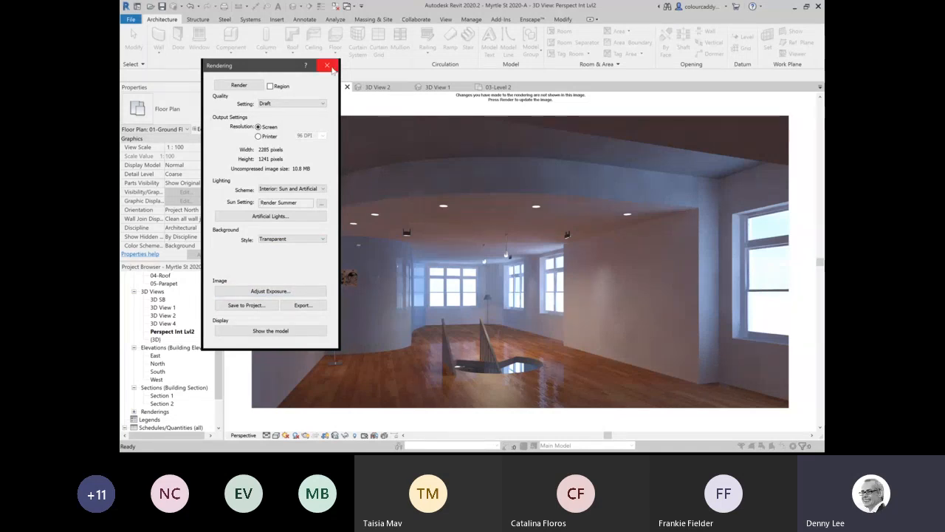
{"action": "left_click", "coordinate": [332, 68]}
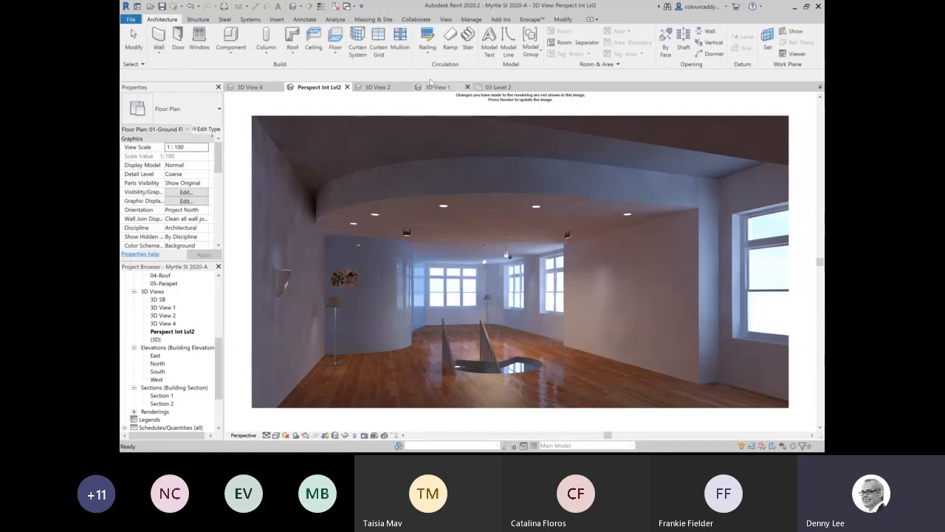
Reopen the Perspect Int Lvl2 view to show the model again and check the Autodesk account options
{"action": "left_click", "coordinate": [172, 332]}
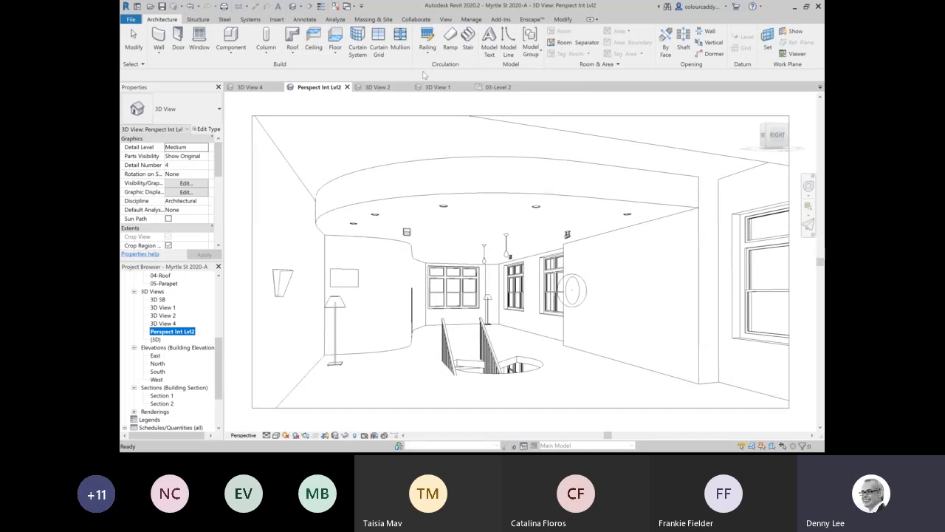
{"action": "left_click", "coordinate": [445, 22]}
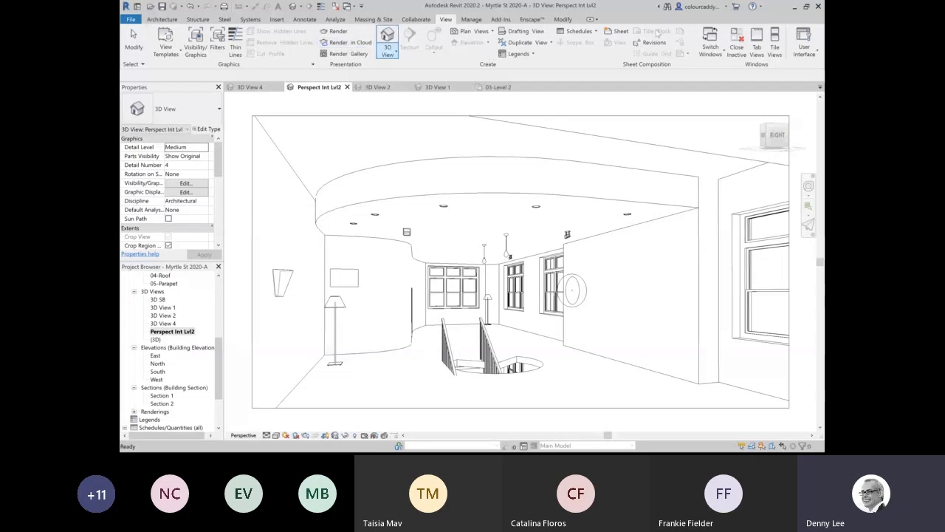
{"action": "left_click", "coordinate": [696, 7]}
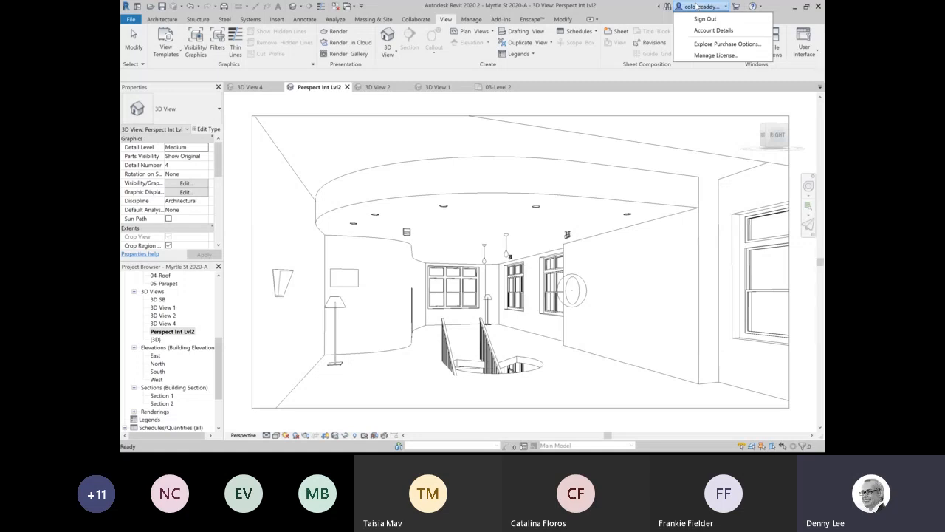
{"action": "left_click", "coordinate": [696, 6]}
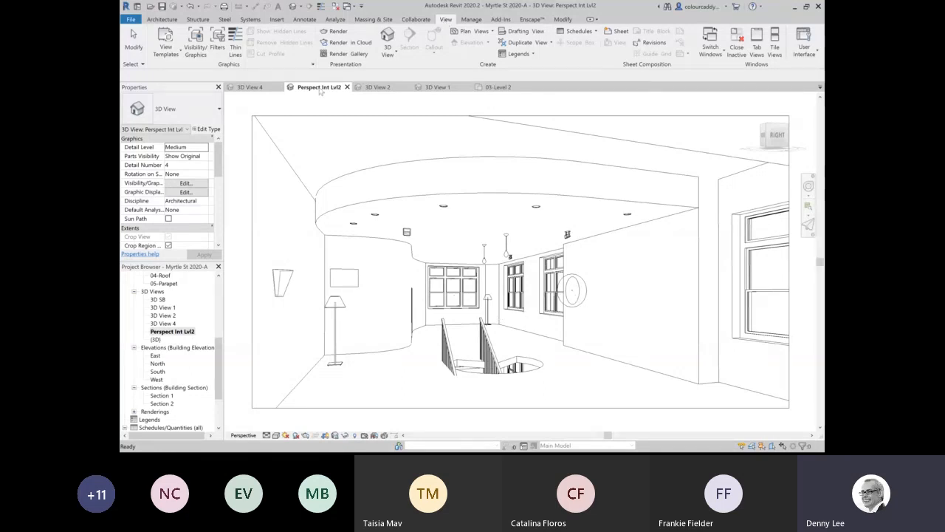
Render the {3D} view in the cloud as a still image with Final quality and Large (2.25 Mega Pixel) size
{"action": "left_click", "coordinate": [352, 42]}
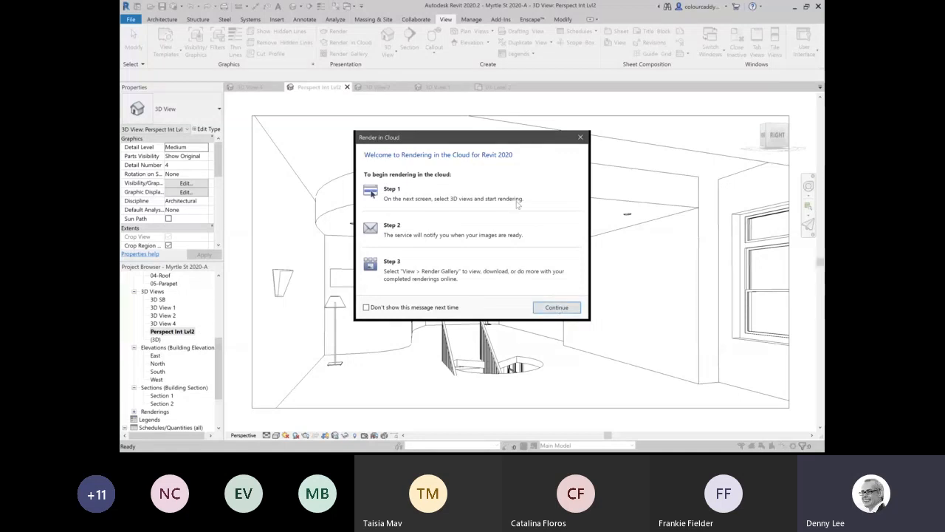
{"action": "left_click", "coordinate": [556, 308]}
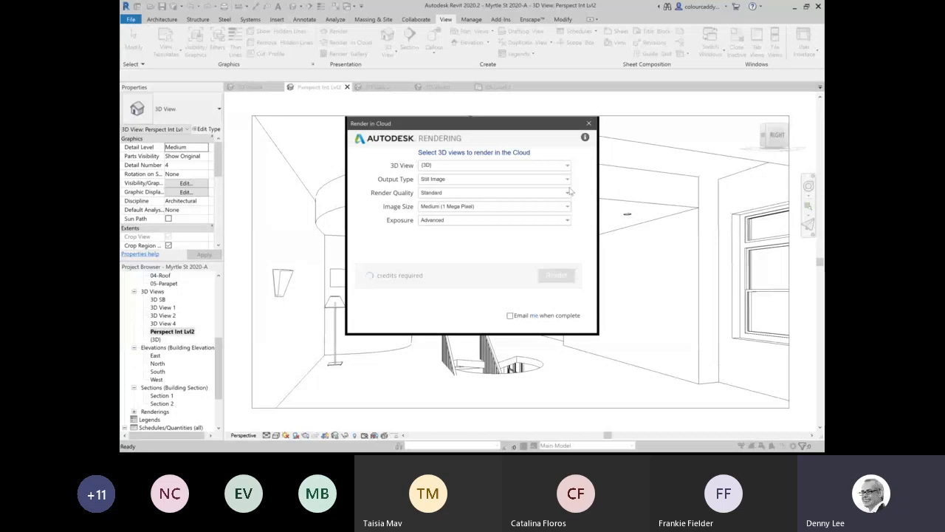
{"action": "left_click", "coordinate": [565, 192]}
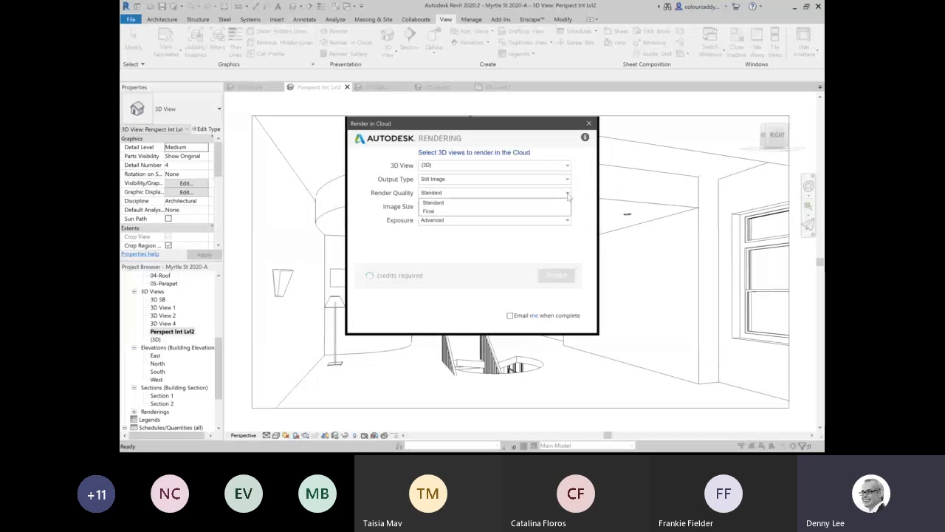
{"action": "left_click", "coordinate": [528, 211]}
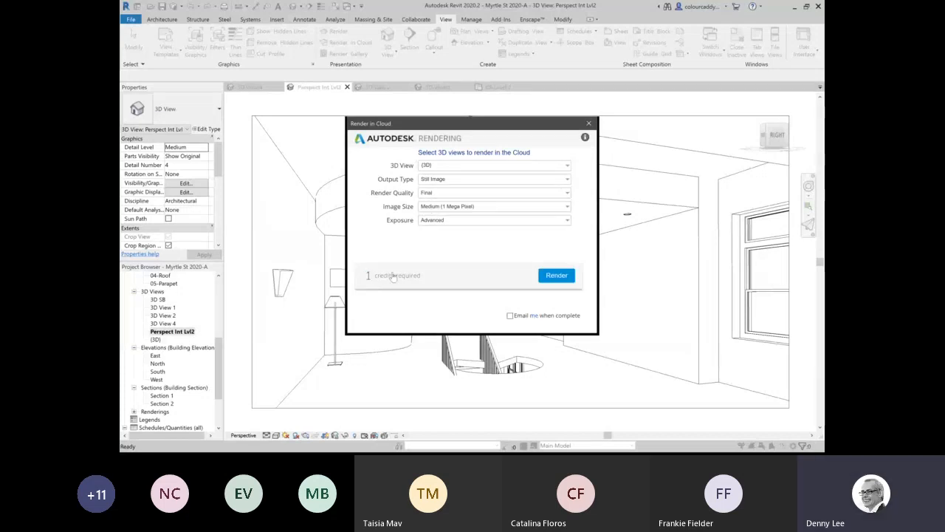
{"action": "left_click", "coordinate": [542, 209]}
{"action": "left_click", "coordinate": [427, 228]}
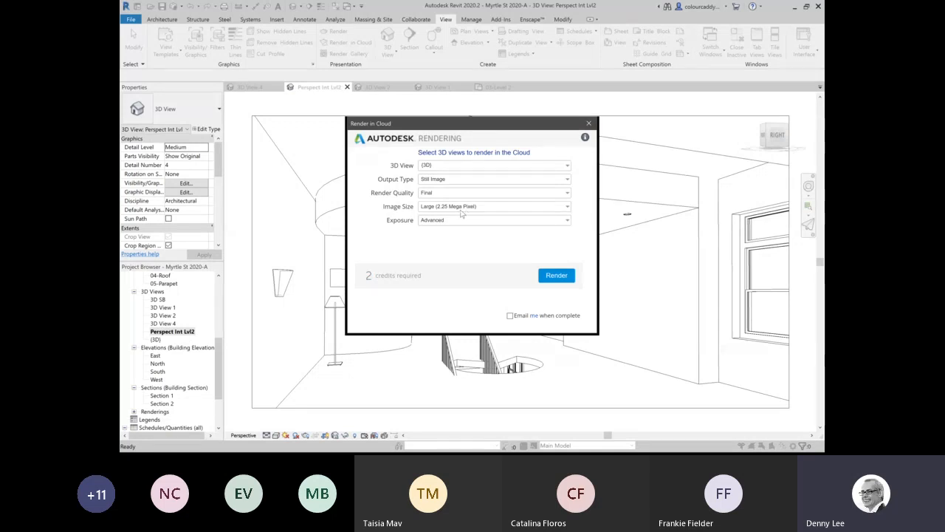
{"action": "left_click", "coordinate": [558, 276]}
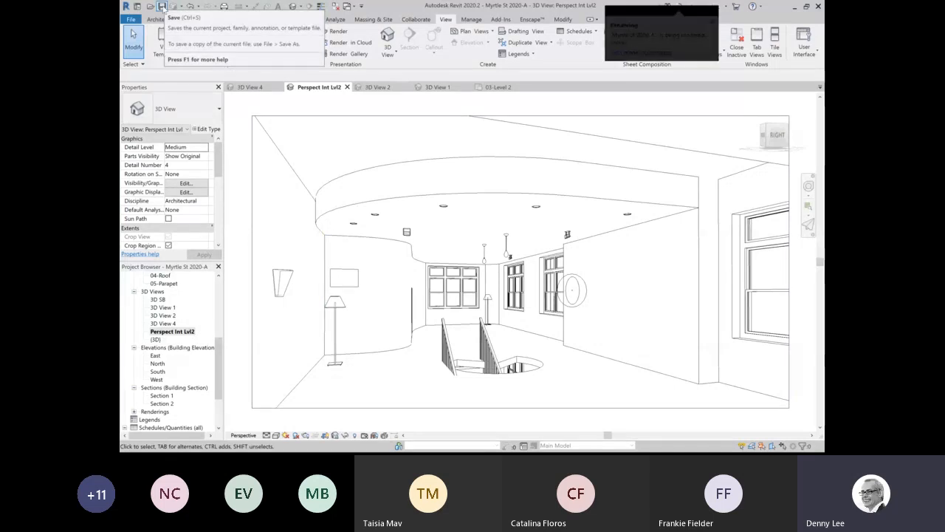
Save the project and start a Draft rendering of the Perspect Int Lvl2 view with a Transparent background
{"action": "left_click", "coordinate": [161, 7]}
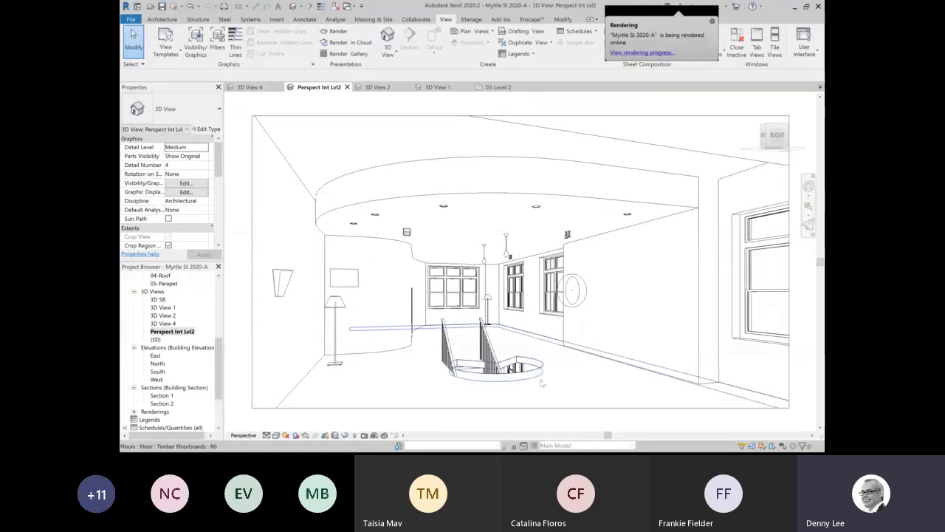
{"action": "key", "text": "r"}
{"action": "key", "text": "r"}
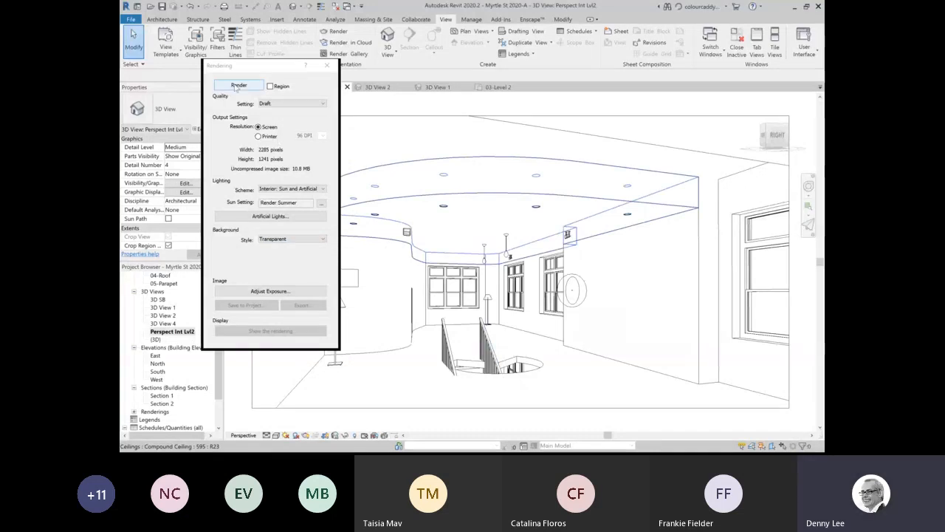
{"action": "left_click", "coordinate": [298, 241]}
{"action": "left_click", "coordinate": [275, 286]}
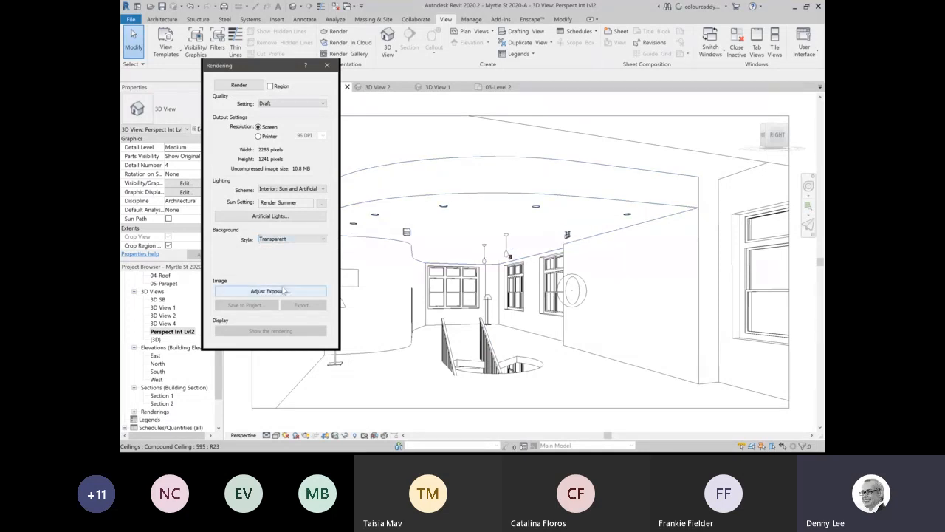
{"action": "left_click", "coordinate": [241, 83]}
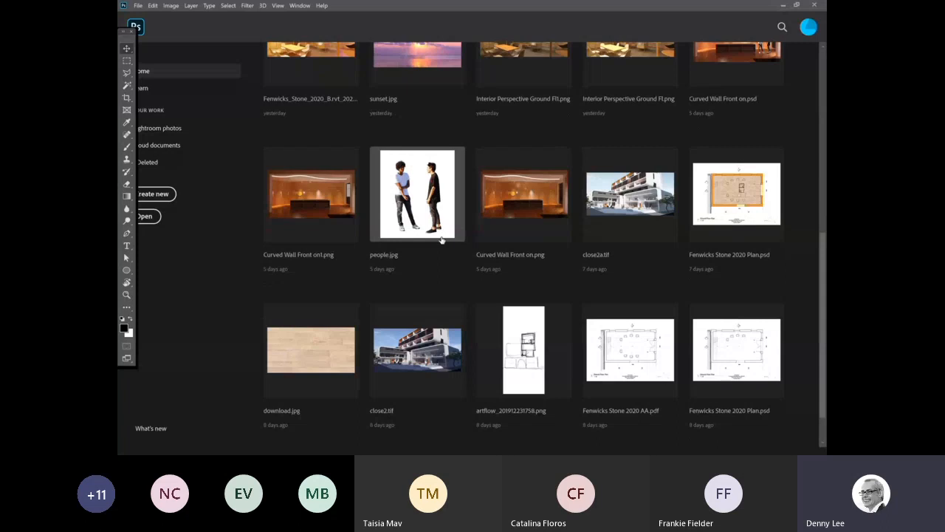
Look through the recent files on the home screen and move the floating tools palette clear of the Photoshop logo
{"action": "scroll", "coordinate": [442, 240], "scroll_direction": "up", "scroll_amount": 10}
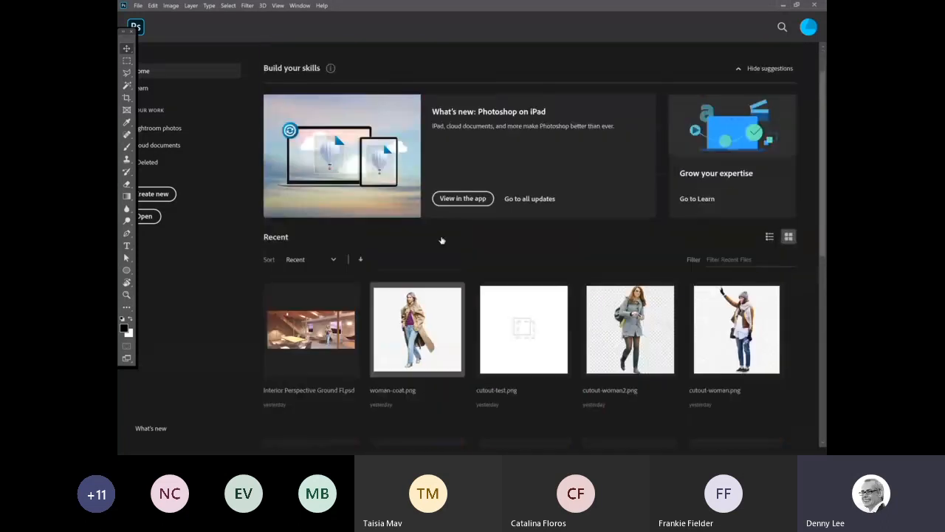
{"action": "scroll", "coordinate": [442, 240], "scroll_direction": "down", "scroll_amount": 5}
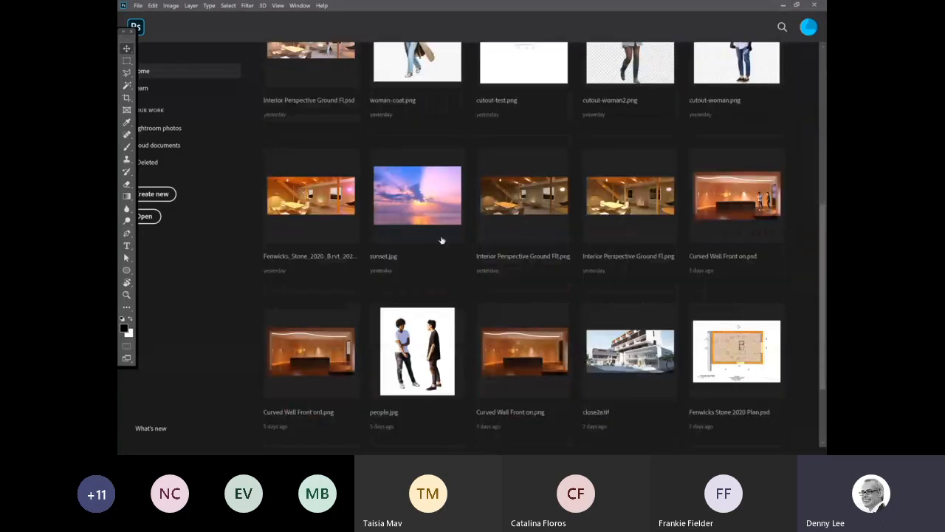
{"action": "scroll", "coordinate": [442, 240], "scroll_direction": "down", "scroll_amount": 2}
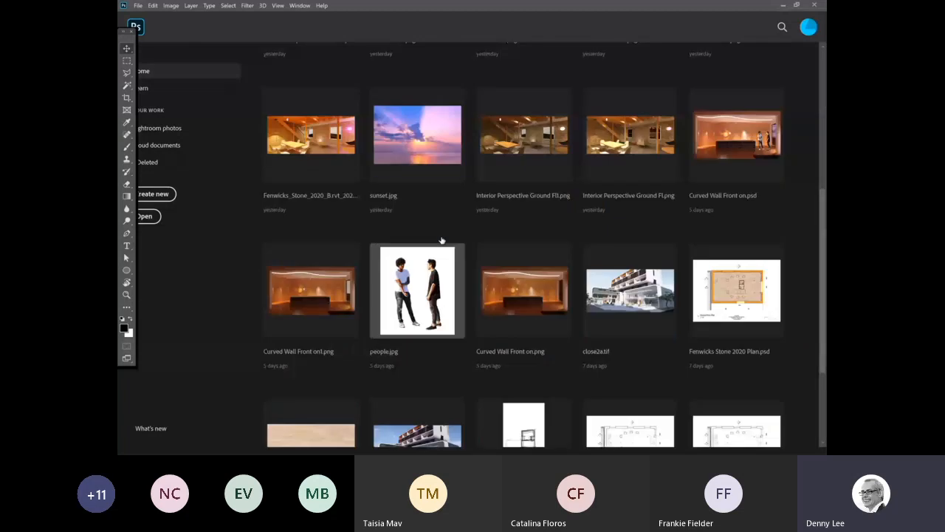
{"action": "scroll", "coordinate": [442, 240], "scroll_direction": "up", "scroll_amount": 8}
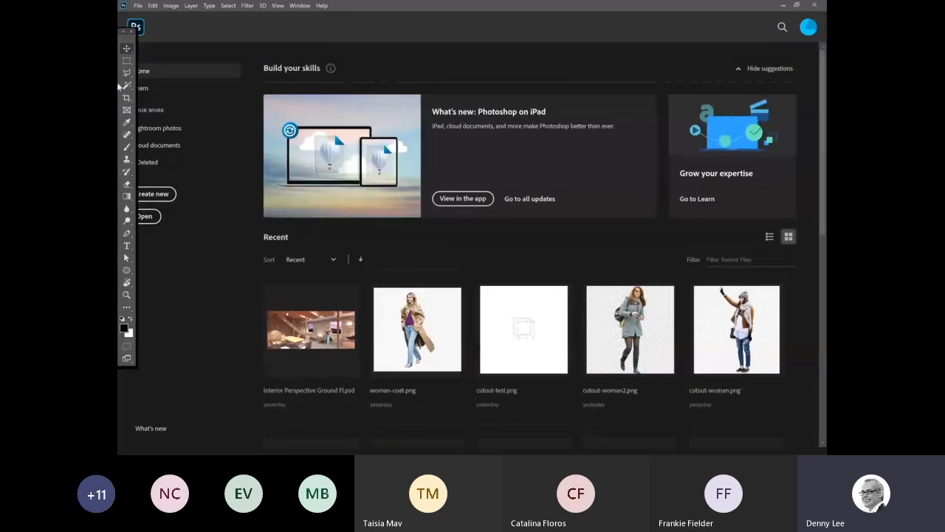
{"action": "left_click_drag", "start_coordinate": [126, 40], "coordinate": [129, 61]}
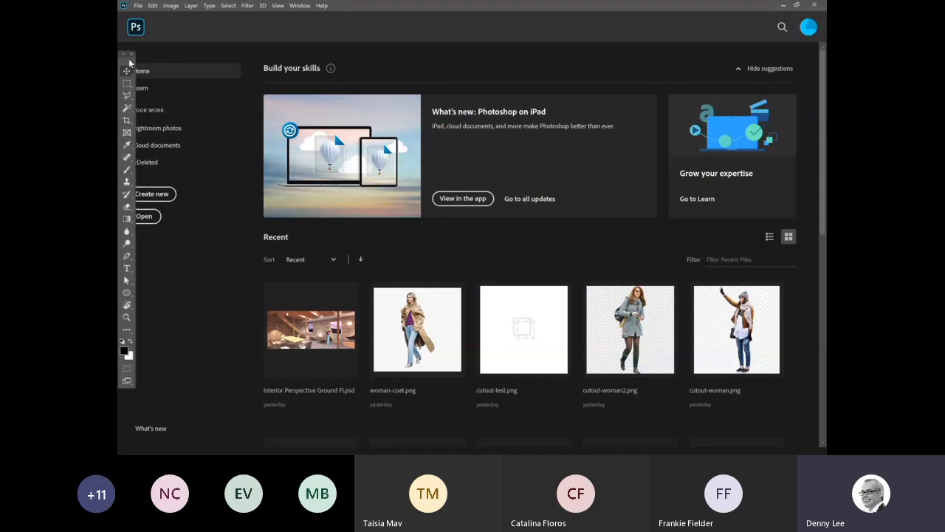
Start opening an image and browse to the Documents > TAFE > VC3 > Vis Com 3 folder
{"action": "left_click", "coordinate": [138, 7]}
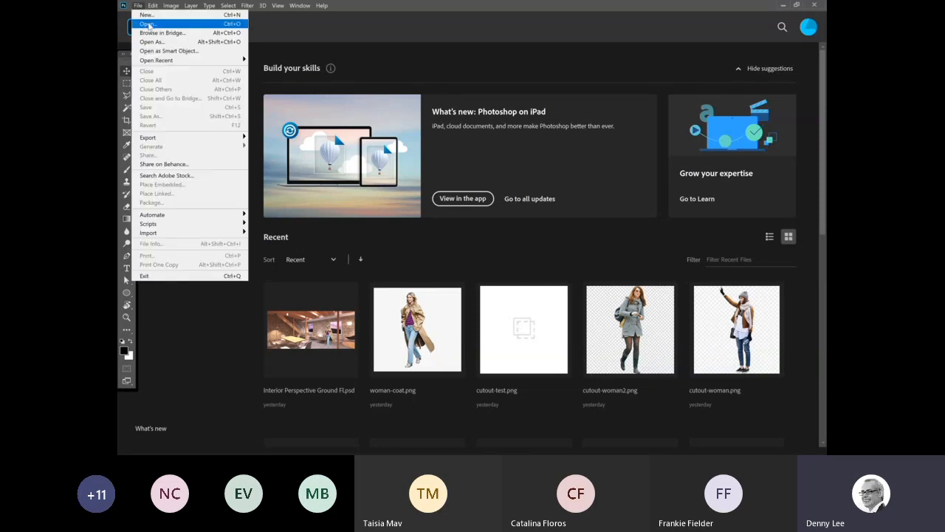
{"action": "left_click", "coordinate": [148, 24]}
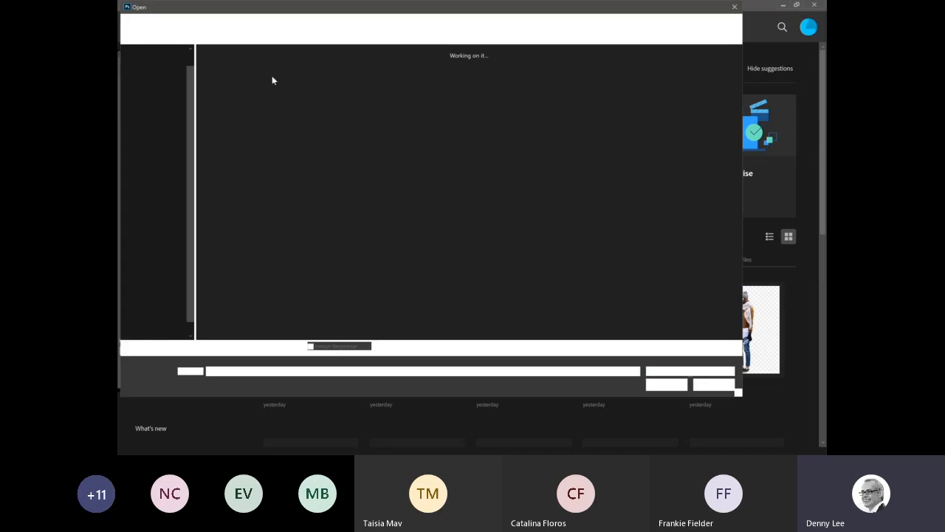
{"action": "left_click", "coordinate": [285, 22]}
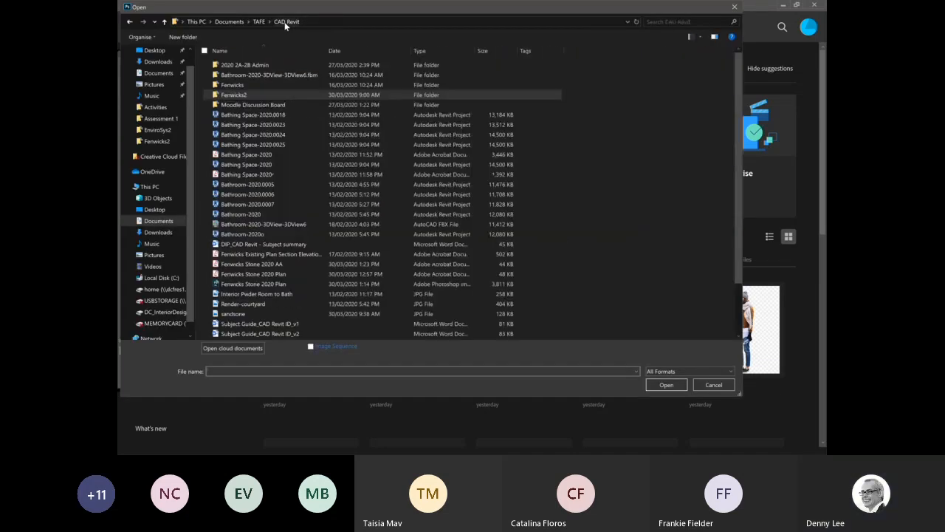
{"action": "left_click", "coordinate": [264, 214]}
{"action": "left_click", "coordinate": [258, 24]}
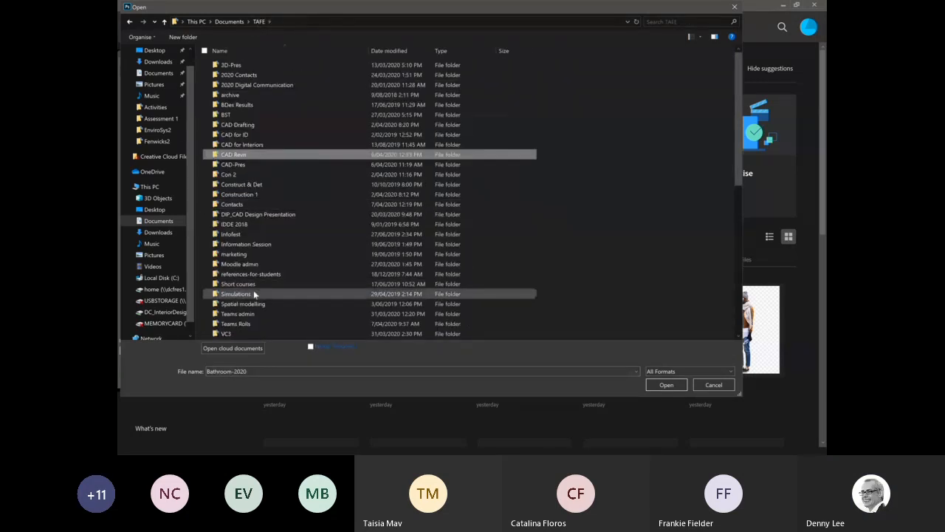
{"action": "scroll", "coordinate": [254, 294], "scroll_direction": "down", "scroll_amount": 3}
{"action": "double_click", "coordinate": [245, 242]}
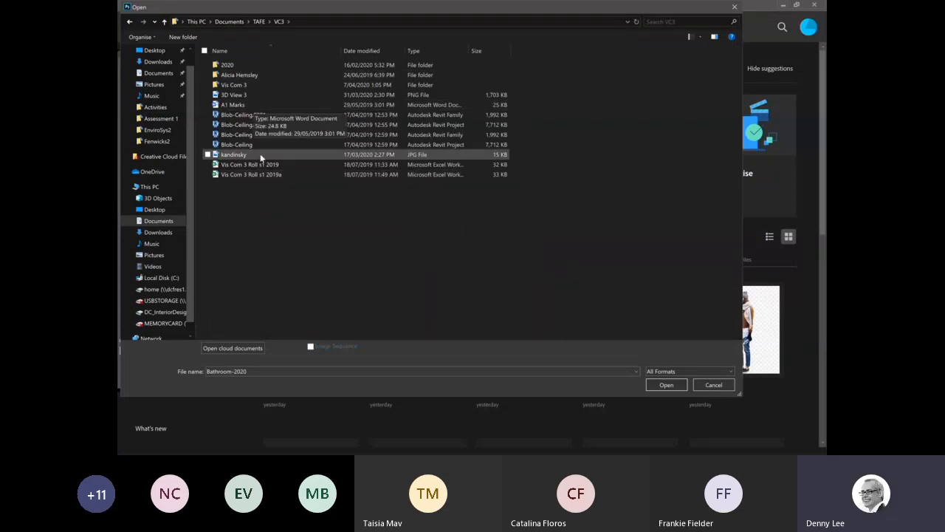
{"action": "double_click", "coordinate": [234, 85]}
Open the Perspect Int Lvl2 JPG from the Vis Com 3 folder
{"action": "left_click", "coordinate": [256, 215]}
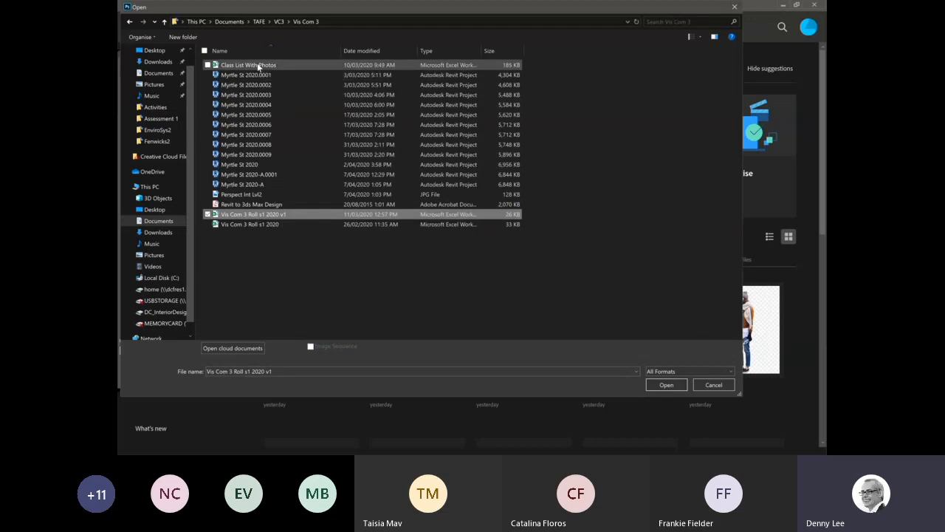
{"action": "left_click", "coordinate": [251, 194]}
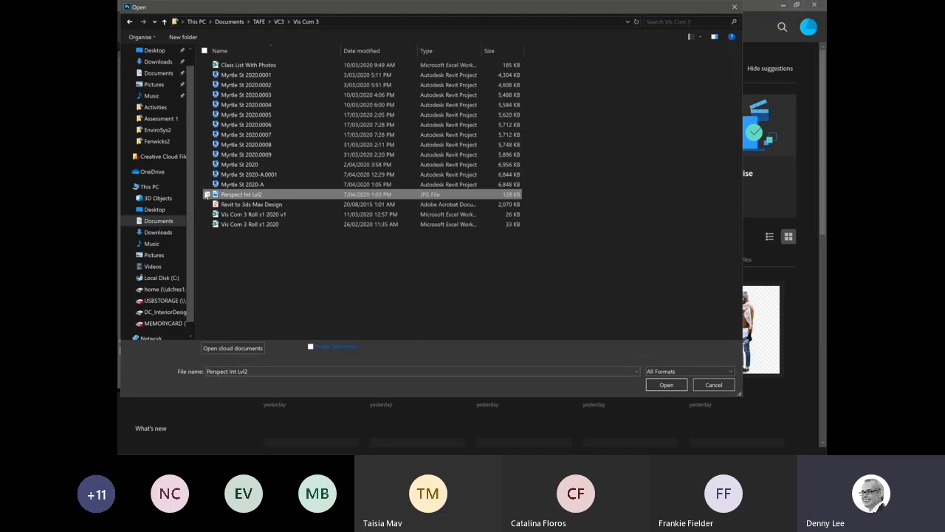
{"action": "double_click", "coordinate": [257, 196]}
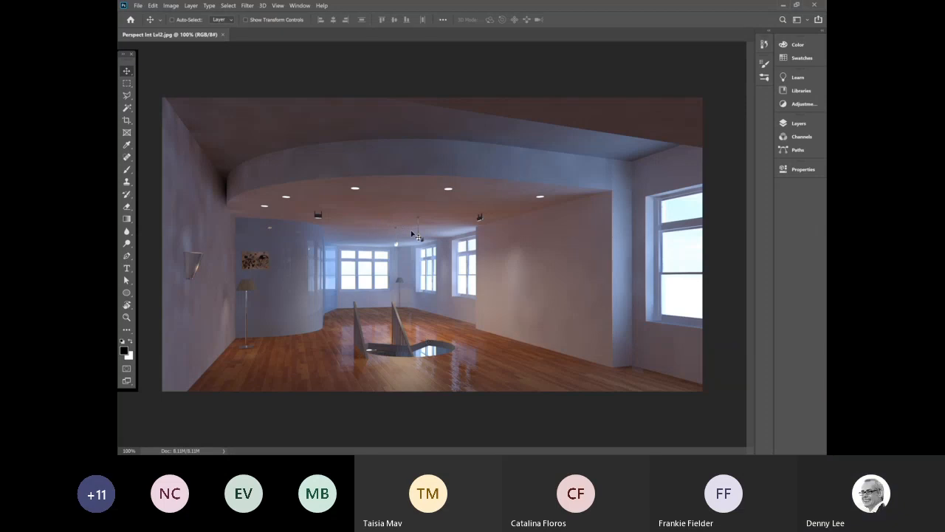
{"action": "left_click", "coordinate": [171, 6]}
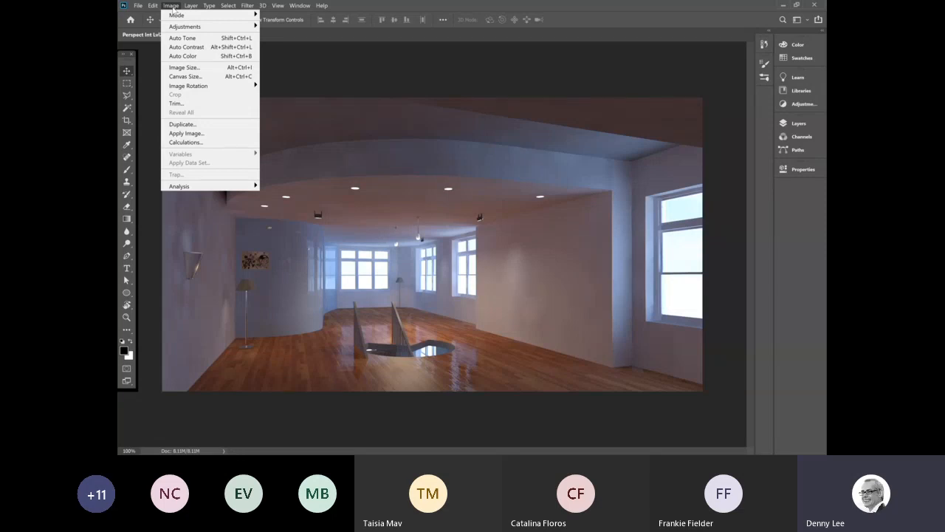
{"action": "mouse_move", "coordinate": [185, 31]}
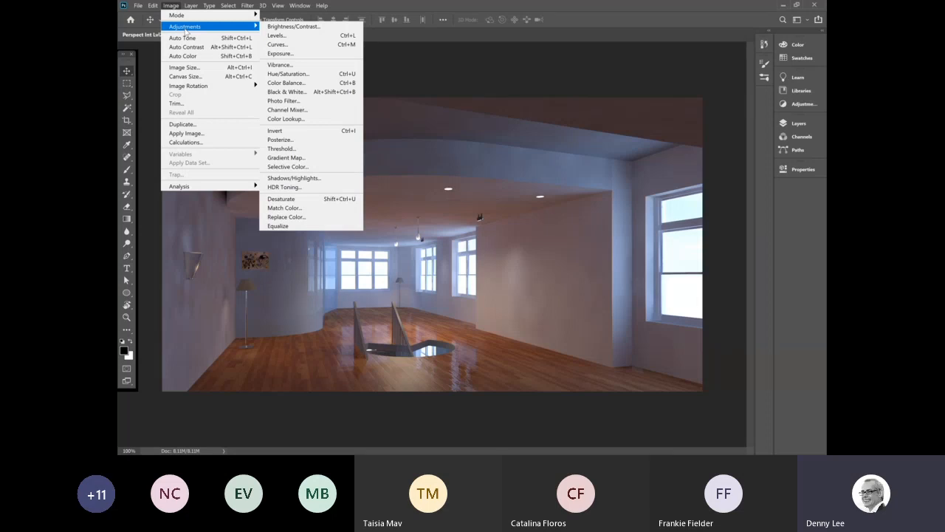
{"action": "key", "text": "f"}
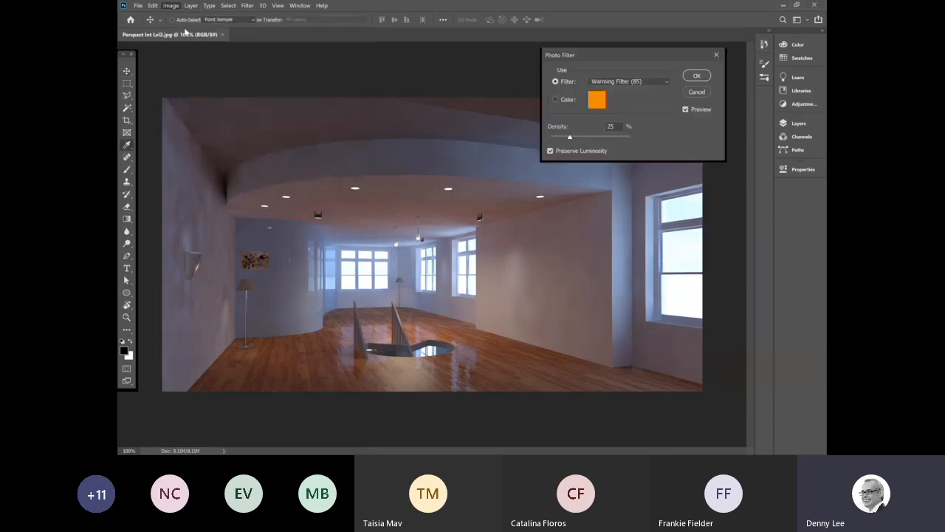
{"action": "left_click", "coordinate": [716, 55]}
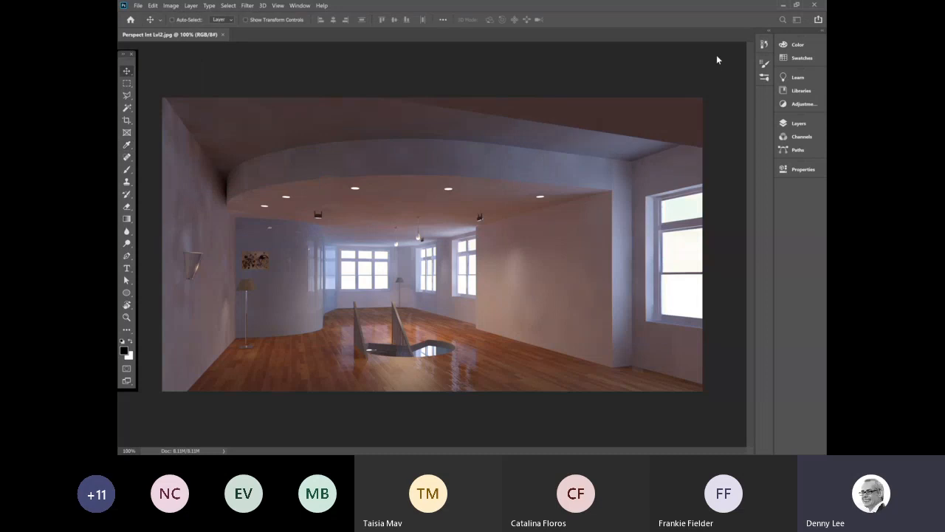
{"action": "left_click", "coordinate": [171, 7]}
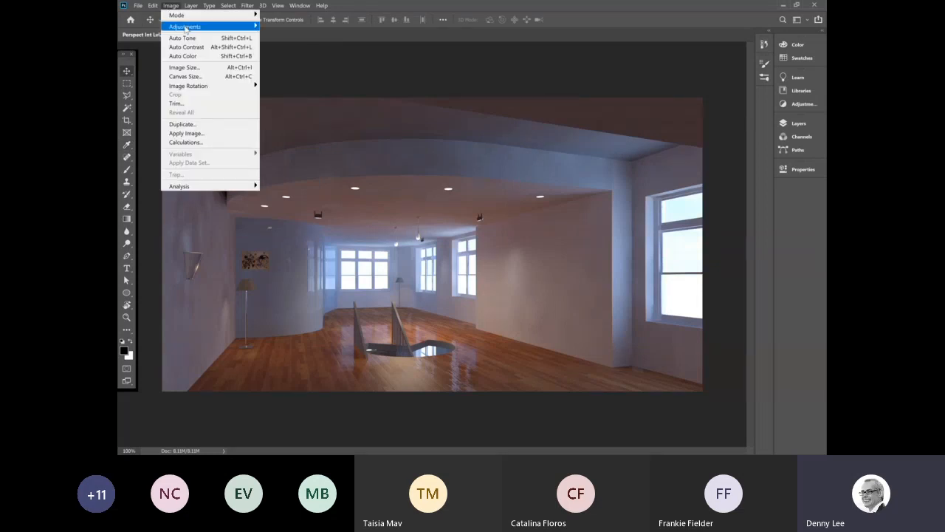
{"action": "mouse_move", "coordinate": [185, 28]}
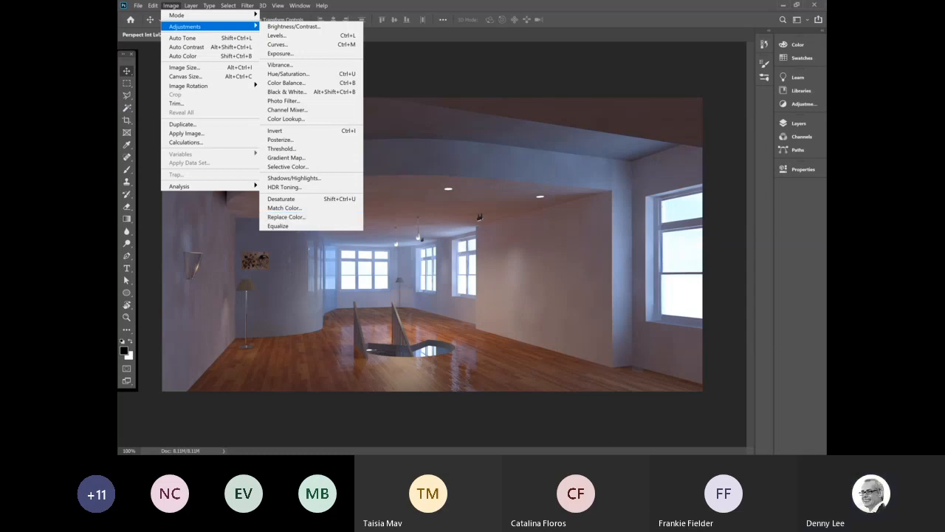
{"action": "left_click", "coordinate": [420, 238]}
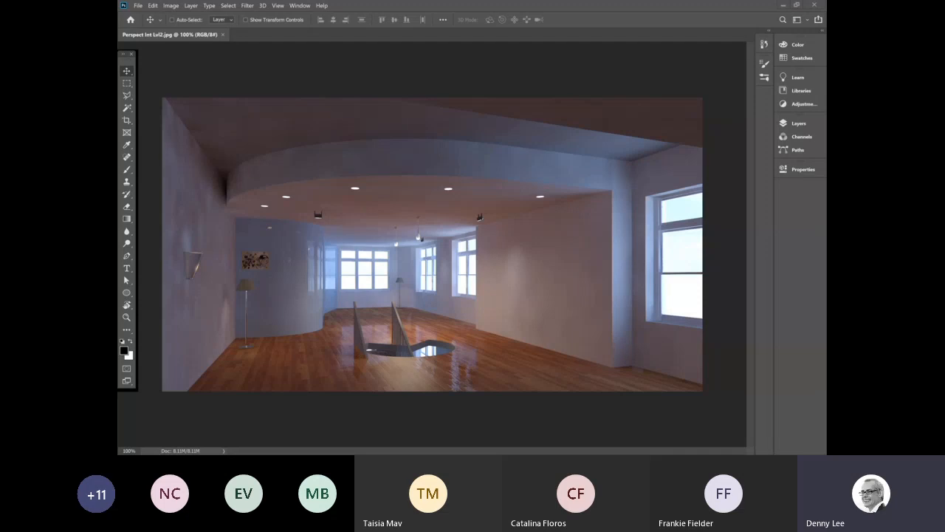
Apply a Brightness/Contrast adjustment to the interior render with Brightness set to 150, comparing the preview along the way
{"action": "left_click", "coordinate": [171, 6]}
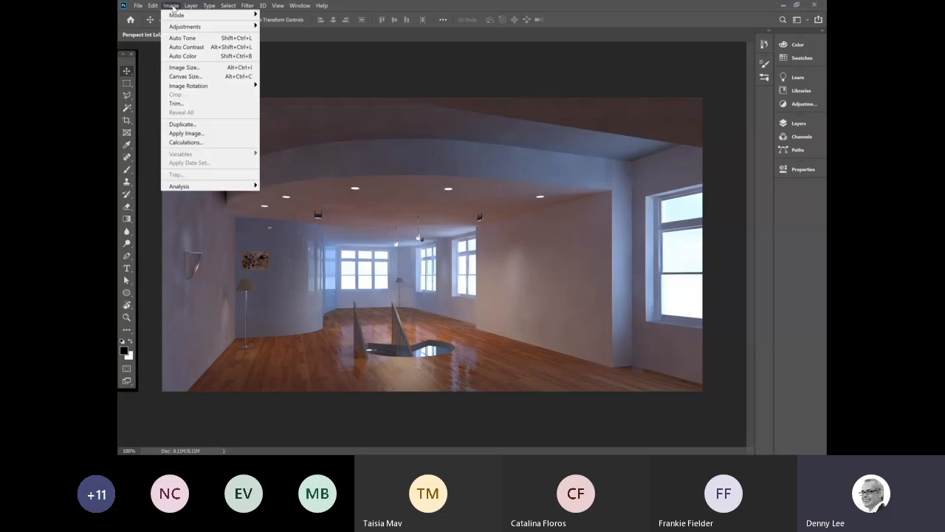
{"action": "mouse_move", "coordinate": [189, 28]}
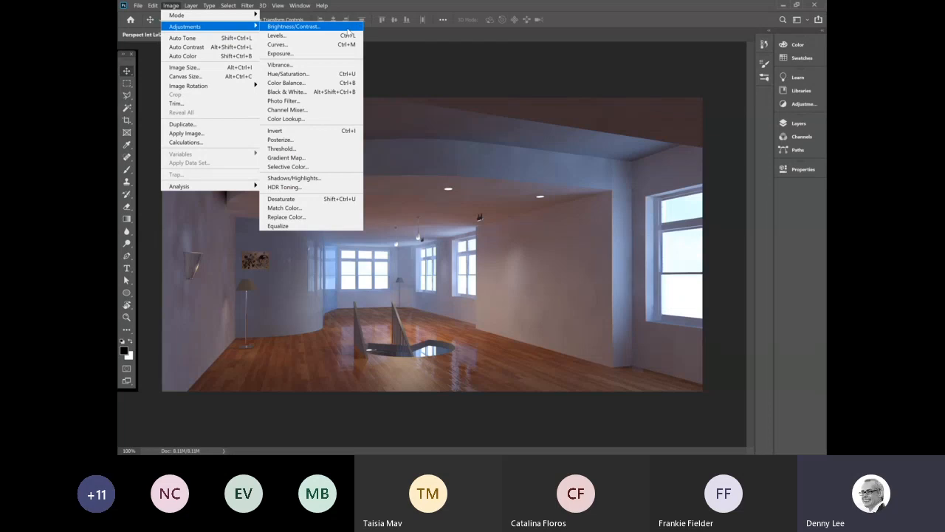
{"action": "left_click", "coordinate": [308, 28]}
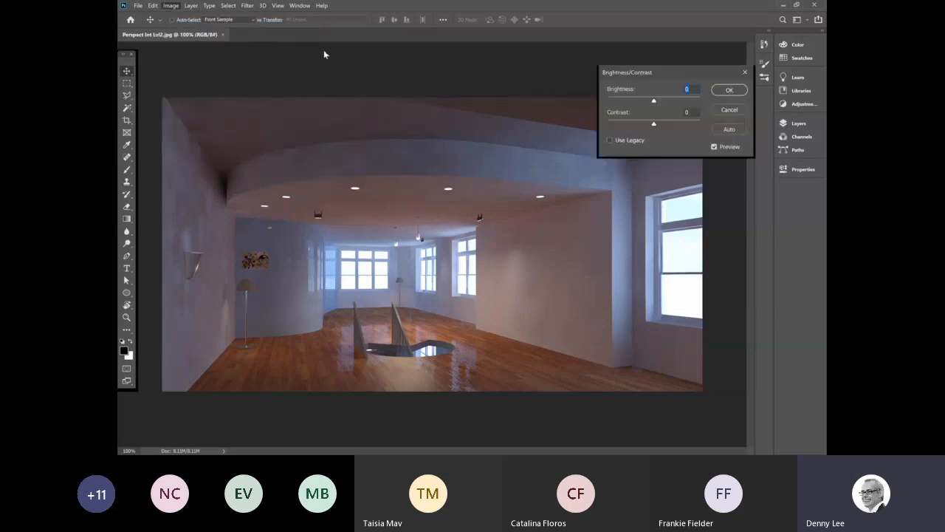
{"action": "mouse_move", "coordinate": [654, 101]}
{"action": "left_mouse_down"}
{"action": "mouse_move", "coordinate": [670, 103]}
{"action": "mouse_move", "coordinate": [641, 102]}
{"action": "mouse_move", "coordinate": [669, 102]}
{"action": "left_mouse_up"}
{"action": "left_click", "coordinate": [714, 147]}
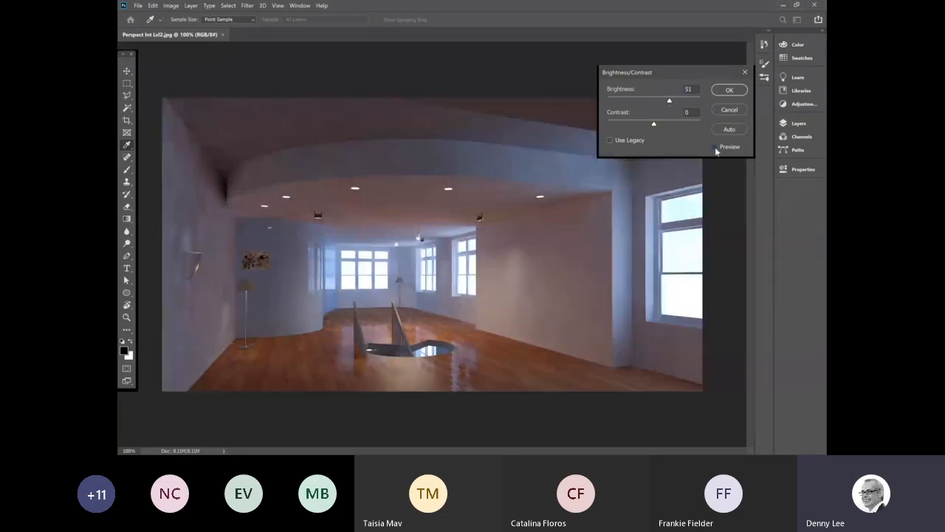
{"action": "left_click_drag", "start_coordinate": [669, 101], "coordinate": [674, 102]}
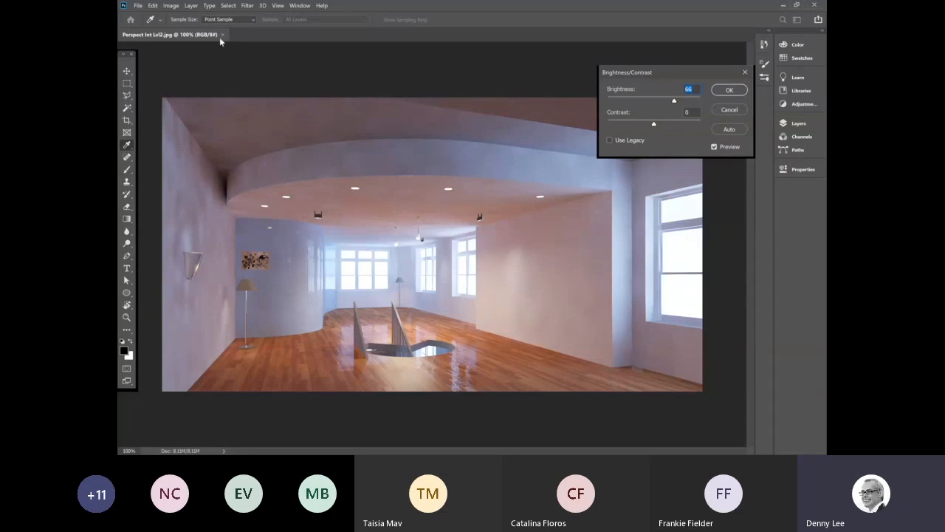
{"action": "left_click_drag", "start_coordinate": [674, 102], "coordinate": [701, 103]}
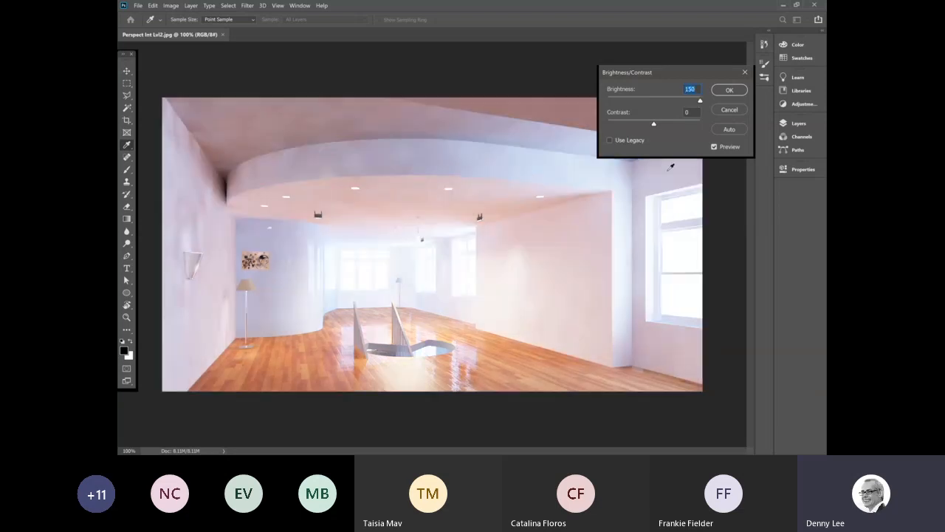
{"action": "left_click", "coordinate": [729, 92]}
Apply a second Brightness/Contrast adjustment directly to the brightened image, again with Brightness at 150
{"action": "left_click", "coordinate": [171, 5]}
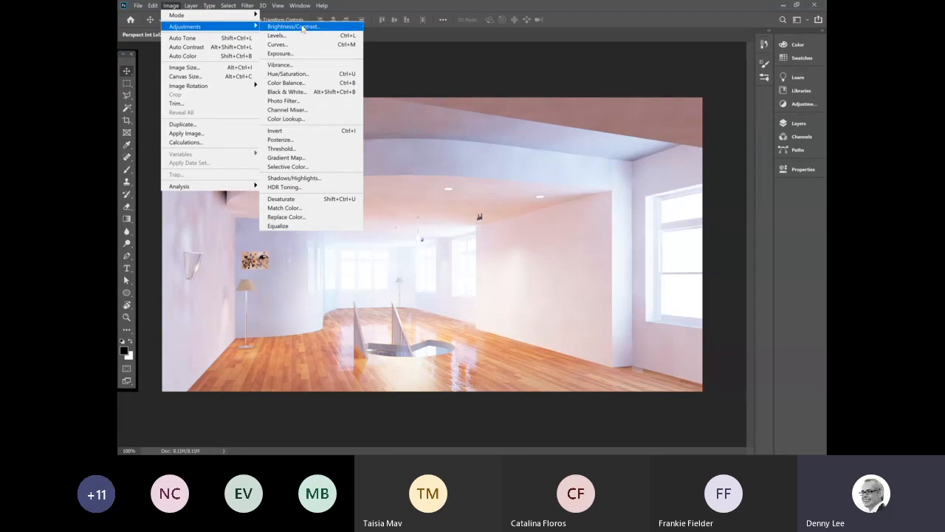
{"action": "left_click", "coordinate": [302, 27]}
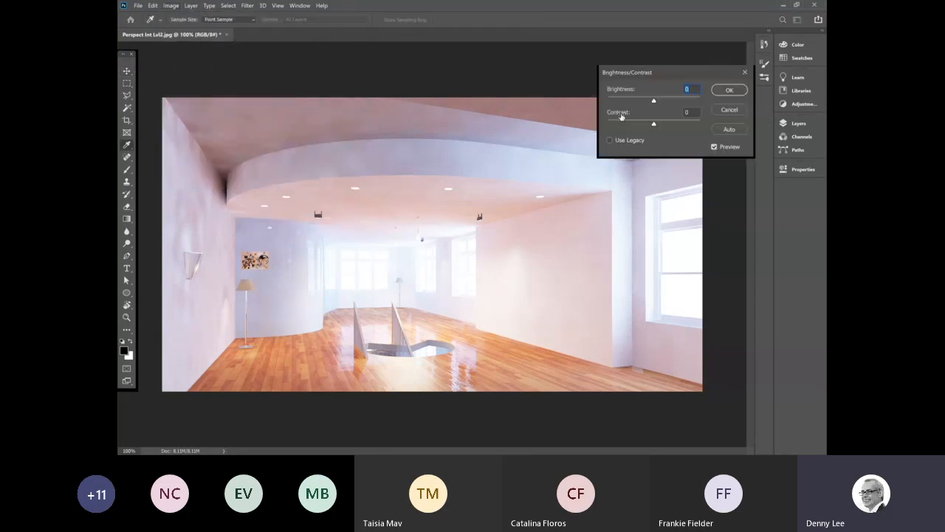
{"action": "mouse_move", "coordinate": [655, 104]}
{"action": "left_mouse_down"}
{"action": "mouse_move", "coordinate": [618, 104]}
{"action": "mouse_move", "coordinate": [653, 103]}
{"action": "left_mouse_up"}
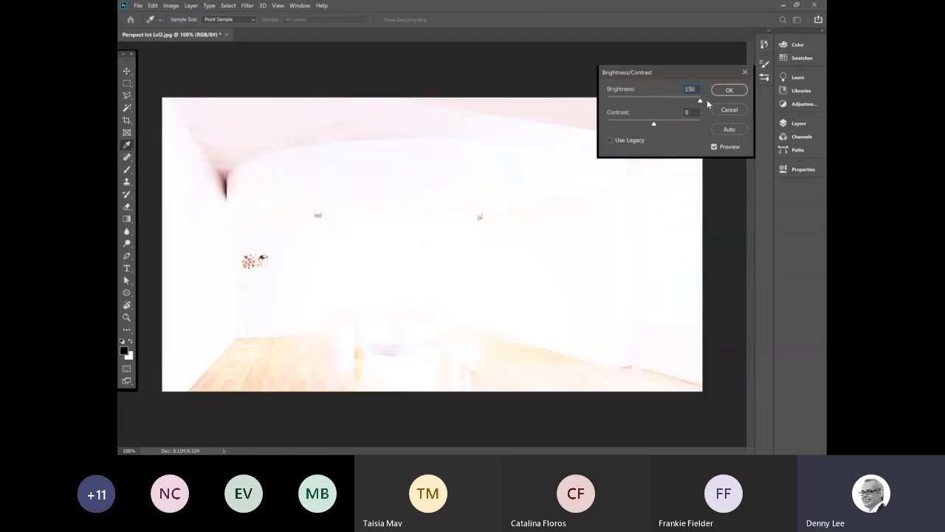
{"action": "mouse_move", "coordinate": [707, 100]}
{"action": "left_mouse_down"}
{"action": "mouse_move", "coordinate": [660, 101]}
{"action": "mouse_move", "coordinate": [706, 100]}
{"action": "left_mouse_up"}
{"action": "left_click", "coordinate": [730, 91]}
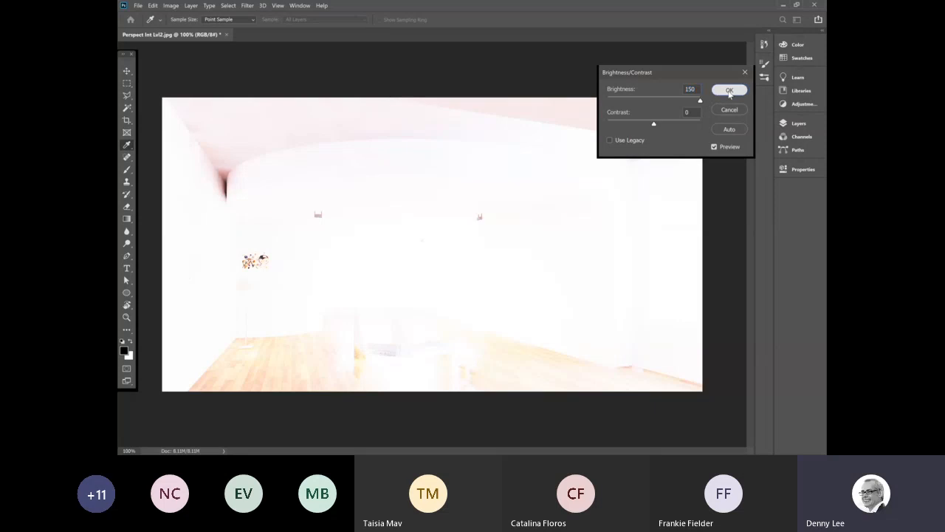
Darken the overexposed image with another Brightness/Contrast adjustment, setting Brightness to -150
{"action": "left_click", "coordinate": [171, 11]}
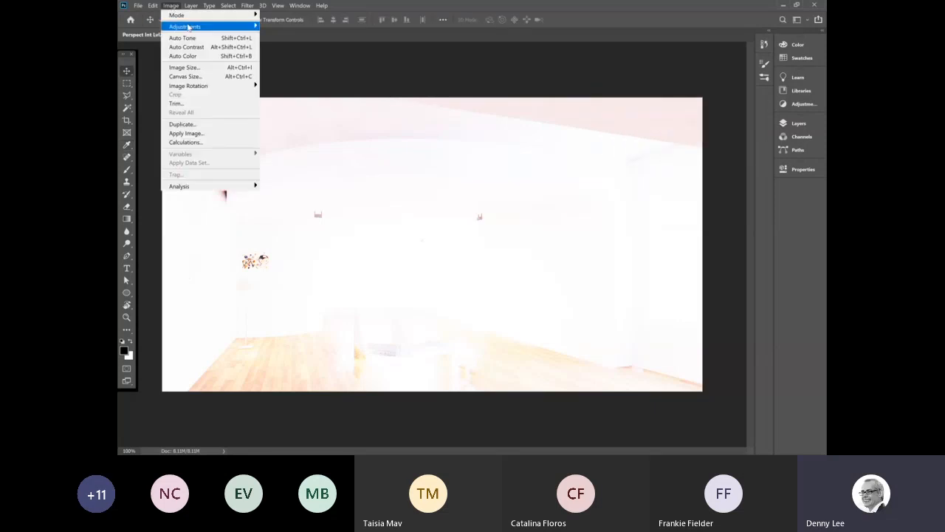
{"action": "mouse_move", "coordinate": [189, 29]}
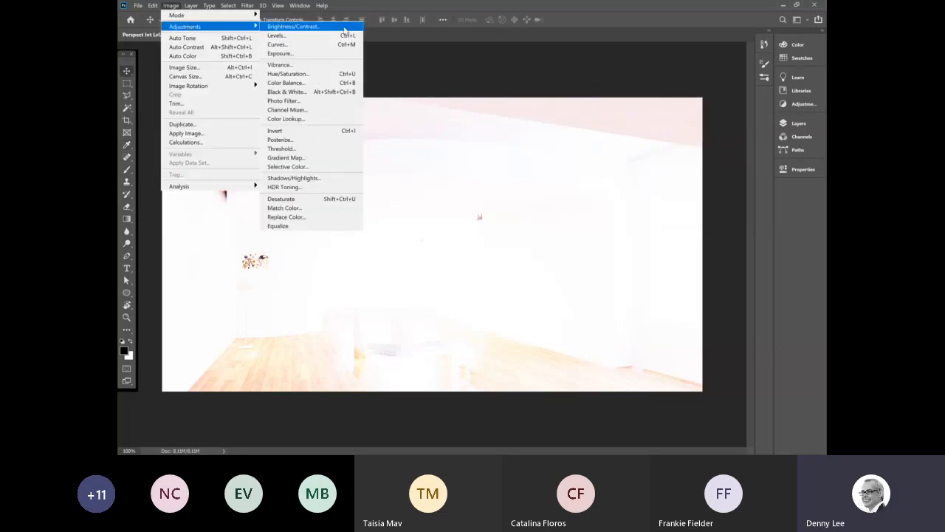
{"action": "left_click", "coordinate": [287, 29]}
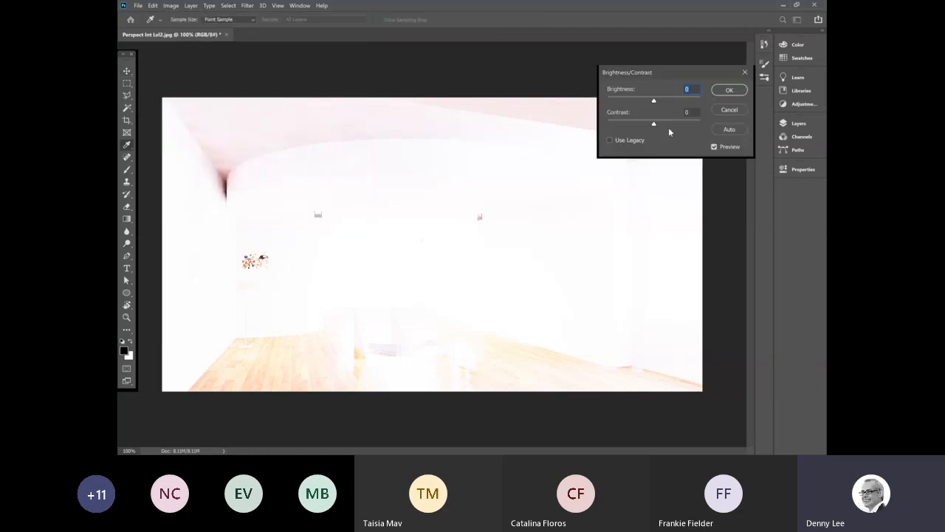
{"action": "left_click_drag", "start_coordinate": [654, 102], "coordinate": [606, 103]}
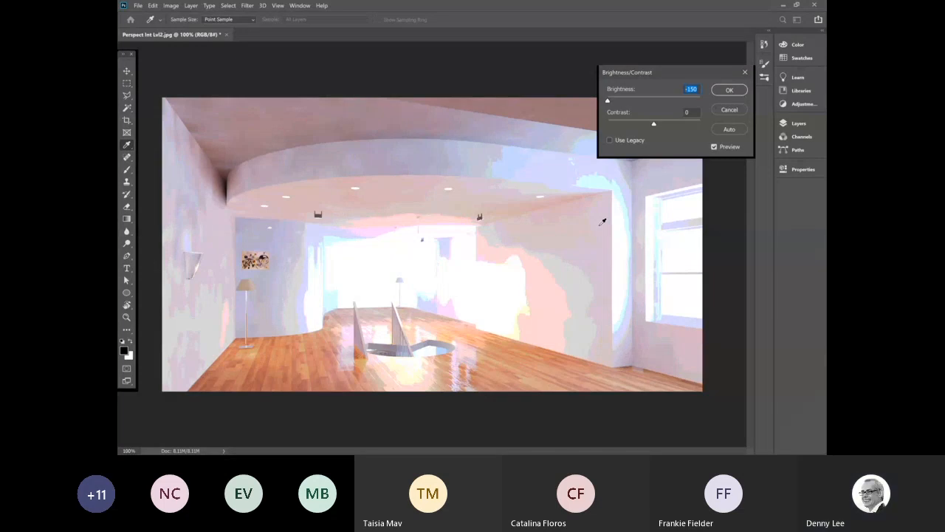
{"action": "left_click", "coordinate": [729, 90]}
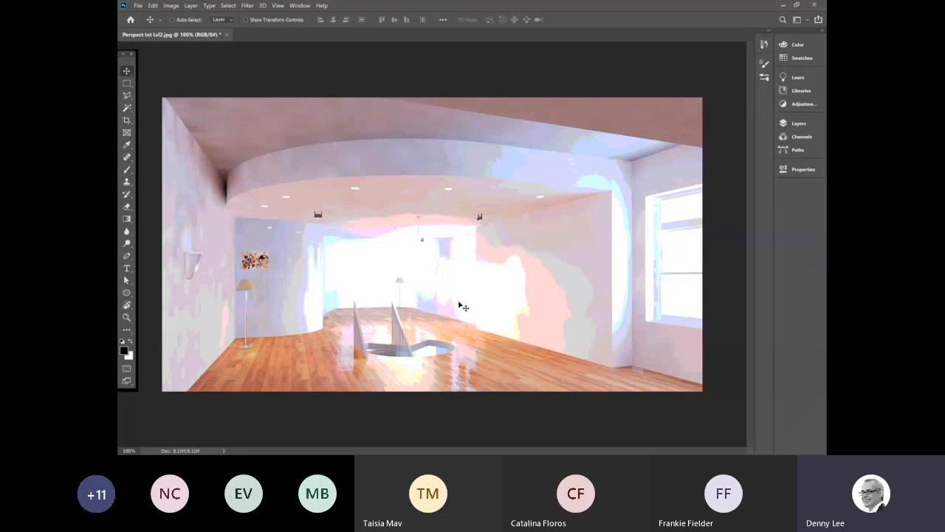
{"action": "left_click", "coordinate": [171, 5]}
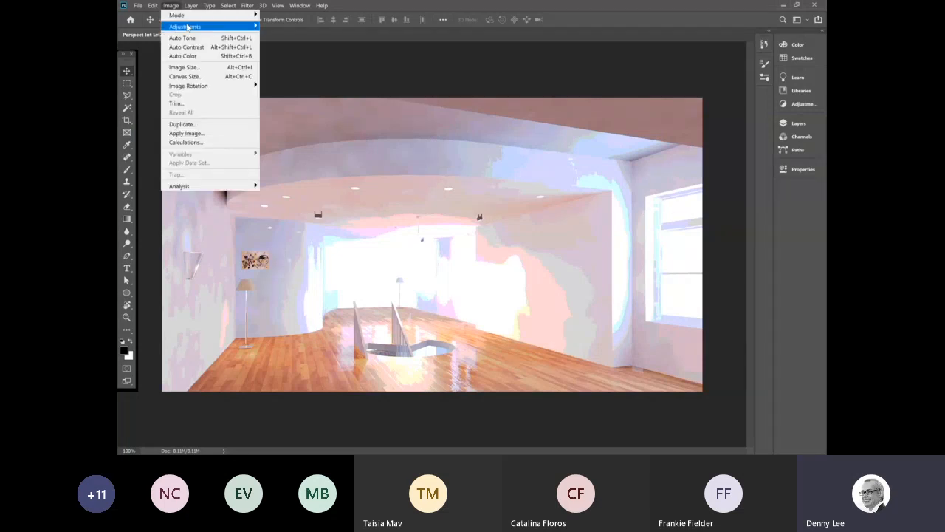
{"action": "left_click", "coordinate": [293, 27]}
{"action": "left_click_drag", "start_coordinate": [654, 104], "coordinate": [615, 104]}
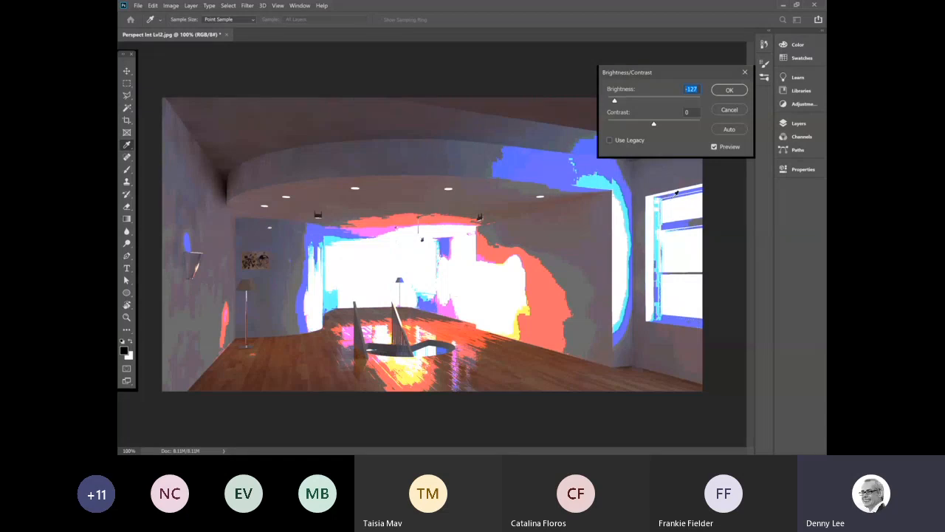
{"action": "left_click", "coordinate": [728, 110]}
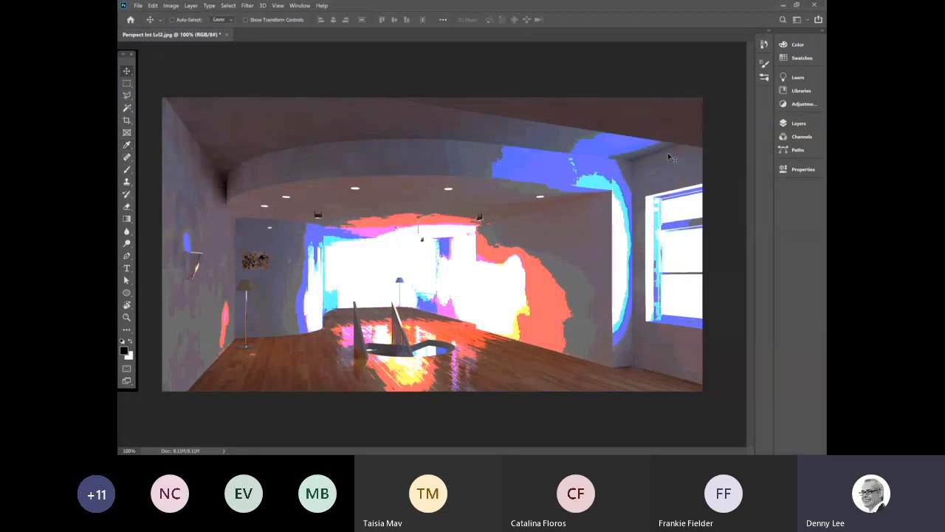
Revert the interior render to its Open state in the document history, discarding all the direct Brightness/Contrast adjustments
{"action": "left_click", "coordinate": [300, 6]}
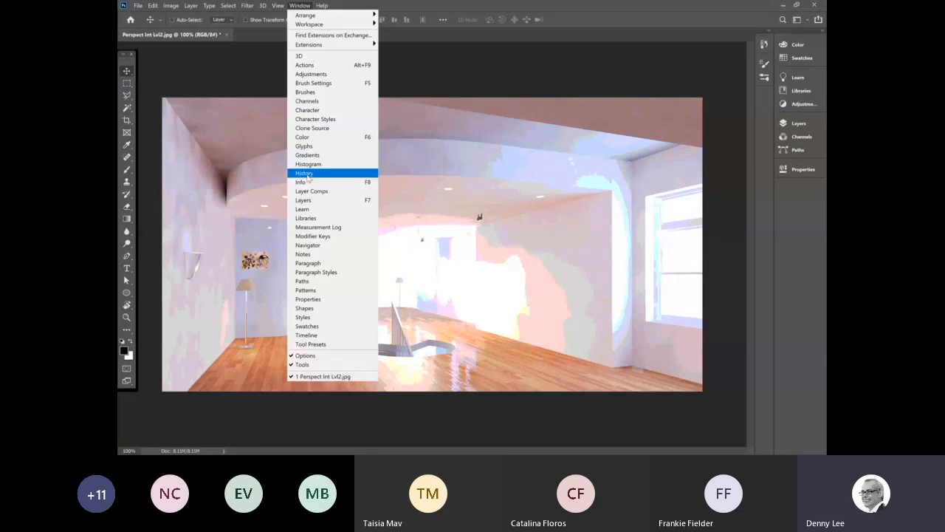
{"action": "left_click", "coordinate": [305, 176]}
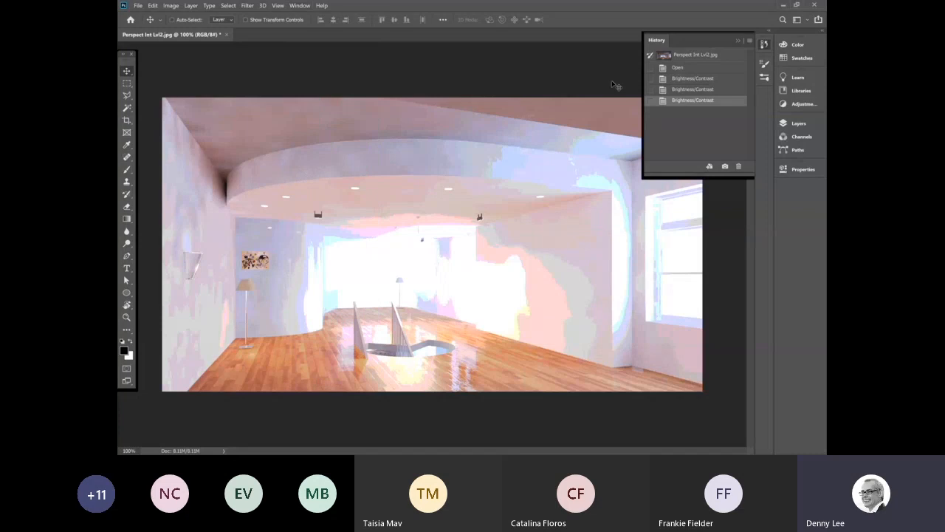
{"action": "left_click", "coordinate": [677, 67]}
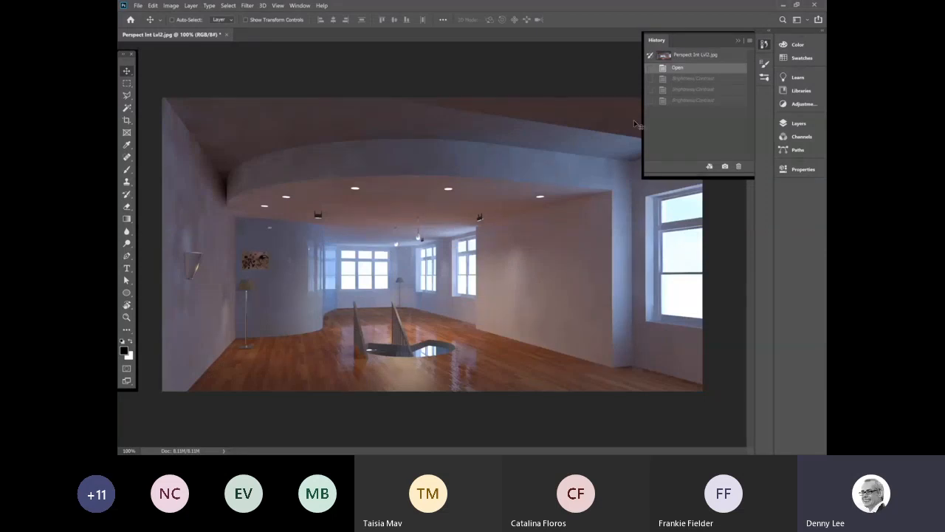
{"action": "left_click", "coordinate": [736, 41]}
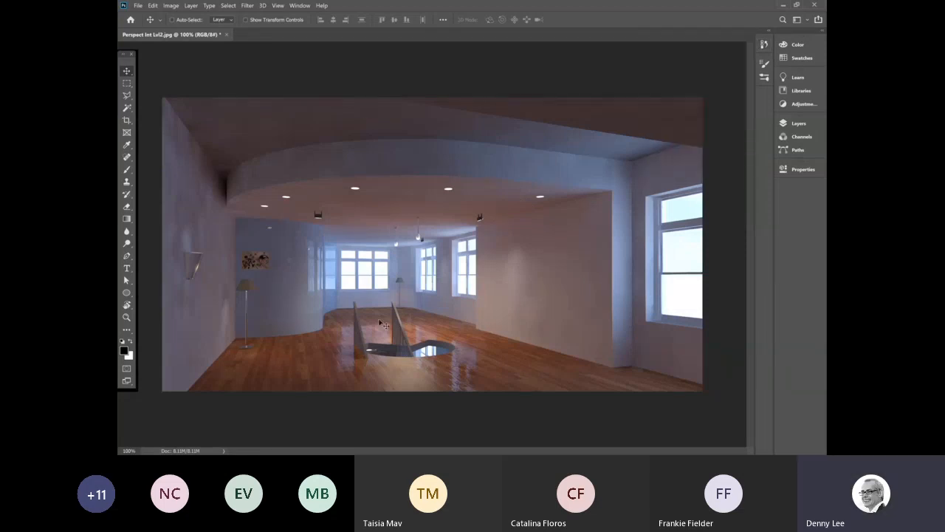
{"action": "left_click", "coordinate": [170, 5]}
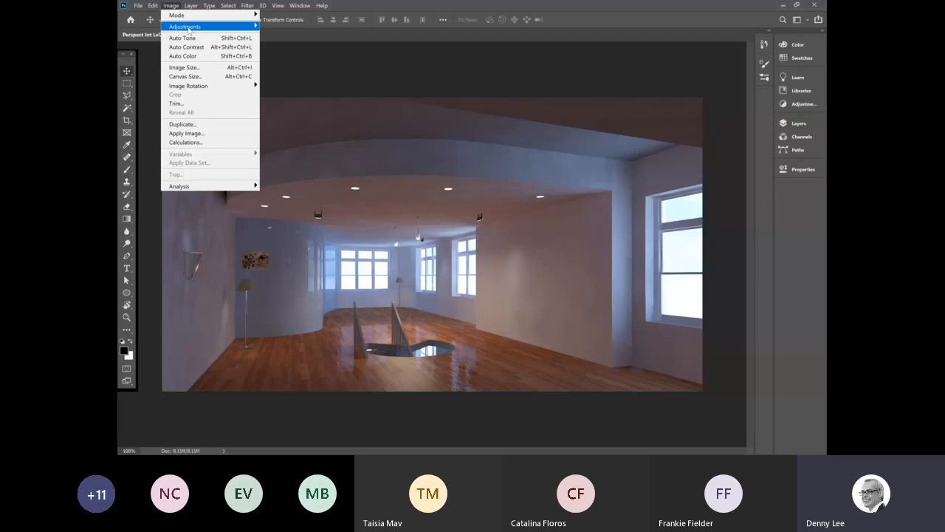
{"action": "mouse_move", "coordinate": [191, 6]}
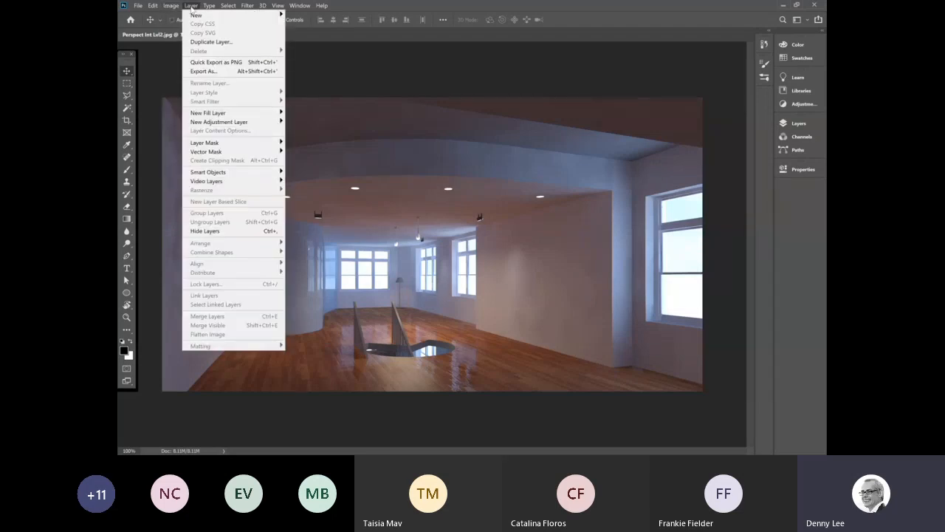
{"action": "mouse_move", "coordinate": [216, 123]}
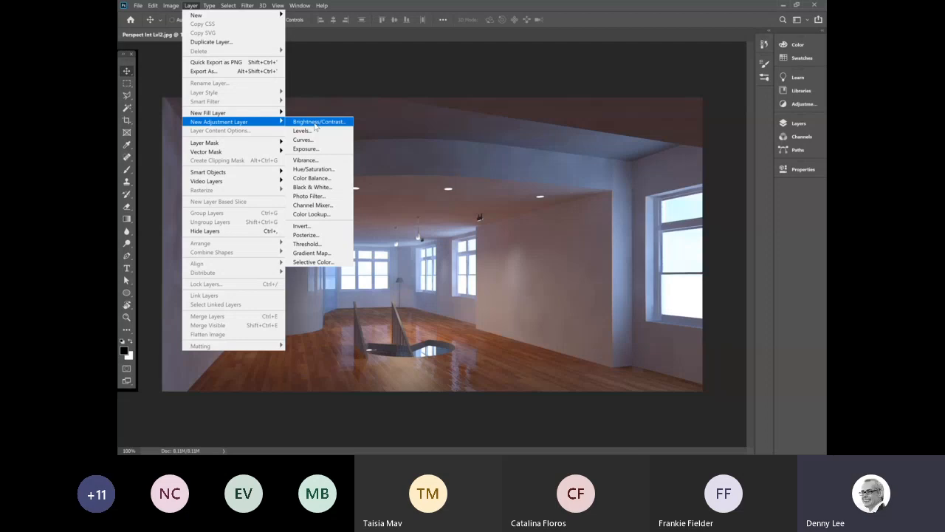
{"action": "left_click", "coordinate": [627, 452]}
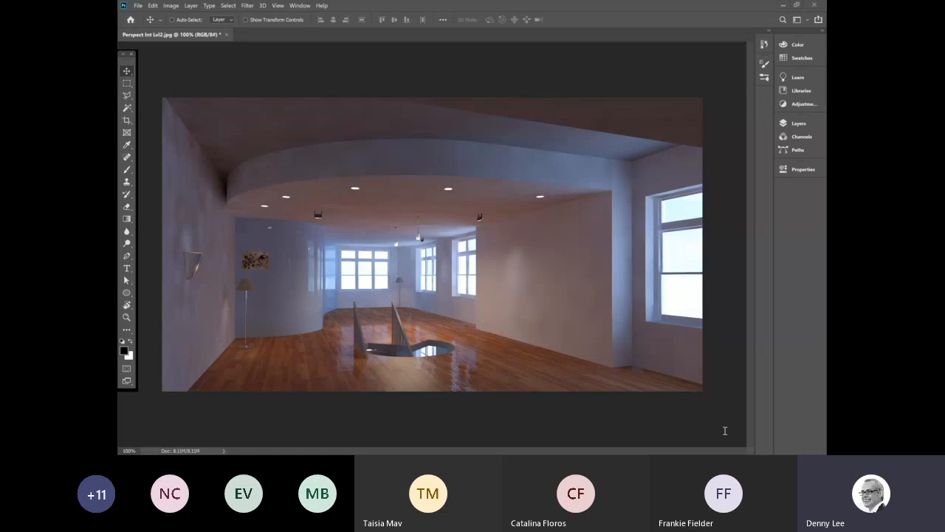
{"action": "left_click", "coordinate": [170, 5]}
{"action": "left_click", "coordinate": [171, 6]}
Add a Brightness/Contrast adjustment layer with the default name and options above the render and set its Brightness to 150
{"action": "left_click", "coordinate": [172, 5]}
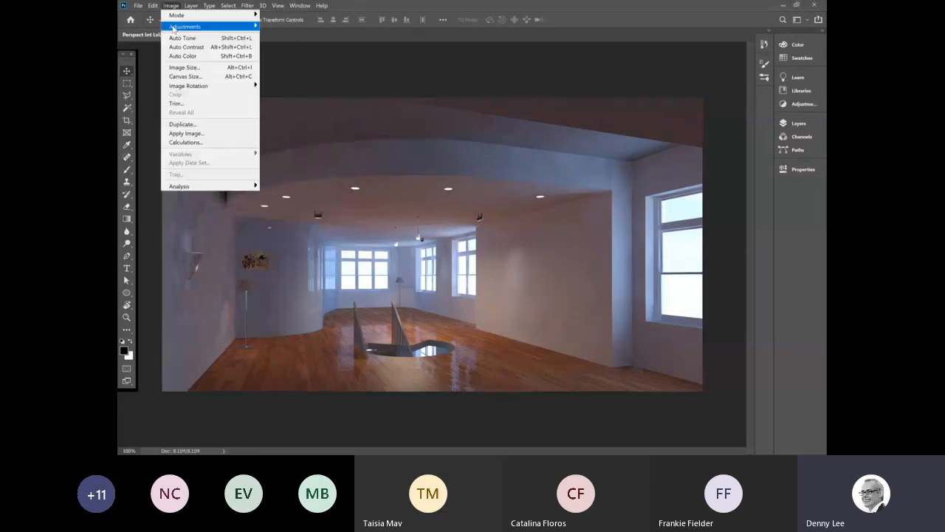
{"action": "mouse_move", "coordinate": [173, 28]}
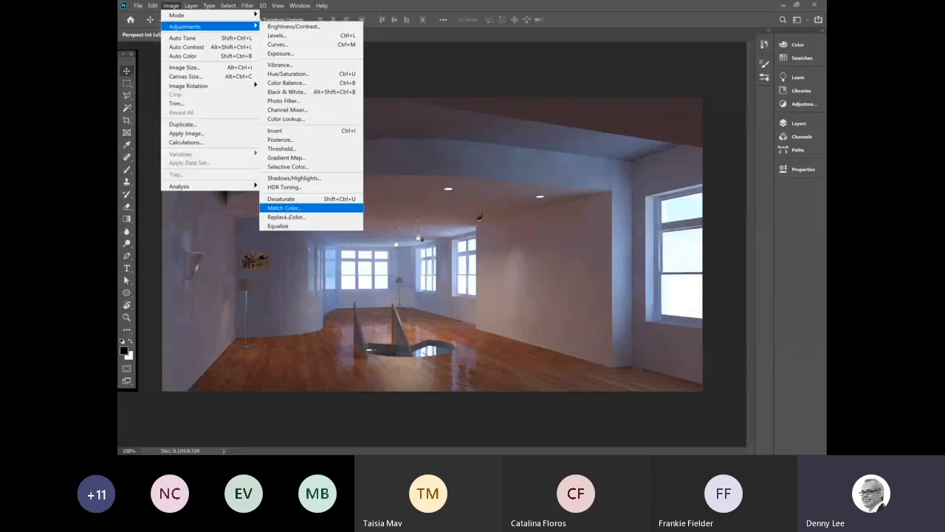
{"action": "mouse_move", "coordinate": [192, 6]}
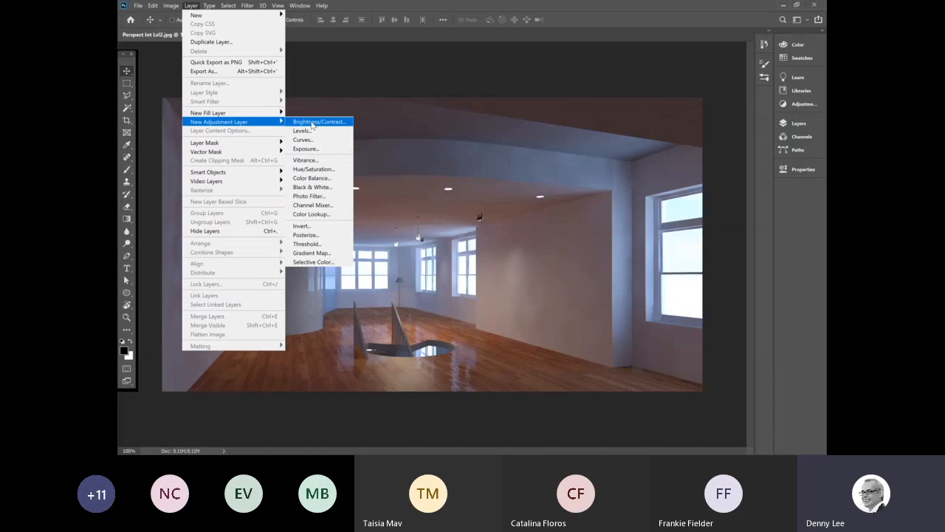
{"action": "left_click", "coordinate": [314, 121]}
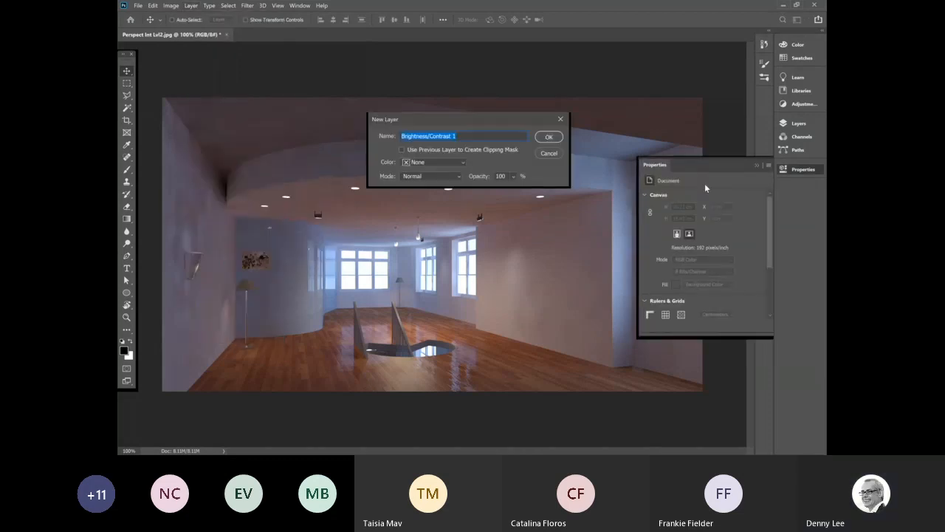
{"action": "left_click", "coordinate": [549, 138]}
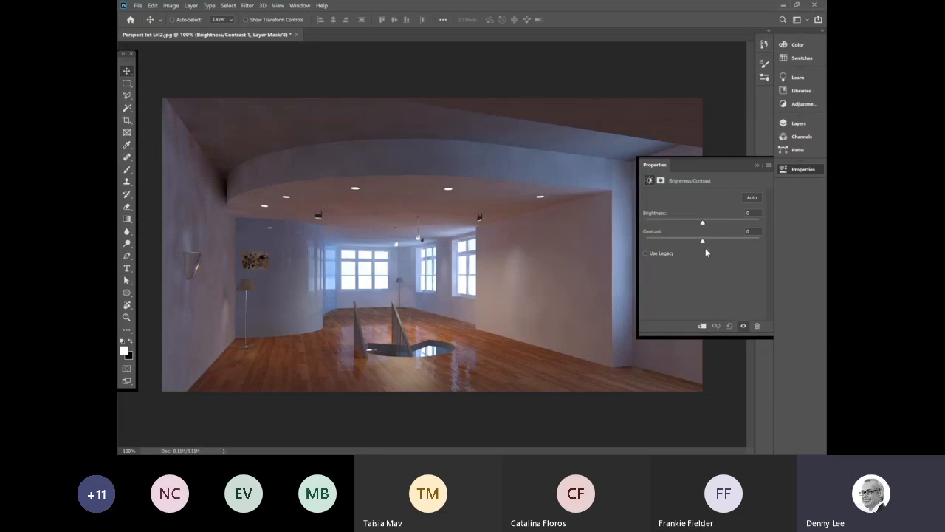
{"action": "left_click_drag", "start_coordinate": [702, 226], "coordinate": [768, 225]}
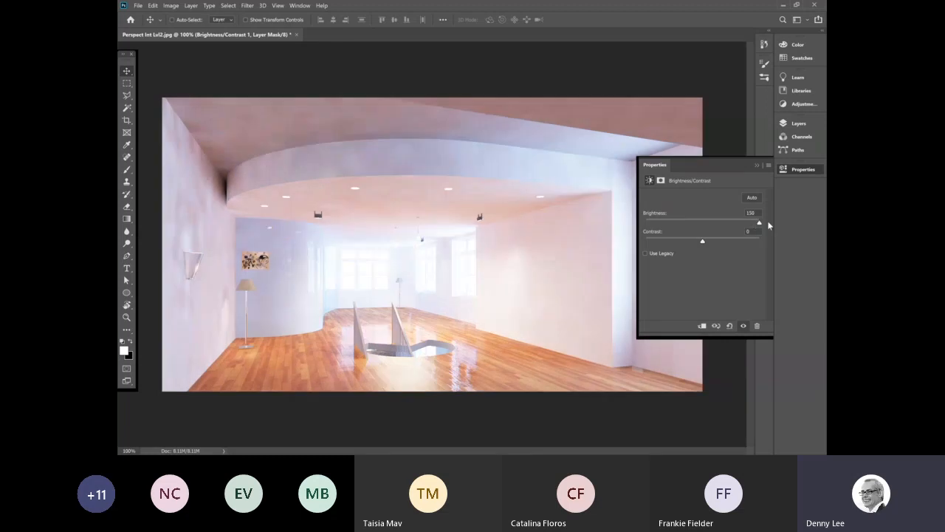
{"action": "left_click", "coordinate": [757, 167]}
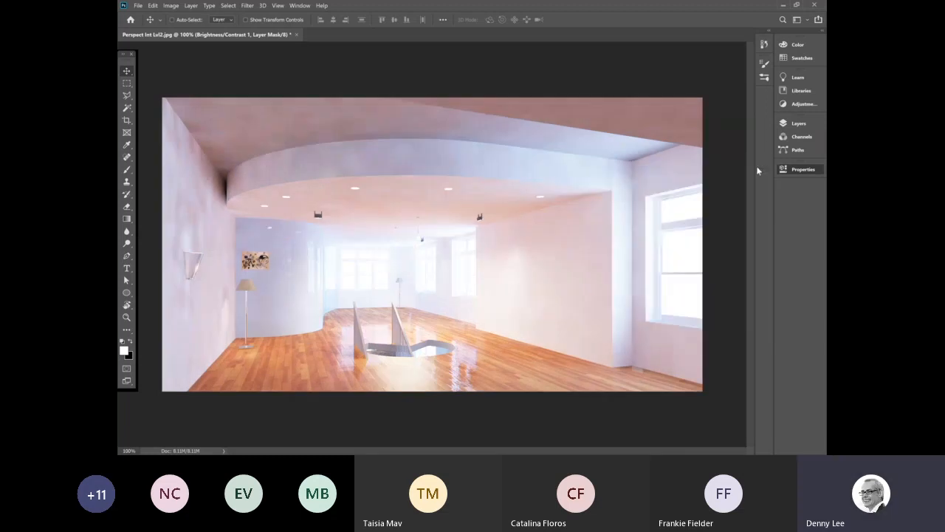
Inspect the layer stack by selecting the Background layer and the Brightness/Contrast adjustment layer's mask in turn
{"action": "left_click", "coordinate": [792, 126]}
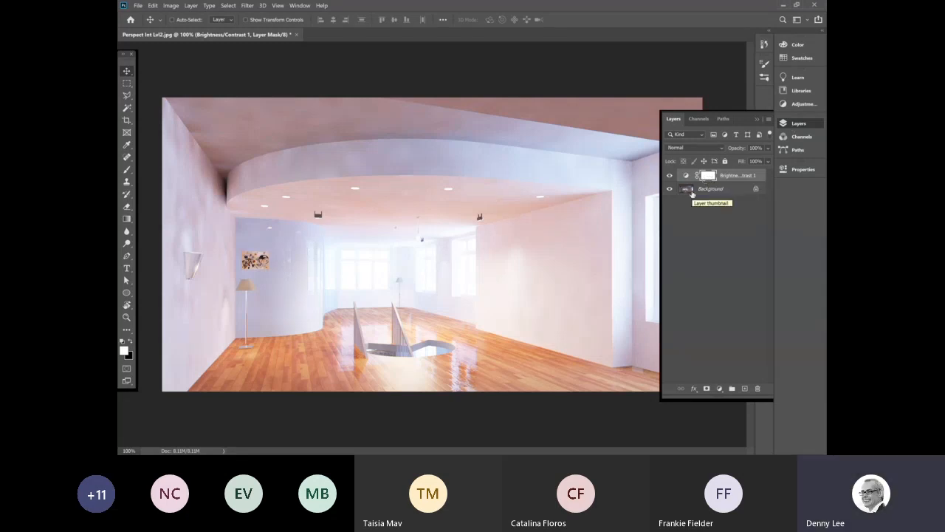
{"action": "left_click", "coordinate": [687, 189]}
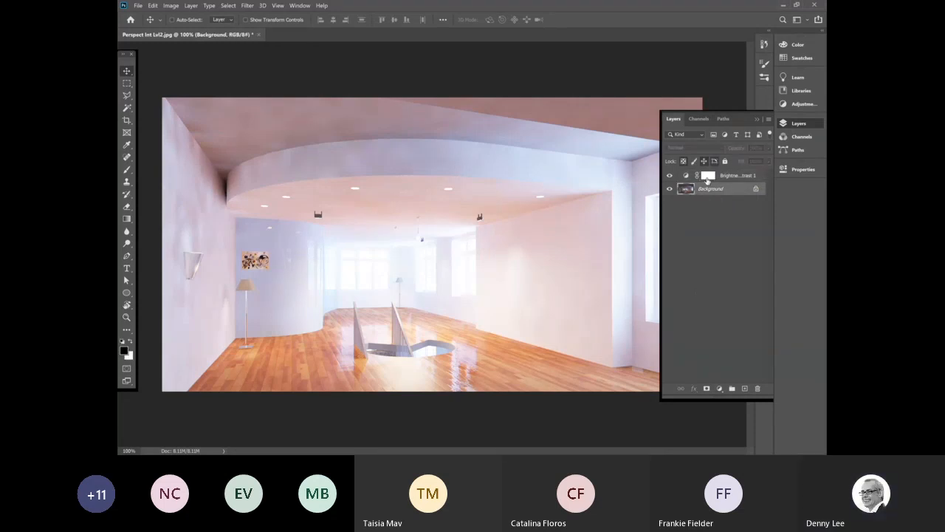
{"action": "left_click", "coordinate": [707, 177]}
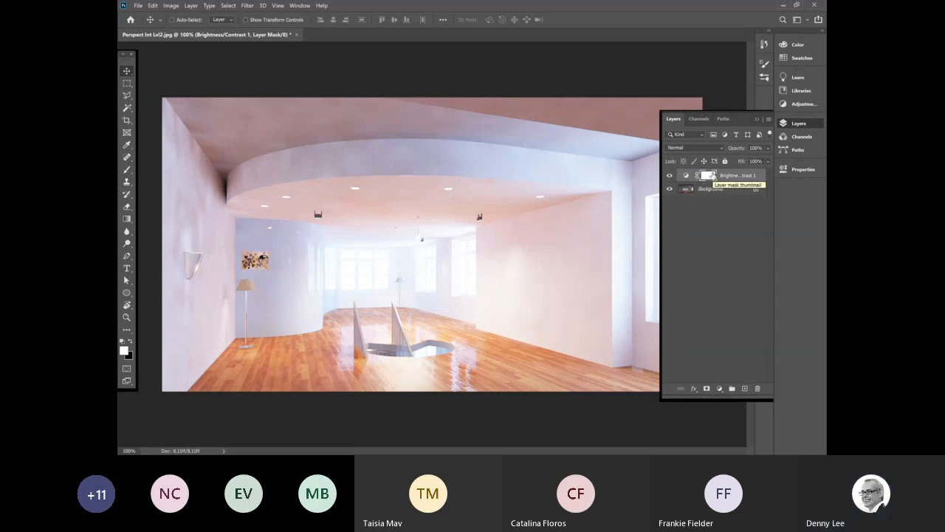
{"action": "left_click", "coordinate": [170, 6]}
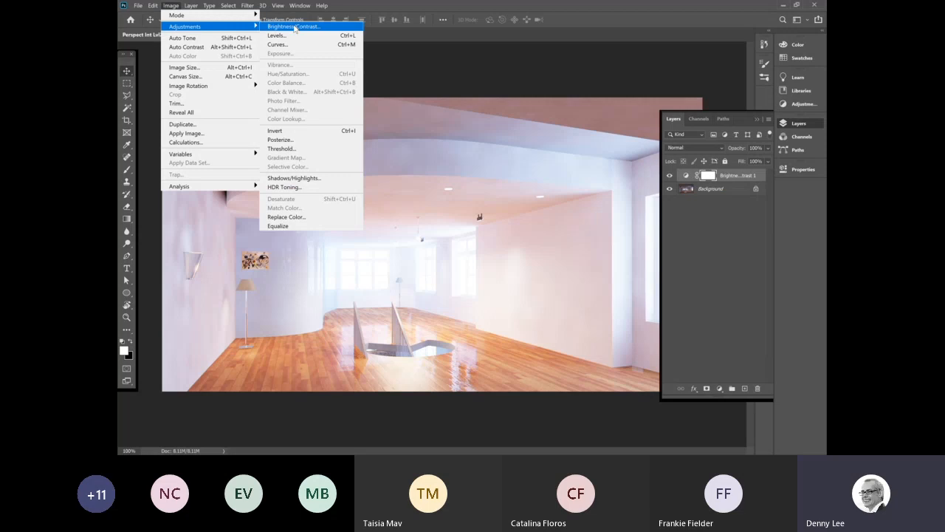
{"action": "left_click", "coordinate": [172, 6]}
{"action": "left_click", "coordinate": [172, 5]}
{"action": "left_click", "coordinate": [172, 5]}
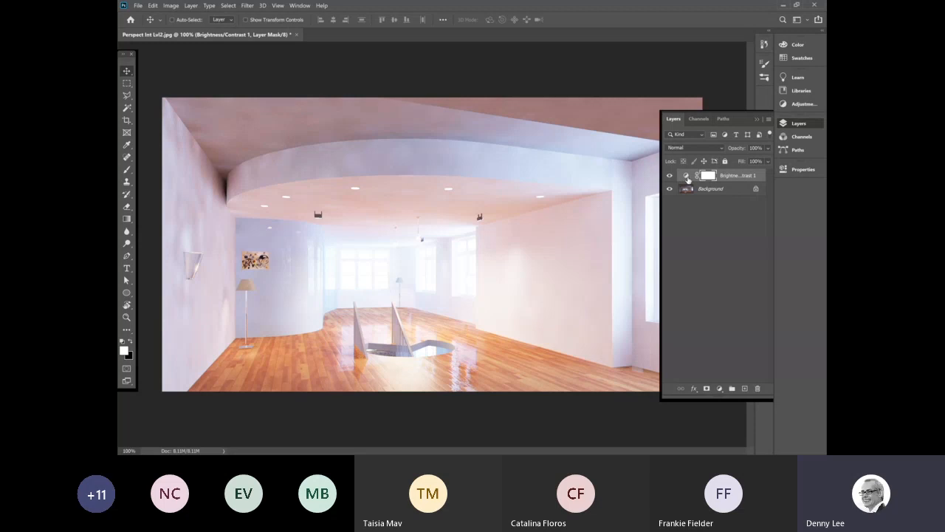
Reopen the Brightness/Contrast adjustment layer's settings, reduce its Brightness to 56 and return to the layer stack
{"action": "double_click", "coordinate": [688, 178]}
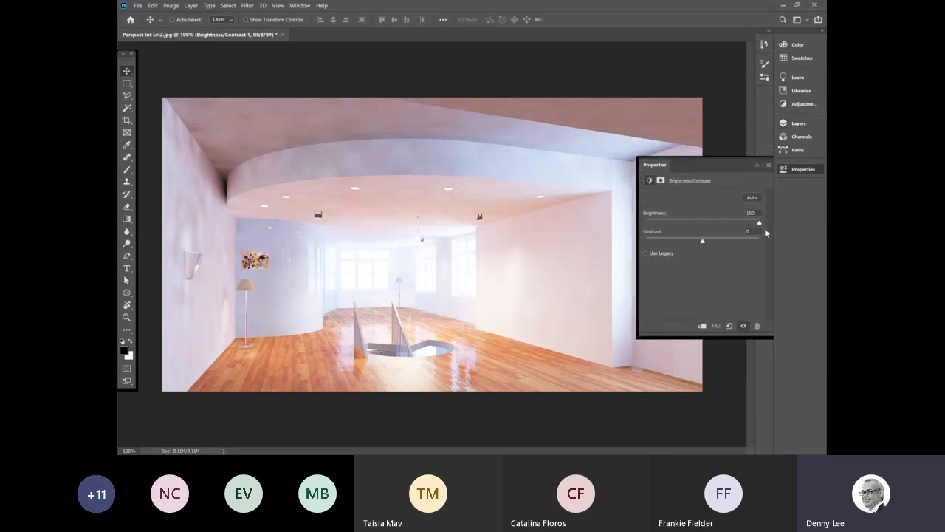
{"action": "left_click_drag", "start_coordinate": [759, 221], "coordinate": [725, 226]}
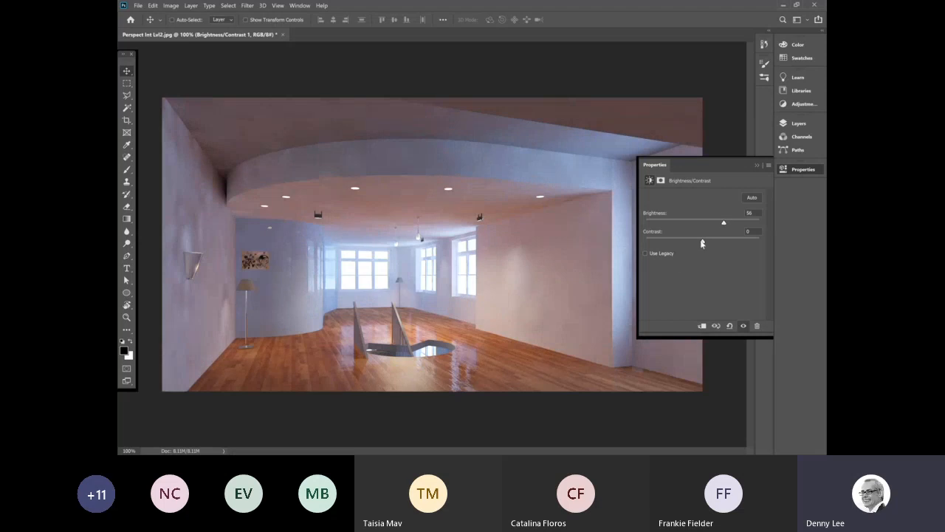
{"action": "left_click", "coordinate": [791, 174]}
{"action": "left_click", "coordinate": [796, 124]}
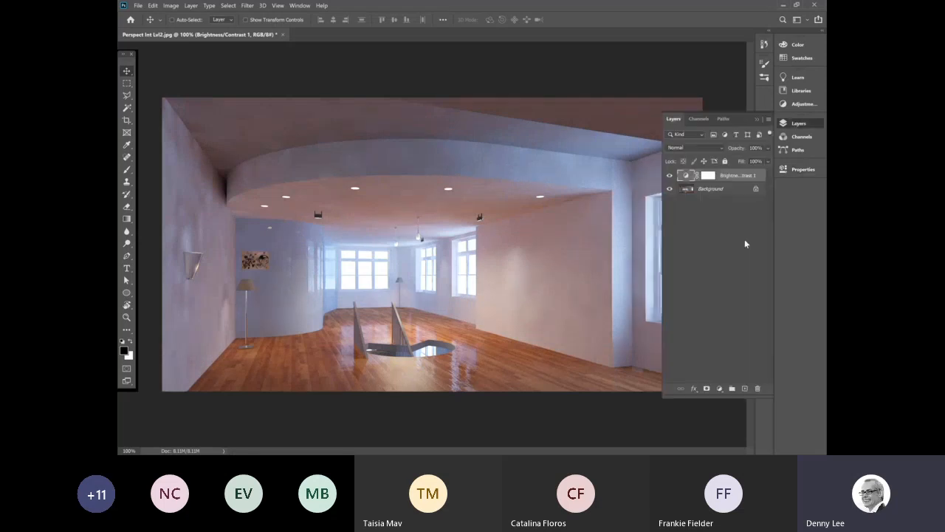
Select the Background and the adjustment layer in turn, and fine-tune the adjustment layer's Brightness to about 55
{"action": "left_click", "coordinate": [686, 190]}
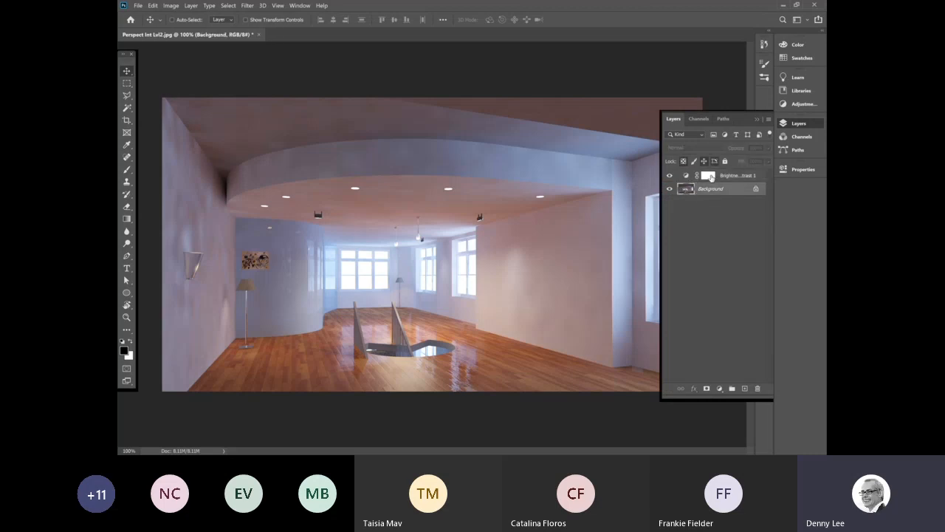
{"action": "left_click", "coordinate": [709, 177]}
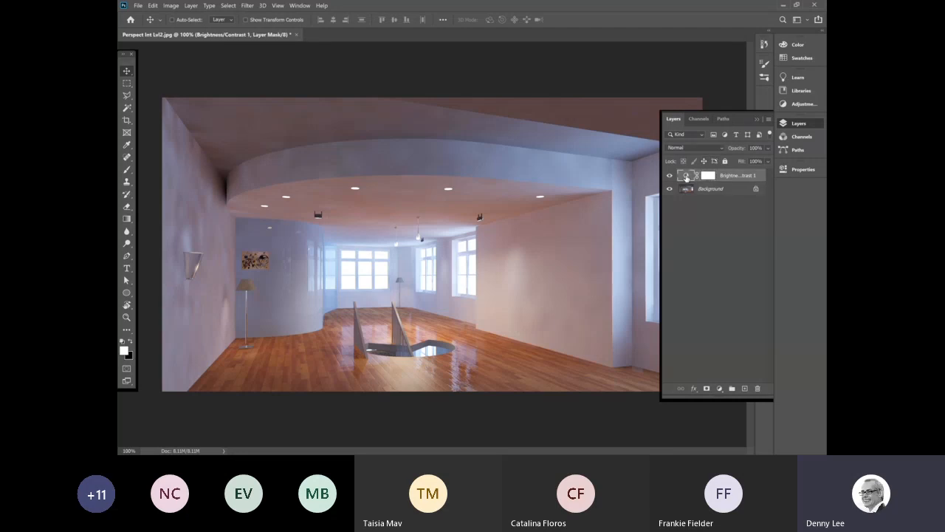
{"action": "double_click", "coordinate": [687, 178]}
{"action": "left_click_drag", "start_coordinate": [723, 225], "coordinate": [726, 226]}
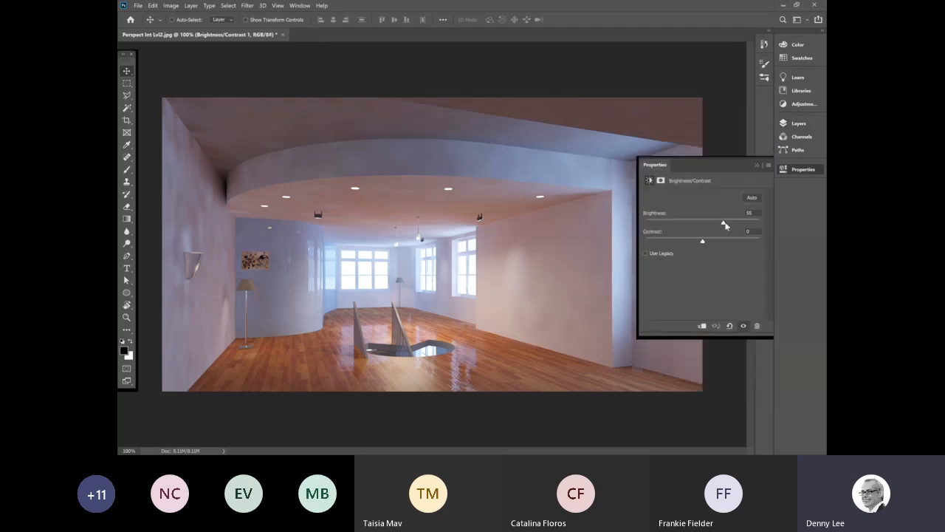
{"action": "left_click", "coordinate": [756, 165]}
{"action": "left_click", "coordinate": [808, 126]}
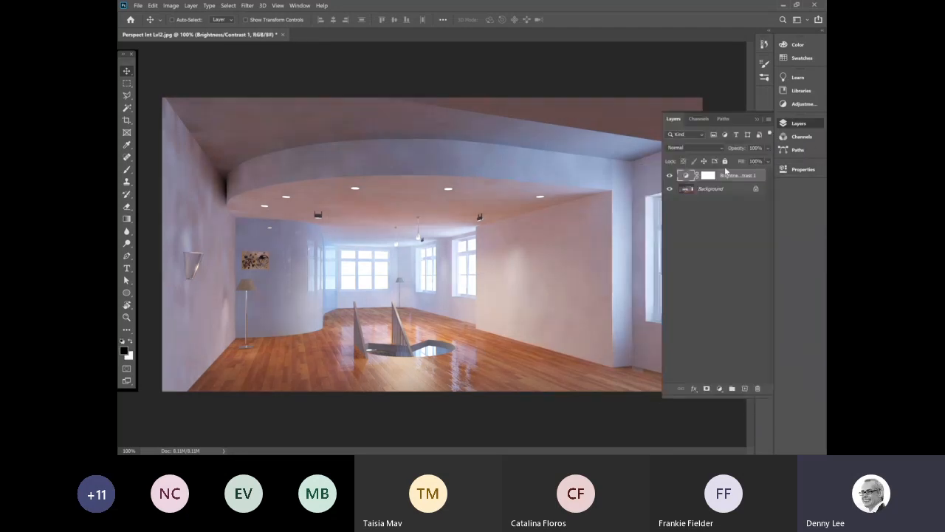
Toggle the Brightness/Contrast adjustment layer's visibility off and on to compare the render with and without it
{"action": "left_click", "coordinate": [669, 176]}
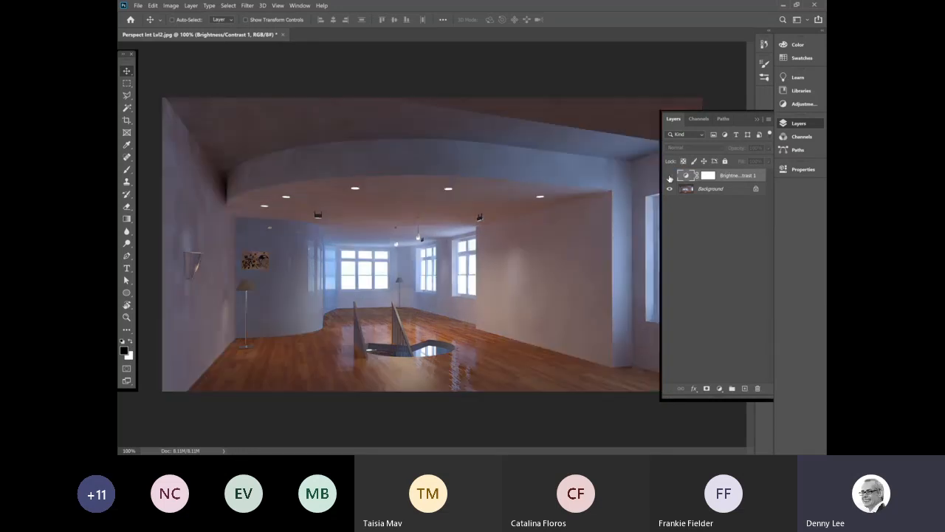
{"action": "left_click", "coordinate": [670, 176]}
{"action": "left_click", "coordinate": [670, 176]}
{"action": "left_click", "coordinate": [670, 177]}
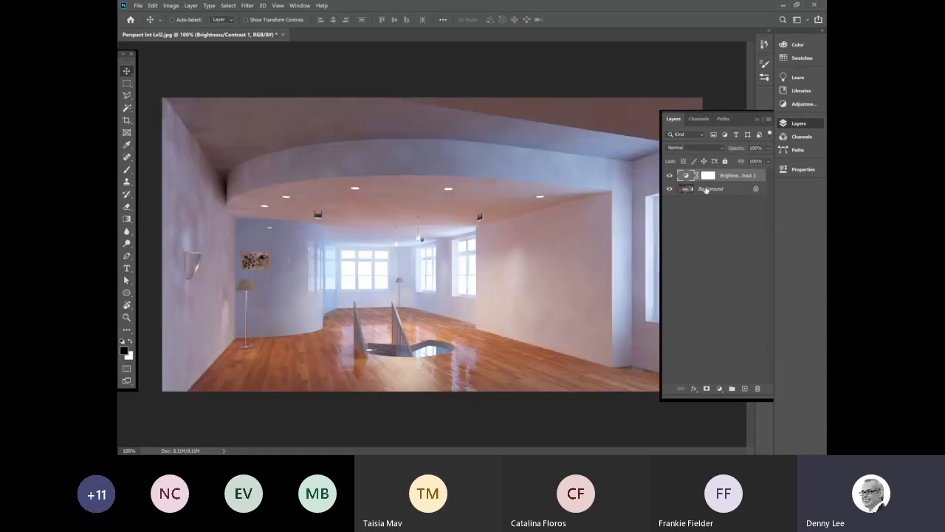
Add an Exposure adjustment layer above the Brightness/Contrast adjustment layer, keeping the default new-layer options
{"action": "left_click", "coordinate": [707, 190]}
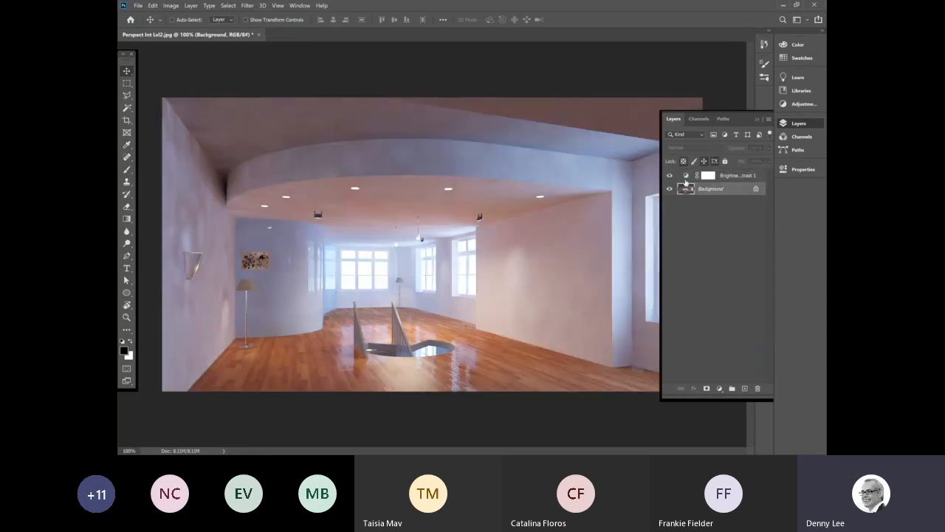
{"action": "left_click", "coordinate": [686, 178]}
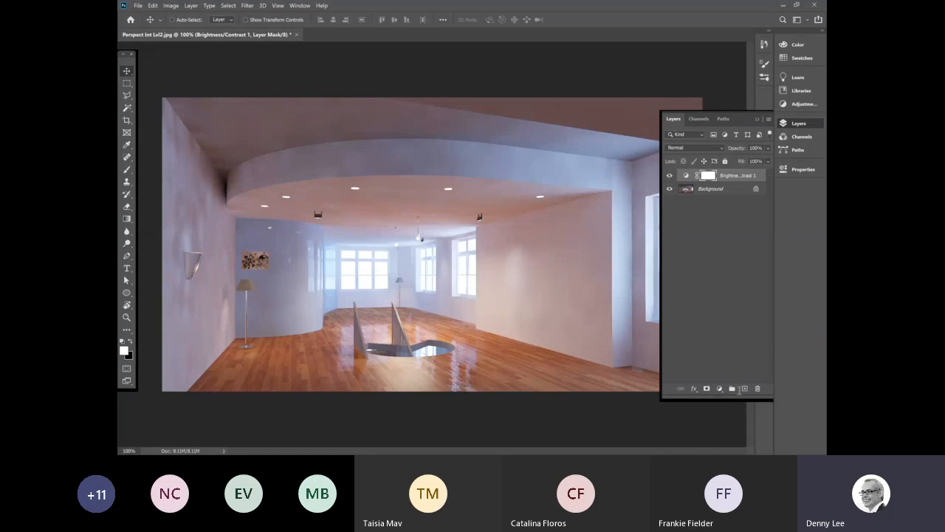
{"action": "left_click", "coordinate": [191, 6]}
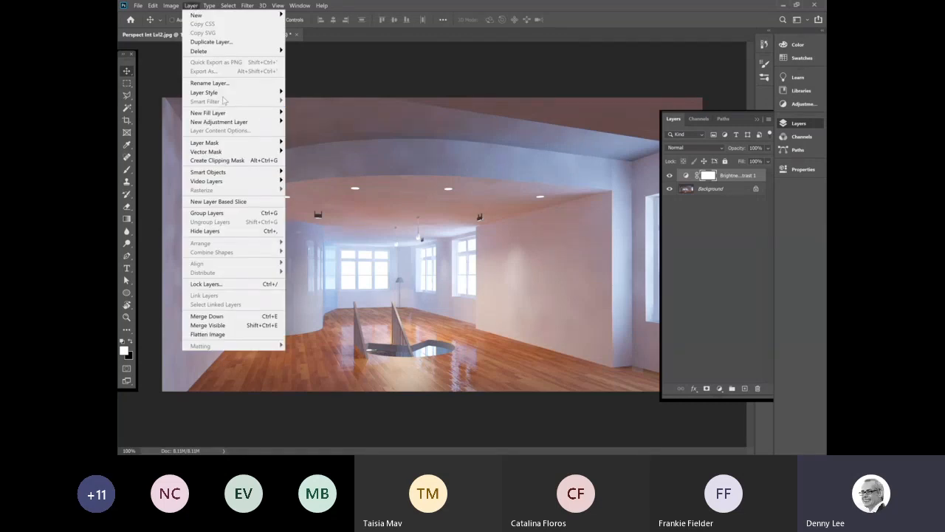
{"action": "mouse_move", "coordinate": [222, 143]}
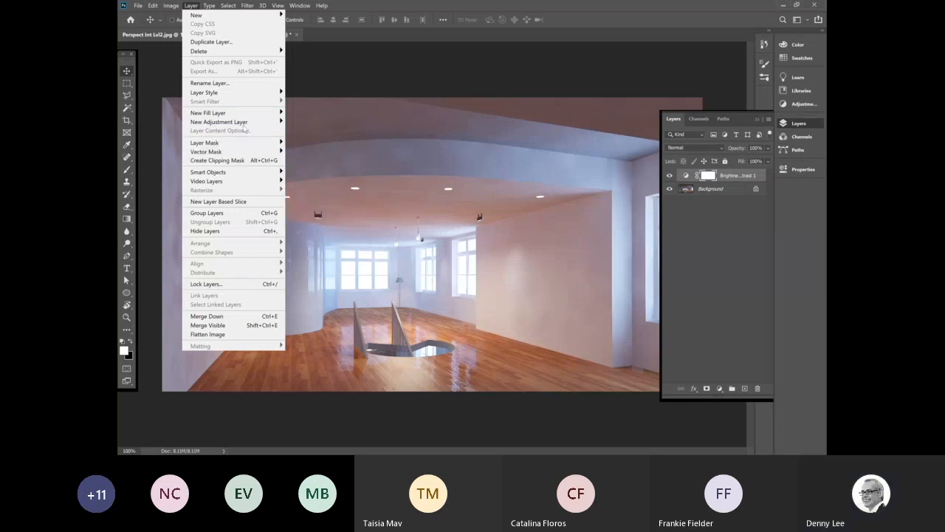
{"action": "mouse_move", "coordinate": [252, 122]}
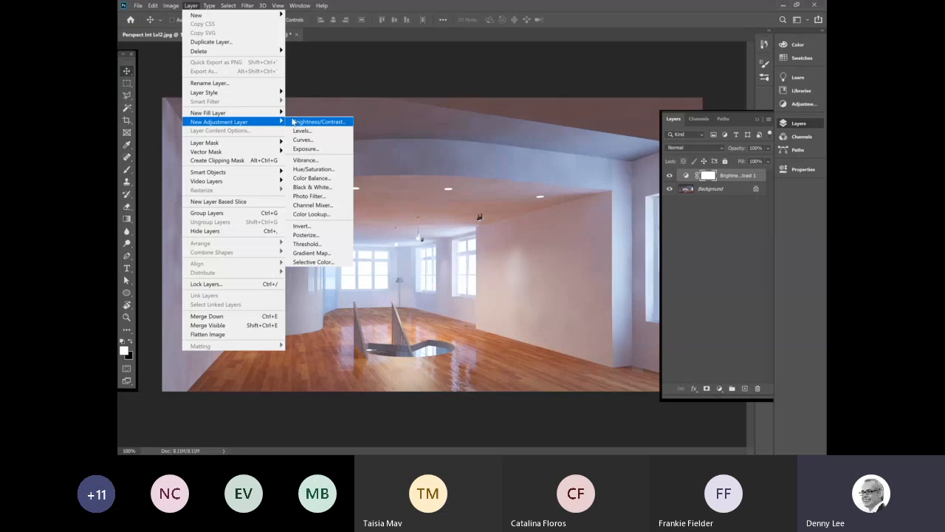
{"action": "left_click", "coordinate": [315, 150]}
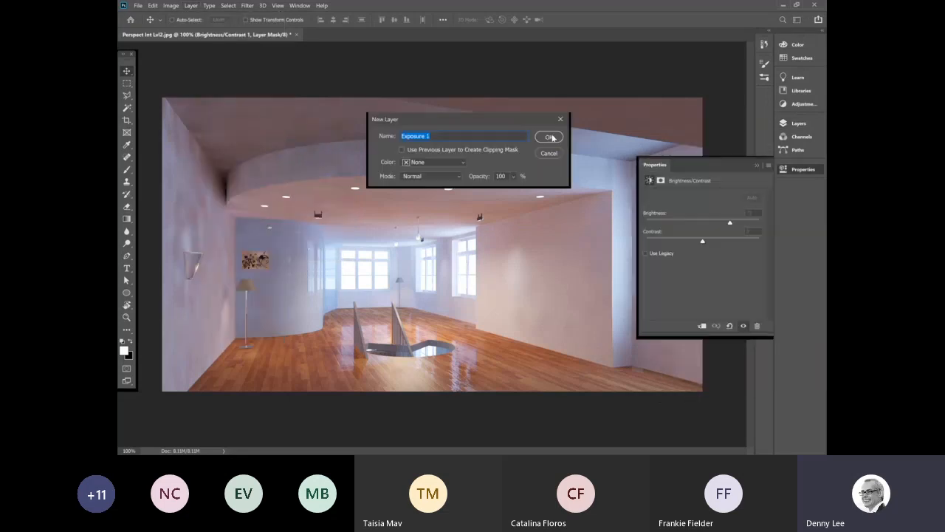
{"action": "left_click", "coordinate": [550, 136]}
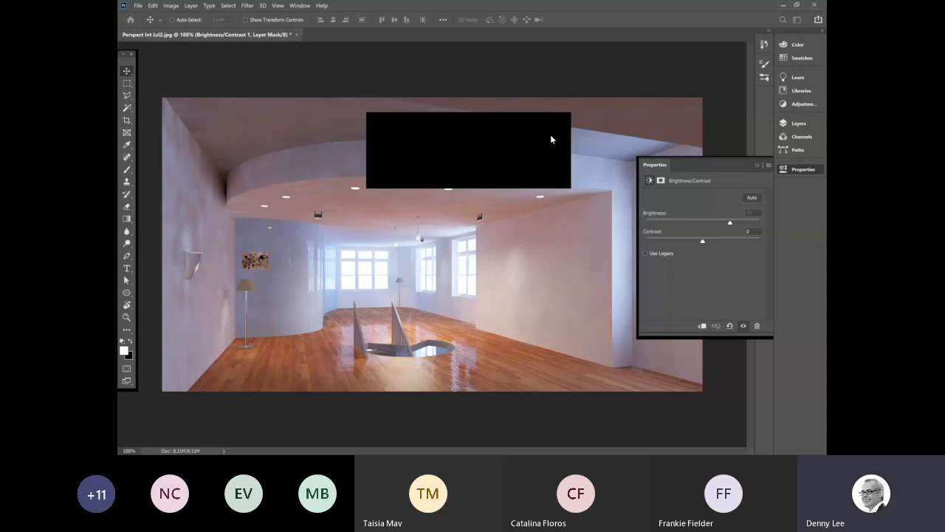
Try brightening the render with an Exposure of about +0.44 and a Gamma Correction of about 1.21
{"action": "mouse_move", "coordinate": [702, 222]}
{"action": "left_mouse_down"}
{"action": "mouse_move", "coordinate": [716, 223]}
{"action": "mouse_move", "coordinate": [702, 223]}
{"action": "left_mouse_up"}
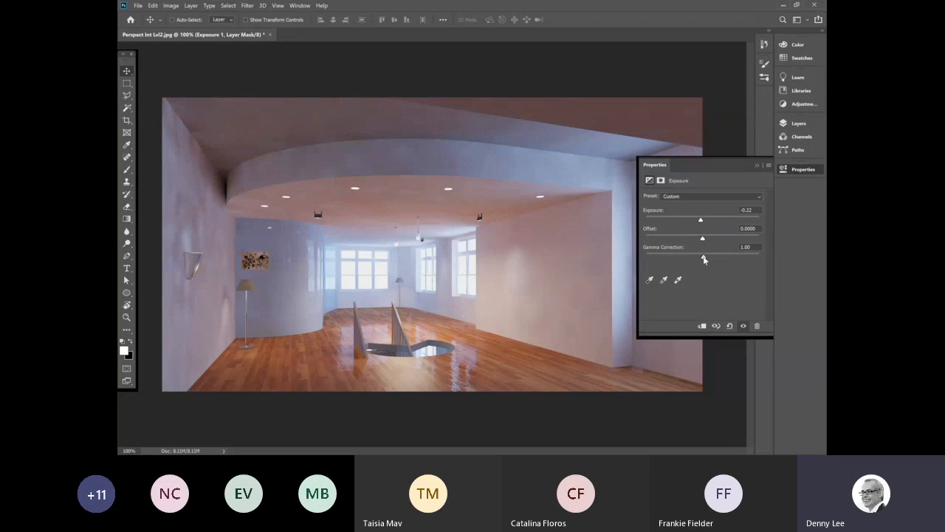
{"action": "left_click_drag", "start_coordinate": [703, 258], "coordinate": [696, 257]}
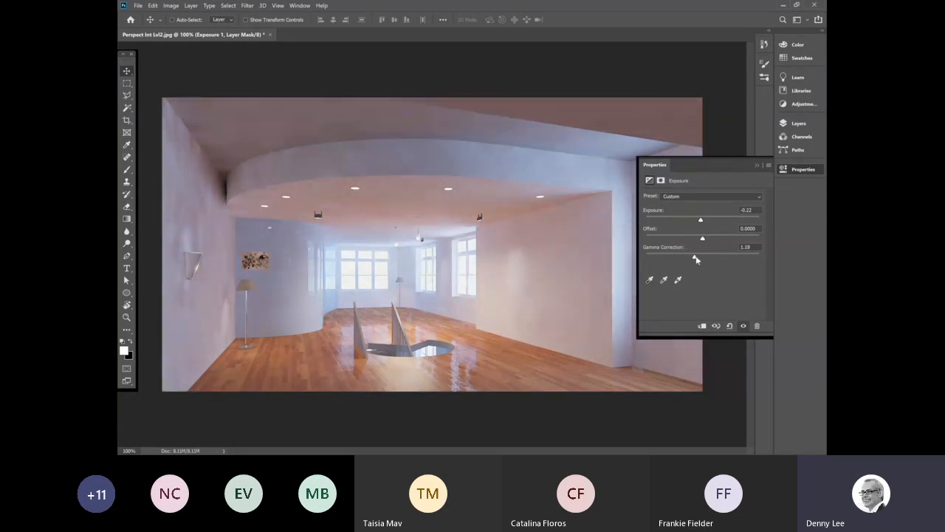
{"action": "left_click_drag", "start_coordinate": [700, 222], "coordinate": [704, 222]}
{"action": "left_click_drag", "start_coordinate": [698, 259], "coordinate": [695, 259]}
{"action": "left_click_drag", "start_coordinate": [706, 221], "coordinate": [707, 223]}
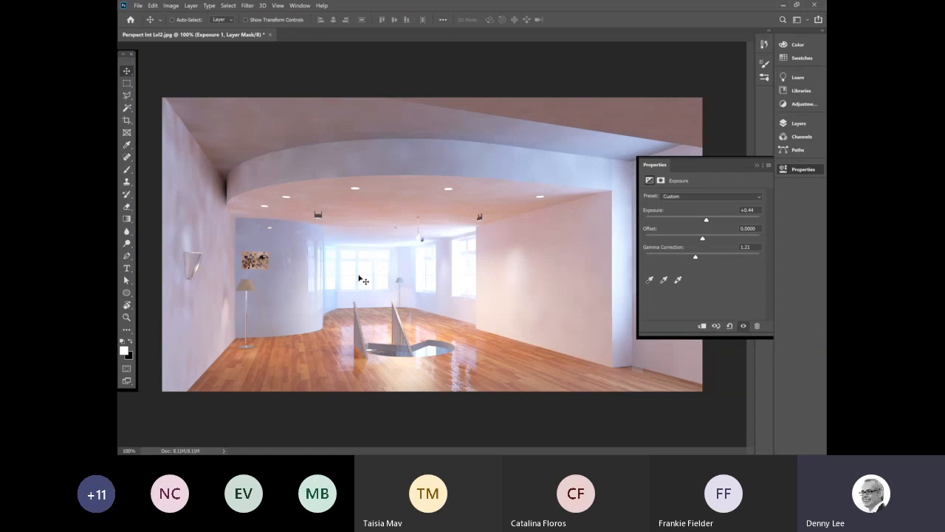
Set the Exposure adjustment layer's Exposure to about +0.28 and its Gamma Correction to 1.00
{"action": "left_click_drag", "start_coordinate": [695, 258], "coordinate": [713, 260]}
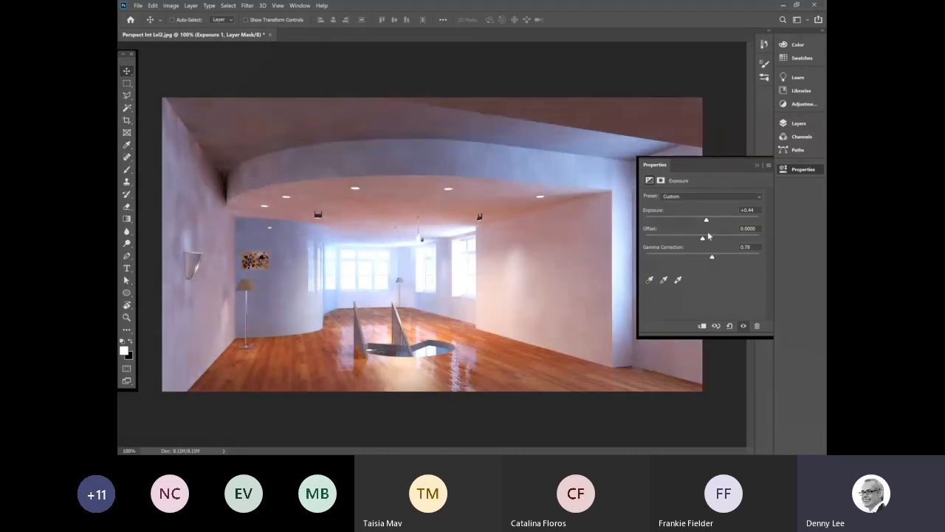
{"action": "left_click_drag", "start_coordinate": [706, 221], "coordinate": [706, 223]}
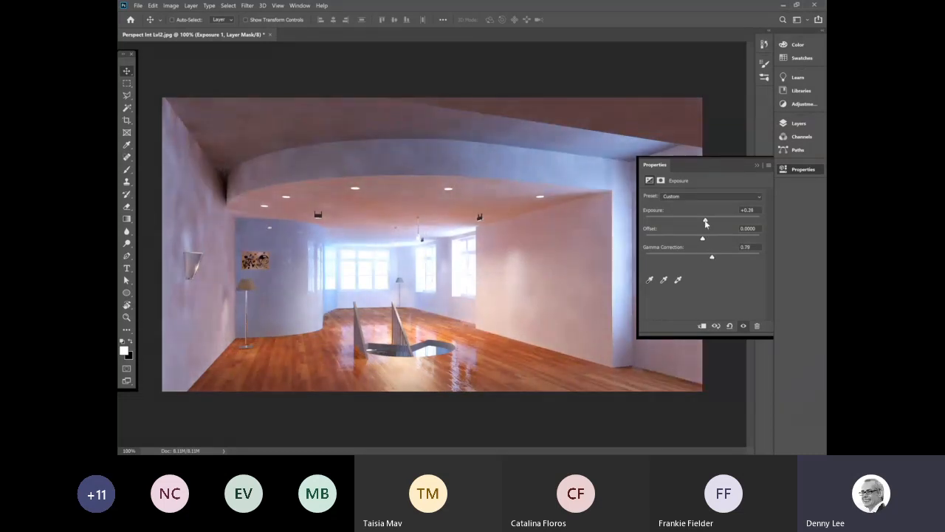
{"action": "left_click_drag", "start_coordinate": [712, 256], "coordinate": [705, 259]}
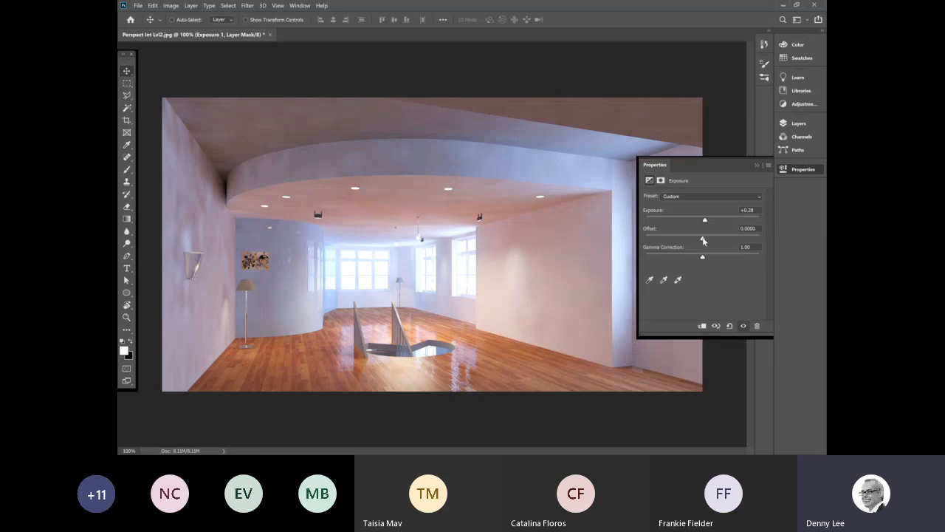
Test the Exposure layer's Offset, reset it to 0, nudge it to about +0.0083 and return to the layer stack
{"action": "mouse_move", "coordinate": [704, 240]}
{"action": "left_mouse_down"}
{"action": "mouse_move", "coordinate": [728, 238]}
{"action": "mouse_move", "coordinate": [672, 238]}
{"action": "mouse_move", "coordinate": [723, 239]}
{"action": "mouse_move", "coordinate": [705, 239]}
{"action": "left_mouse_up"}
{"action": "double_click", "coordinate": [756, 229]}
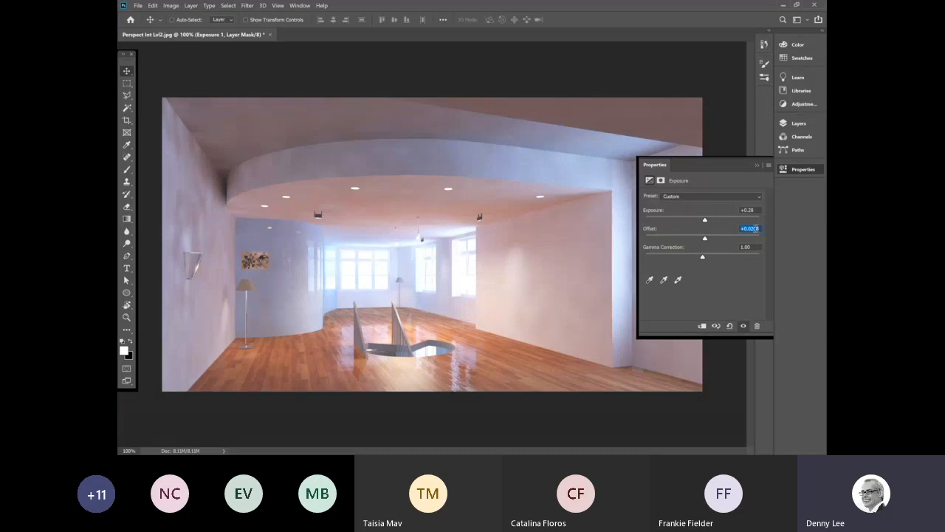
{"action": "type", "text": "0"}
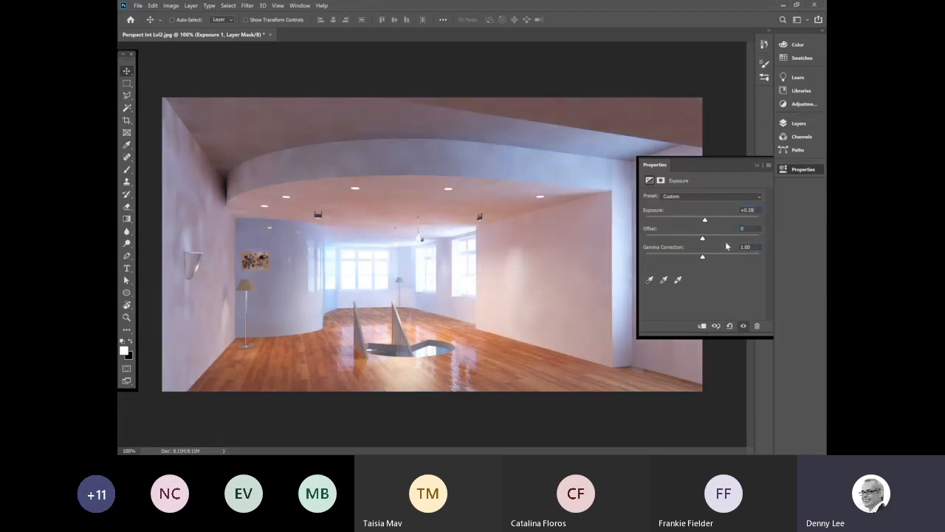
{"action": "left_click", "coordinate": [704, 240]}
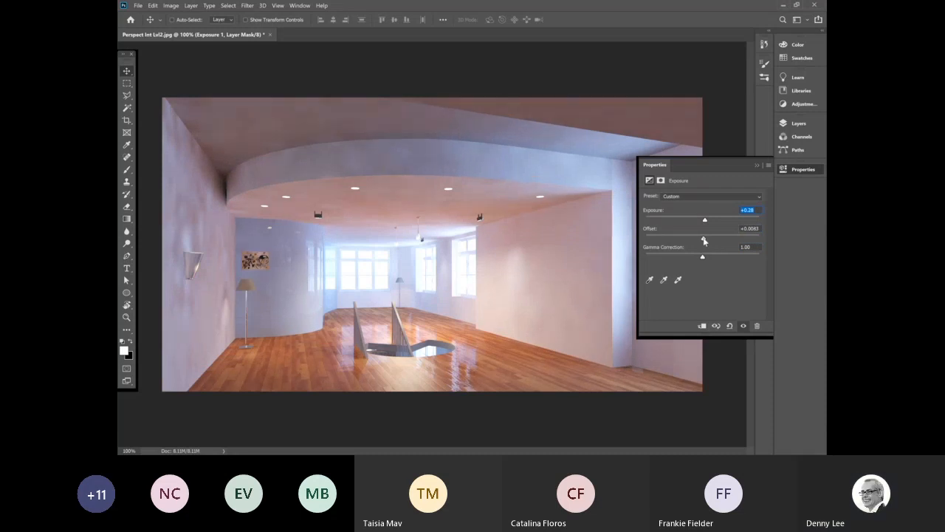
{"action": "left_click", "coordinate": [757, 164]}
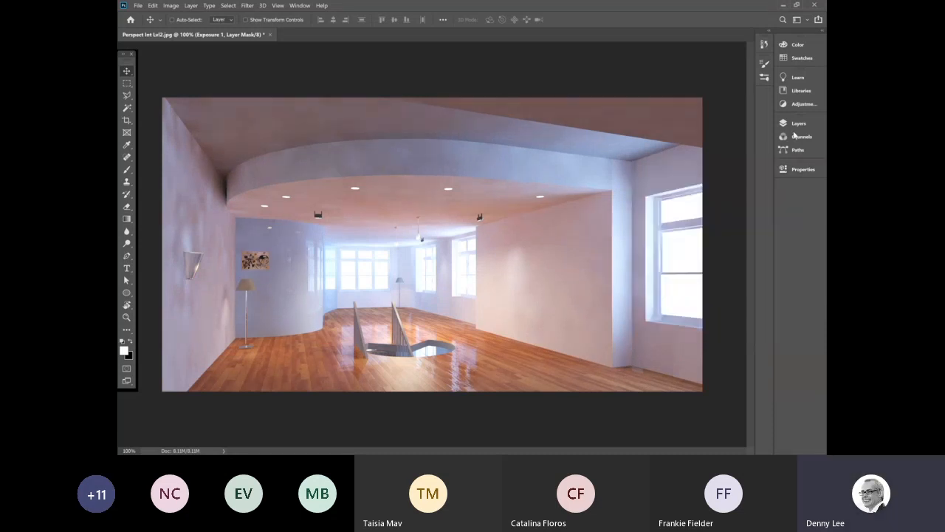
{"action": "left_click", "coordinate": [798, 124]}
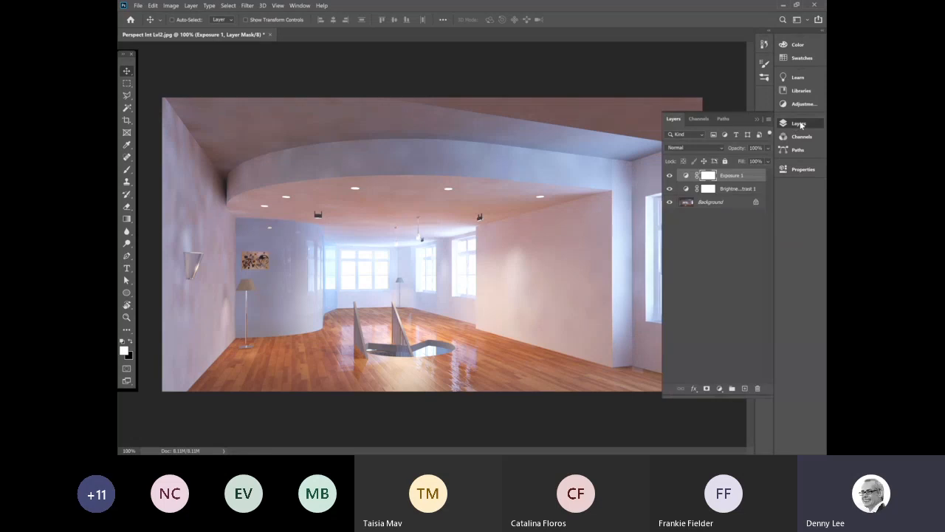
Add a Levels adjustment layer above the Exposure adjustment layer
{"action": "left_click", "coordinate": [718, 389]}
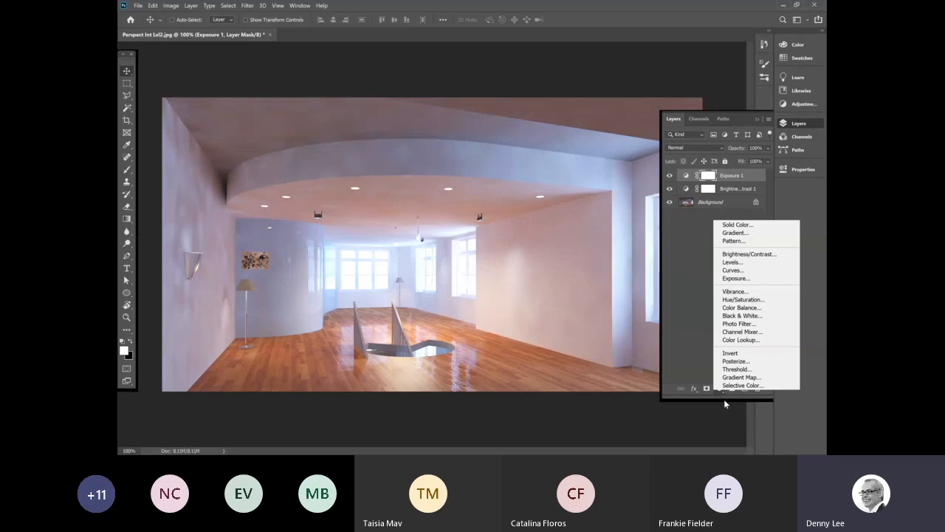
{"action": "left_click", "coordinate": [680, 327]}
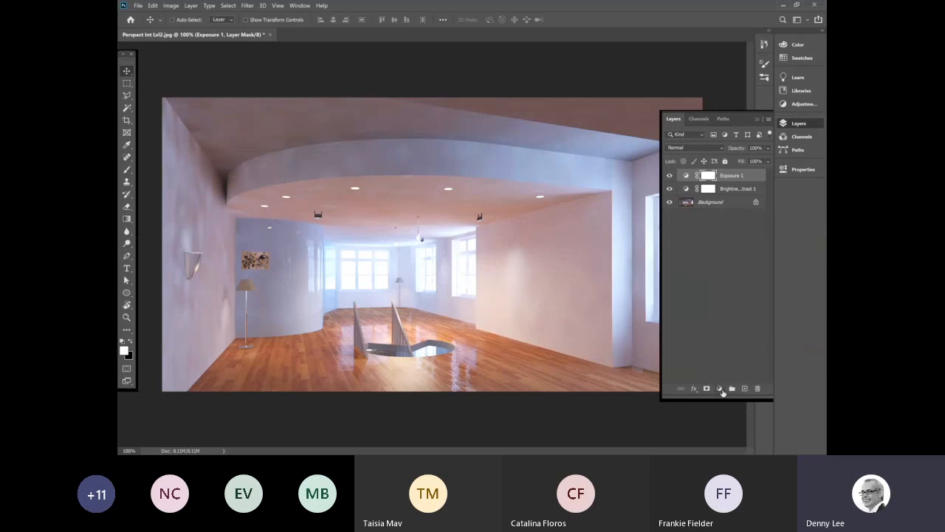
{"action": "left_click", "coordinate": [721, 392]}
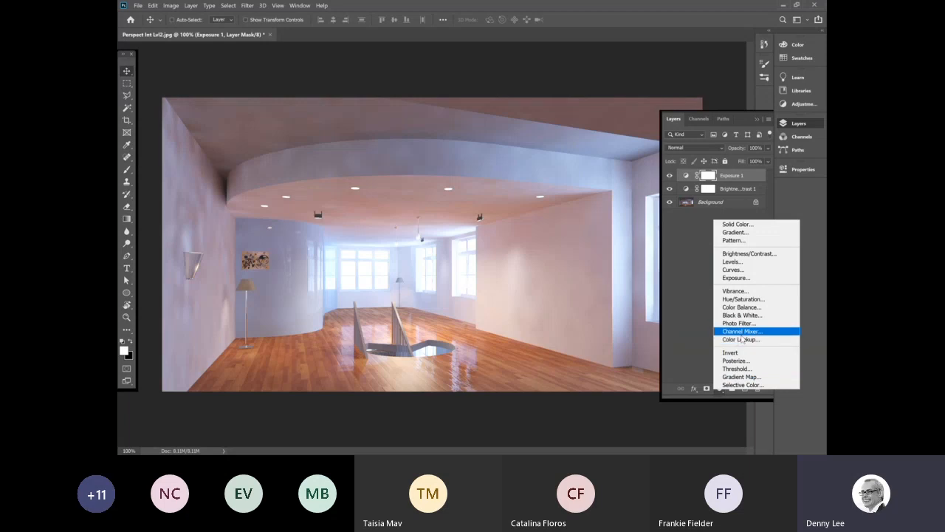
{"action": "left_click", "coordinate": [740, 262]}
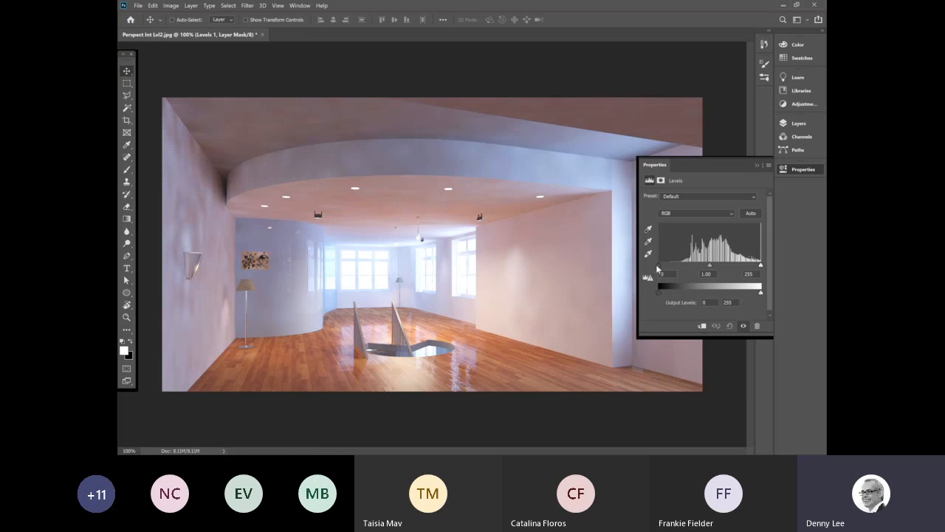
Set the Levels input black point to 26, the midtones to 1.02 and the white point to about 249
{"action": "left_click", "coordinate": [760, 268]}
{"action": "left_click_drag", "start_coordinate": [759, 267], "coordinate": [761, 268]}
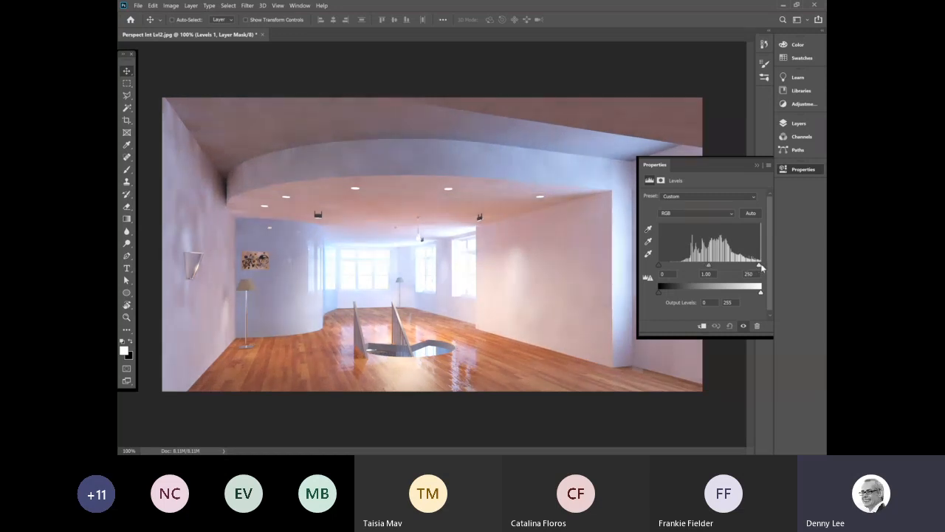
{"action": "mouse_move", "coordinate": [762, 268]}
{"action": "left_mouse_down"}
{"action": "mouse_move", "coordinate": [751, 268]}
{"action": "mouse_move", "coordinate": [773, 268]}
{"action": "left_mouse_up"}
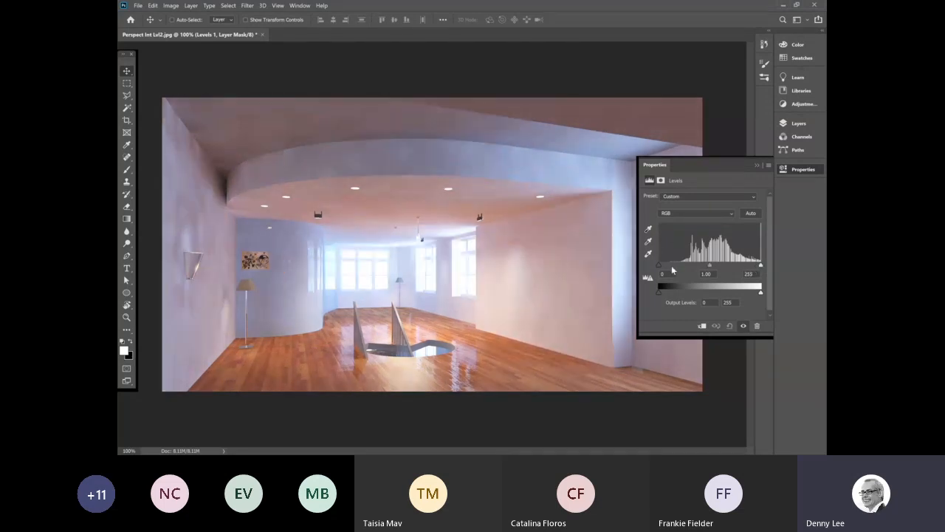
{"action": "left_click_drag", "start_coordinate": [660, 266], "coordinate": [668, 266]}
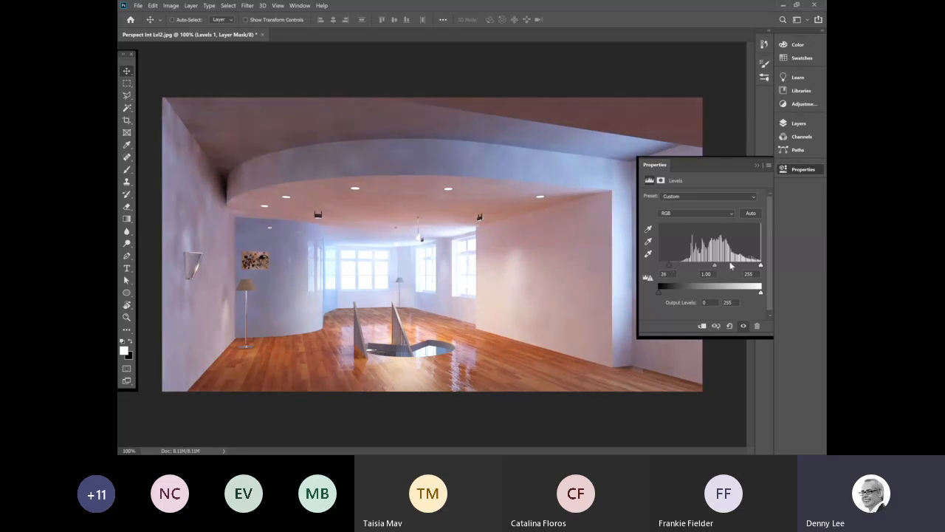
{"action": "left_click_drag", "start_coordinate": [762, 266], "coordinate": [705, 269]}
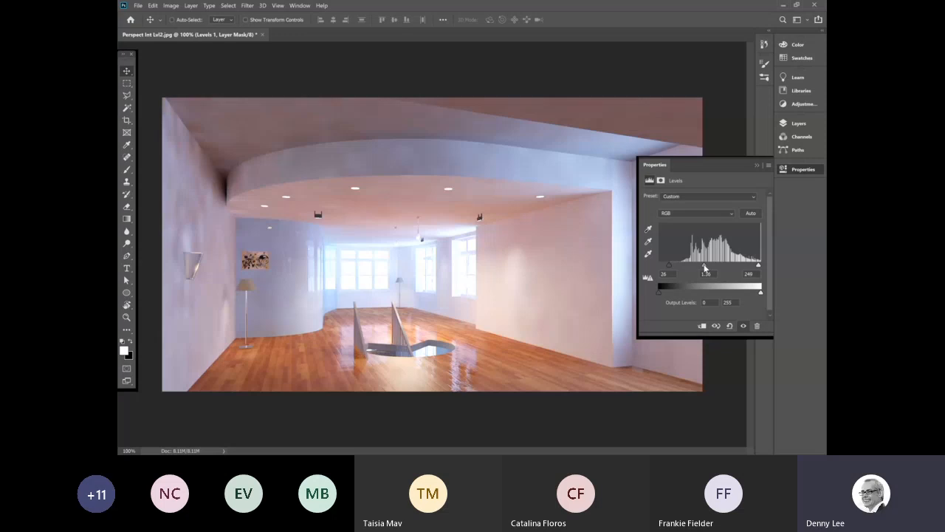
{"action": "left_click_drag", "start_coordinate": [706, 267], "coordinate": [712, 268]}
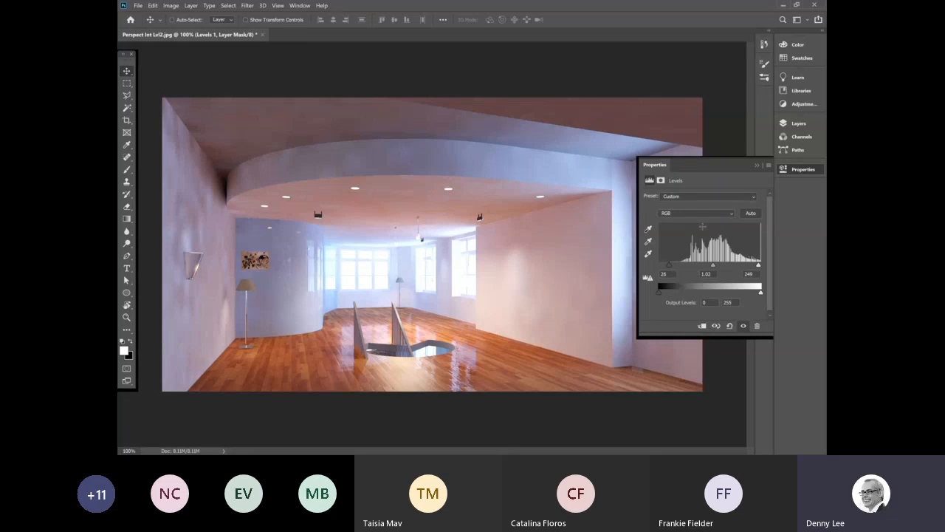
Return to the layer stack and toggle the Levels adjustment layer's visibility to compare the render with and without it
{"action": "left_click", "coordinate": [758, 164]}
{"action": "left_click", "coordinate": [794, 122]}
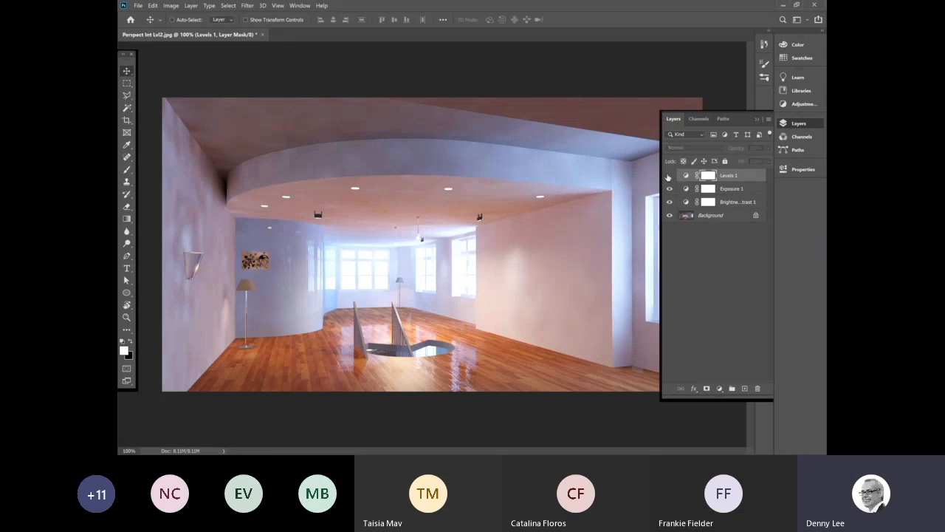
{"action": "left_click", "coordinate": [671, 176]}
{"action": "left_click", "coordinate": [671, 175]}
{"action": "left_click", "coordinate": [671, 176]}
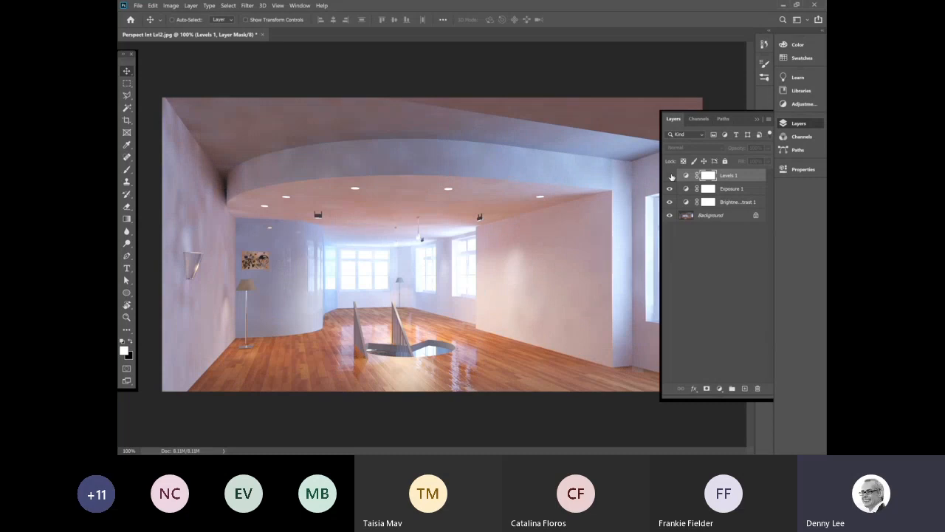
{"action": "left_click", "coordinate": [670, 176]}
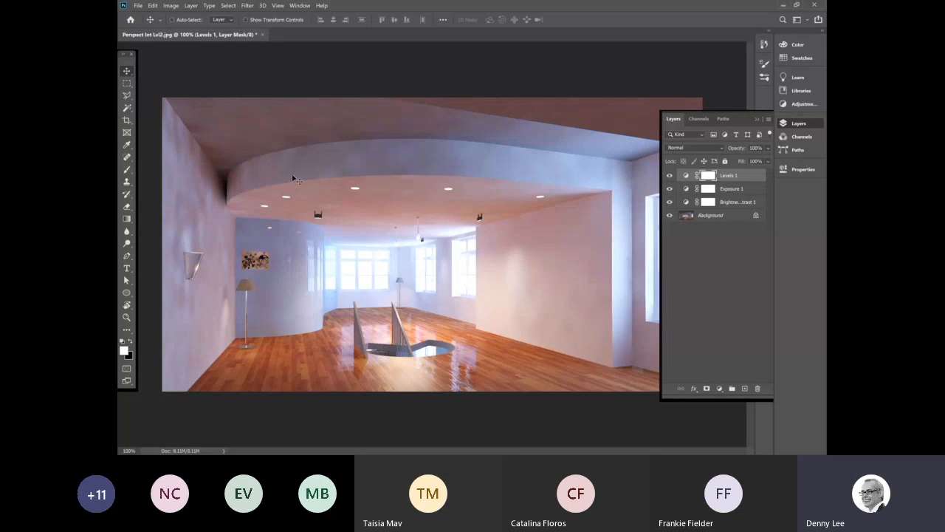
Add a Hue/Saturation adjustment layer above Levels, test stronger and weaker saturation, and set Saturation to -12
{"action": "left_click", "coordinate": [719, 388]}
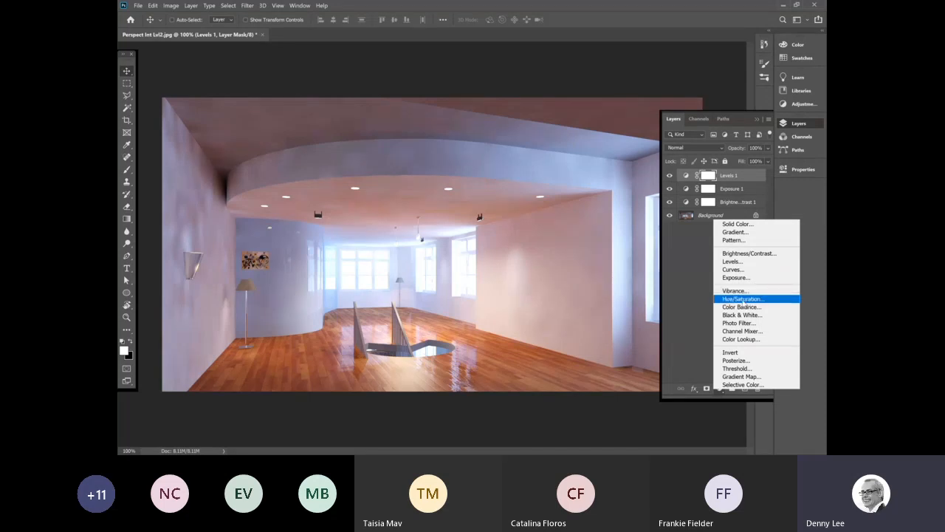
{"action": "left_click", "coordinate": [744, 300]}
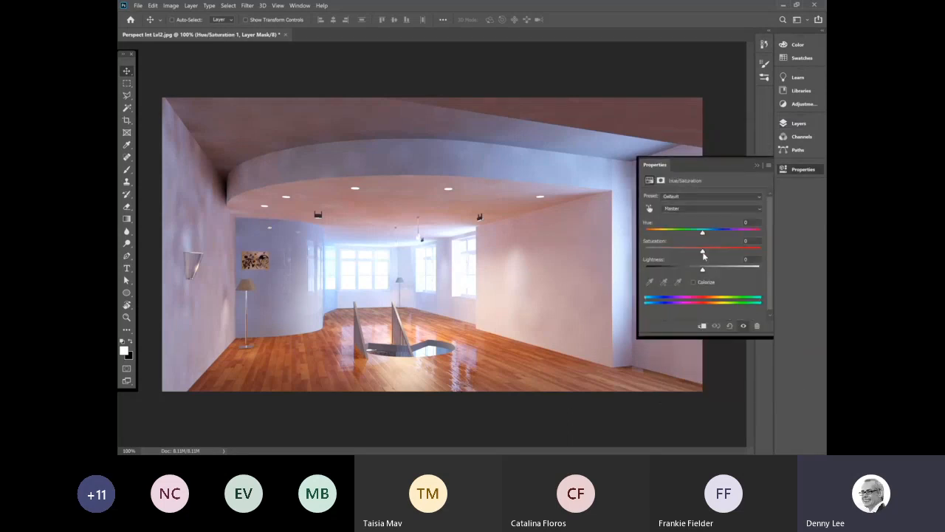
{"action": "left_click_drag", "start_coordinate": [701, 252], "coordinate": [679, 253]}
{"action": "left_click_drag", "start_coordinate": [679, 253], "coordinate": [729, 253]}
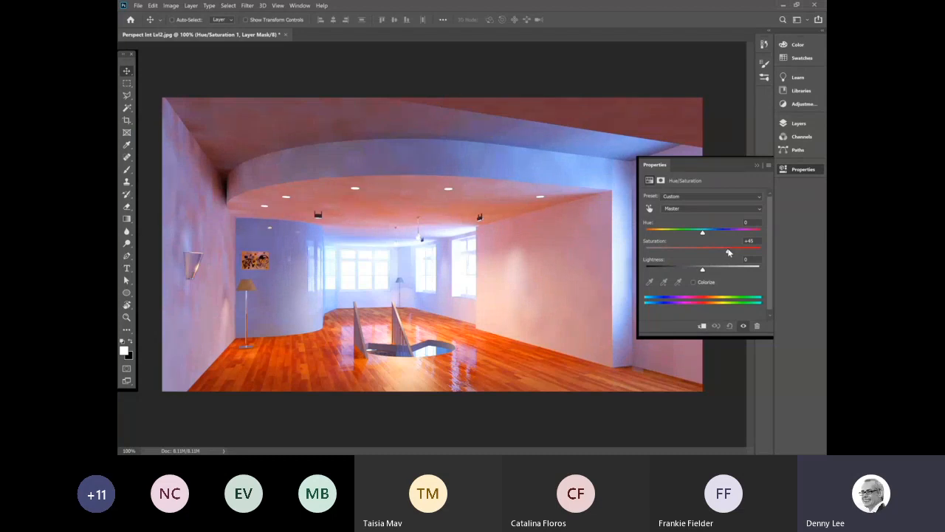
{"action": "left_click_drag", "start_coordinate": [729, 253], "coordinate": [725, 253]}
{"action": "left_click_drag", "start_coordinate": [725, 253], "coordinate": [694, 255]}
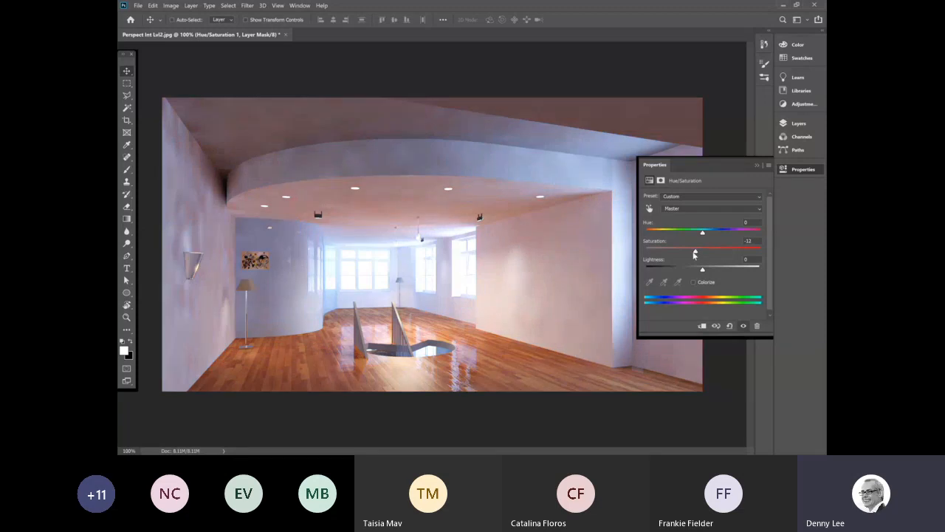
Set the Hue/Saturation layer's Lightness to -3, test a Hue shift and reset the Hue to 0
{"action": "mouse_move", "coordinate": [703, 272]}
{"action": "left_mouse_down"}
{"action": "mouse_move", "coordinate": [723, 273]}
{"action": "mouse_move", "coordinate": [680, 272]}
{"action": "mouse_move", "coordinate": [703, 272]}
{"action": "left_mouse_up"}
{"action": "left_click_drag", "start_coordinate": [702, 272], "coordinate": [702, 272]}
{"action": "mouse_move", "coordinate": [702, 232]}
{"action": "left_mouse_down"}
{"action": "mouse_move", "coordinate": [673, 235]}
{"action": "mouse_move", "coordinate": [732, 235]}
{"action": "mouse_move", "coordinate": [705, 235]}
{"action": "left_mouse_up"}
{"action": "double_click", "coordinate": [744, 224]}
{"action": "type", "text": "0"}
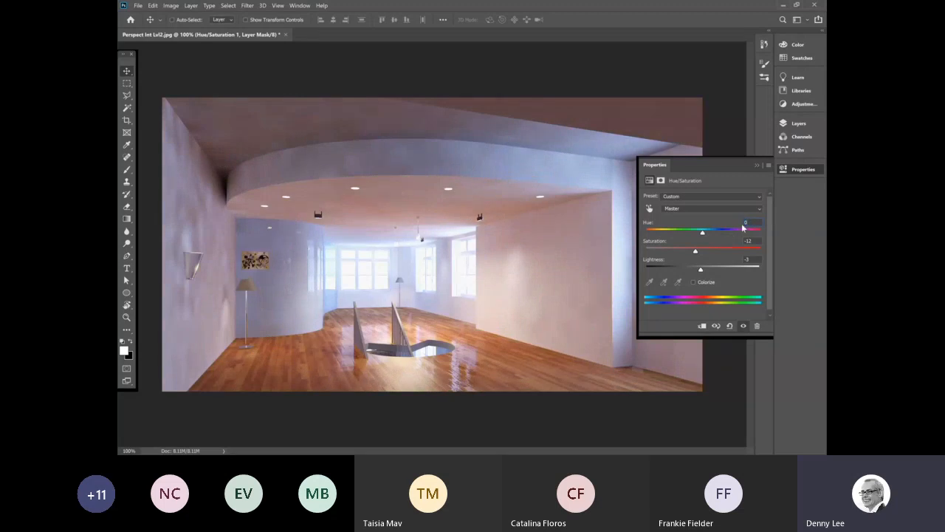
Return to the layer stack, reopen the Hue/Saturation adjustment layer's settings and set Saturation to +2
{"action": "left_click", "coordinate": [757, 260]}
{"action": "left_click", "coordinate": [756, 165]}
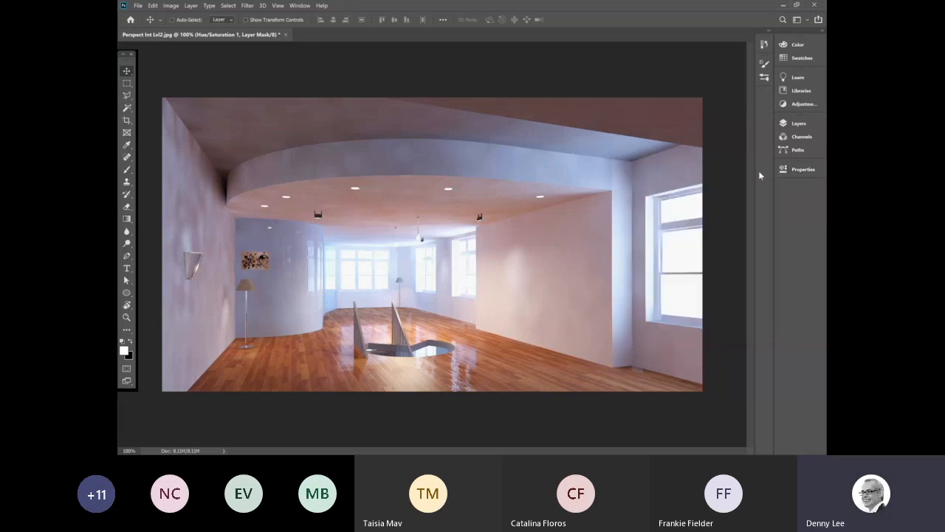
{"action": "left_click", "coordinate": [799, 123]}
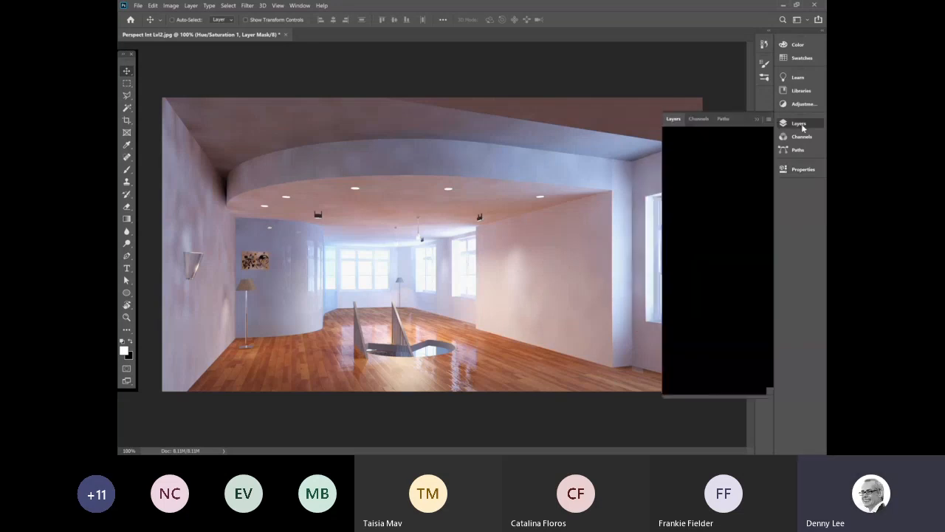
{"action": "left_click", "coordinate": [707, 388]}
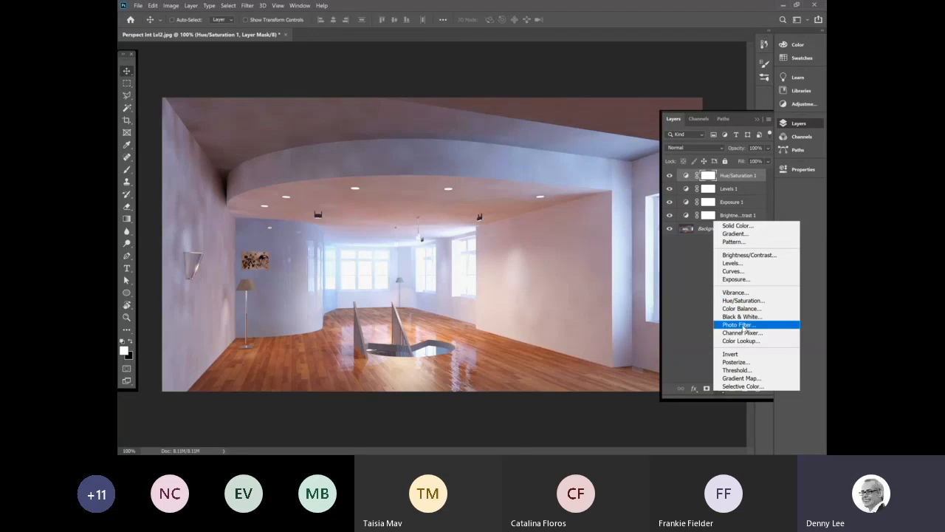
{"action": "left_click", "coordinate": [714, 181]}
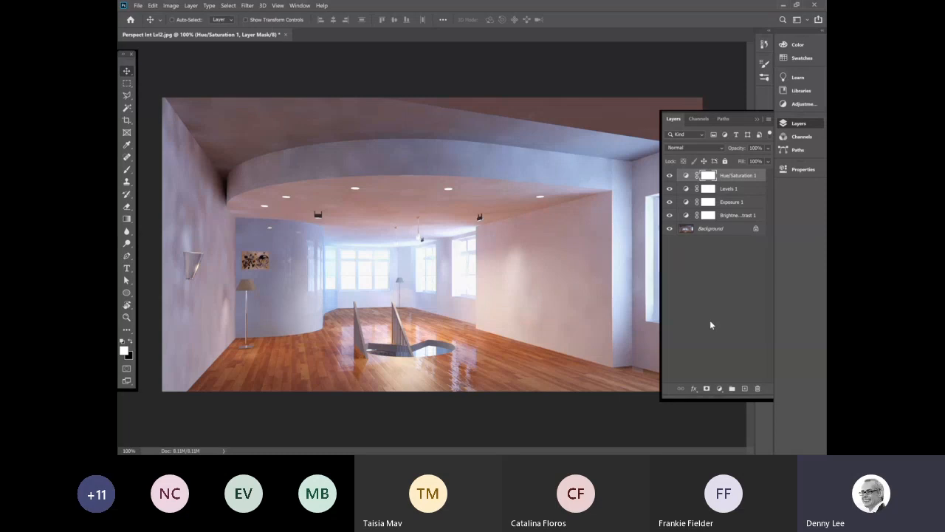
{"action": "double_click", "coordinate": [687, 177]}
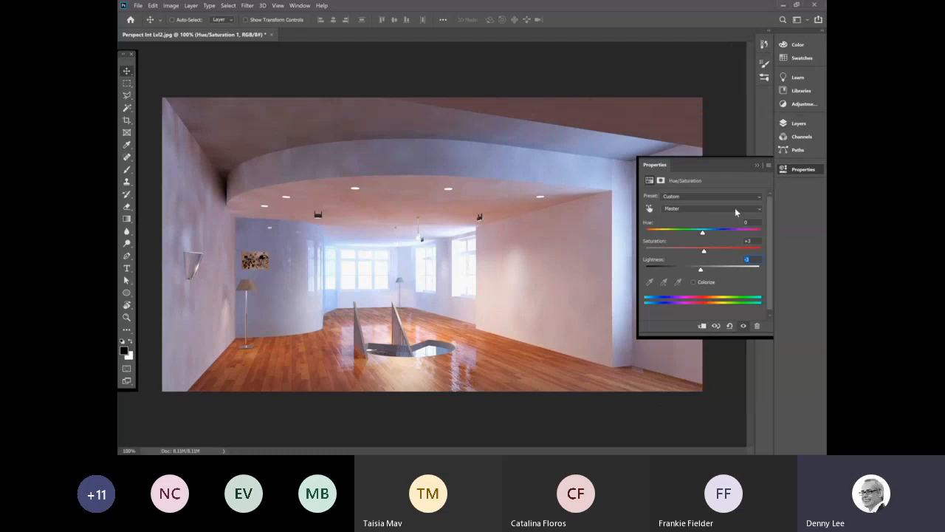
{"action": "left_click", "coordinate": [772, 224]}
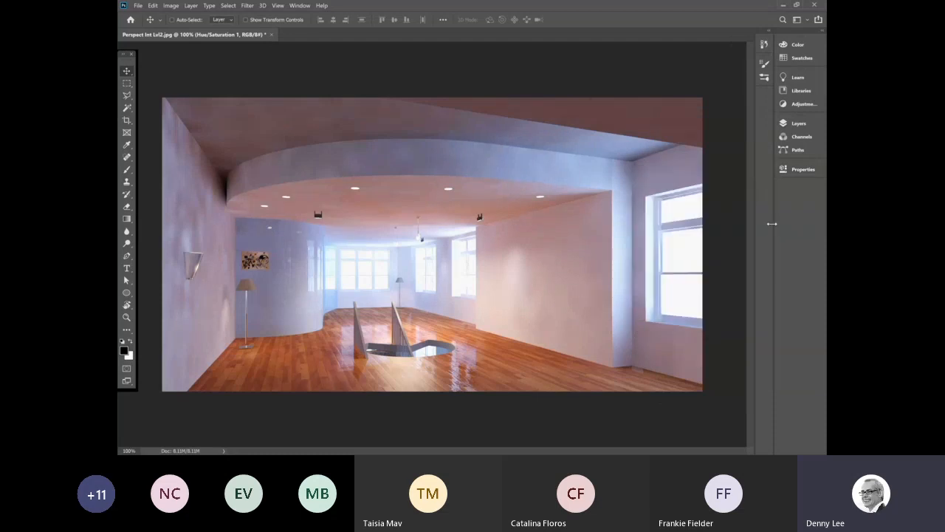
Add a Photo Filter adjustment layer above the Hue/Saturation layer
{"action": "left_click", "coordinate": [796, 123]}
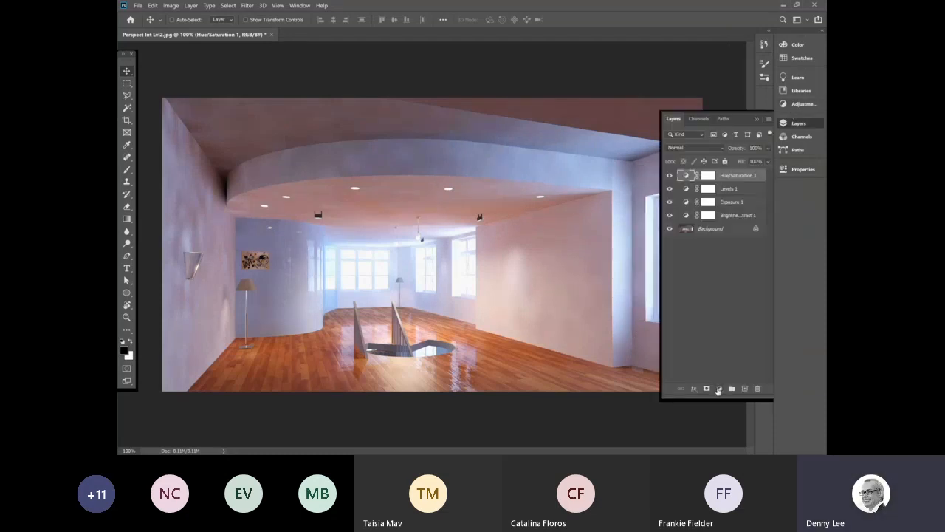
{"action": "left_click", "coordinate": [718, 390]}
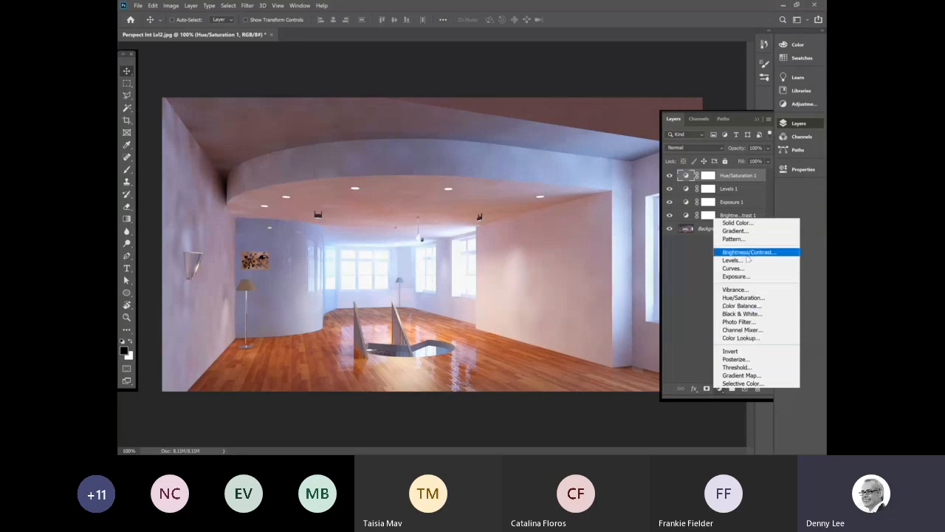
{"action": "left_click", "coordinate": [748, 323]}
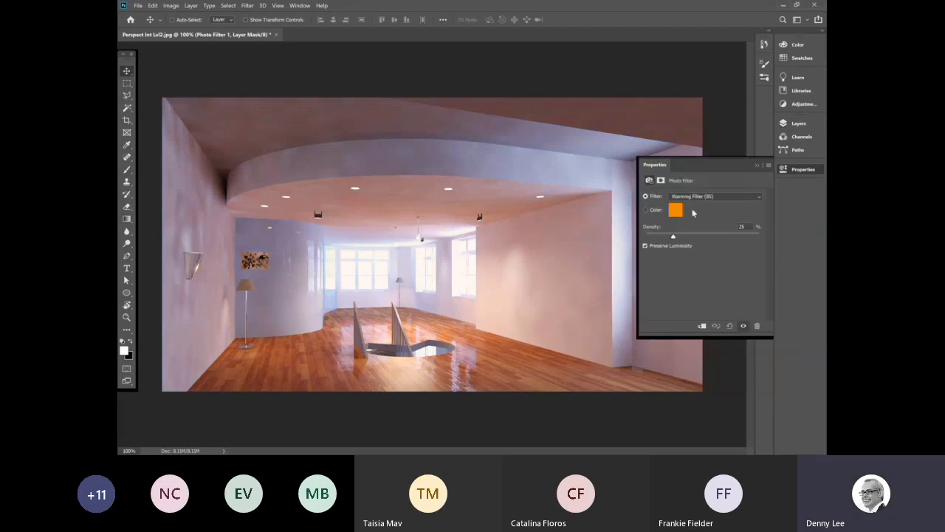
Try the Warming Filter (LBA) and Warming Filter (81) presets on the Photo Filter layer to compare warm tints
{"action": "left_click", "coordinate": [759, 199]}
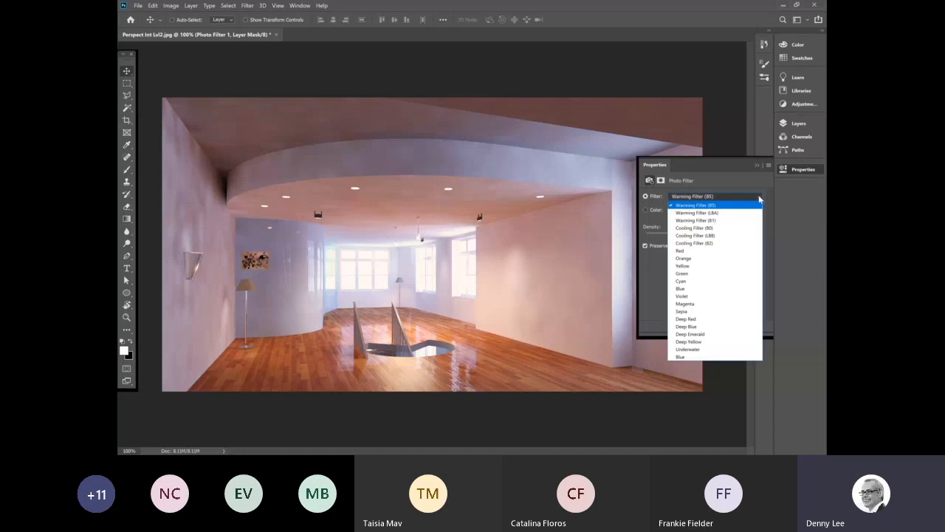
{"action": "left_click", "coordinate": [714, 217]}
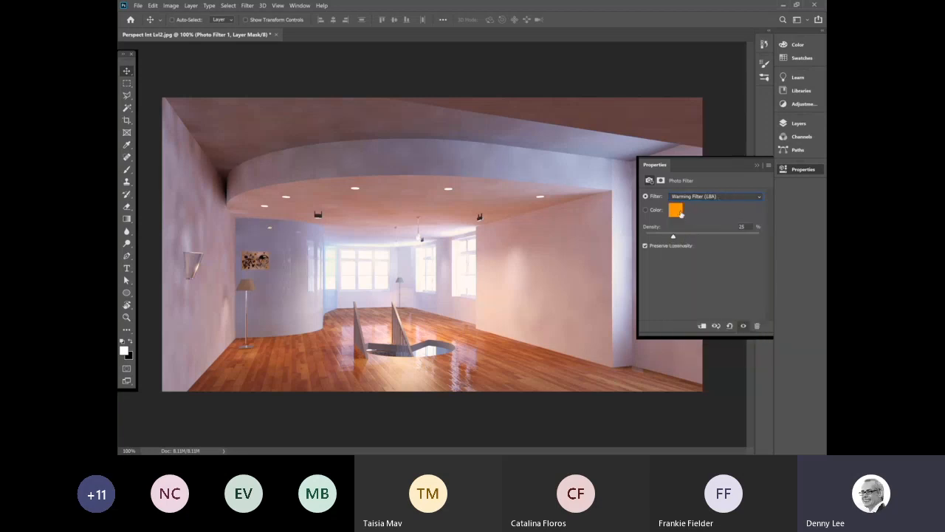
{"action": "left_click", "coordinate": [714, 200]}
{"action": "left_click", "coordinate": [699, 218]}
{"action": "left_click", "coordinate": [727, 198]}
{"action": "left_click", "coordinate": [706, 213]}
{"action": "left_click", "coordinate": [721, 196]}
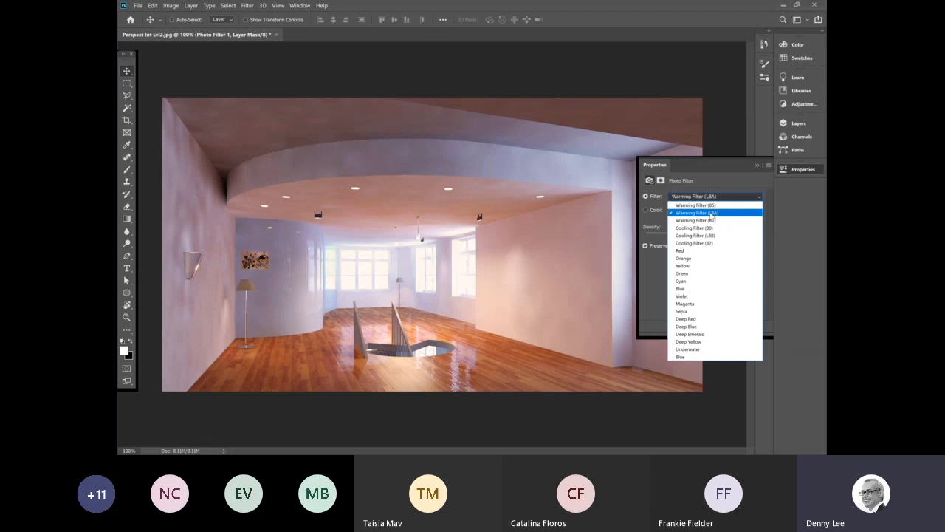
{"action": "left_click", "coordinate": [728, 198]}
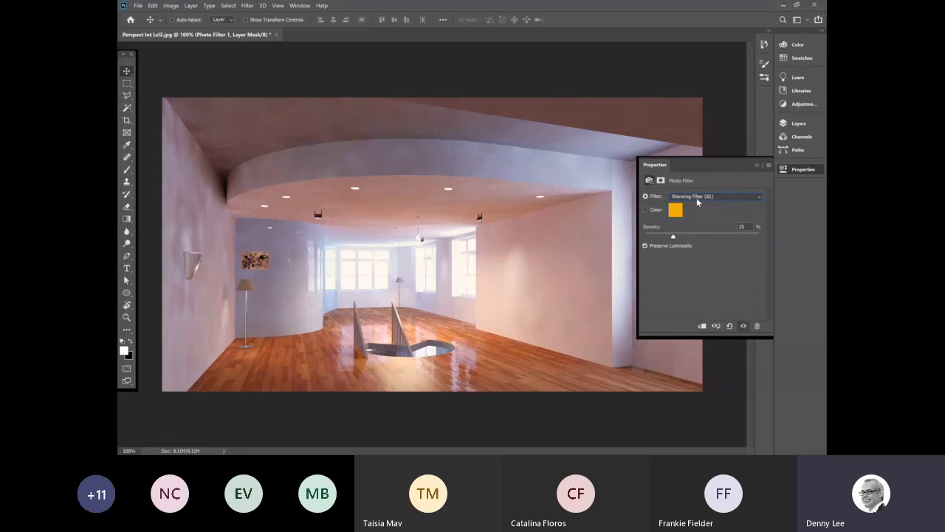
Try the Cooling Filter (80) and Cooling Filter (82) presets on the Photo Filter layer
{"action": "left_click", "coordinate": [727, 196]}
{"action": "left_click", "coordinate": [695, 229]}
{"action": "left_click", "coordinate": [727, 198]}
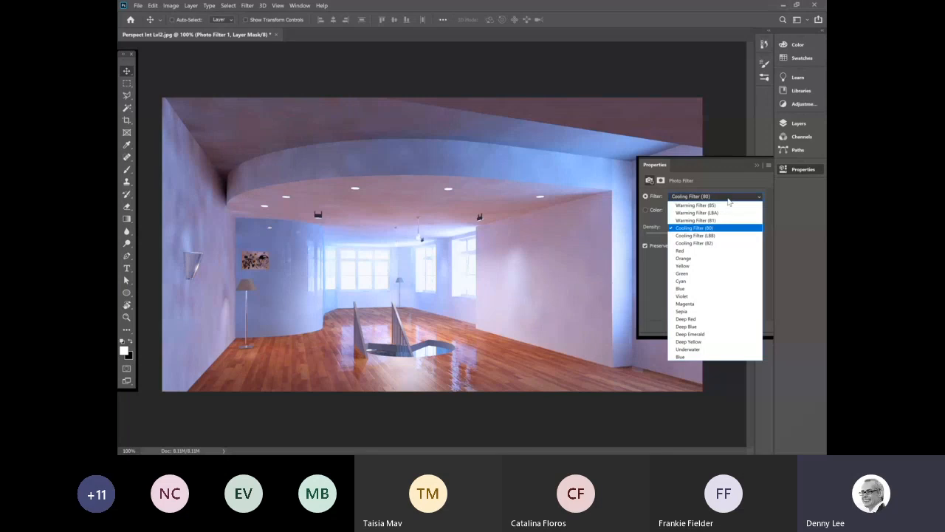
{"action": "left_click", "coordinate": [702, 242]}
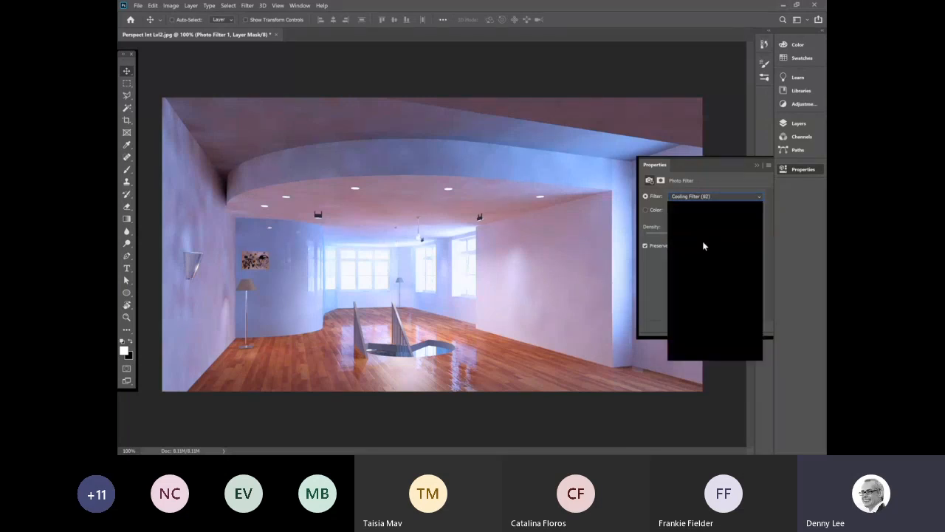
{"action": "left_click", "coordinate": [731, 198]}
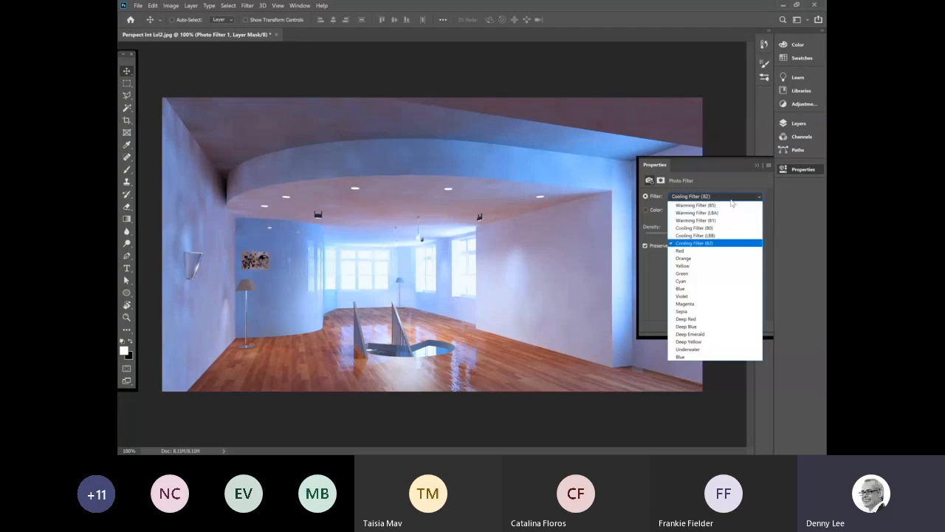
{"action": "left_click", "coordinate": [731, 203]}
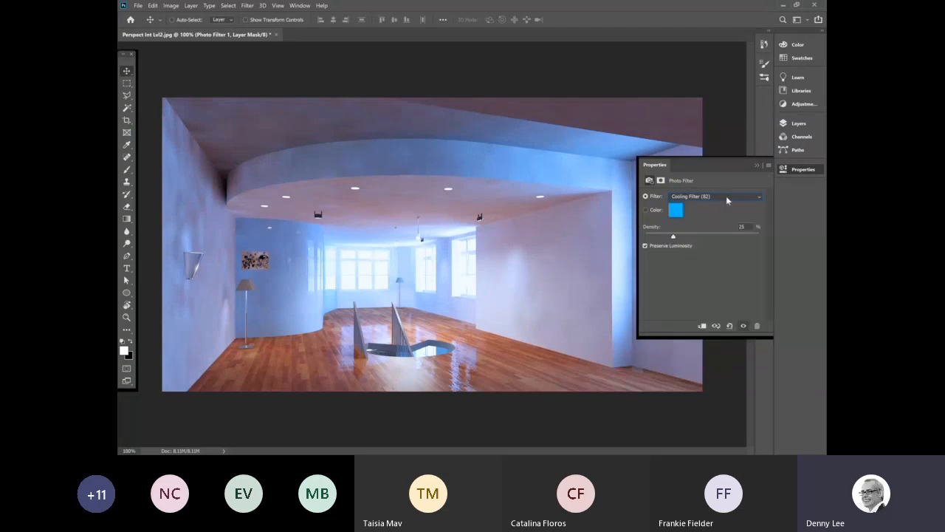
Return to the layer stack and toggle the Photo Filter layer's visibility to compare the render with and without the cooling filter
{"action": "left_click", "coordinate": [755, 163]}
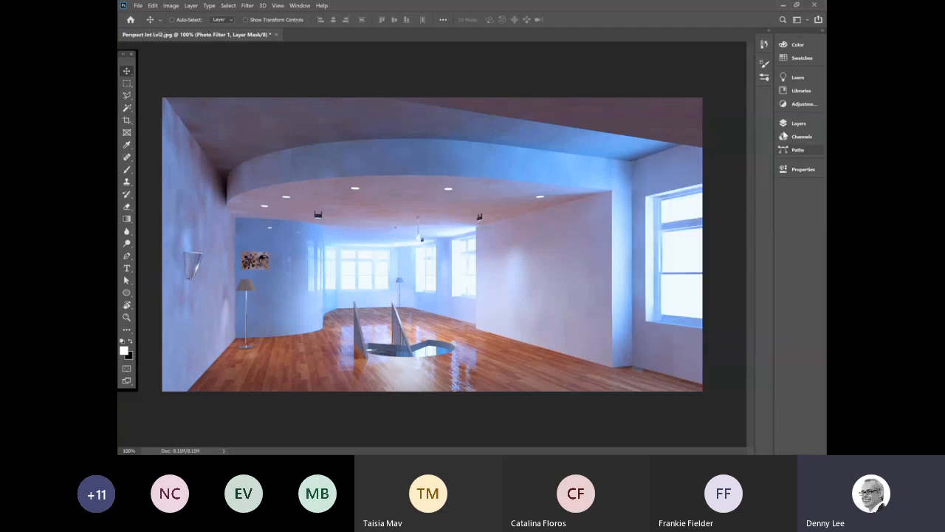
{"action": "left_click", "coordinate": [786, 126]}
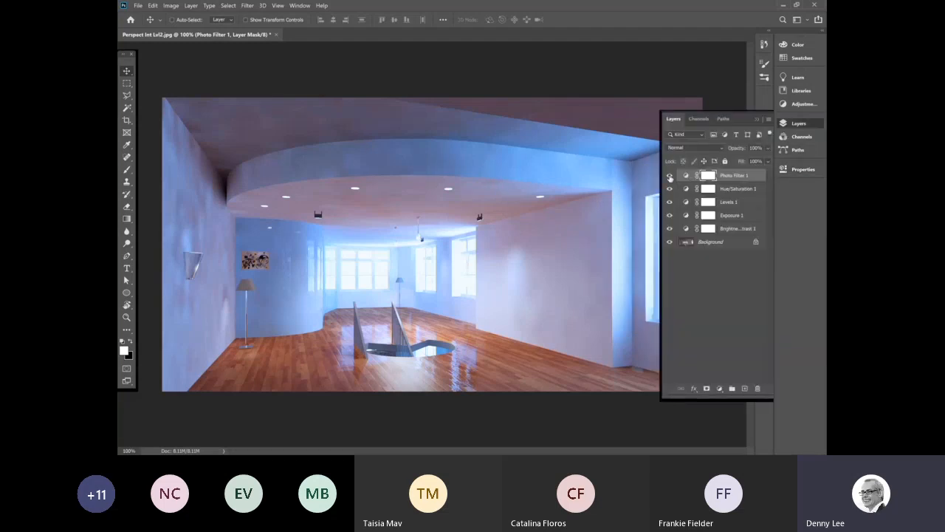
{"action": "left_click", "coordinate": [670, 176]}
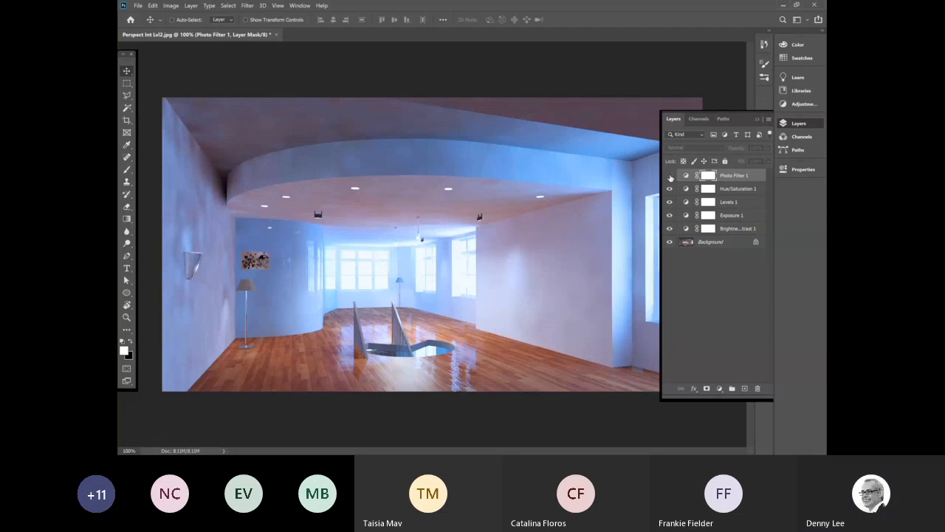
{"action": "left_click", "coordinate": [669, 176]}
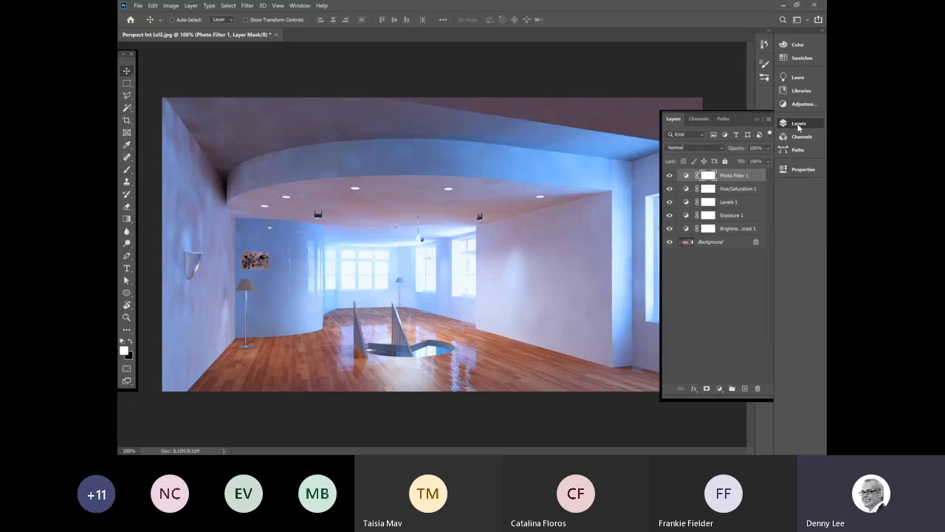
Reopen the Photo Filter layer's settings and try the Blue, Deep Red and Deep Blue filters
{"action": "double_click", "coordinate": [686, 176]}
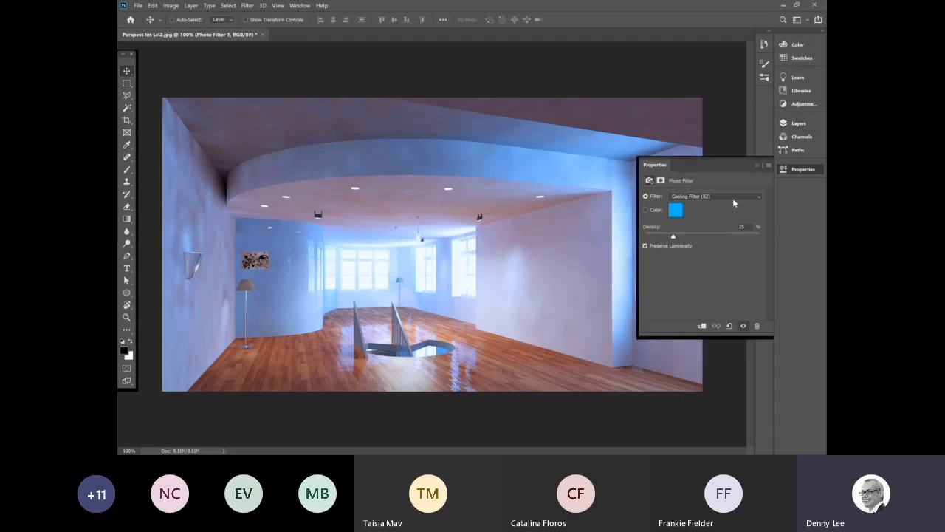
{"action": "left_click", "coordinate": [733, 198]}
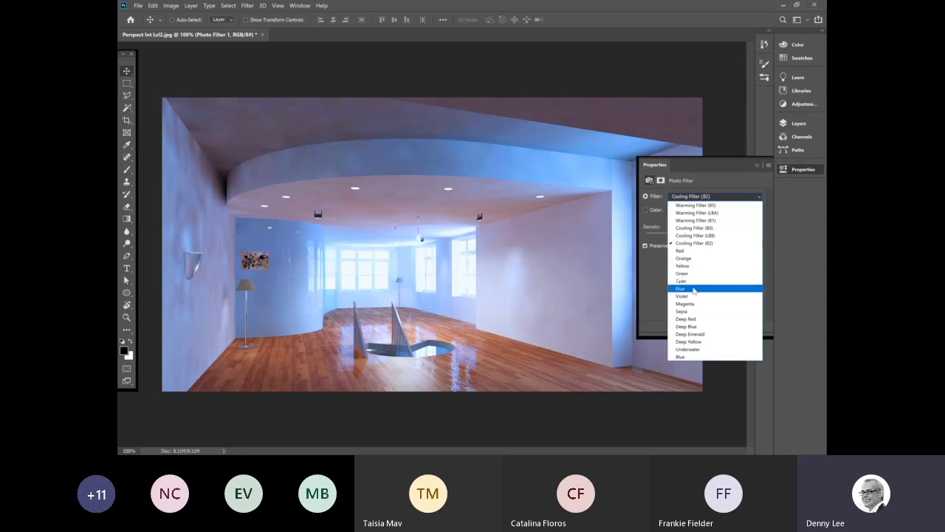
{"action": "left_click", "coordinate": [693, 289]}
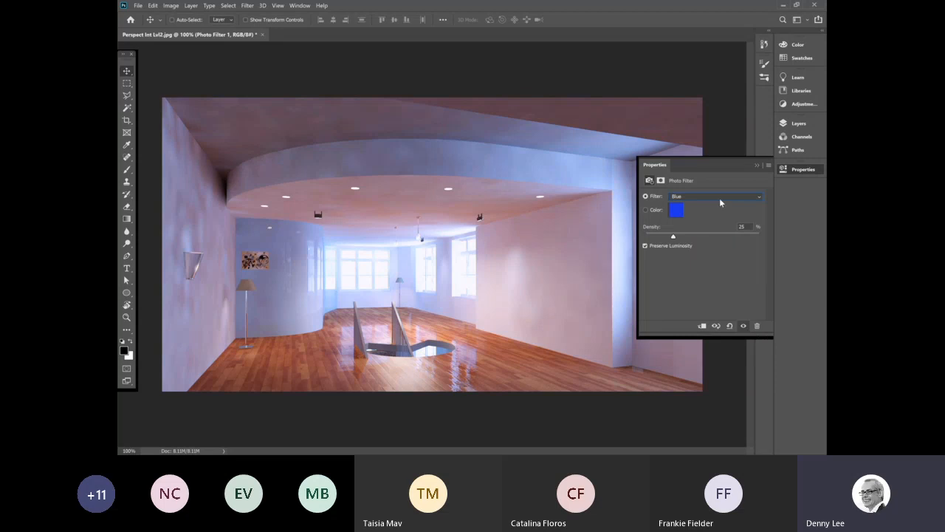
{"action": "left_click", "coordinate": [720, 198]}
{"action": "left_click", "coordinate": [684, 287]}
{"action": "left_click", "coordinate": [706, 194]}
{"action": "left_click", "coordinate": [692, 322]}
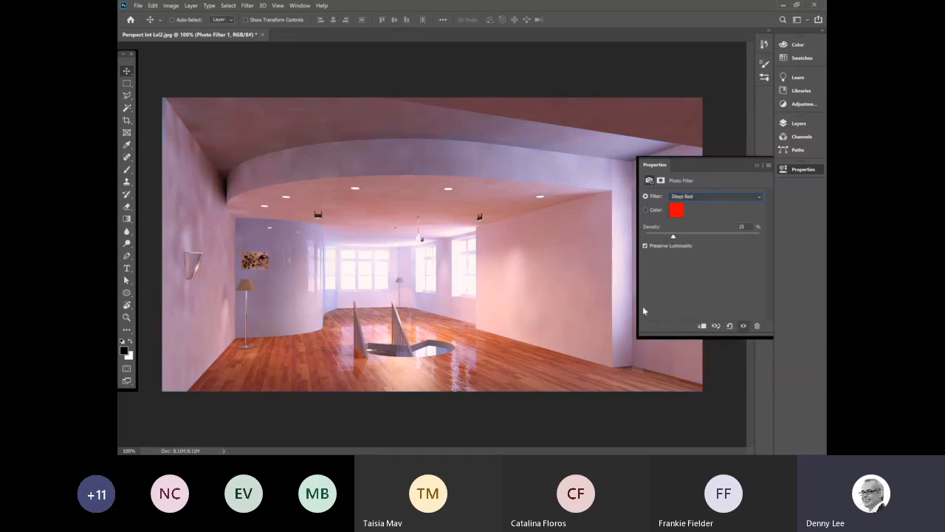
{"action": "left_click", "coordinate": [714, 197]}
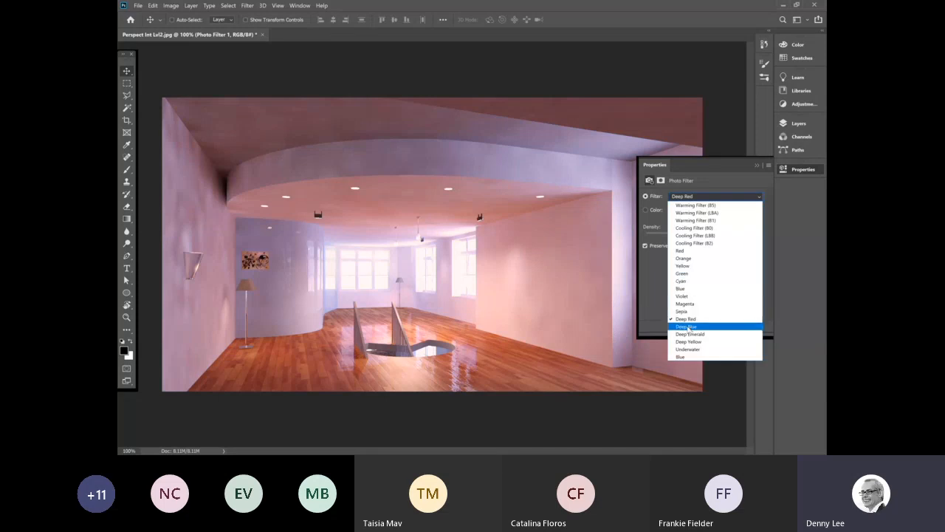
{"action": "left_click", "coordinate": [687, 327]}
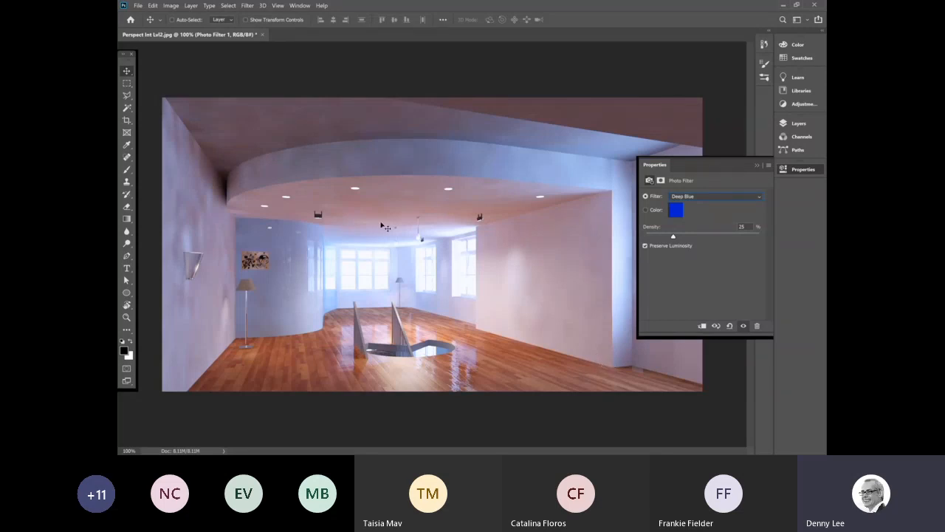
Set the Photo Filter layer's filter to Blue and lower its density for a subtler tint
{"action": "left_click", "coordinate": [705, 196]}
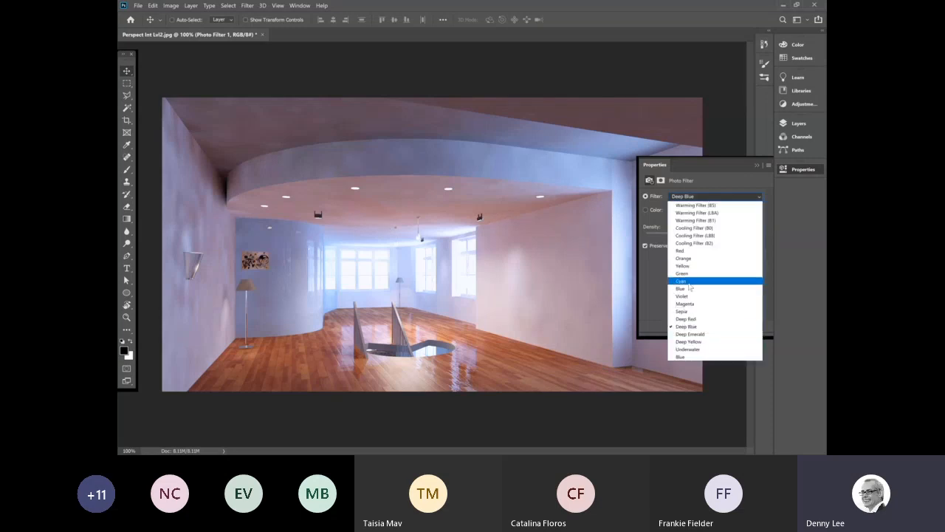
{"action": "left_click", "coordinate": [691, 289]}
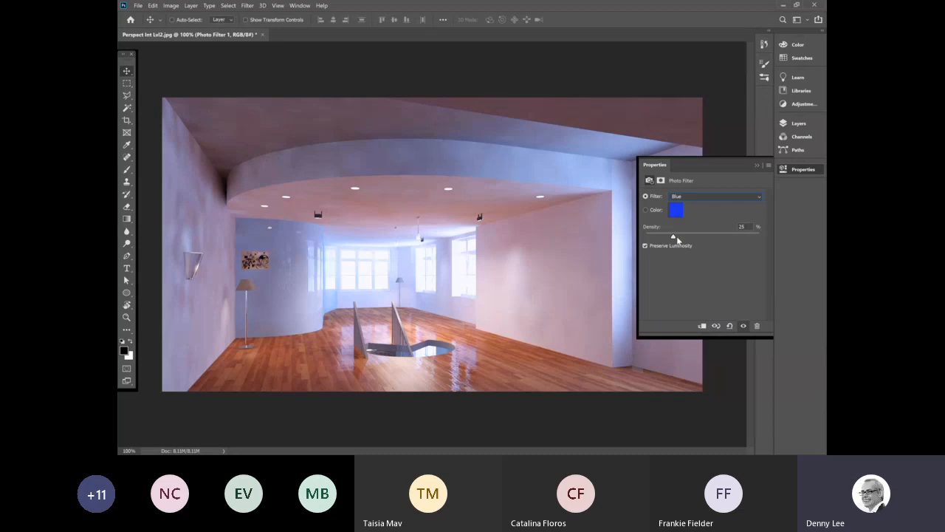
{"action": "left_click_drag", "start_coordinate": [674, 238], "coordinate": [666, 237]}
{"action": "left_click_drag", "start_coordinate": [656, 237], "coordinate": [657, 238]}
Return to the layer stack and toggle the Photo Filter layer's visibility to compare the render with and without the blue tint
{"action": "left_click", "coordinate": [756, 167]}
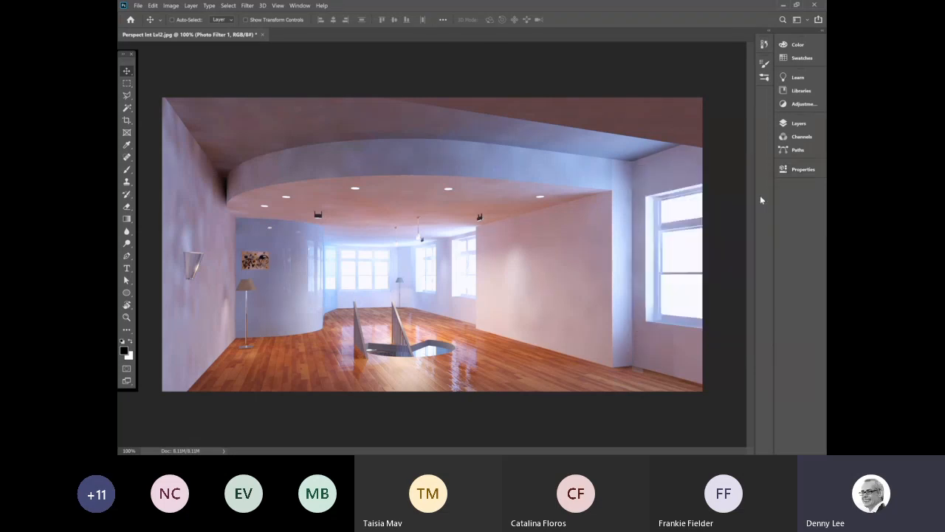
{"action": "left_click", "coordinate": [802, 124]}
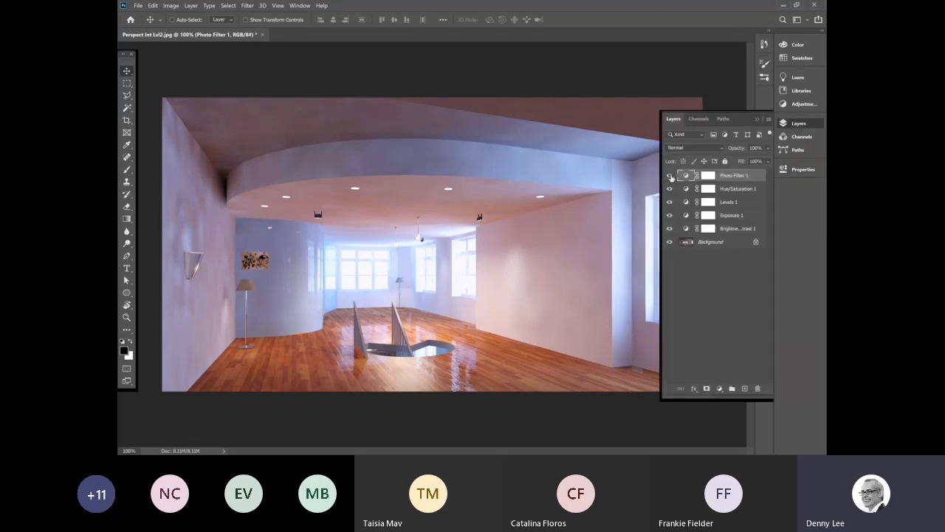
{"action": "left_click", "coordinate": [669, 176]}
{"action": "left_click", "coordinate": [670, 176]}
{"action": "left_click", "coordinate": [669, 176]}
{"action": "left_click", "coordinate": [759, 120]}
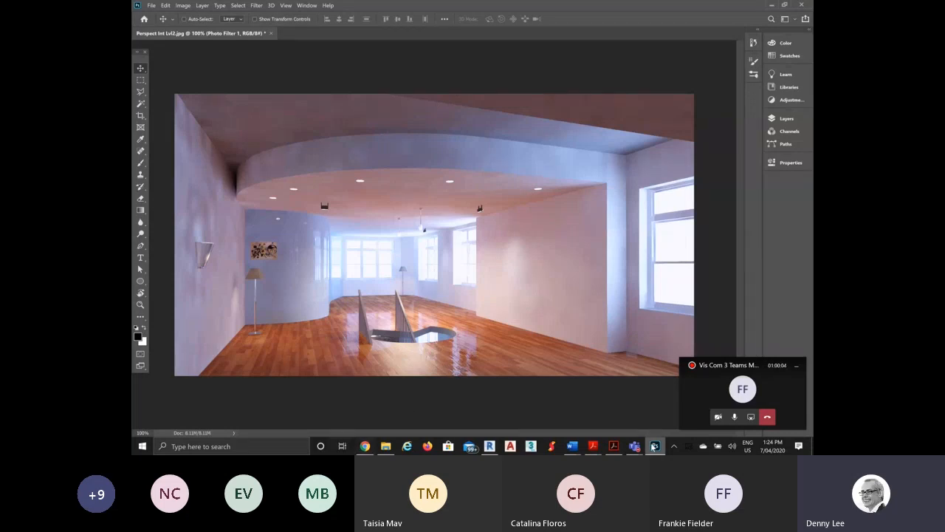
Switch to Revit, open the online Render Gallery in the browser and dismiss the network quality notice
{"action": "mouse_move", "coordinate": [654, 446]}
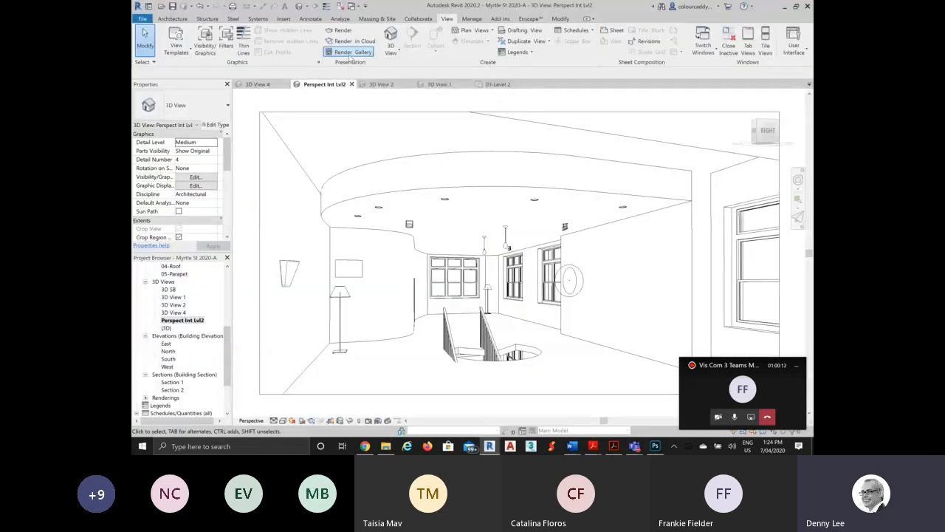
{"action": "left_click", "coordinate": [350, 57]}
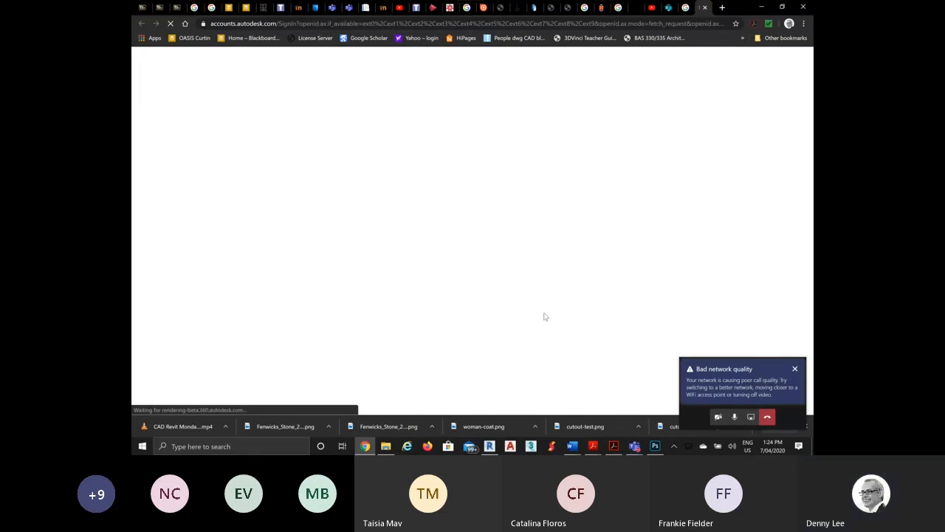
{"action": "left_click", "coordinate": [795, 369]}
{"action": "left_click", "coordinate": [797, 370]}
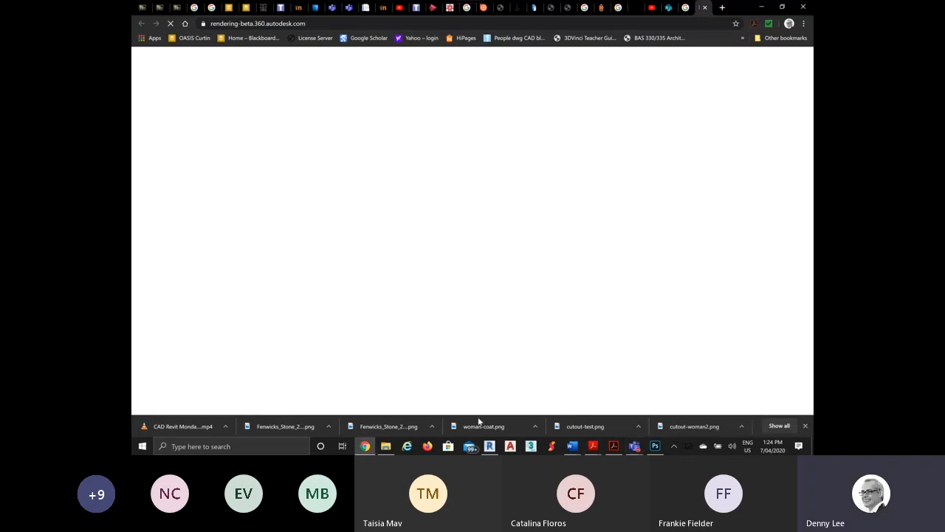
Check the Teams meeting, return to the browser and open the Myrtle St 2020-A.rvt project in My Renderings
{"action": "mouse_move", "coordinate": [634, 446]}
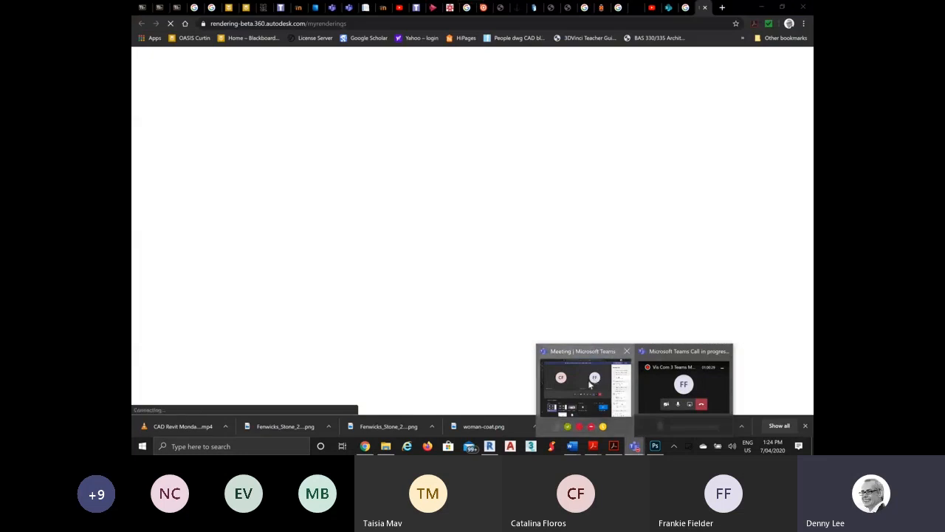
{"action": "left_click", "coordinate": [589, 384]}
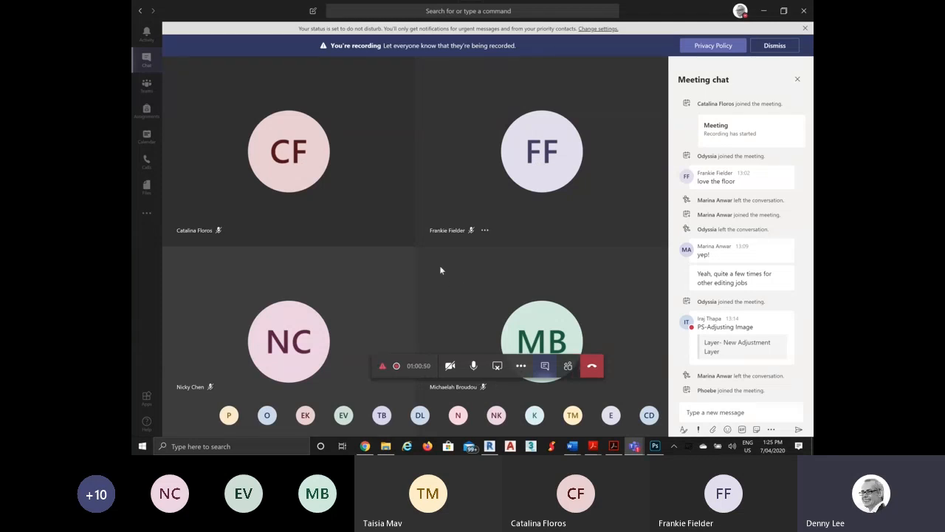
{"action": "left_click", "coordinate": [762, 11]}
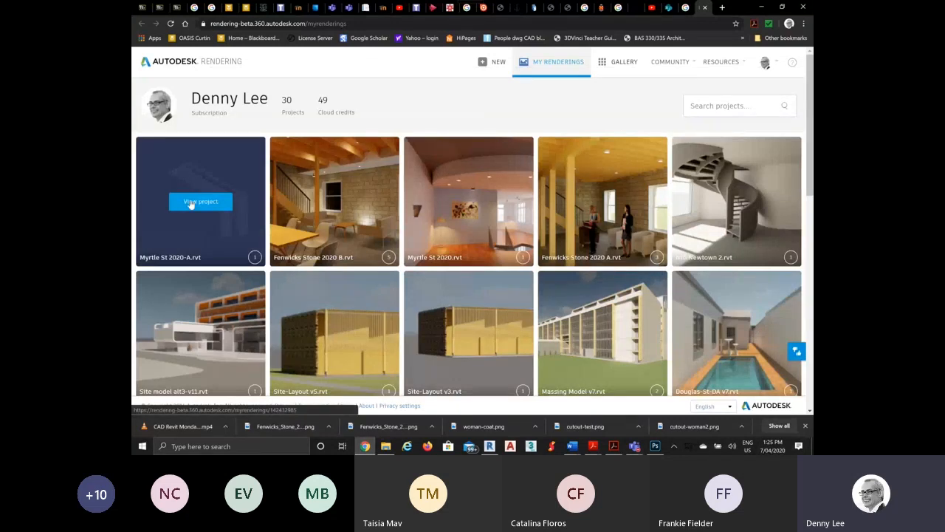
{"action": "left_click", "coordinate": [191, 205]}
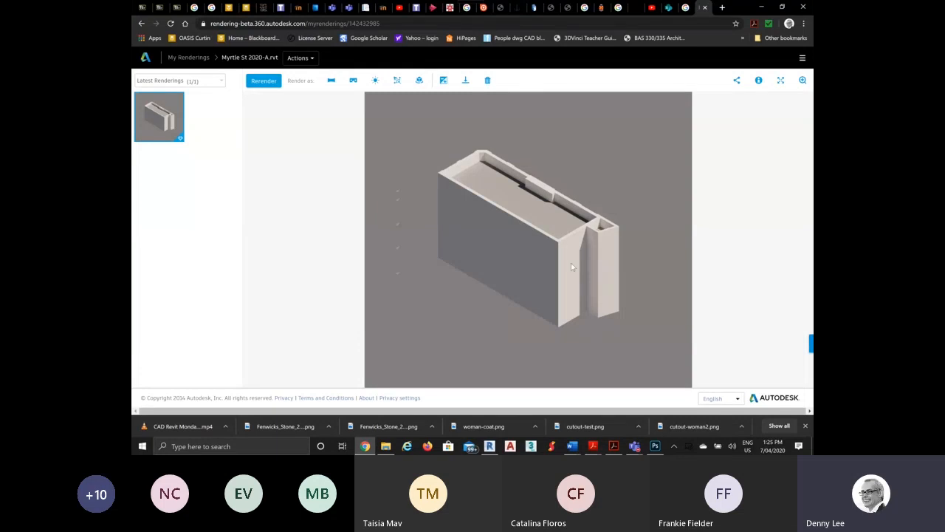
Switch to Revit and set up a cloud render of Perspect Int Lvl2 with Final quality and Large (2.25 Mega Pixel) image size
{"action": "left_click", "coordinate": [489, 447]}
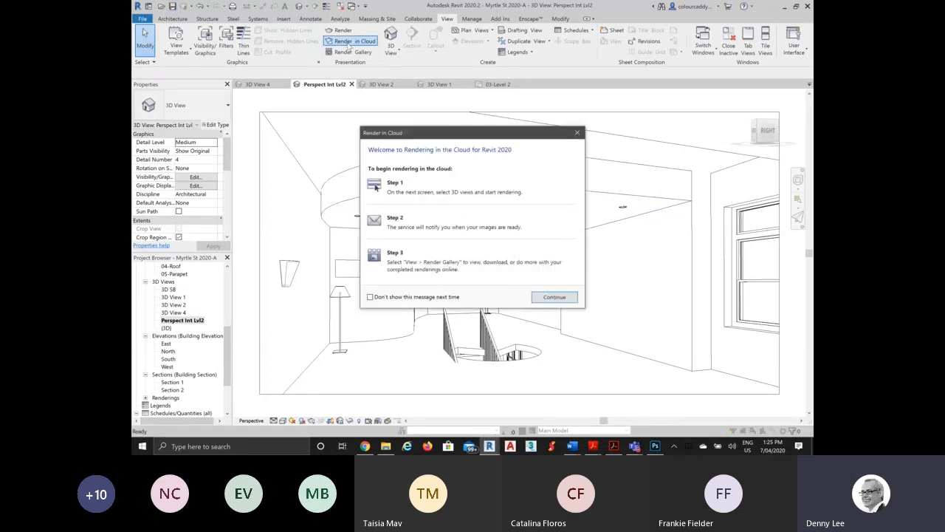
{"action": "left_click", "coordinate": [573, 300]}
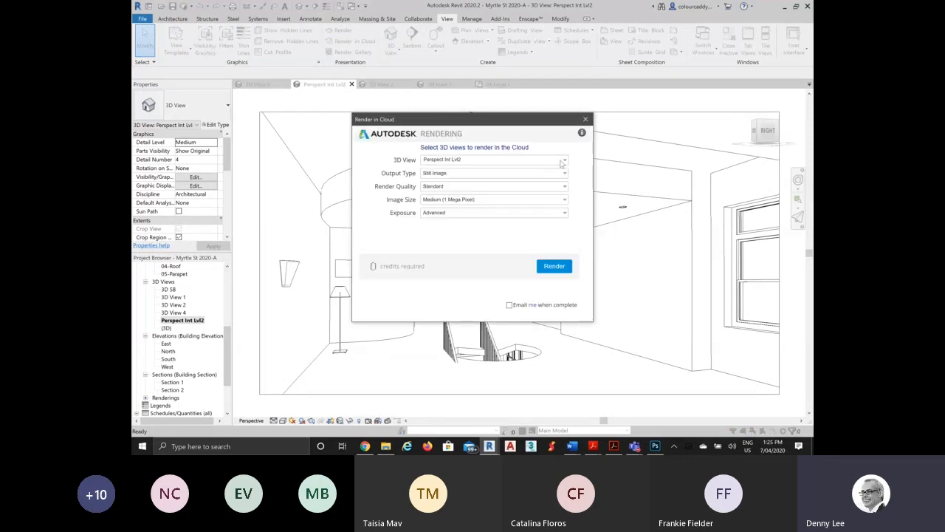
{"action": "left_click", "coordinate": [565, 161]}
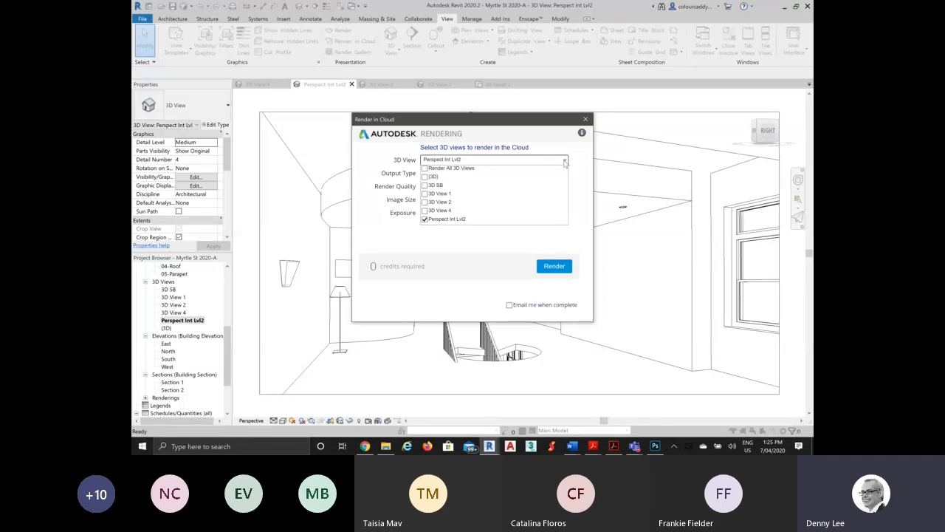
{"action": "left_click", "coordinate": [565, 161]}
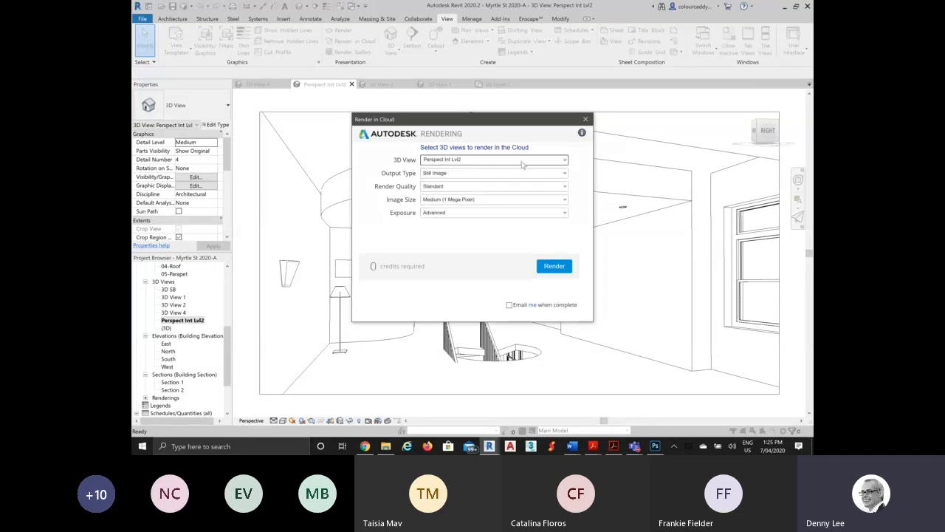
{"action": "left_click", "coordinate": [478, 189]}
{"action": "left_click", "coordinate": [441, 205]}
{"action": "left_click", "coordinate": [454, 199]}
{"action": "left_click", "coordinate": [451, 227]}
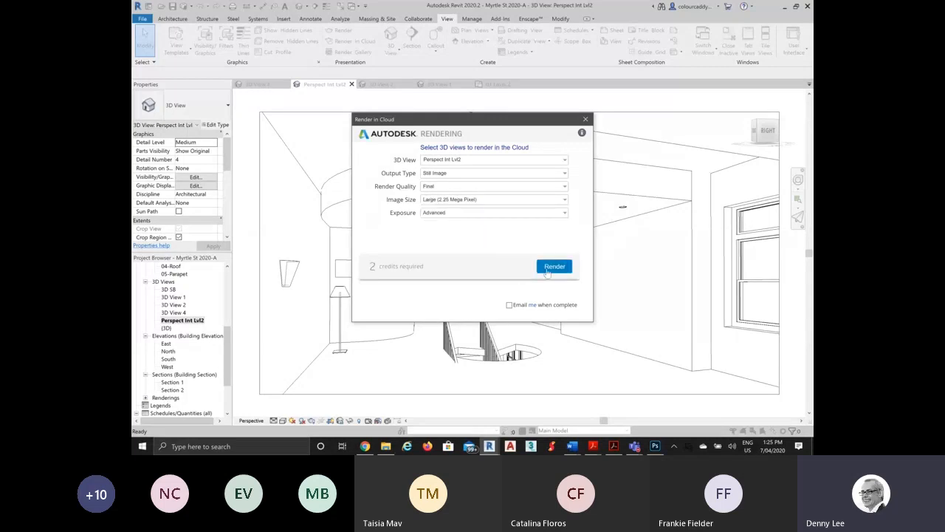
Submit the cloud render and let its scene upload continue in the background
{"action": "left_click", "coordinate": [553, 266]}
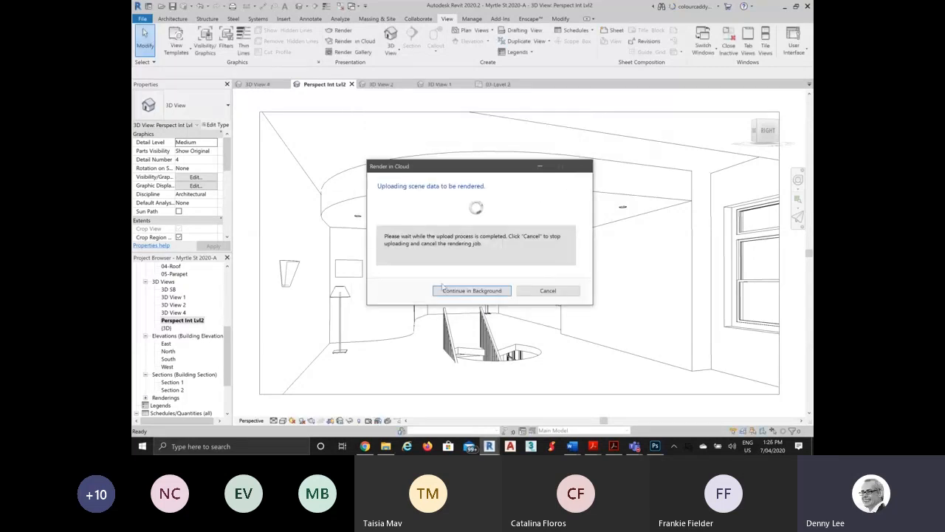
{"action": "left_click", "coordinate": [458, 292]}
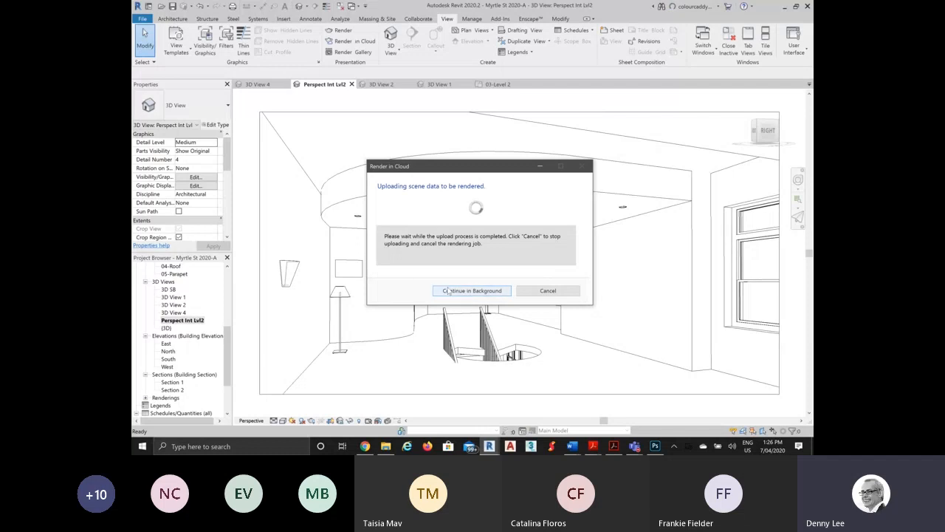
{"action": "left_click", "coordinate": [448, 291]}
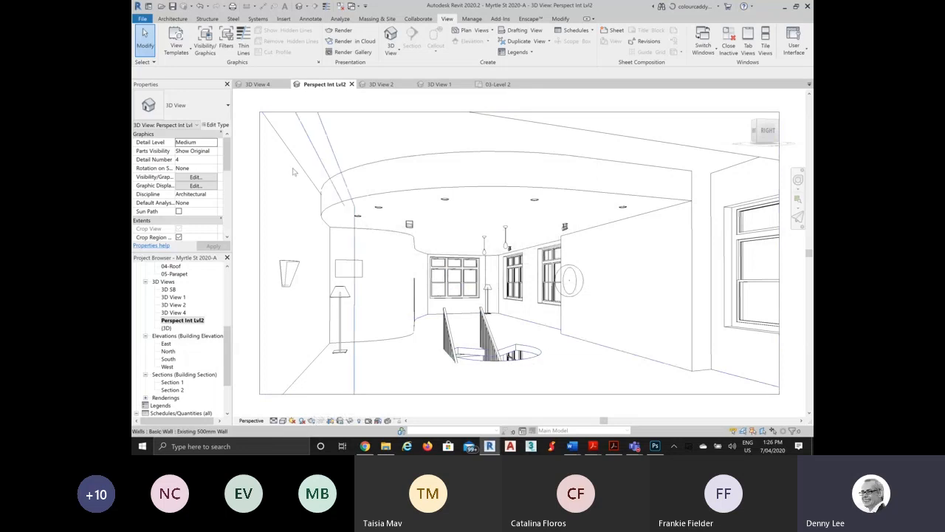
Start a local render of the Perspect Int Lvl2 view at Medium quality
{"action": "left_click", "coordinate": [311, 423]}
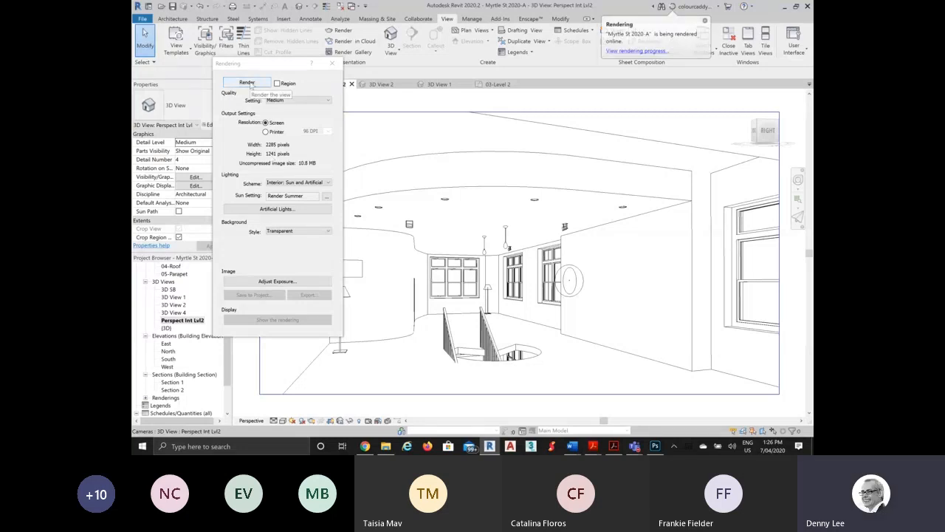
{"action": "left_click", "coordinate": [248, 83]}
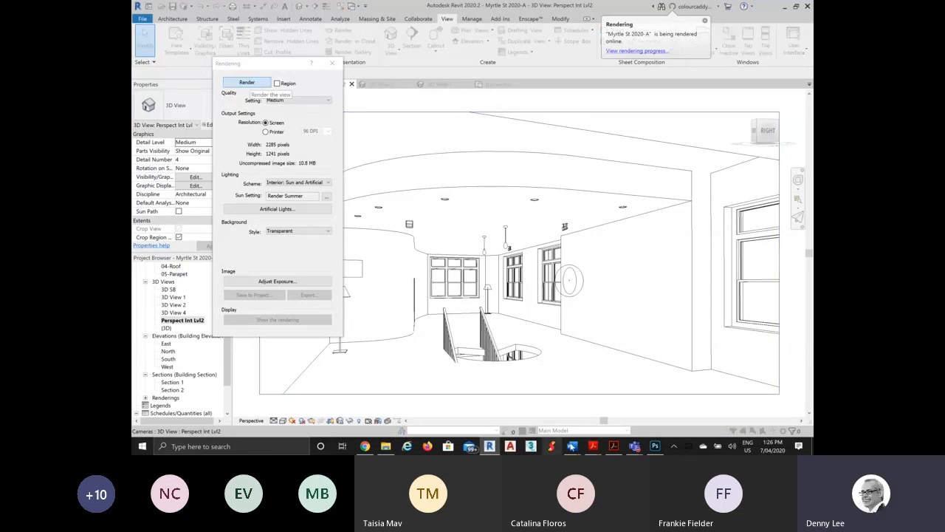
{"action": "left_click", "coordinate": [655, 447]}
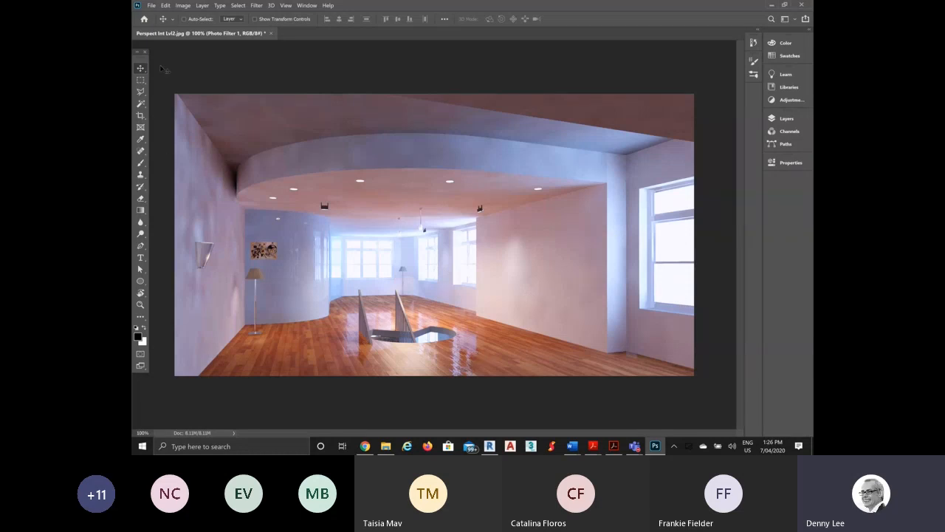
{"action": "left_click", "coordinate": [152, 6]}
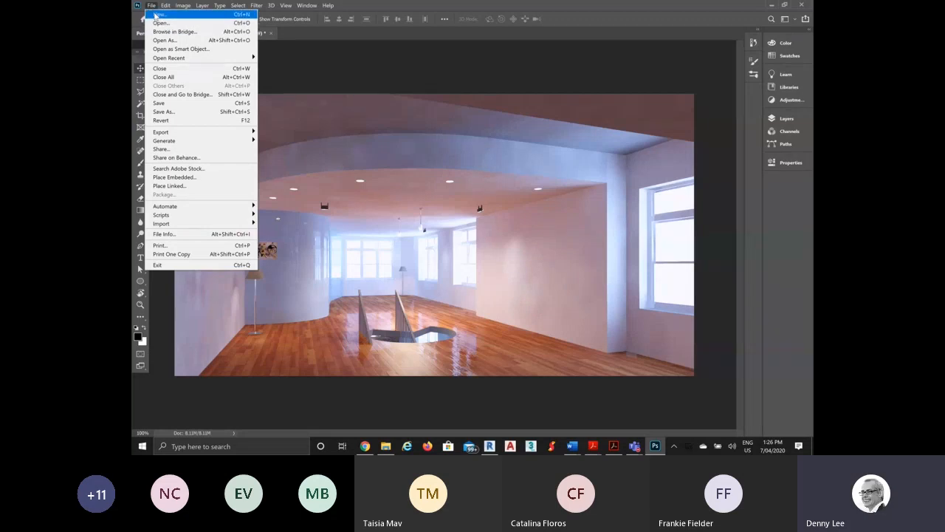
{"action": "left_click", "coordinate": [443, 298]}
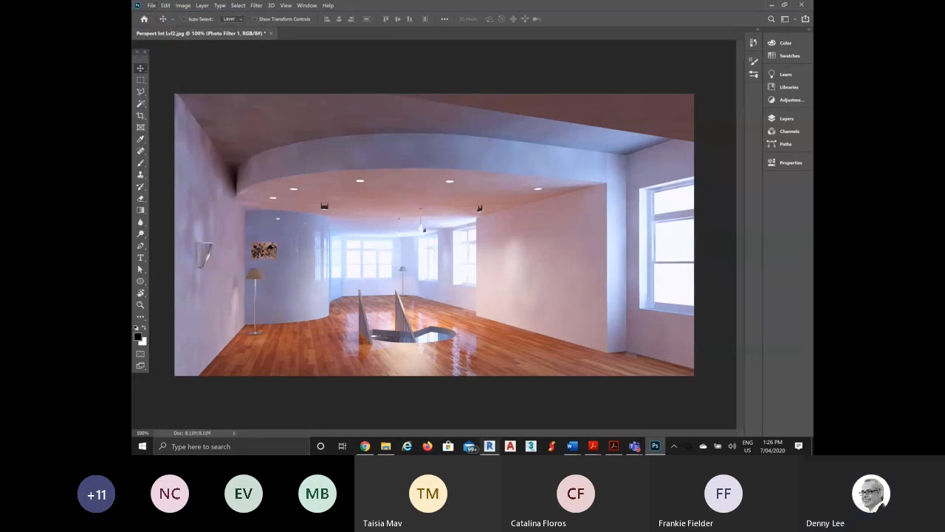
Switch to the browser, search Google Images for "cut out people" in a new tab and browse the pictures
{"action": "left_click", "coordinate": [365, 446]}
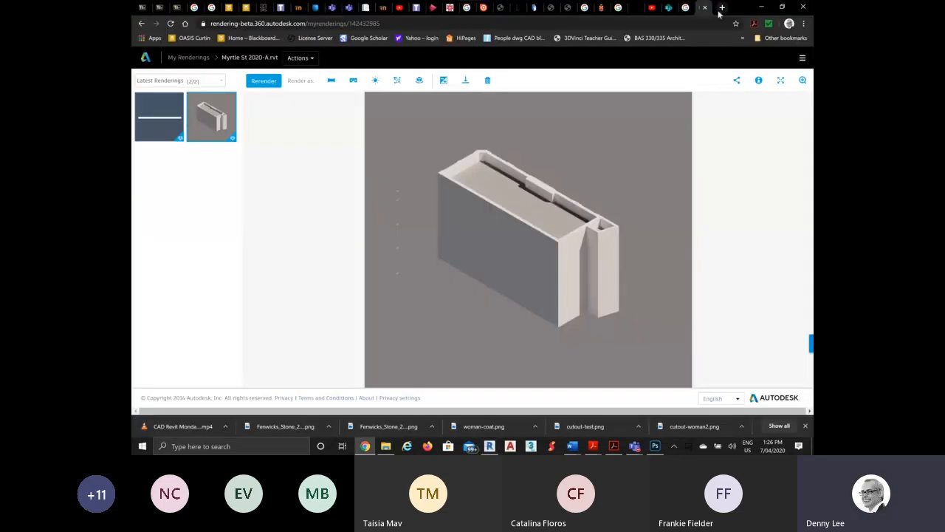
{"action": "left_click", "coordinate": [725, 9]}
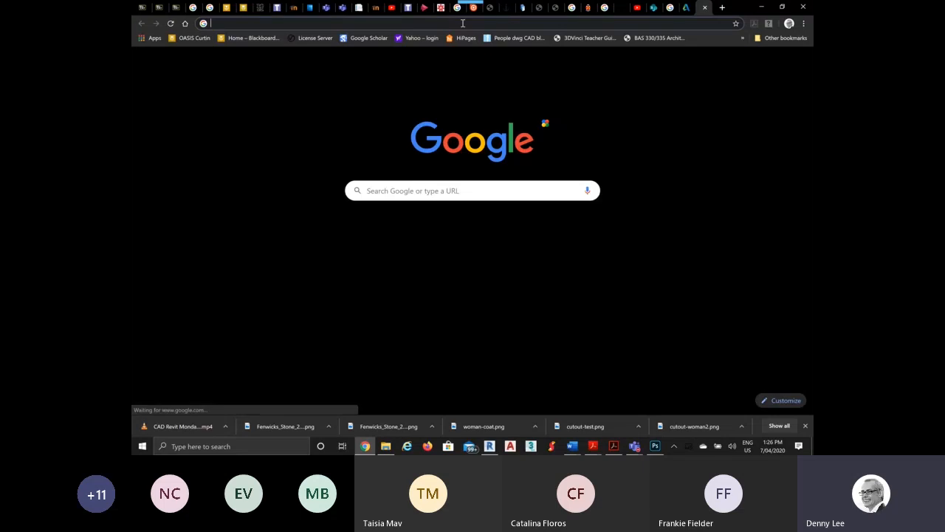
{"action": "type", "text": "cutout"}
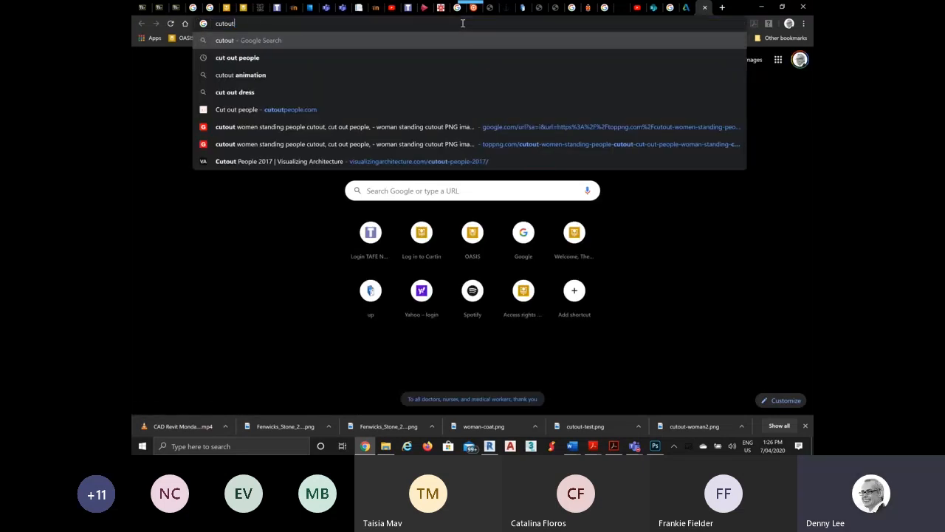
{"action": "key", "text": "Down"}
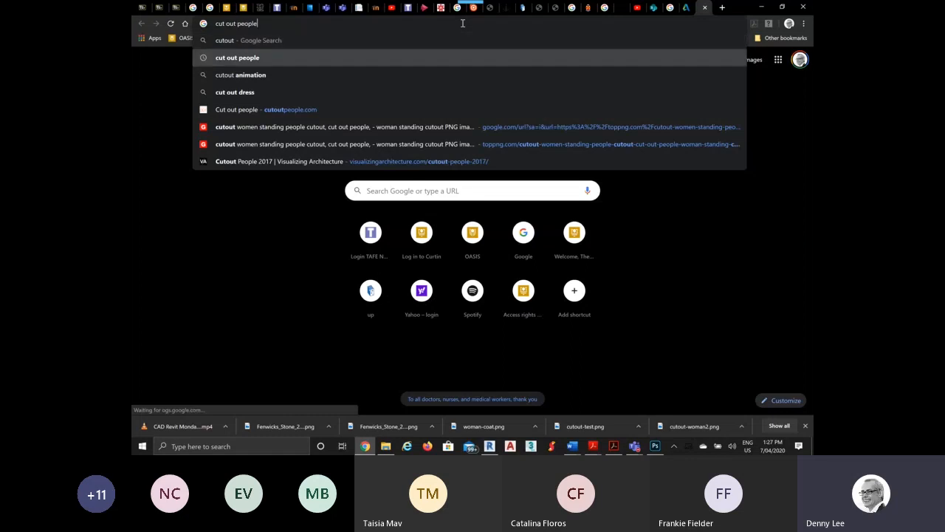
{"action": "key", "text": "Return"}
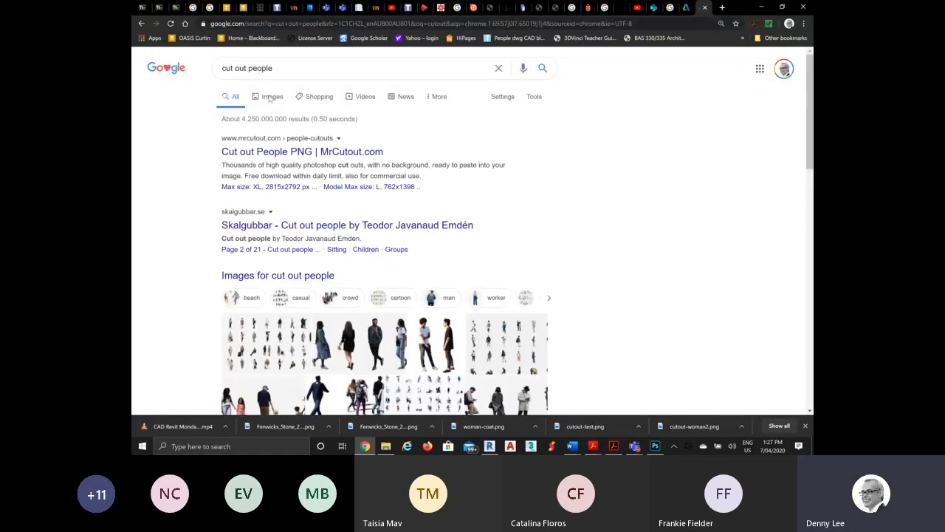
{"action": "left_click", "coordinate": [270, 97]}
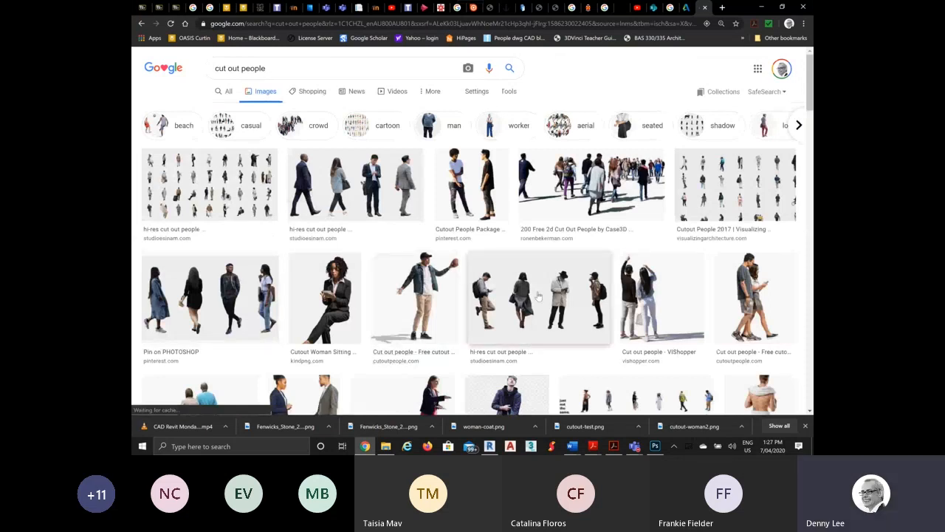
{"action": "scroll", "coordinate": [538, 296], "scroll_direction": "down", "scroll_amount": 3}
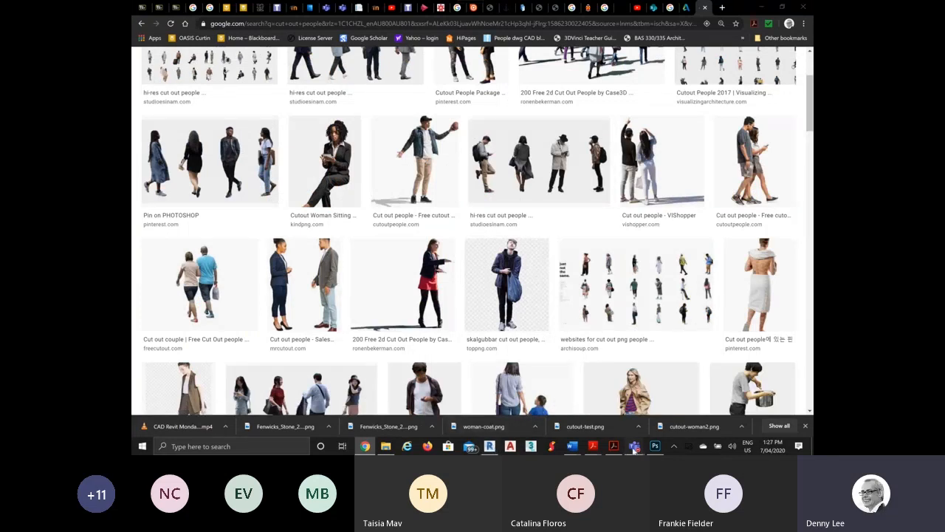
Switch to the Teams meeting and check the chat for new messages
{"action": "mouse_move", "coordinate": [634, 447]}
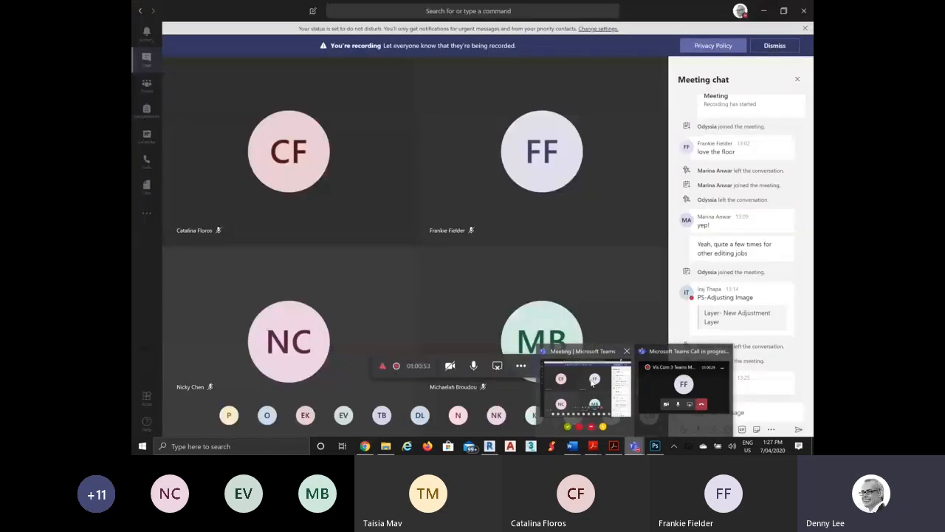
{"action": "left_click", "coordinate": [592, 381]}
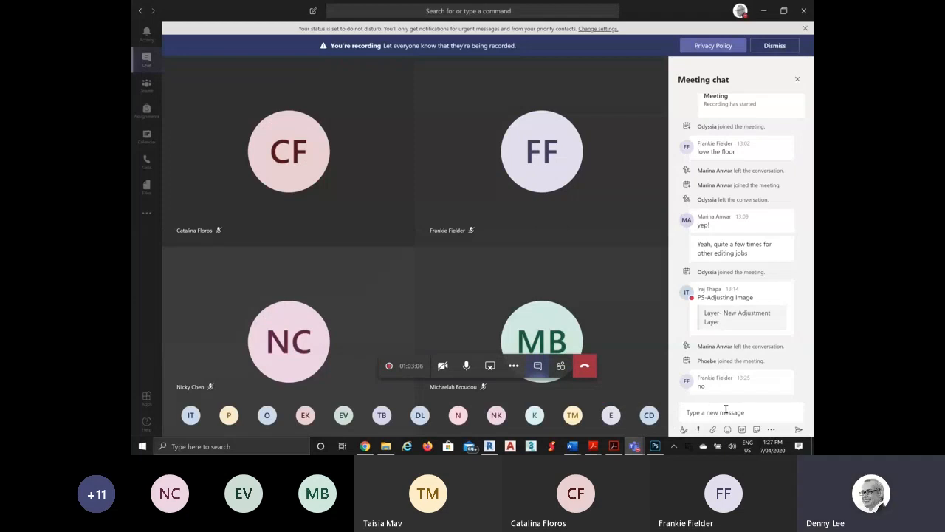
Return to Revit, stop the local render in progress and close the rendering settings
{"action": "mouse_move", "coordinate": [491, 450]}
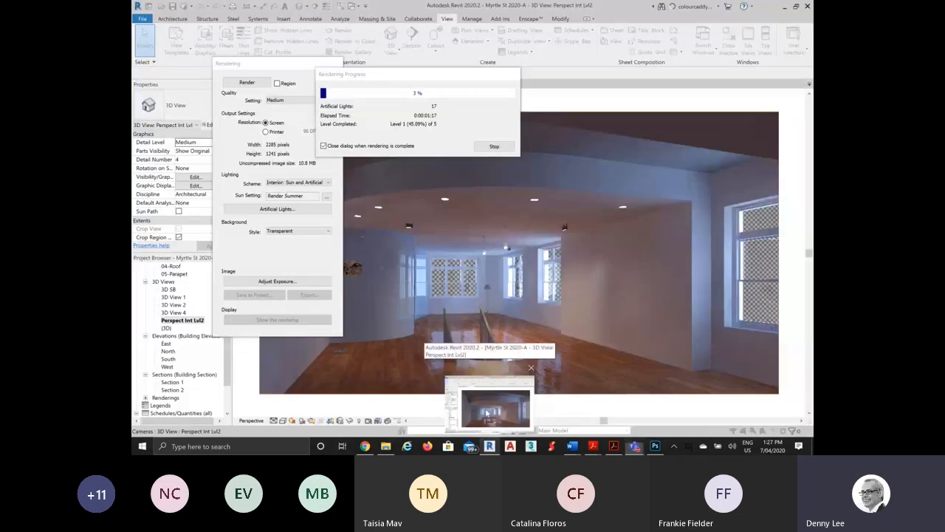
{"action": "left_click", "coordinate": [487, 413]}
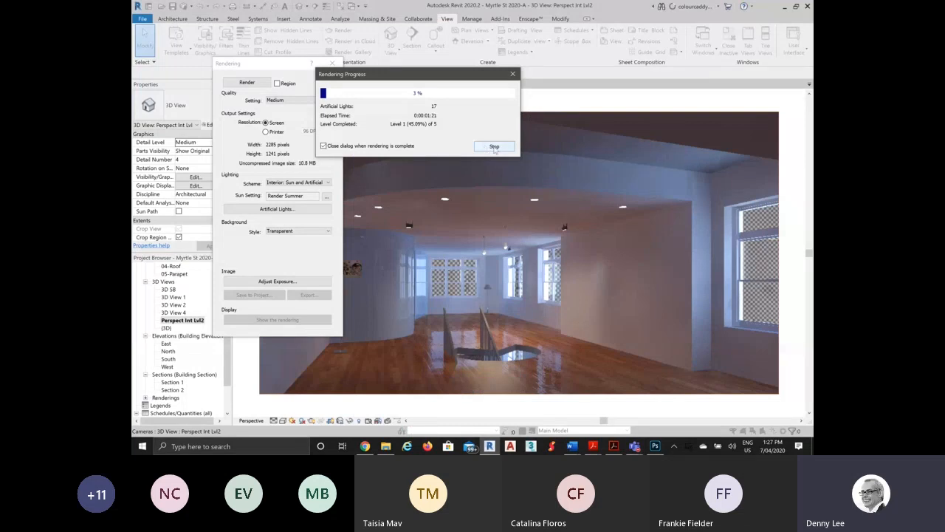
{"action": "left_click", "coordinate": [494, 147]}
{"action": "key", "text": "Return"}
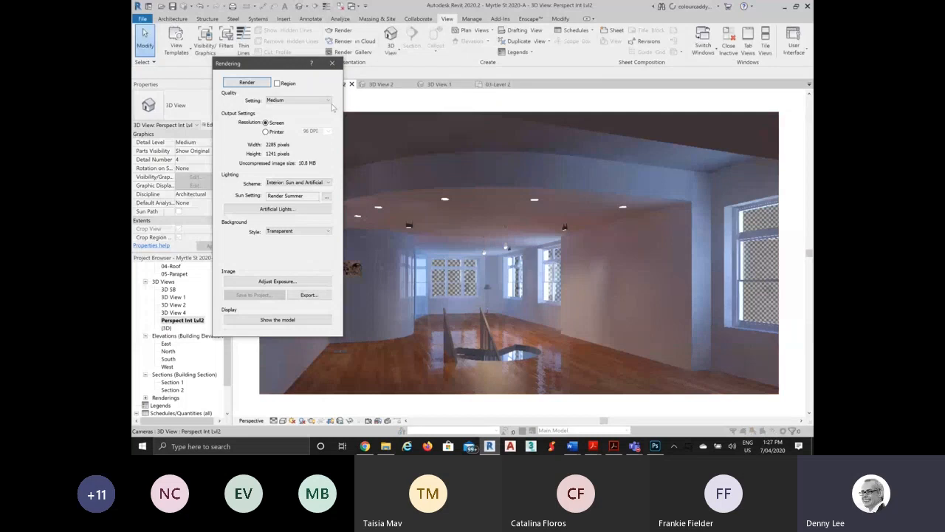
{"action": "left_click", "coordinate": [332, 63]}
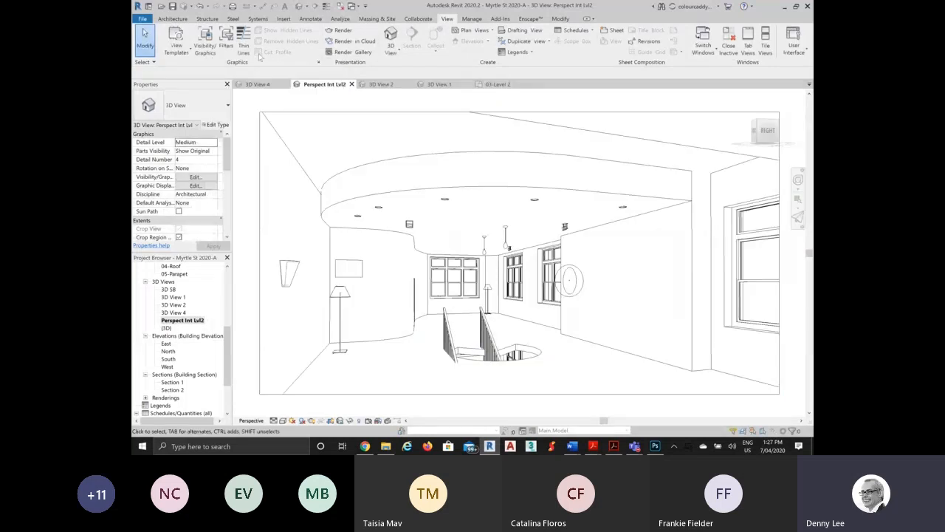
Start placing a component and load the M_RPC Female family from the Entourage folder of the Revit Library
{"action": "left_click", "coordinate": [283, 19]}
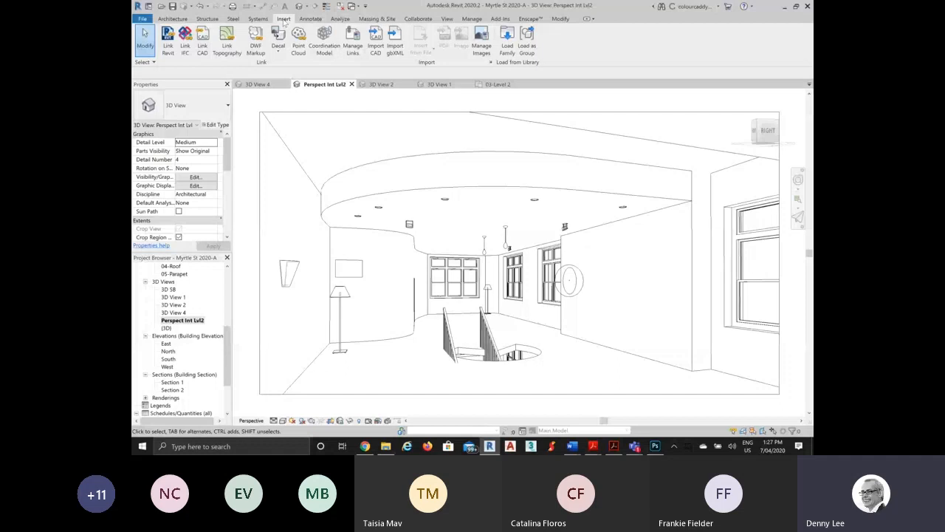
{"action": "left_click", "coordinate": [173, 18]}
{"action": "left_click", "coordinate": [239, 37]}
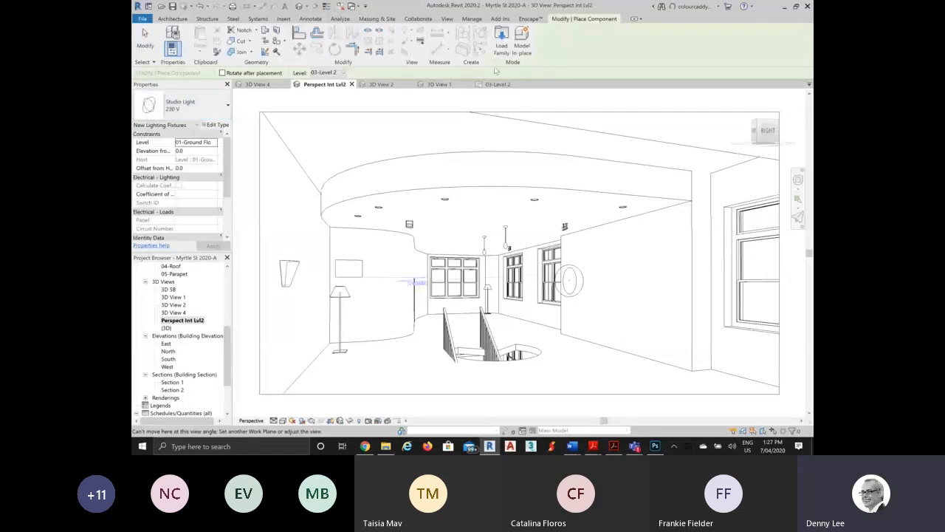
{"action": "left_click", "coordinate": [500, 43]}
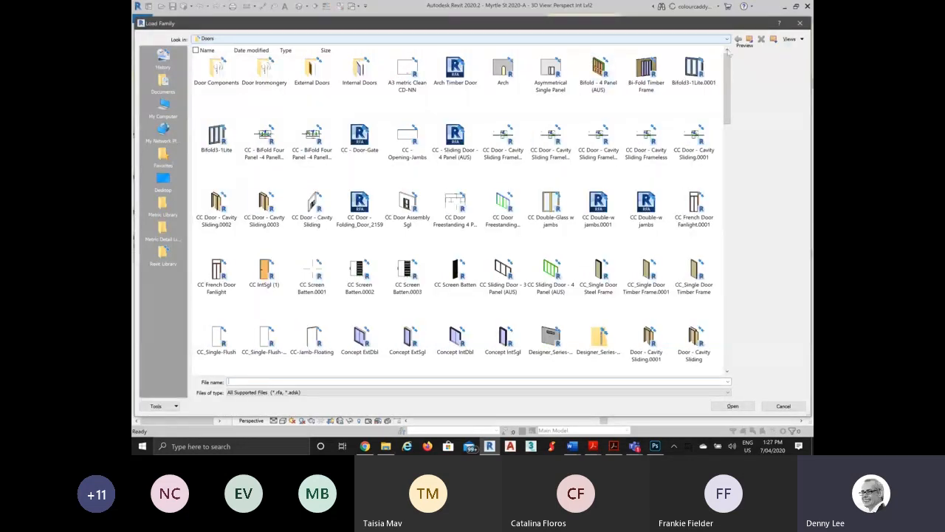
{"action": "left_click", "coordinate": [749, 39]}
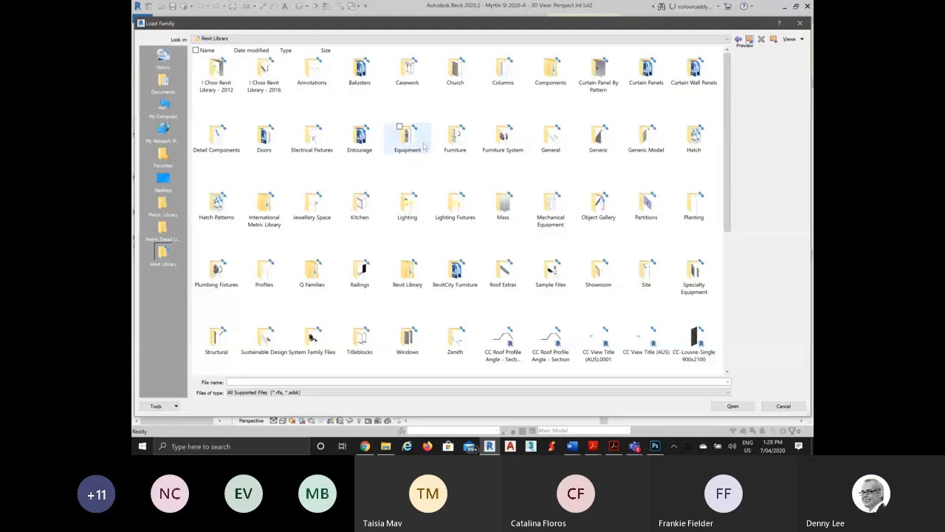
{"action": "left_click", "coordinate": [351, 141]}
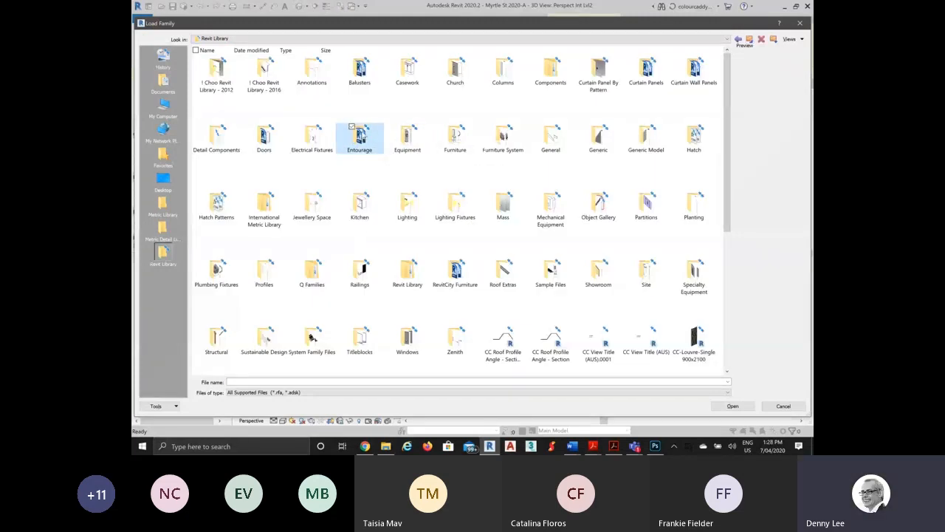
{"action": "double_click", "coordinate": [359, 135]}
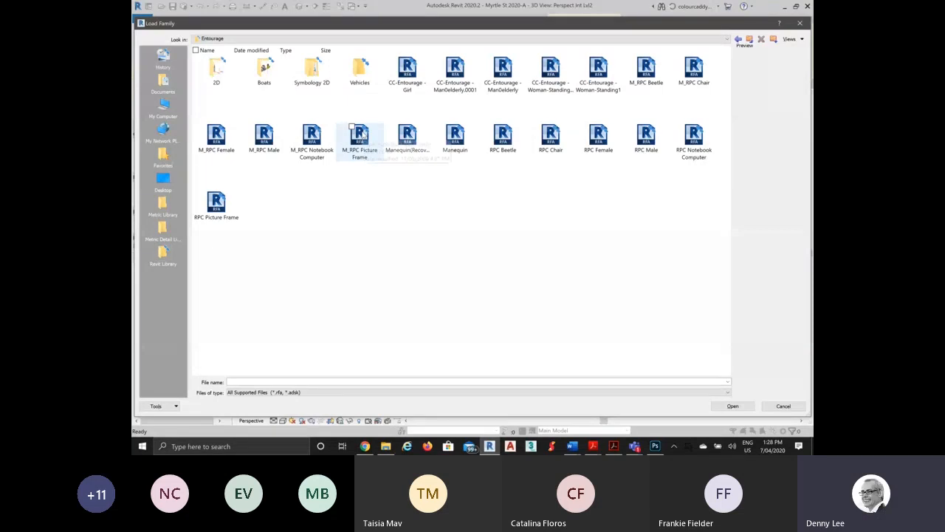
{"action": "left_click", "coordinate": [220, 138]}
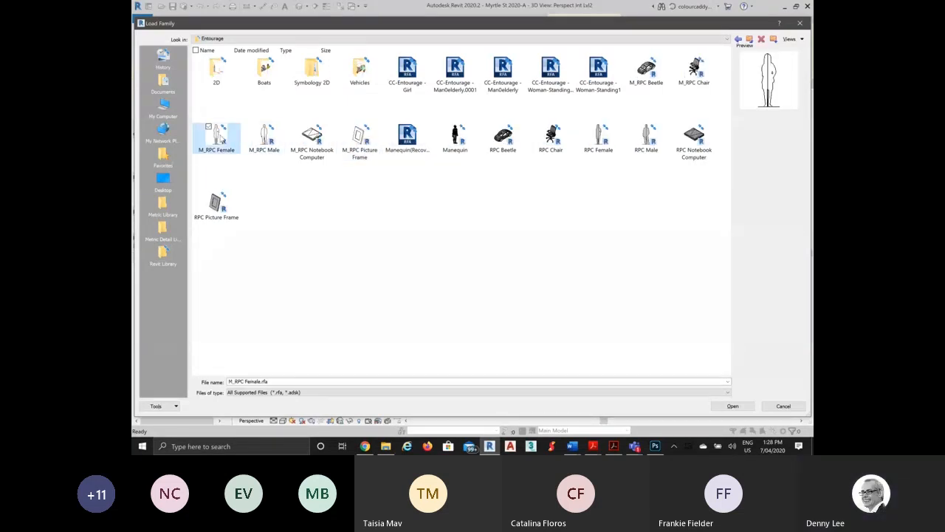
{"action": "double_click", "coordinate": [221, 139]}
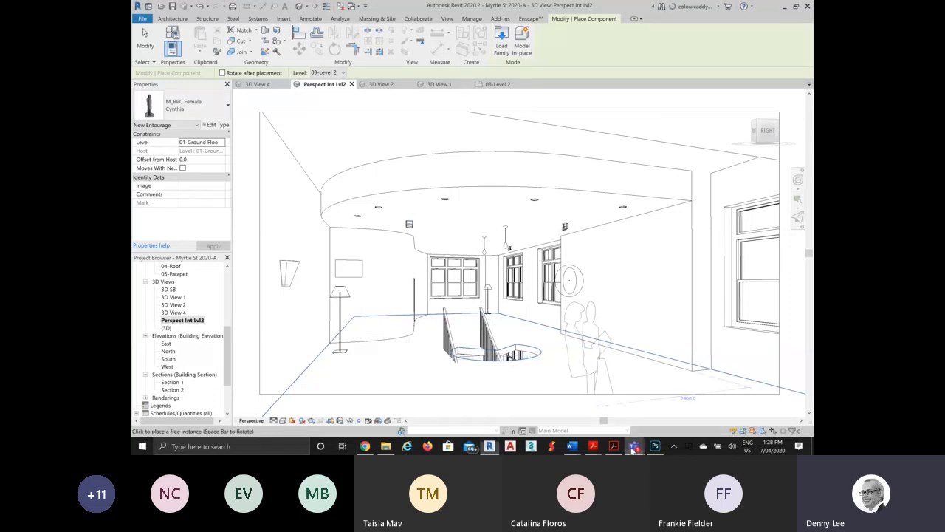
Switch to the Teams meeting, check the chat for replies and return to Revit
{"action": "left_click", "coordinate": [633, 449]}
{"action": "left_click", "coordinate": [584, 393]}
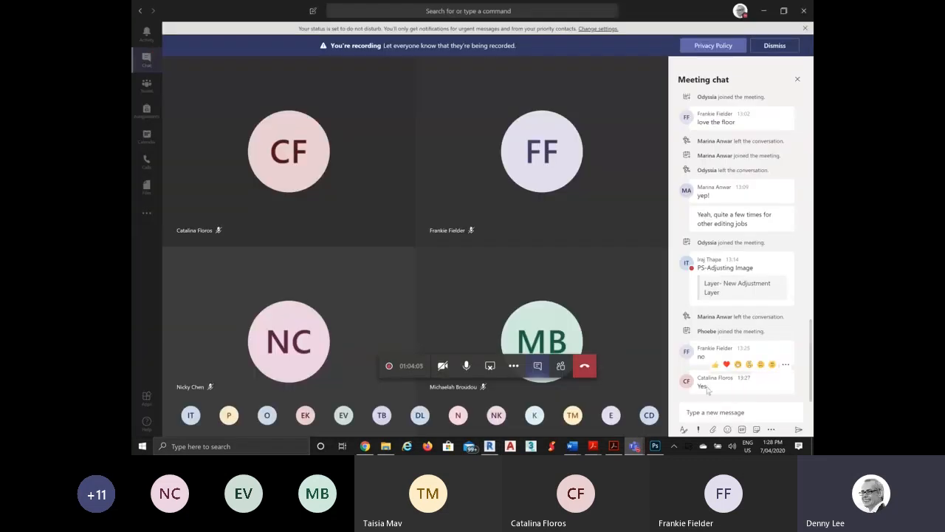
{"action": "left_click", "coordinate": [764, 11]}
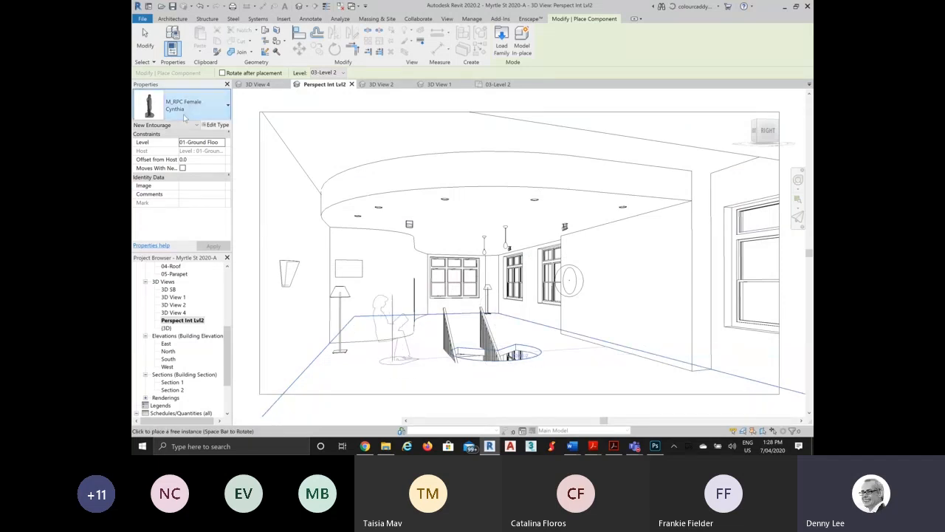
Place an M_RPC Female figure of type Cathy on the floor beside the floor lamp at the curved wall
{"action": "left_click", "coordinate": [185, 119]}
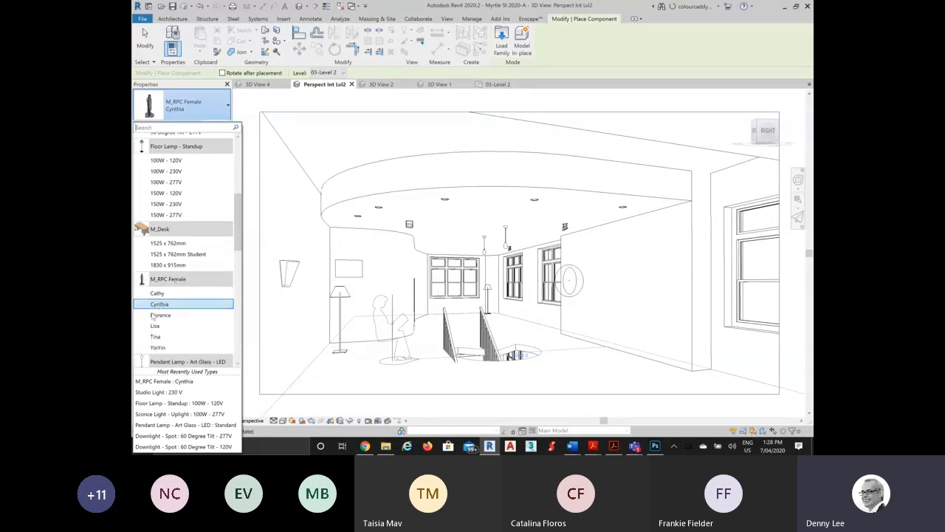
{"action": "left_click", "coordinate": [158, 293]}
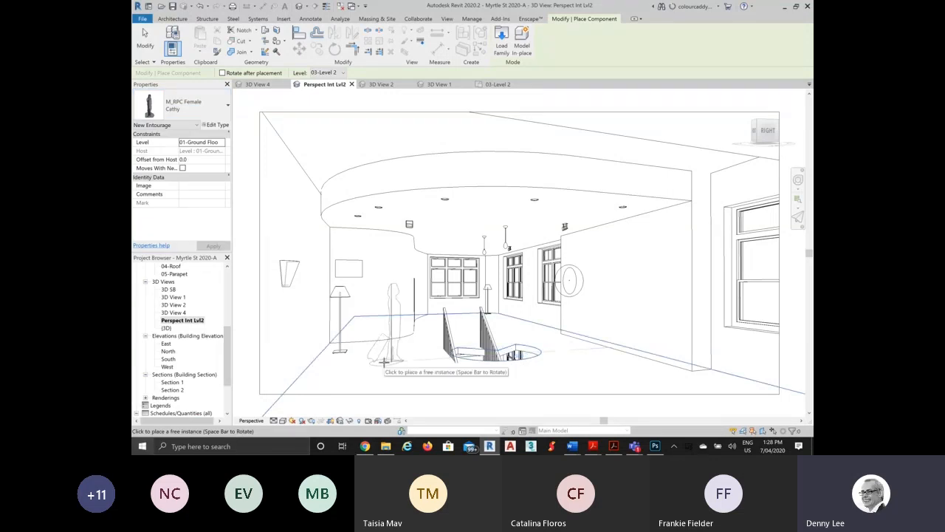
{"action": "left_click", "coordinate": [374, 362]}
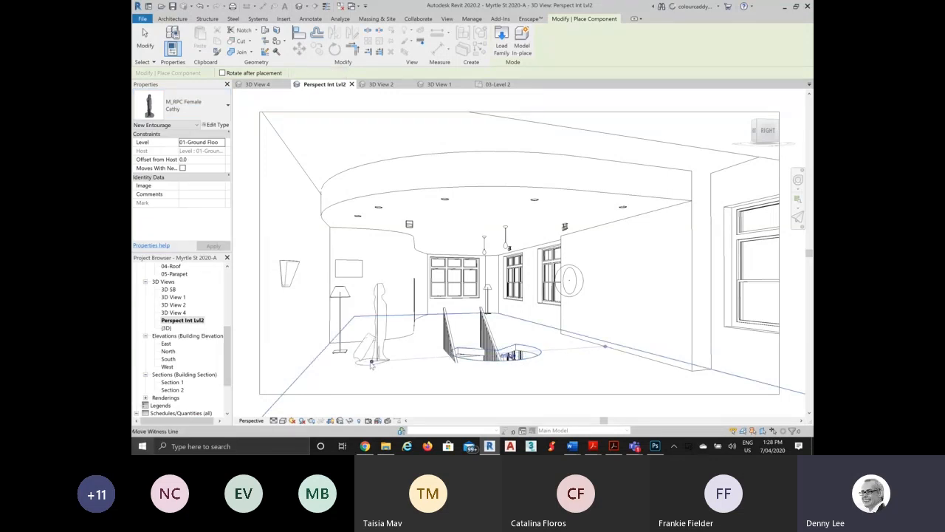
Place a rotated M_RPC Female figure of type Florence on the floor in front of the grey wall, across the stair opening
{"action": "left_click", "coordinate": [201, 118]}
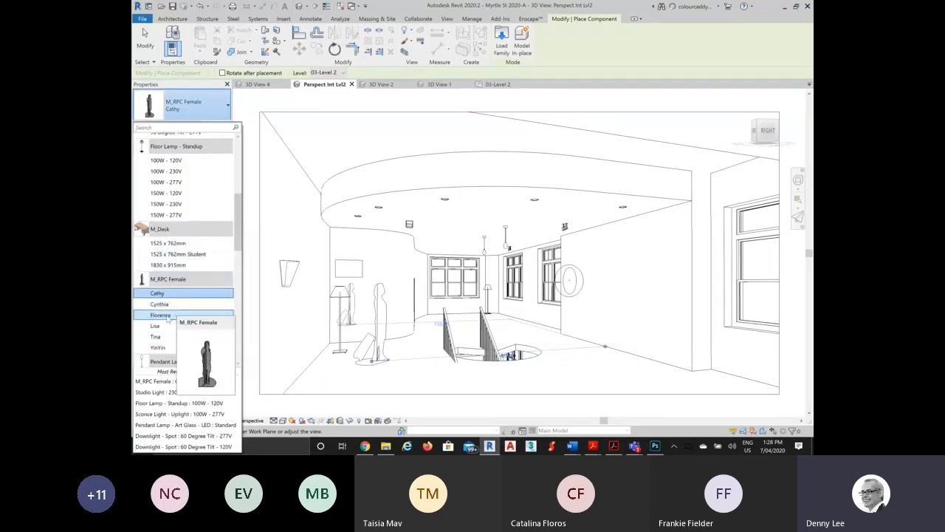
{"action": "left_click", "coordinate": [169, 319]}
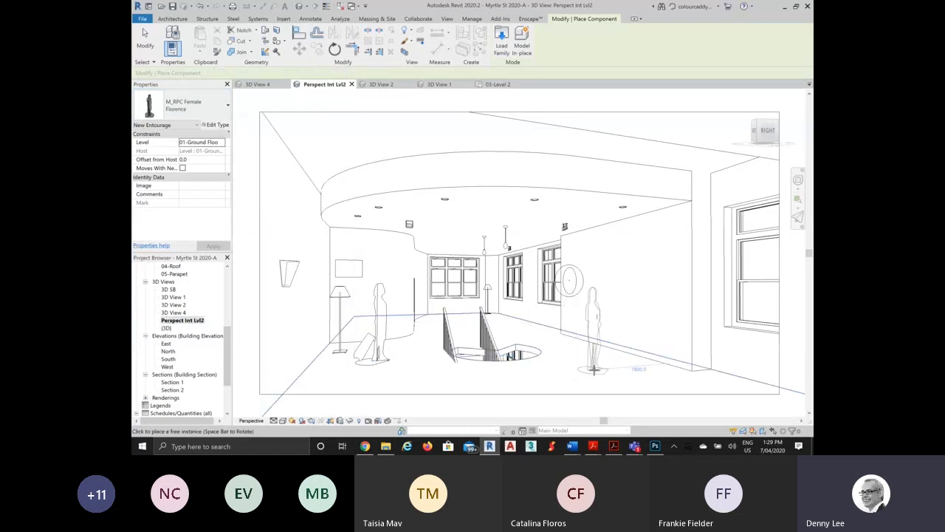
{"action": "key", "text": "space"}
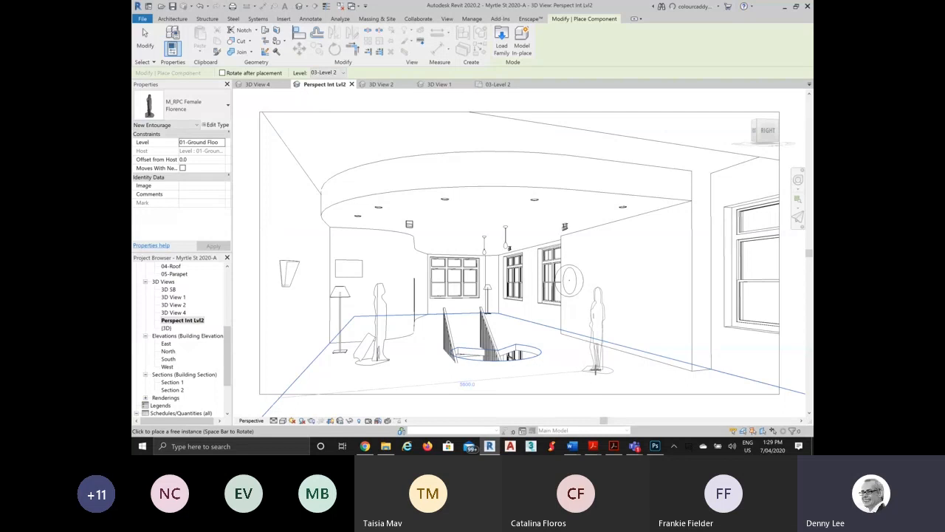
{"action": "left_click", "coordinate": [596, 369]}
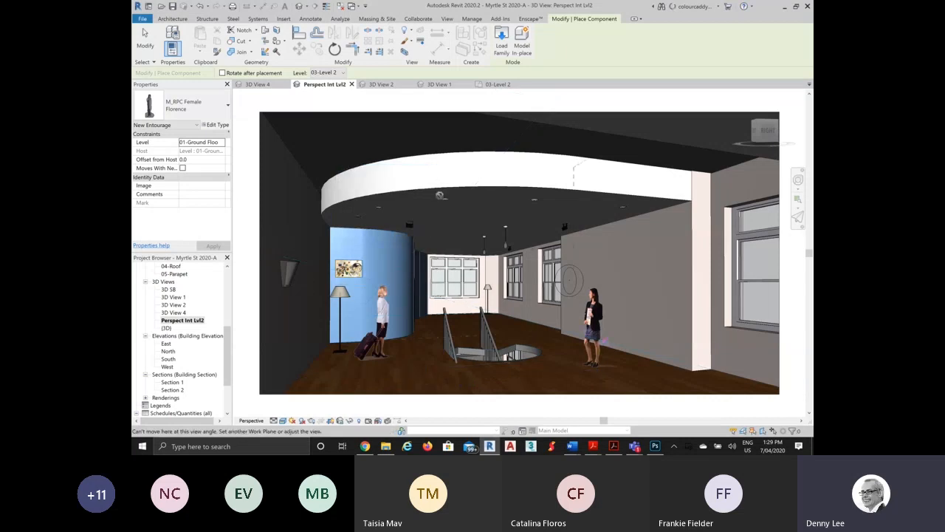
{"action": "key", "text": "Escape"}
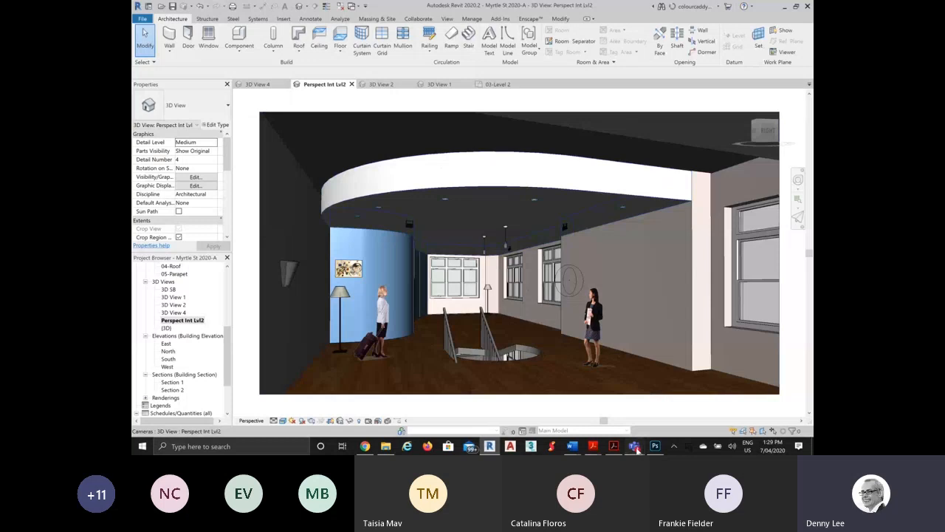
Switch to Teams to read the newest meeting chat message, then go back to the Revit perspective view
{"action": "left_click", "coordinate": [635, 446]}
{"action": "mouse_move", "coordinate": [711, 385]}
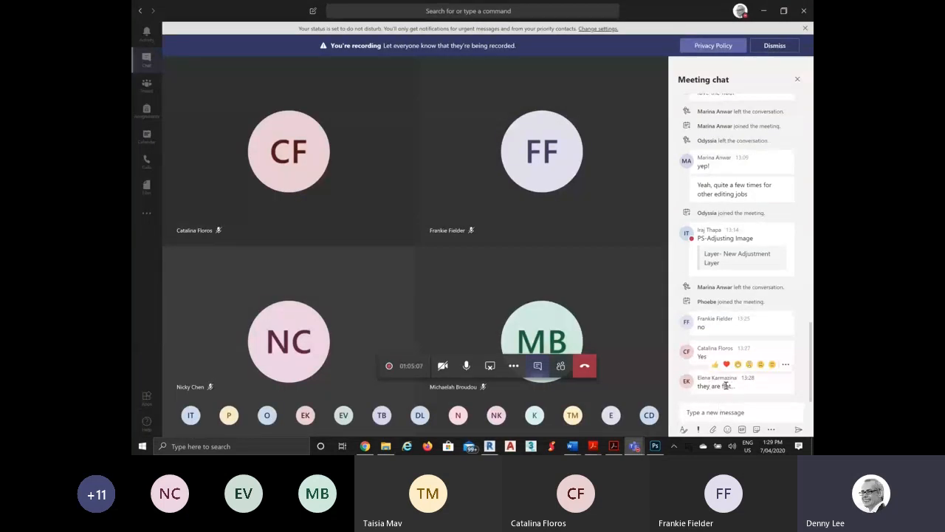
{"action": "left_click", "coordinate": [763, 11]}
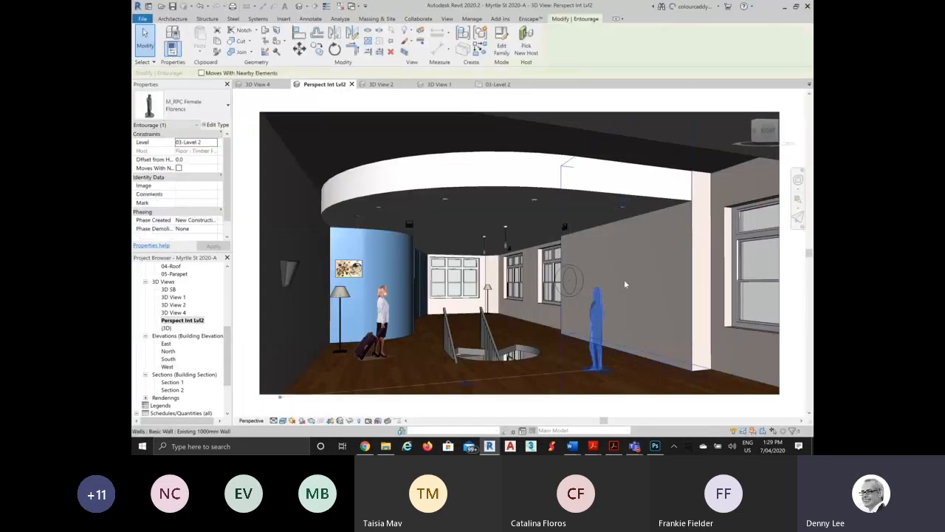
Rotate the Florence figure in place through several directions until her back faces the camera
{"action": "left_click", "coordinate": [252, 192]}
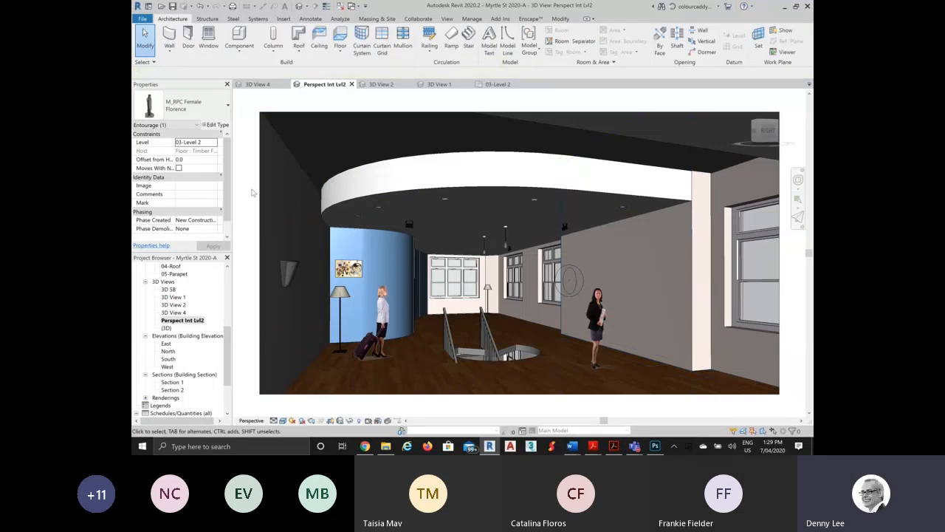
{"action": "left_click", "coordinate": [603, 326]}
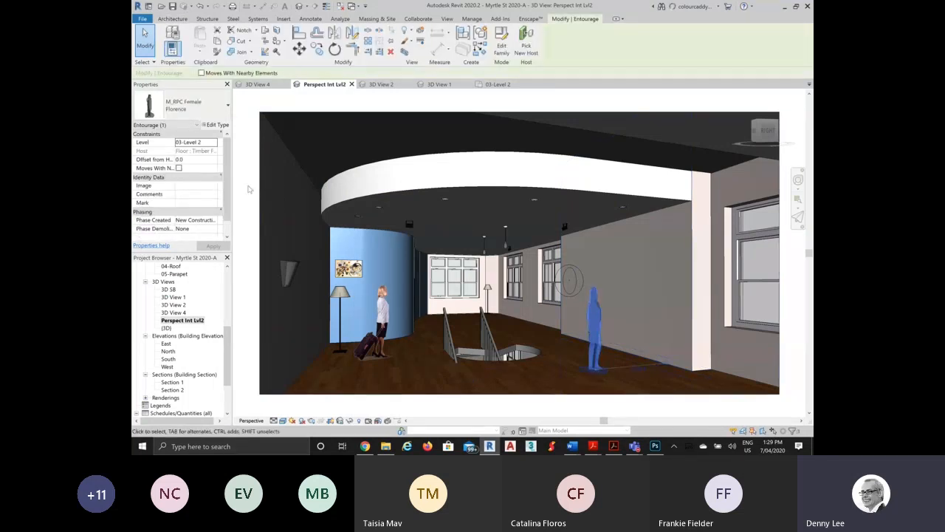
{"action": "left_click", "coordinate": [249, 190]}
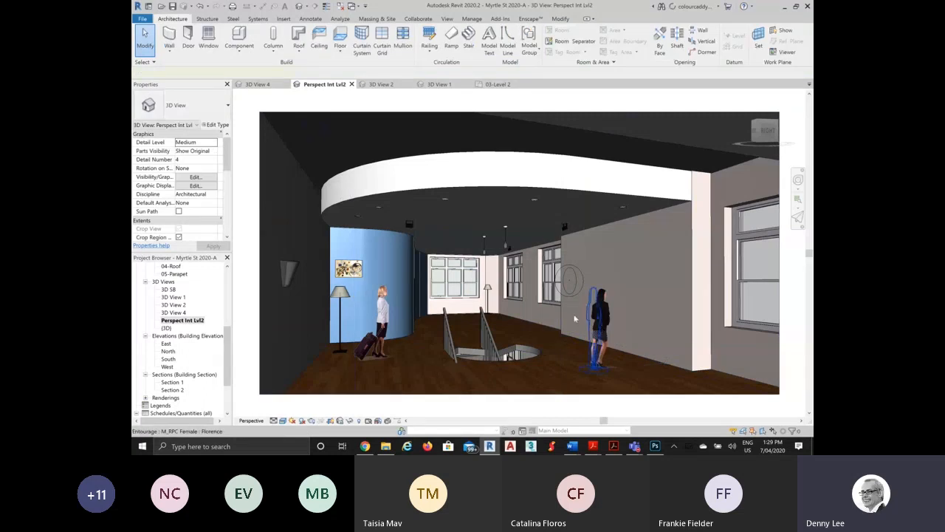
{"action": "left_click", "coordinate": [574, 319]}
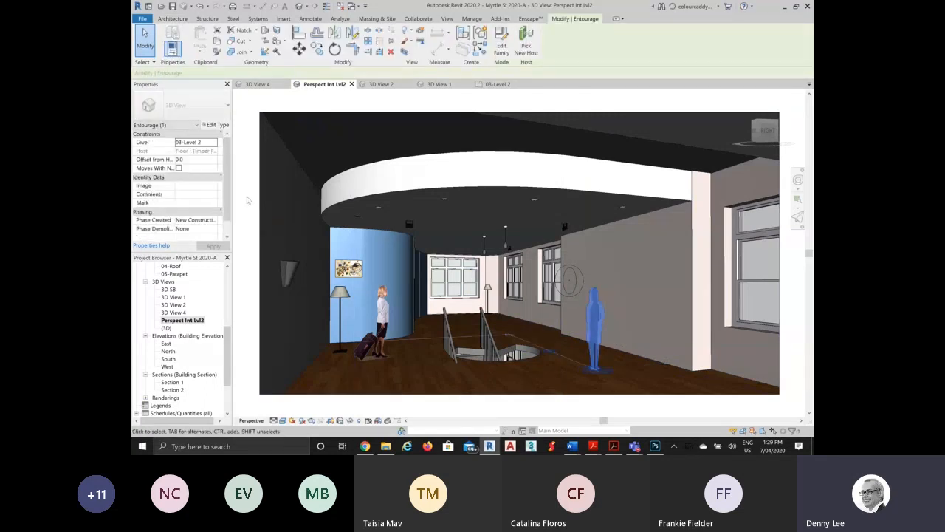
{"action": "left_click", "coordinate": [248, 200]}
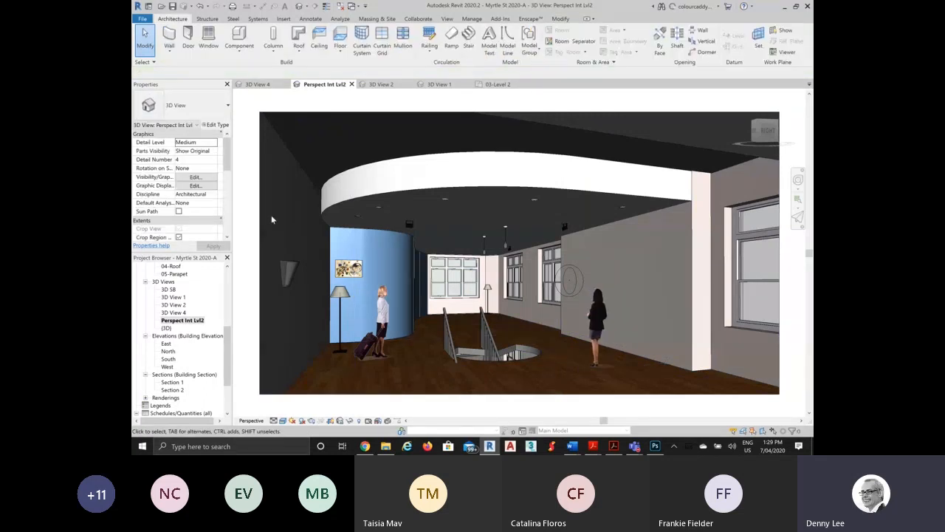
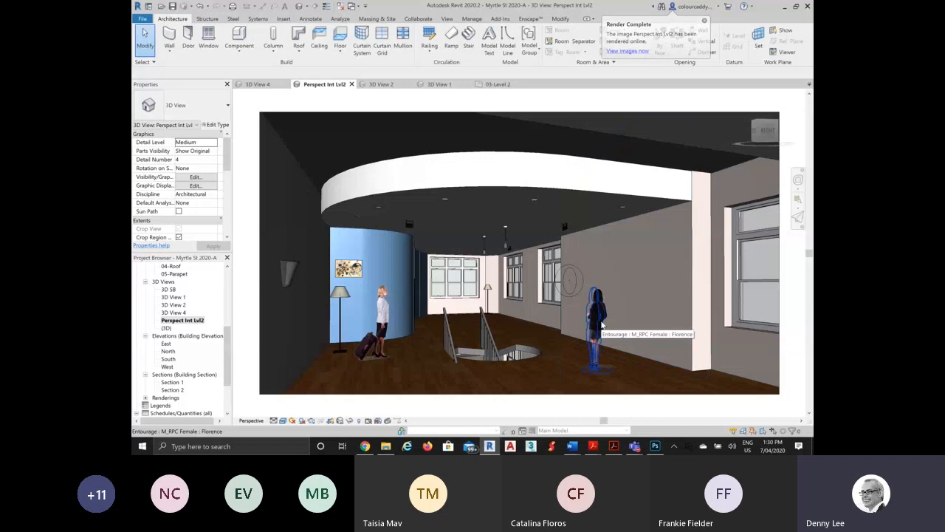
Delete both the Florence and Cathy figures from the perspective view
{"action": "left_click", "coordinate": [600, 325]}
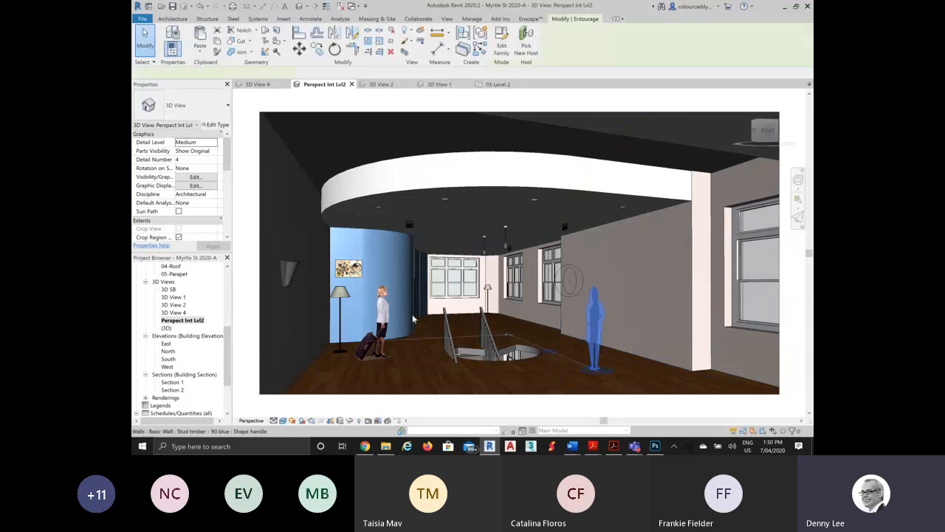
{"action": "left_click", "coordinate": [384, 332], "text": "ctrl"}
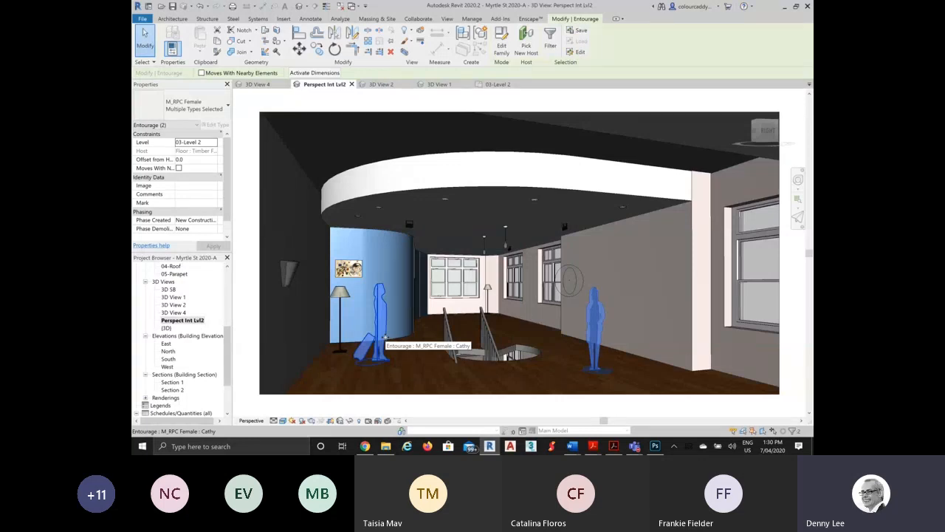
{"action": "key", "text": "Delete"}
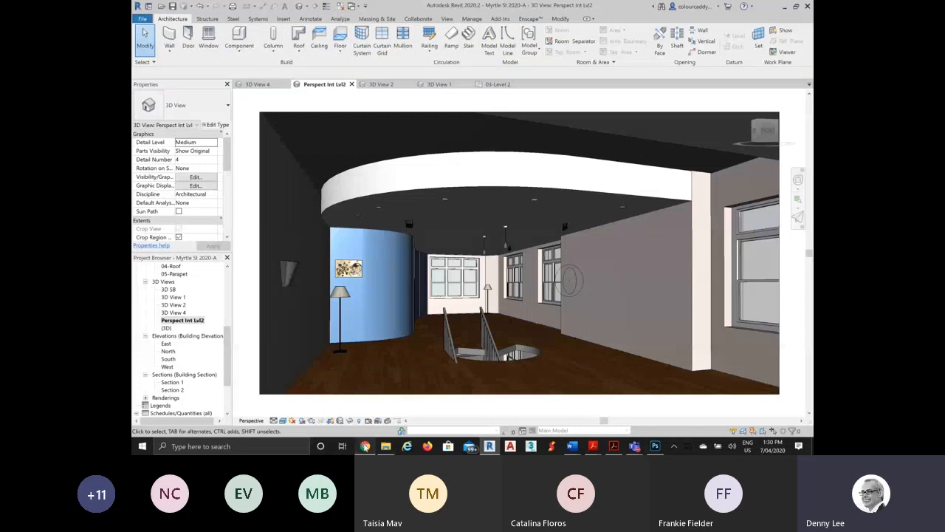
Switch to the browser and look through the "cut out people" image results for figures suited to the scene
{"action": "left_click", "coordinate": [365, 446]}
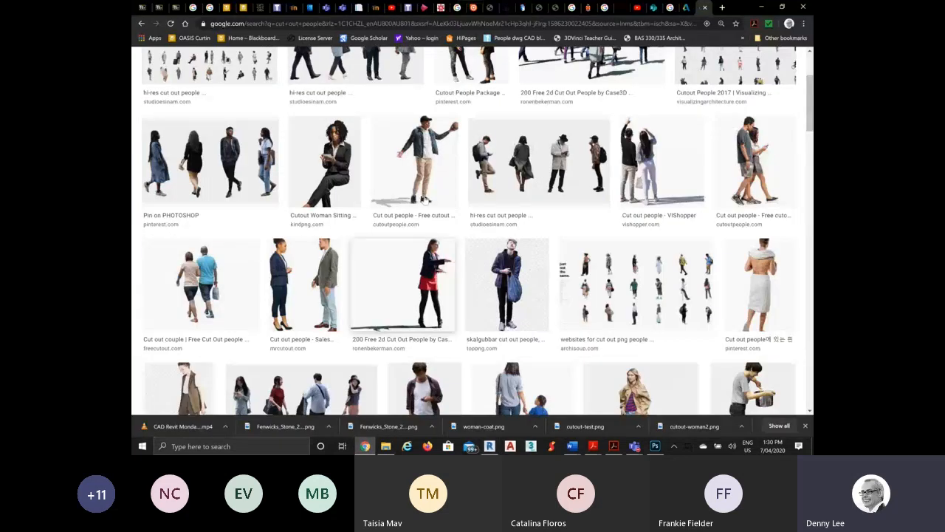
{"action": "scroll", "coordinate": [425, 199], "scroll_direction": "down", "scroll_amount": 1}
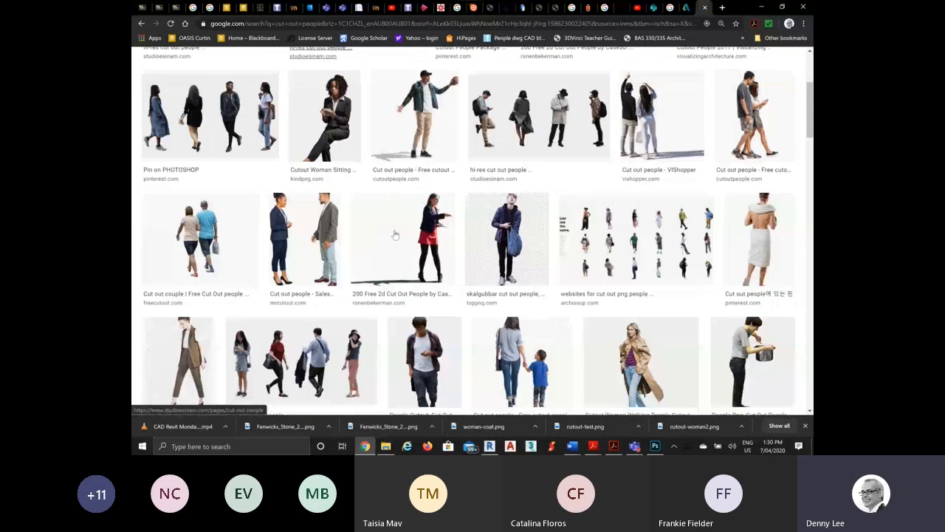
{"action": "scroll", "coordinate": [395, 235], "scroll_direction": "down", "scroll_amount": 3}
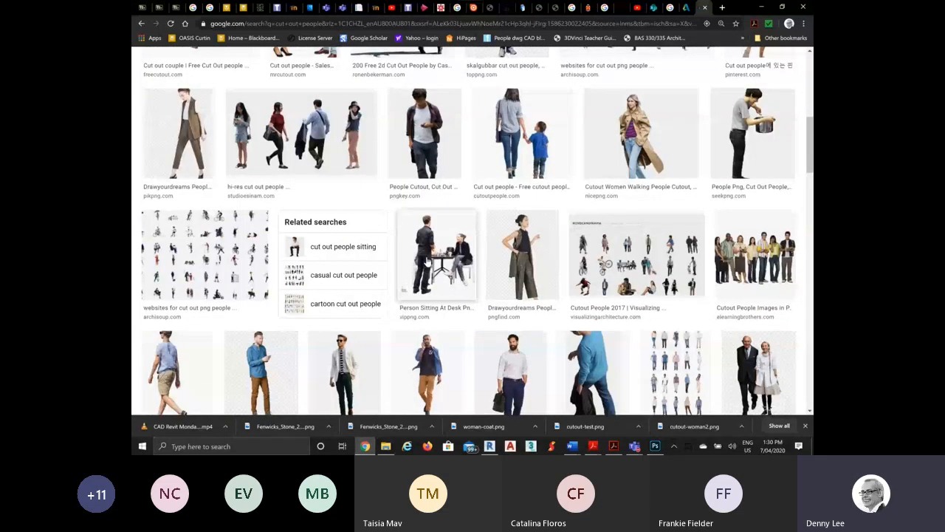
{"action": "scroll", "coordinate": [427, 260], "scroll_direction": "down", "scroll_amount": 2}
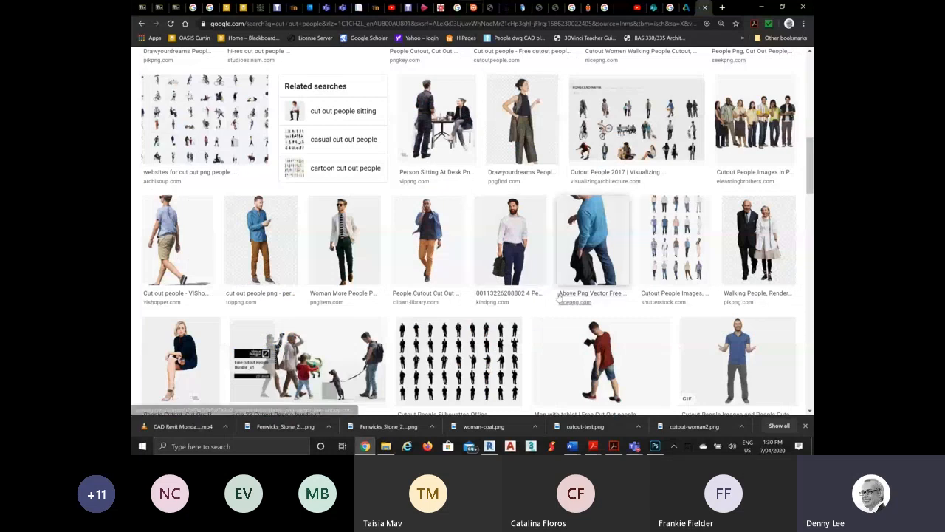
{"action": "scroll", "coordinate": [568, 258], "scroll_direction": "down", "scroll_amount": 2}
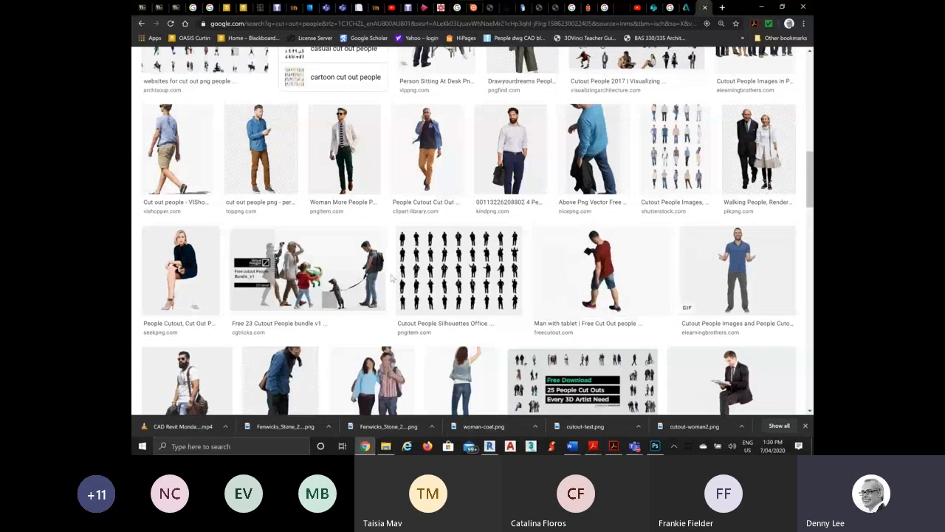
{"action": "scroll", "coordinate": [393, 278], "scroll_direction": "down", "scroll_amount": 2}
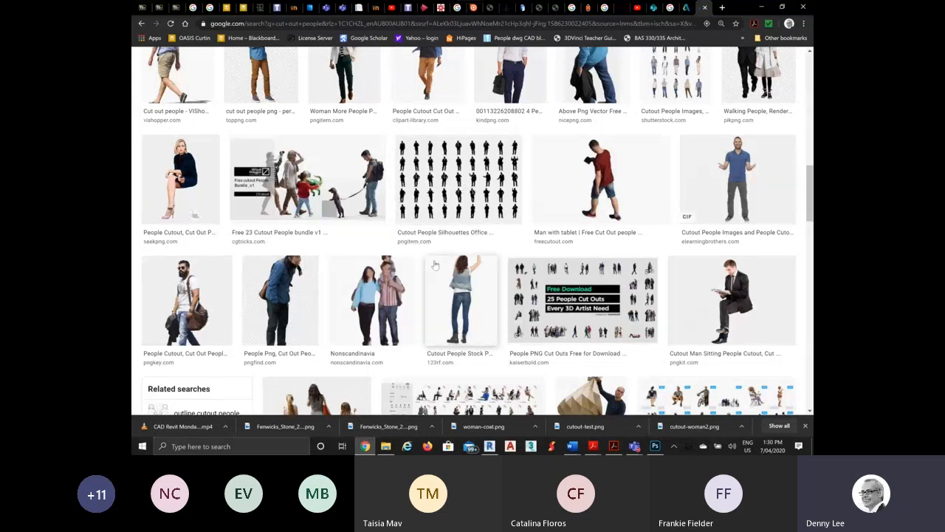
Leave the cutout image results and switch to Photoshop to look at the Level 2 interior render
{"action": "scroll", "coordinate": [436, 265], "scroll_direction": "up", "scroll_amount": 4}
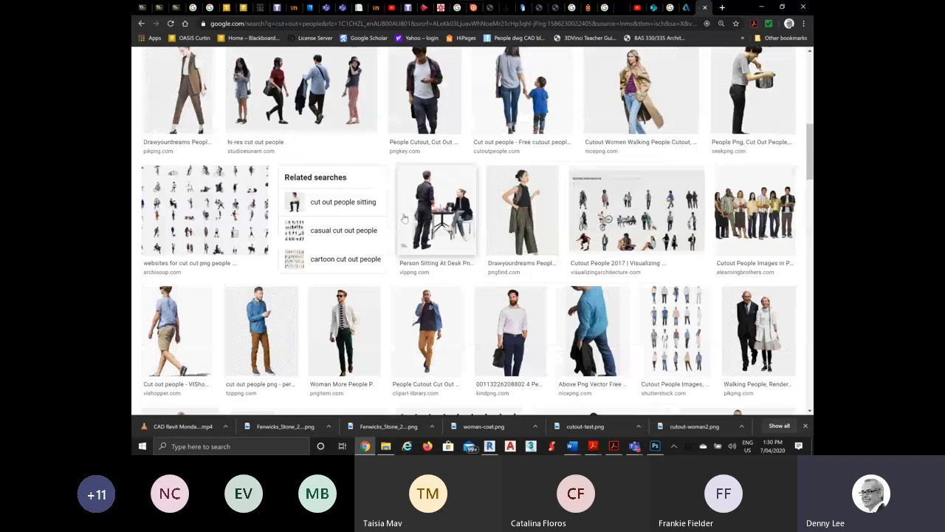
{"action": "scroll", "coordinate": [404, 218], "scroll_direction": "up", "scroll_amount": 4}
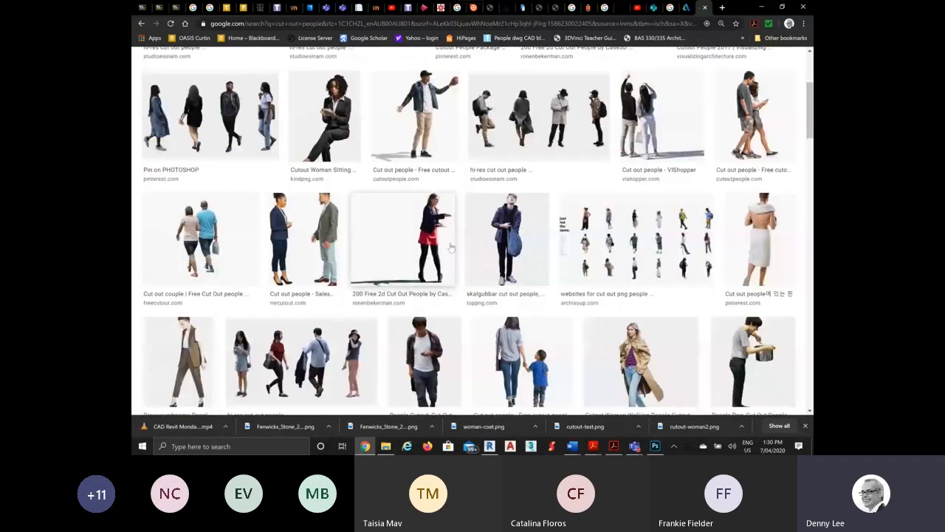
{"action": "left_click", "coordinate": [763, 7]}
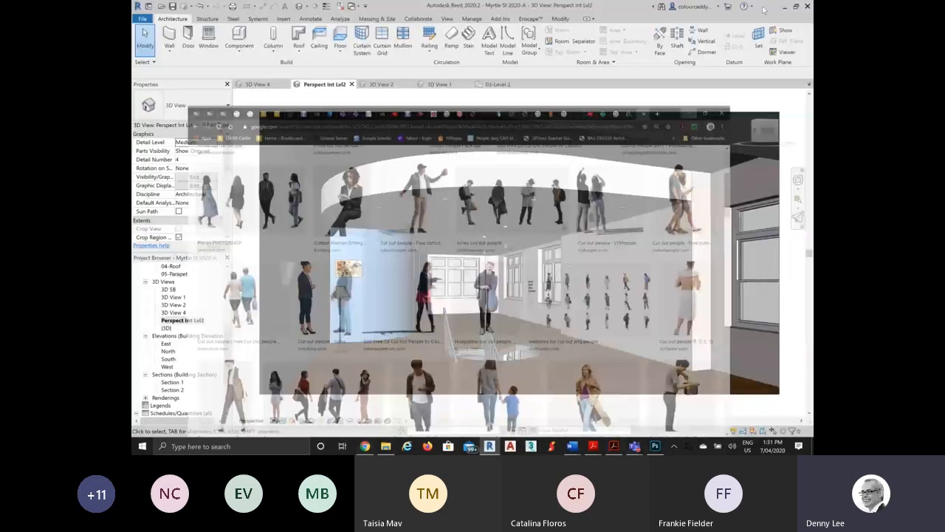
{"action": "left_click", "coordinate": [655, 447]}
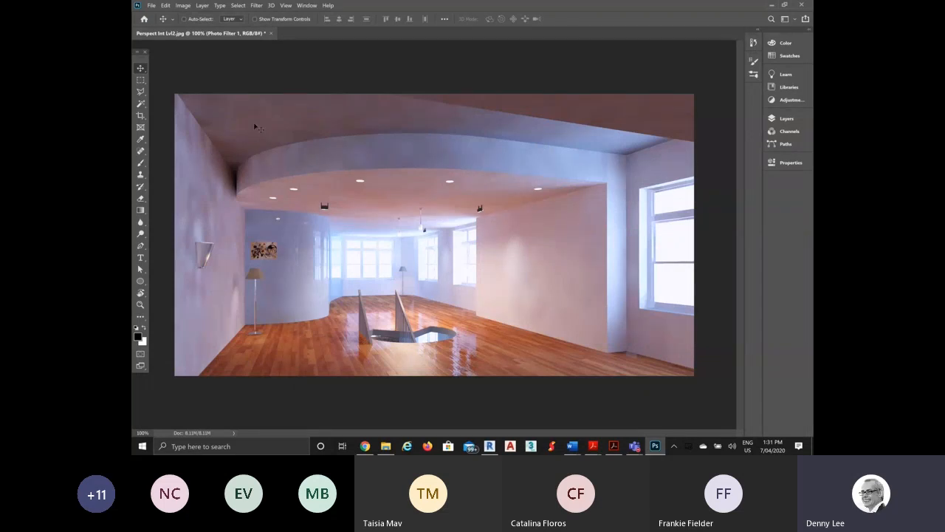
{"action": "left_click", "coordinate": [151, 6]}
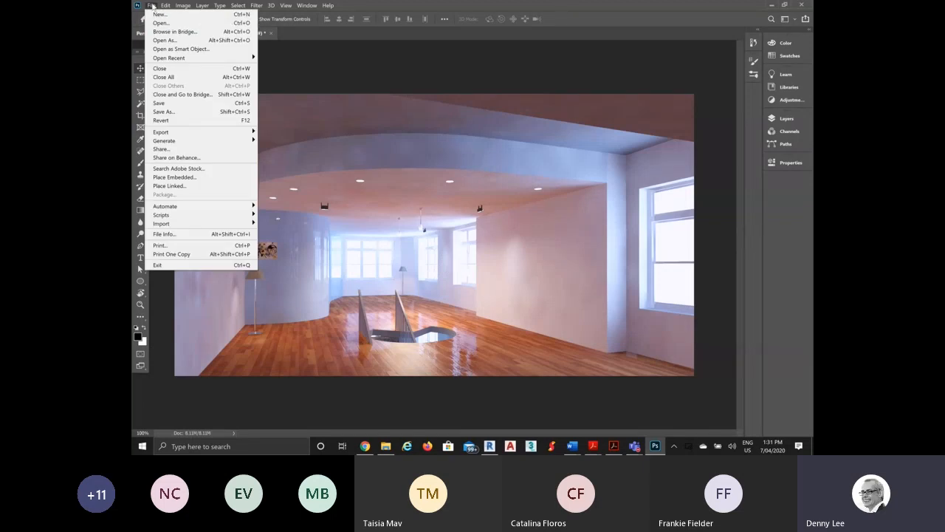
{"action": "left_click", "coordinate": [151, 6]}
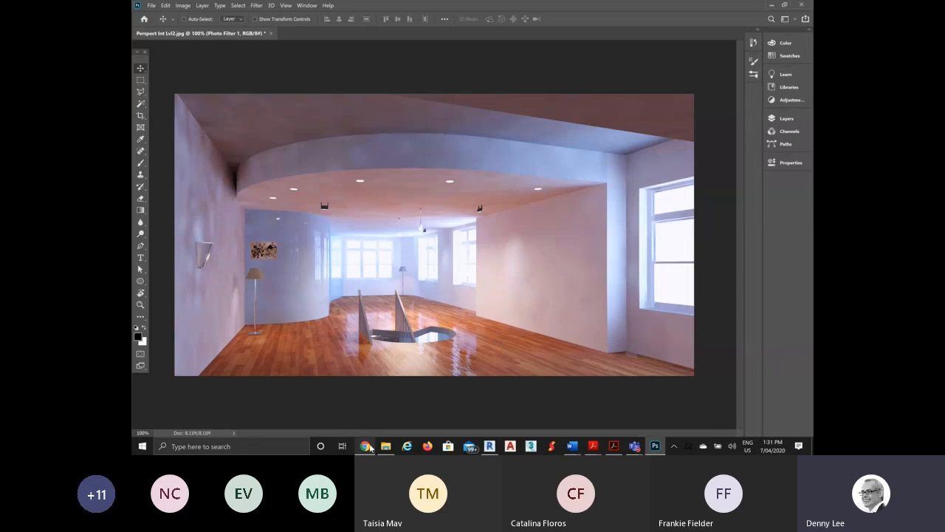
Return to the browser and look through the "cut out people" image results for figures that match the render
{"action": "mouse_move", "coordinate": [370, 448]}
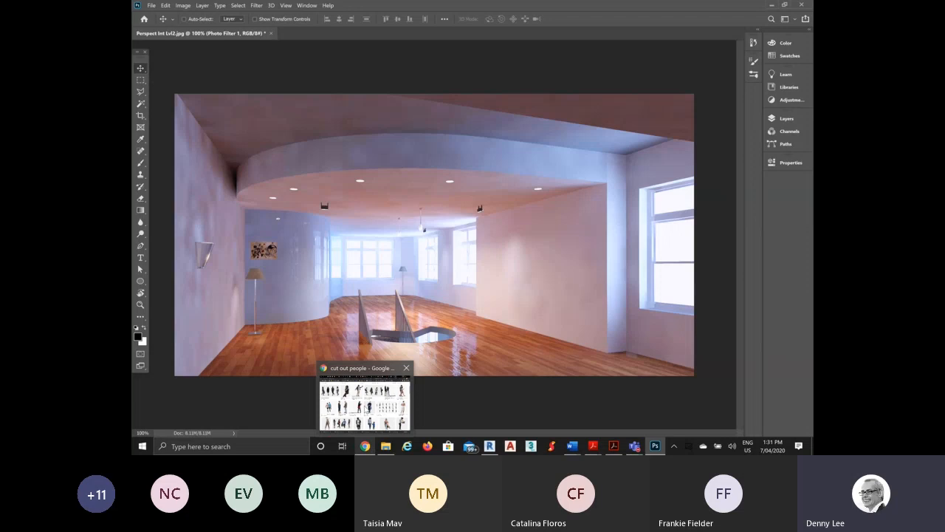
{"action": "mouse_move", "coordinate": [362, 384]}
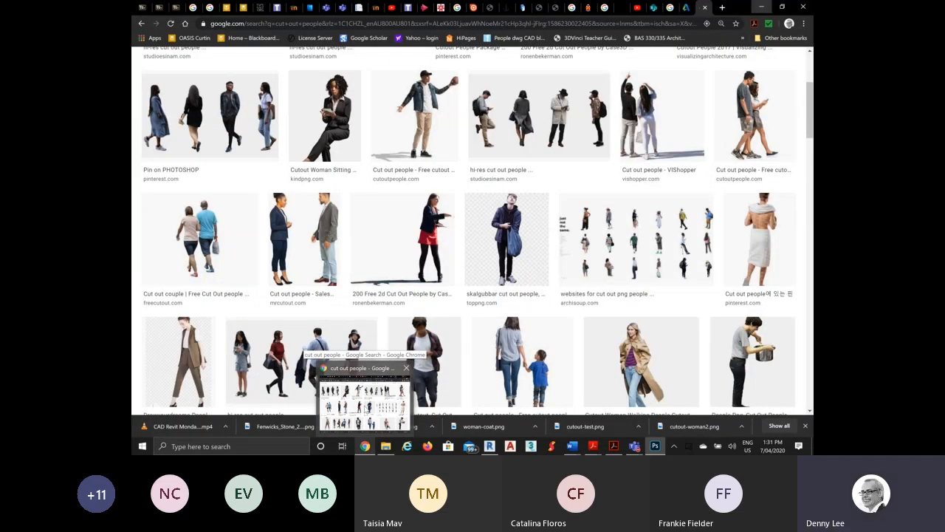
{"action": "left_click", "coordinate": [362, 395]}
{"action": "scroll", "coordinate": [517, 258], "scroll_direction": "down", "scroll_amount": 3}
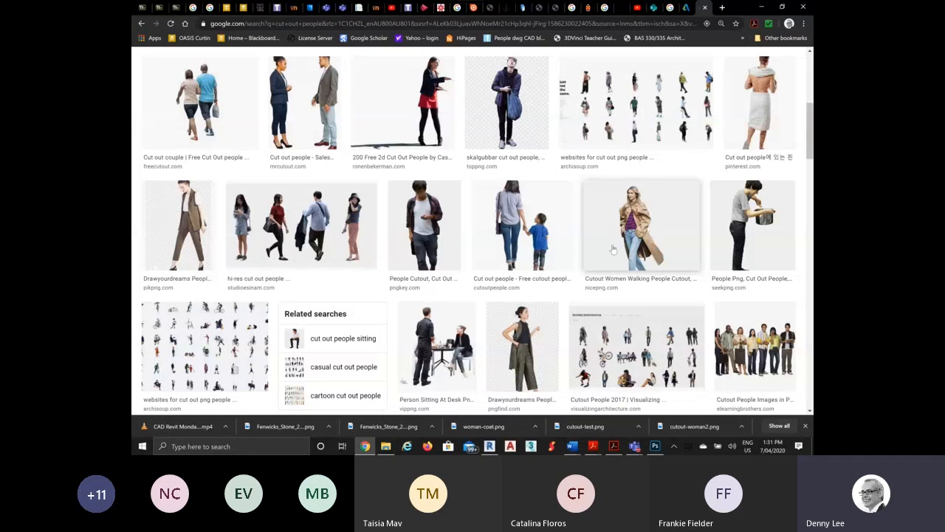
{"action": "scroll", "coordinate": [613, 249], "scroll_direction": "up", "scroll_amount": 4}
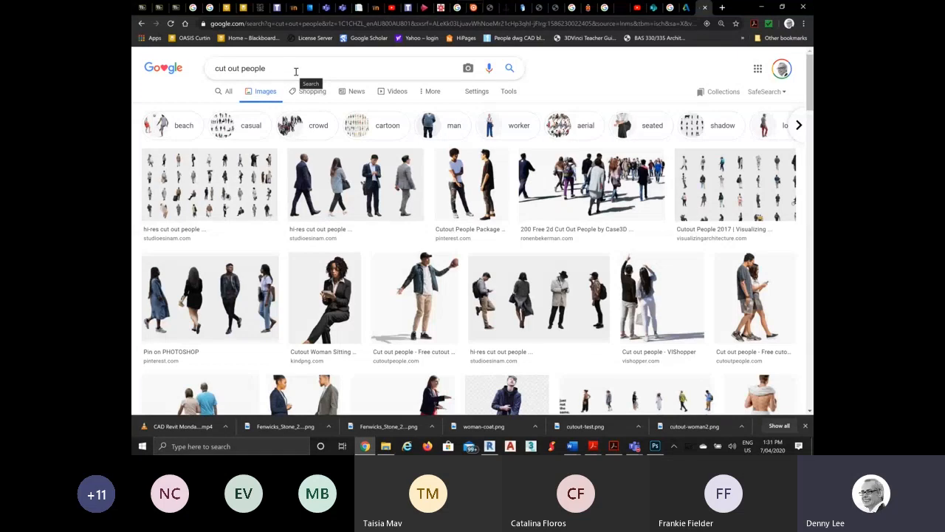
{"action": "scroll", "coordinate": [509, 210], "scroll_direction": "down", "scroll_amount": 3}
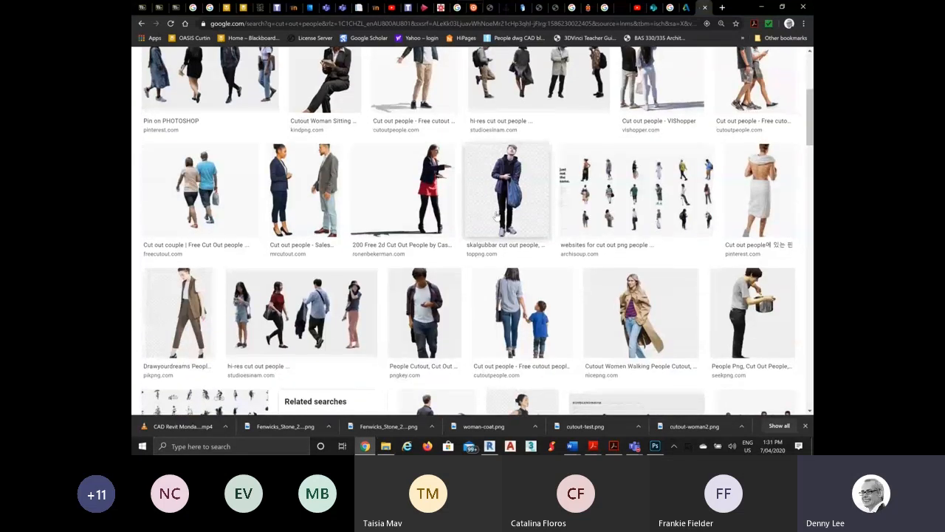
{"action": "scroll", "coordinate": [497, 214], "scroll_direction": "down", "scroll_amount": 4}
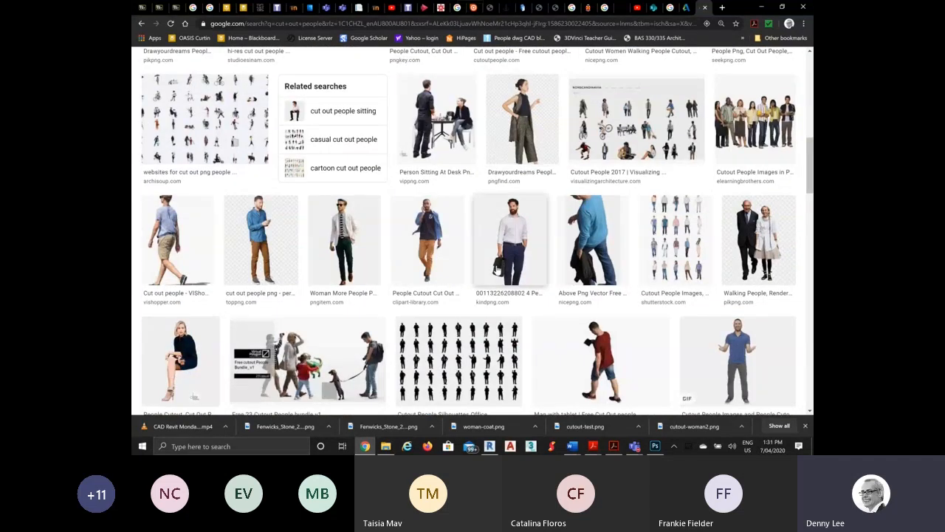
{"action": "scroll", "coordinate": [496, 214], "scroll_direction": "up", "scroll_amount": 2}
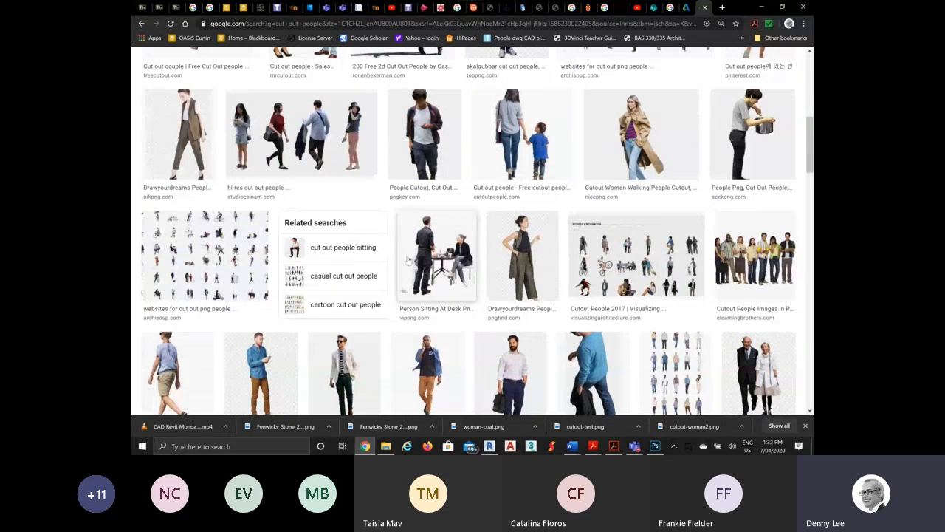
Switch to Photoshop to review its commands for opening image files alongside the render
{"action": "left_click", "coordinate": [654, 447]}
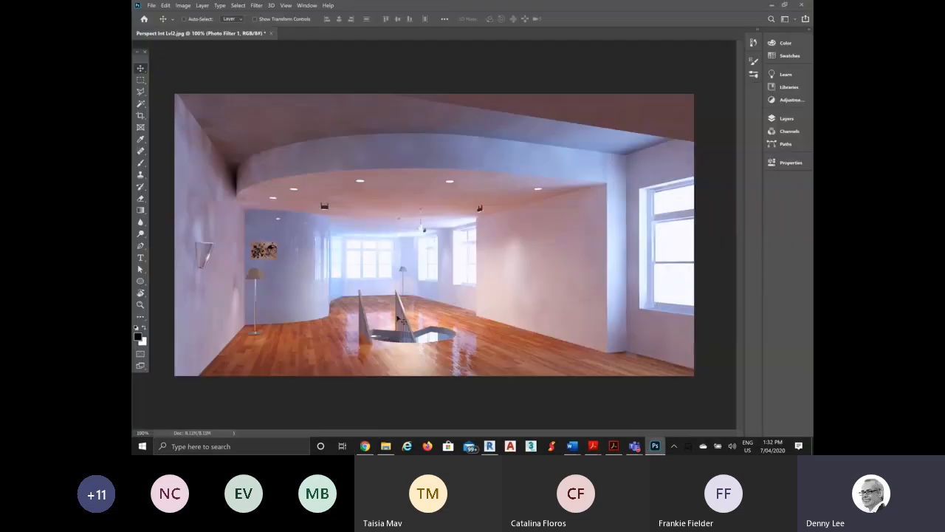
{"action": "left_click", "coordinate": [152, 6]}
{"action": "left_click", "coordinate": [153, 6]}
{"action": "left_click", "coordinate": [152, 6]}
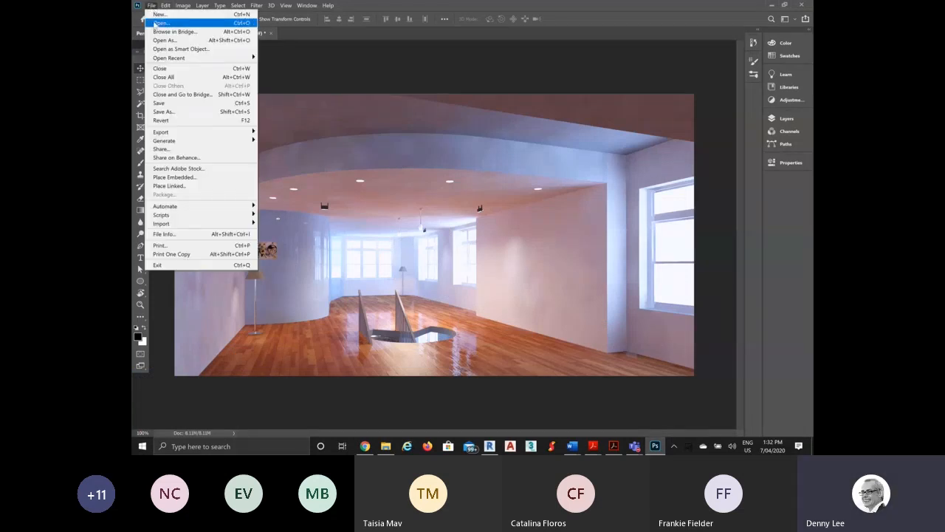
{"action": "left_click", "coordinate": [151, 9]}
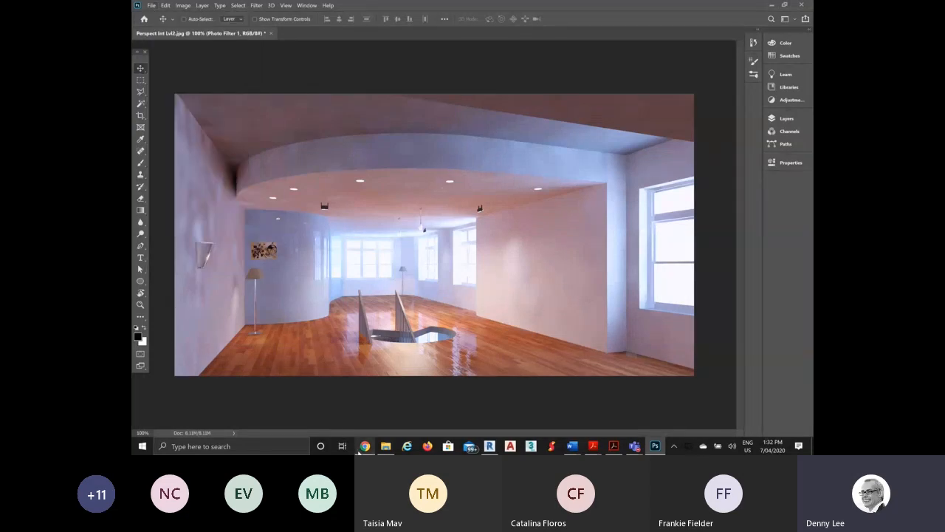
Go back to the browser and search further down the cutout results for people seen from behind
{"action": "left_click", "coordinate": [365, 446]}
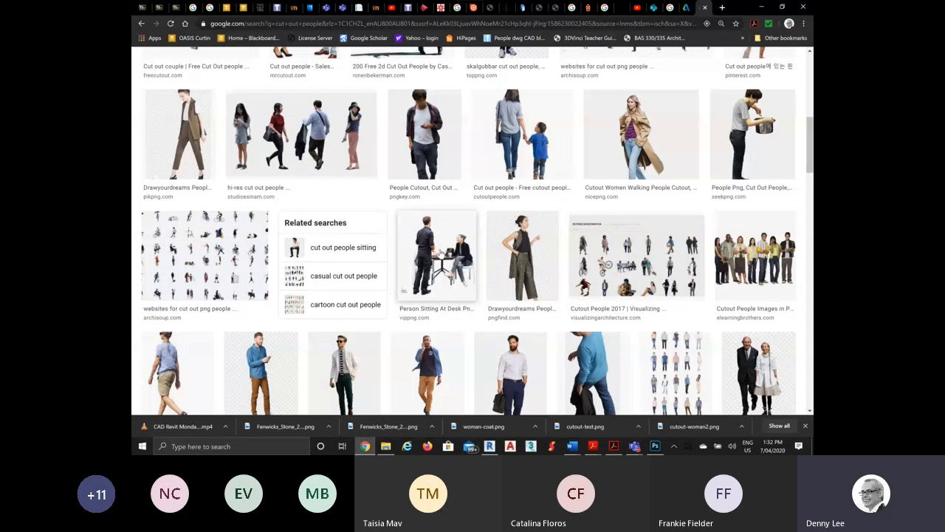
{"action": "scroll", "coordinate": [442, 254], "scroll_direction": "down", "scroll_amount": 2}
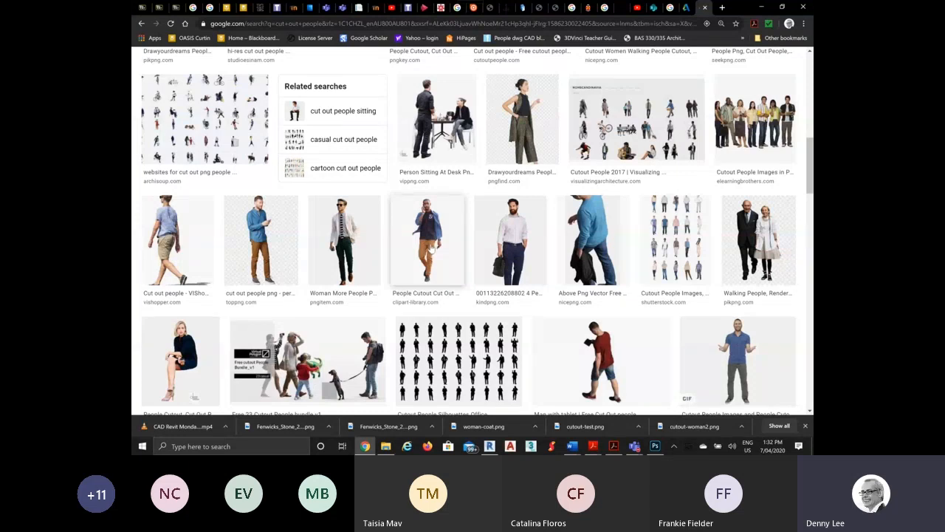
{"action": "scroll", "coordinate": [432, 248], "scroll_direction": "down", "scroll_amount": 1}
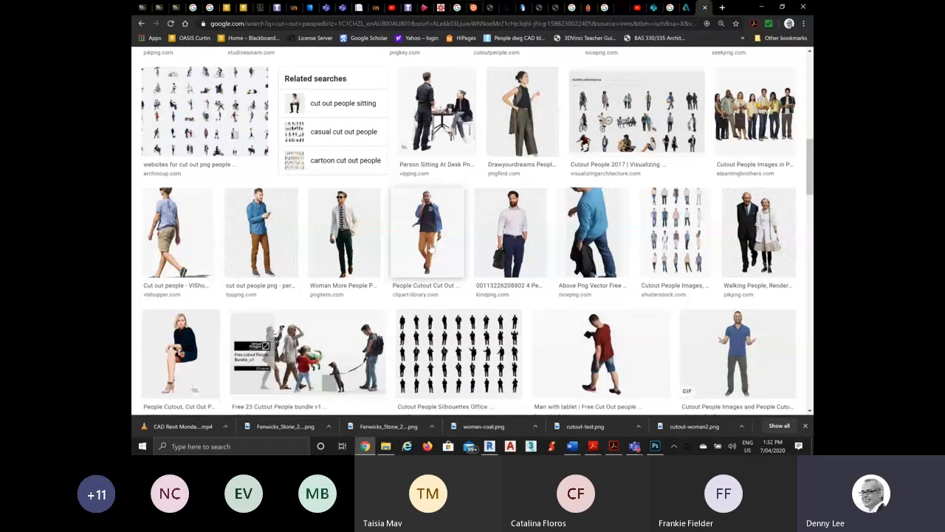
{"action": "scroll", "coordinate": [431, 248], "scroll_direction": "down", "scroll_amount": 1}
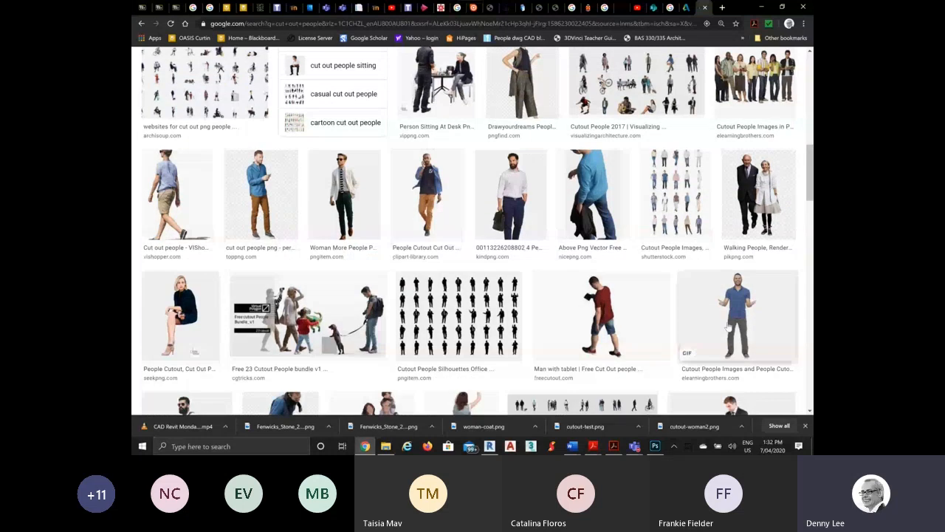
{"action": "scroll", "coordinate": [279, 234], "scroll_direction": "down", "scroll_amount": 3}
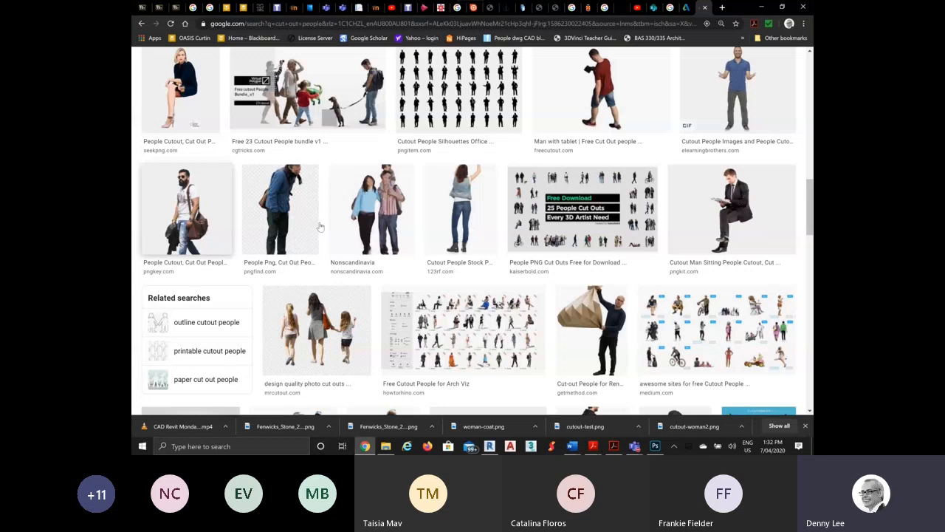
{"action": "scroll", "coordinate": [320, 227], "scroll_direction": "down", "scroll_amount": 3}
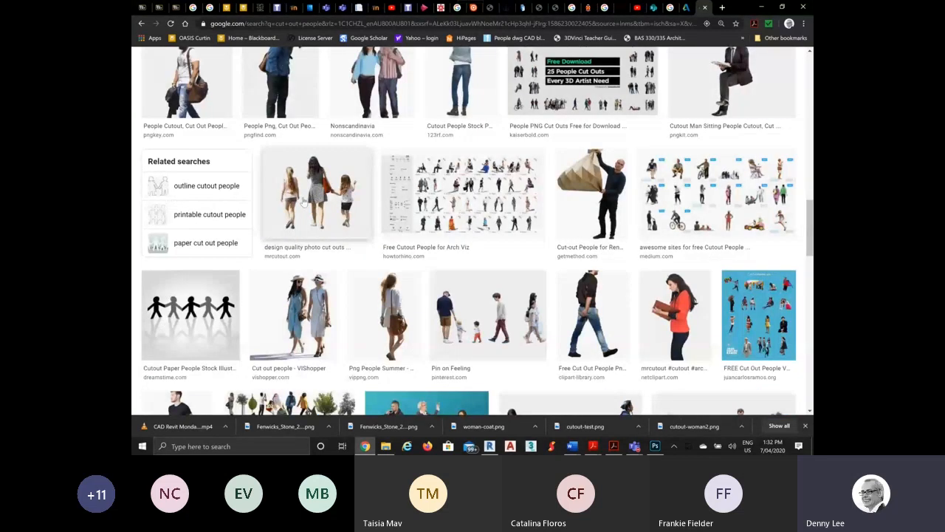
Preview the mrcutout woman walking with two girls and the related ArchDaily Studio Esinam cutouts
{"action": "left_click", "coordinate": [303, 203]}
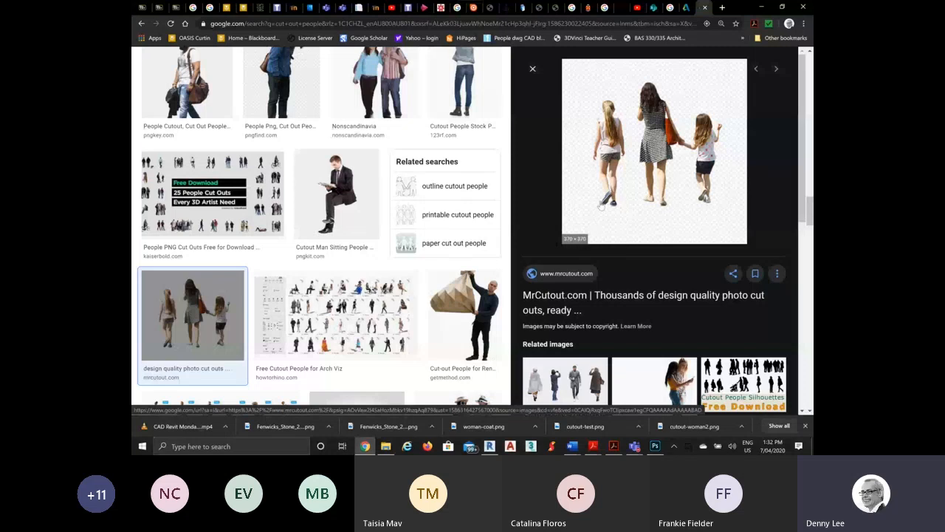
{"action": "scroll", "coordinate": [599, 207], "scroll_direction": "down", "scroll_amount": 3}
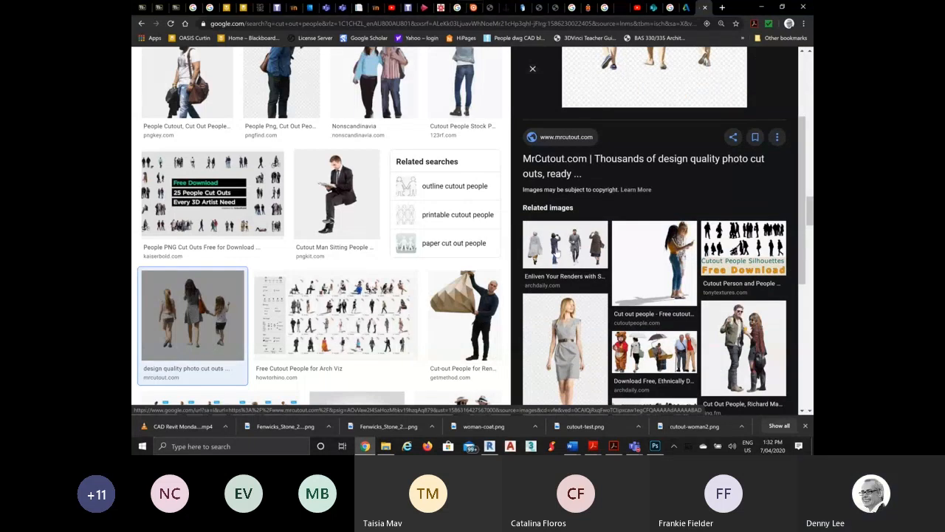
{"action": "left_click", "coordinate": [557, 253]}
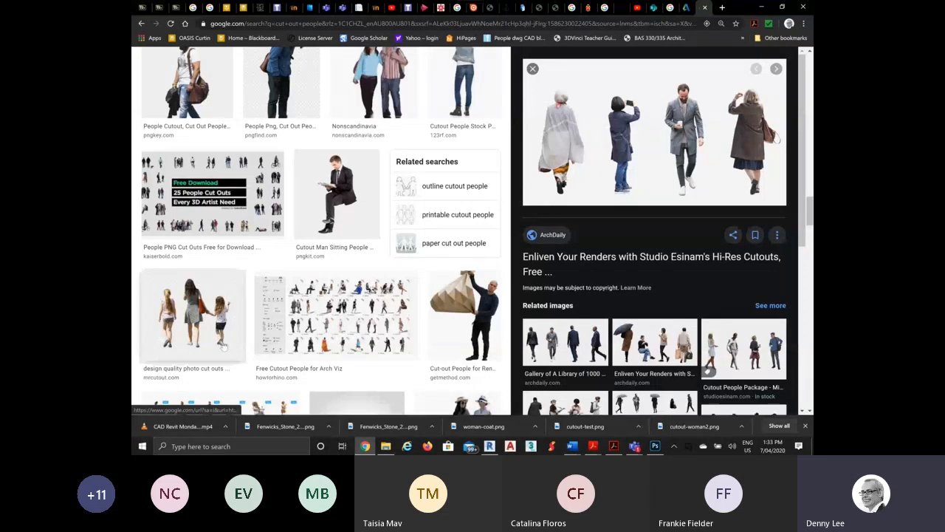
{"action": "scroll", "coordinate": [274, 309], "scroll_direction": "down", "scroll_amount": 2}
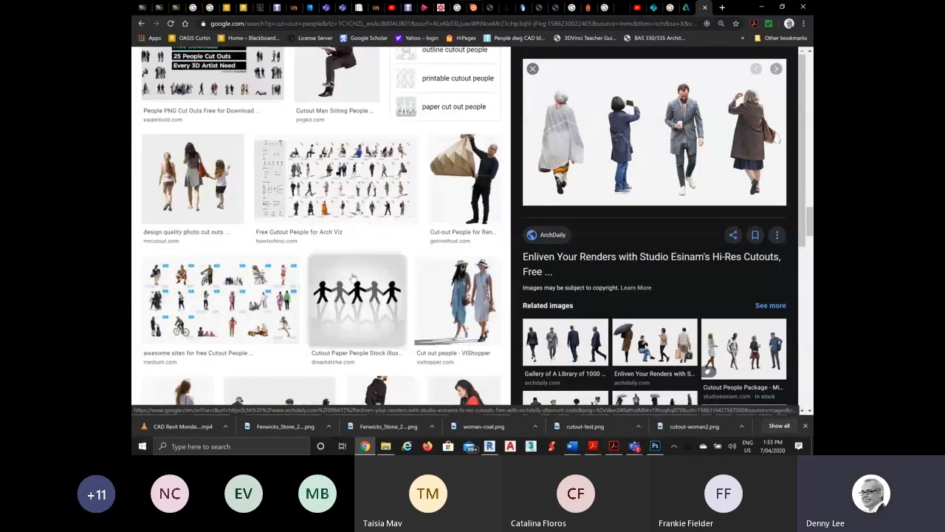
{"action": "scroll", "coordinate": [353, 276], "scroll_direction": "down", "scroll_amount": 2}
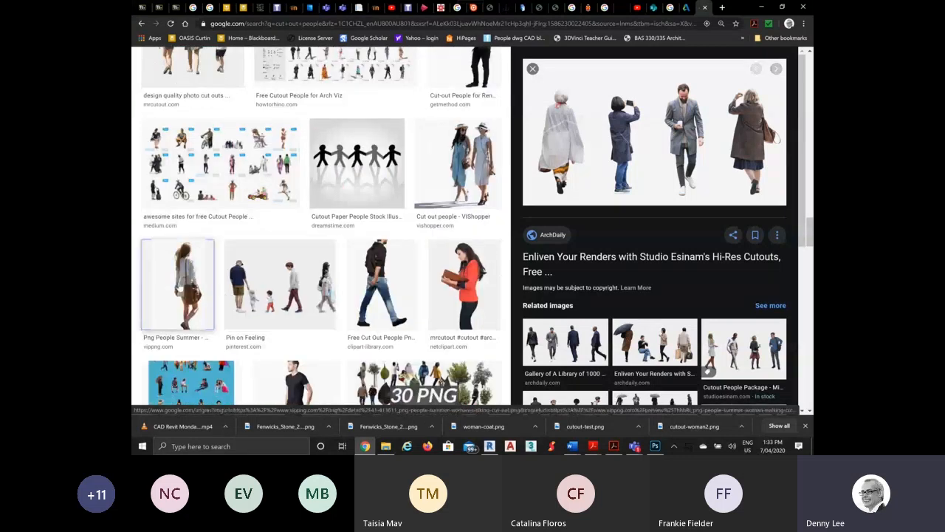
Preview the Vippng cutout of the summer woman walking and start saving it as a PNG image
{"action": "left_click", "coordinate": [179, 273]}
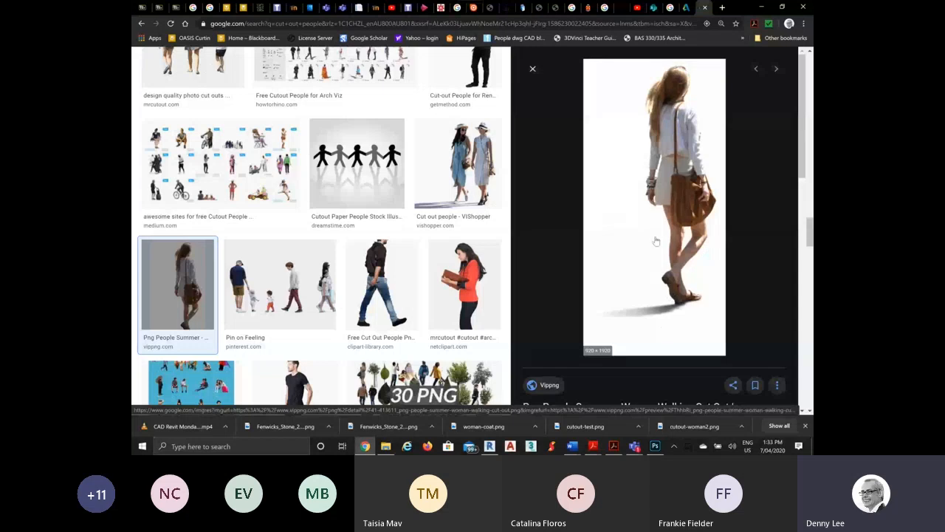
{"action": "right_click", "coordinate": [639, 148]}
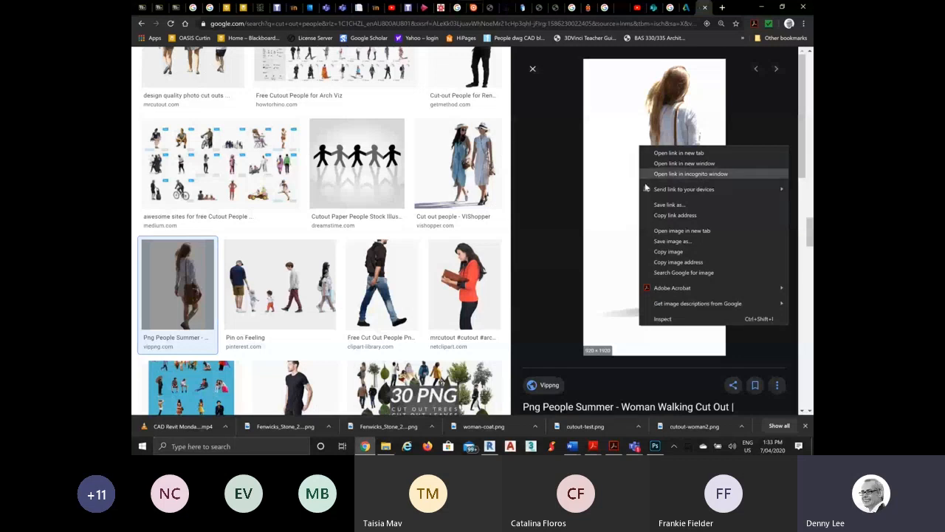
{"action": "left_click", "coordinate": [677, 242]}
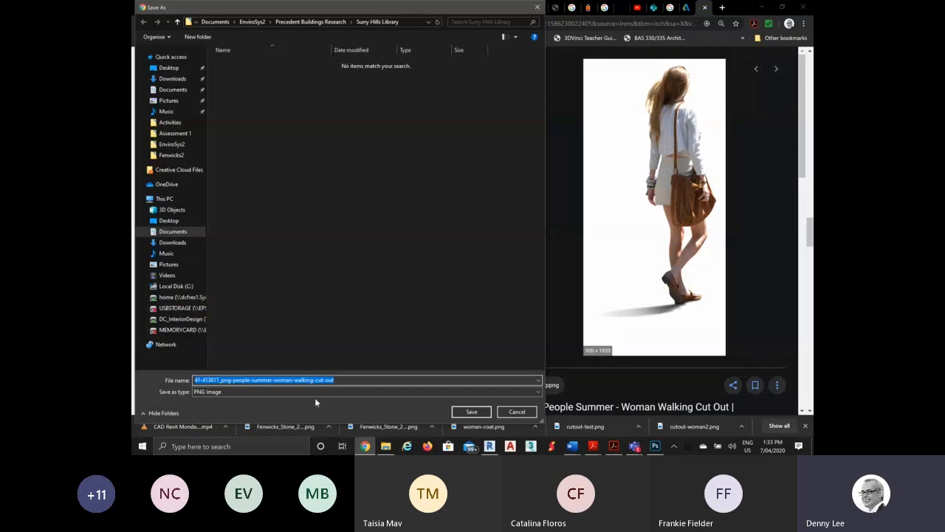
{"action": "left_click", "coordinate": [277, 392]}
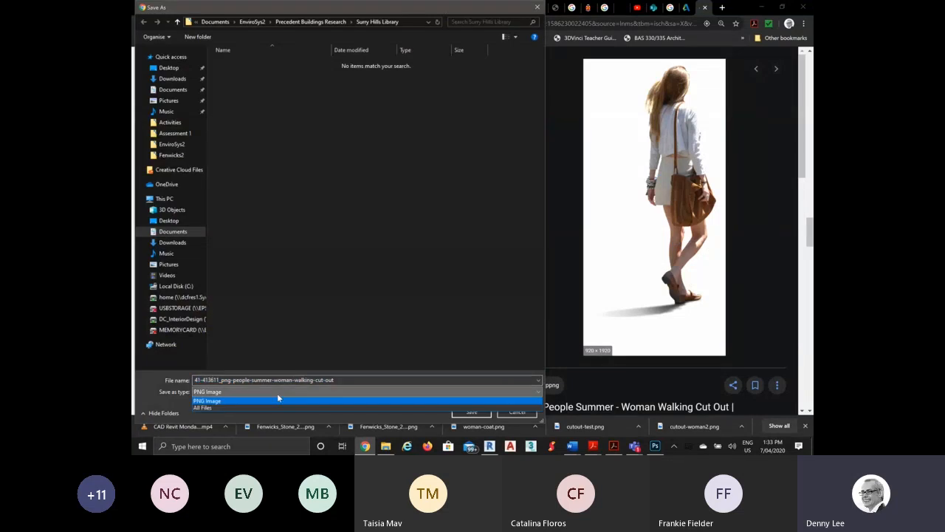
{"action": "left_click", "coordinate": [284, 396]}
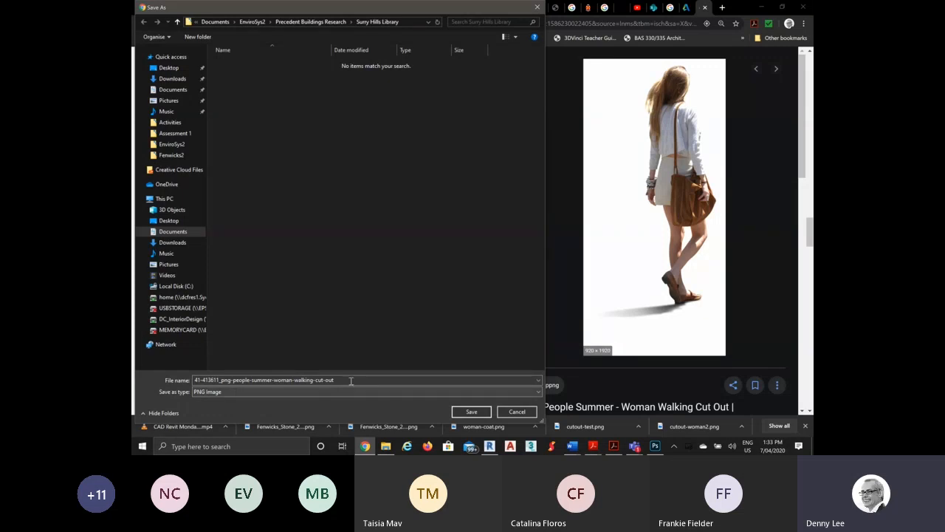
{"action": "double_click", "coordinate": [357, 379]}
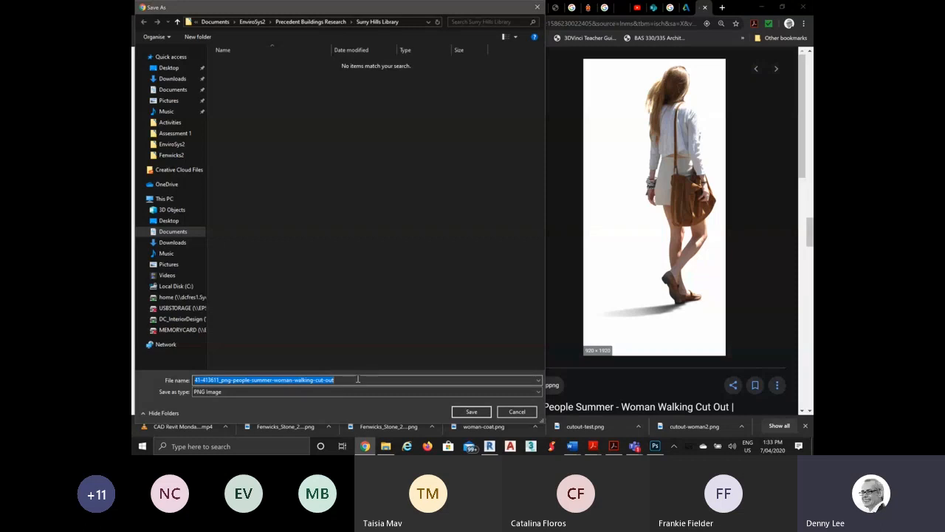
Browse to the Documents > TAFE > VC3 folder as the save location for the walking woman cutout
{"action": "left_click", "coordinate": [173, 232]}
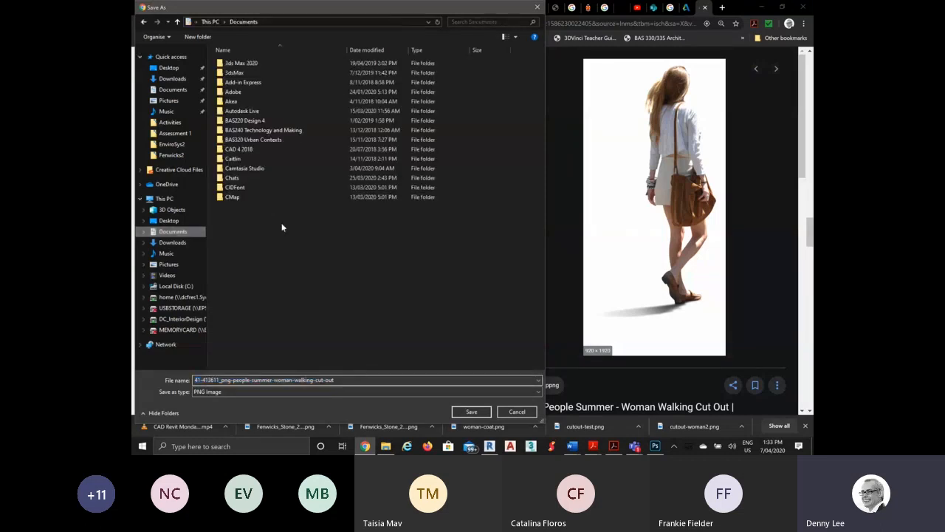
{"action": "left_click", "coordinate": [270, 296]}
{"action": "scroll", "coordinate": [282, 275], "scroll_direction": "down", "scroll_amount": 4}
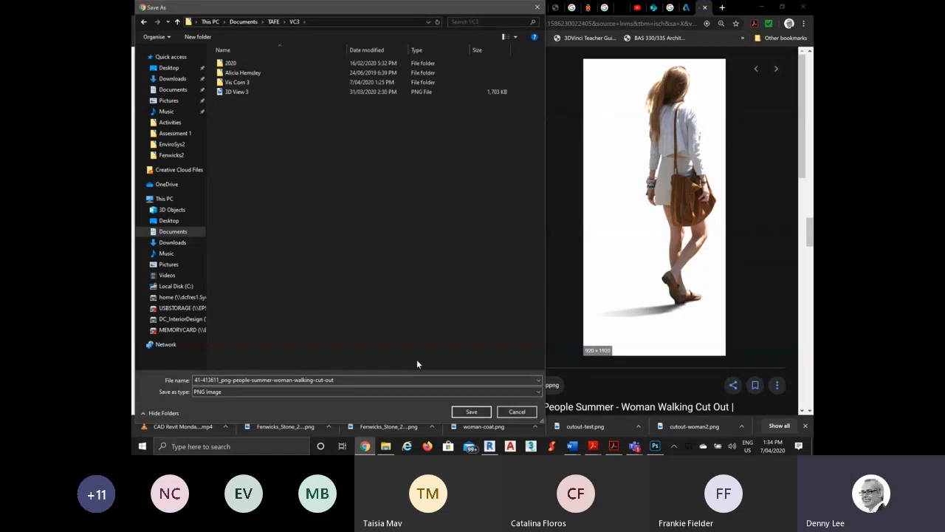
Name the cutout file wonam-aubern-hair and save it as a PNG image
{"action": "left_click", "coordinate": [371, 378]}
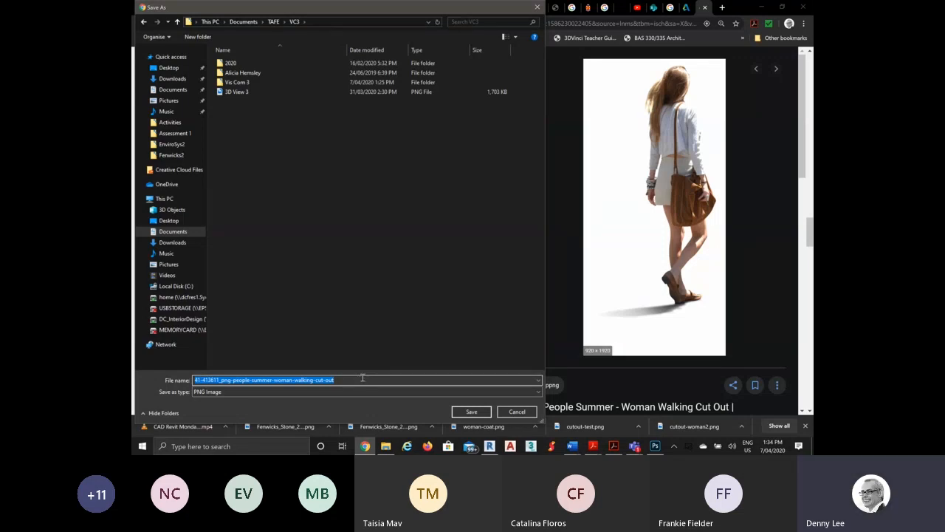
{"action": "type", "text": "woman-ab"}
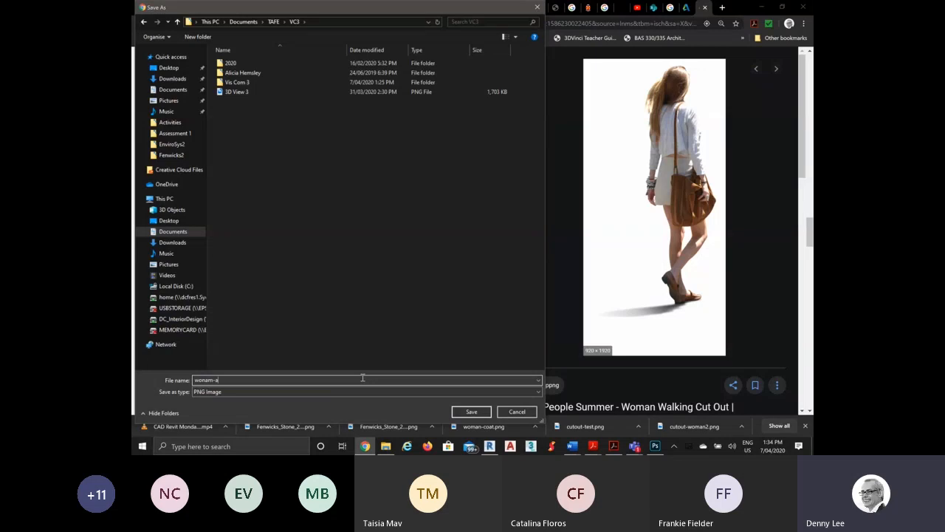
{"action": "type", "text": "ubern"}
{"action": "key", "text": "BackSpace"}
{"action": "key", "text": "BackSpace"}
{"action": "key", "text": "BackSpace"}
{"action": "key", "text": "BackSpace"}
{"action": "key", "text": "BackSpace"}
{"action": "type", "text": "ubern-hair"}
{"action": "key", "text": "Return"}
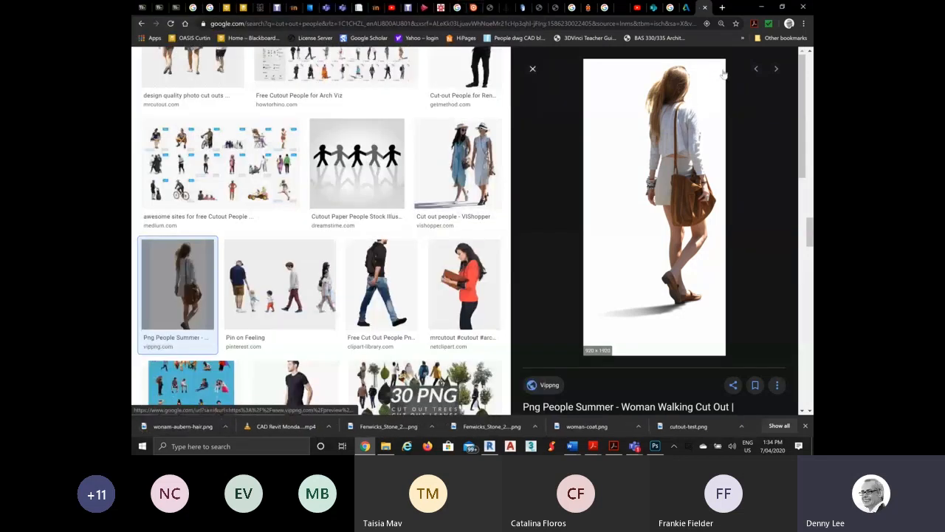
Leave the browser and switch to the Teams meeting to check its chat, then return to Photoshop
{"action": "left_click", "coordinate": [761, 7]}
{"action": "mouse_move", "coordinate": [634, 446]}
{"action": "left_click", "coordinate": [587, 386]}
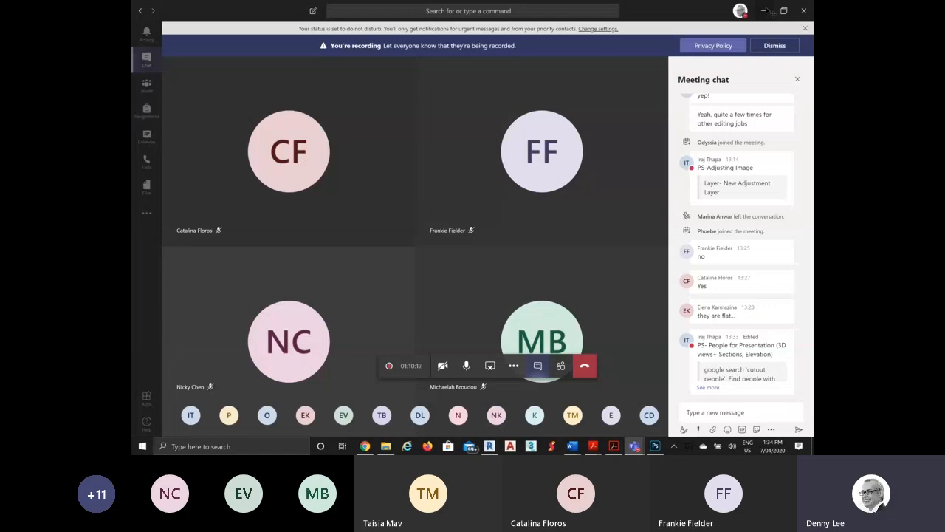
{"action": "left_click", "coordinate": [766, 10]}
Open the woman-coat image from the Documents > TAFE > CAD Revit > Fenwicks2 folder
{"action": "left_click", "coordinate": [151, 6]}
{"action": "left_click", "coordinate": [160, 23]}
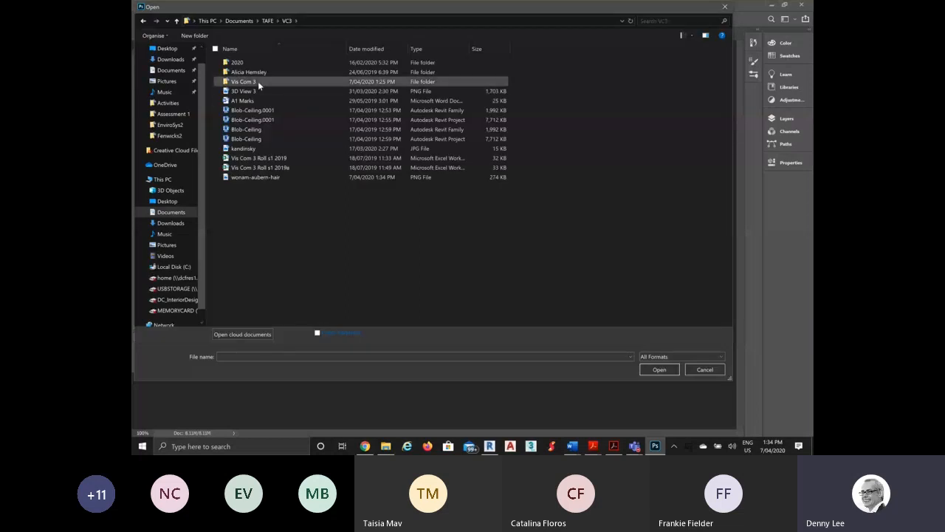
{"action": "left_click", "coordinate": [267, 21]}
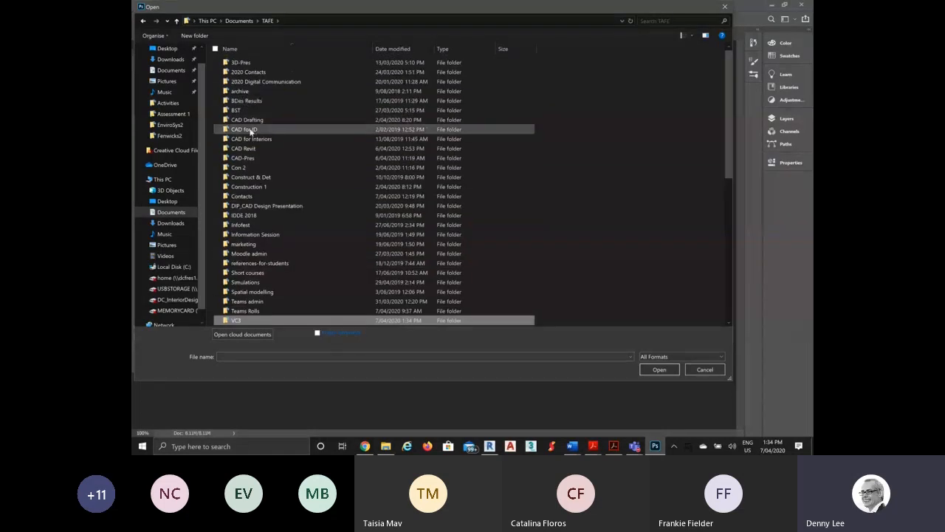
{"action": "double_click", "coordinate": [249, 149]}
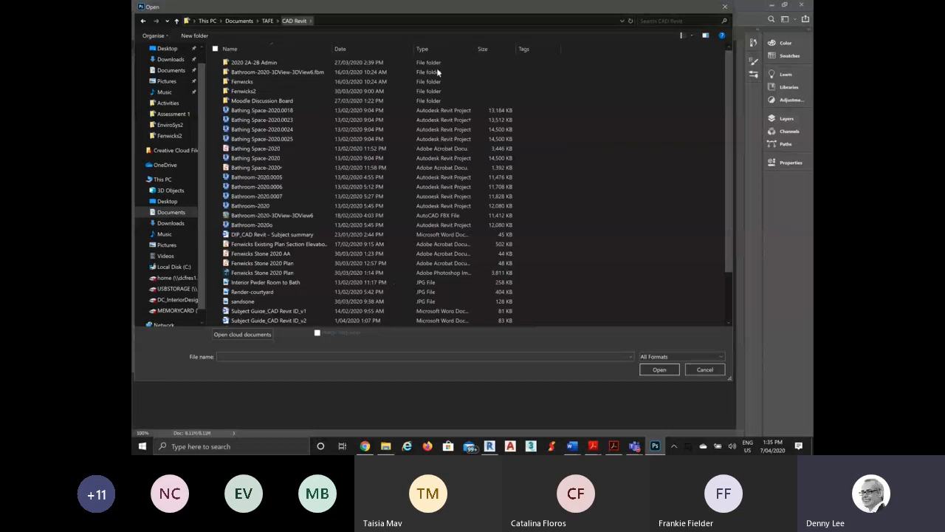
{"action": "right_click", "coordinate": [585, 89]}
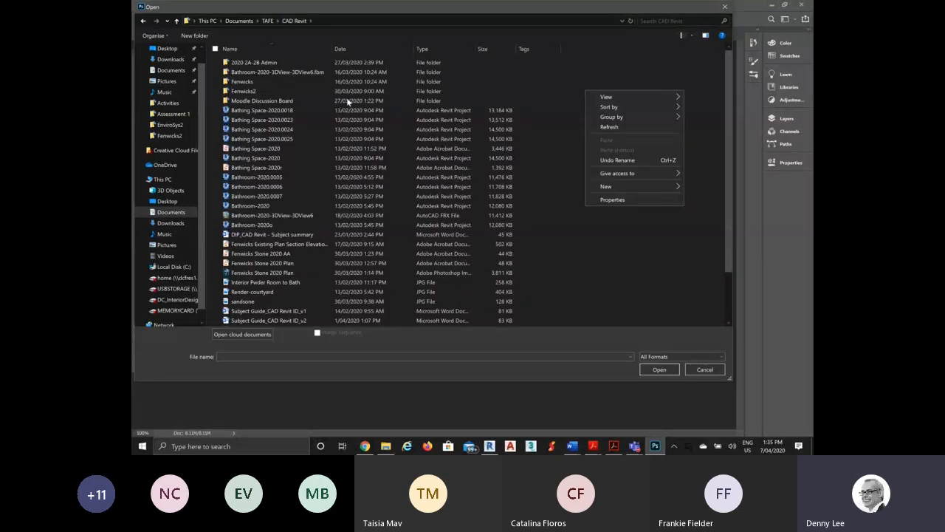
{"action": "double_click", "coordinate": [274, 91]}
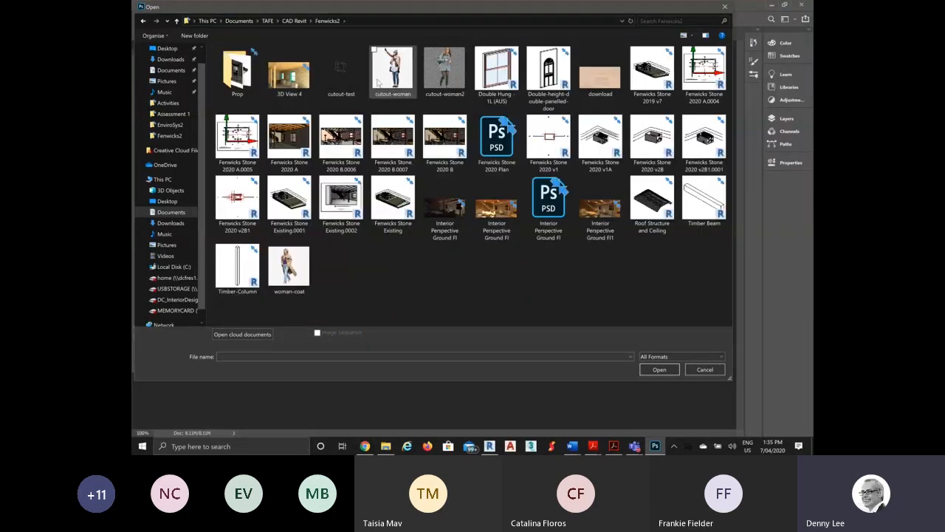
{"action": "left_click", "coordinate": [378, 83]}
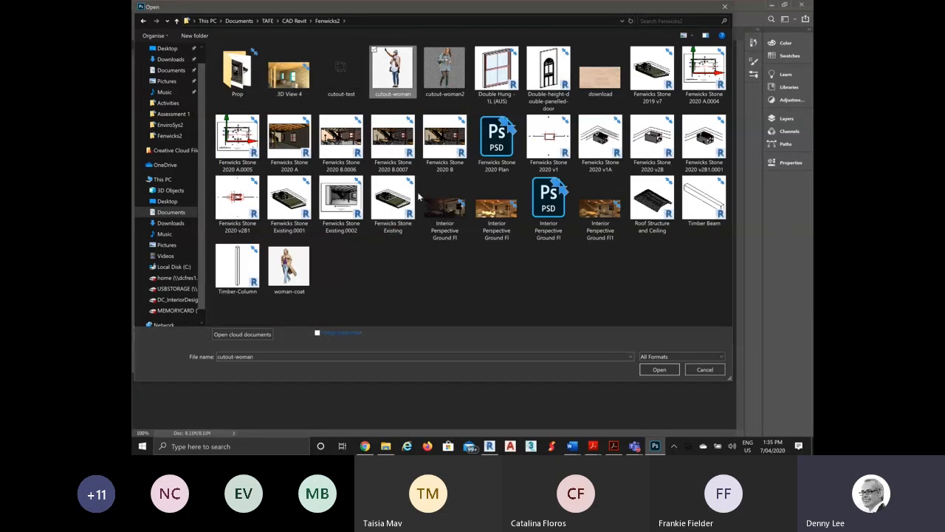
{"action": "left_click", "coordinate": [445, 70]}
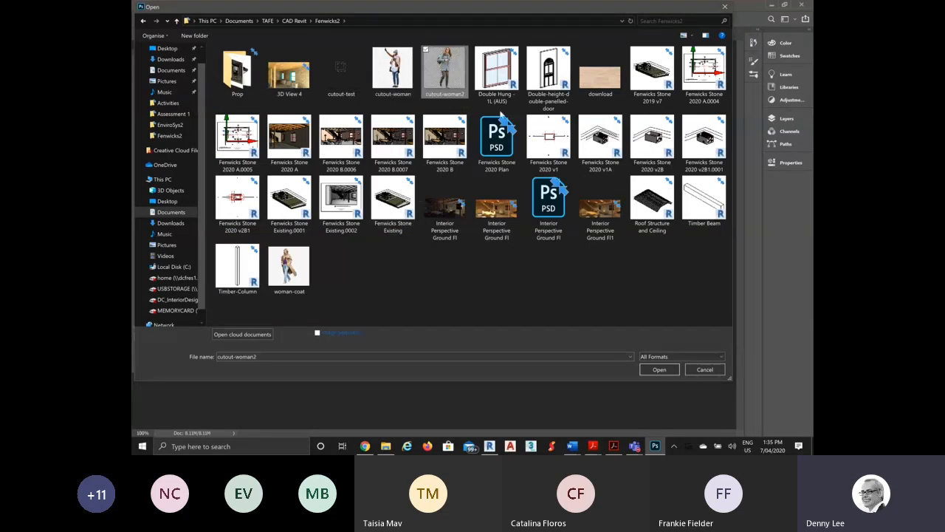
{"action": "double_click", "coordinate": [288, 268]}
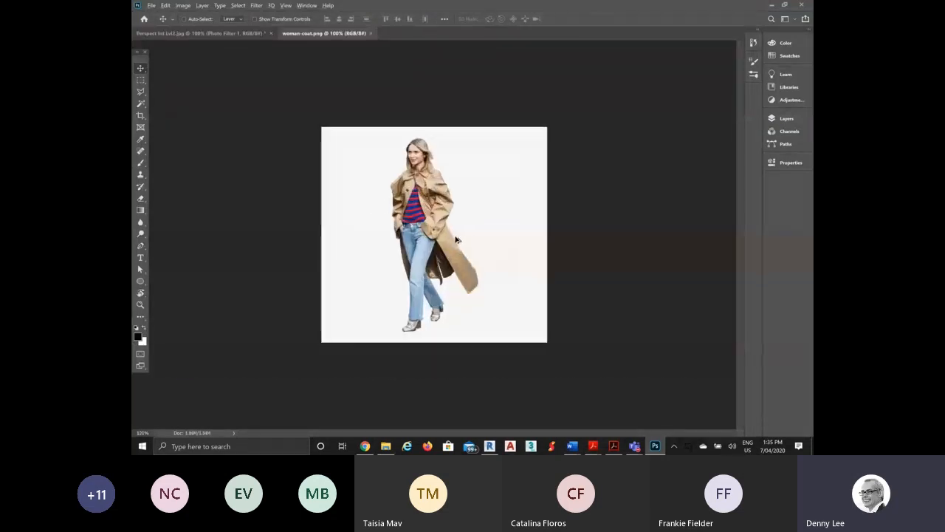
Activate the Magic Wand tool for the woman-coat image and look over the available selection commands
{"action": "scroll", "coordinate": [457, 240], "scroll_direction": "up", "scroll_amount": 4}
{"action": "scroll", "coordinate": [457, 240], "scroll_direction": "up", "scroll_amount": 1}
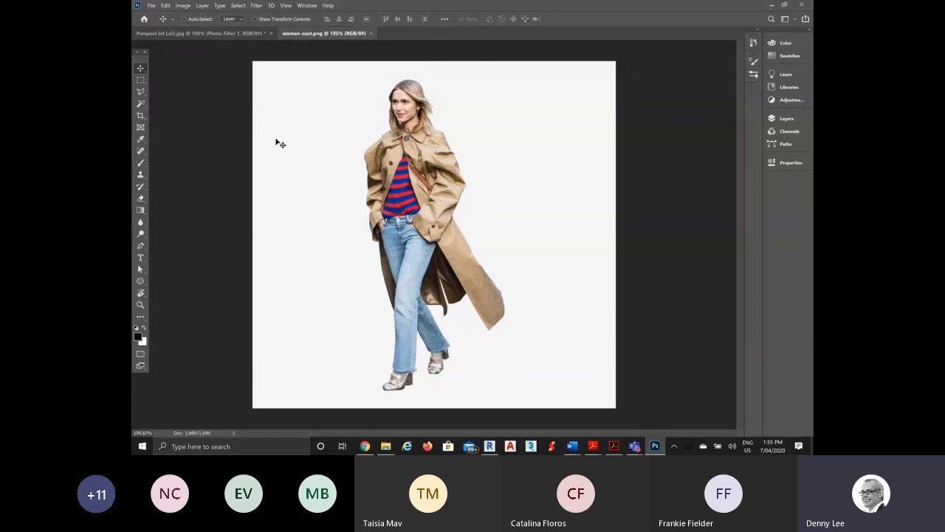
{"action": "left_click", "coordinate": [141, 105]}
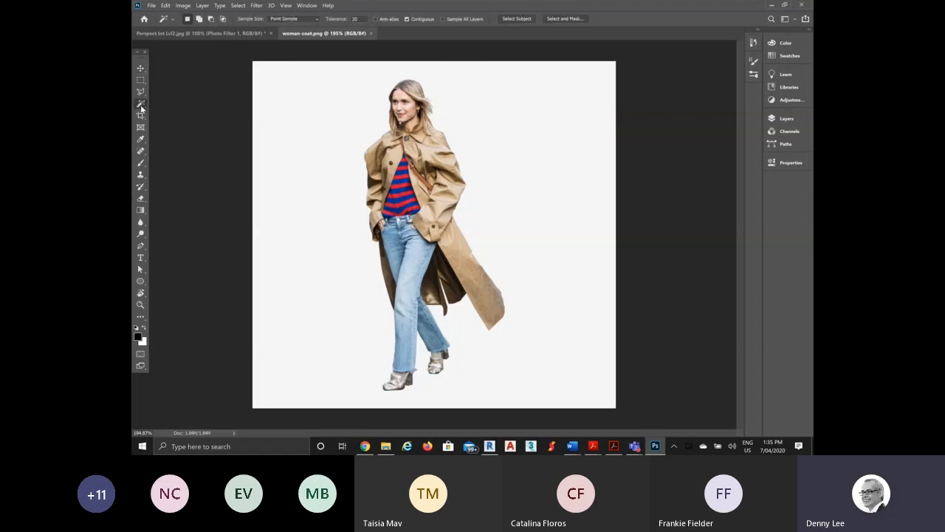
{"action": "left_click", "coordinate": [238, 6]}
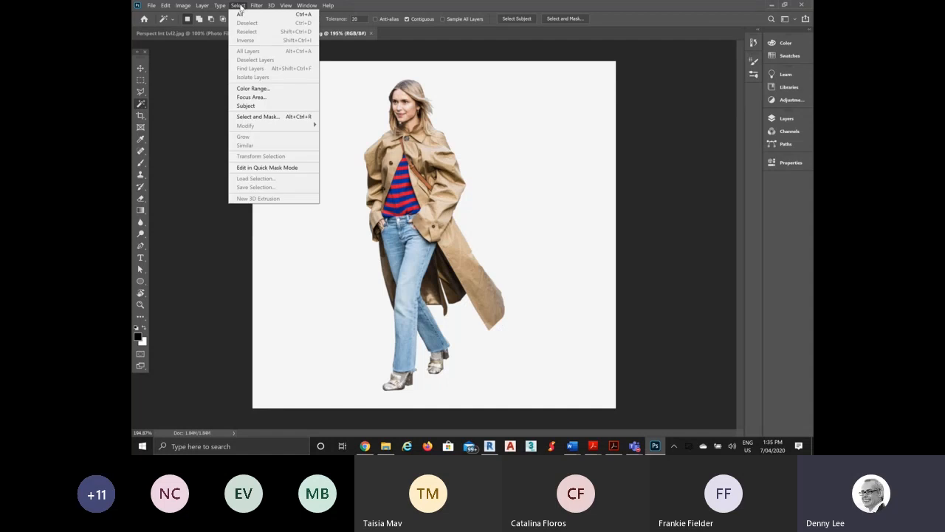
{"action": "left_click", "coordinate": [240, 7]}
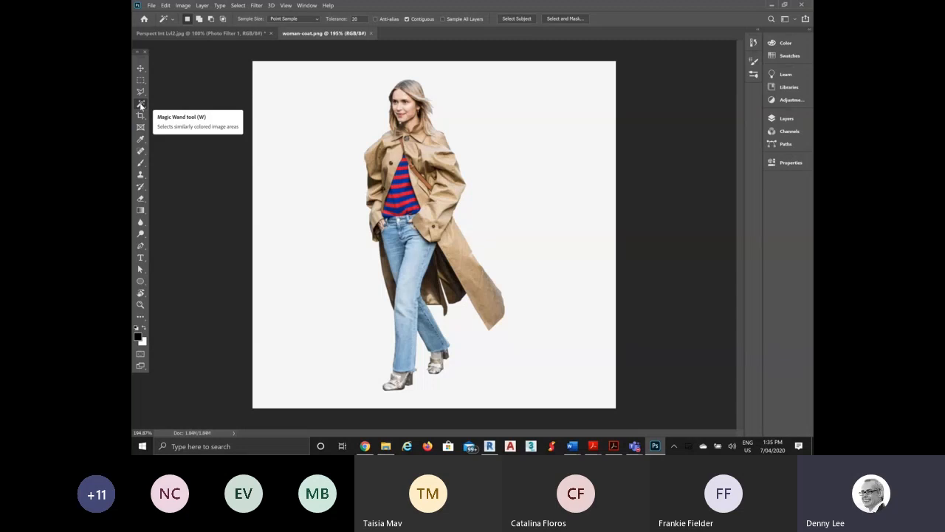
Select the light background around the woman with the Magic Wand at tolerance 32 and Contiguous on
{"action": "left_click", "coordinate": [355, 19]}
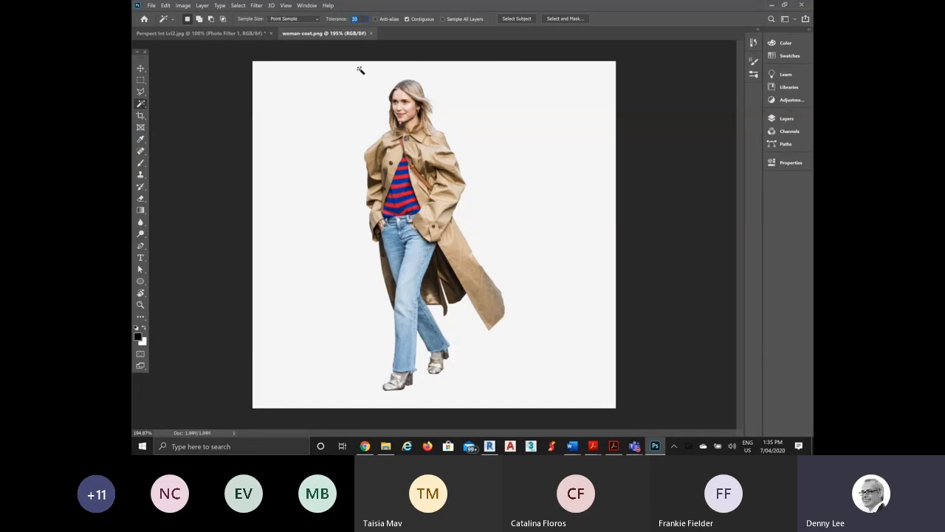
{"action": "type", "text": "3"}
{"action": "left_click", "coordinate": [408, 20]}
{"action": "left_click", "coordinate": [411, 21]}
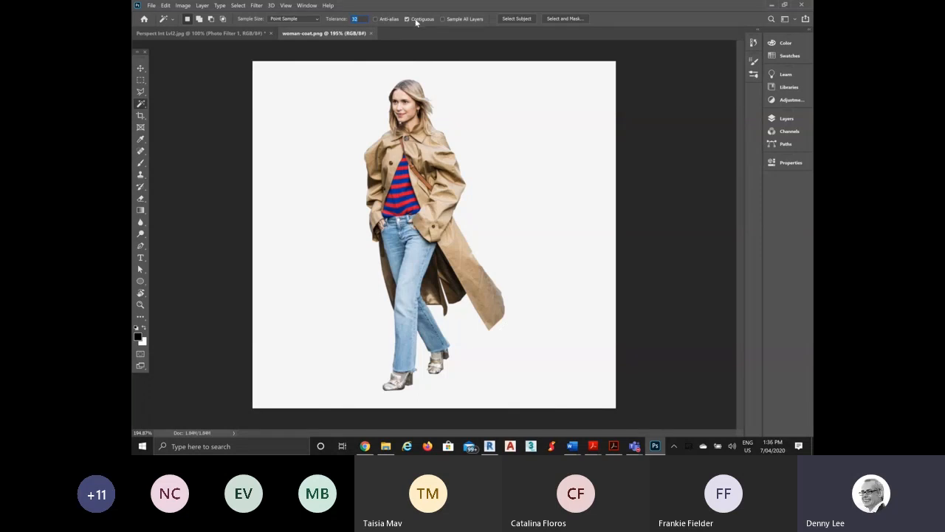
{"action": "left_click", "coordinate": [353, 152]}
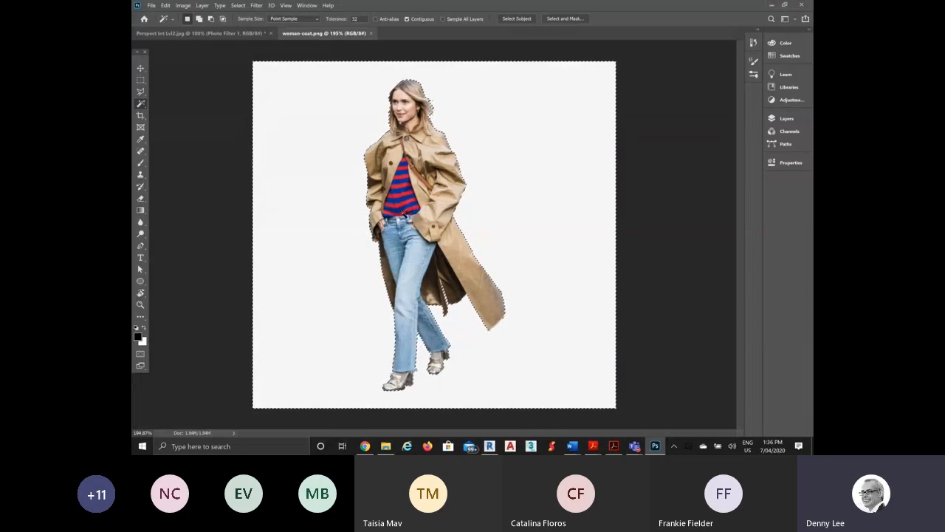
Inspect the white patch under the woman's chin, turn Contiguous off and reselect the background colour across the image
{"action": "scroll", "coordinate": [402, 109], "scroll_direction": "up", "scroll_amount": 9}
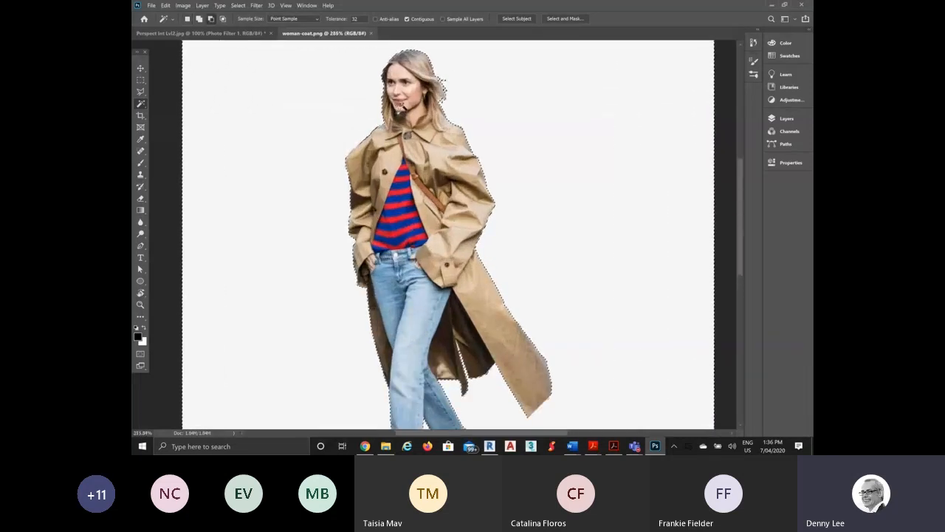
{"action": "scroll", "coordinate": [426, 79], "scroll_direction": "up", "scroll_amount": 10}
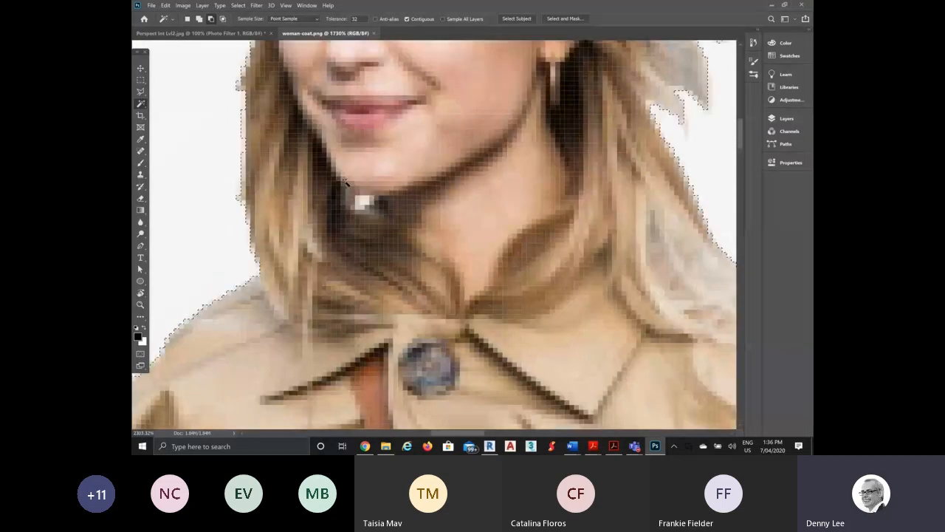
{"action": "scroll", "coordinate": [342, 182], "scroll_direction": "up", "scroll_amount": 2}
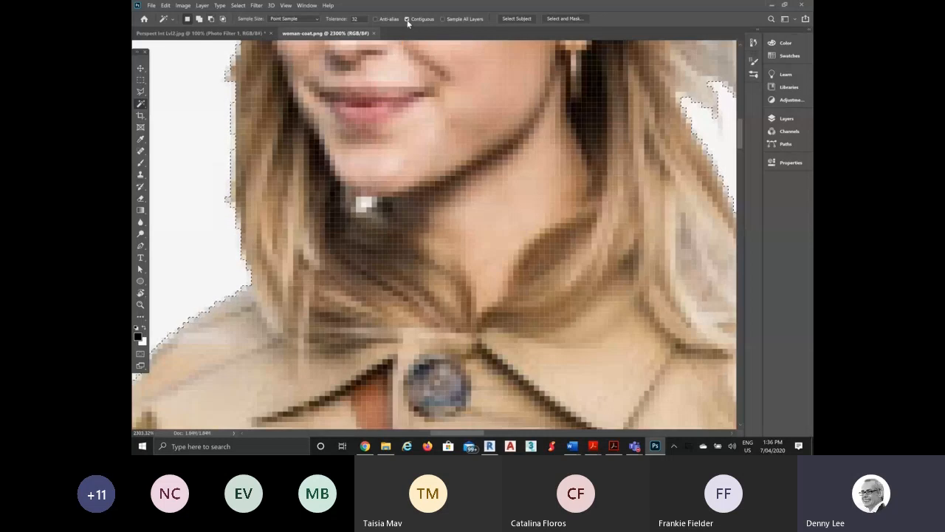
{"action": "scroll", "coordinate": [391, 166], "scroll_direction": "down", "scroll_amount": 3}
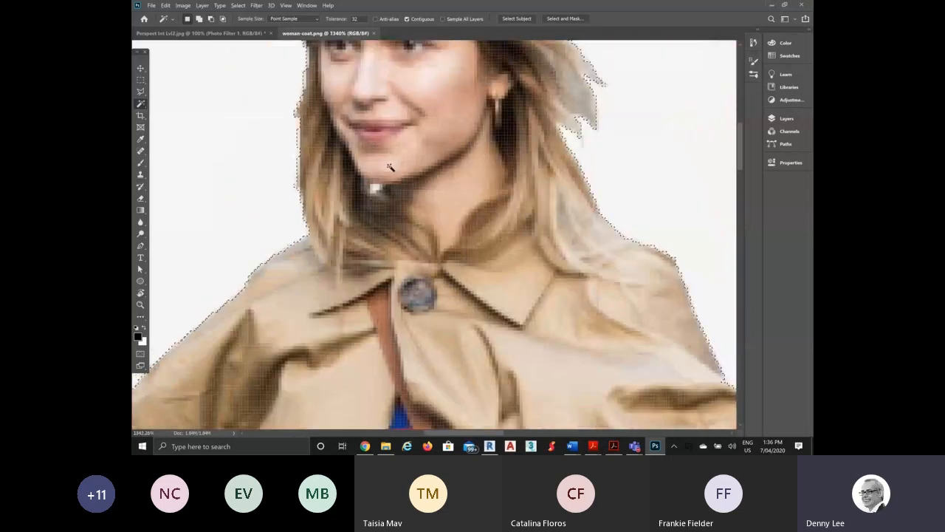
{"action": "scroll", "coordinate": [391, 166], "scroll_direction": "down", "scroll_amount": 1}
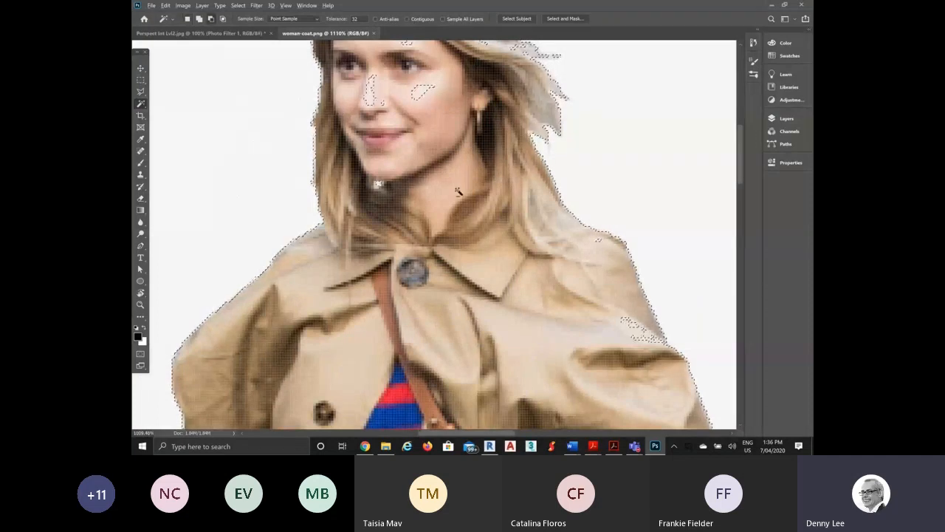
{"action": "scroll", "coordinate": [458, 189], "scroll_direction": "down", "scroll_amount": 2}
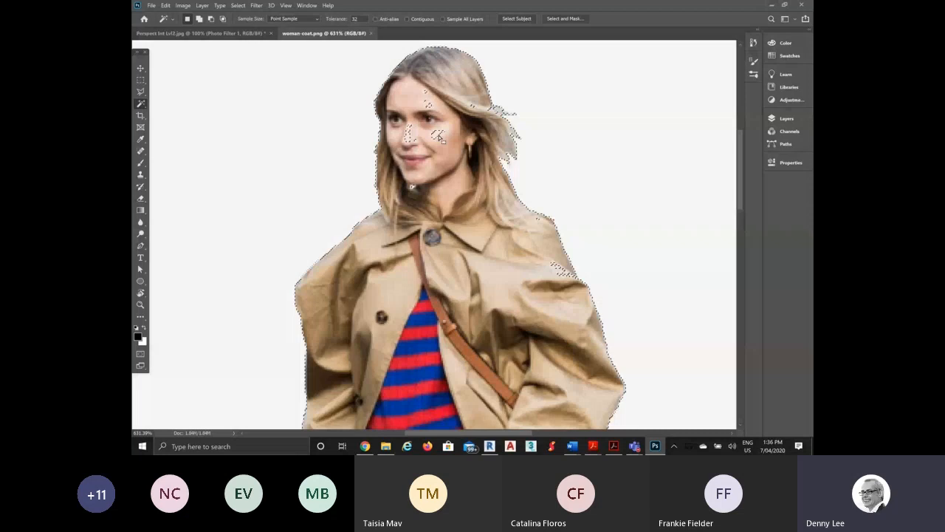
Set the Magic Wand tolerance to 5, clear the current selection and reselect the light background
{"action": "left_click", "coordinate": [347, 22]}
{"action": "type", "text": "5"}
{"action": "key", "text": "Return"}
{"action": "key", "text": "ctrl+d"}
{"action": "left_click", "coordinate": [299, 153]}
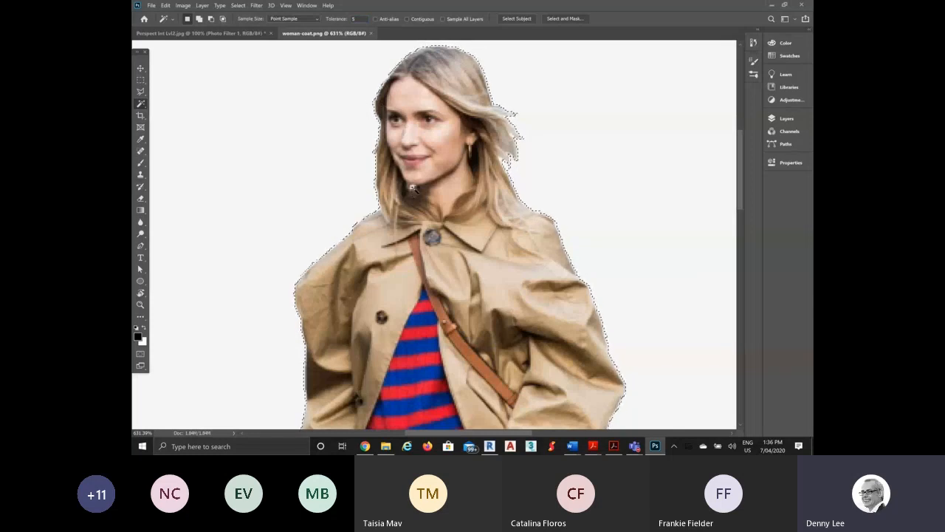
Set the Magic Wand tolerance to 10 and select the light background again
{"action": "left_click", "coordinate": [358, 19]}
{"action": "type", "text": "10"}
{"action": "left_click", "coordinate": [310, 149]}
{"action": "left_click", "coordinate": [311, 150]}
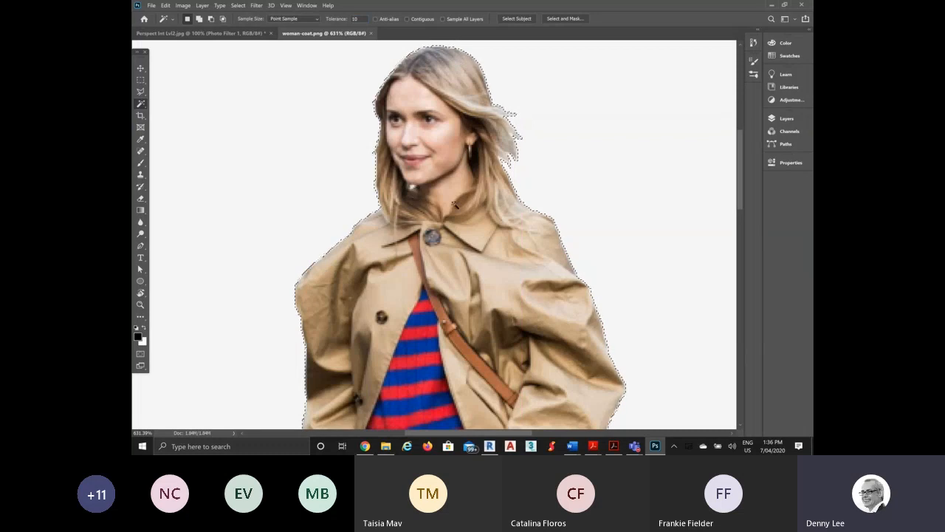
Set the Magic Wand tolerance to 20 and reselect the background, checking the white patch under the chin
{"action": "left_click", "coordinate": [349, 21]}
{"action": "type", "text": "20"}
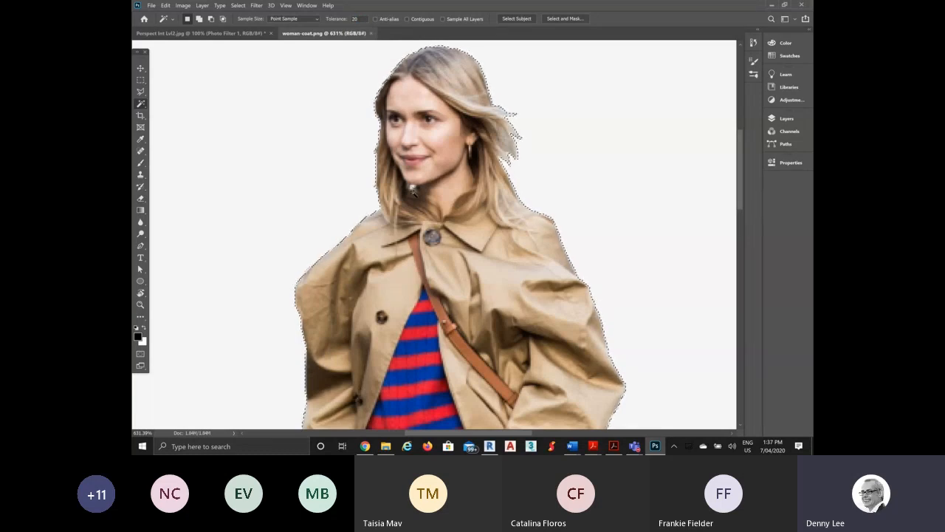
{"action": "scroll", "coordinate": [412, 191], "scroll_direction": "up", "scroll_amount": 3}
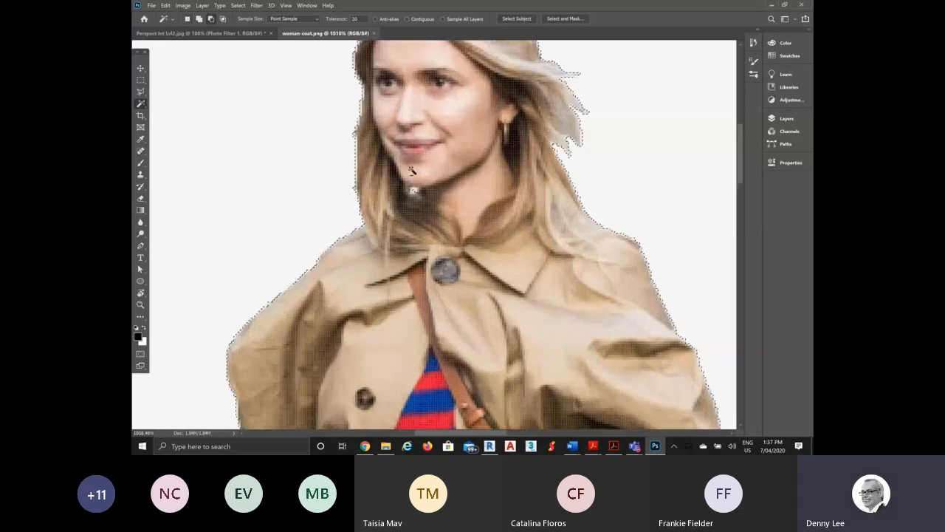
{"action": "scroll", "coordinate": [413, 171], "scroll_direction": "up", "scroll_amount": 5}
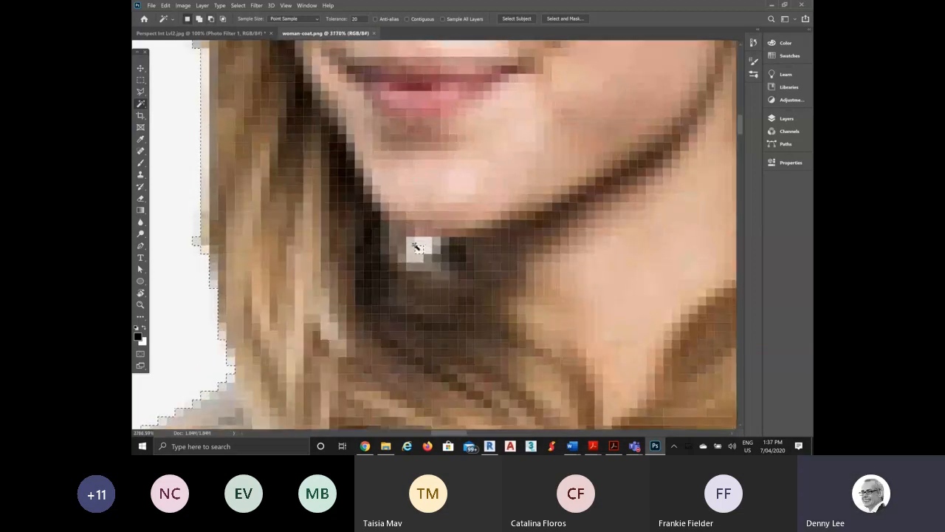
Turn Contiguous back on and add the white patch under the woman's chin to the background selection
{"action": "left_click", "coordinate": [418, 250]}
{"action": "left_click", "coordinate": [422, 246]}
{"action": "left_click", "coordinate": [416, 256], "text": "shift"}
{"action": "scroll", "coordinate": [419, 251], "scroll_direction": "down", "scroll_amount": 2}
{"action": "scroll", "coordinate": [427, 274], "scroll_direction": "down", "scroll_amount": 4}
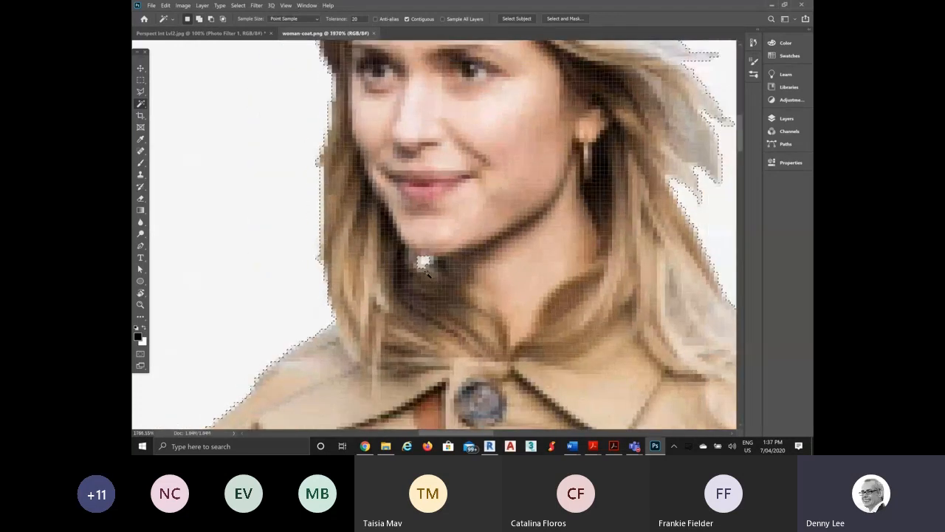
{"action": "scroll", "coordinate": [427, 265], "scroll_direction": "down", "scroll_amount": 5}
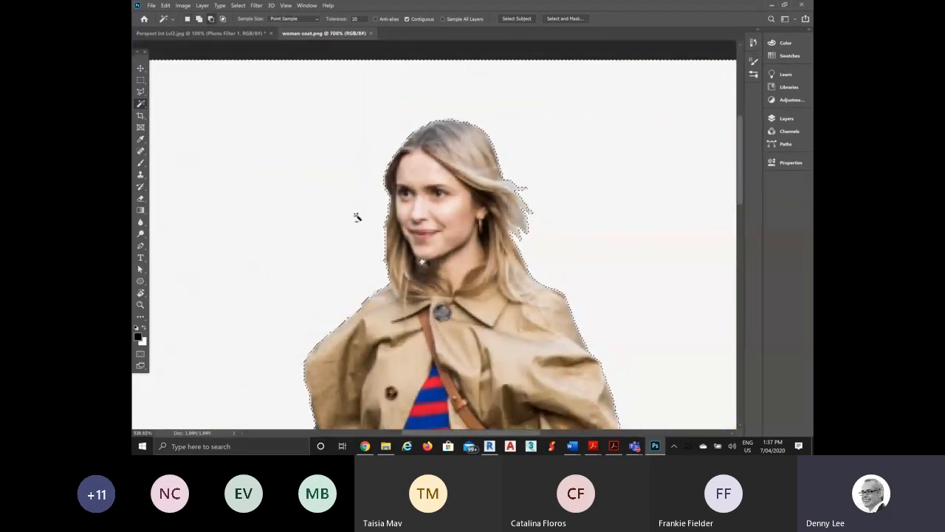
{"action": "scroll", "coordinate": [357, 217], "scroll_direction": "down", "scroll_amount": 2}
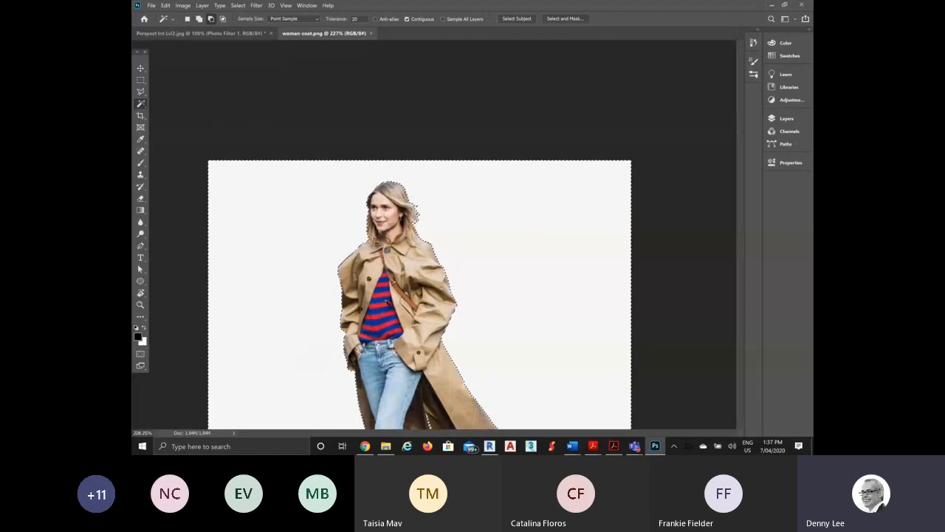
Set the Magic Wand tolerance to 5 and then 10, and subtract a stray selected patch from the woman's front shoe
{"action": "scroll", "coordinate": [395, 300], "scroll_direction": "down", "scroll_amount": 1}
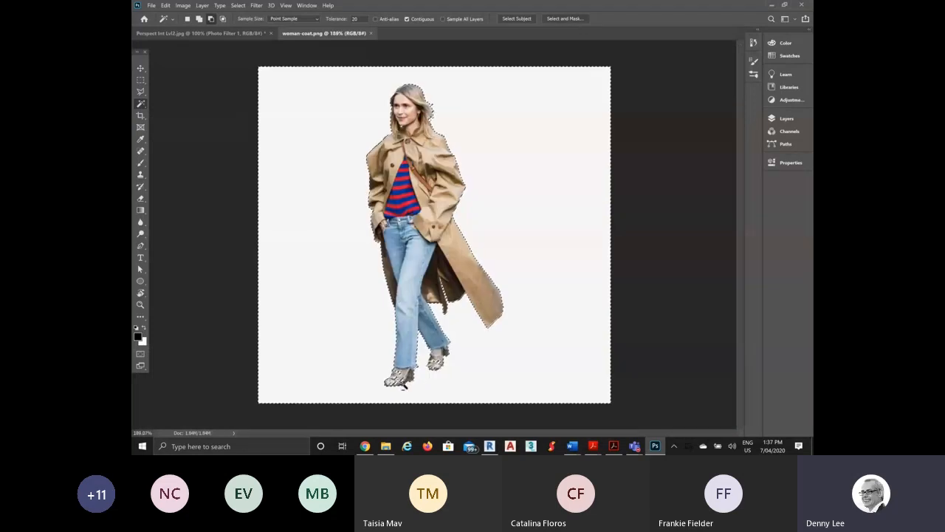
{"action": "scroll", "coordinate": [402, 380], "scroll_direction": "up", "scroll_amount": 2}
{"action": "scroll", "coordinate": [404, 385], "scroll_direction": "up", "scroll_amount": 2}
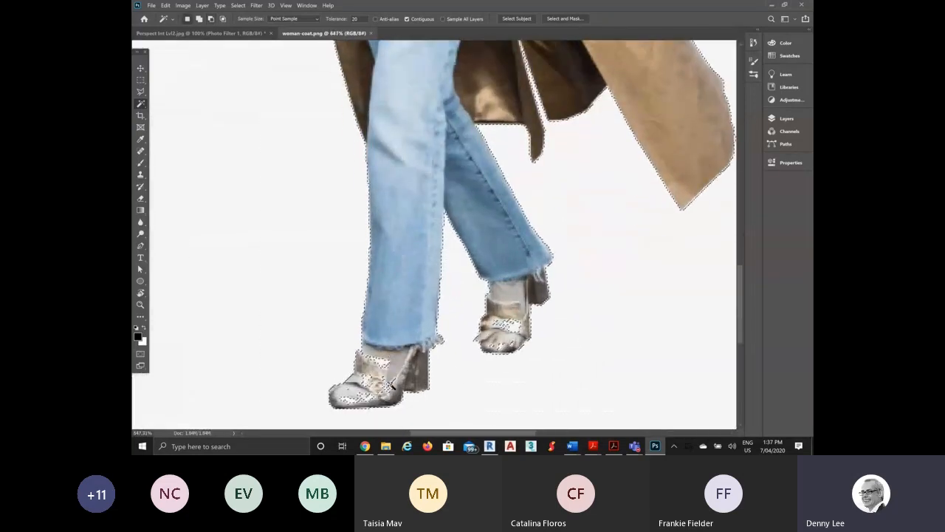
{"action": "scroll", "coordinate": [384, 399], "scroll_direction": "up", "scroll_amount": 1}
{"action": "scroll", "coordinate": [385, 399], "scroll_direction": "up", "scroll_amount": 1}
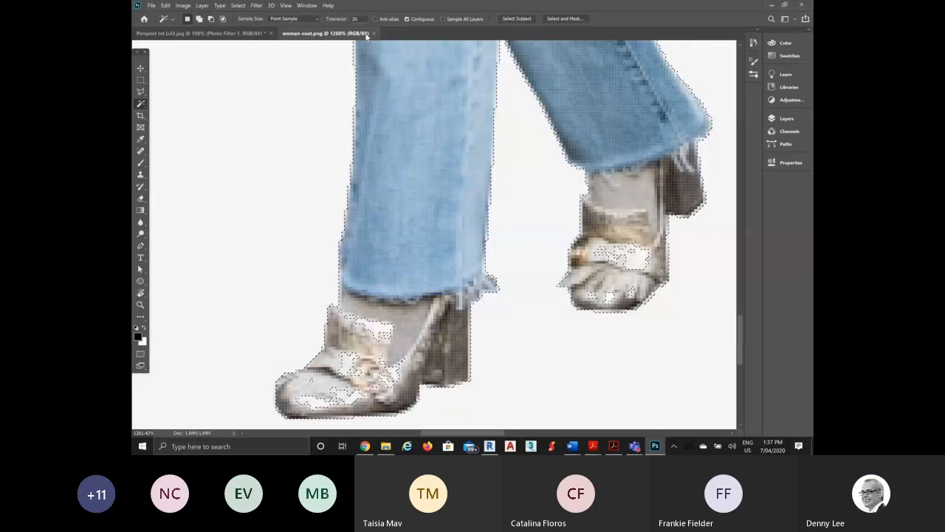
{"action": "double_click", "coordinate": [356, 20]}
{"action": "type", "text": "5"}
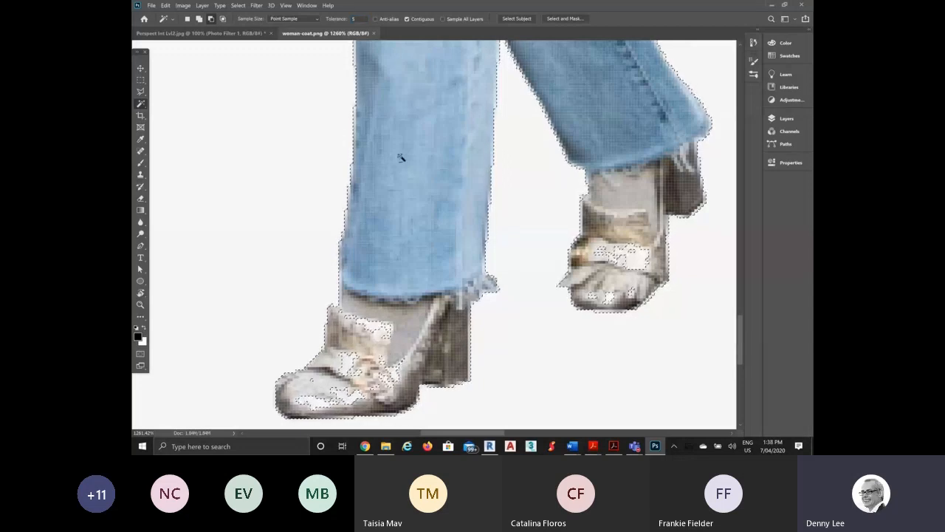
{"action": "left_click", "coordinate": [344, 20]}
{"action": "type", "text": "10"}
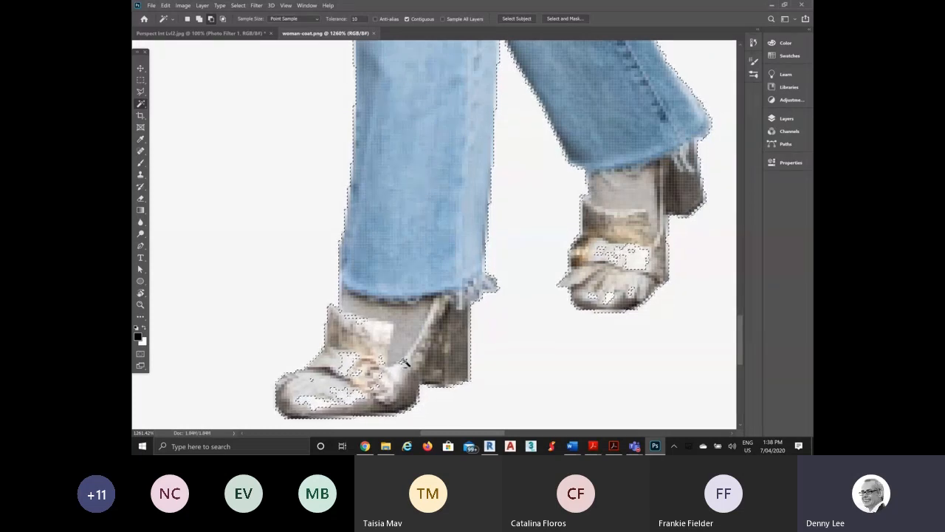
{"action": "left_click", "coordinate": [349, 366]}
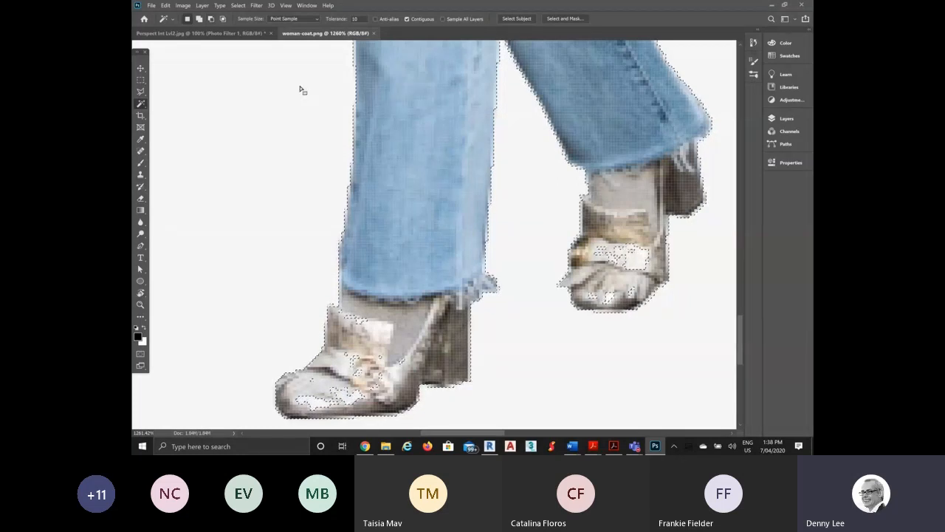
Clear the selection and reselect the light background around the woman with the Magic Wand at tolerance 10
{"action": "left_click", "coordinate": [190, 158]}
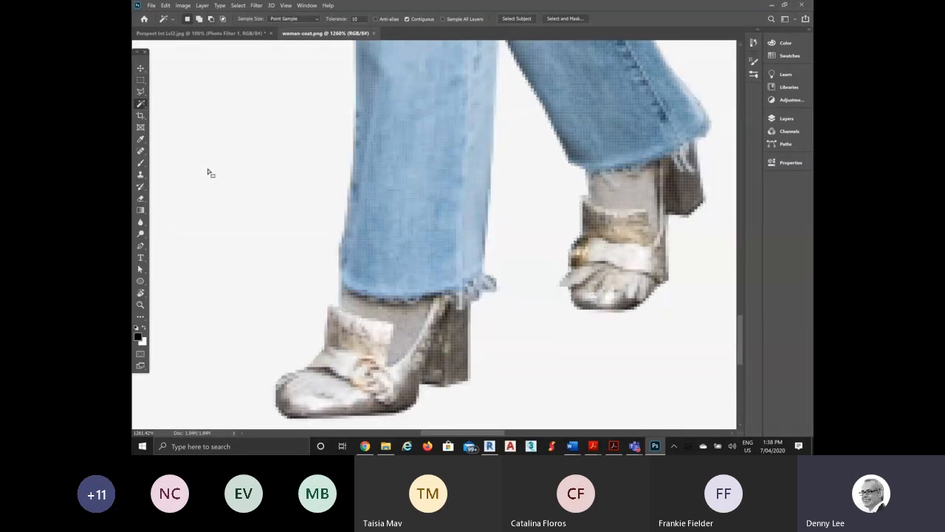
{"action": "left_click", "coordinate": [271, 164]}
{"action": "scroll", "coordinate": [355, 233], "scroll_direction": "down", "scroll_amount": 10}
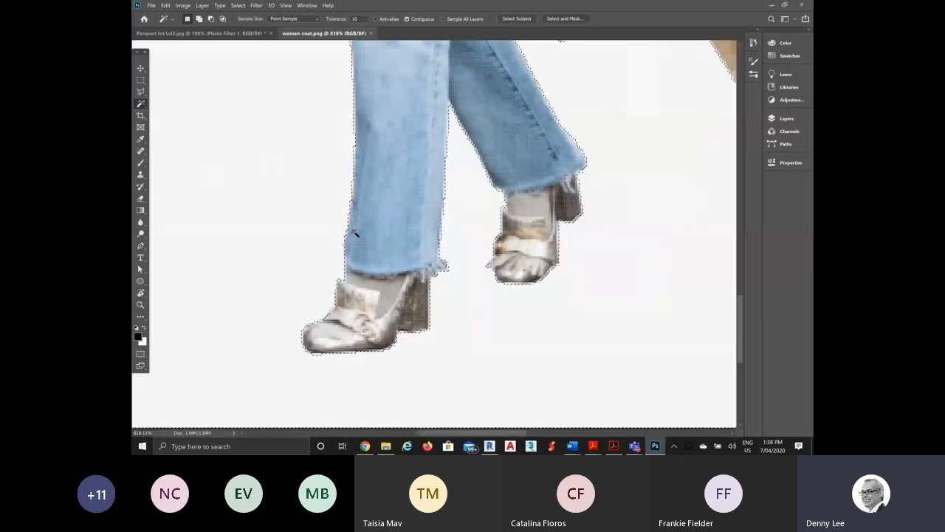
{"action": "scroll", "coordinate": [355, 233], "scroll_direction": "down", "scroll_amount": 2}
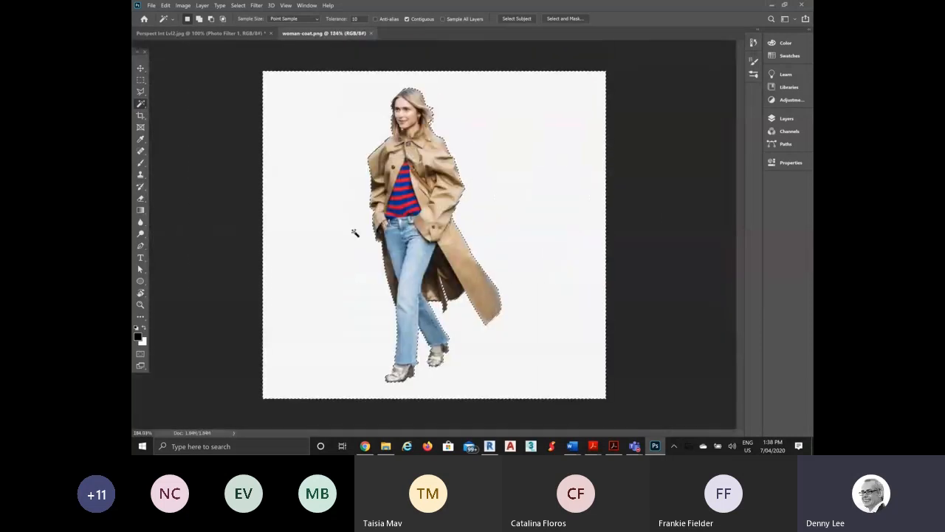
{"action": "scroll", "coordinate": [355, 232], "scroll_direction": "up", "scroll_amount": 1}
{"action": "key", "text": "ctrl+d"}
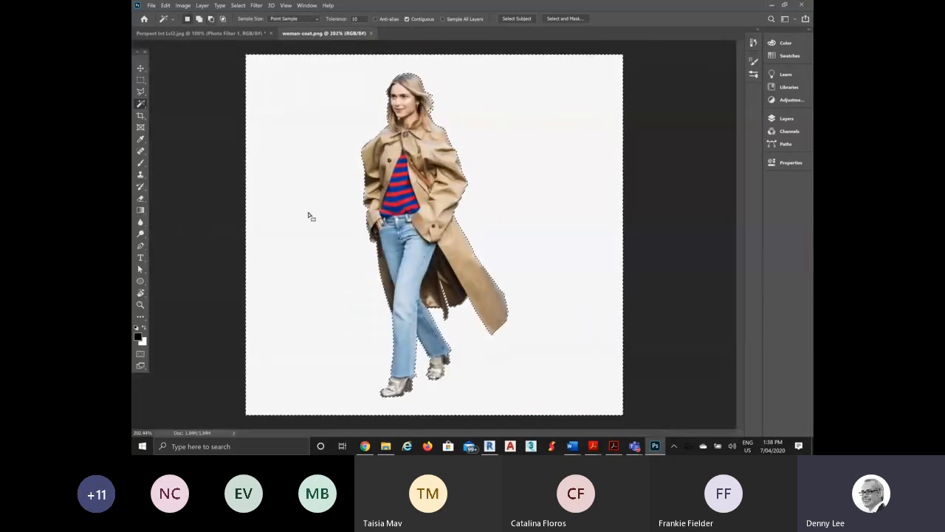
{"action": "left_click", "coordinate": [326, 214]}
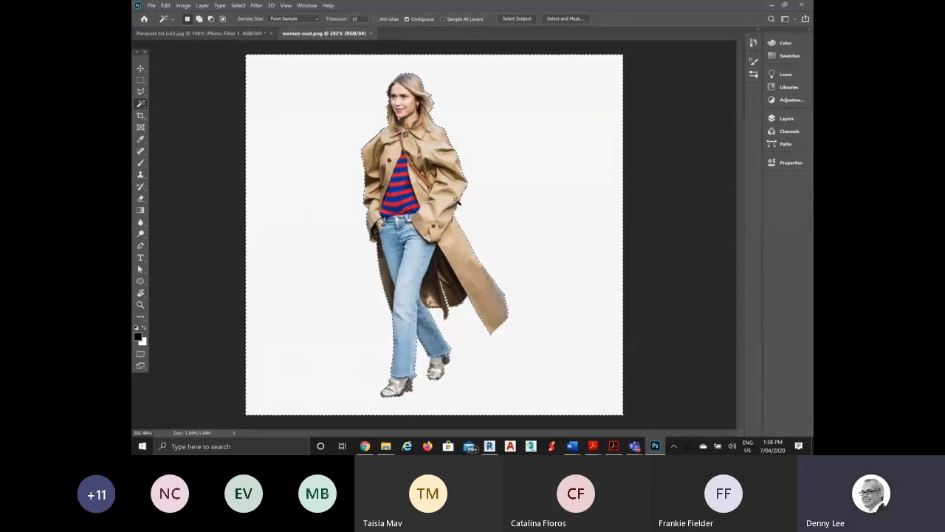
Add the small white patch under the woman's chin to the background selection
{"action": "scroll", "coordinate": [400, 118], "scroll_direction": "up", "scroll_amount": 6}
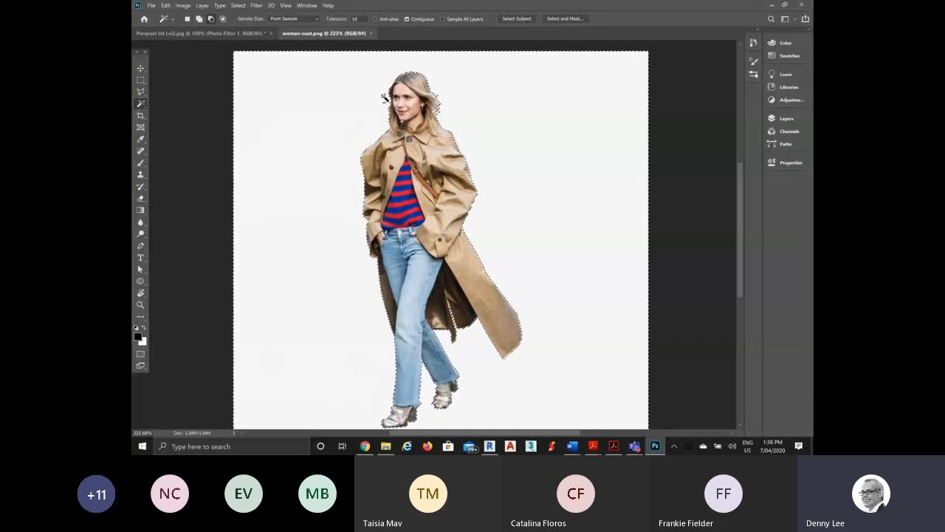
{"action": "scroll", "coordinate": [405, 131], "scroll_direction": "up", "scroll_amount": 6}
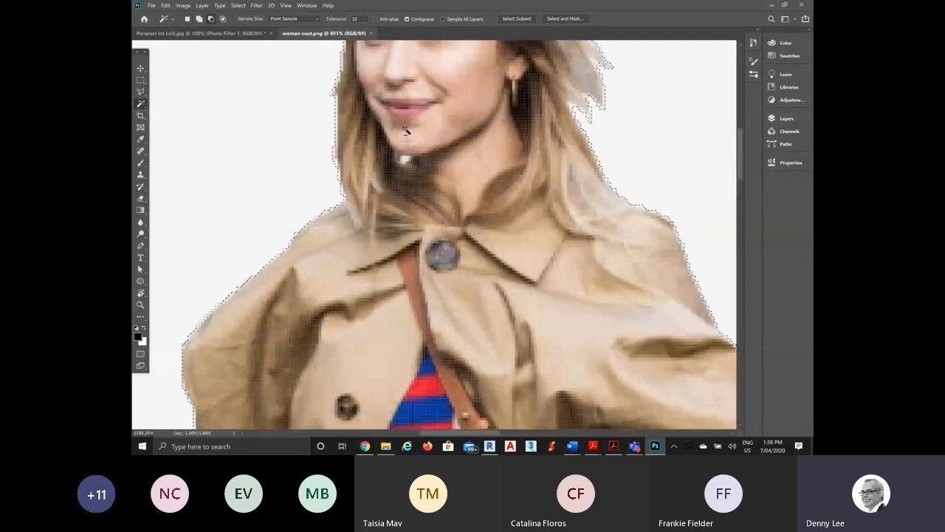
{"action": "scroll", "coordinate": [399, 184], "scroll_direction": "up", "scroll_amount": 3}
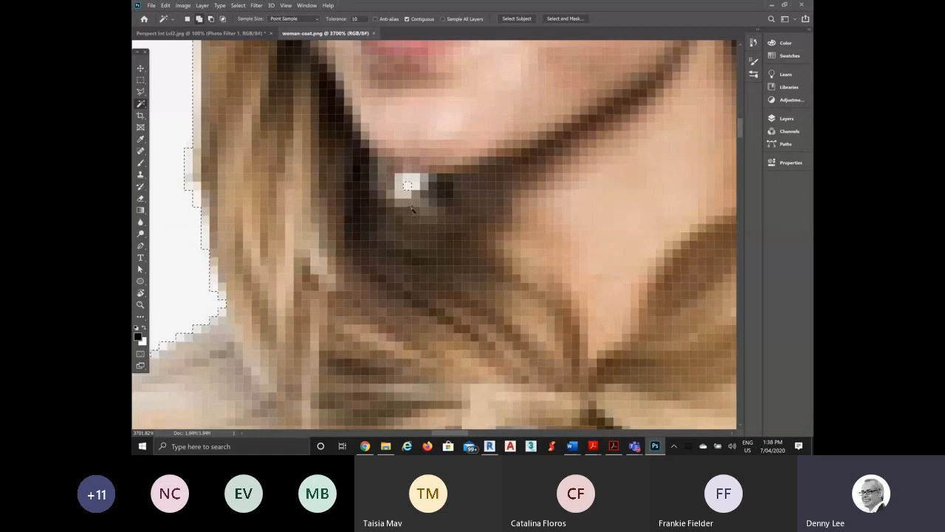
{"action": "left_click", "coordinate": [410, 186]}
{"action": "left_click", "coordinate": [404, 191]}
{"action": "scroll", "coordinate": [468, 256], "scroll_direction": "down", "scroll_amount": 1}
{"action": "scroll", "coordinate": [468, 256], "scroll_direction": "down", "scroll_amount": 10}
{"action": "scroll", "coordinate": [458, 243], "scroll_direction": "down", "scroll_amount": 6}
{"action": "scroll", "coordinate": [458, 242], "scroll_direction": "down", "scroll_amount": 2}
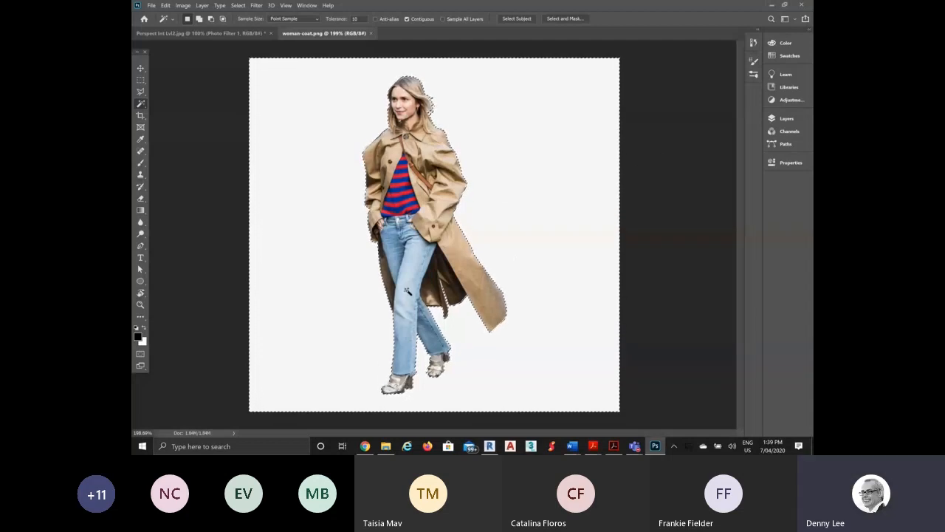
Duplicate the Background layer and hide the original
{"action": "left_click", "coordinate": [778, 119]}
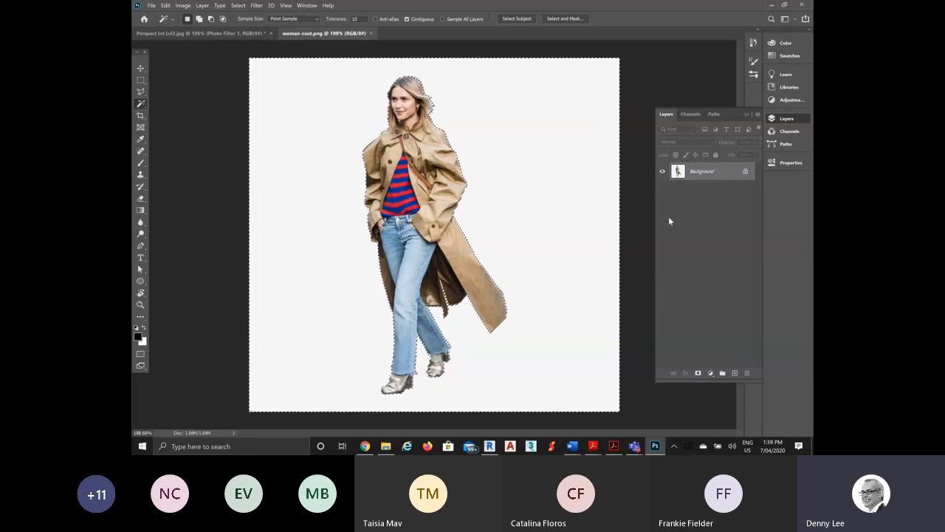
{"action": "left_click_drag", "start_coordinate": [727, 171], "coordinate": [735, 373]}
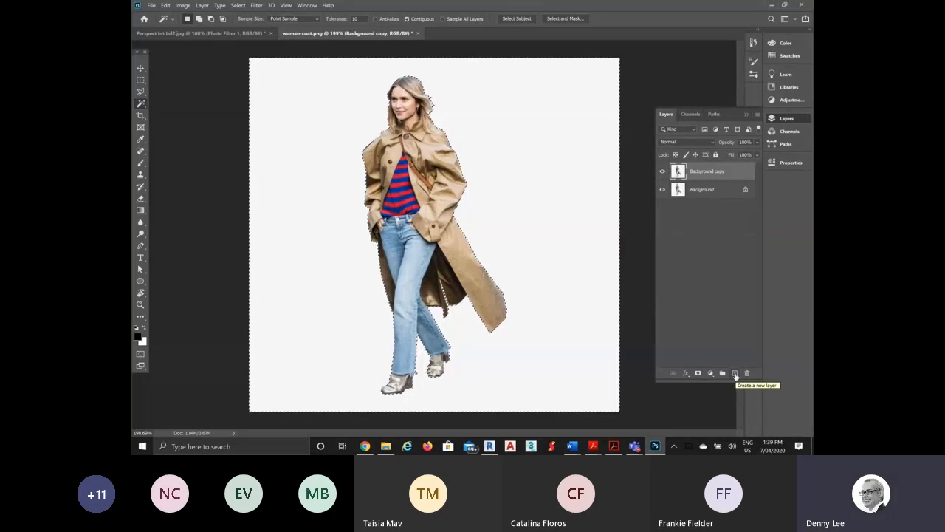
{"action": "left_click", "coordinate": [663, 190]}
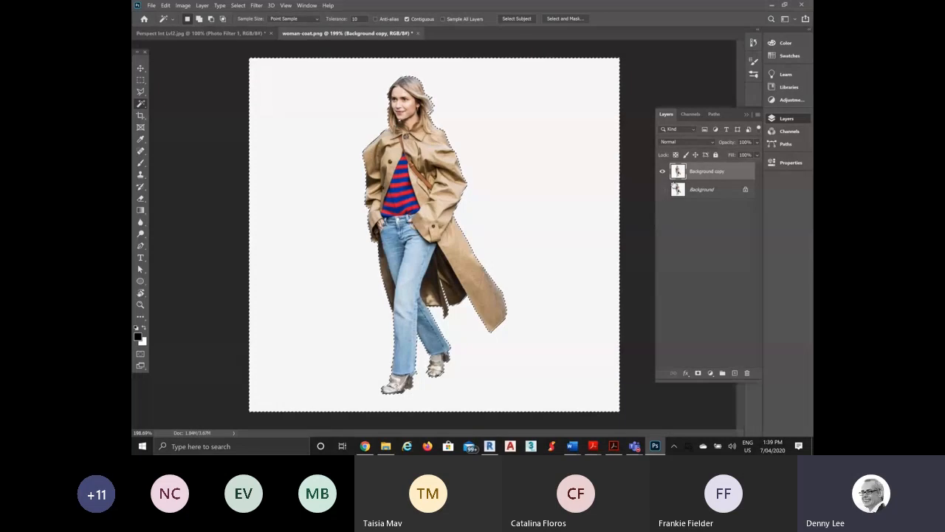
Clear the selected light background from the Background copy layer and deselect
{"action": "left_click", "coordinate": [165, 6]}
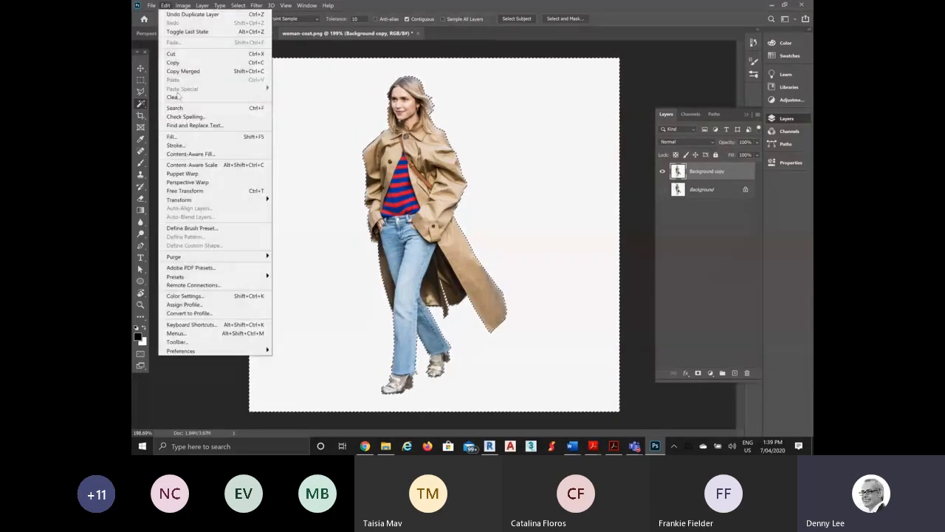
{"action": "left_click", "coordinate": [175, 97]}
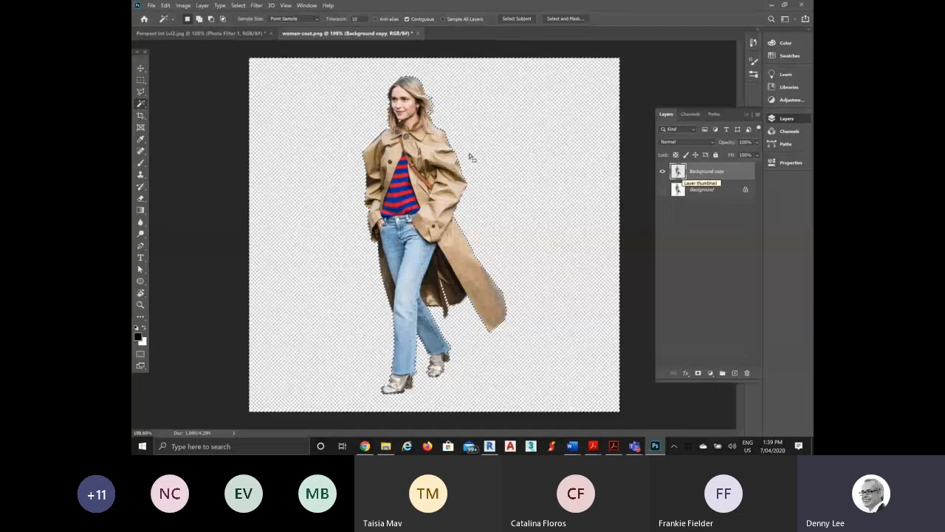
{"action": "left_click", "coordinate": [140, 68]}
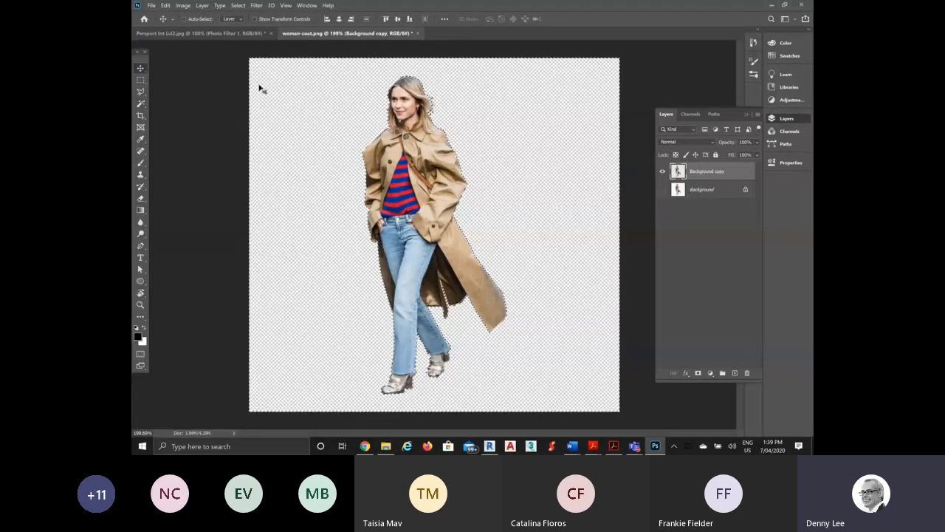
{"action": "left_click", "coordinate": [237, 5]}
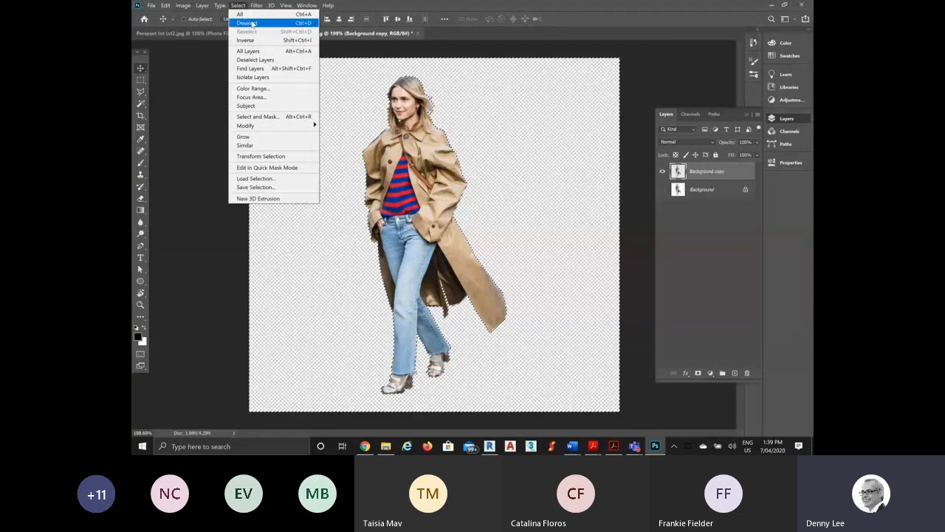
{"action": "left_click", "coordinate": [248, 23]}
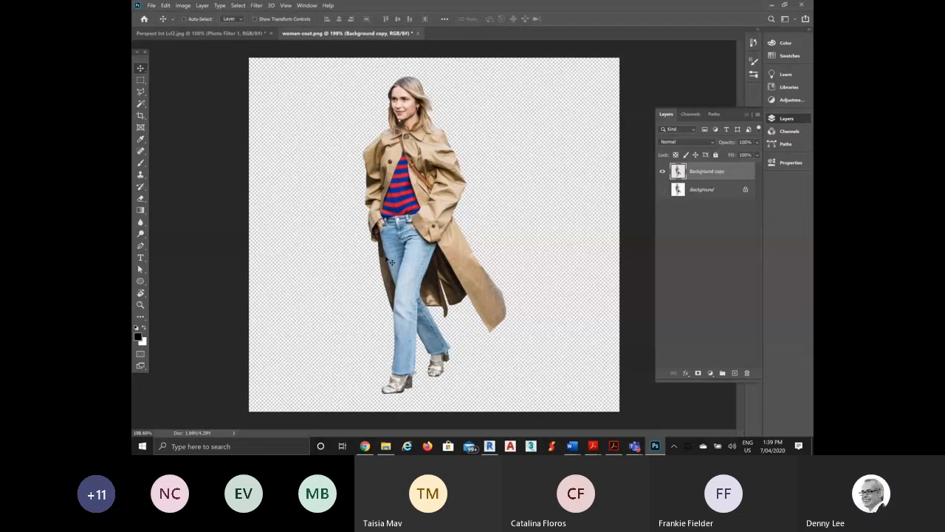
Examine the cutout's edges around the hair, shoulders and shoes, and collapse the layer list
{"action": "scroll", "coordinate": [399, 140], "scroll_direction": "up", "scroll_amount": 10}
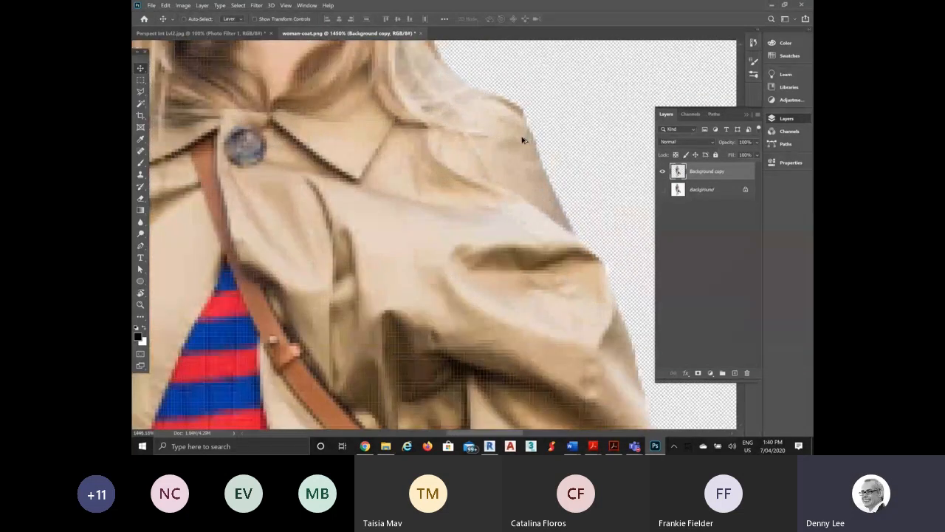
{"action": "scroll", "coordinate": [522, 139], "scroll_direction": "down", "scroll_amount": 3}
{"action": "scroll", "coordinate": [266, 133], "scroll_direction": "up", "scroll_amount": 5}
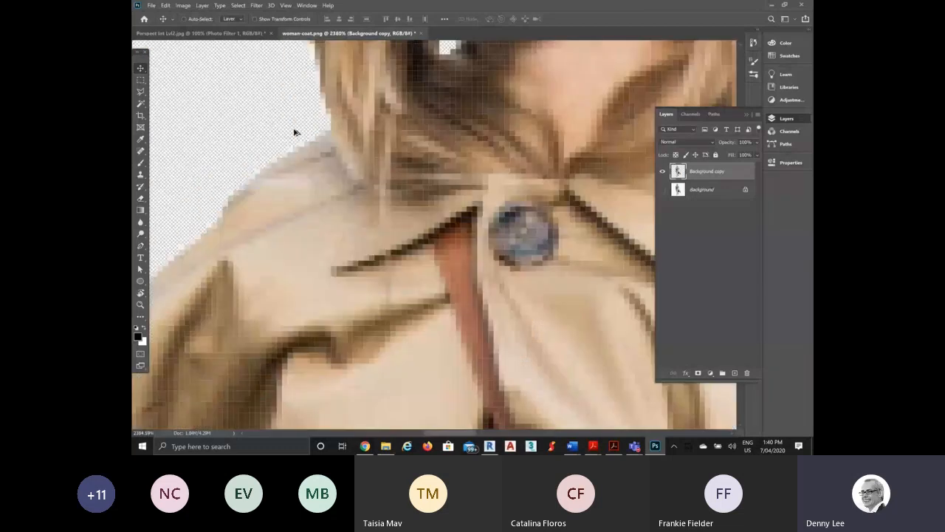
{"action": "scroll", "coordinate": [294, 133], "scroll_direction": "down", "scroll_amount": 14}
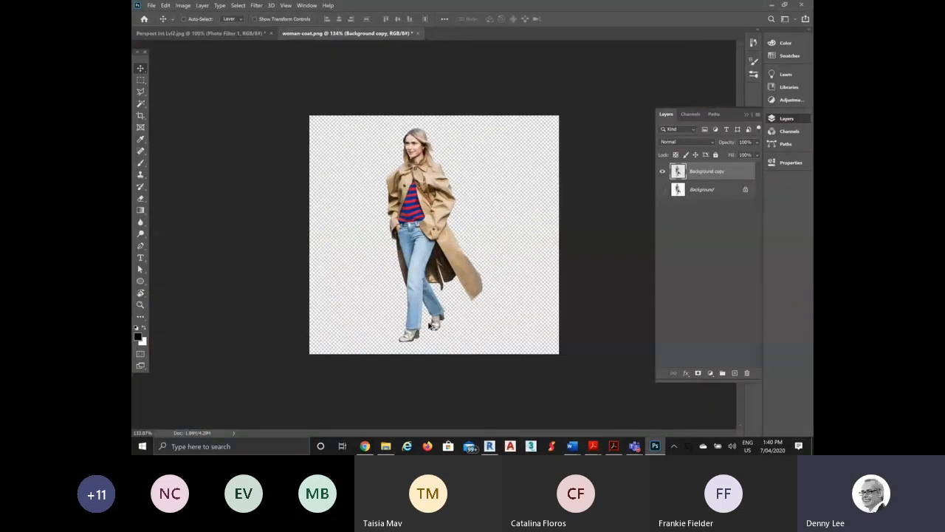
{"action": "scroll", "coordinate": [417, 340], "scroll_direction": "up", "scroll_amount": 3}
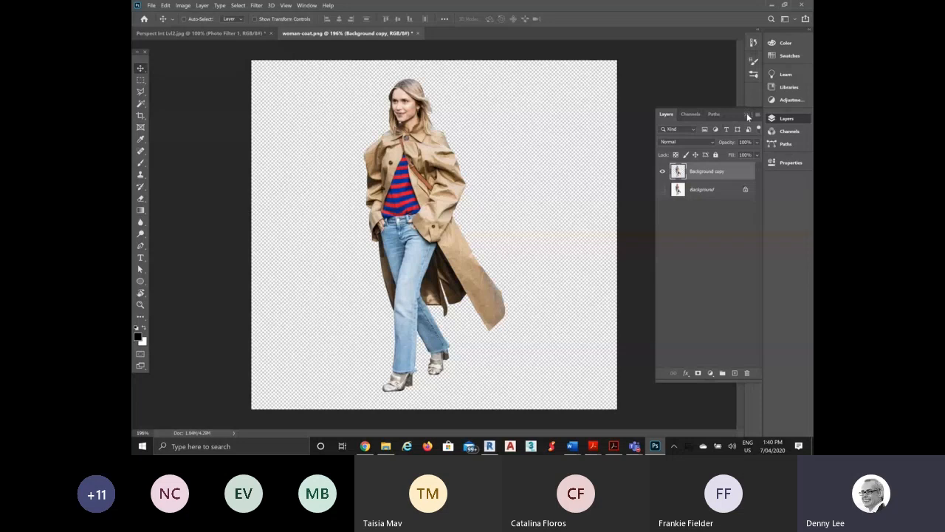
{"action": "left_click", "coordinate": [748, 117]}
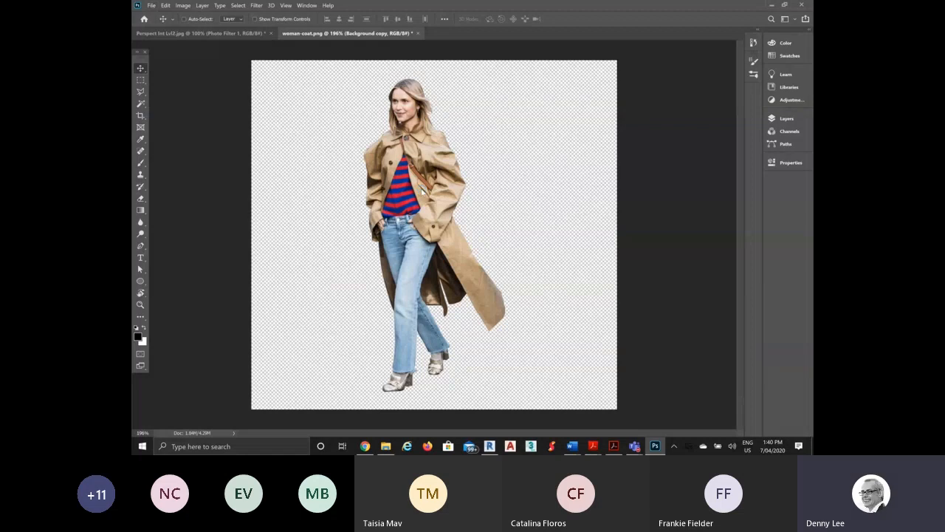
Start saving woman-coat as a separate Photoshop file and browse the Documents folder for a location
{"action": "key", "text": "ctrl+shift+s"}
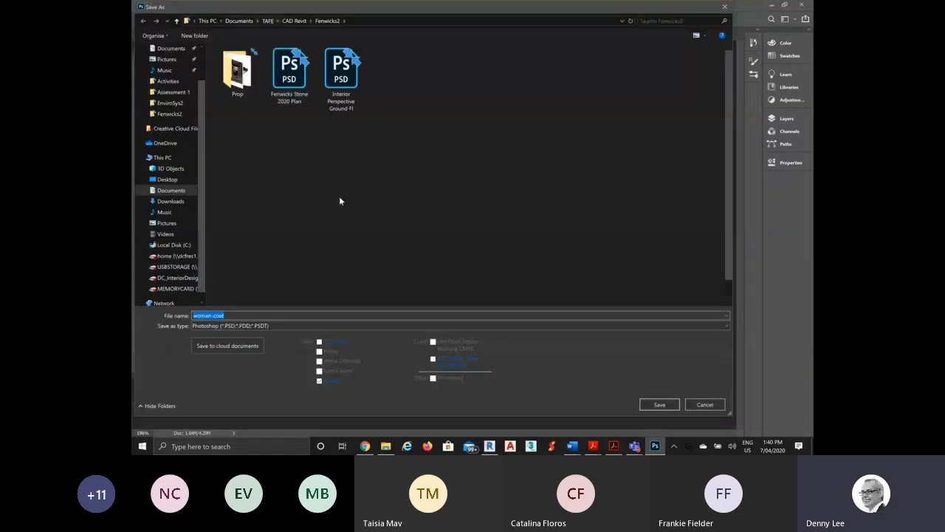
{"action": "left_click", "coordinate": [233, 22]}
{"action": "scroll", "coordinate": [325, 229], "scroll_direction": "down", "scroll_amount": 5}
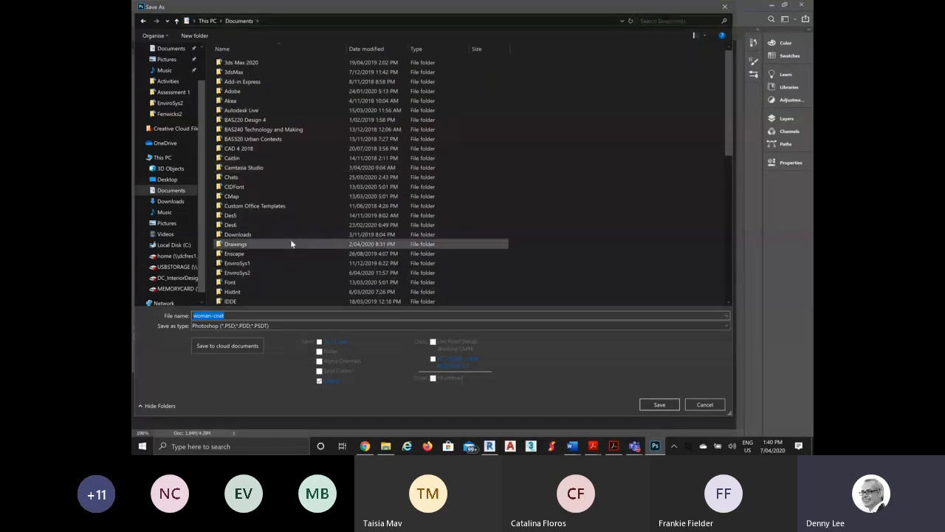
{"action": "scroll", "coordinate": [253, 274], "scroll_direction": "down", "scroll_amount": 2}
{"action": "scroll", "coordinate": [254, 265], "scroll_direction": "down", "scroll_amount": 6}
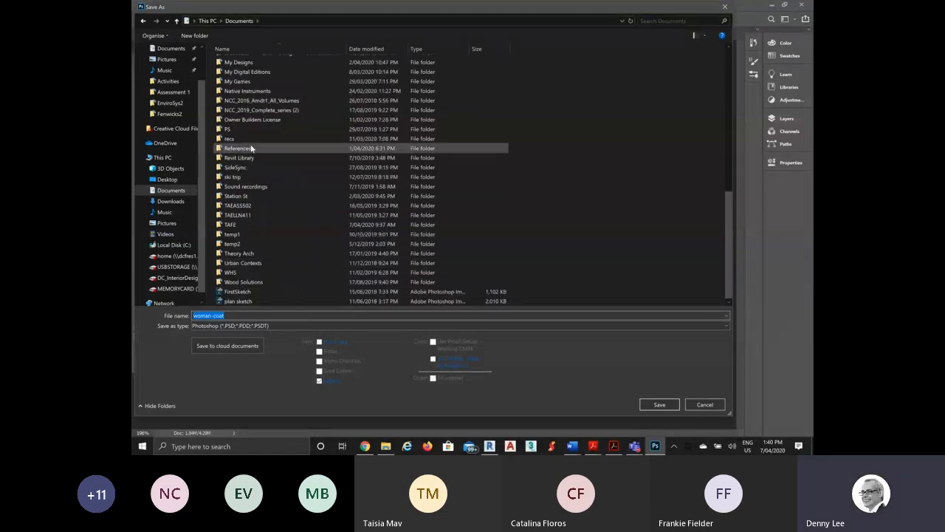
{"action": "scroll", "coordinate": [246, 132], "scroll_direction": "up", "scroll_amount": 4}
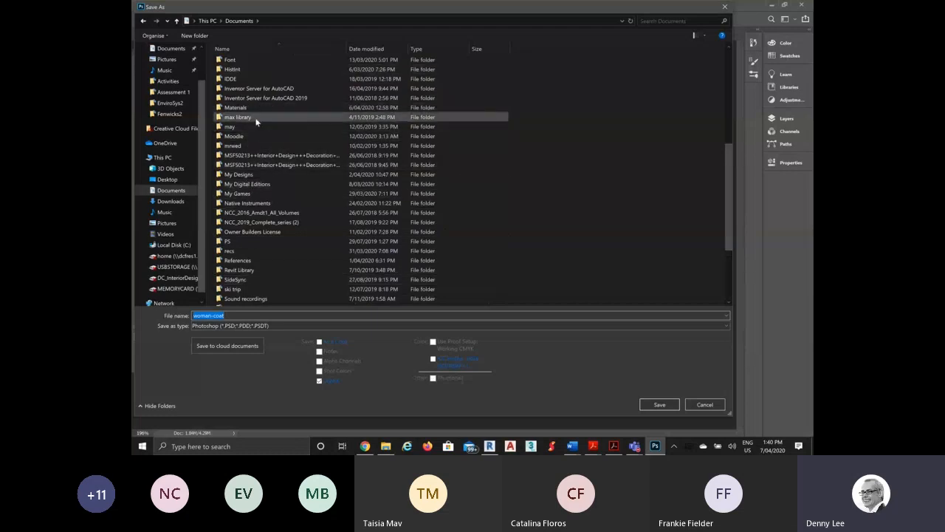
Create a folder named Library in Documents and open it as the save location
{"action": "right_click", "coordinate": [544, 101]}
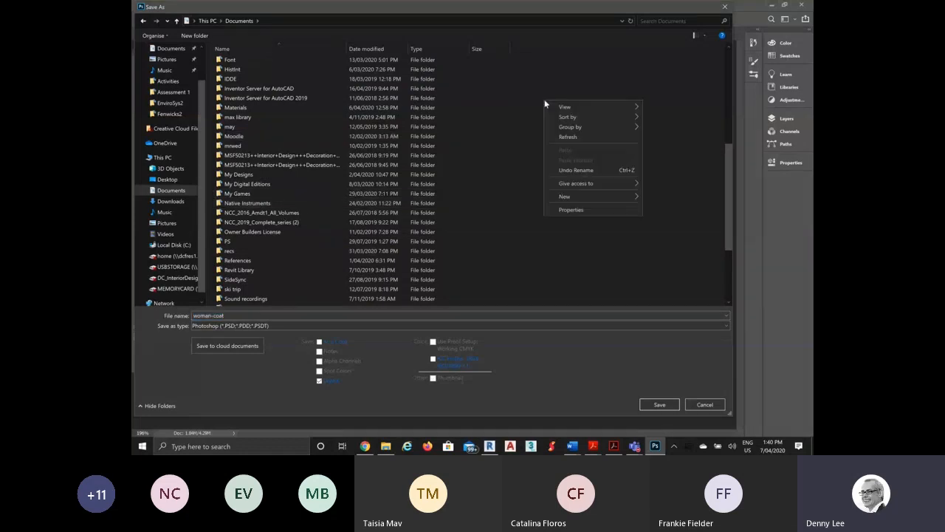
{"action": "mouse_move", "coordinate": [591, 196]}
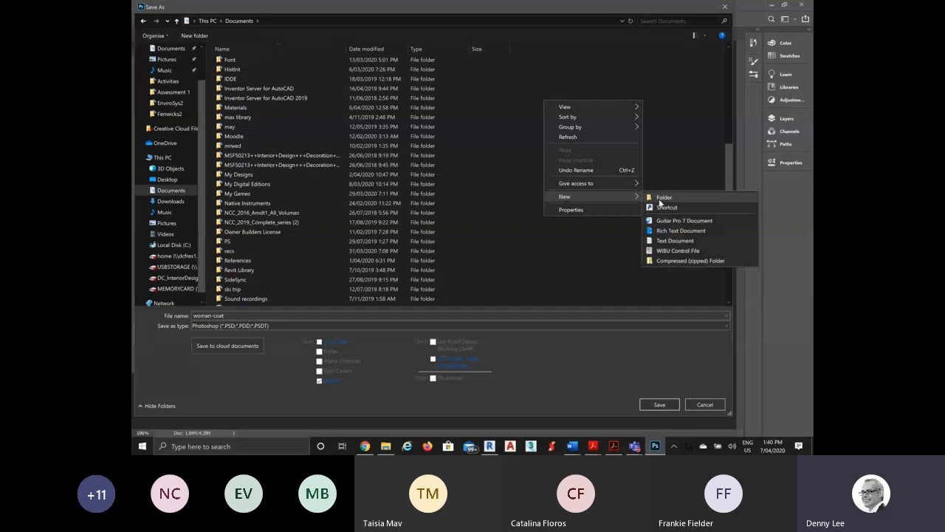
{"action": "left_click", "coordinate": [663, 198]}
{"action": "type", "text": "Librar"}
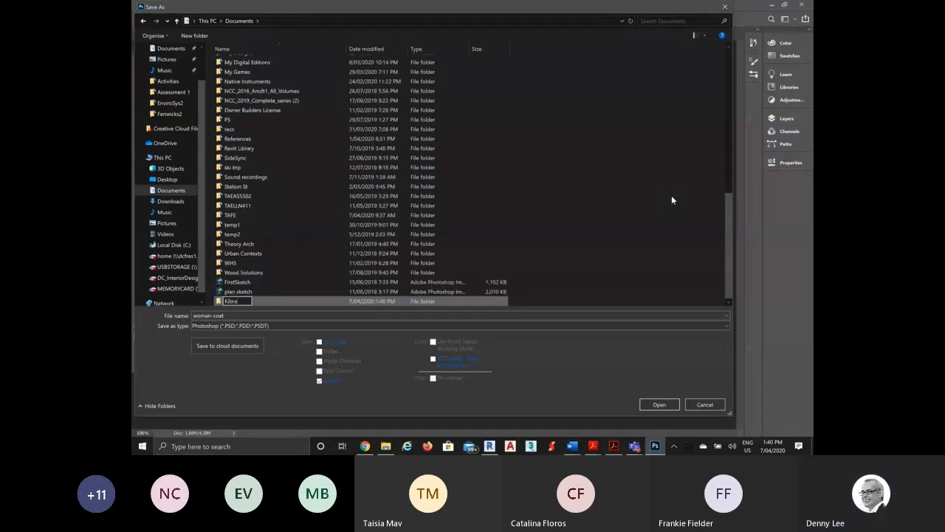
{"action": "key", "text": "BackSpace"}
{"action": "key", "text": "BackSpace"}
{"action": "type", "text": "ary"}
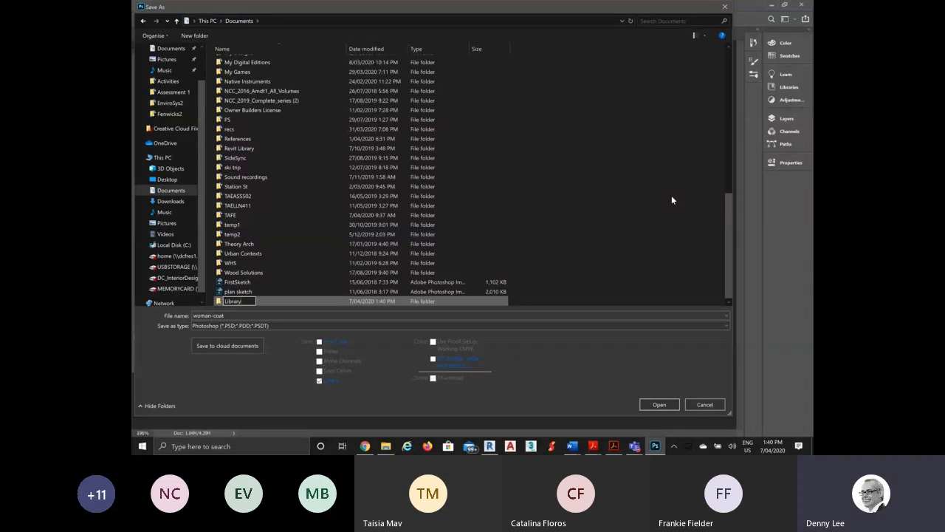
{"action": "key", "text": "Return"}
{"action": "key", "text": "Return"}
Create a People subfolder inside Library and save woman-coat there in Photoshop format
{"action": "right_click", "coordinate": [254, 119]}
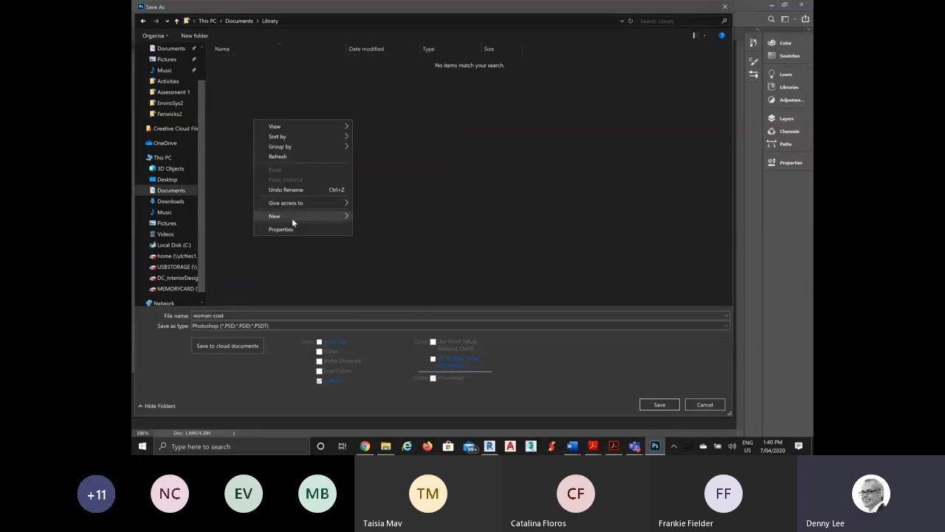
{"action": "left_click", "coordinate": [405, 217]}
{"action": "type", "text": "People"}
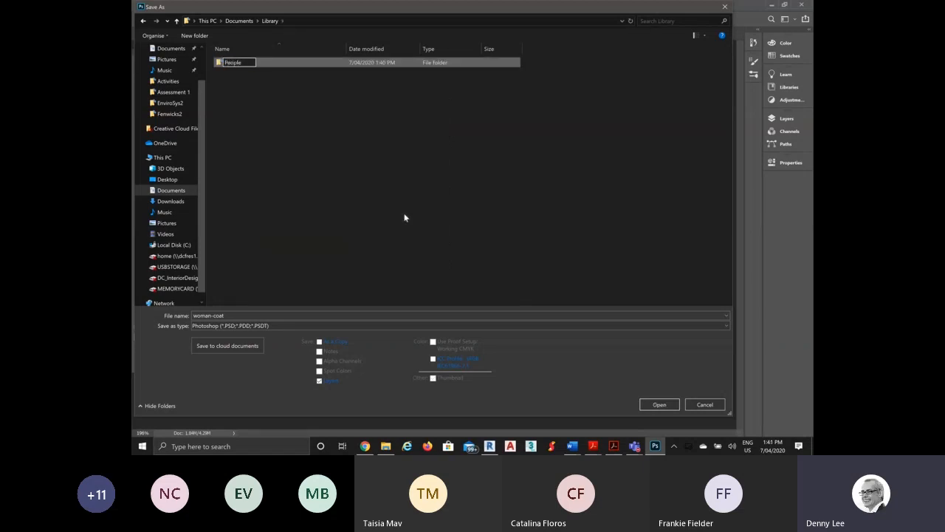
{"action": "key", "text": "Return"}
{"action": "key", "text": "Return"}
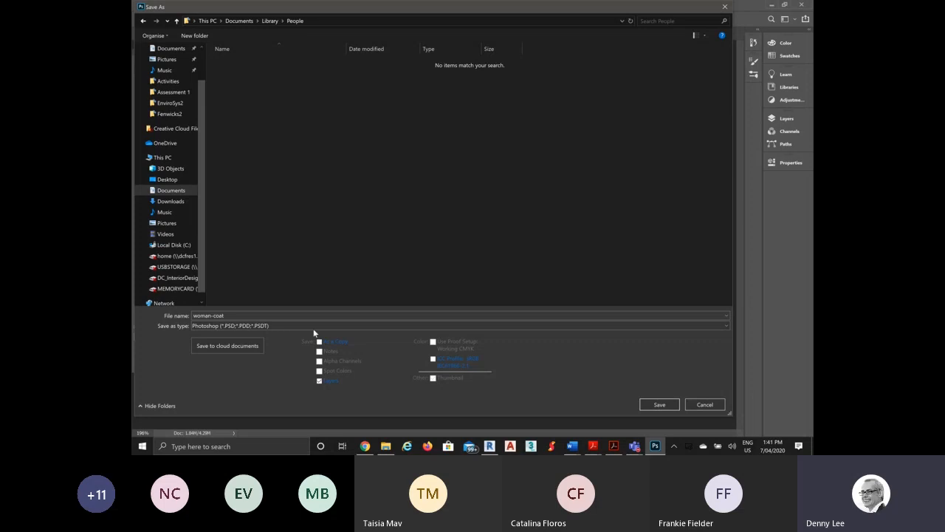
{"action": "left_click", "coordinate": [653, 405]}
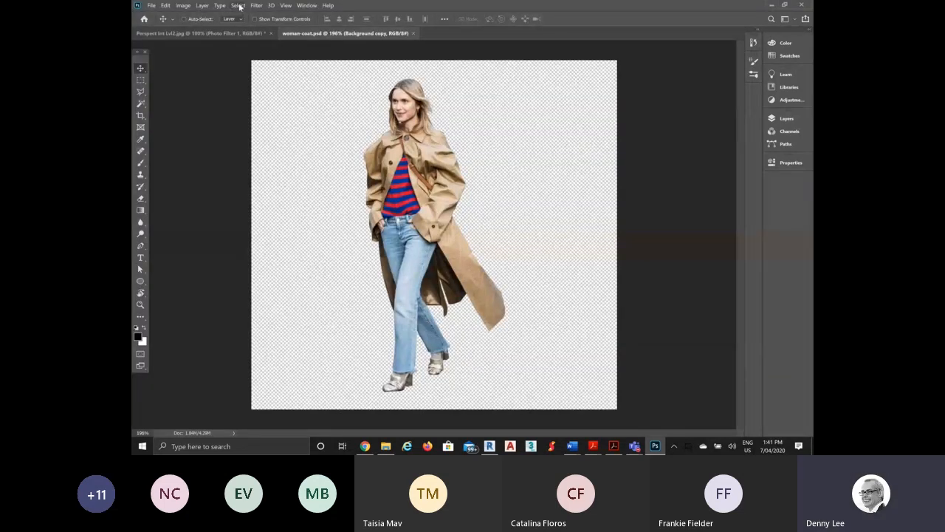
Copy the whole woman cutout with a rectangular marquee and paste it into the Perspect Int Lvl2.jpg render
{"action": "left_click", "coordinate": [141, 79]}
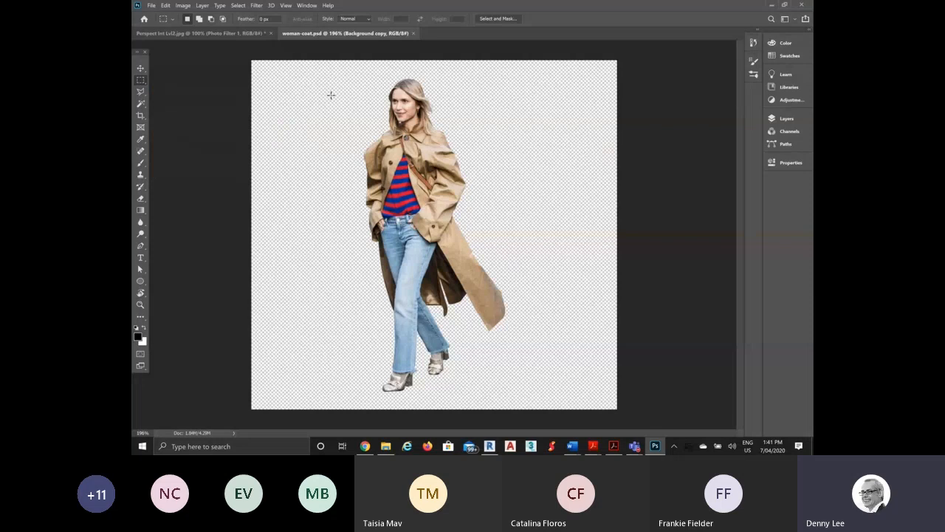
{"action": "left_click_drag", "start_coordinate": [327, 73], "coordinate": [532, 399]}
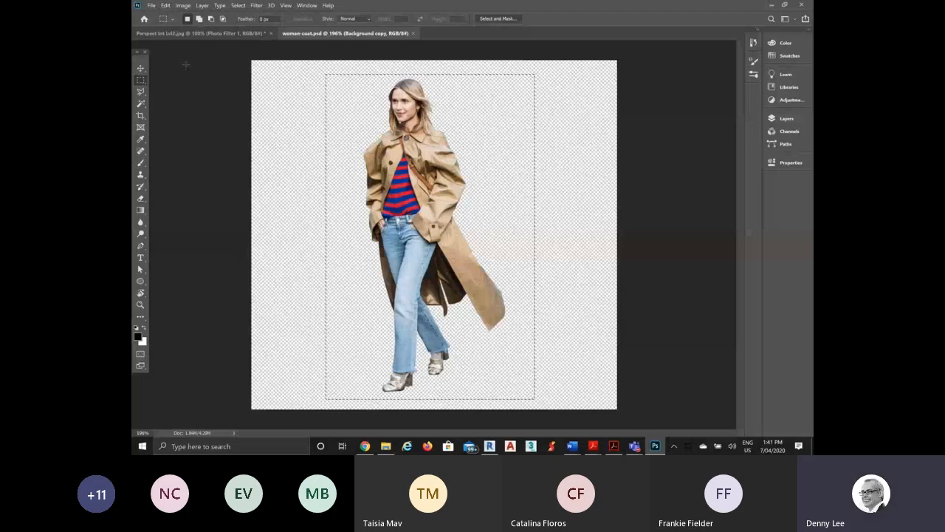
{"action": "left_click", "coordinate": [177, 33]}
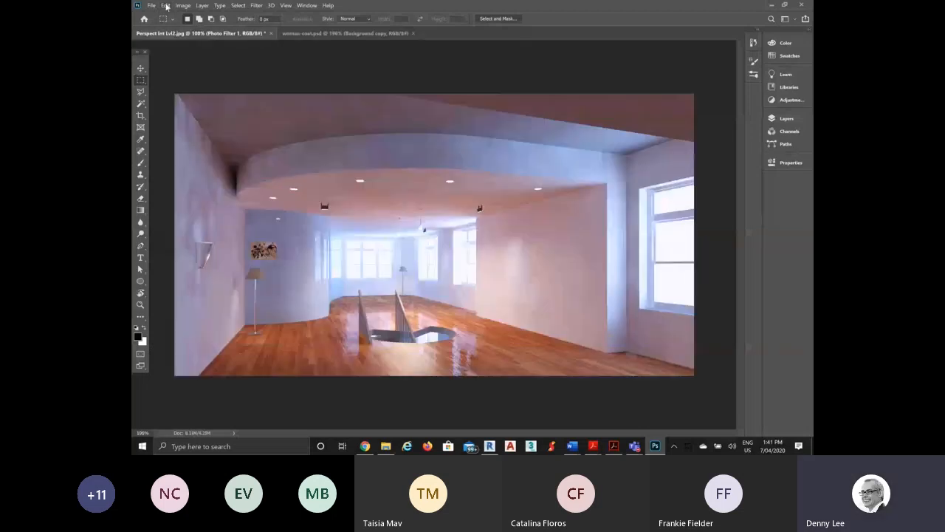
{"action": "key", "text": "ctrl+v"}
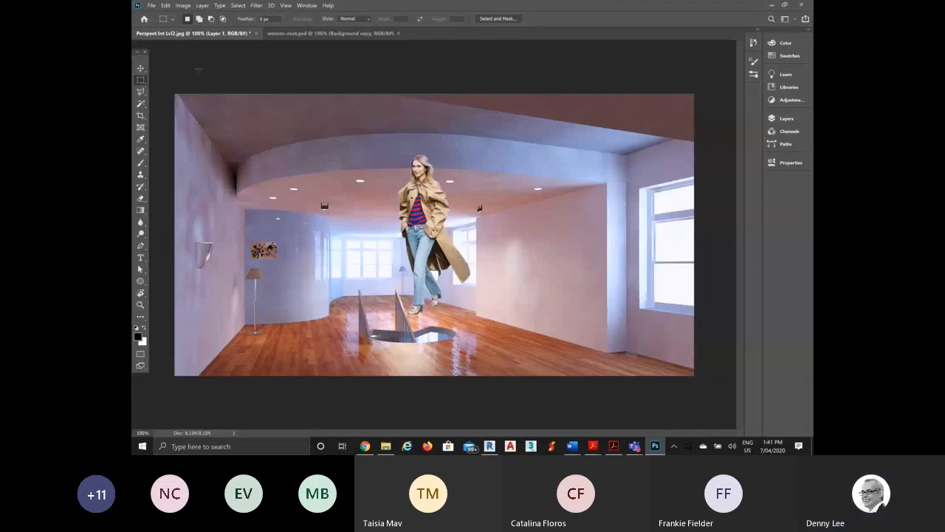
Move the pasted woman onto the timber floor in front of the plain wall to the right of the stair opening
{"action": "left_click", "coordinate": [141, 69]}
{"action": "left_click_drag", "start_coordinate": [433, 188], "coordinate": [518, 235]}
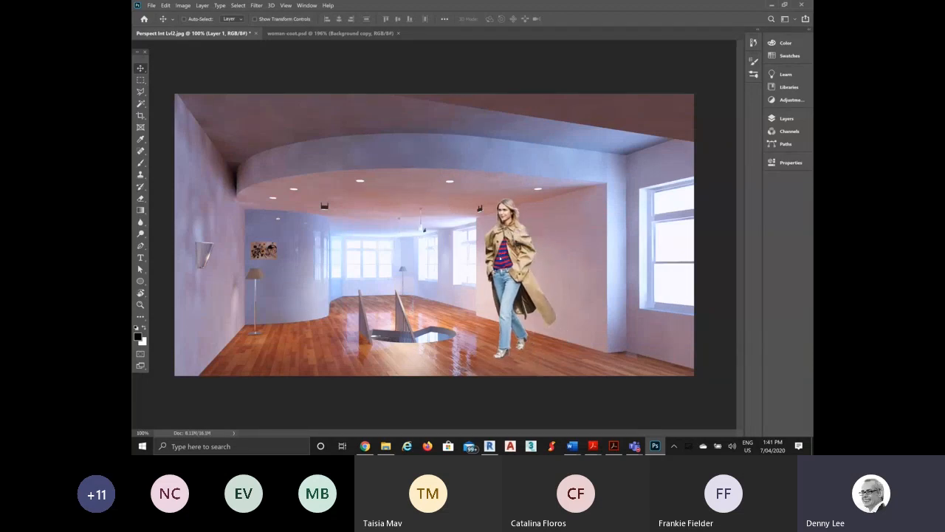
{"action": "left_click", "coordinate": [501, 258]}
{"action": "left_click_drag", "start_coordinate": [511, 235], "coordinate": [526, 235]}
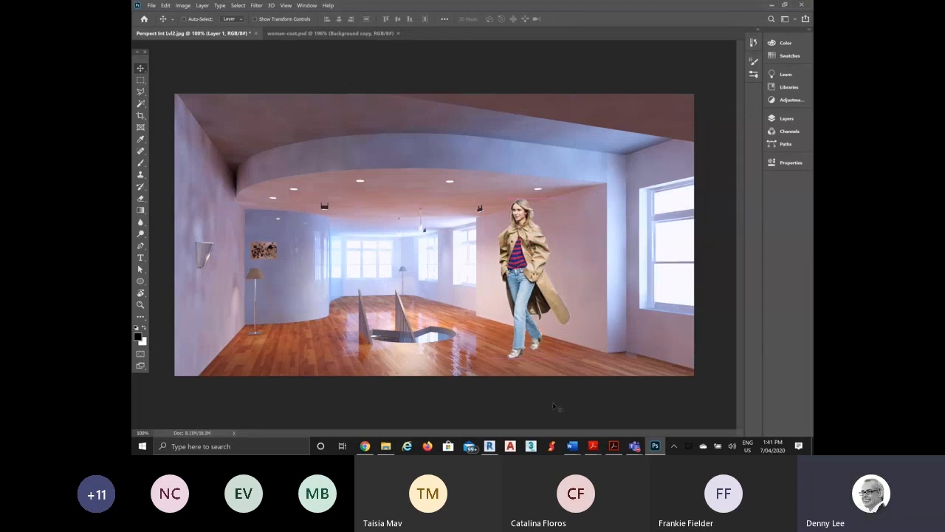
{"action": "left_click_drag", "start_coordinate": [523, 272], "coordinate": [523, 277]}
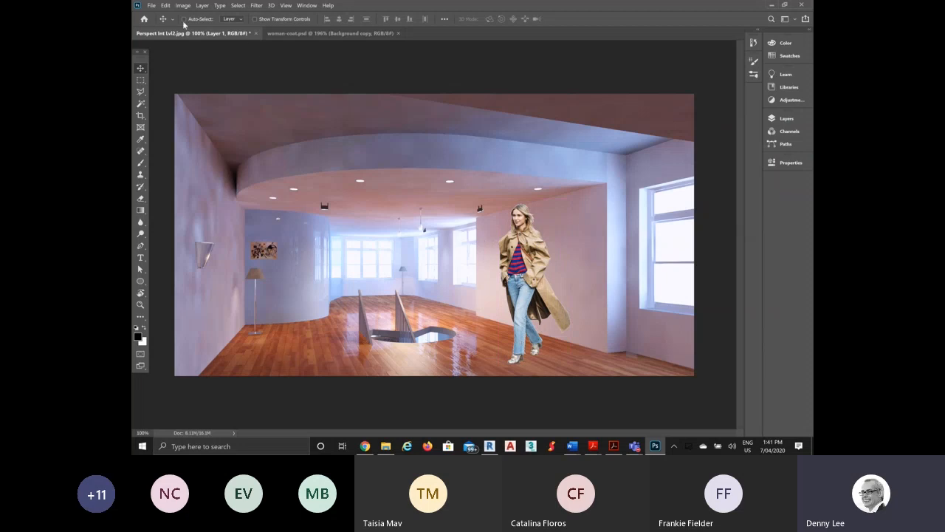
Free Transform the woman to about 78% of her size, shifting her slightly towards the right-hand wall, and apply it
{"action": "left_click", "coordinate": [165, 5]}
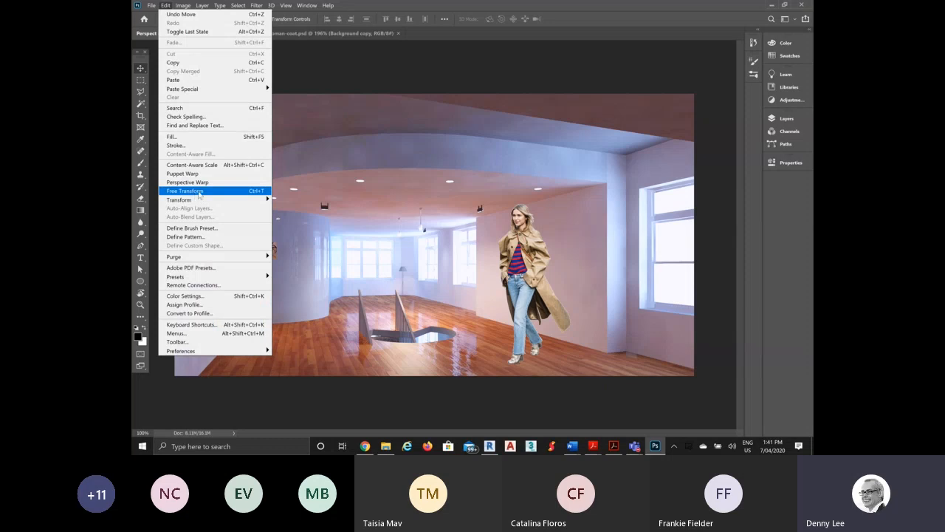
{"action": "left_click", "coordinate": [199, 192]}
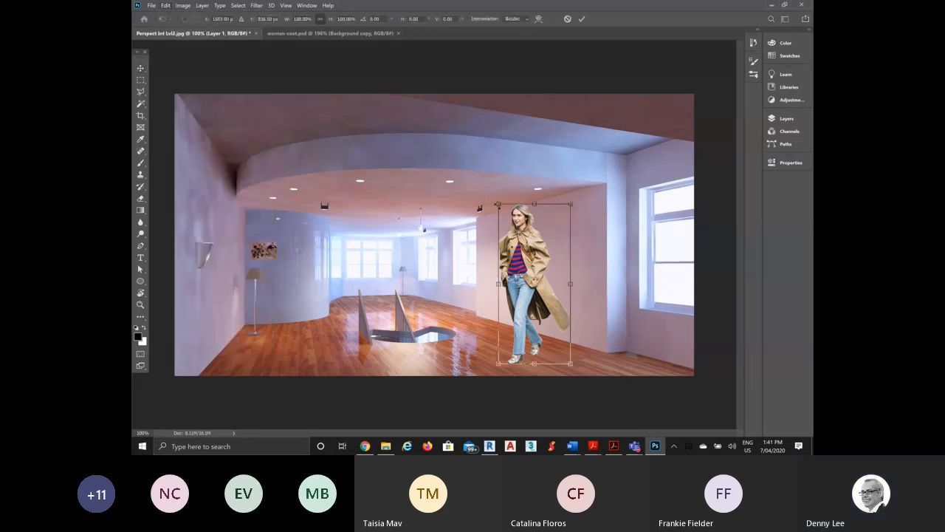
{"action": "left_click_drag", "start_coordinate": [497, 204], "coordinate": [518, 247]}
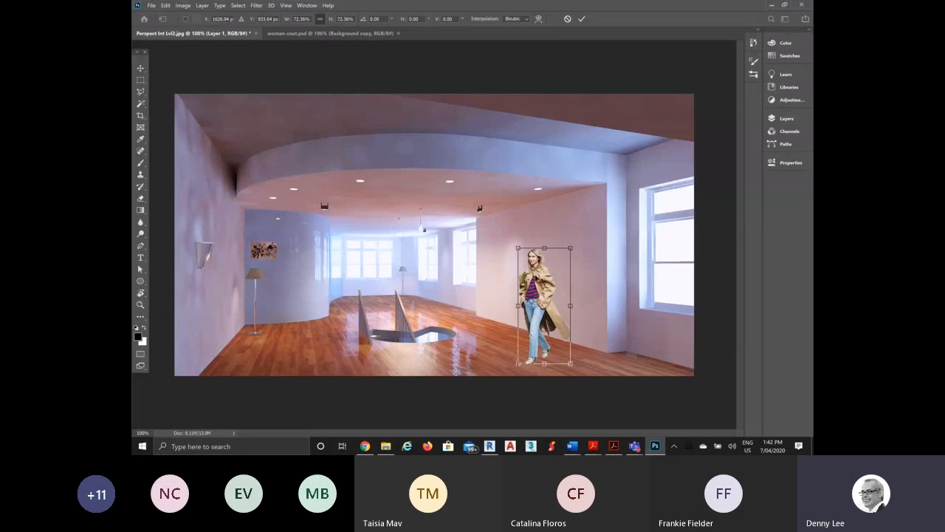
{"action": "left_click_drag", "start_coordinate": [538, 280], "coordinate": [548, 288]}
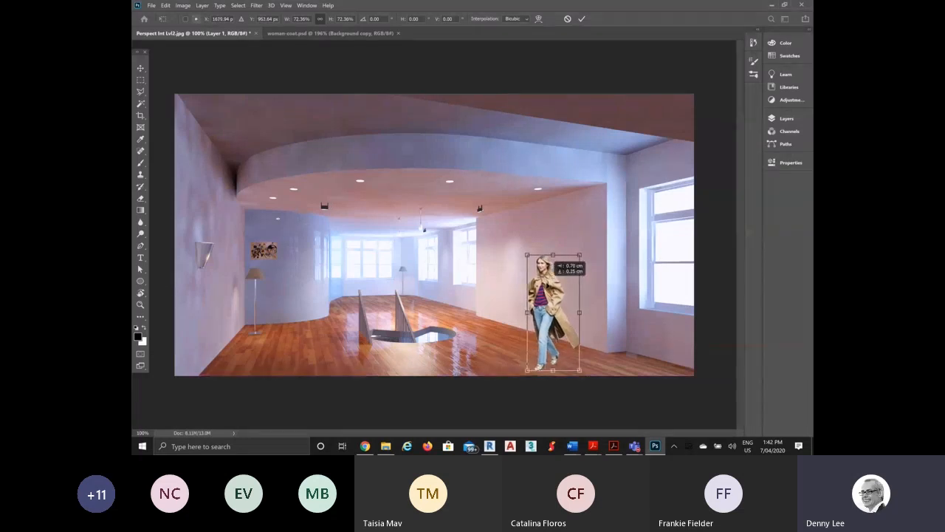
{"action": "left_click_drag", "start_coordinate": [527, 255], "coordinate": [525, 243]}
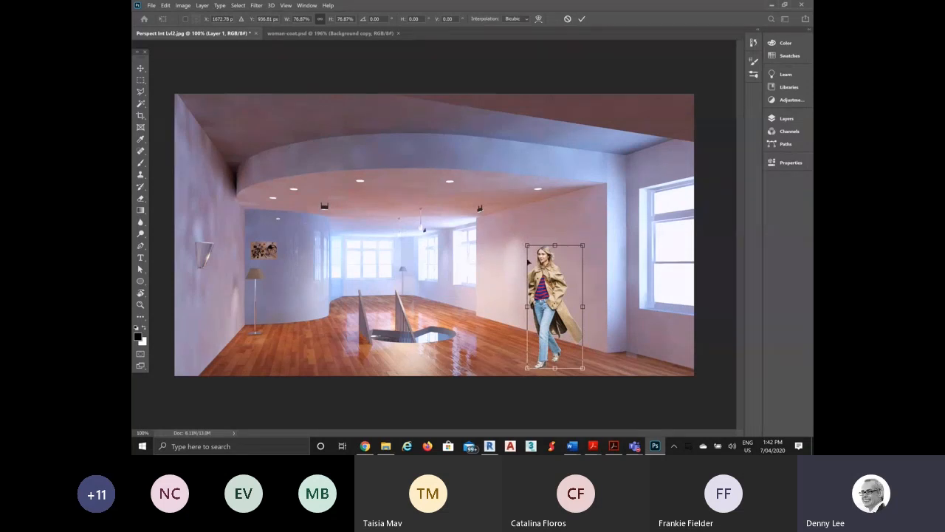
{"action": "left_click_drag", "start_coordinate": [526, 245], "coordinate": [525, 244]}
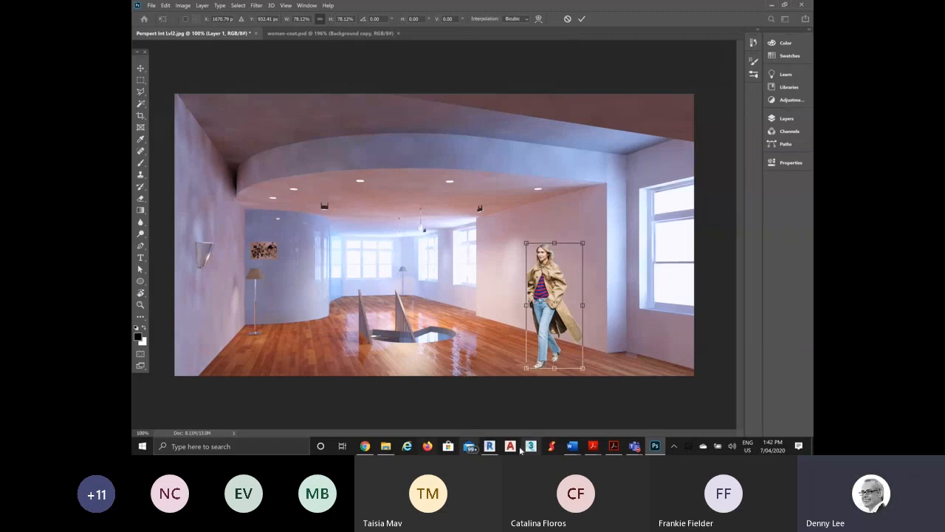
{"action": "left_click", "coordinate": [581, 19]}
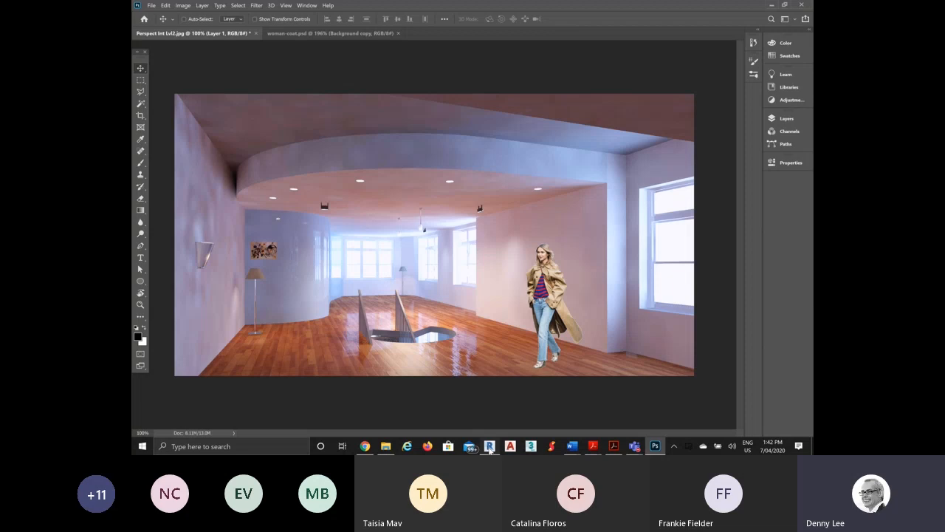
Switch to Revit and place the M_RPC Female Florence figure on the floor near the right wall as a scale reference
{"action": "left_click", "coordinate": [490, 447]}
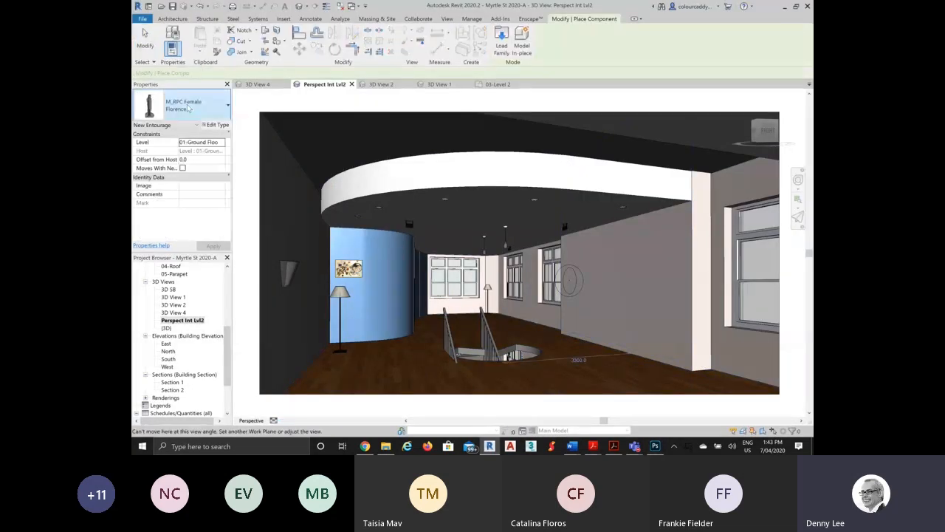
{"action": "left_click", "coordinate": [188, 109]}
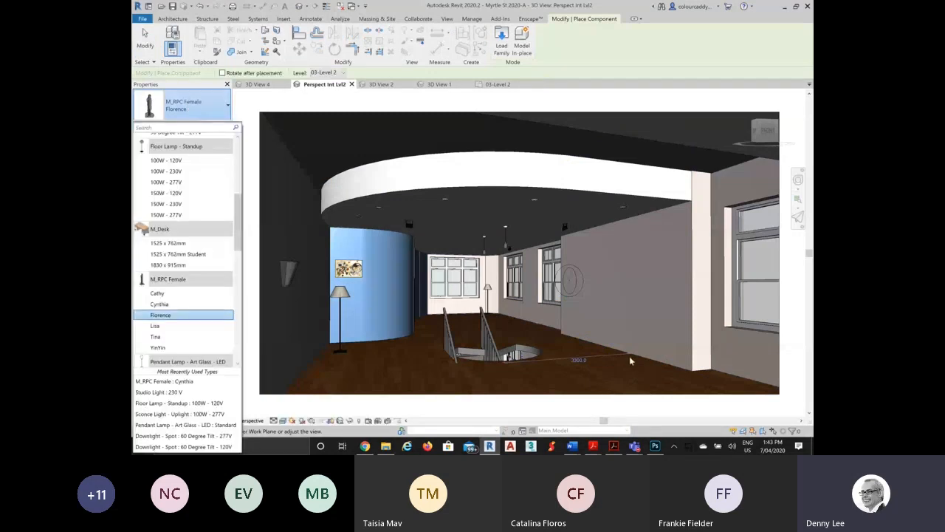
{"action": "left_click", "coordinate": [633, 365]}
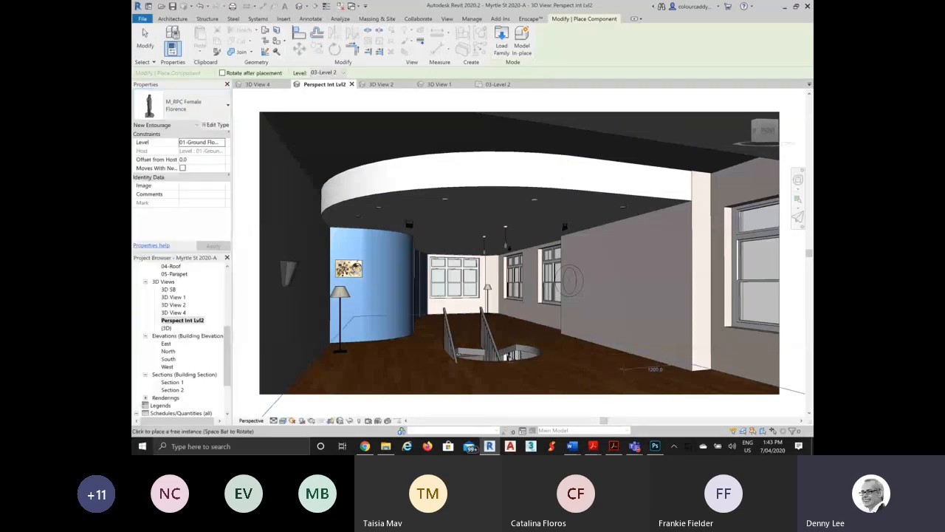
{"action": "left_click", "coordinate": [617, 368]}
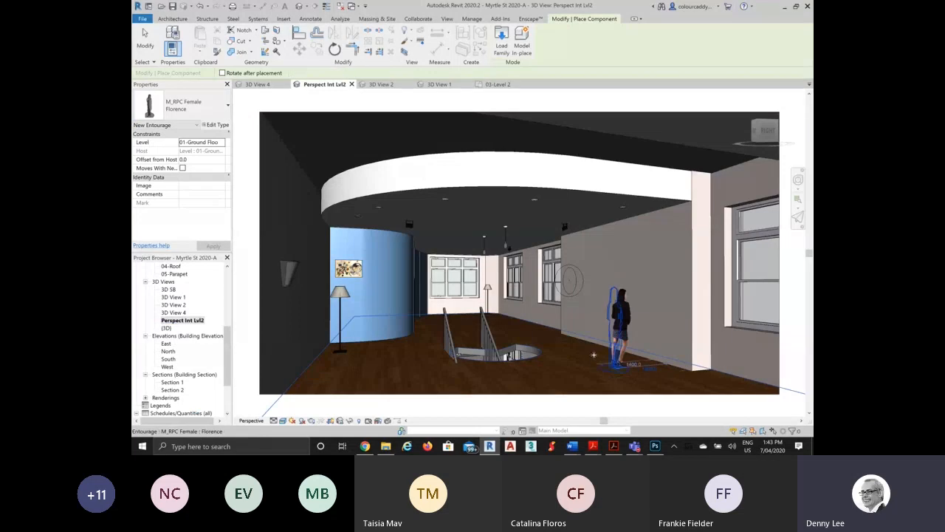
{"action": "key", "text": "Escape"}
{"action": "left_click", "coordinate": [611, 317]}
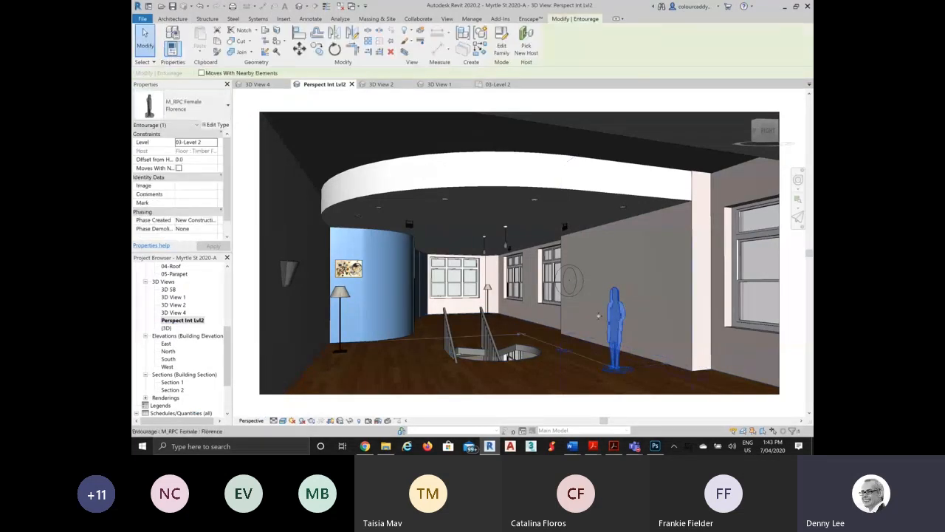
{"action": "key", "text": "Escape"}
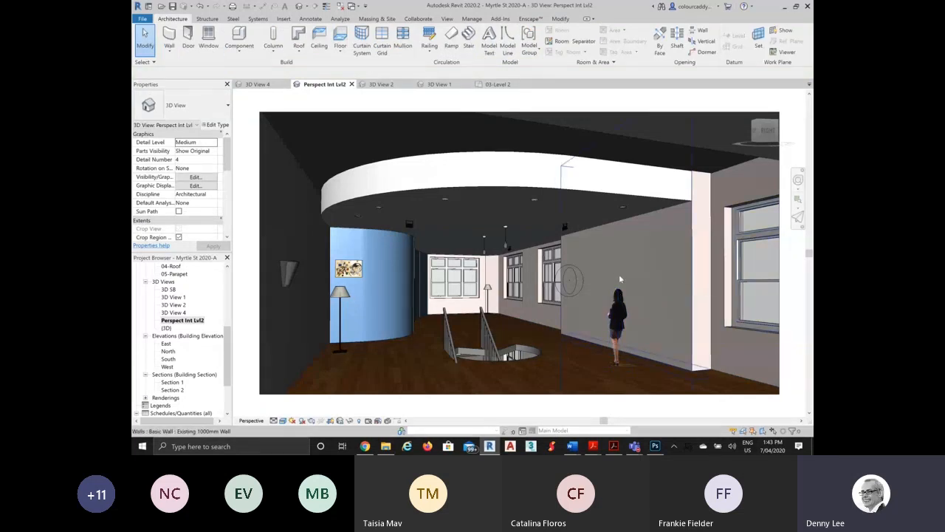
Return to Photoshop, scale the woman down to about 89% to match the Revit figure, and nudge her slightly downward
{"action": "left_click", "coordinate": [657, 448]}
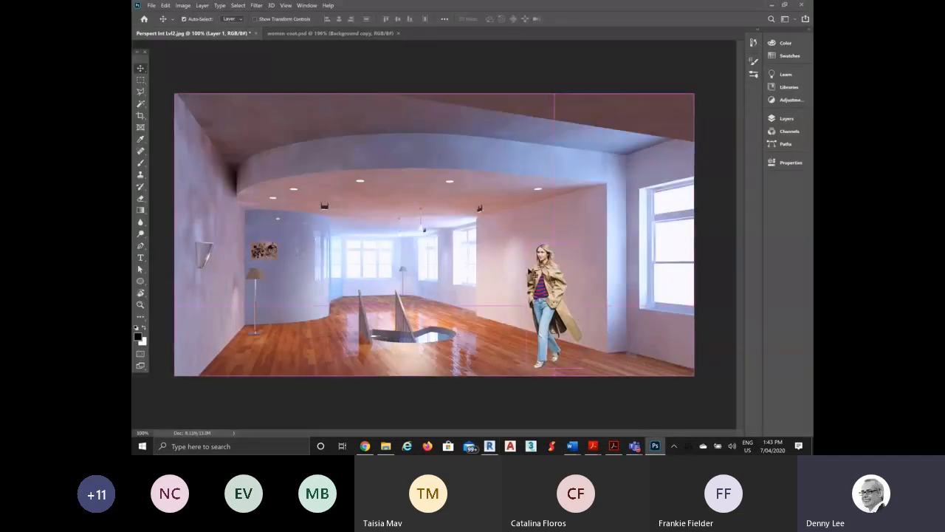
{"action": "key", "text": "ctrl+t"}
{"action": "left_click_drag", "start_coordinate": [525, 243], "coordinate": [531, 256]}
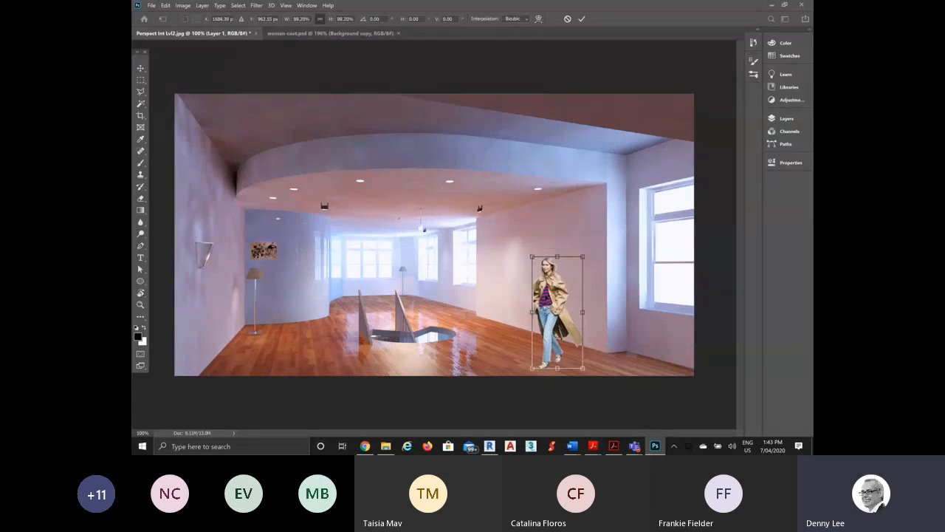
{"action": "key", "text": "Return"}
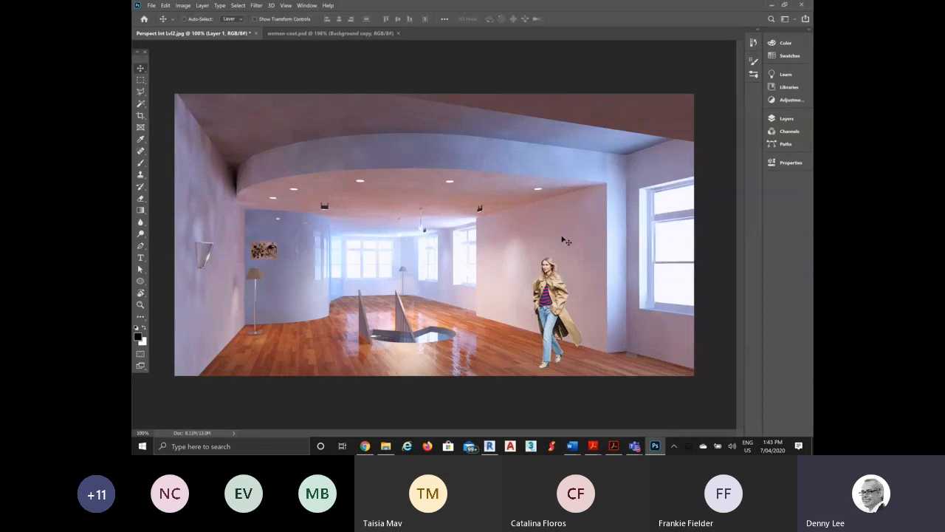
{"action": "left_click_drag", "start_coordinate": [558, 285], "coordinate": [559, 289]}
Examine the placed woman's cutout edges along the coat, jeans and shoes, and how her feet meet the floor
{"action": "scroll", "coordinate": [596, 322], "scroll_direction": "up", "scroll_amount": 2}
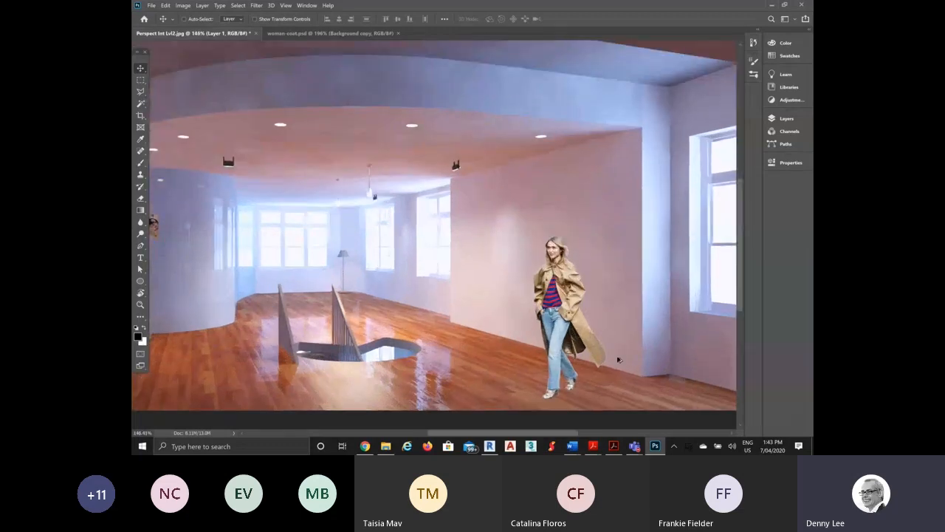
{"action": "scroll", "coordinate": [619, 359], "scroll_direction": "up", "scroll_amount": 2}
{"action": "scroll", "coordinate": [619, 360], "scroll_direction": "up", "scroll_amount": 2}
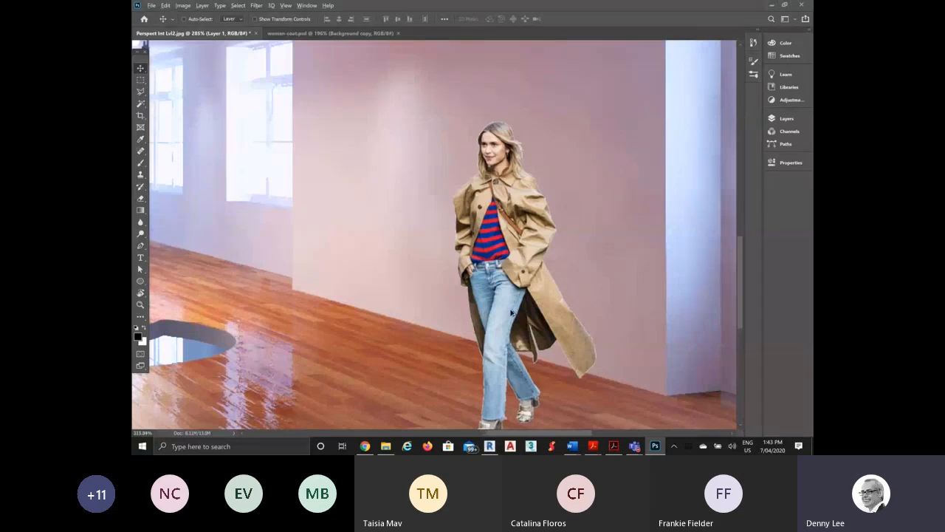
{"action": "scroll", "coordinate": [539, 332], "scroll_direction": "up", "scroll_amount": 4}
{"action": "scroll", "coordinate": [551, 387], "scroll_direction": "up", "scroll_amount": 2}
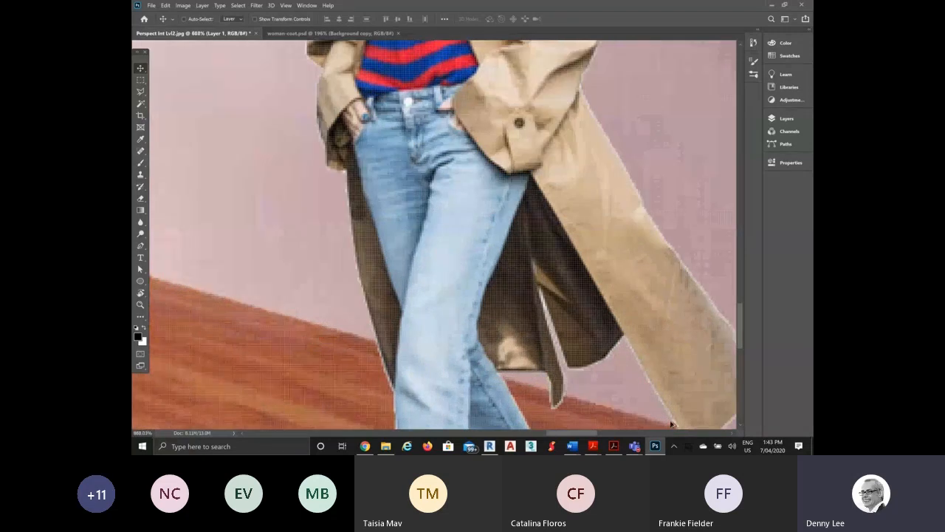
{"action": "scroll", "coordinate": [421, 317], "scroll_direction": "down", "scroll_amount": 5}
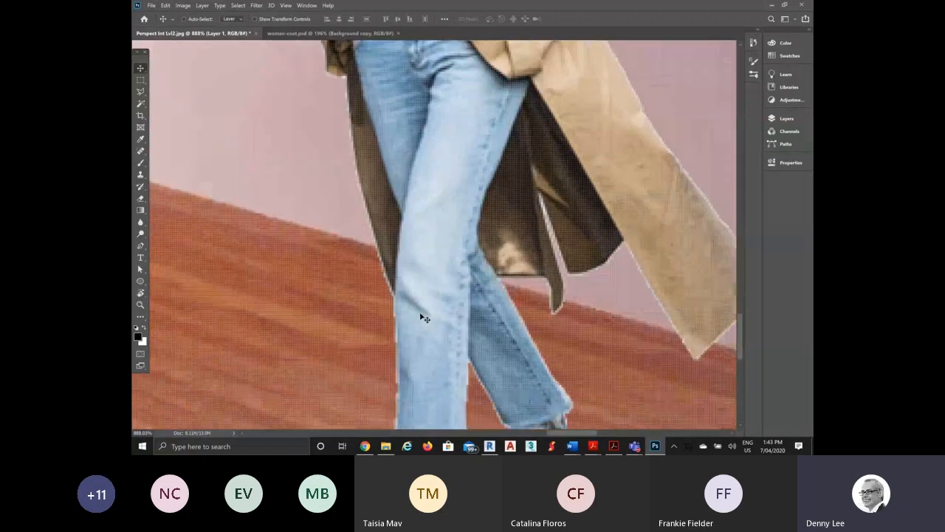
{"action": "scroll", "coordinate": [421, 317], "scroll_direction": "down", "scroll_amount": 4}
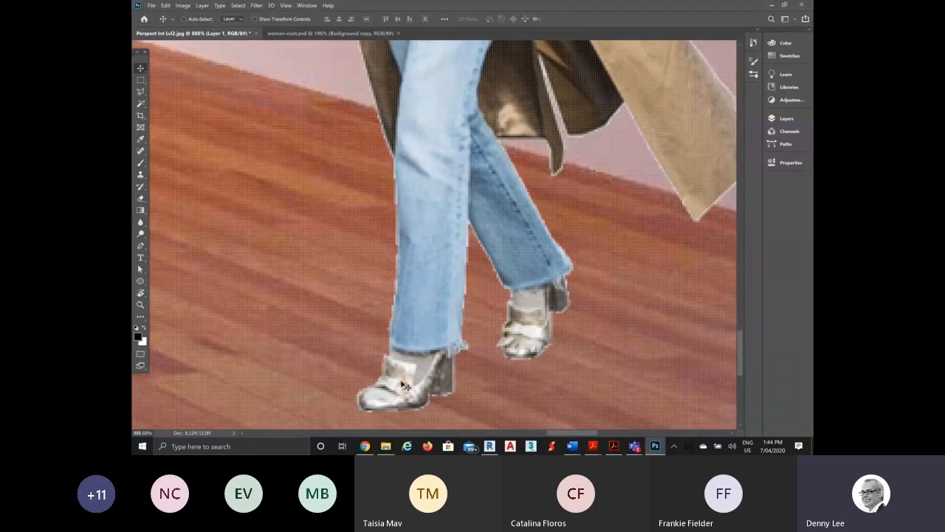
{"action": "key", "text": "ctrl+0"}
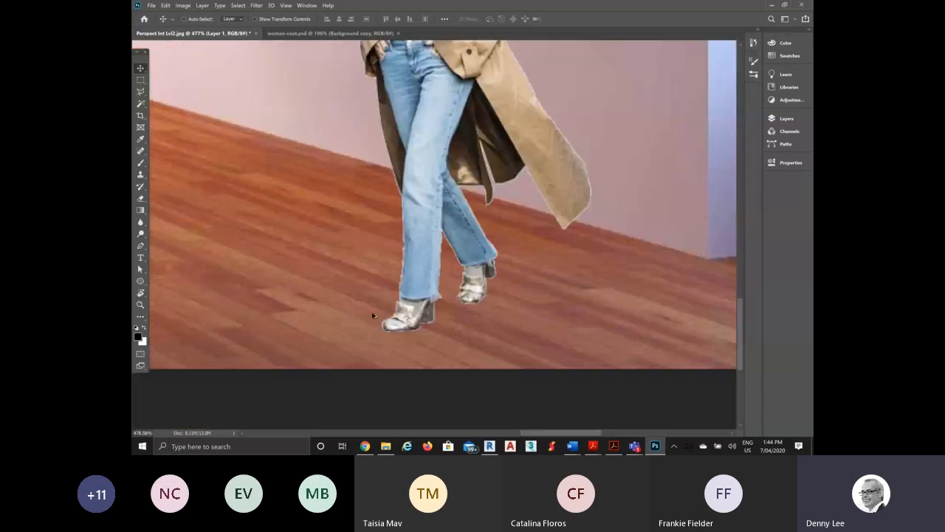
{"action": "scroll", "coordinate": [508, 213], "scroll_direction": "up", "scroll_amount": 4}
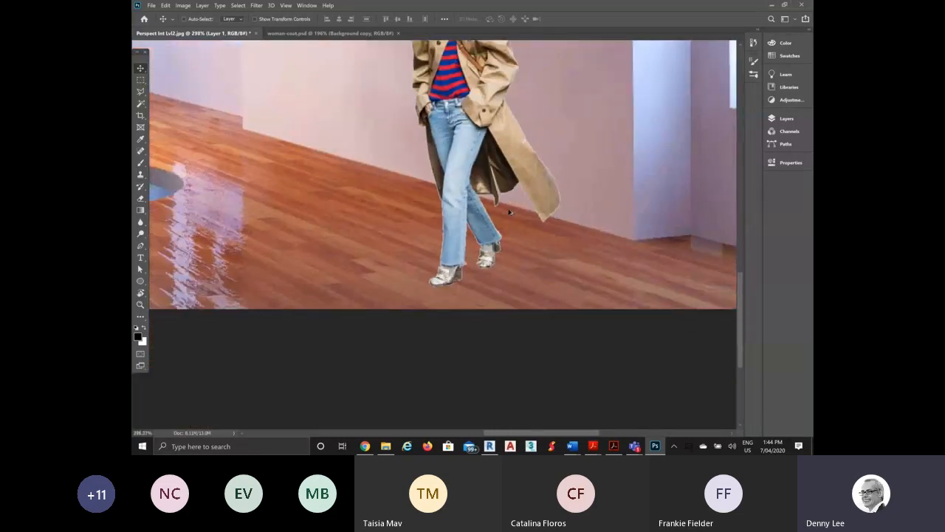
{"action": "scroll", "coordinate": [509, 212], "scroll_direction": "down", "scroll_amount": 2}
{"action": "scroll", "coordinate": [512, 113], "scroll_direction": "up", "scroll_amount": 2}
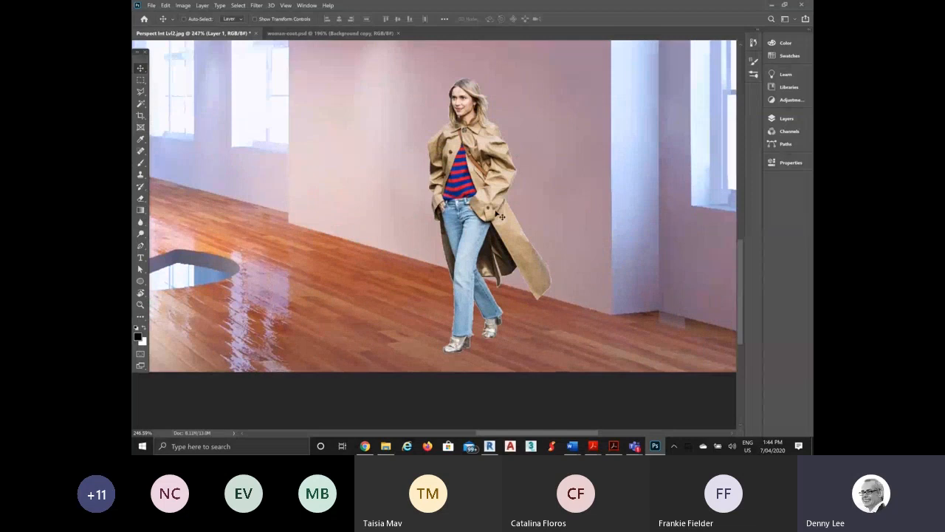
{"action": "left_click", "coordinate": [202, 6]}
{"action": "mouse_move", "coordinate": [222, 138]}
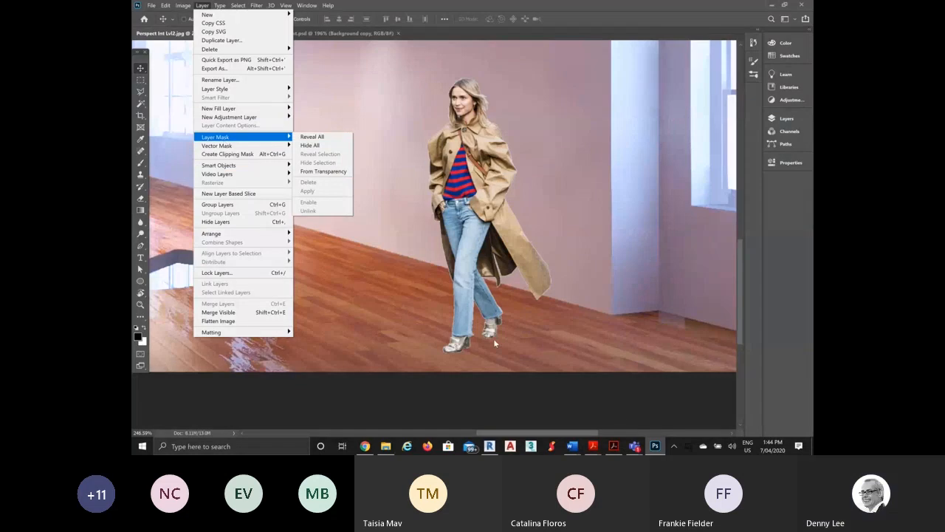
Switch to Microsoft Teams, check the latest meeting chat messages, and return to Photoshop
{"action": "left_click", "coordinate": [634, 446]}
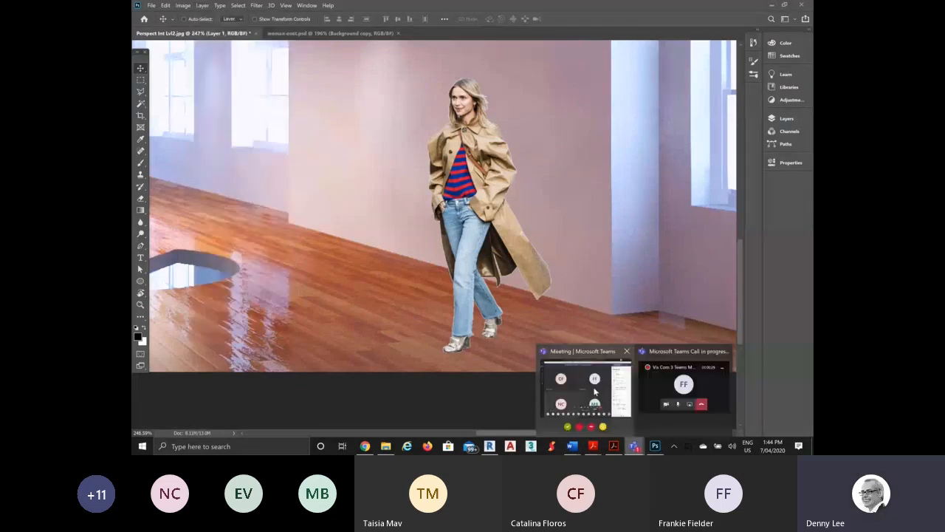
{"action": "left_click", "coordinate": [595, 391]}
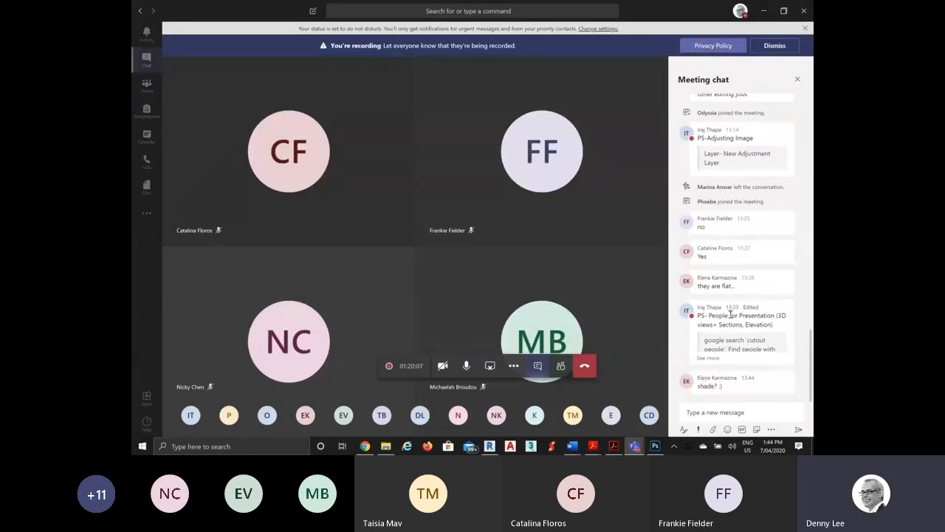
{"action": "left_click", "coordinate": [763, 13]}
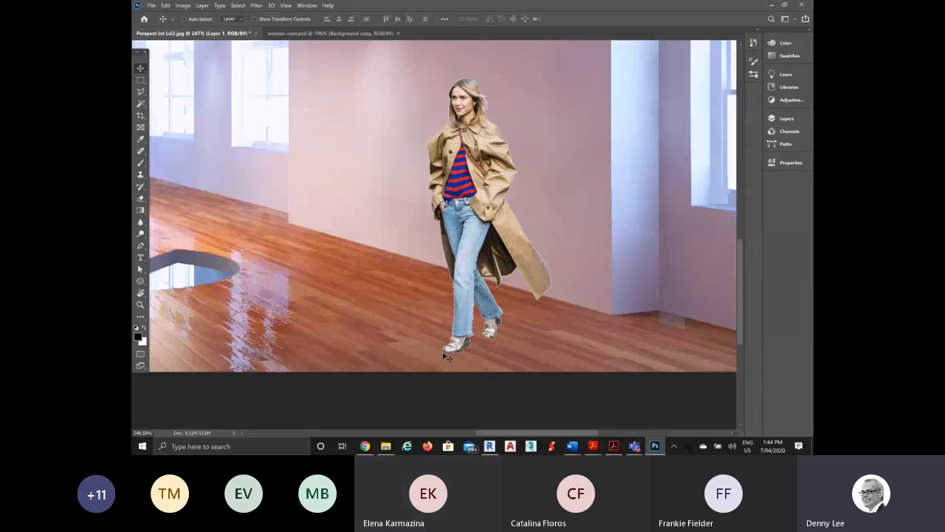
Move the woman cut-out closer to the stair opening, standing in front of the pink wall
{"action": "scroll", "coordinate": [447, 358], "scroll_direction": "down", "scroll_amount": 5}
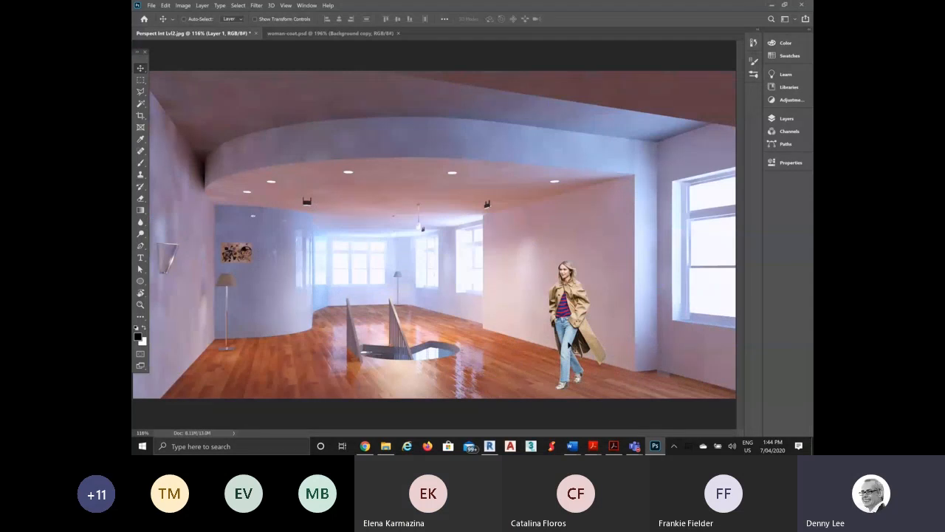
{"action": "left_click_drag", "start_coordinate": [570, 344], "coordinate": [517, 321]}
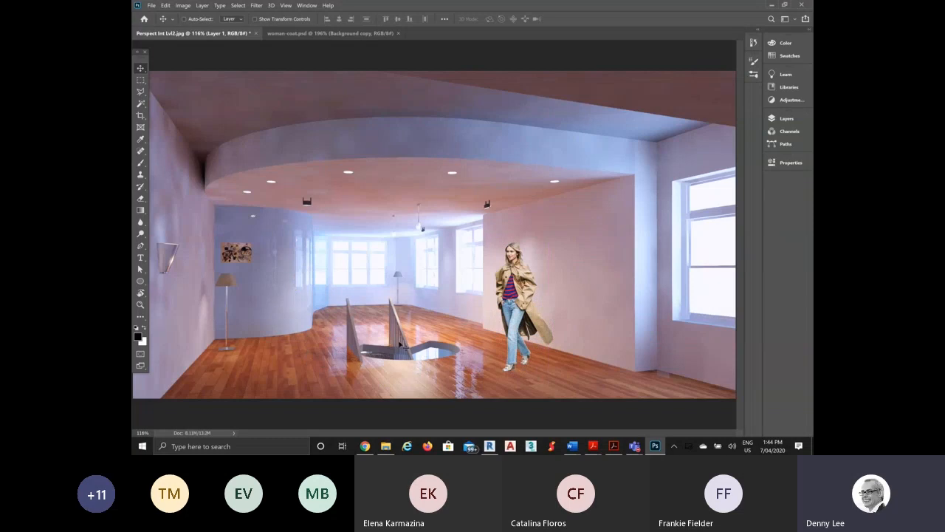
{"action": "left_click_drag", "start_coordinate": [525, 287], "coordinate": [555, 288]}
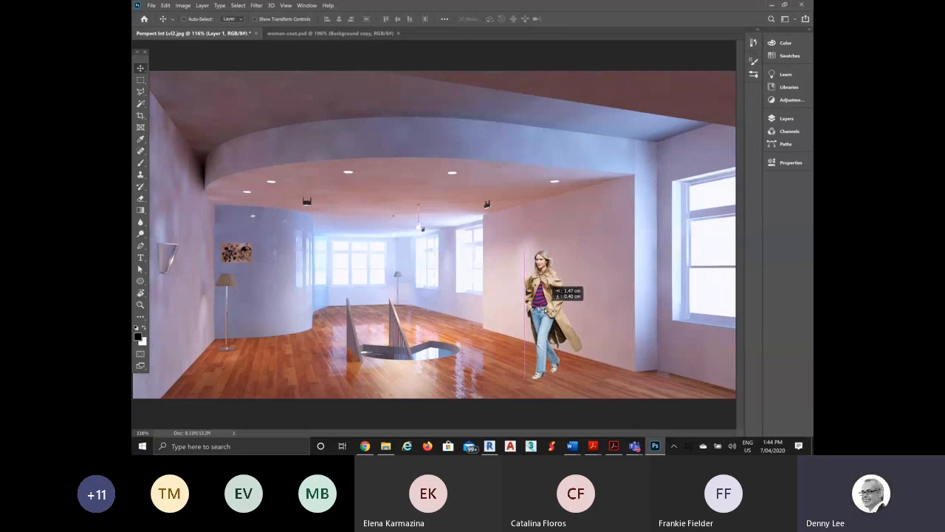
{"action": "left_click_drag", "start_coordinate": [550, 291], "coordinate": [545, 295]}
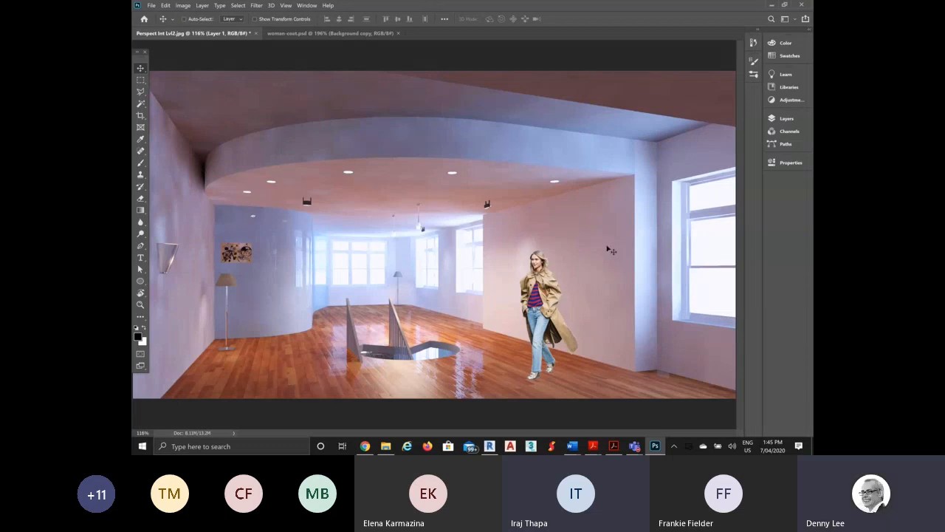
Show the rulers around the Perspect Int Lvl2.jpg canvas
{"action": "left_click", "coordinate": [306, 5]}
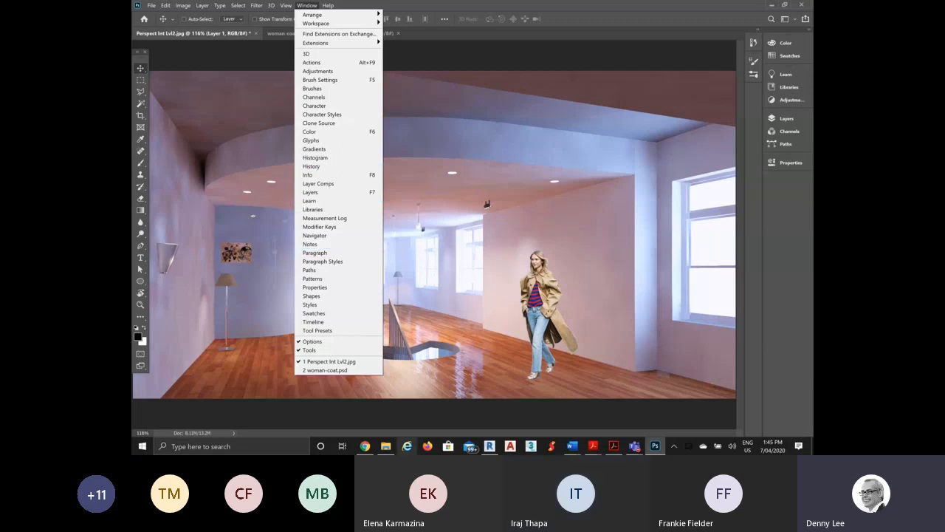
{"action": "mouse_move", "coordinate": [396, 451]}
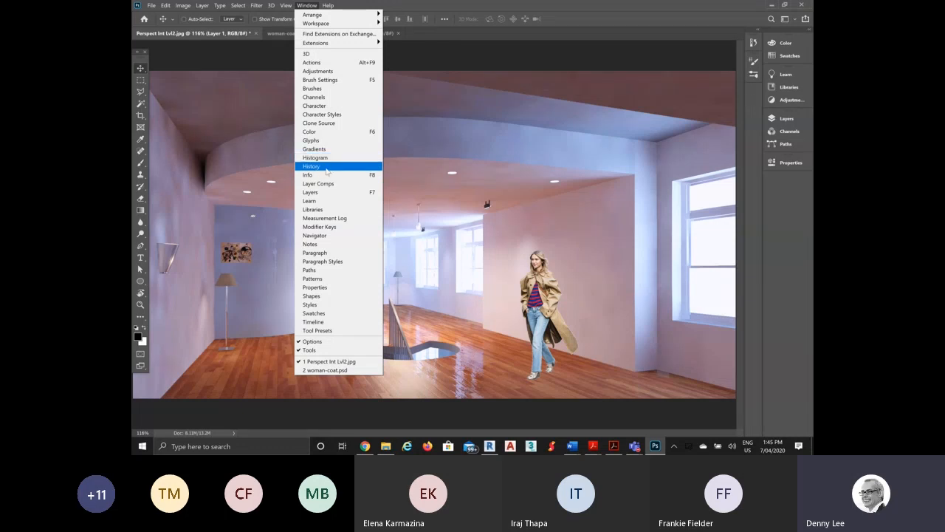
{"action": "left_click", "coordinate": [295, 5]}
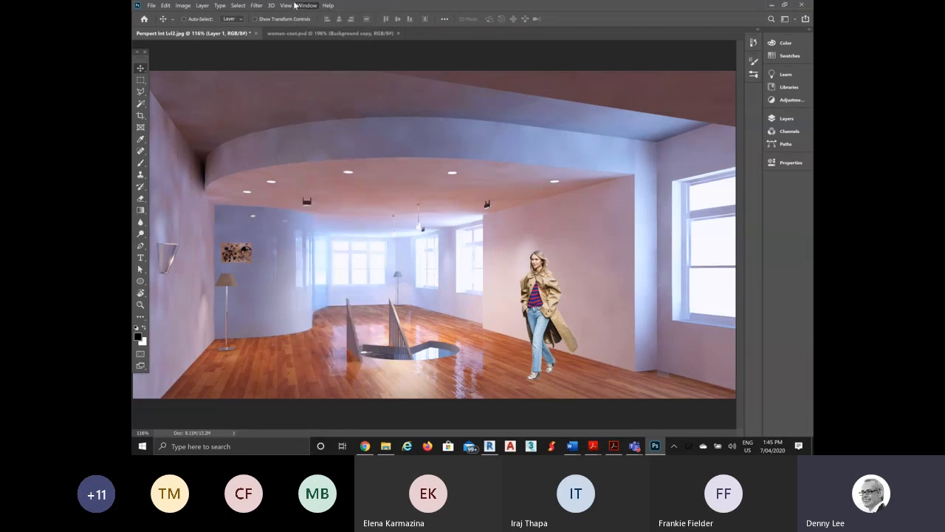
{"action": "left_click", "coordinate": [287, 6]}
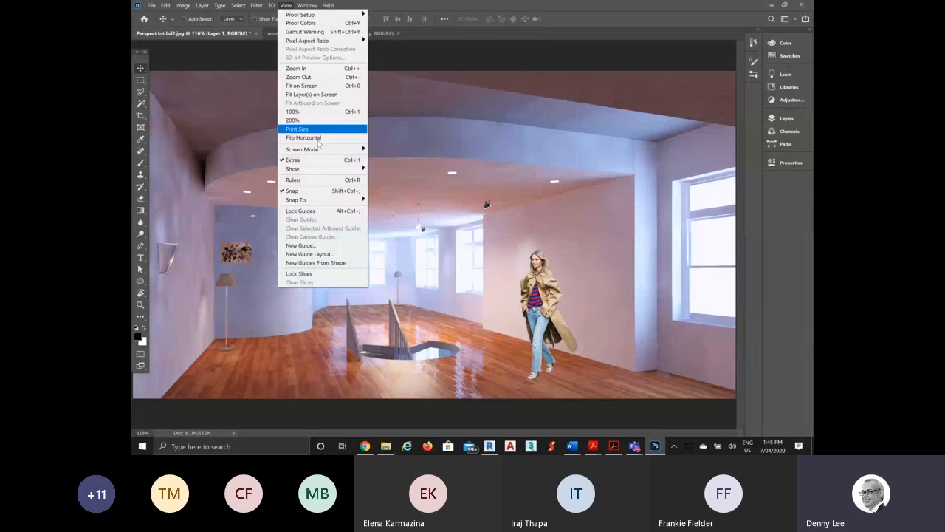
{"action": "mouse_move", "coordinate": [319, 173]}
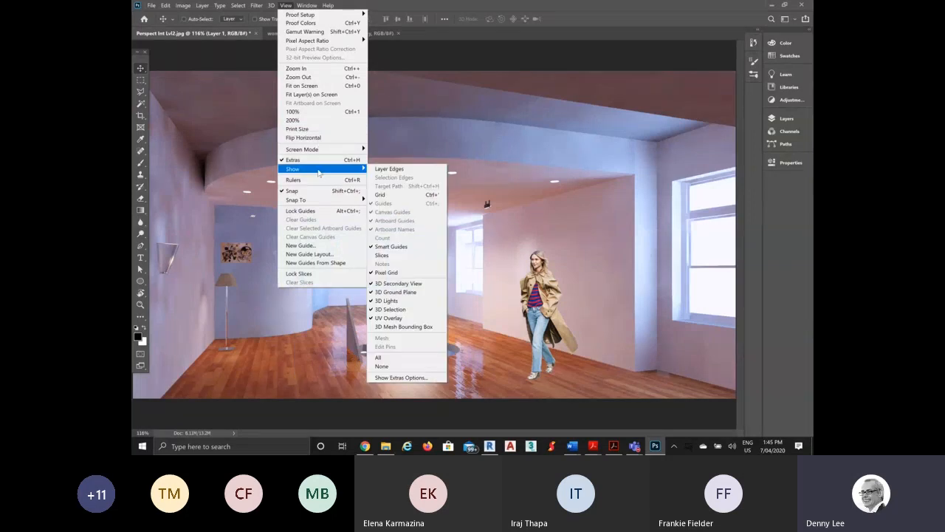
{"action": "mouse_move", "coordinate": [307, 6]}
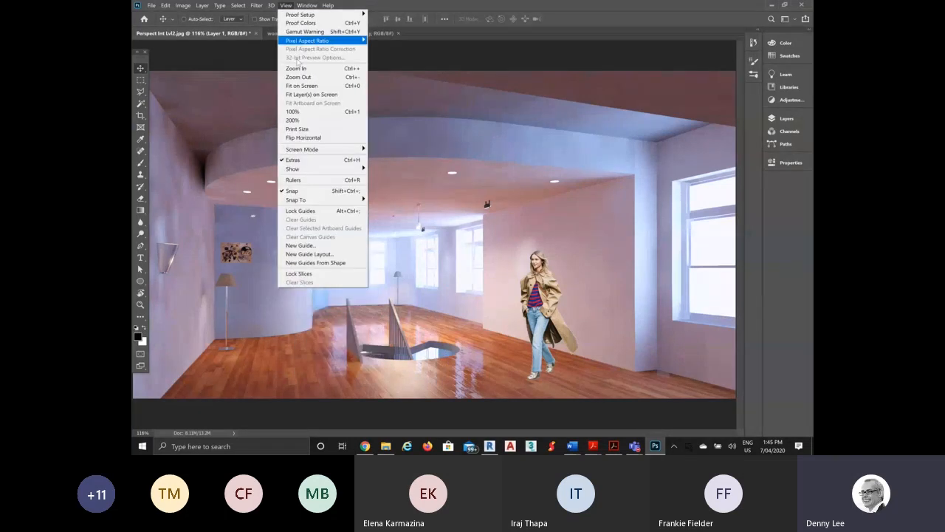
{"action": "left_click", "coordinate": [302, 183]}
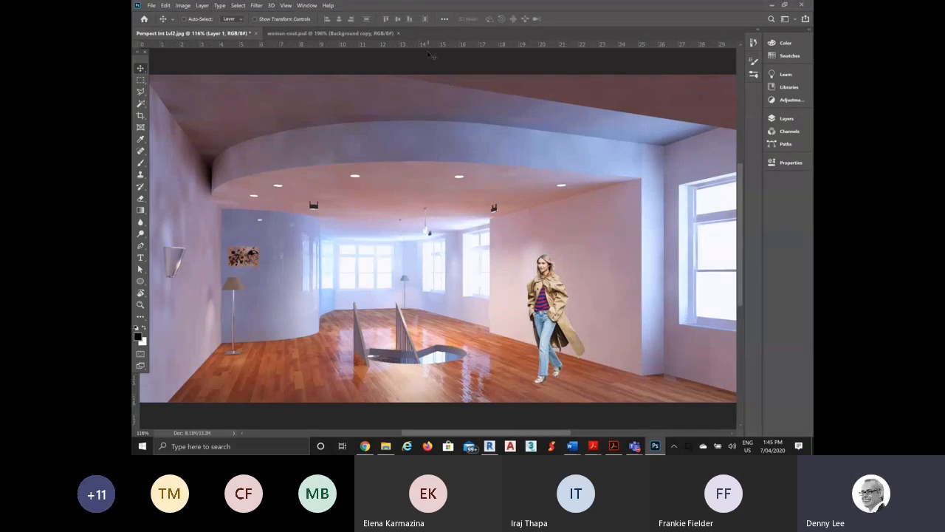
Place a horizontal guide across the room at about Y 10 cm to mark the eye level
{"action": "left_click_drag", "start_coordinate": [452, 48], "coordinate": [461, 269]}
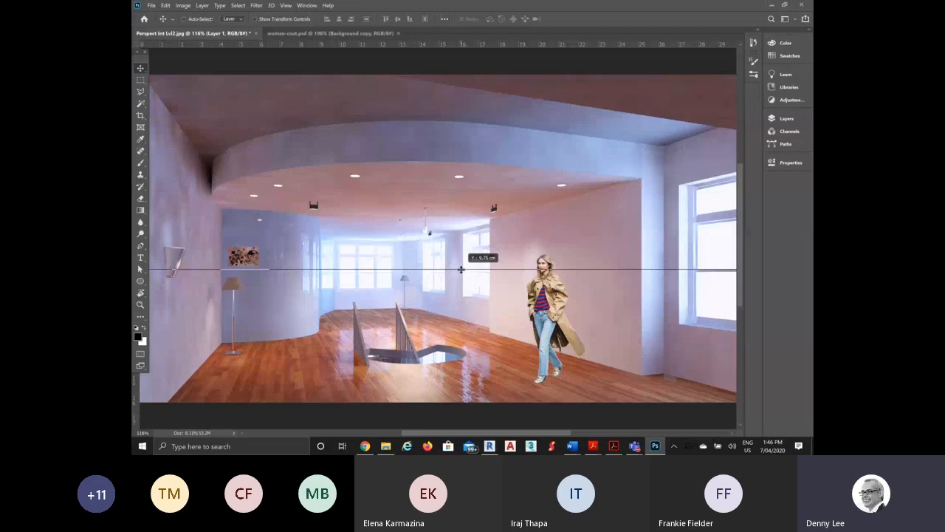
{"action": "left_click_drag", "start_coordinate": [461, 270], "coordinate": [461, 274]}
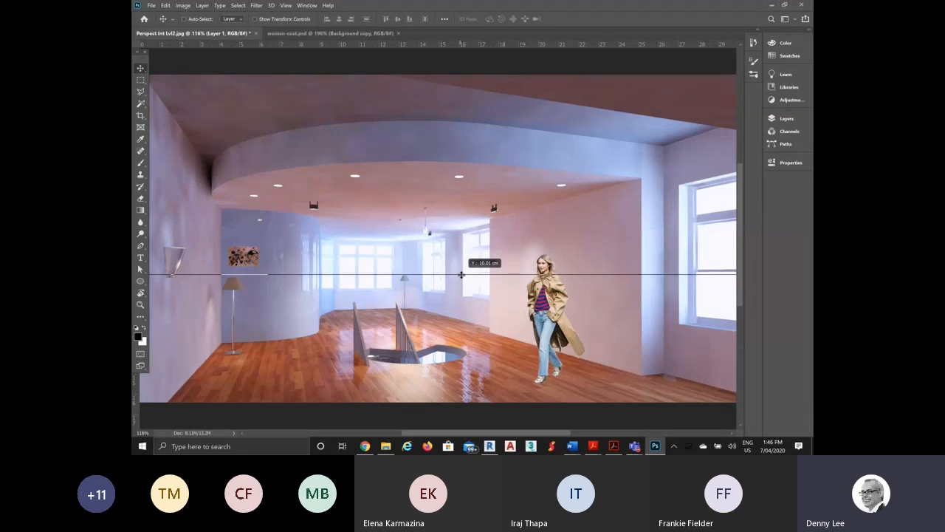
{"action": "left_click_drag", "start_coordinate": [461, 274], "coordinate": [467, 274]}
{"action": "left_click_drag", "start_coordinate": [466, 274], "coordinate": [466, 274]}
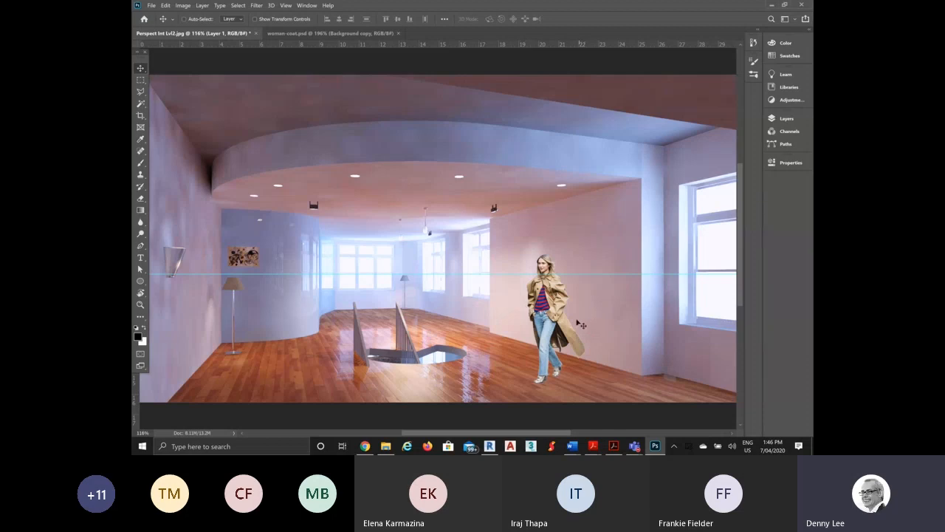
Move the woman cut-out across the room to the floor between the standing lamp and the stair railing
{"action": "left_click_drag", "start_coordinate": [570, 319], "coordinate": [600, 331]}
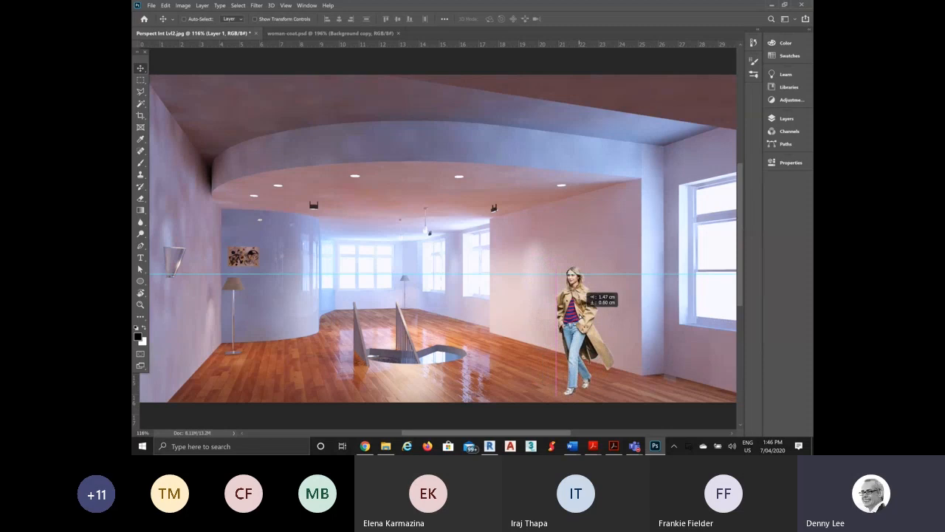
{"action": "left_click_drag", "start_coordinate": [586, 294], "coordinate": [543, 281]}
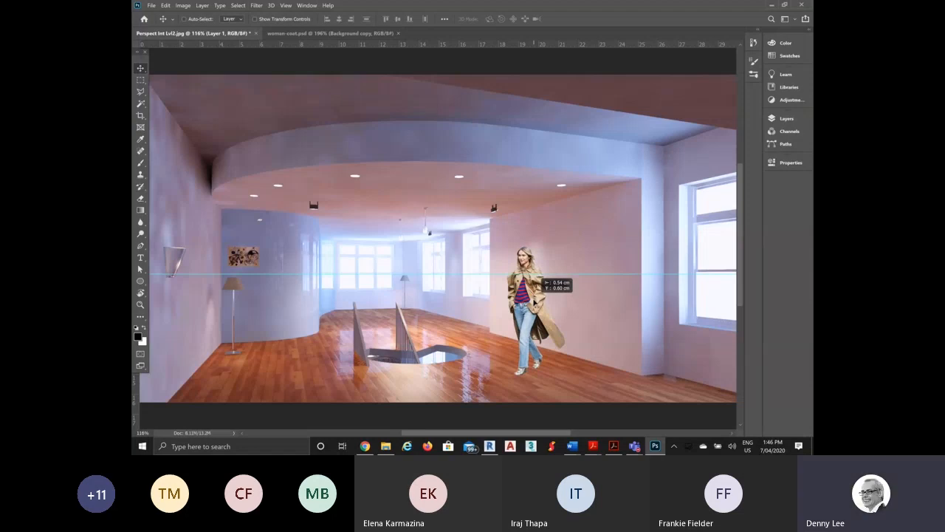
{"action": "left_click_drag", "start_coordinate": [543, 282], "coordinate": [306, 310]}
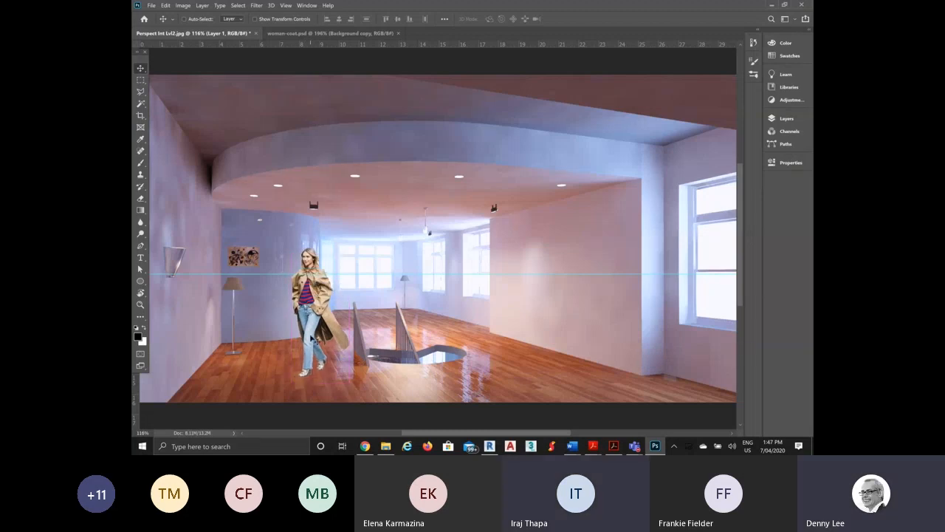
{"action": "key", "text": "shift+Left"}
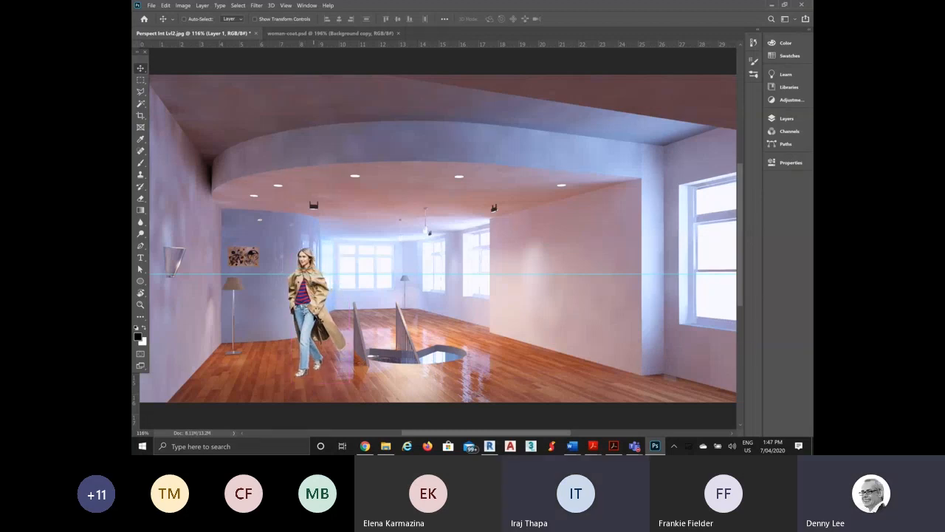
{"action": "mouse_move", "coordinate": [325, 302]}
{"action": "left_mouse_down"}
{"action": "mouse_move", "coordinate": [334, 303]}
{"action": "mouse_move", "coordinate": [323, 303]}
{"action": "left_mouse_up"}
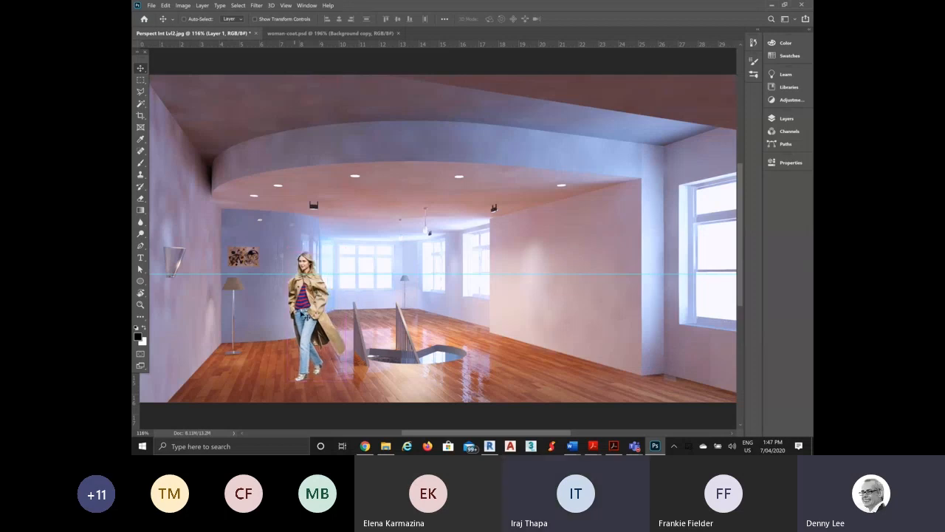
{"action": "left_click_drag", "start_coordinate": [323, 298], "coordinate": [318, 293]}
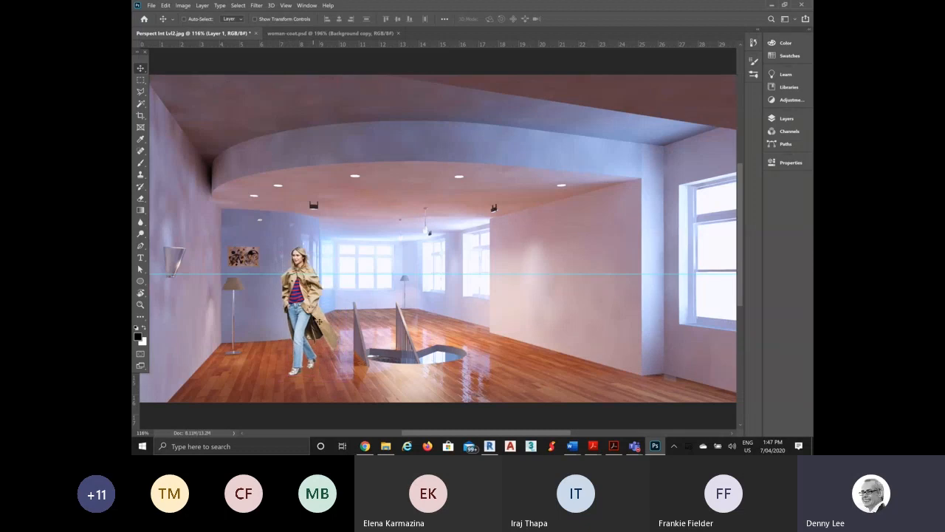
Flip the woman cut-out horizontally and shift it slightly toward the stair railing
{"action": "left_click", "coordinate": [166, 6]}
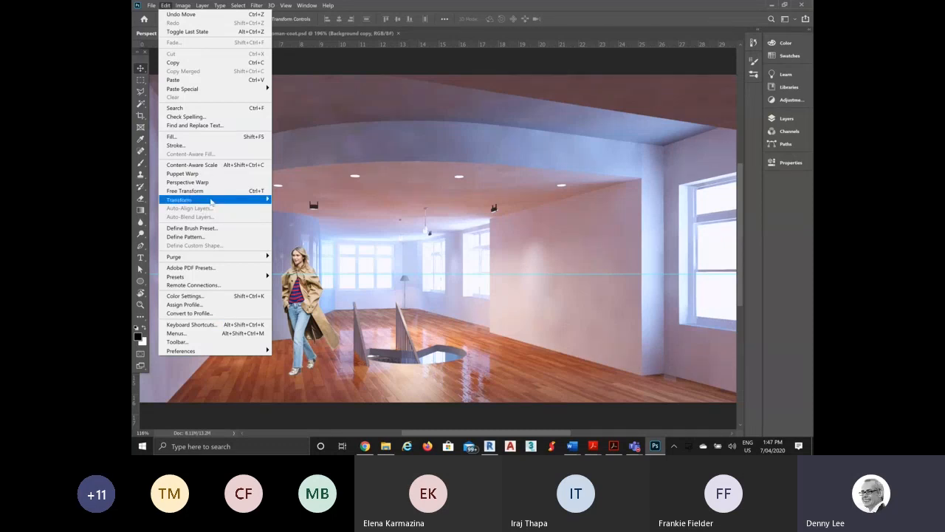
{"action": "mouse_move", "coordinate": [210, 201]}
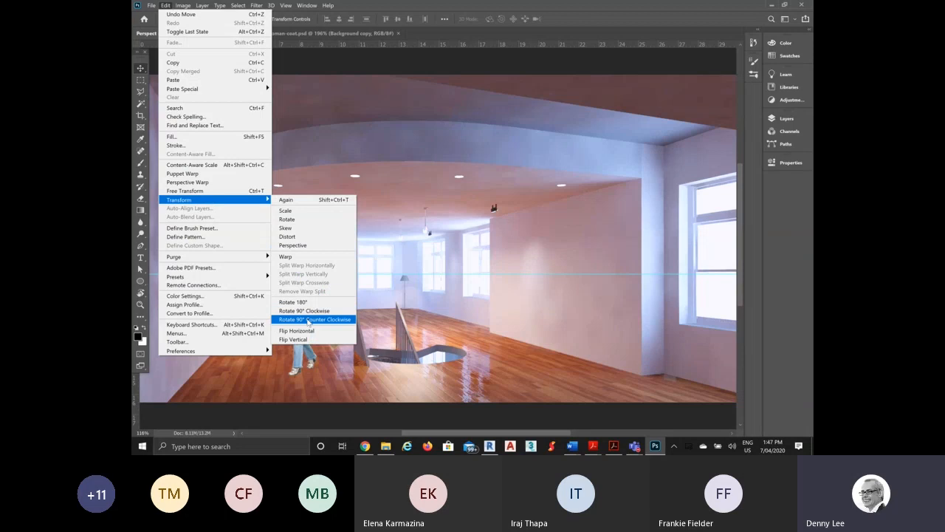
{"action": "left_click", "coordinate": [296, 330]}
{"action": "left_click_drag", "start_coordinate": [295, 315], "coordinate": [304, 312]}
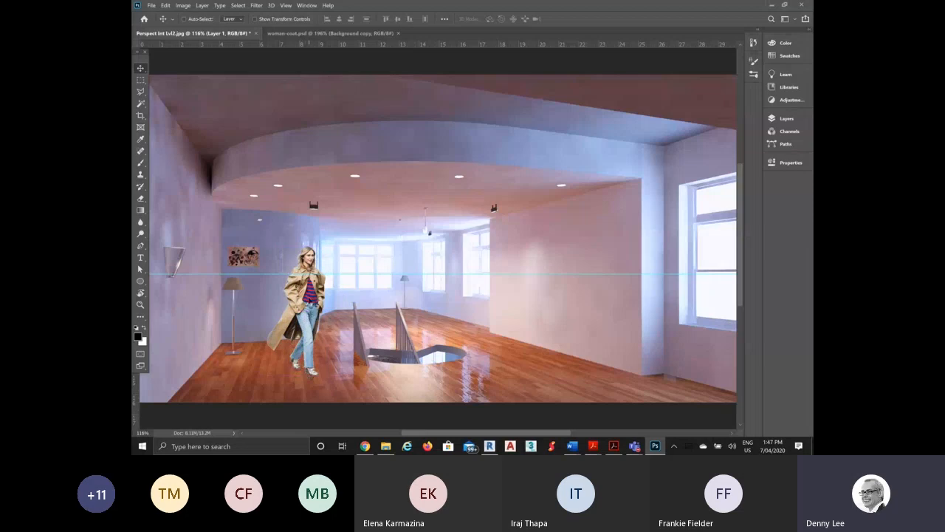
{"action": "left_click_drag", "start_coordinate": [319, 283], "coordinate": [319, 284]}
Scale the woman cut-out down proportionally to about 88%, keeping her feet in place and bringing her head near the guide
{"action": "key", "text": "ctrl+t"}
{"action": "left_click_drag", "start_coordinate": [264, 242], "coordinate": [272, 257]}
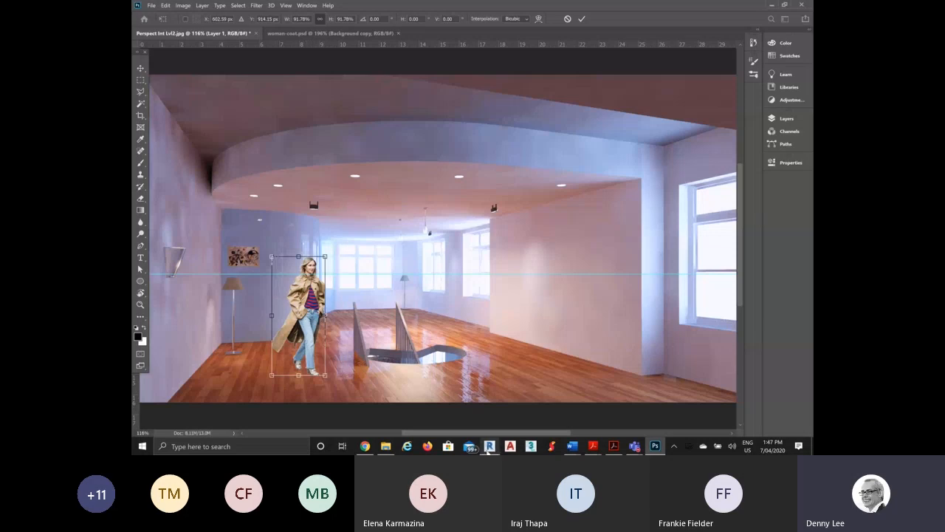
{"action": "mouse_move", "coordinate": [491, 452]}
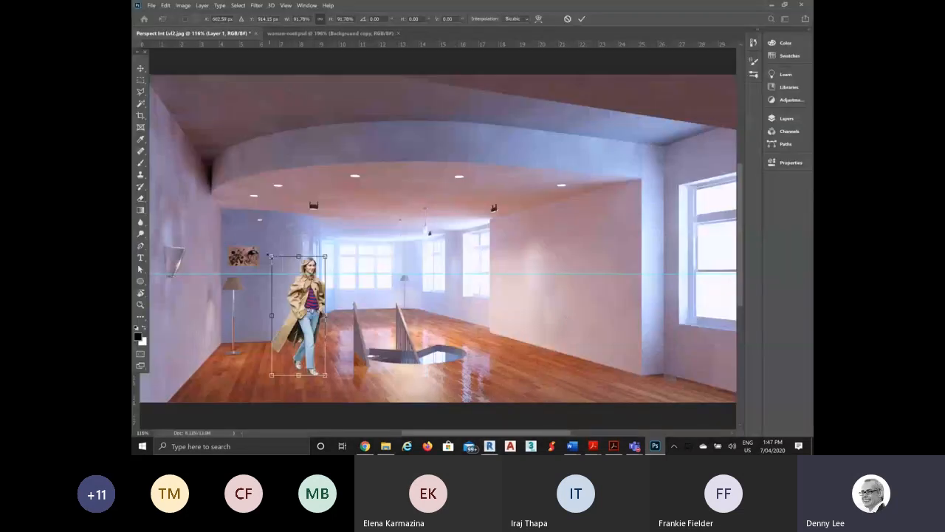
{"action": "left_click_drag", "start_coordinate": [270, 256], "coordinate": [278, 268]}
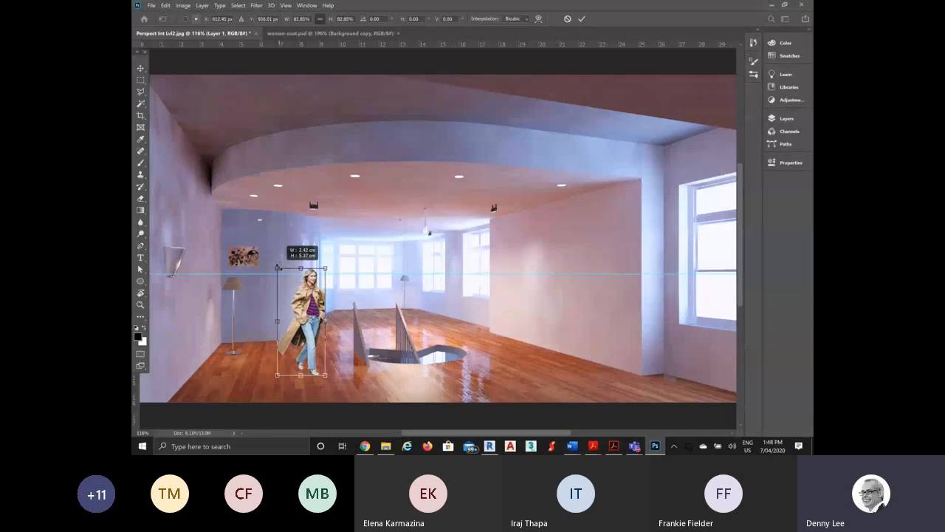
{"action": "left_click_drag", "start_coordinate": [278, 267], "coordinate": [274, 261]}
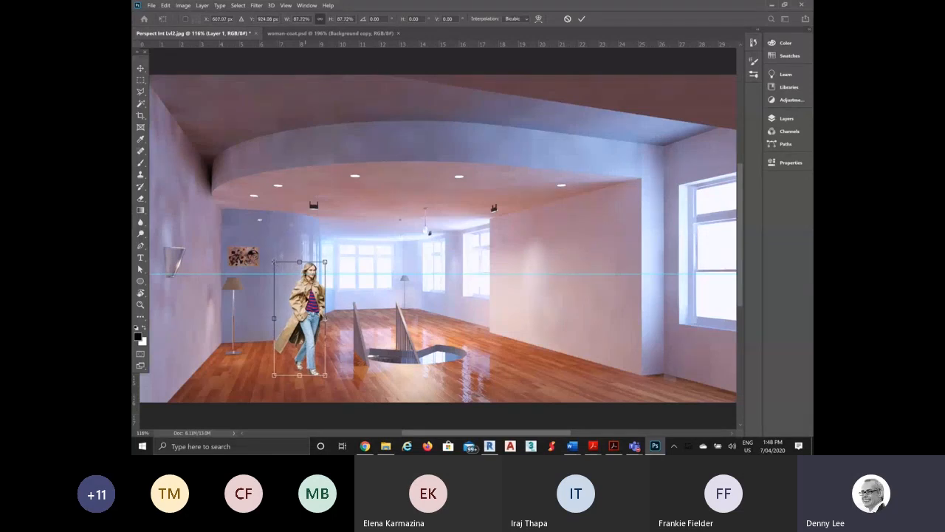
{"action": "key", "text": "Return"}
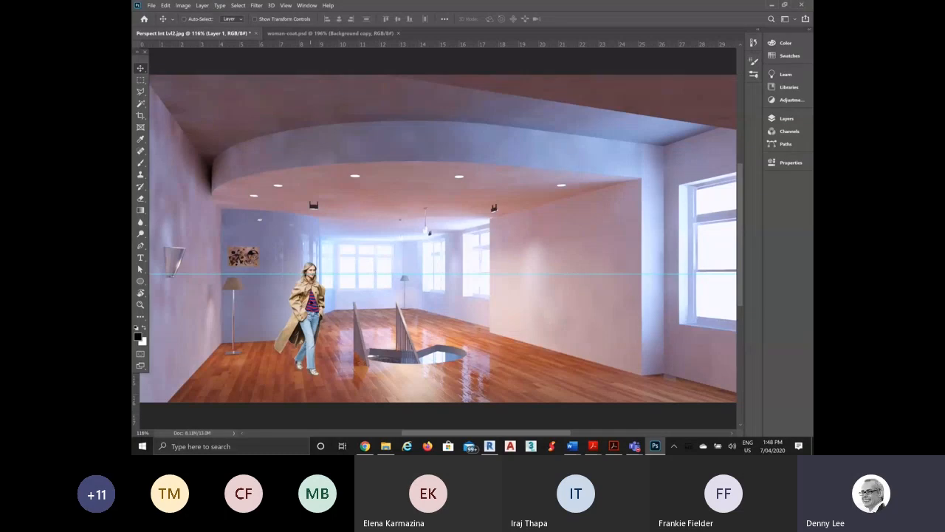
Fine-tune the woman cut-out's size with a proportional scale of about 99.4%, leaving it beside the stair railing
{"action": "key", "text": "ctrl+t"}
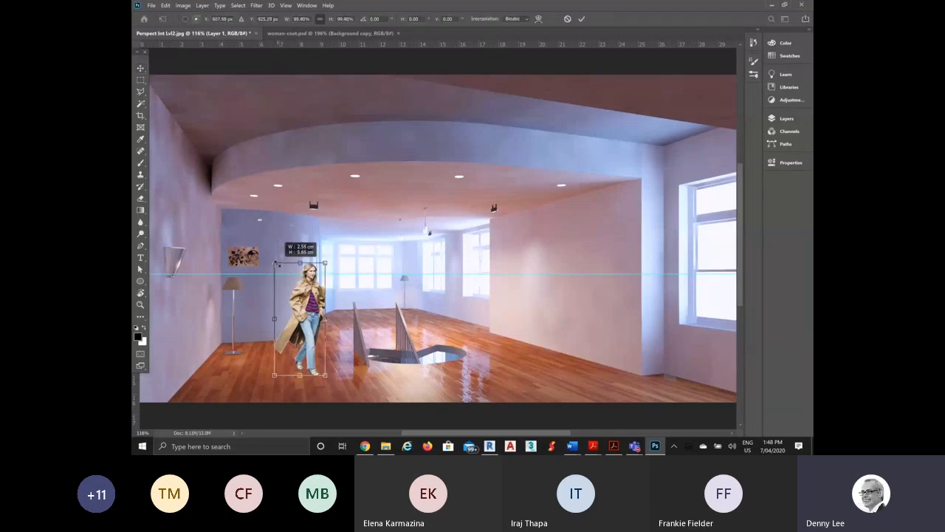
{"action": "key", "text": "Return"}
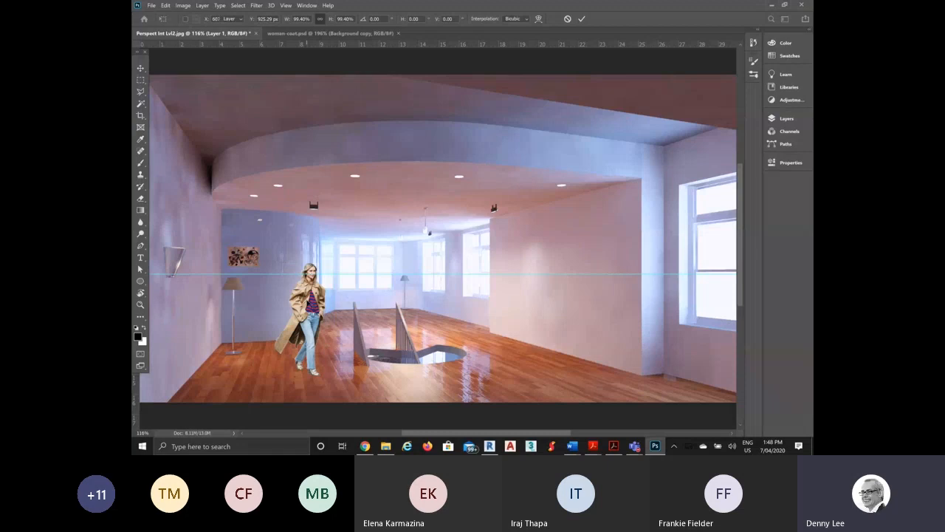
{"action": "left_click_drag", "start_coordinate": [322, 313], "coordinate": [322, 314]}
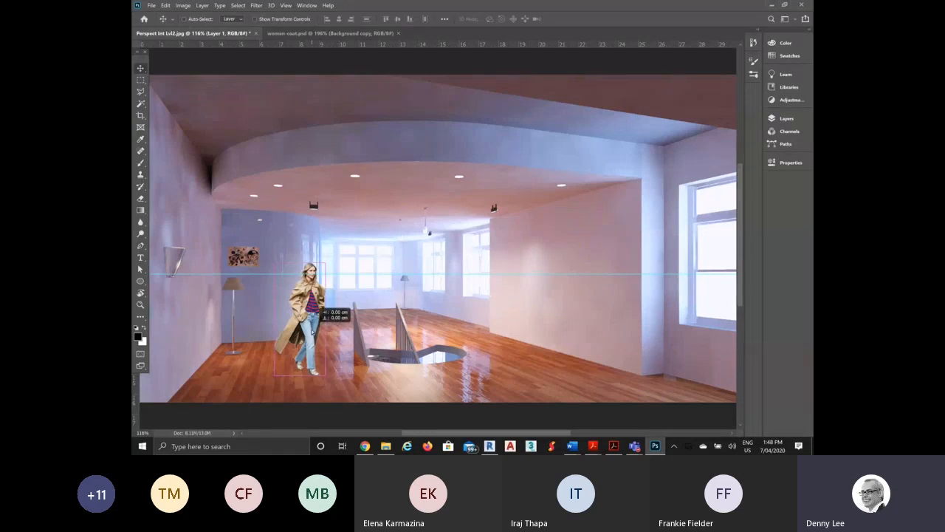
Enlarge the woman cut-out very slightly with Free Transform and nudge it up beside the stair railing
{"action": "left_click_drag", "start_coordinate": [323, 314], "coordinate": [323, 314]}
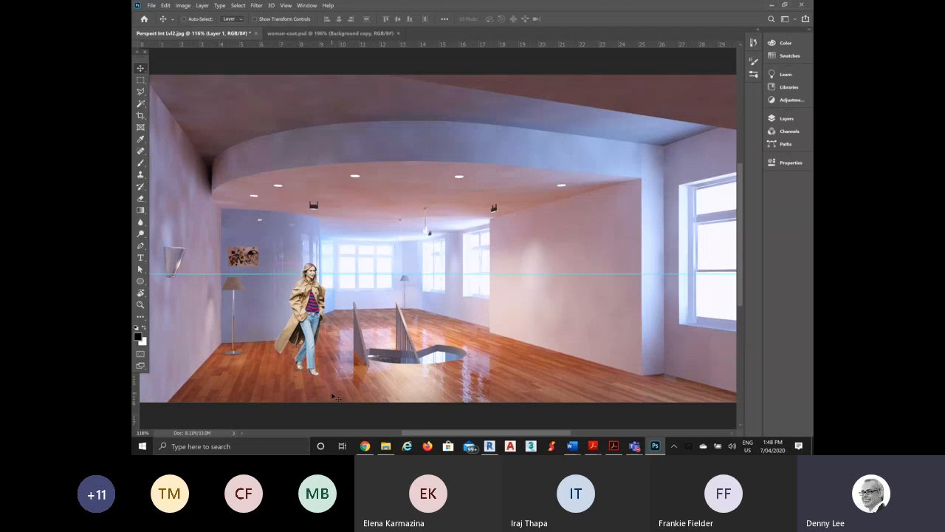
{"action": "key", "text": "ctrl+t"}
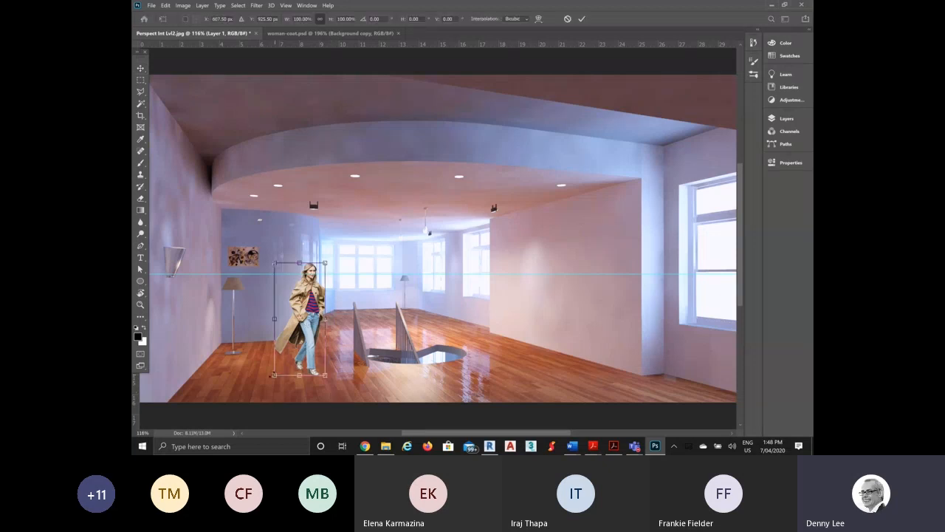
{"action": "left_click_drag", "start_coordinate": [299, 376], "coordinate": [273, 378]}
{"action": "key", "text": "Return"}
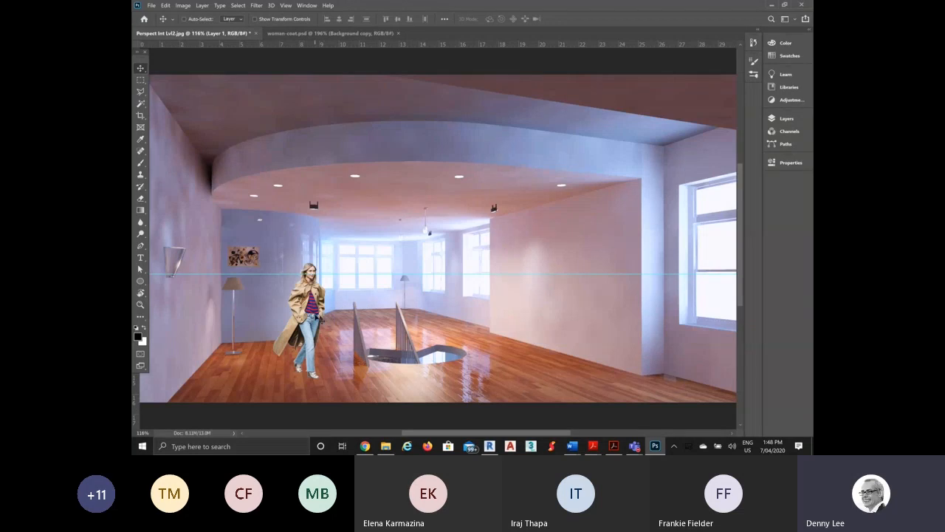
{"action": "left_click_drag", "start_coordinate": [314, 299], "coordinate": [323, 295]}
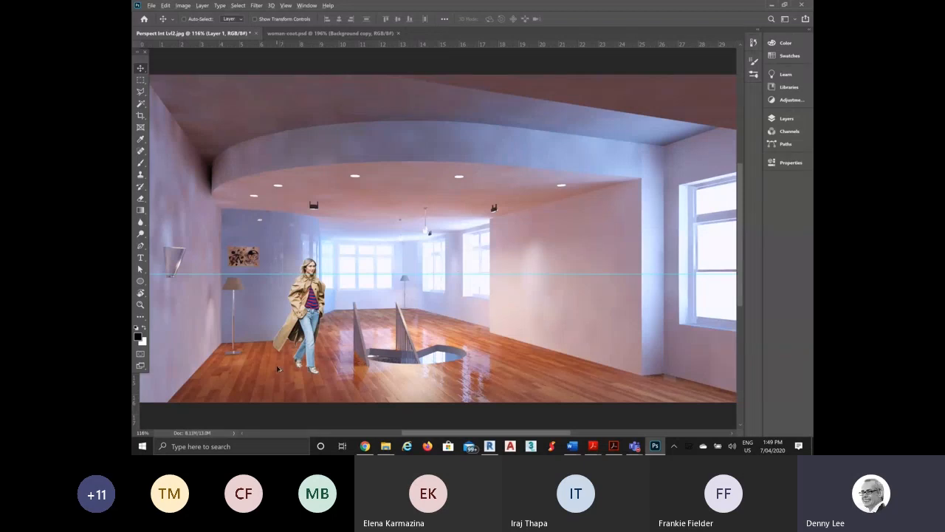
Add a Reveal All layer mask to Layer 1, which holds the woman cut-out
{"action": "scroll", "coordinate": [278, 369], "scroll_direction": "up", "scroll_amount": 10}
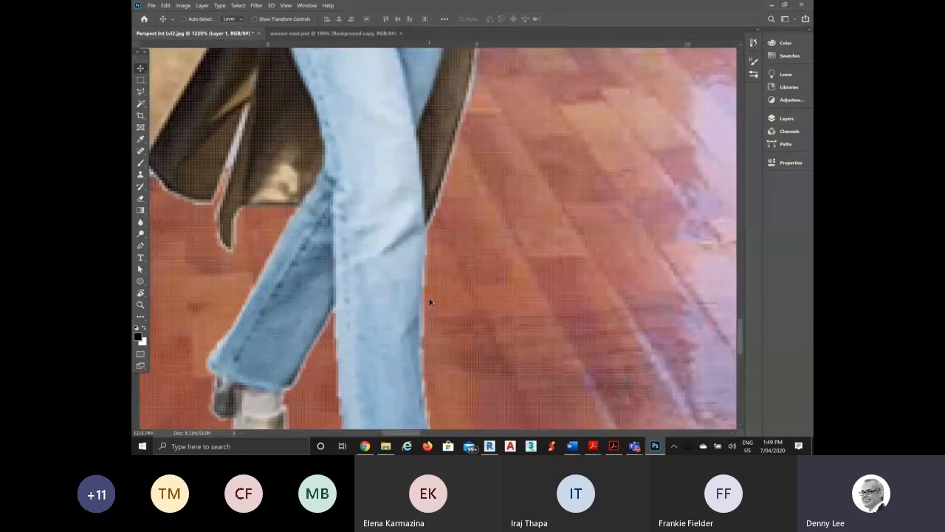
{"action": "scroll", "coordinate": [430, 301], "scroll_direction": "down", "scroll_amount": 5}
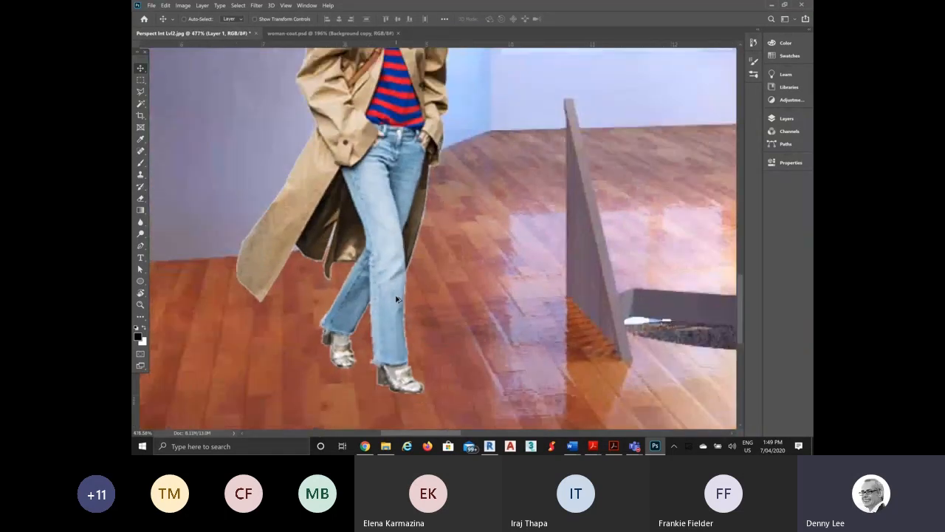
{"action": "scroll", "coordinate": [397, 299], "scroll_direction": "up", "scroll_amount": 1}
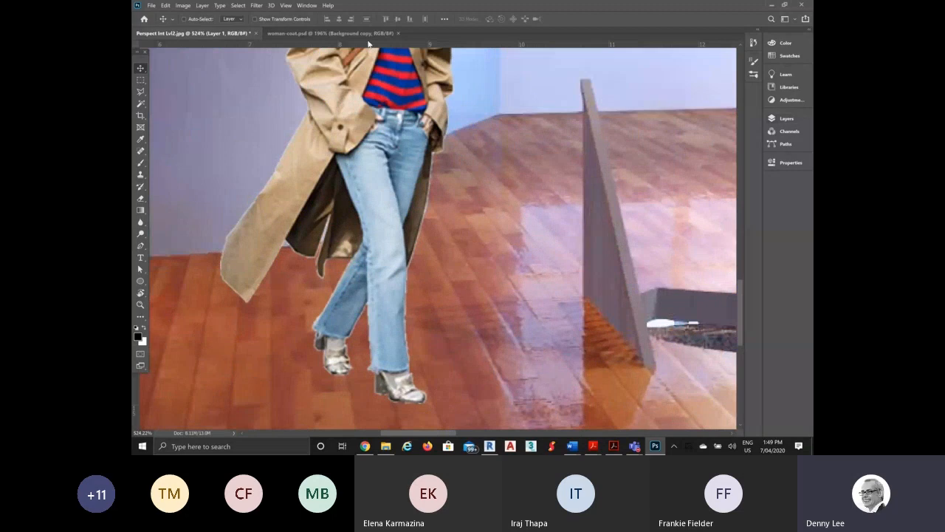
{"action": "left_click", "coordinate": [201, 6]}
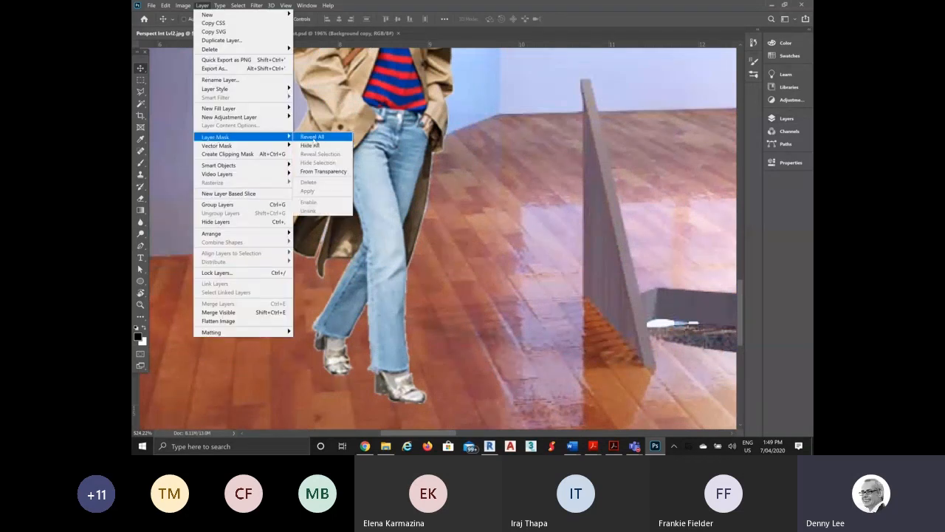
{"action": "mouse_move", "coordinate": [254, 138]}
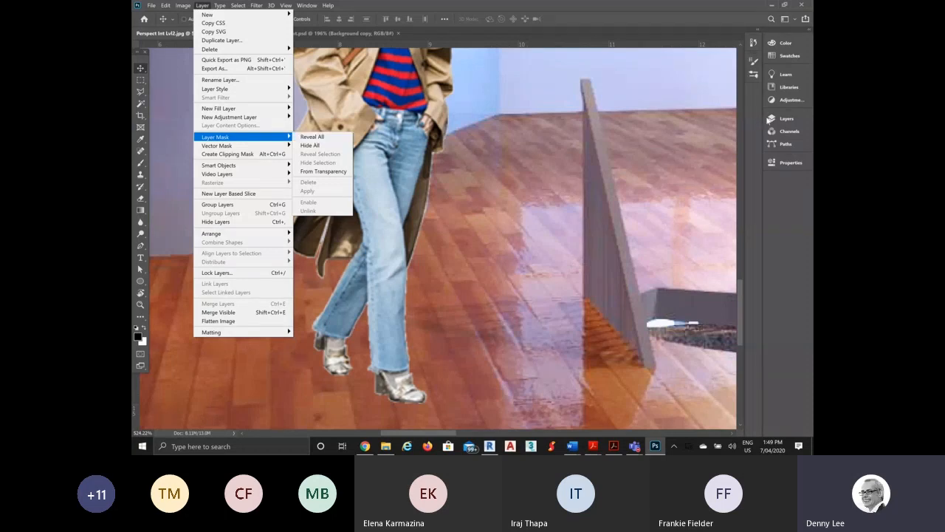
{"action": "left_click", "coordinate": [786, 120]}
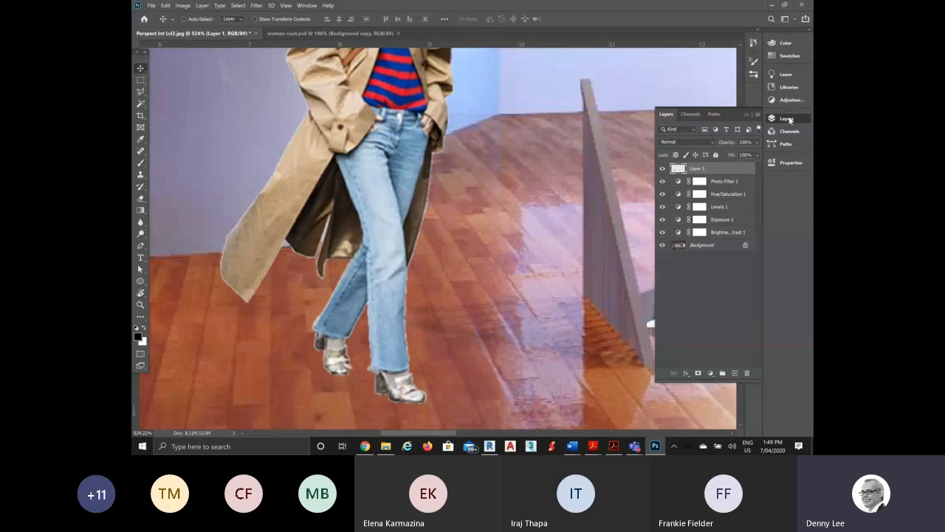
{"action": "left_click", "coordinate": [663, 168]}
{"action": "left_click", "coordinate": [663, 169]}
{"action": "left_click", "coordinate": [202, 6]}
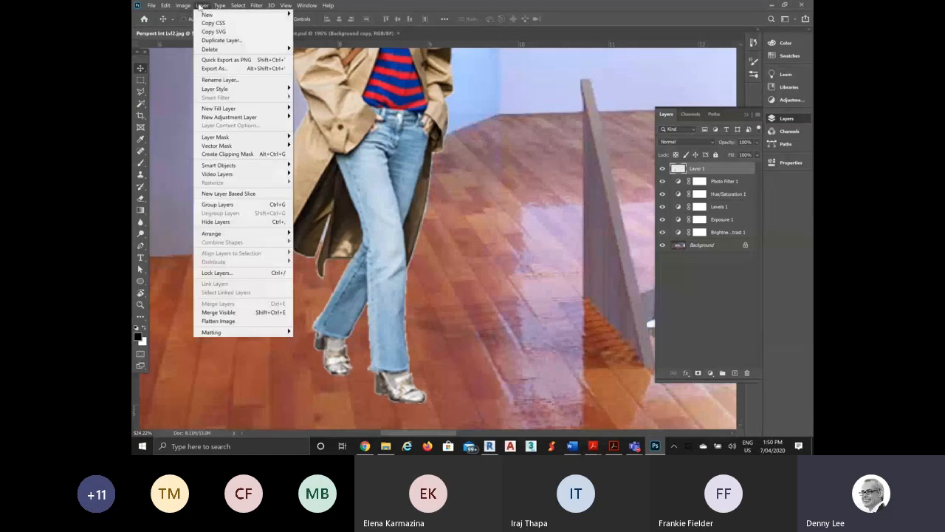
{"action": "mouse_move", "coordinate": [212, 139]}
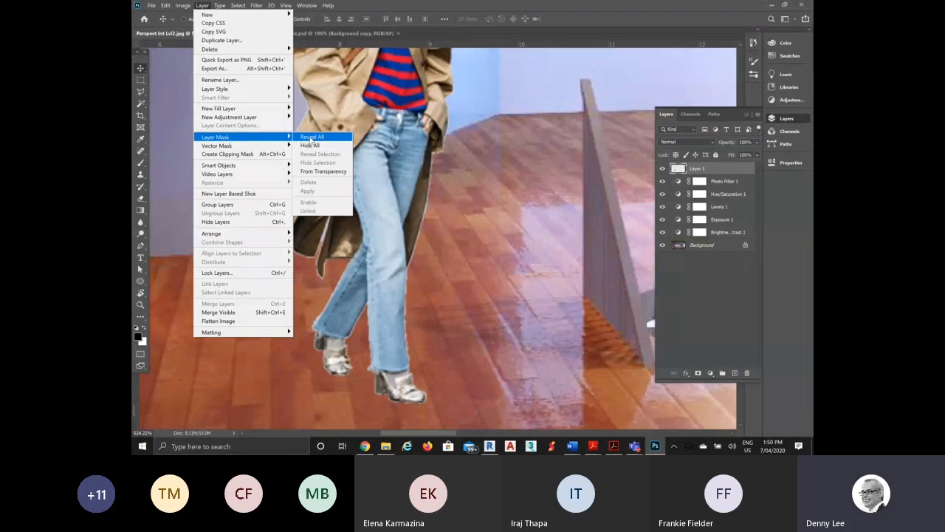
{"action": "left_click", "coordinate": [311, 137]}
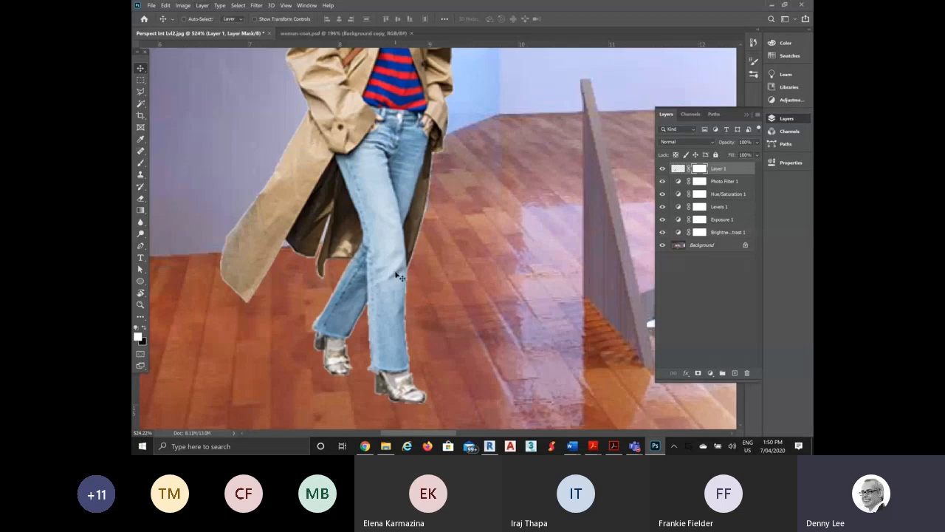
Examine the fringe along the front leg and compare Layer 1's image and mask as editing targets, ending on the image
{"action": "scroll", "coordinate": [404, 310], "scroll_direction": "up", "scroll_amount": 3}
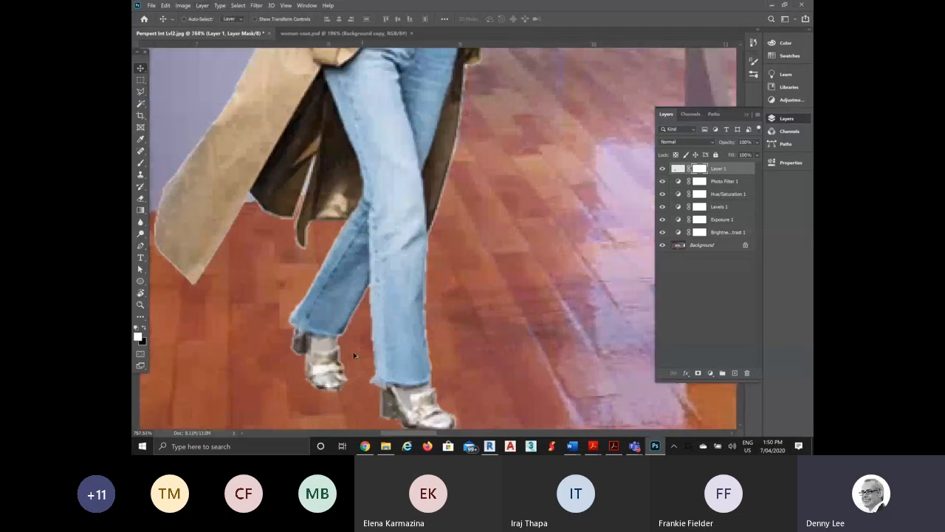
{"action": "scroll", "coordinate": [424, 242], "scroll_direction": "up", "scroll_amount": 3}
{"action": "scroll", "coordinate": [435, 241], "scroll_direction": "up", "scroll_amount": 1}
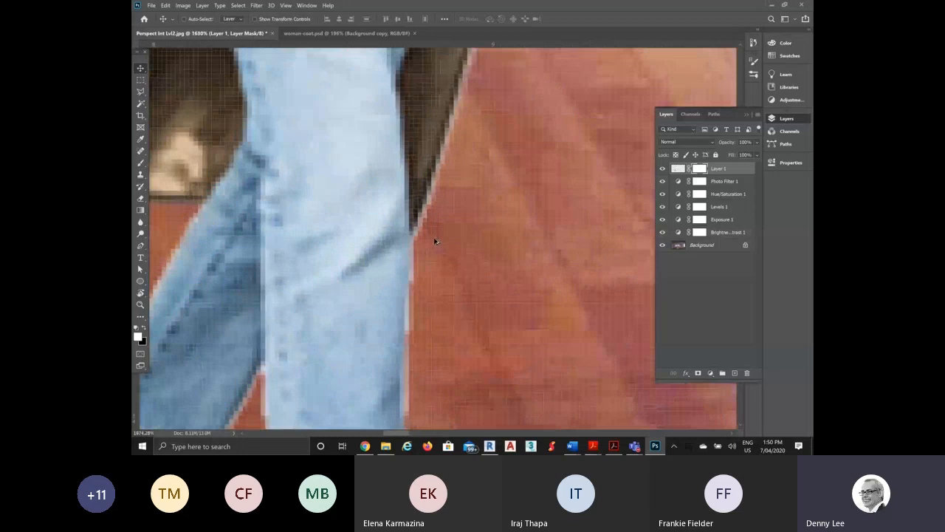
{"action": "scroll", "coordinate": [435, 241], "scroll_direction": "up", "scroll_amount": 2}
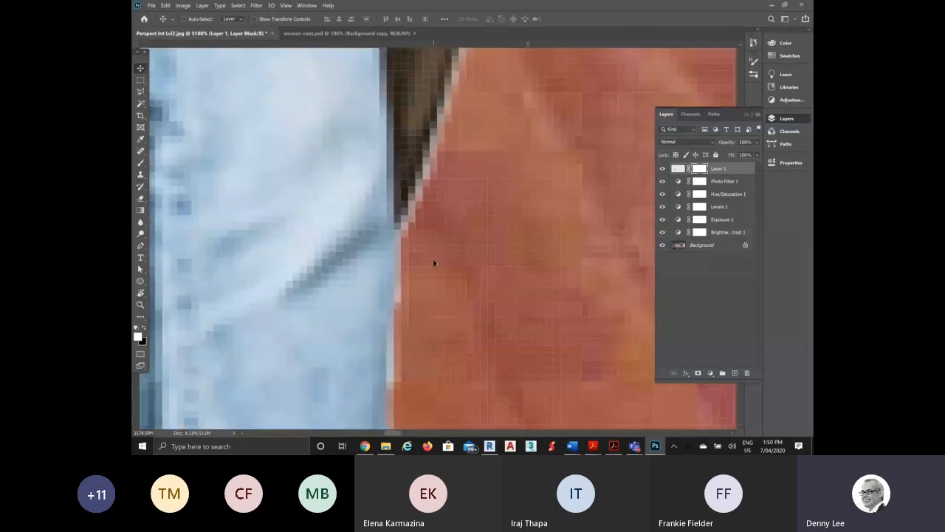
{"action": "scroll", "coordinate": [435, 263], "scroll_direction": "down", "scroll_amount": 1}
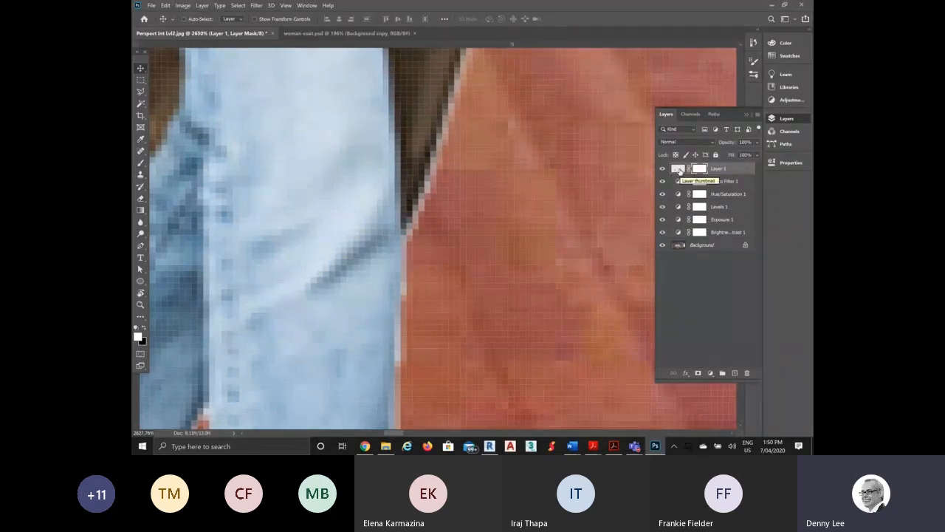
{"action": "left_click", "coordinate": [678, 170]}
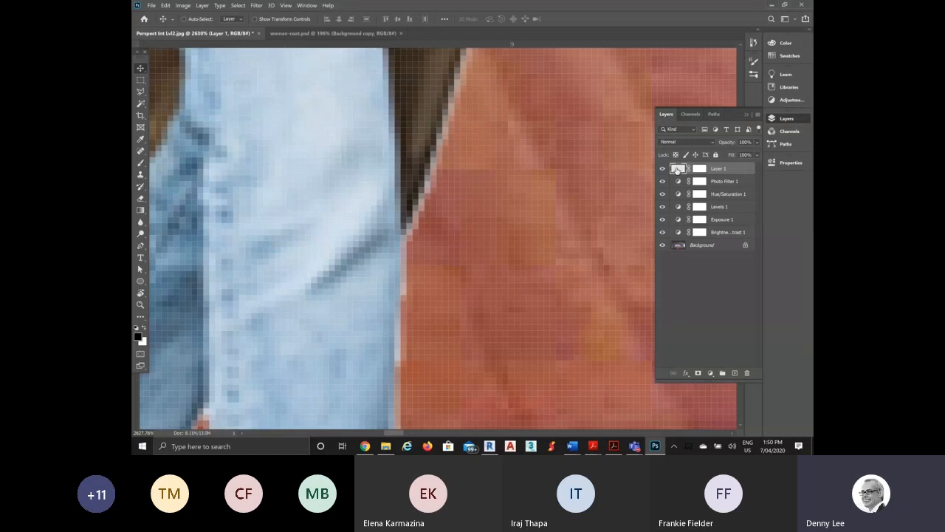
{"action": "left_click", "coordinate": [701, 170]}
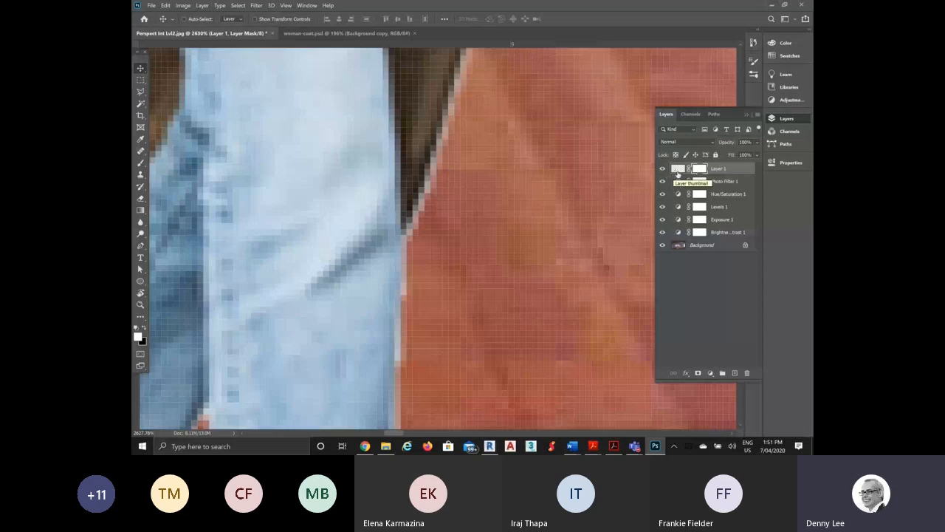
{"action": "left_click", "coordinate": [678, 170]}
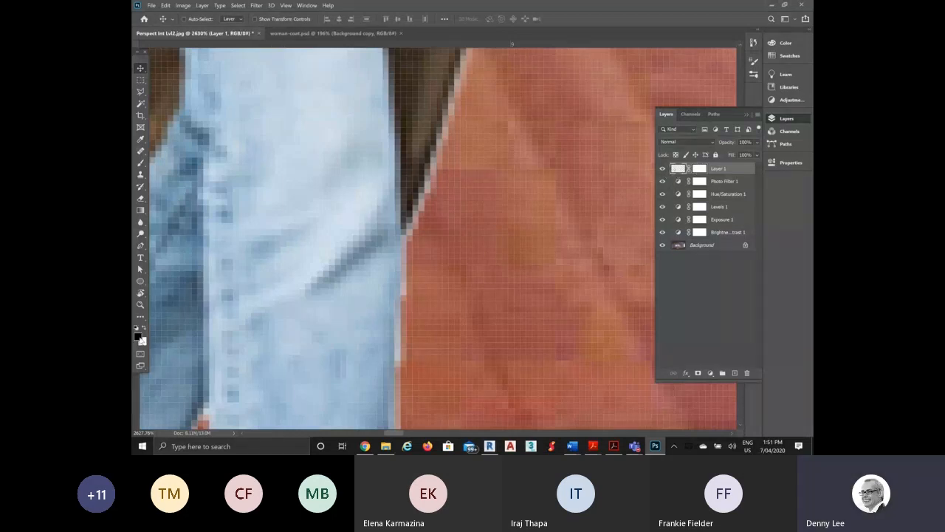
Set the foreground colour to a light green swatch while Layer 1's image is the active target
{"action": "left_click", "coordinate": [789, 55]}
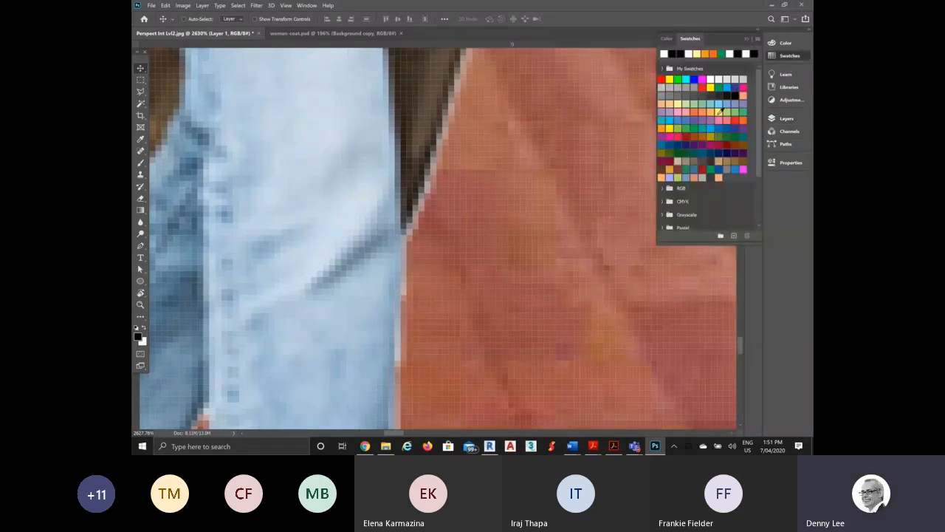
{"action": "left_click", "coordinate": [721, 111]}
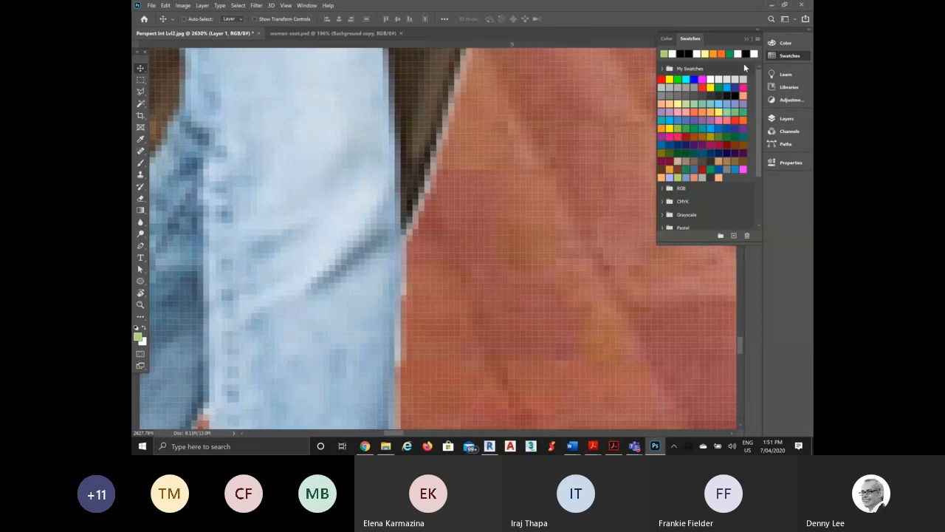
{"action": "left_click", "coordinate": [747, 39]}
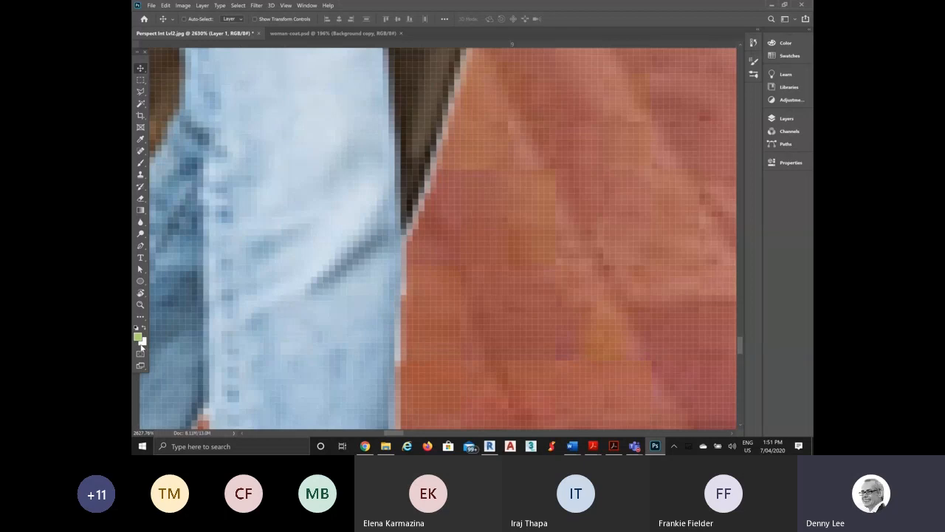
Target Layer 1's mask, make black the foreground colour and activate the Brush tool
{"action": "left_click", "coordinate": [784, 118]}
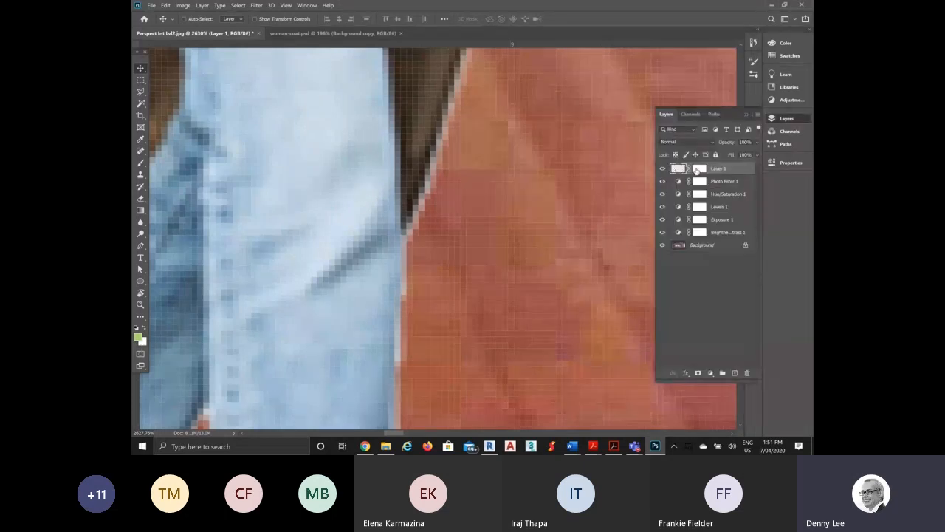
{"action": "left_click", "coordinate": [699, 169]}
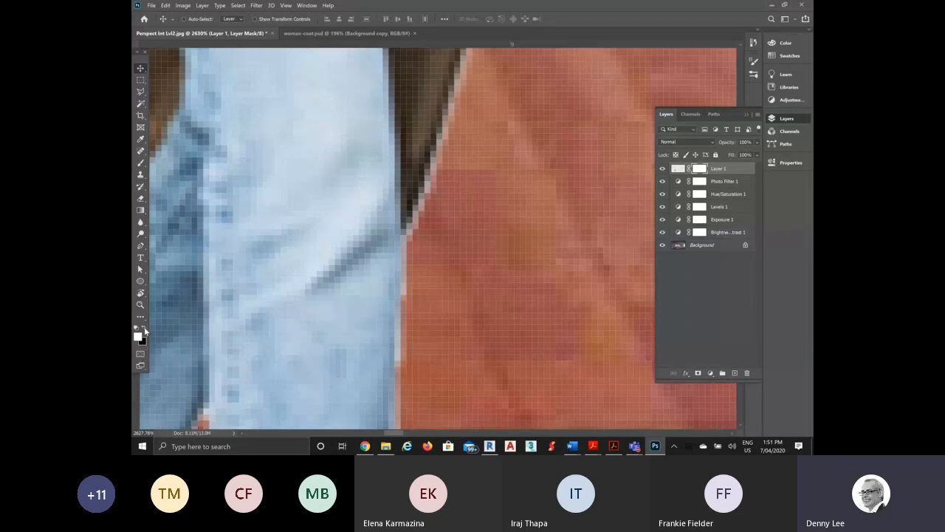
{"action": "left_click", "coordinate": [145, 328]}
{"action": "left_click", "coordinate": [145, 328]}
{"action": "left_click", "coordinate": [145, 329]}
{"action": "left_click", "coordinate": [140, 164]}
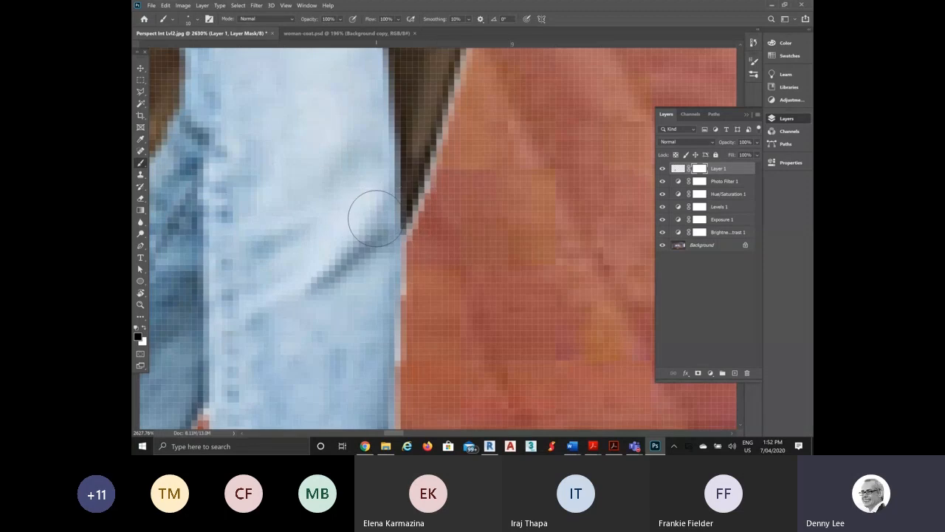
Set the brush size to 20 px and raise its hardness to the maximum for masking around the legs
{"action": "scroll", "coordinate": [376, 218], "scroll_direction": "down", "scroll_amount": 6}
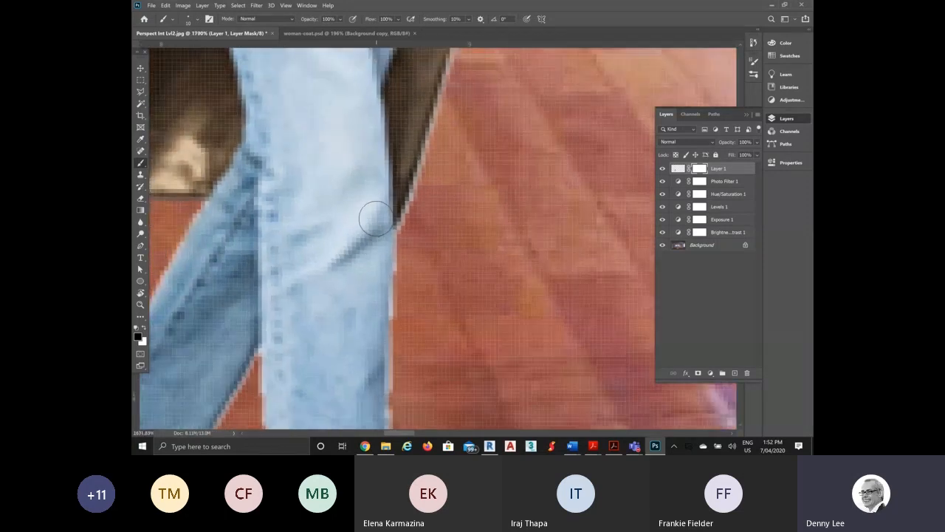
{"action": "scroll", "coordinate": [376, 219], "scroll_direction": "down", "scroll_amount": 3}
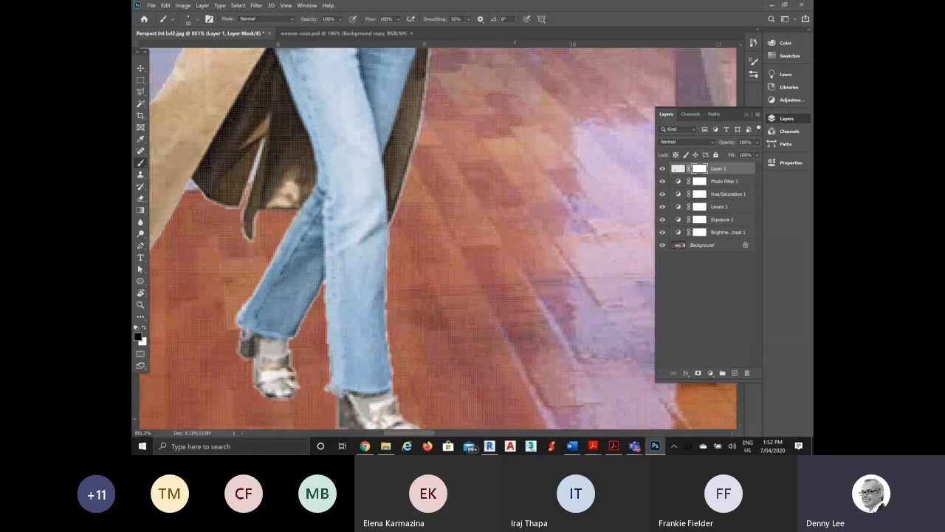
{"action": "right_click", "coordinate": [401, 183]}
{"action": "left_click_drag", "start_coordinate": [448, 204], "coordinate": [450, 204]}
{"action": "left_click_drag", "start_coordinate": [466, 222], "coordinate": [471, 226]}
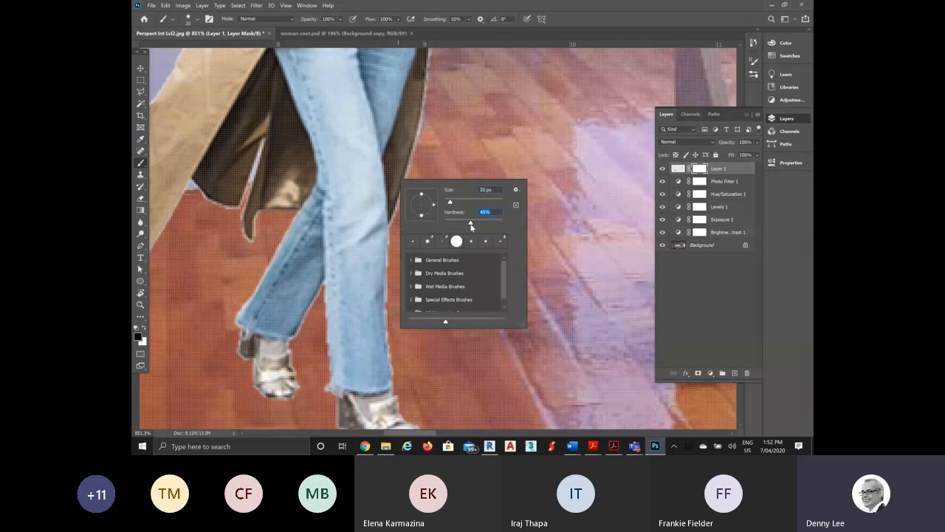
{"action": "left_click_drag", "start_coordinate": [472, 226], "coordinate": [508, 227]}
Paint black on the mask over the coat's edge, the front leg's outer edge and the front shoe to hide them
{"action": "mouse_move", "coordinate": [415, 369]}
{"action": "left_mouse_down"}
{"action": "mouse_move", "coordinate": [403, 163]}
{"action": "mouse_move", "coordinate": [415, 74]}
{"action": "left_mouse_up"}
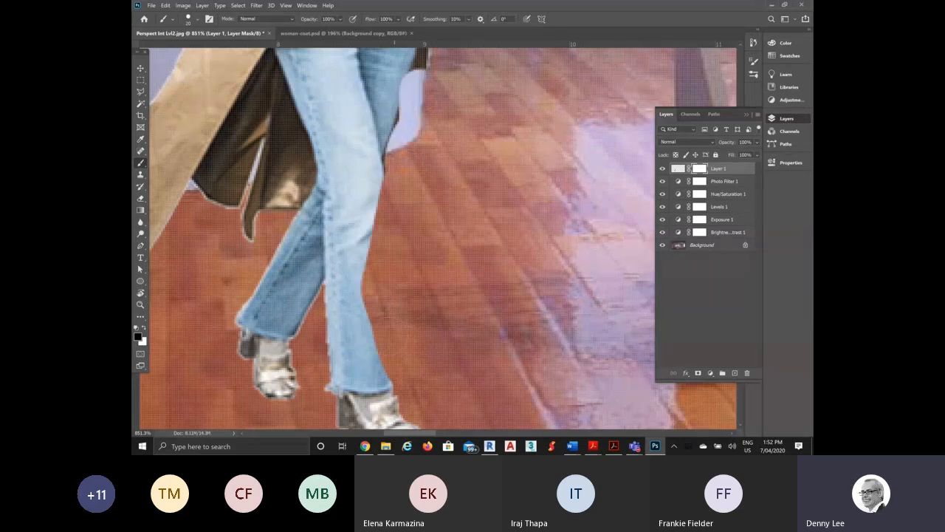
{"action": "mouse_move", "coordinate": [388, 336]}
{"action": "left_mouse_down"}
{"action": "mouse_move", "coordinate": [369, 398]}
{"action": "mouse_move", "coordinate": [342, 393]}
{"action": "mouse_move", "coordinate": [381, 339]}
{"action": "left_mouse_up"}
{"action": "scroll", "coordinate": [332, 345], "scroll_direction": "down", "scroll_amount": 2}
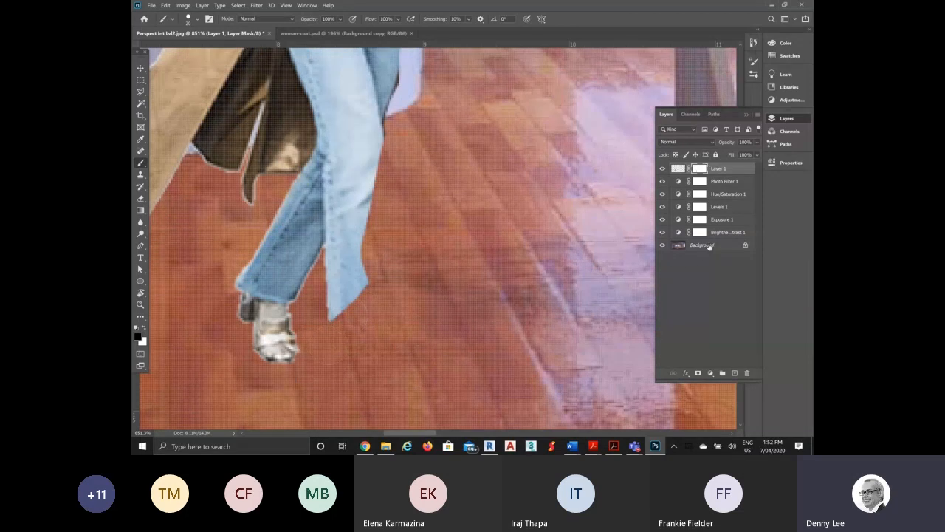
{"action": "left_click", "coordinate": [360, 292]}
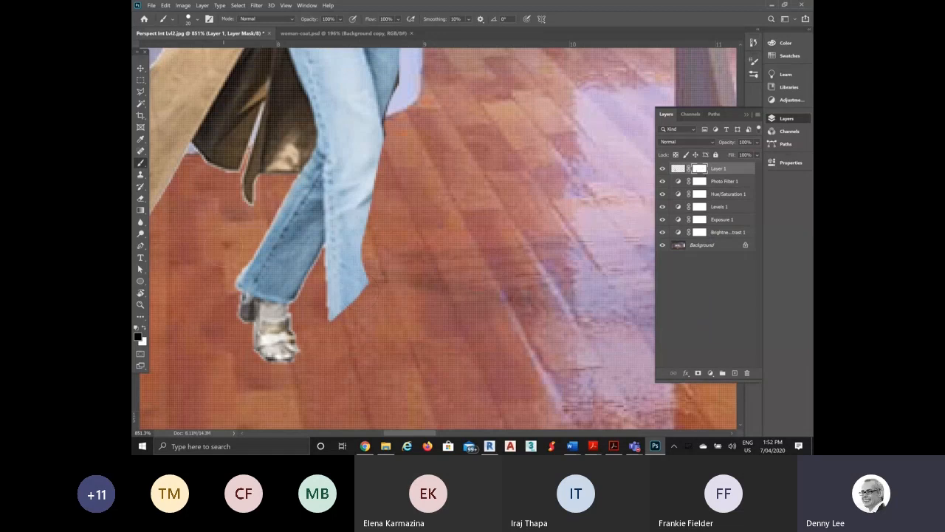
Make white the foreground colour and paint on the mask to bring back the front leg's outer edge and front shoe
{"action": "left_click", "coordinate": [145, 328]}
{"action": "mouse_move", "coordinate": [337, 299]}
{"action": "left_mouse_down"}
{"action": "mouse_move", "coordinate": [373, 325]}
{"action": "mouse_move", "coordinate": [366, 373]}
{"action": "mouse_move", "coordinate": [377, 390]}
{"action": "mouse_move", "coordinate": [393, 385]}
{"action": "mouse_move", "coordinate": [361, 347]}
{"action": "mouse_move", "coordinate": [371, 340]}
{"action": "mouse_move", "coordinate": [363, 328]}
{"action": "left_mouse_up"}
{"action": "mouse_move", "coordinate": [371, 275]}
{"action": "left_mouse_down"}
{"action": "mouse_move", "coordinate": [381, 142]}
{"action": "mouse_move", "coordinate": [388, 340]}
{"action": "left_mouse_up"}
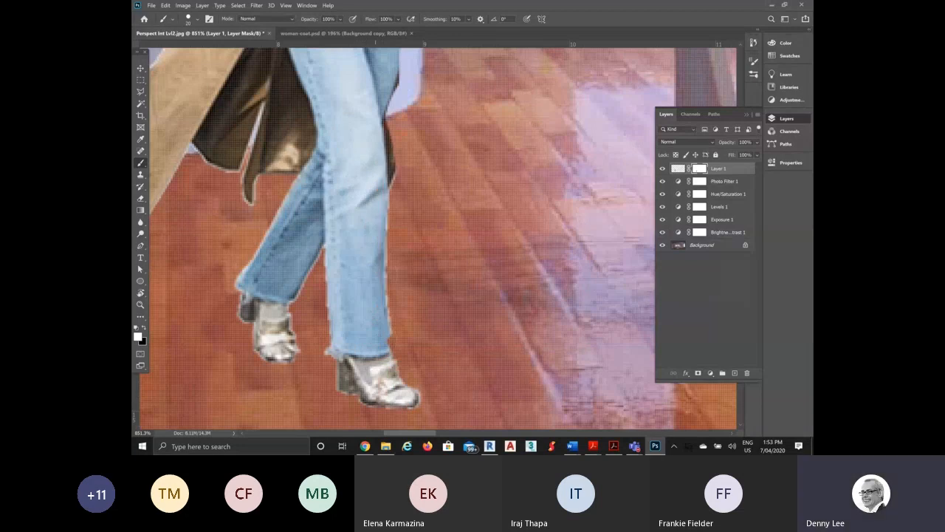
Paint white on the mask beside the front leg to restore the dark coat lining up to the cuff
{"action": "mouse_move", "coordinate": [395, 172]}
{"action": "left_mouse_down"}
{"action": "mouse_move", "coordinate": [393, 97]}
{"action": "mouse_move", "coordinate": [414, 70]}
{"action": "mouse_move", "coordinate": [399, 164]}
{"action": "left_mouse_up"}
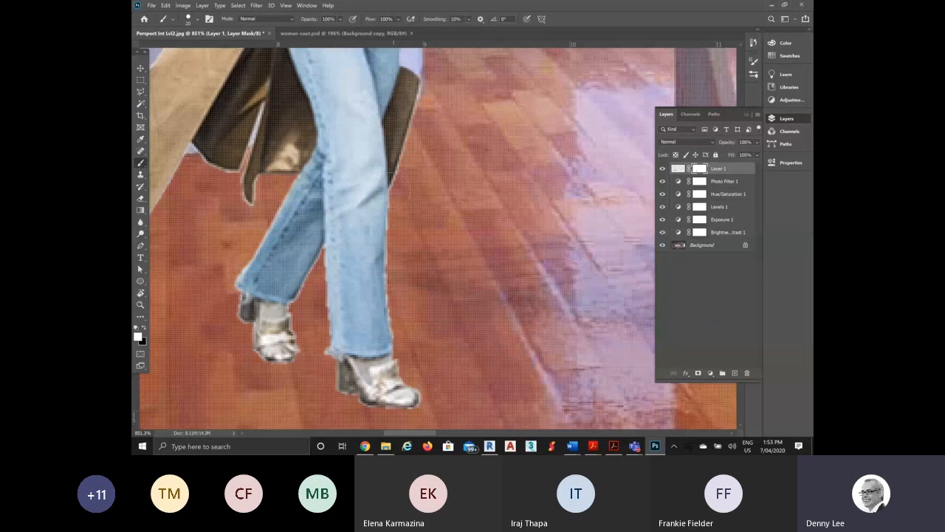
{"action": "left_click_drag", "start_coordinate": [394, 105], "coordinate": [402, 80]}
{"action": "scroll", "coordinate": [377, 195], "scroll_direction": "up", "scroll_amount": 1}
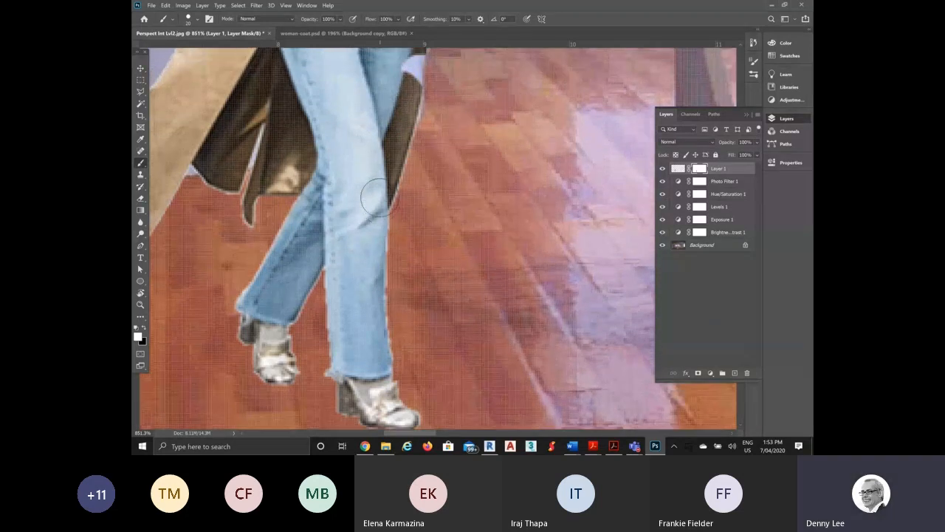
{"action": "scroll", "coordinate": [379, 195], "scroll_direction": "up", "scroll_amount": 4}
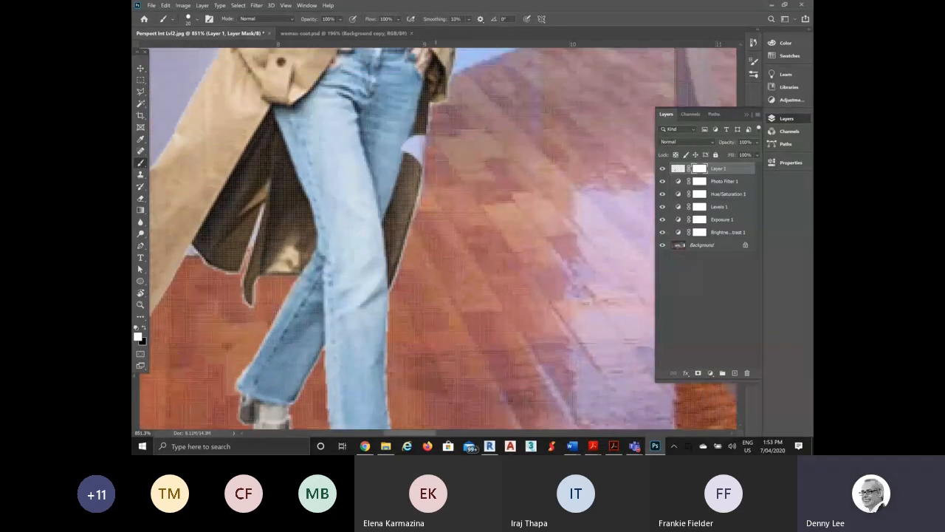
{"action": "left_click_drag", "start_coordinate": [412, 166], "coordinate": [418, 130]}
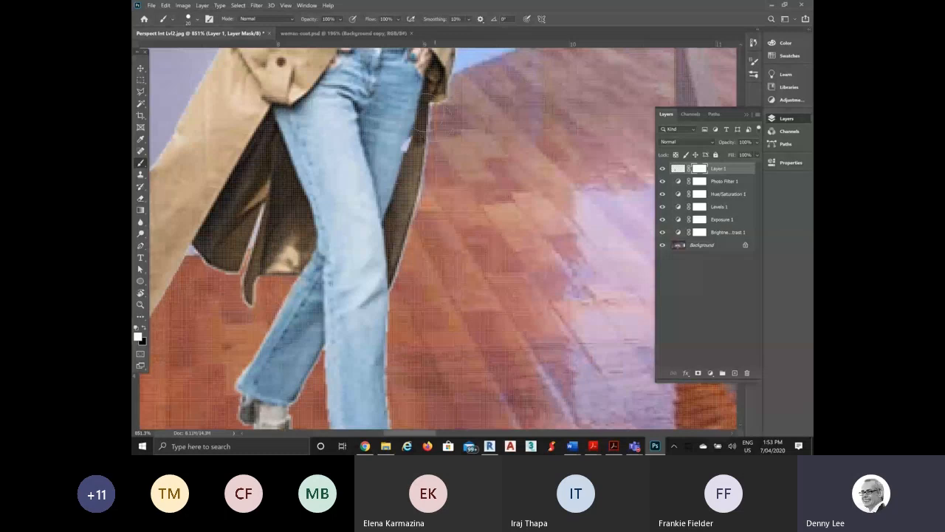
Reduce the brush size to 9 px at 100% hardness for detailed masking along the coat's edge
{"action": "scroll", "coordinate": [411, 295], "scroll_direction": "up", "scroll_amount": 5}
{"action": "right_click", "coordinate": [456, 242]}
{"action": "left_click_drag", "start_coordinate": [506, 266], "coordinate": [504, 265]}
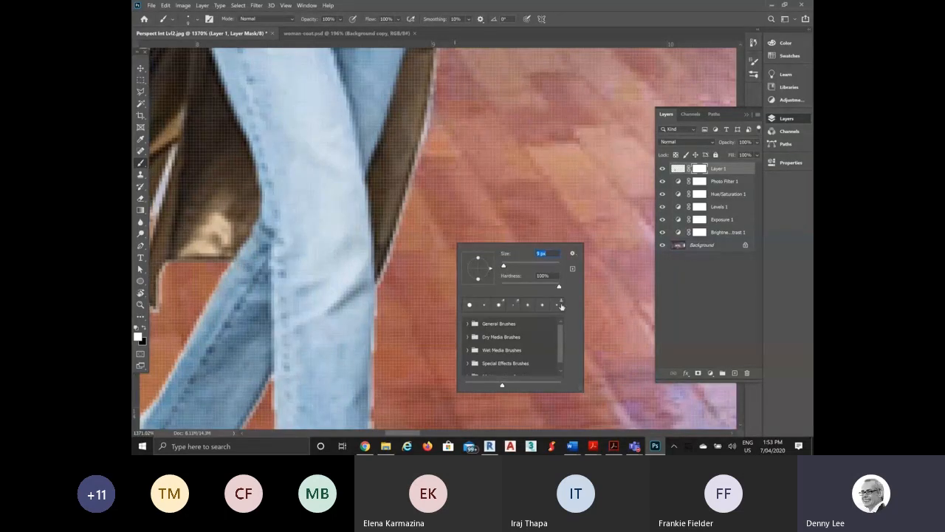
{"action": "key", "text": "Escape"}
{"action": "scroll", "coordinate": [393, 297], "scroll_direction": "up", "scroll_amount": 3}
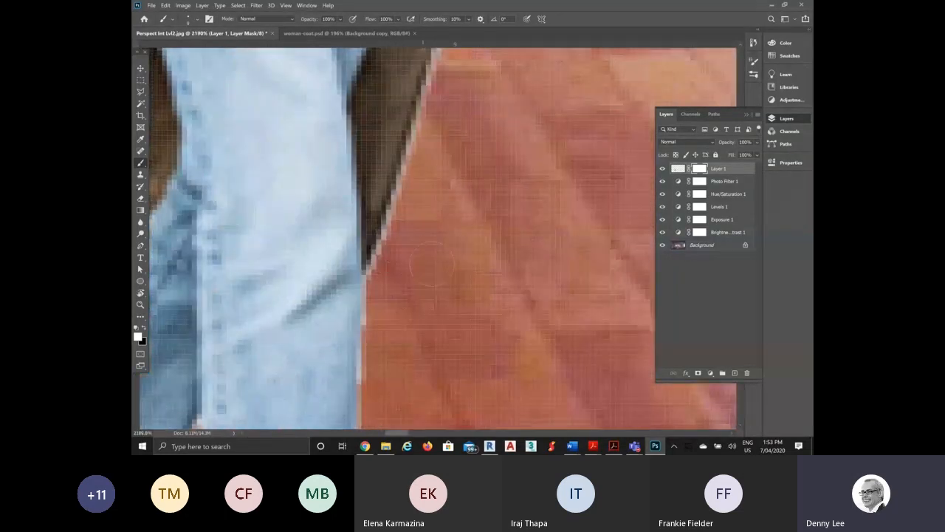
Make black the foreground colour and mask the pale fringe along the coat lining beside the front leg, undoing the last two strokes
{"action": "key", "text": "x"}
{"action": "left_click_drag", "start_coordinate": [397, 291], "coordinate": [430, 178]}
{"action": "left_click_drag", "start_coordinate": [415, 218], "coordinate": [432, 148]}
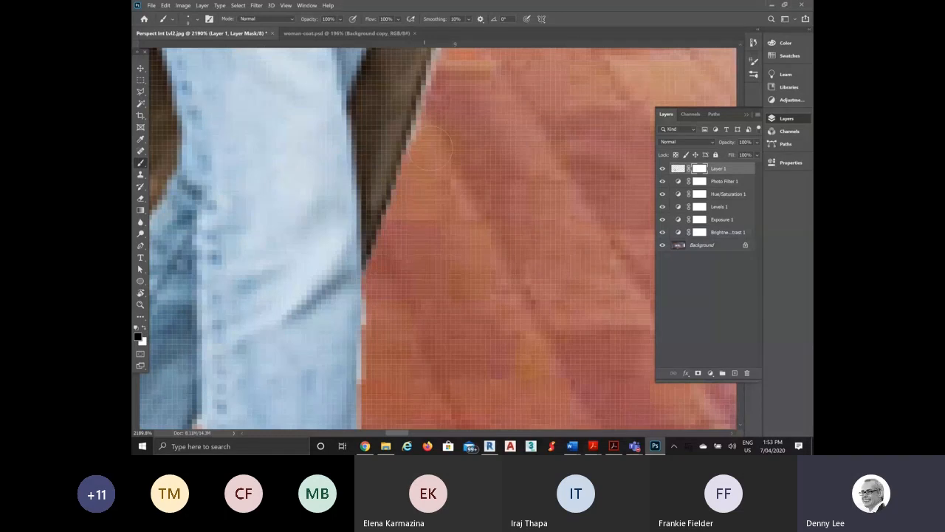
{"action": "scroll", "coordinate": [429, 147], "scroll_direction": "up", "scroll_amount": 3}
{"action": "left_click", "coordinate": [431, 166]}
{"action": "key", "text": "ctrl+z"}
{"action": "key", "text": "ctrl+z"}
{"action": "scroll", "coordinate": [472, 177], "scroll_direction": "up", "scroll_amount": 1}
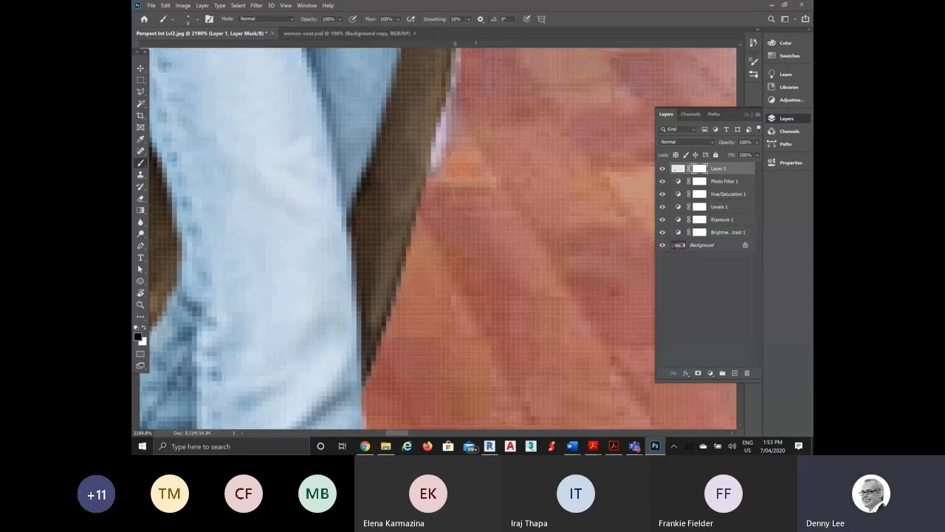
Paint black on the mask along the outer edge of the cuff, sleeve and shoulder to trim the pale fringe
{"action": "scroll", "coordinate": [466, 255], "scroll_direction": "up", "scroll_amount": 4}
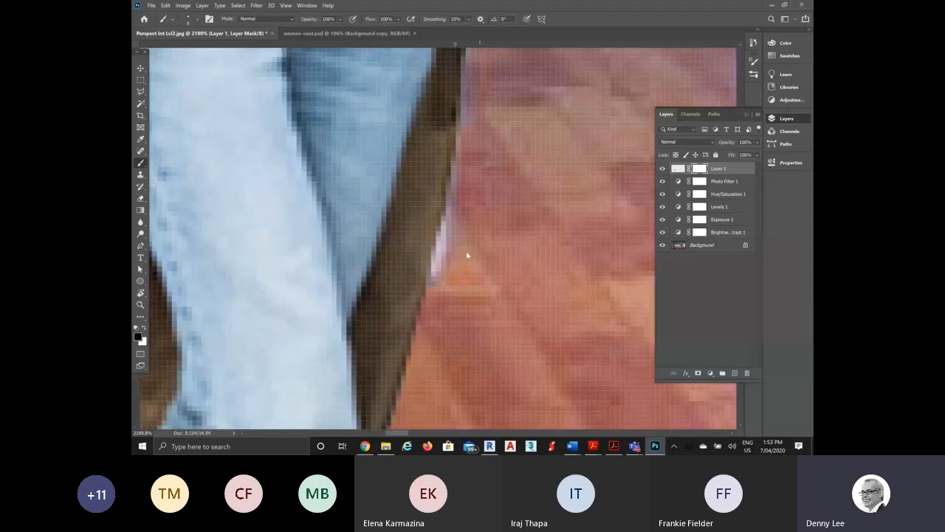
{"action": "scroll", "coordinate": [466, 255], "scroll_direction": "up", "scroll_amount": 5}
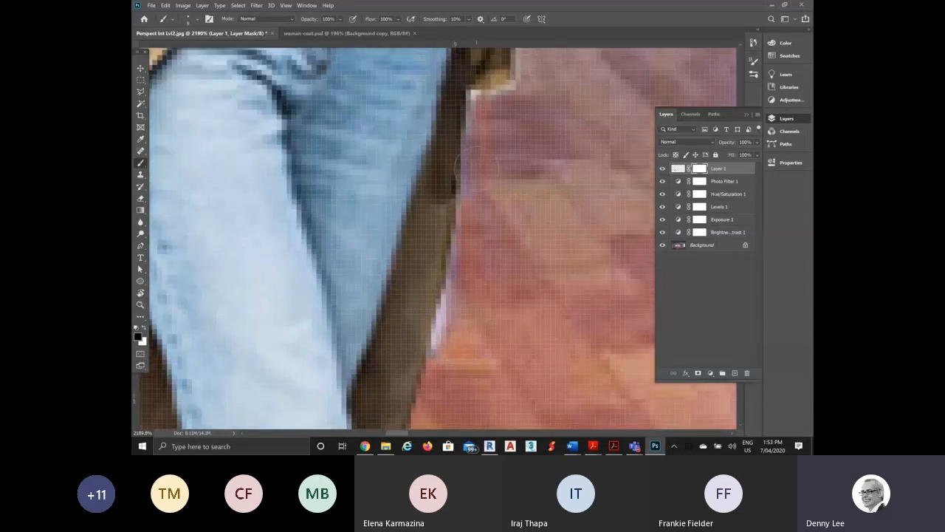
{"action": "mouse_move", "coordinate": [482, 192]}
{"action": "left_mouse_down"}
{"action": "mouse_move", "coordinate": [520, 189]}
{"action": "mouse_move", "coordinate": [481, 184]}
{"action": "mouse_move", "coordinate": [524, 178]}
{"action": "left_mouse_up"}
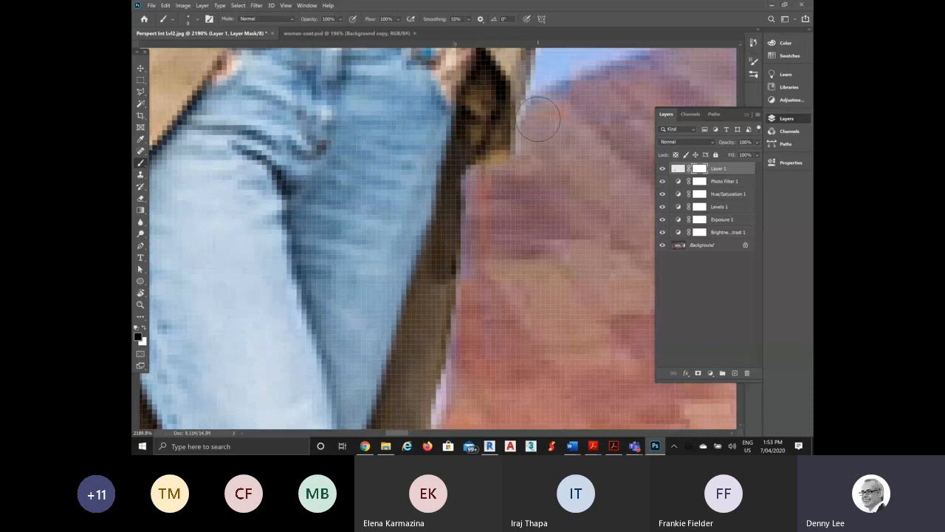
{"action": "scroll", "coordinate": [537, 118], "scroll_direction": "up", "scroll_amount": 5}
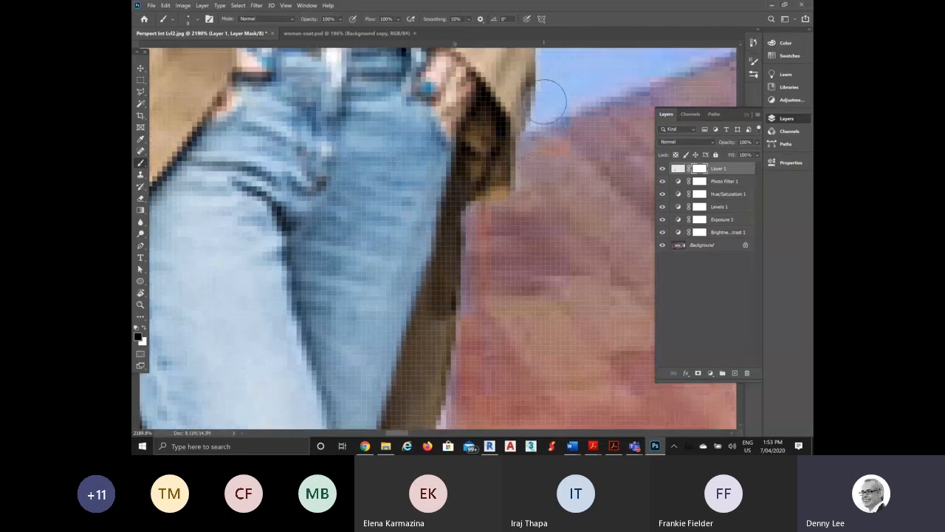
{"action": "scroll", "coordinate": [565, 151], "scroll_direction": "up", "scroll_amount": 4}
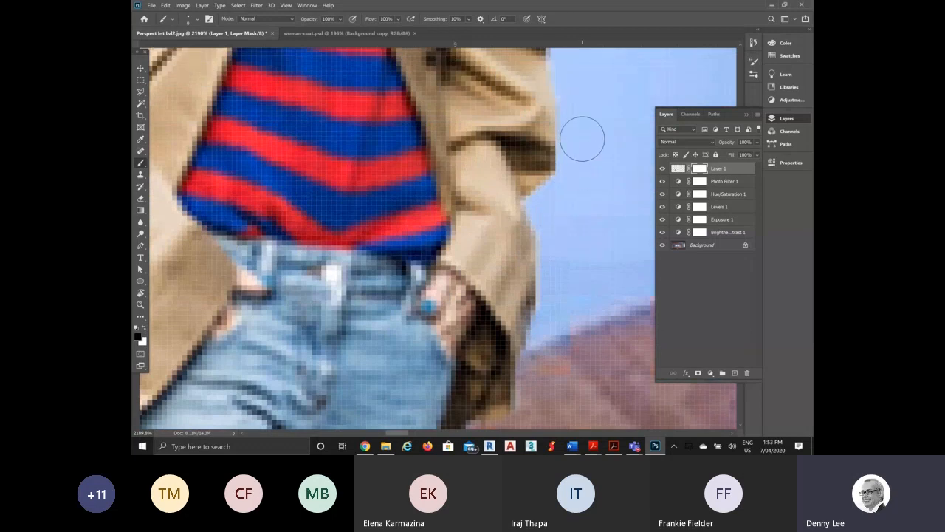
{"action": "scroll", "coordinate": [576, 152], "scroll_direction": "up", "scroll_amount": 5}
{"action": "scroll", "coordinate": [569, 138], "scroll_direction": "up", "scroll_amount": 1}
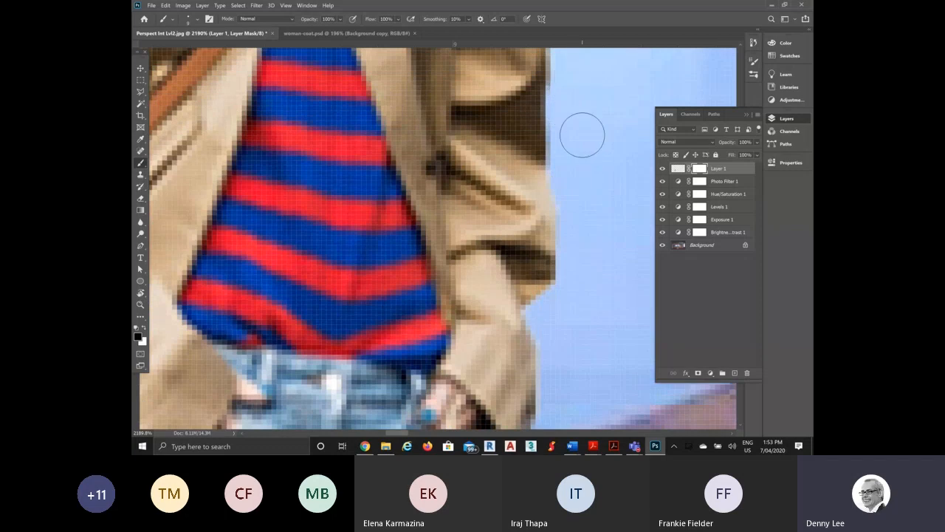
{"action": "scroll", "coordinate": [576, 139], "scroll_direction": "up", "scroll_amount": 3}
{"action": "scroll", "coordinate": [571, 145], "scroll_direction": "up", "scroll_amount": 4}
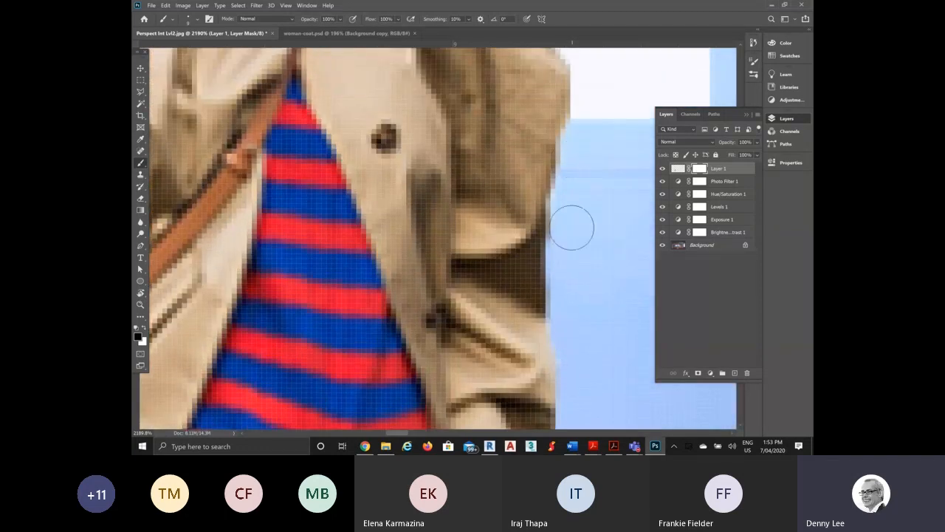
{"action": "scroll", "coordinate": [566, 184], "scroll_direction": "up", "scroll_amount": 9}
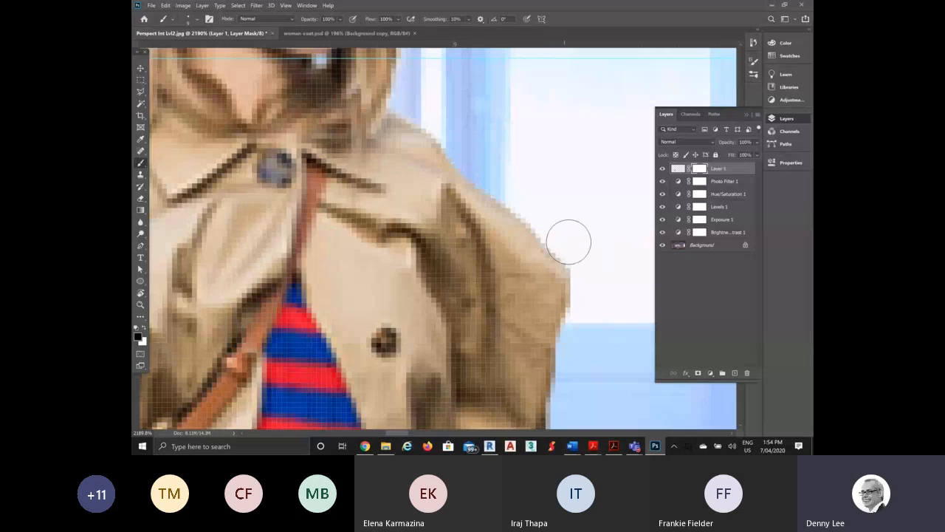
{"action": "scroll", "coordinate": [435, 120], "scroll_direction": "up", "scroll_amount": 5}
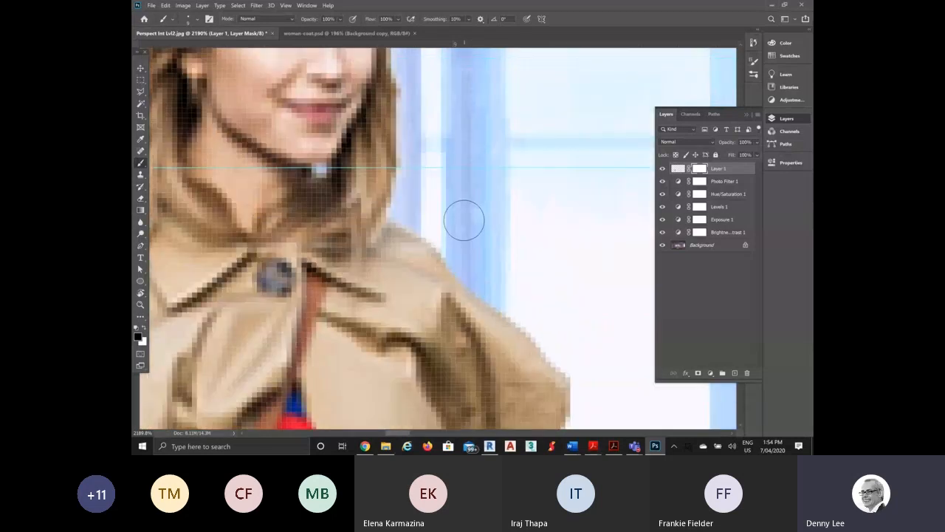
Lower the brush hardness well below the maximum for soft-edged masking around the woman's loose hair
{"action": "scroll", "coordinate": [464, 220], "scroll_direction": "down", "scroll_amount": 3}
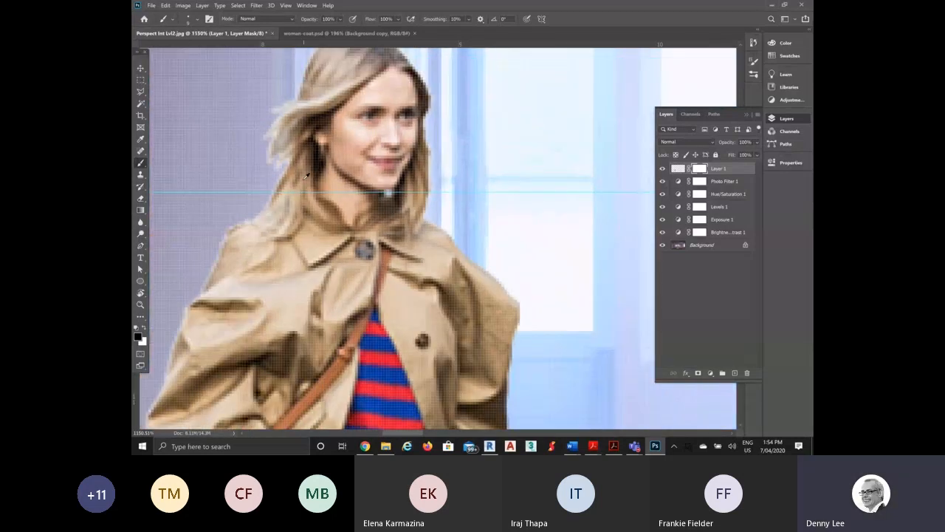
{"action": "scroll", "coordinate": [306, 175], "scroll_direction": "up", "scroll_amount": 3}
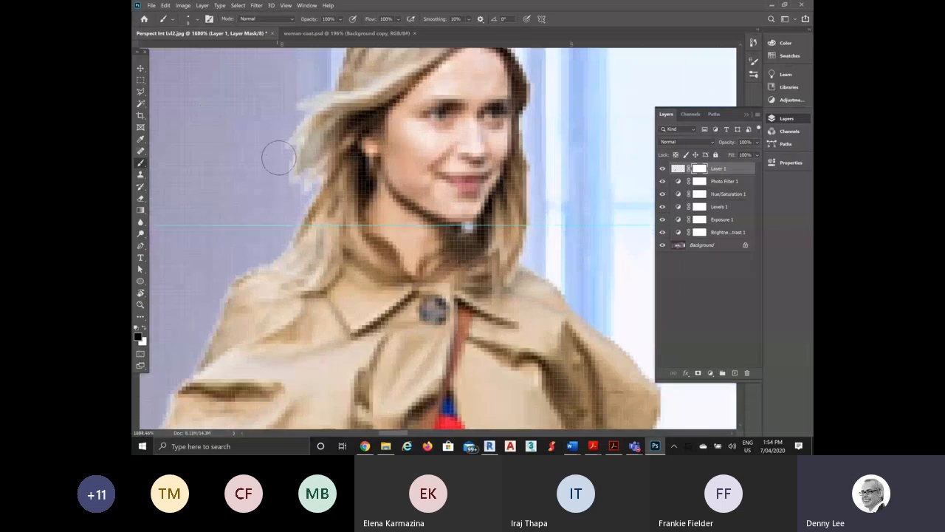
{"action": "scroll", "coordinate": [279, 158], "scroll_direction": "up", "scroll_amount": 2}
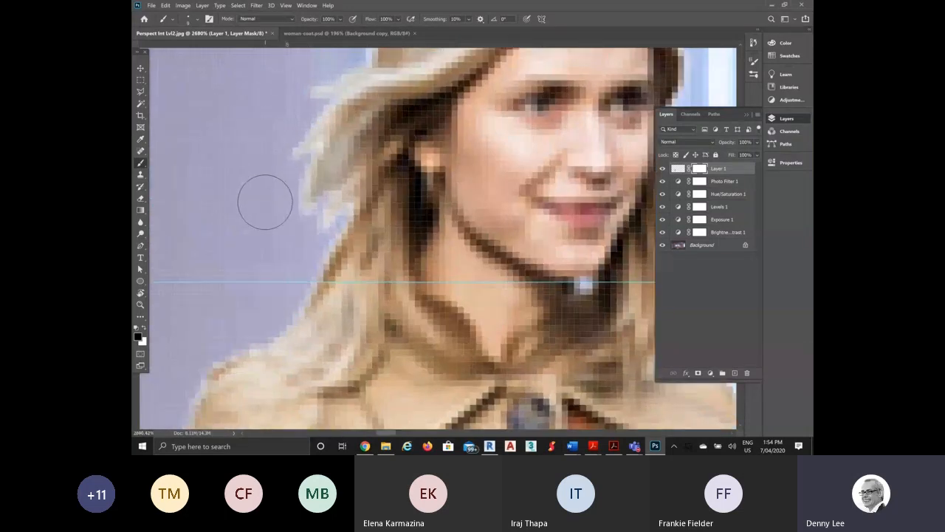
{"action": "right_click", "coordinate": [308, 175]}
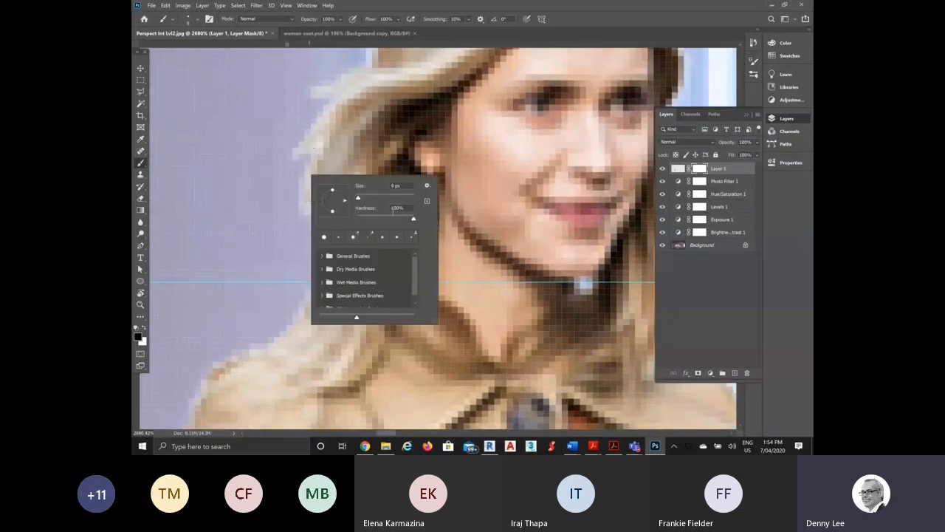
{"action": "left_click_drag", "start_coordinate": [411, 219], "coordinate": [375, 222]}
{"action": "left_click", "coordinate": [268, 209]}
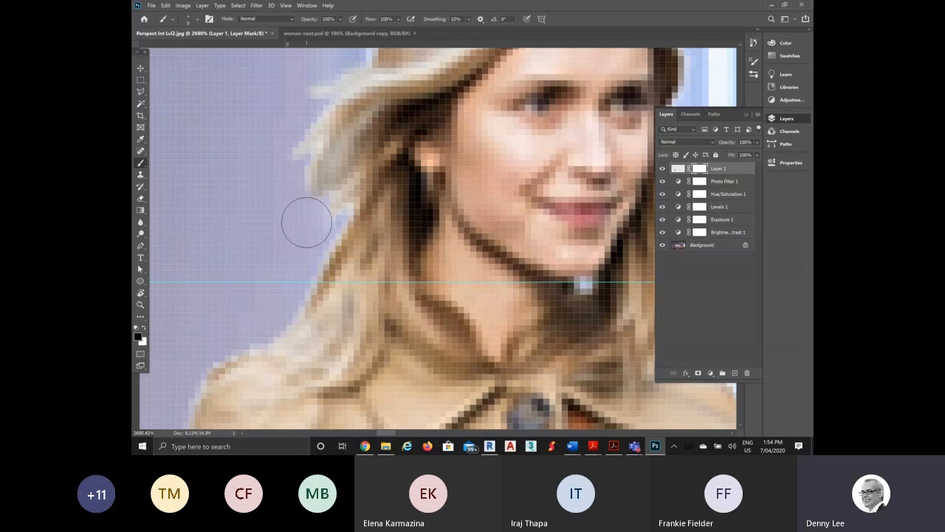
Paint black with the soft brush on the mask around the wispy hair tips and the back of the head
{"action": "mouse_move", "coordinate": [306, 222]}
{"action": "left_mouse_down"}
{"action": "mouse_move", "coordinate": [321, 216]}
{"action": "mouse_move", "coordinate": [303, 212]}
{"action": "left_mouse_up"}
{"action": "scroll", "coordinate": [268, 138], "scroll_direction": "up", "scroll_amount": 1}
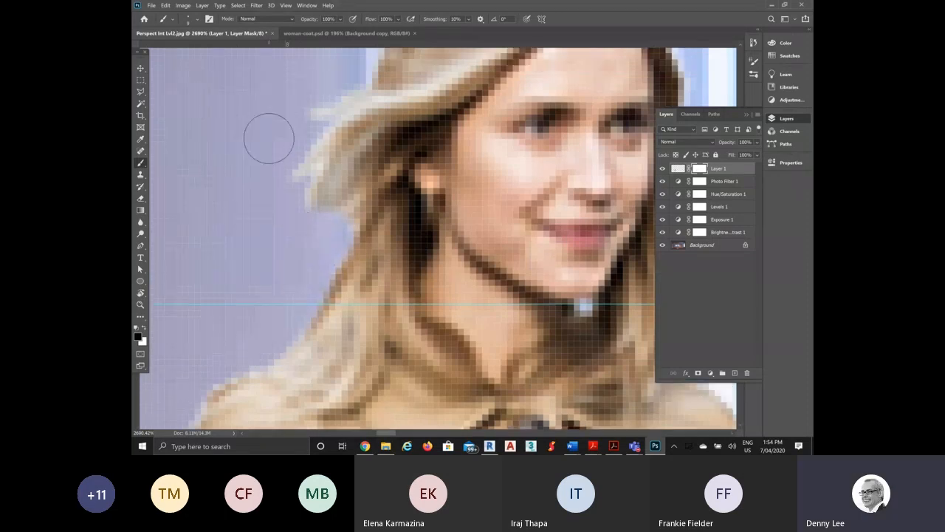
{"action": "scroll", "coordinate": [269, 138], "scroll_direction": "up", "scroll_amount": 3}
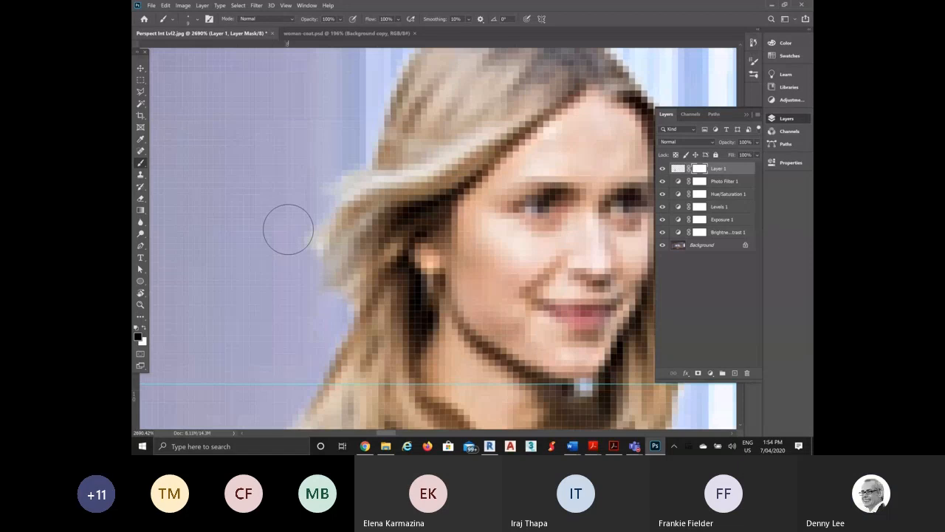
{"action": "scroll", "coordinate": [324, 182], "scroll_direction": "up", "scroll_amount": 2}
{"action": "scroll", "coordinate": [324, 181], "scroll_direction": "up", "scroll_amount": 2}
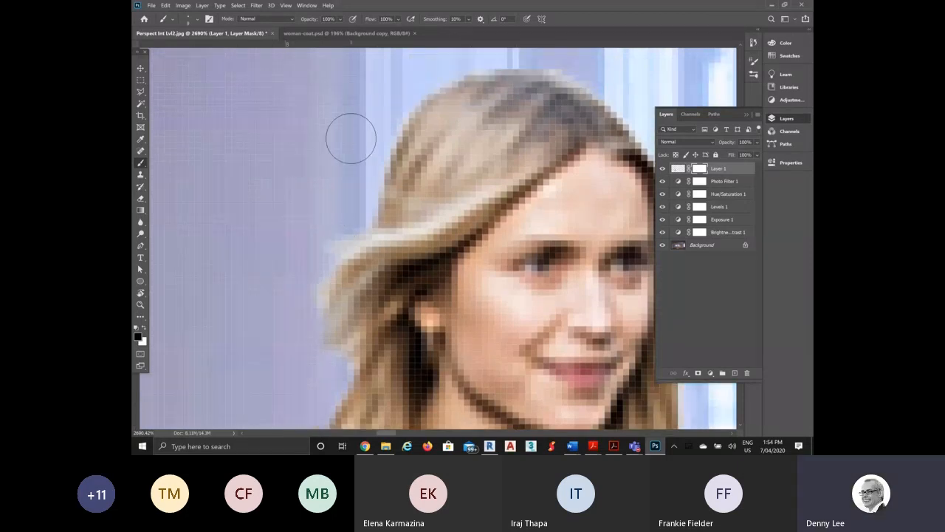
{"action": "scroll", "coordinate": [558, 69], "scroll_direction": "down", "scroll_amount": 3}
{"action": "scroll", "coordinate": [558, 69], "scroll_direction": "up", "scroll_amount": 2}
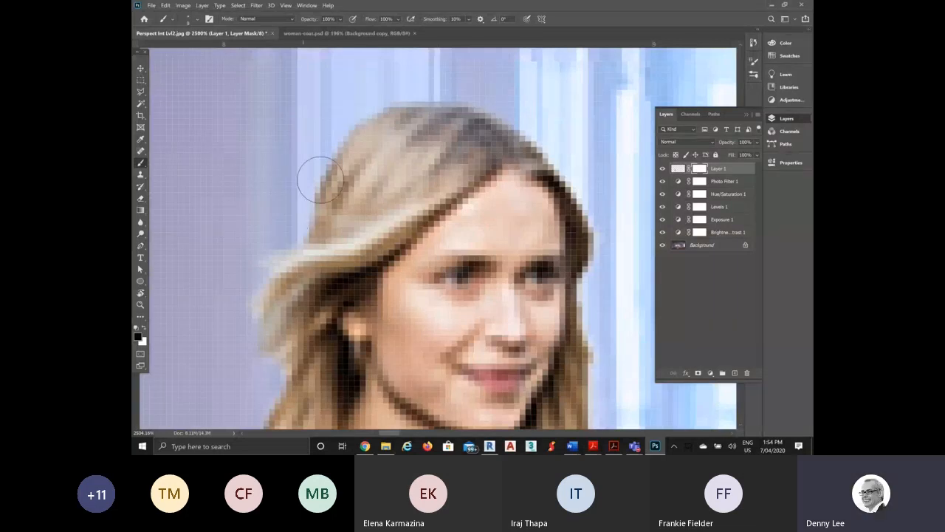
Examine the masked woman within the whole interior and inspect the coat's outer edge beside the front leg
{"action": "scroll", "coordinate": [416, 192], "scroll_direction": "down", "scroll_amount": 10}
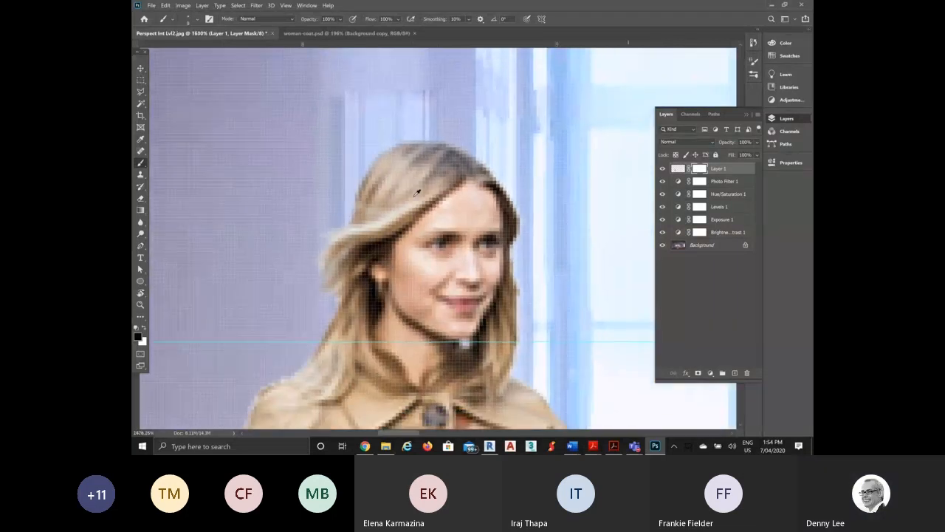
{"action": "scroll", "coordinate": [439, 201], "scroll_direction": "down", "scroll_amount": 5}
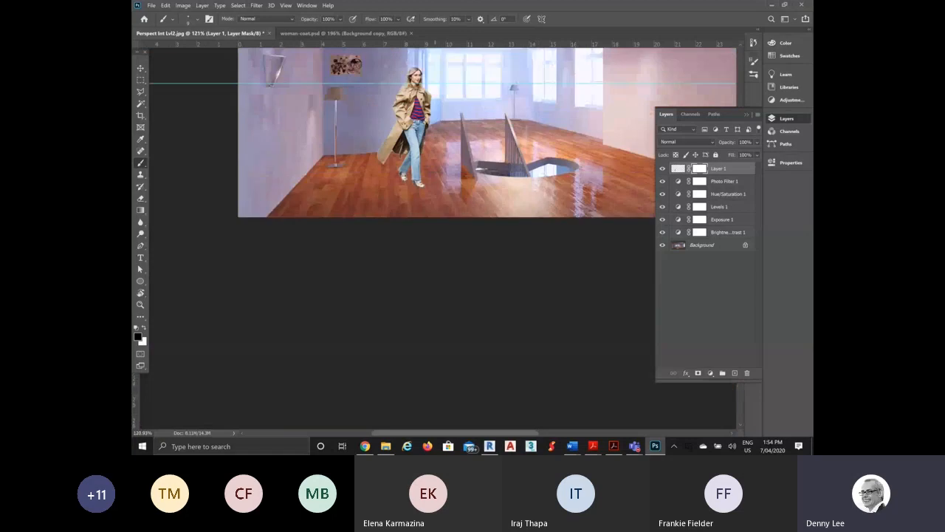
{"action": "scroll", "coordinate": [439, 201], "scroll_direction": "up", "scroll_amount": 3}
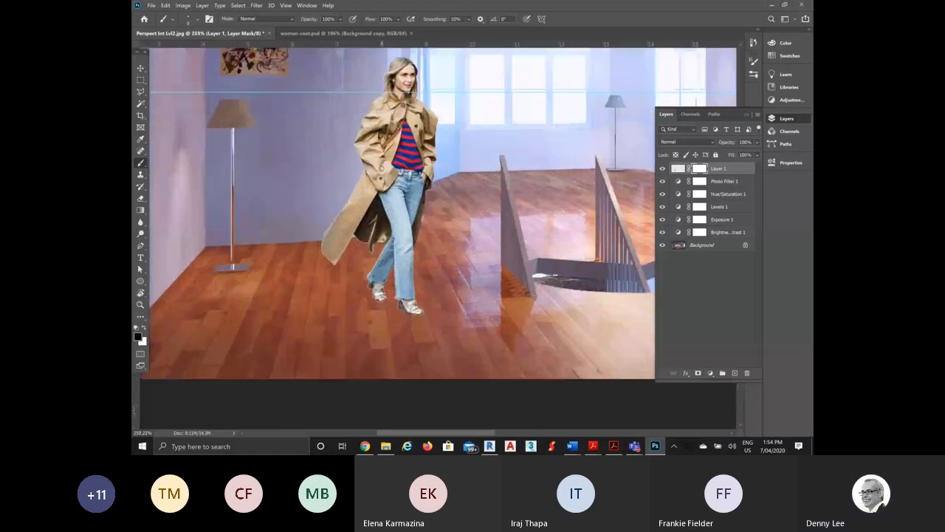
{"action": "scroll", "coordinate": [438, 192], "scroll_direction": "up", "scroll_amount": 3}
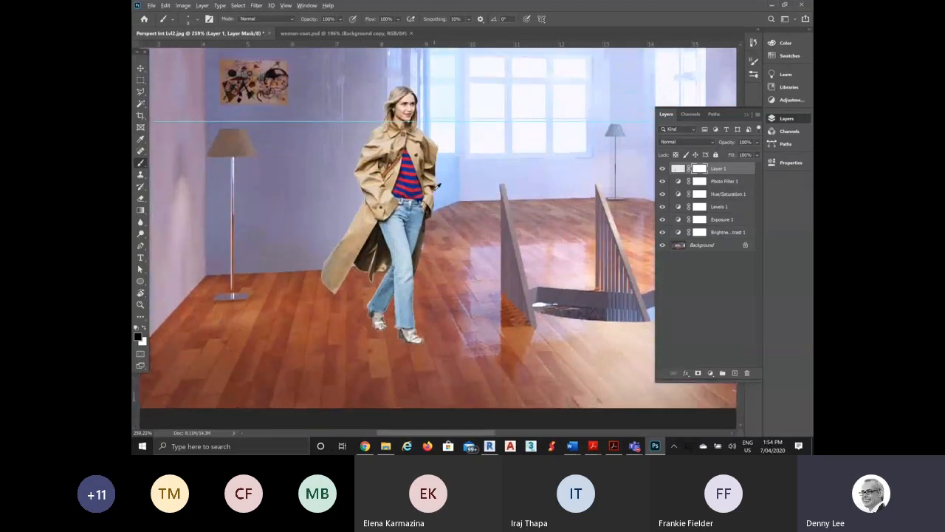
{"action": "scroll", "coordinate": [437, 186], "scroll_direction": "up", "scroll_amount": 1}
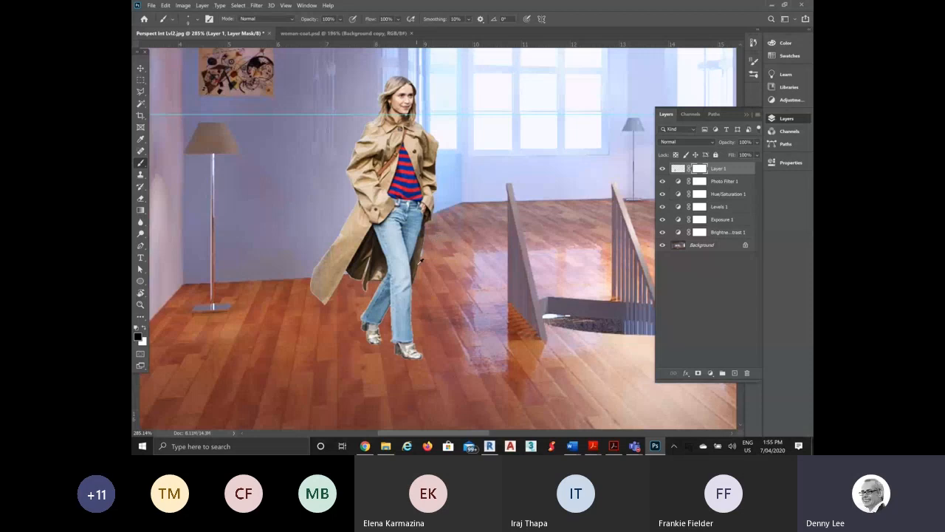
{"action": "scroll", "coordinate": [421, 260], "scroll_direction": "up", "scroll_amount": 3}
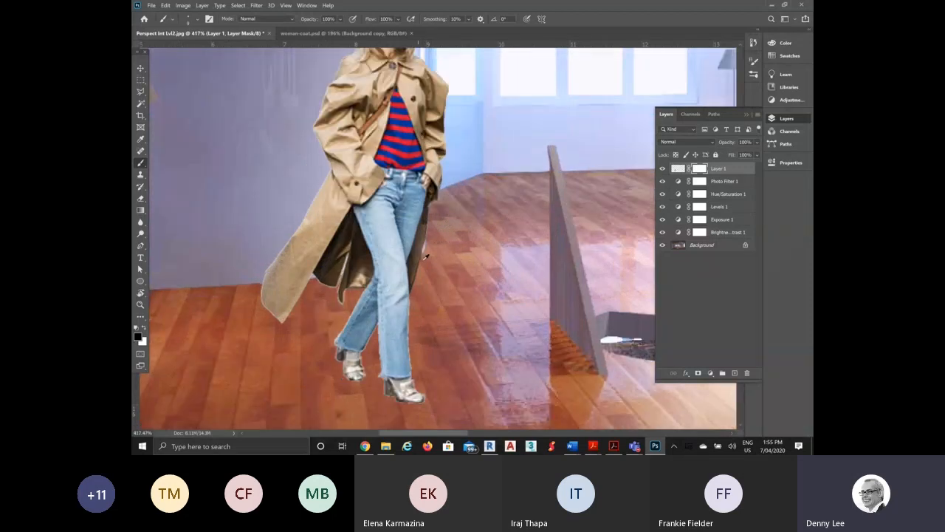
{"action": "scroll", "coordinate": [429, 247], "scroll_direction": "up", "scroll_amount": 3}
{"action": "scroll", "coordinate": [432, 242], "scroll_direction": "down", "scroll_amount": 3}
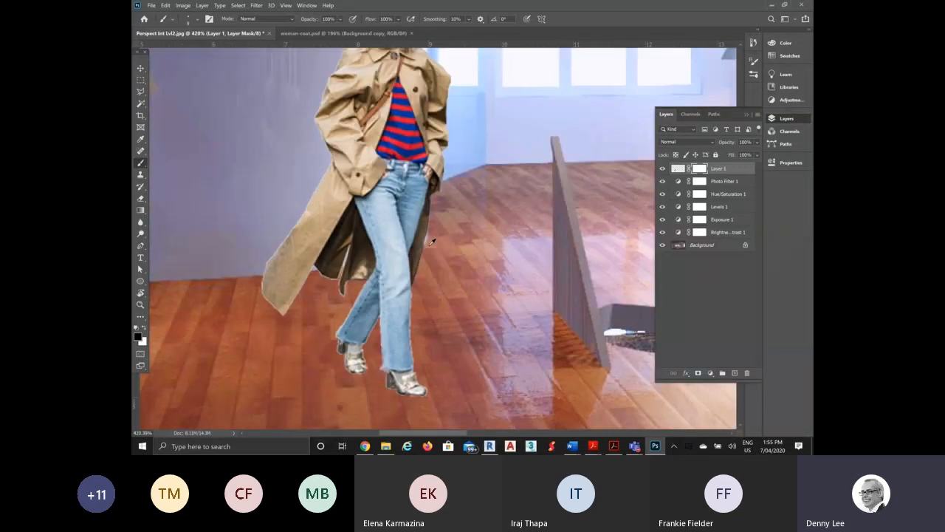
{"action": "scroll", "coordinate": [432, 242], "scroll_direction": "up", "scroll_amount": 5}
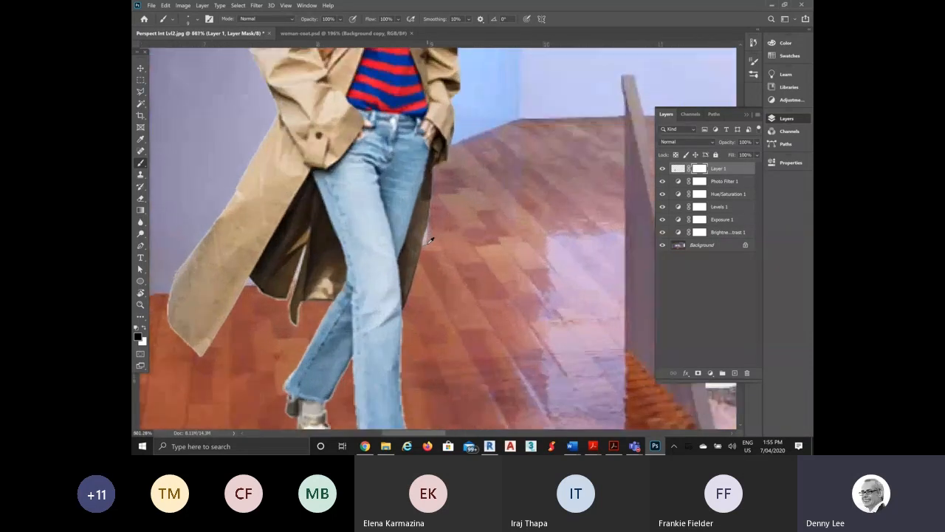
Move the woman together with her layer mask slightly to the right within the interior
{"action": "scroll", "coordinate": [423, 233], "scroll_direction": "down", "scroll_amount": 2}
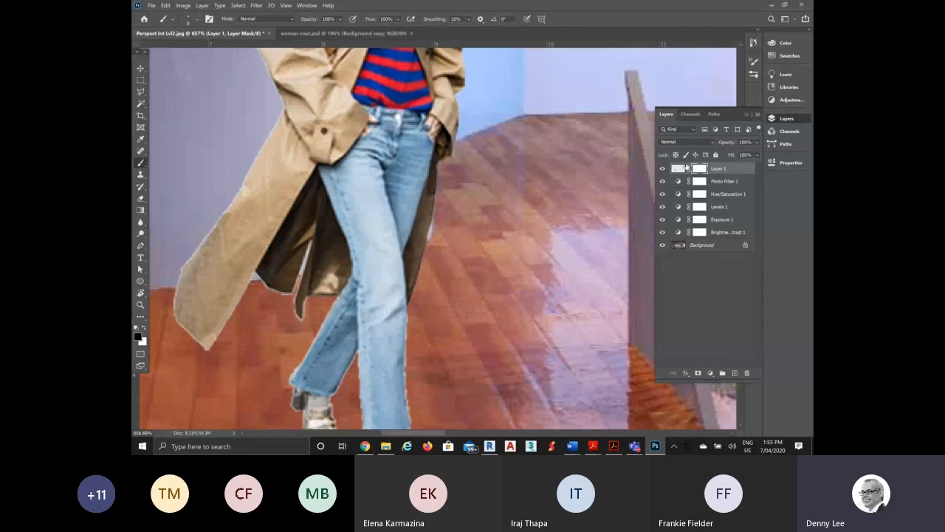
{"action": "key", "text": "v"}
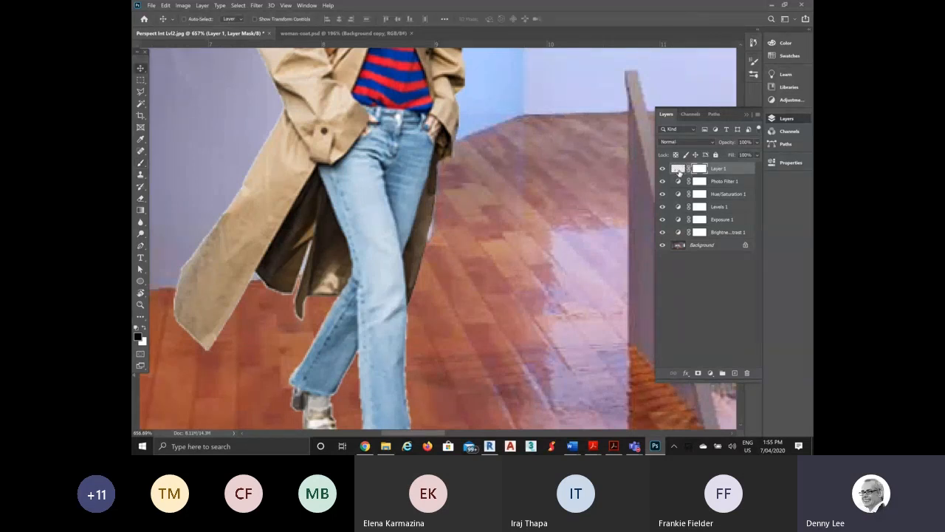
{"action": "left_click", "coordinate": [678, 171]}
{"action": "left_click", "coordinate": [696, 169]}
{"action": "mouse_move", "coordinate": [400, 185]}
{"action": "left_mouse_down"}
{"action": "mouse_move", "coordinate": [409, 184]}
{"action": "mouse_move", "coordinate": [399, 187]}
{"action": "left_mouse_up"}
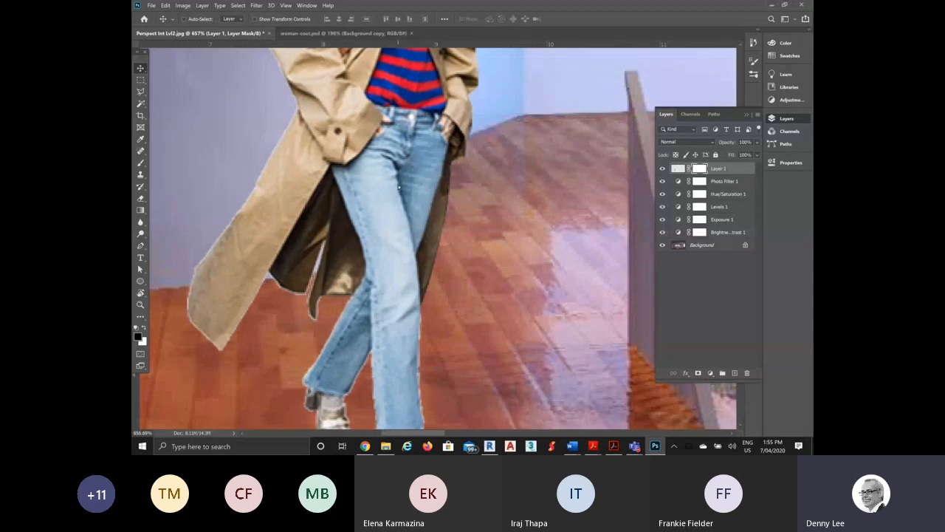
Load the pixels of the woman's layer as a selection and add a new empty layer above it
{"action": "scroll", "coordinate": [418, 200], "scroll_direction": "down", "scroll_amount": 8}
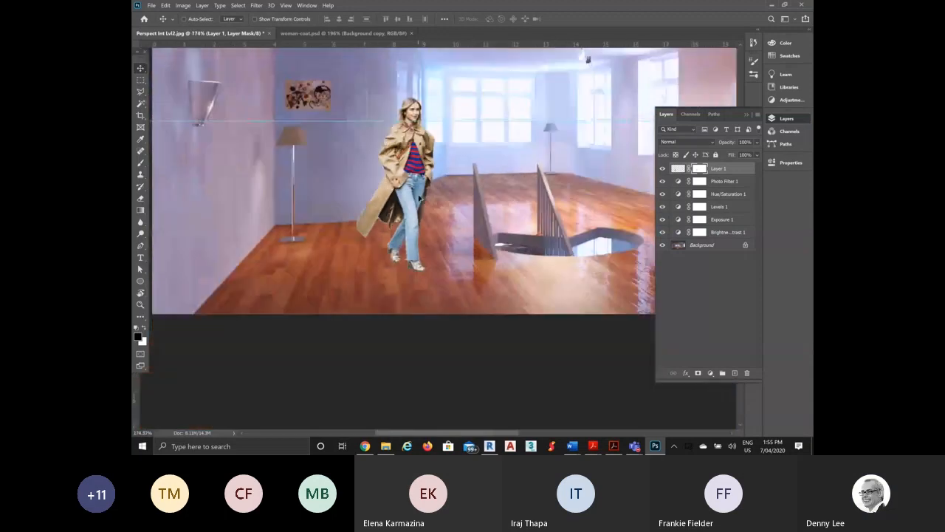
{"action": "scroll", "coordinate": [419, 198], "scroll_direction": "up", "scroll_amount": 3}
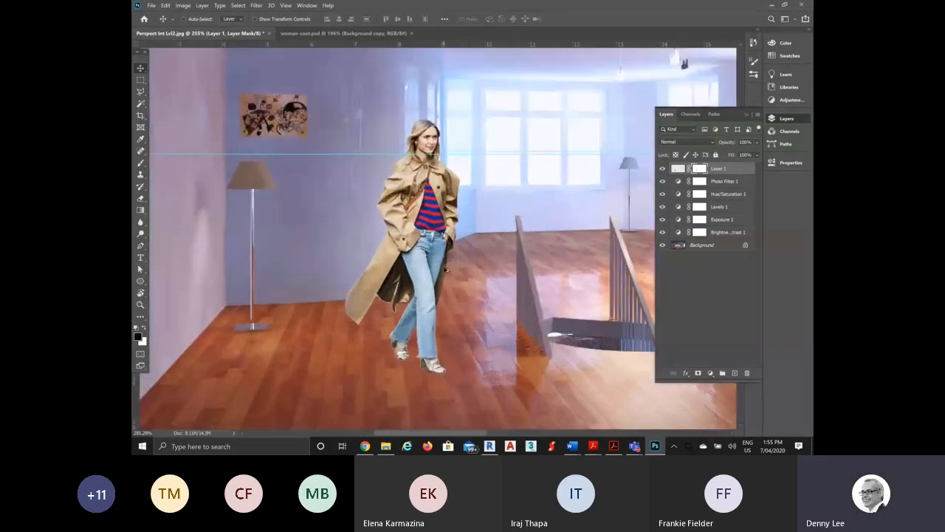
{"action": "scroll", "coordinate": [445, 270], "scroll_direction": "down", "scroll_amount": 3}
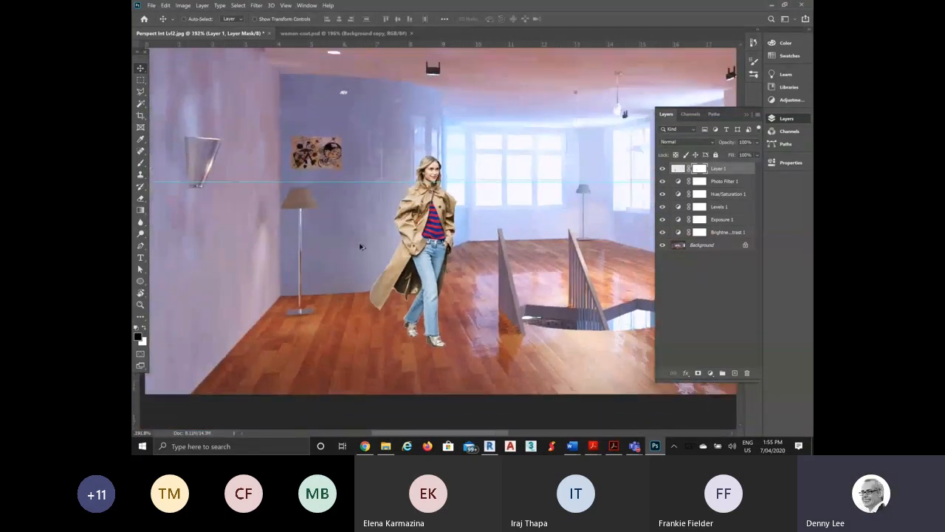
{"action": "scroll", "coordinate": [364, 249], "scroll_direction": "down", "scroll_amount": 1}
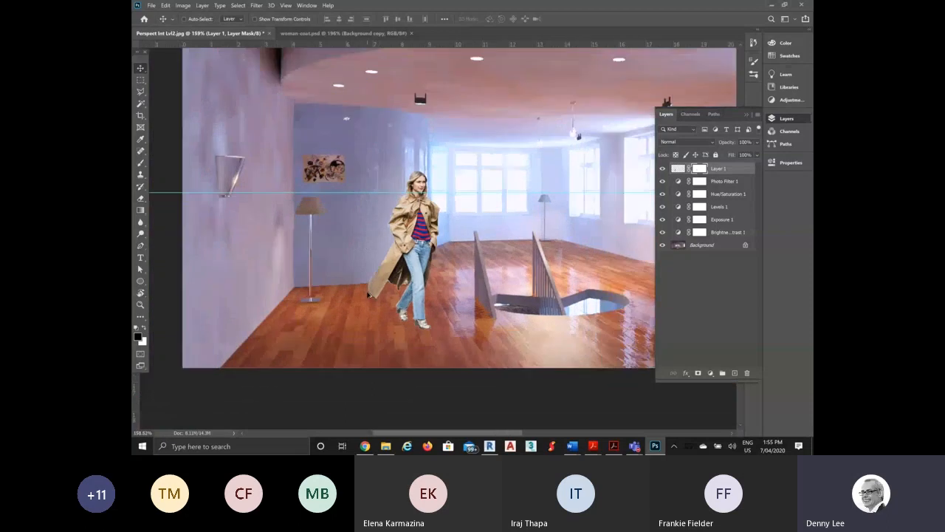
{"action": "scroll", "coordinate": [369, 294], "scroll_direction": "up", "scroll_amount": 1}
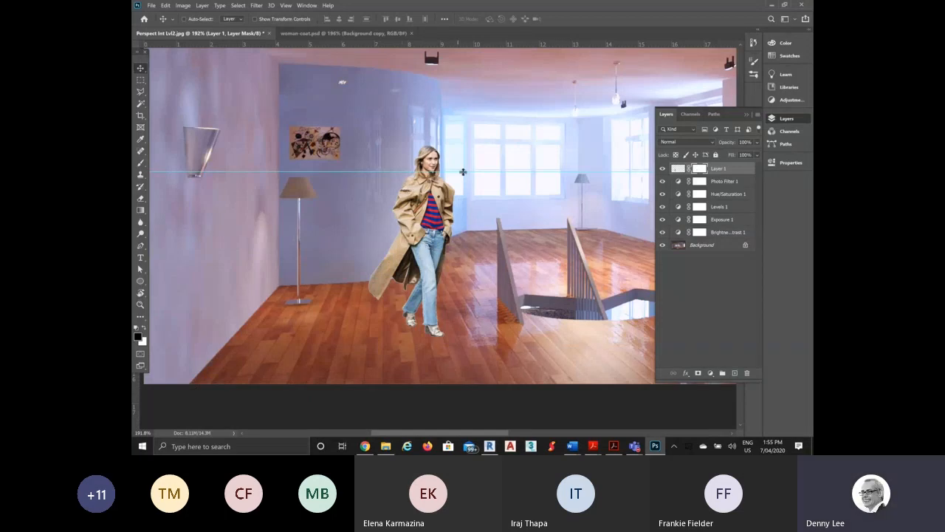
{"action": "scroll", "coordinate": [483, 188], "scroll_direction": "up", "scroll_amount": 2}
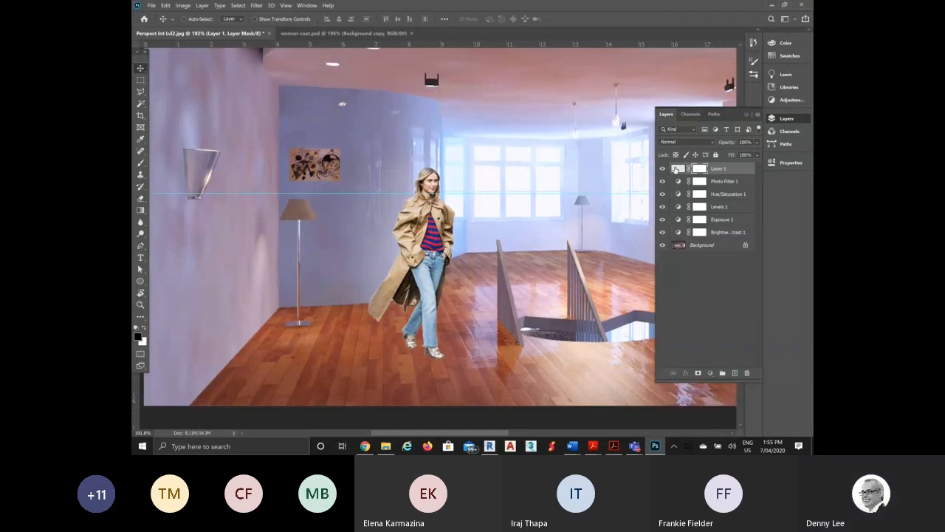
{"action": "left_click", "coordinate": [677, 169]}
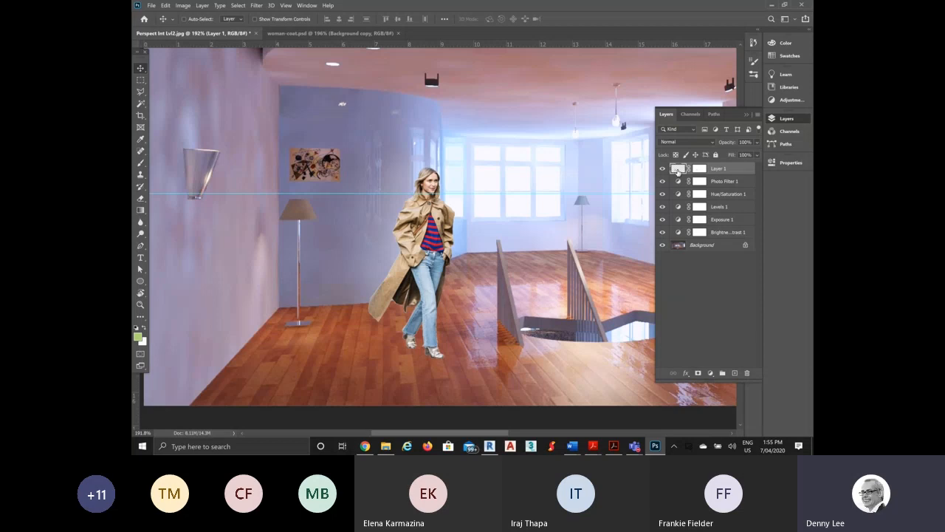
{"action": "right_click", "coordinate": [678, 171]}
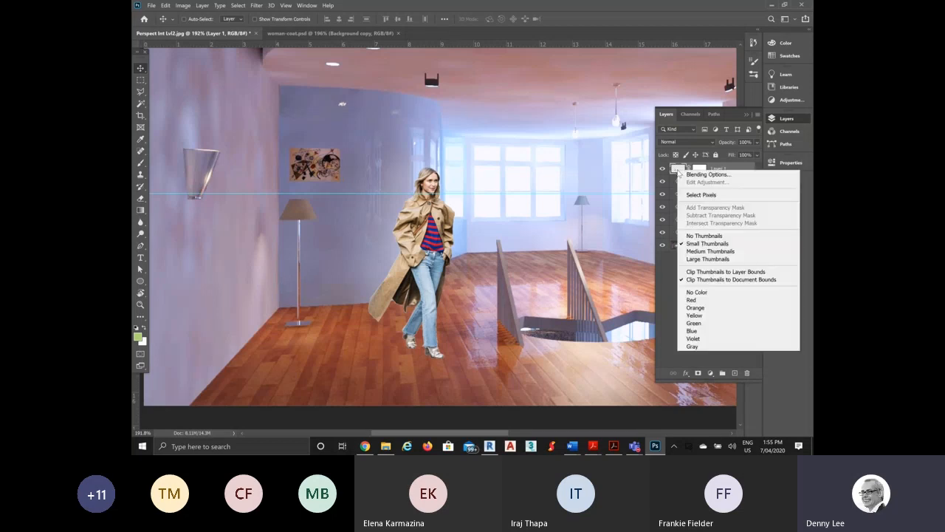
{"action": "left_click", "coordinate": [675, 168]}
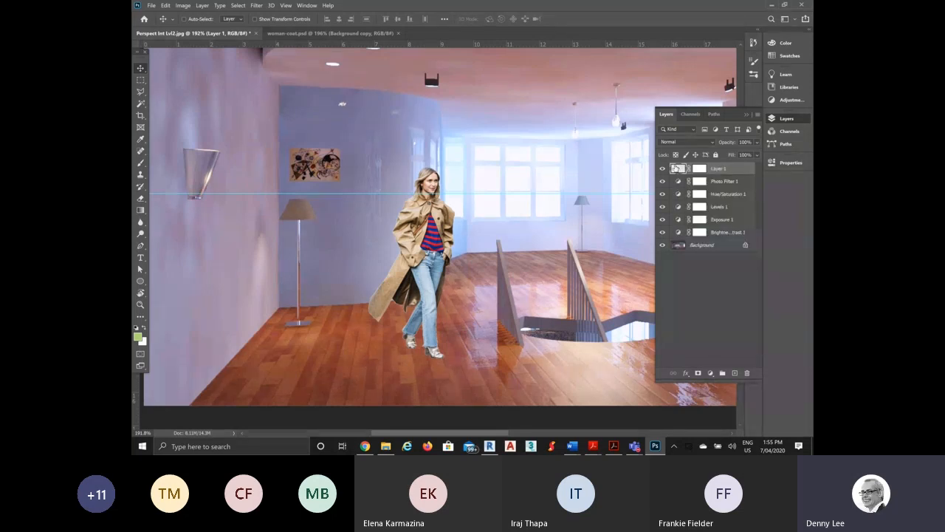
{"action": "right_click", "coordinate": [675, 168]}
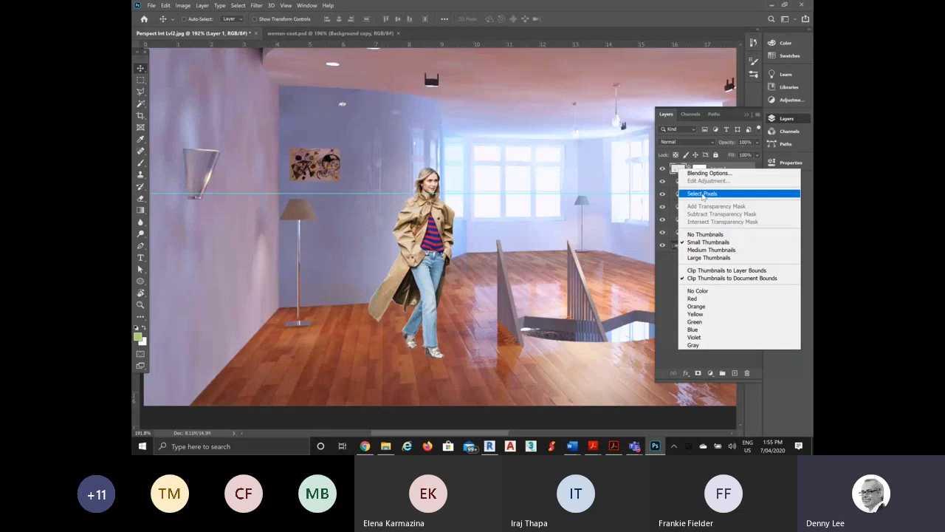
{"action": "left_click", "coordinate": [702, 193]}
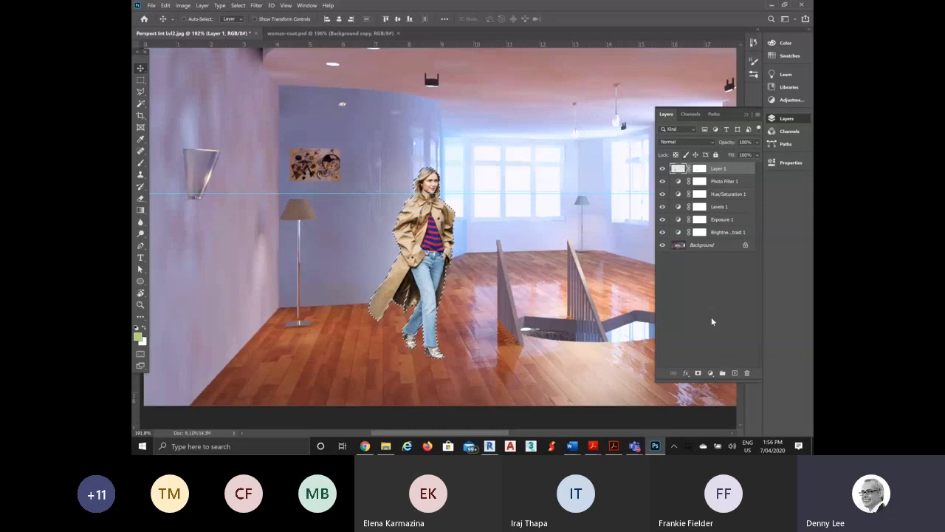
{"action": "left_click", "coordinate": [735, 374]}
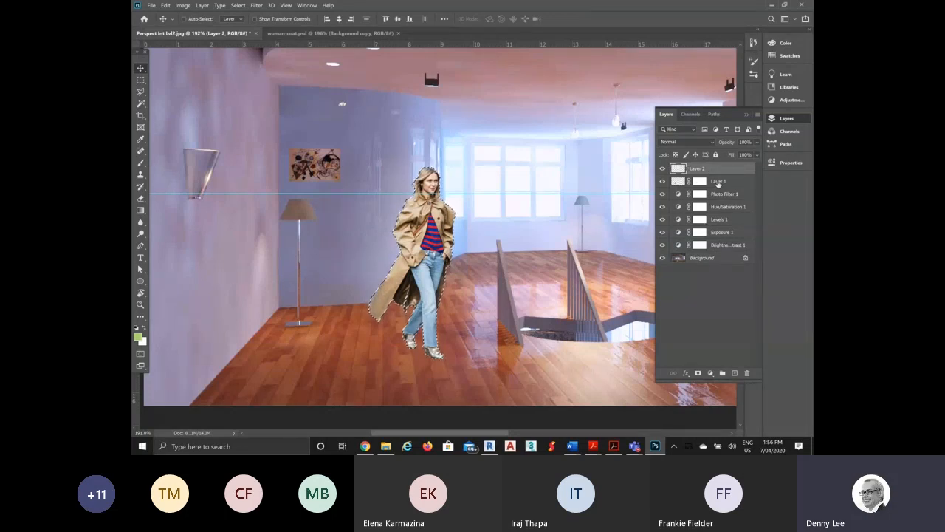
Rename the woman's layer as Person1
{"action": "left_click", "coordinate": [718, 183]}
{"action": "double_click", "coordinate": [718, 183]}
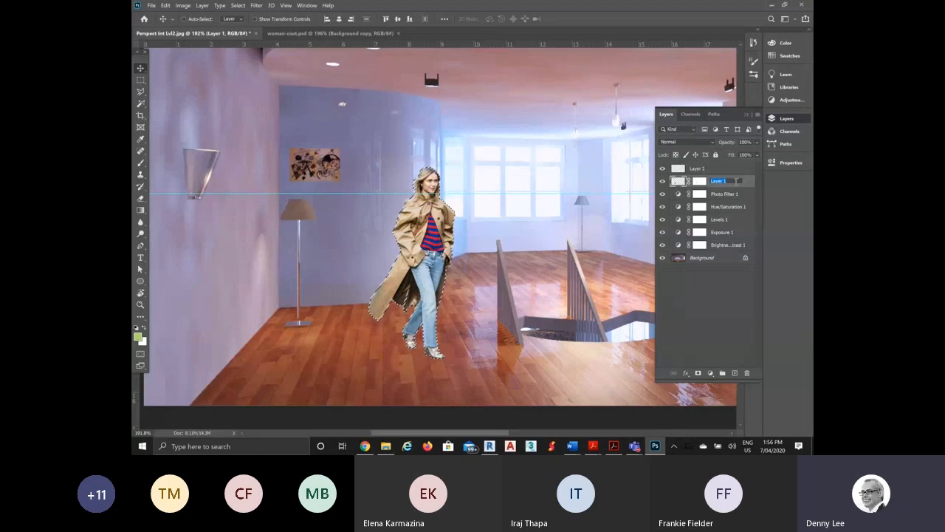
{"action": "type", "text": "Peron1"}
{"action": "key", "text": "Return"}
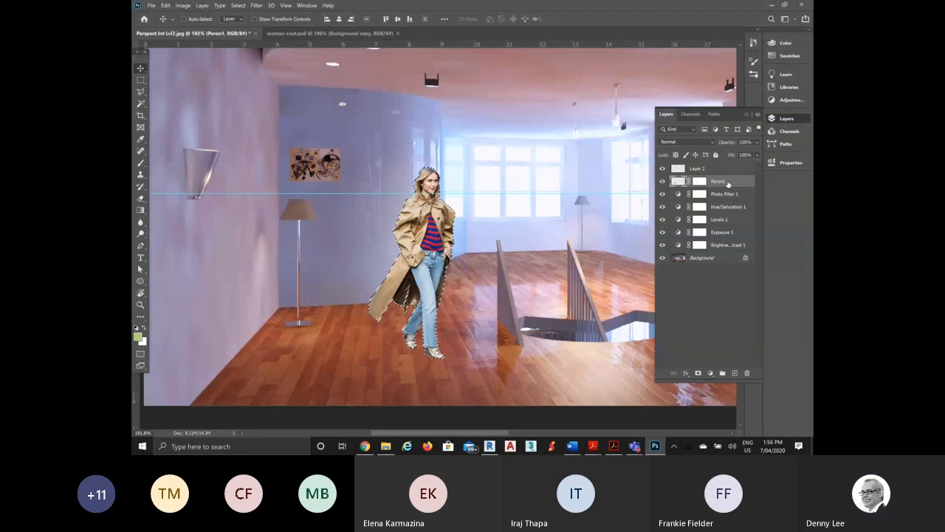
{"action": "double_click", "coordinate": [720, 181]}
{"action": "type", "text": "Person1"}
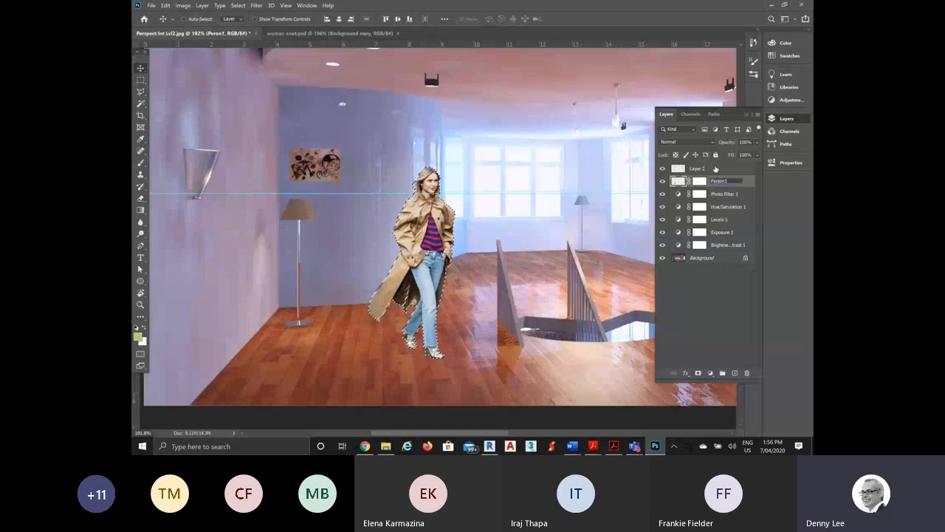
{"action": "left_click", "coordinate": [715, 169]}
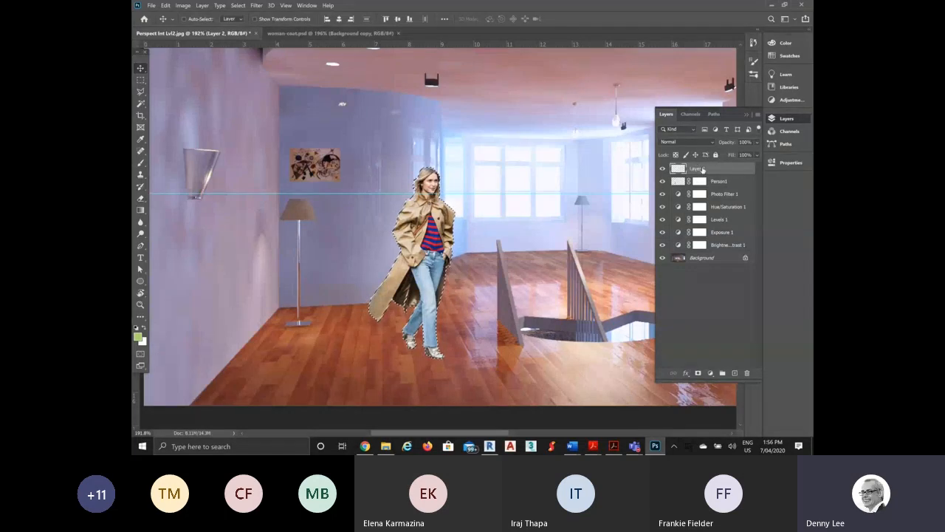
{"action": "double_click", "coordinate": [703, 169]}
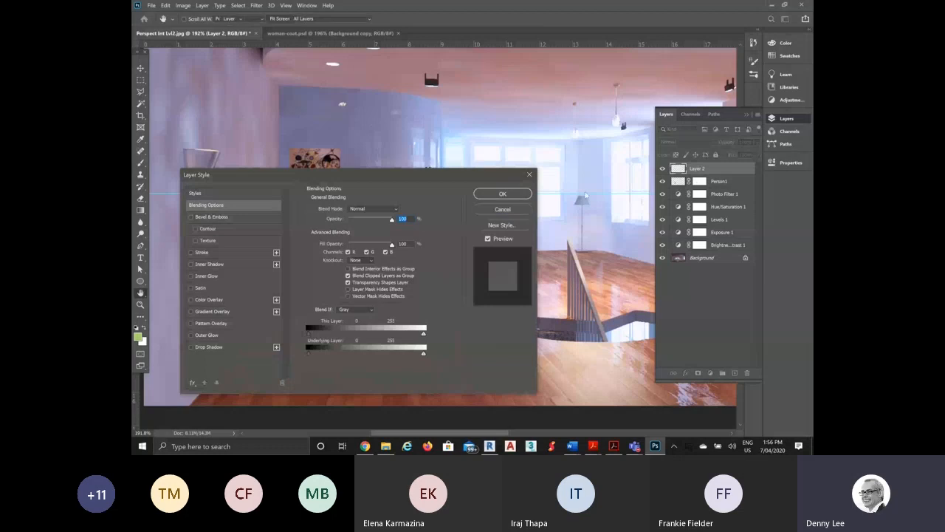
{"action": "key", "text": "Escape"}
{"action": "key", "text": "v"}
{"action": "right_click", "coordinate": [702, 171]}
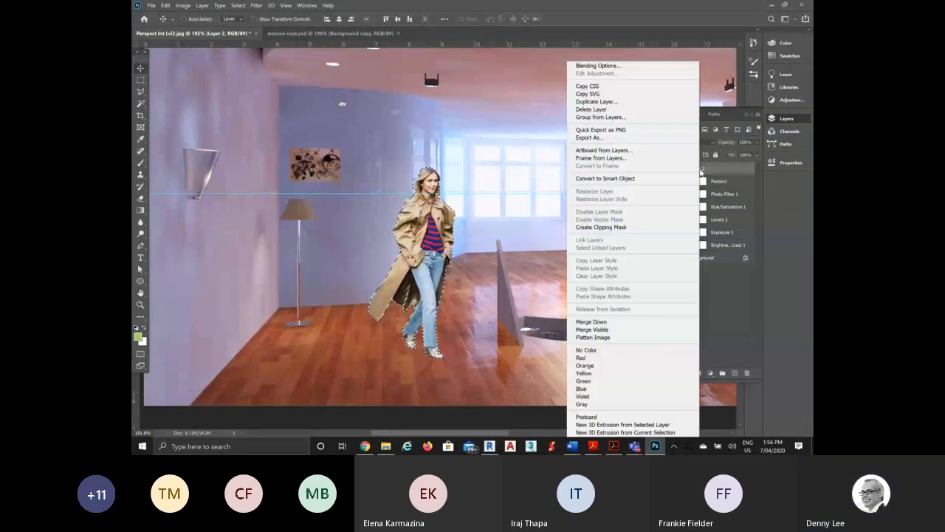
{"action": "left_click", "coordinate": [702, 171]}
Rename the new empty layer as Person1 Shadows and place it directly below the Person1 layer
{"action": "double_click", "coordinate": [697, 169]}
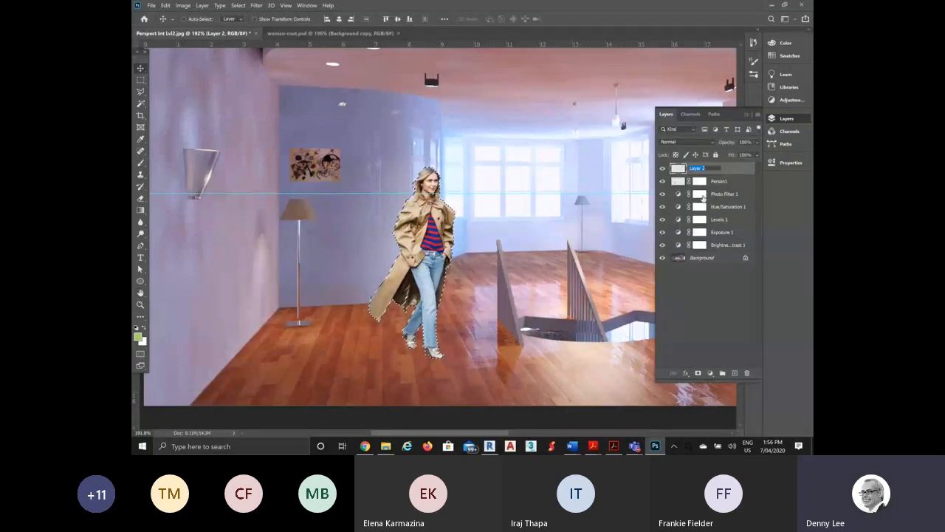
{"action": "type", "text": "Per"}
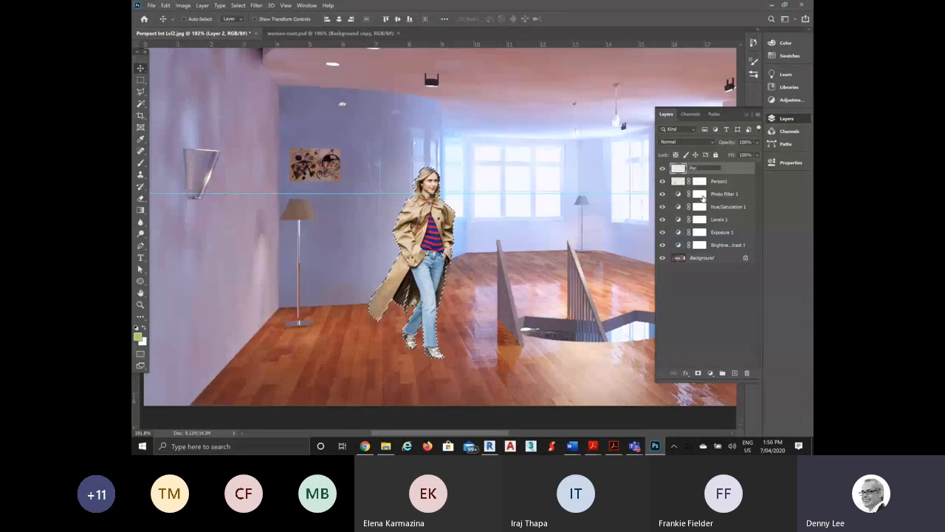
{"action": "type", "text": "son1 Sh"}
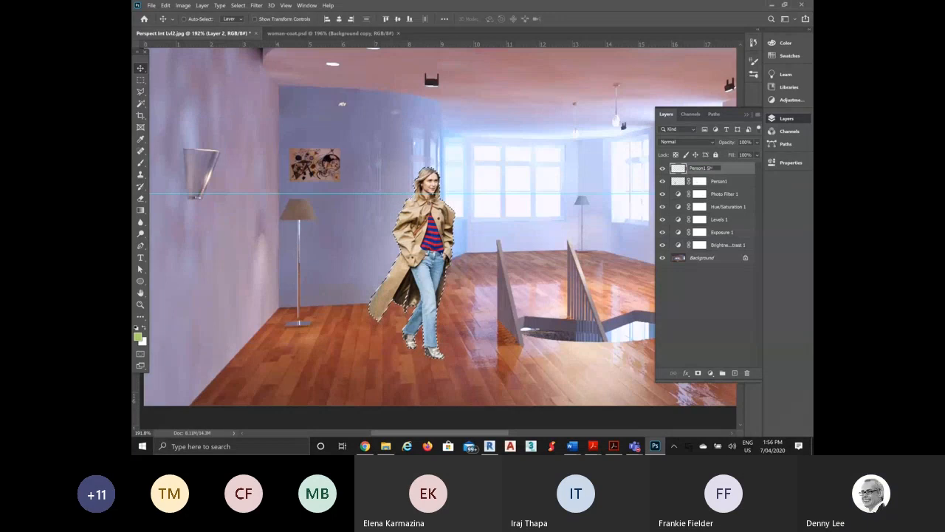
{"action": "type", "text": "adows"}
{"action": "key", "text": "Return"}
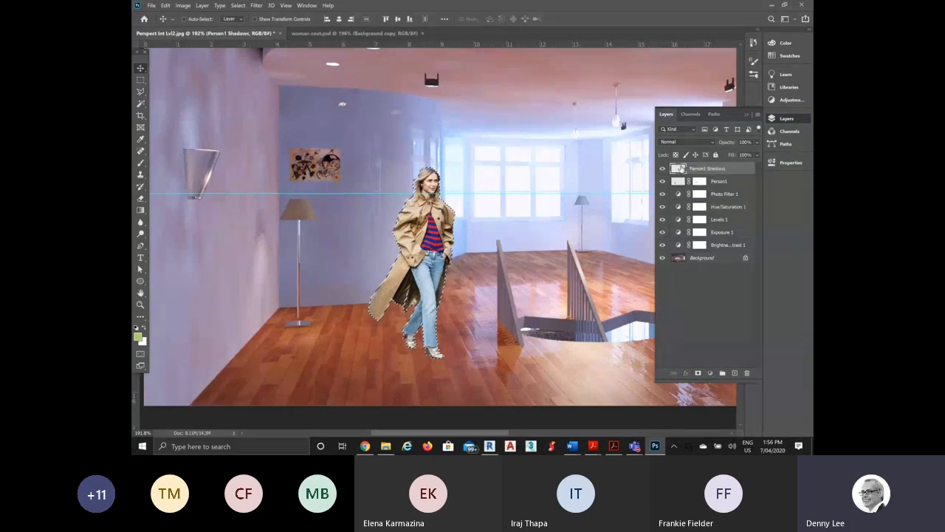
{"action": "left_click_drag", "start_coordinate": [681, 168], "coordinate": [687, 187]}
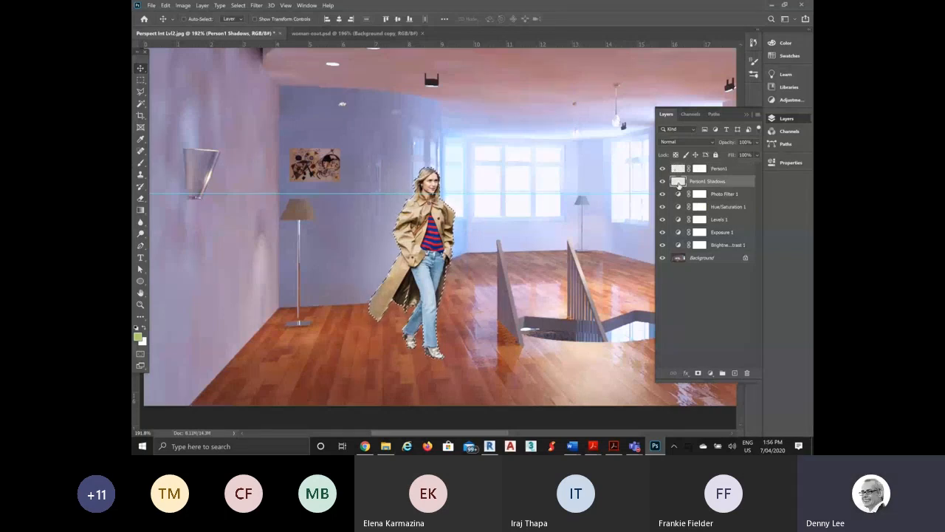
Fill the selected silhouette with black on the Person1 Shadows layer and check it by briefly hiding the Person1 layer
{"action": "left_click", "coordinate": [166, 6]}
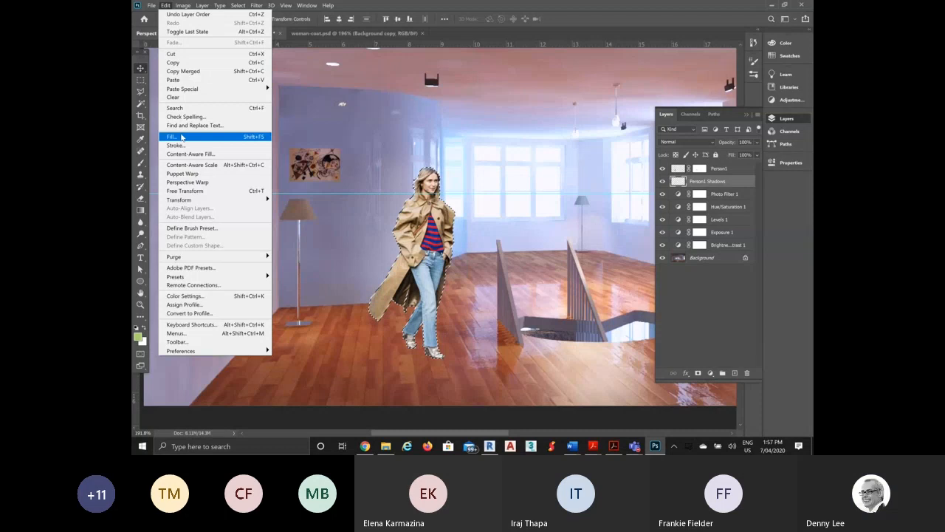
{"action": "left_click", "coordinate": [181, 137]}
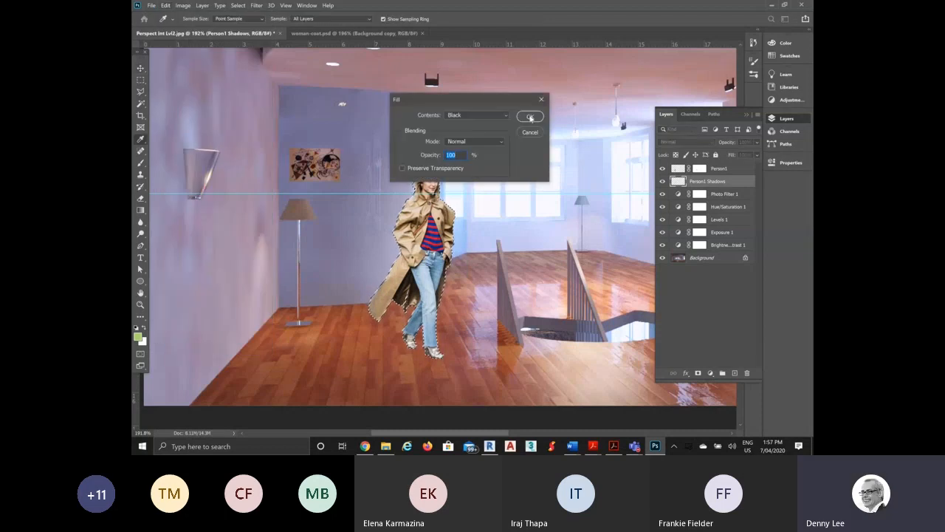
{"action": "left_click", "coordinate": [486, 116]}
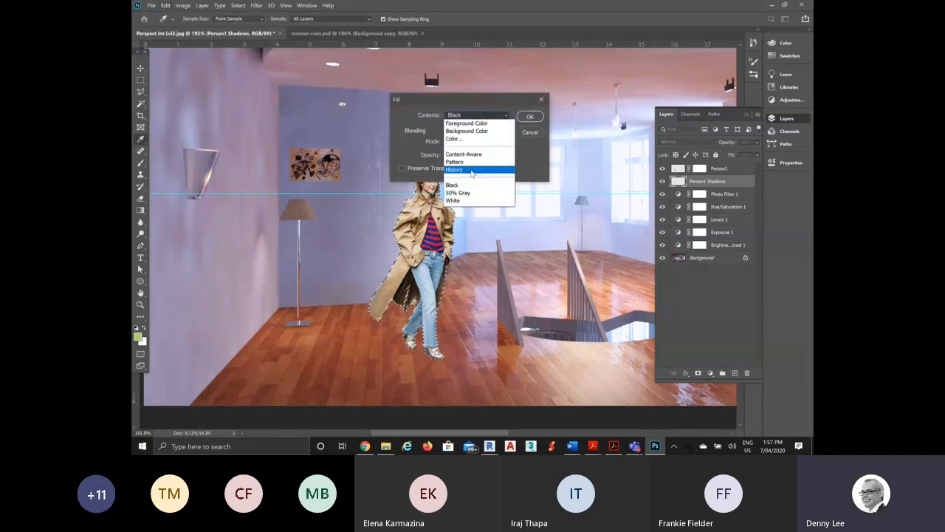
{"action": "left_click", "coordinate": [470, 186]}
{"action": "left_click", "coordinate": [529, 117]}
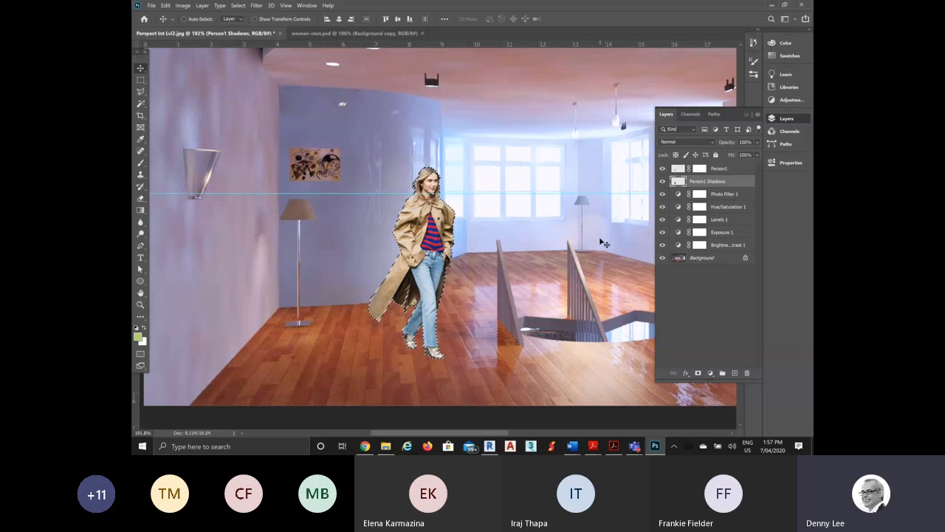
{"action": "left_click", "coordinate": [662, 169]}
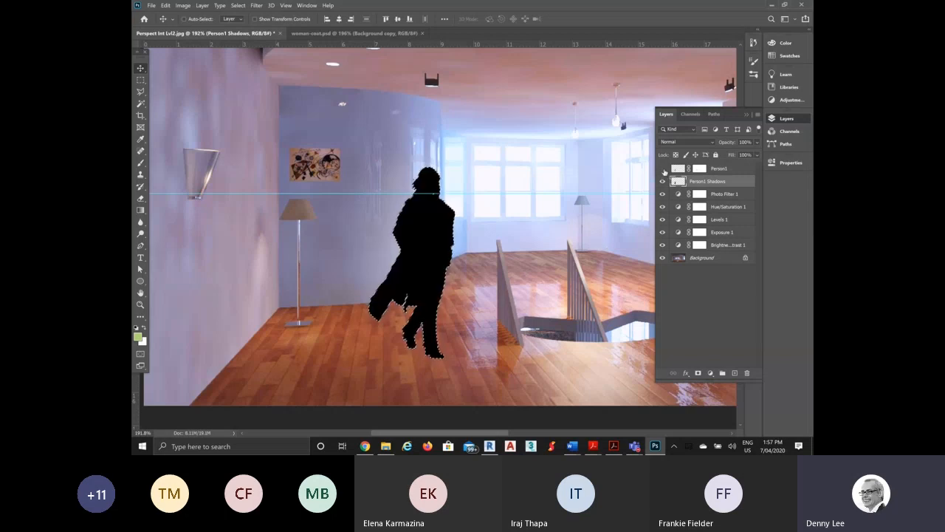
{"action": "left_click", "coordinate": [663, 170]}
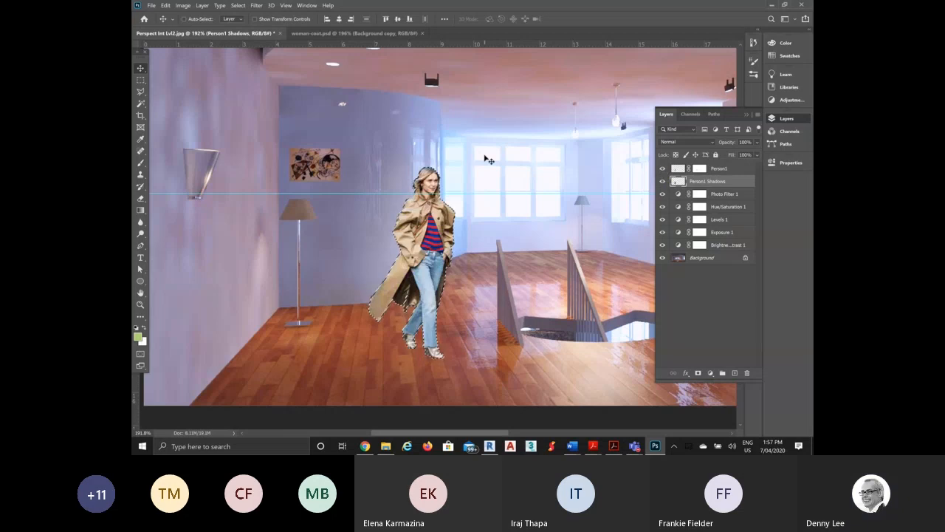
Free-transform the black silhouette on Person1 Shadows, squashing it to about 30% of its height with its base kept at the feet
{"action": "left_click", "coordinate": [166, 5]}
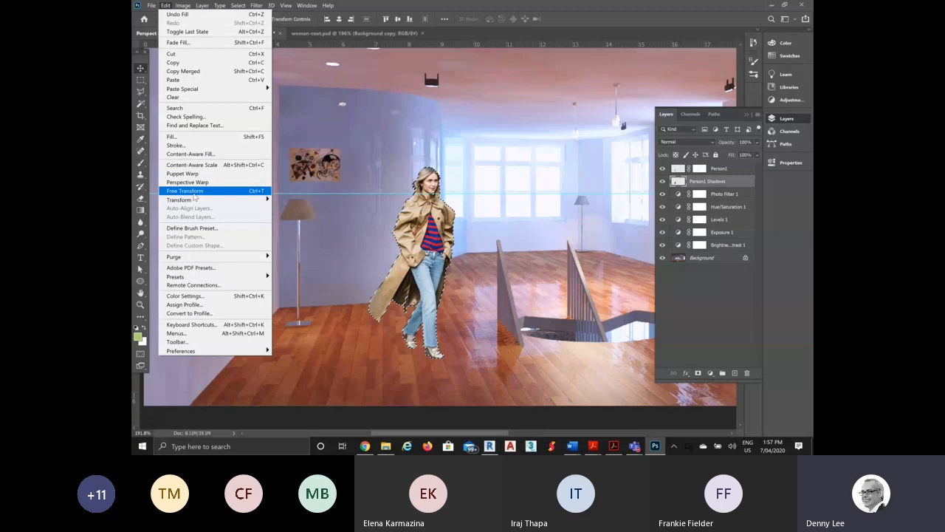
{"action": "left_click", "coordinate": [194, 192]}
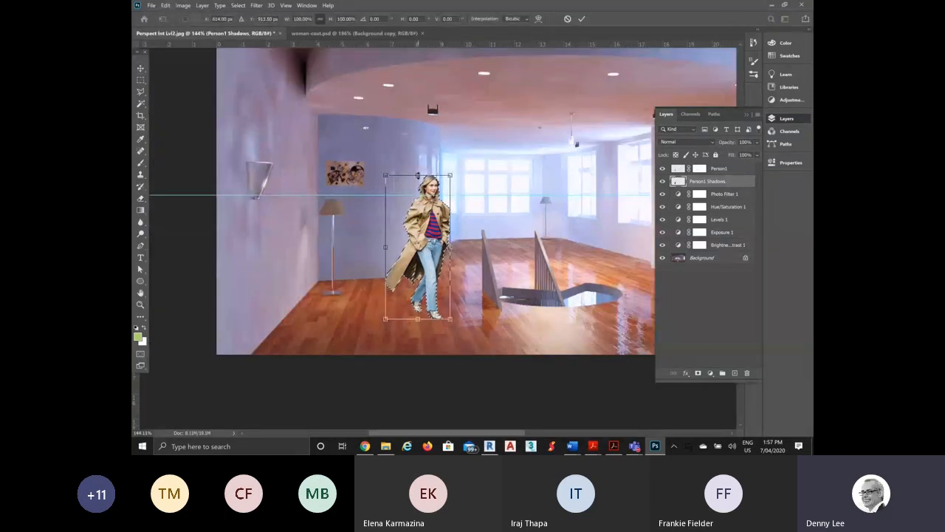
{"action": "left_click_drag", "start_coordinate": [418, 175], "coordinate": [418, 384]}
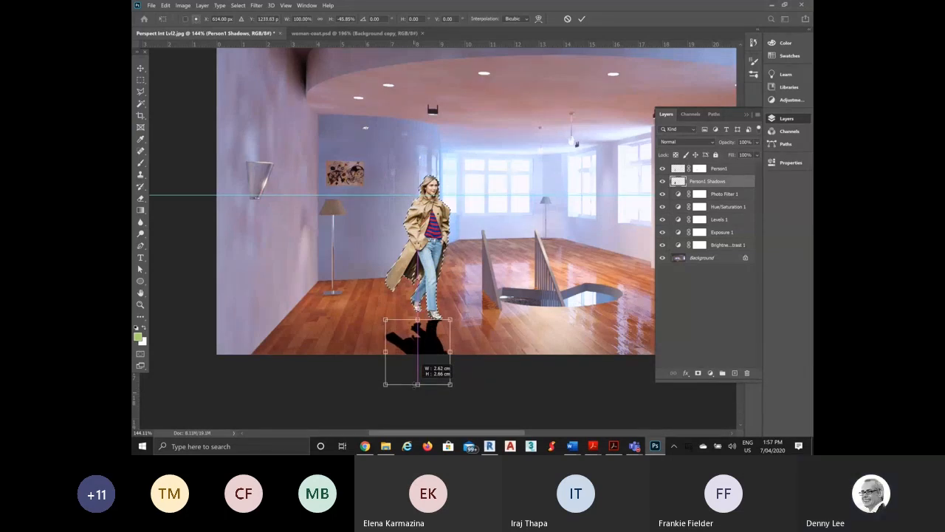
{"action": "left_click_drag", "start_coordinate": [418, 384], "coordinate": [418, 424]}
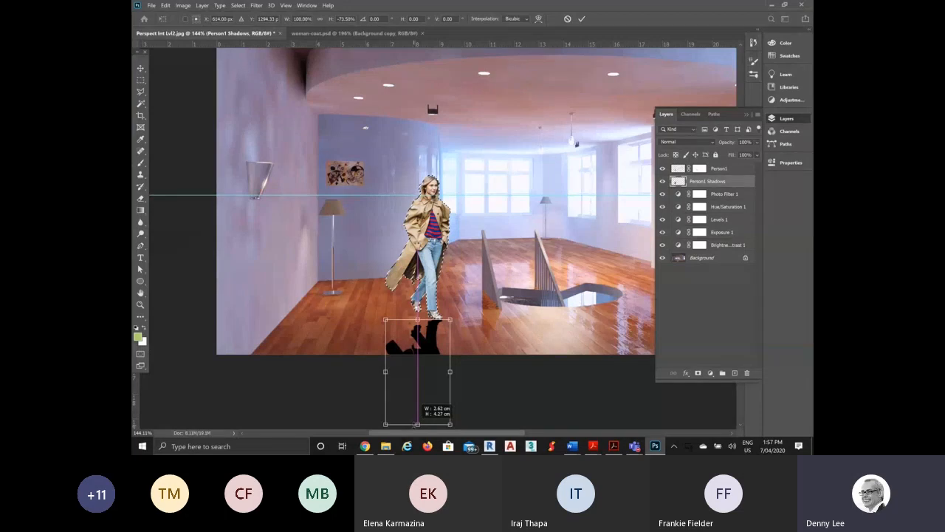
{"action": "left_click_drag", "start_coordinate": [417, 424], "coordinate": [417, 277]}
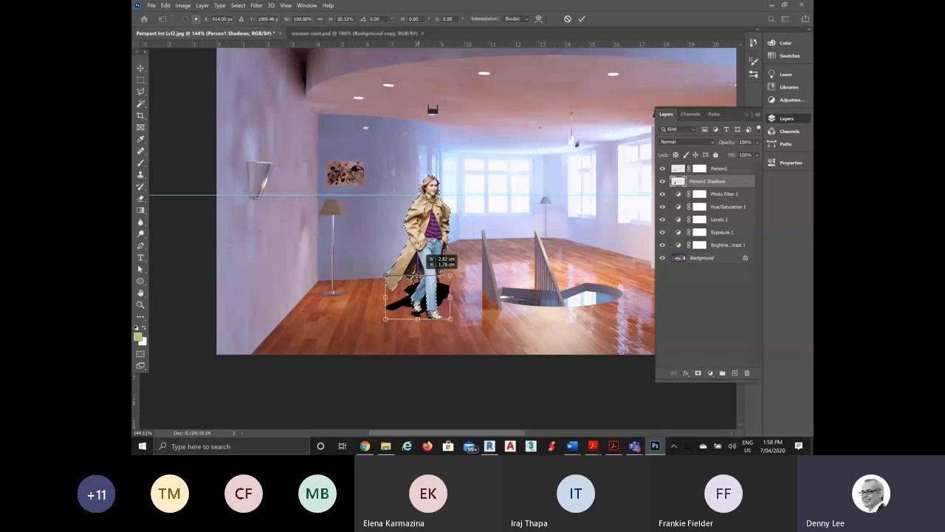
{"action": "left_click_drag", "start_coordinate": [418, 276], "coordinate": [417, 276]}
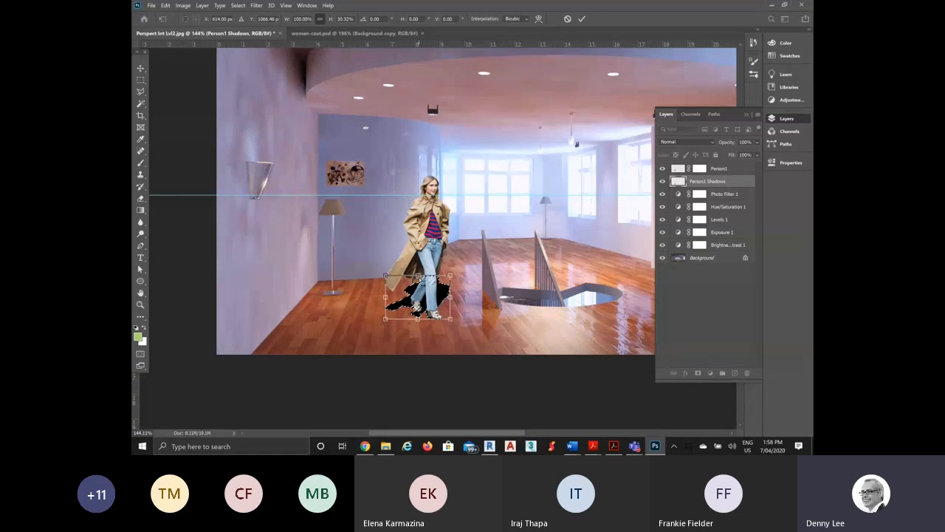
Skew the silhouette about 66 degrees toward the floor lamp and reduce its height to about 26% so it lies on the floor
{"action": "left_click_drag", "start_coordinate": [419, 278], "coordinate": [328, 281]}
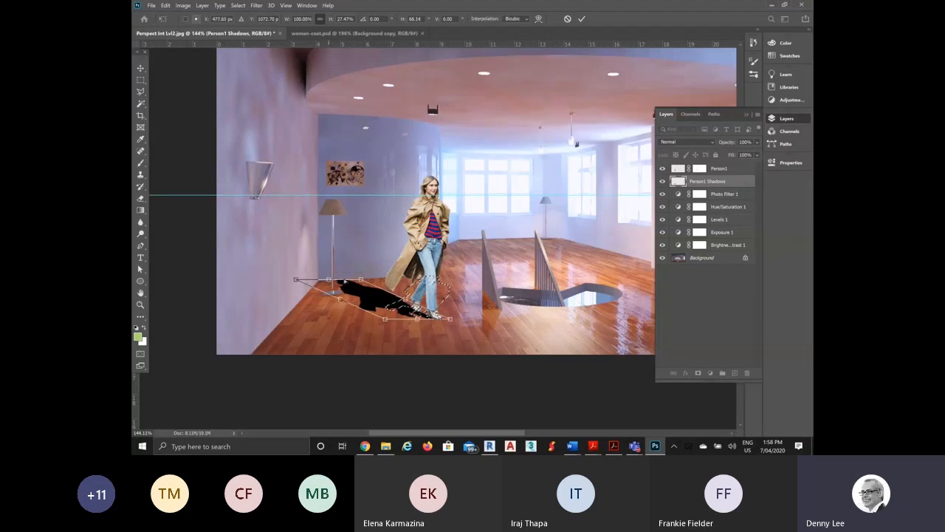
{"action": "scroll", "coordinate": [364, 277], "scroll_direction": "up", "scroll_amount": 2}
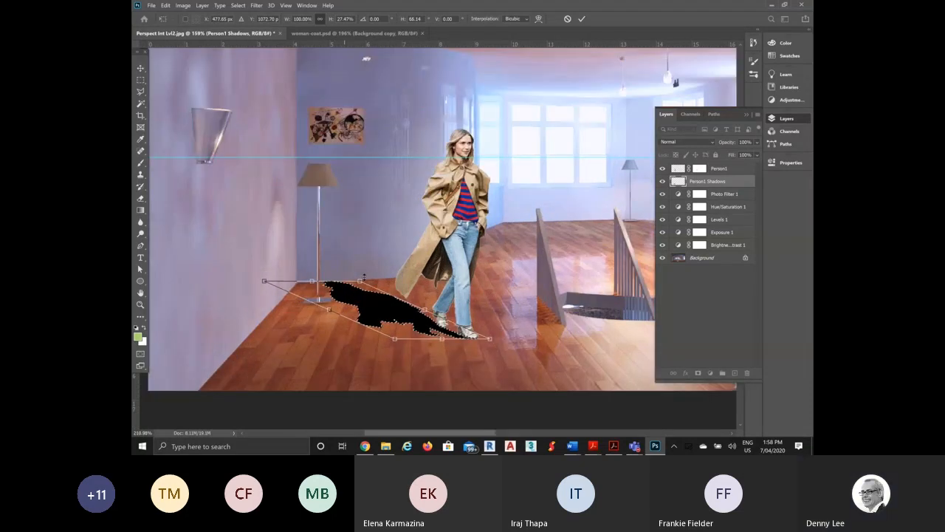
{"action": "scroll", "coordinate": [364, 276], "scroll_direction": "up", "scroll_amount": 2}
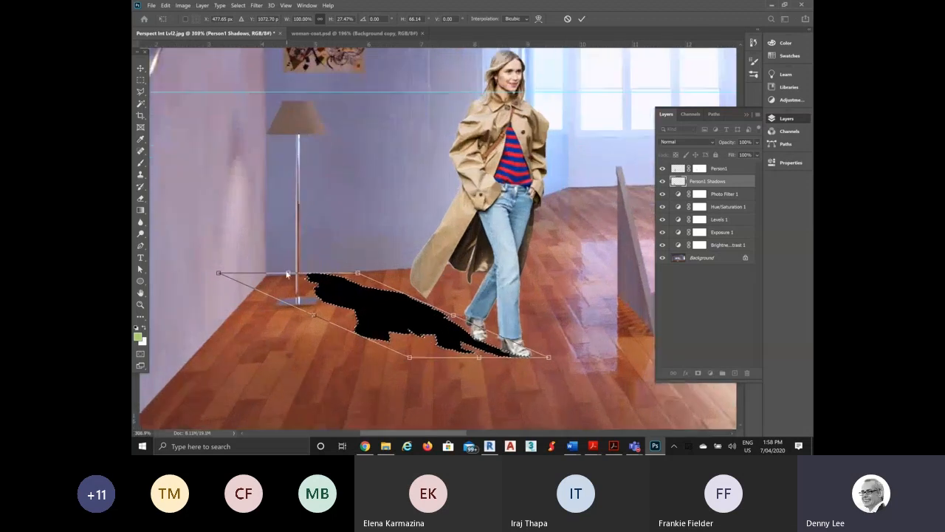
{"action": "left_click_drag", "start_coordinate": [288, 271], "coordinate": [302, 277]}
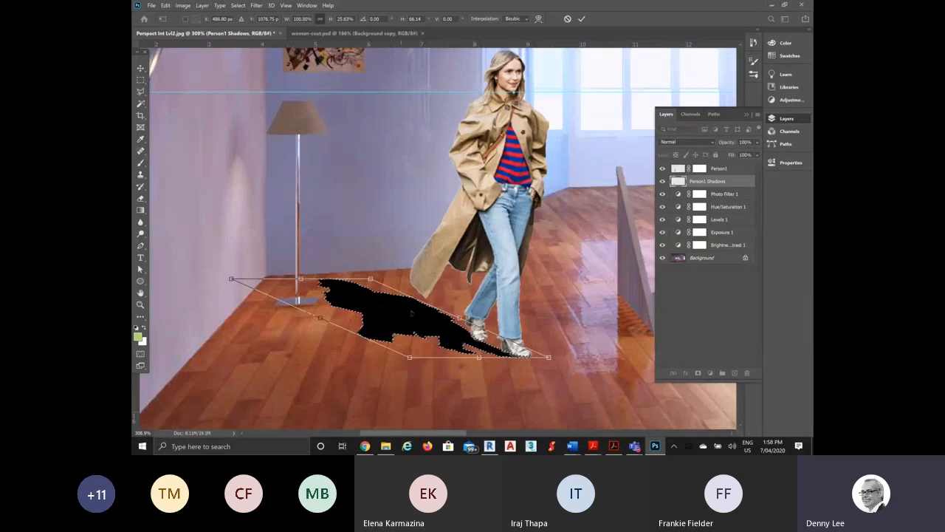
Move the skewed shadow to line up with the woman's shoes and apply the transform
{"action": "left_click_drag", "start_coordinate": [412, 314], "coordinate": [420, 314]}
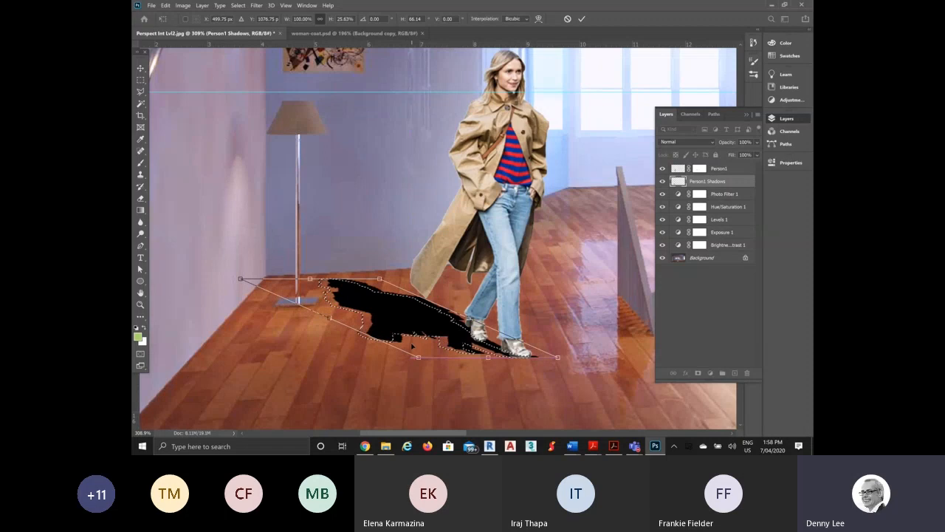
{"action": "scroll", "coordinate": [491, 369], "scroll_direction": "up", "scroll_amount": 3}
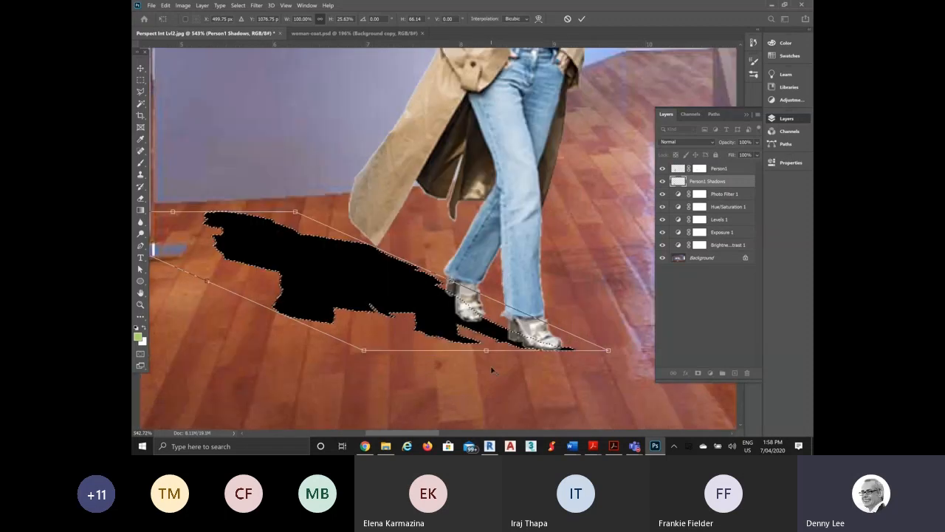
{"action": "scroll", "coordinate": [491, 368], "scroll_direction": "up", "scroll_amount": 2}
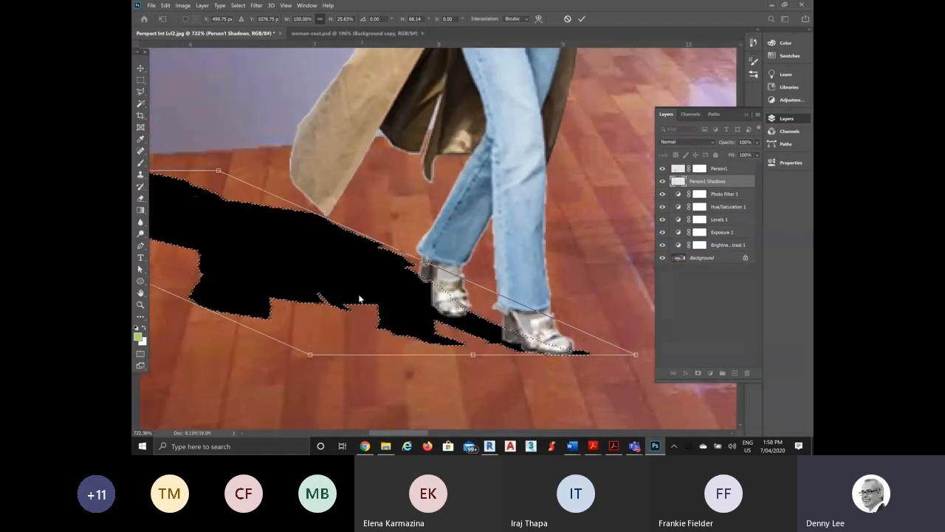
{"action": "mouse_move", "coordinate": [329, 274]}
{"action": "left_mouse_down"}
{"action": "mouse_move", "coordinate": [331, 259]}
{"action": "mouse_move", "coordinate": [321, 268]}
{"action": "left_mouse_up"}
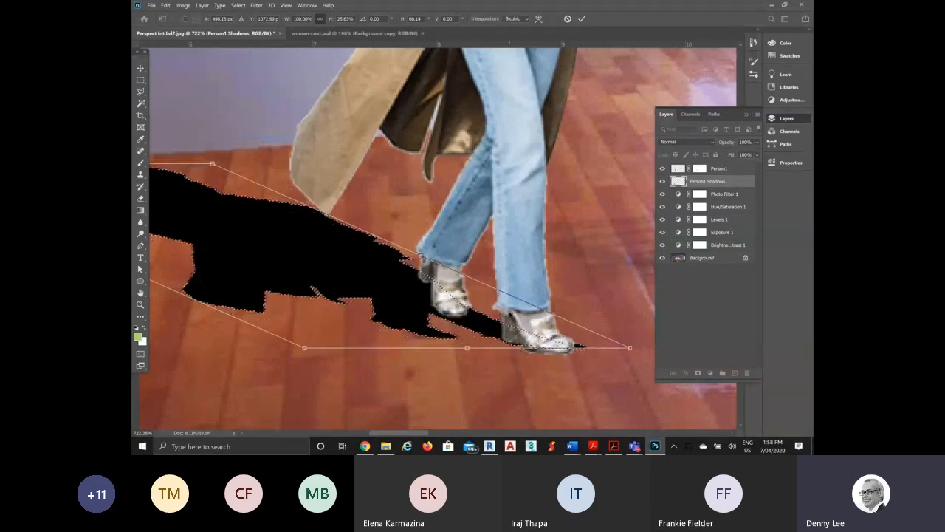
{"action": "scroll", "coordinate": [486, 288], "scroll_direction": "down", "scroll_amount": 3}
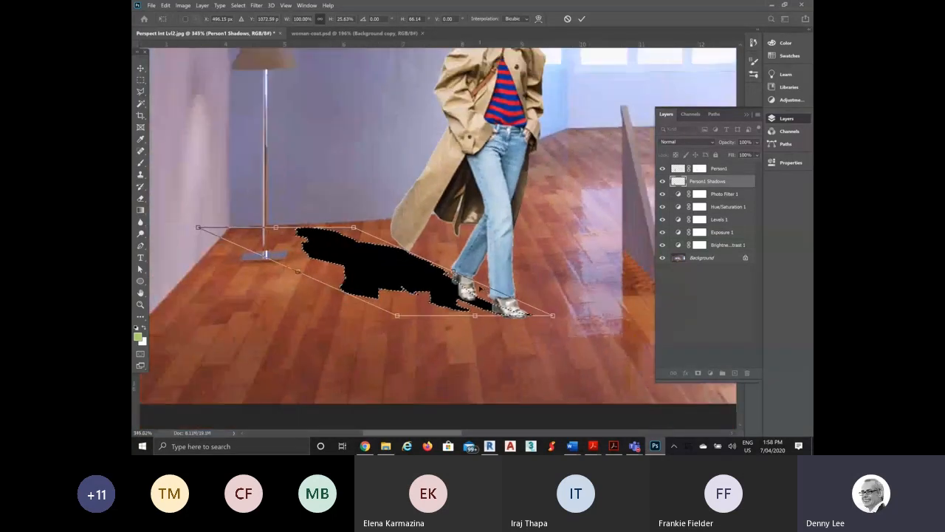
{"action": "scroll", "coordinate": [451, 249], "scroll_direction": "up", "scroll_amount": 2}
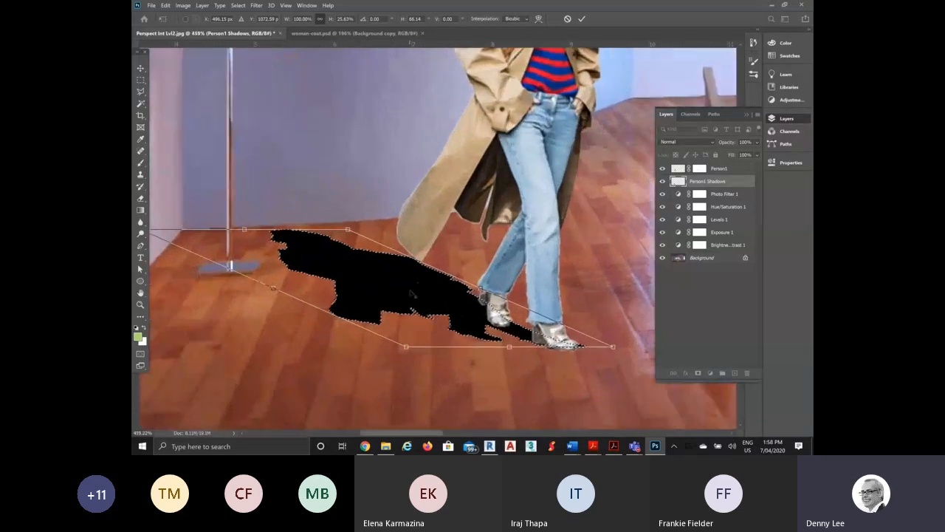
{"action": "scroll", "coordinate": [412, 294], "scroll_direction": "down", "scroll_amount": 3}
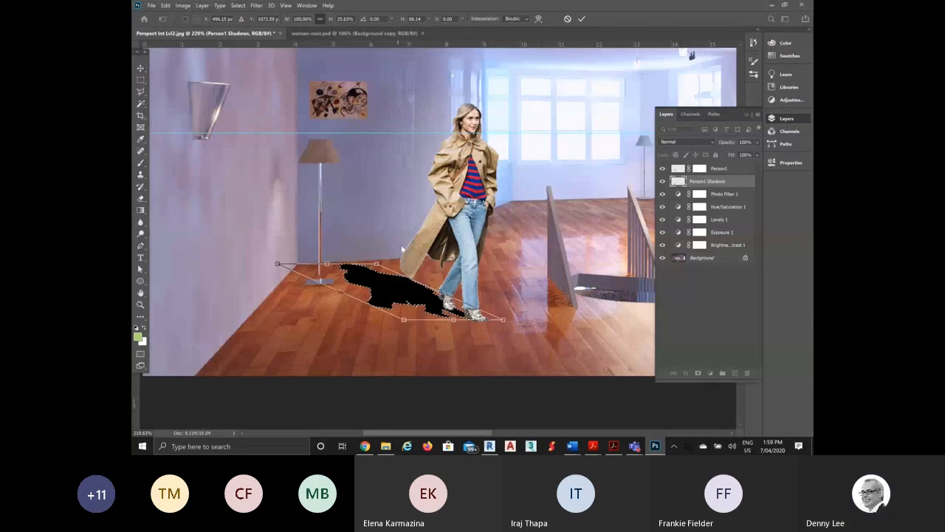
{"action": "left_click", "coordinate": [582, 18]}
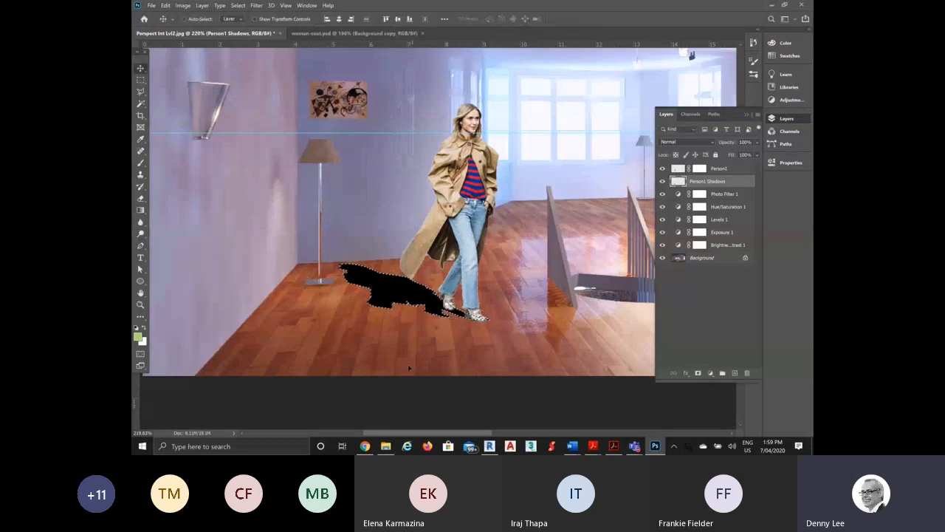
Erase the stray foot portion of the shadow sticking out below the rear shoe with the Eraser
{"action": "scroll", "coordinate": [449, 314], "scroll_direction": "up", "scroll_amount": 10}
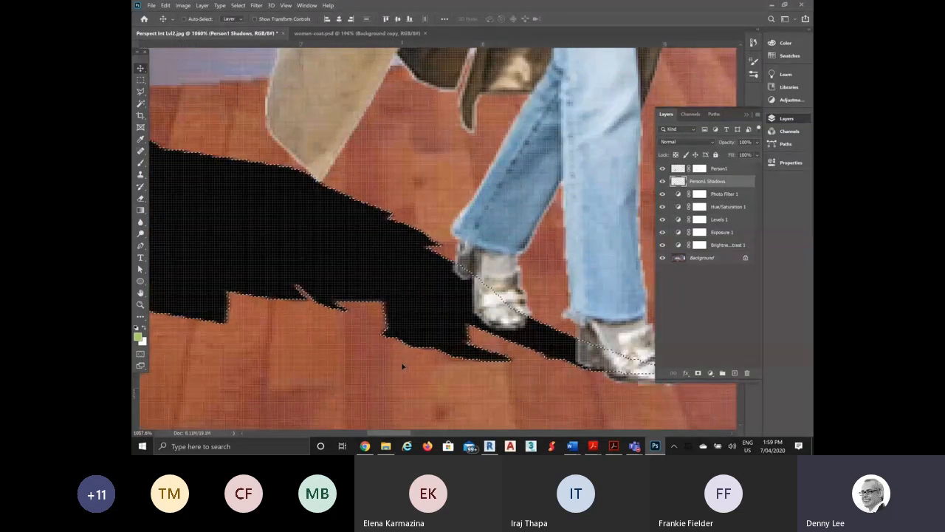
{"action": "scroll", "coordinate": [452, 313], "scroll_direction": "down", "scroll_amount": 3}
{"action": "scroll", "coordinate": [464, 341], "scroll_direction": "up", "scroll_amount": 2}
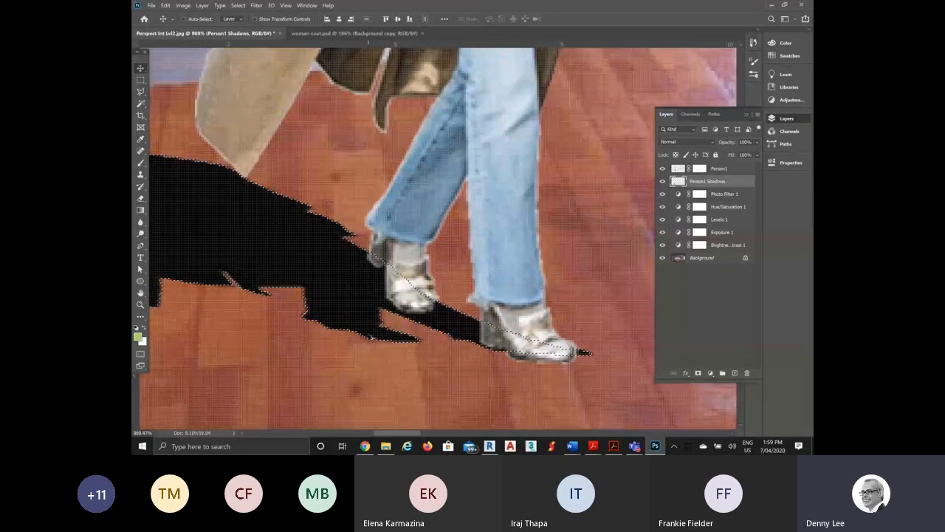
{"action": "scroll", "coordinate": [467, 356], "scroll_direction": "up", "scroll_amount": 2}
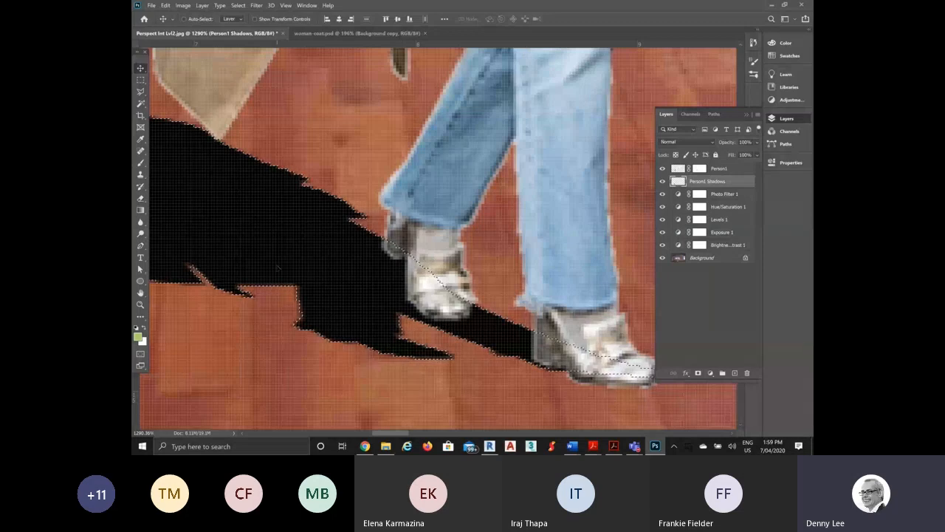
{"action": "left_click", "coordinate": [141, 199]}
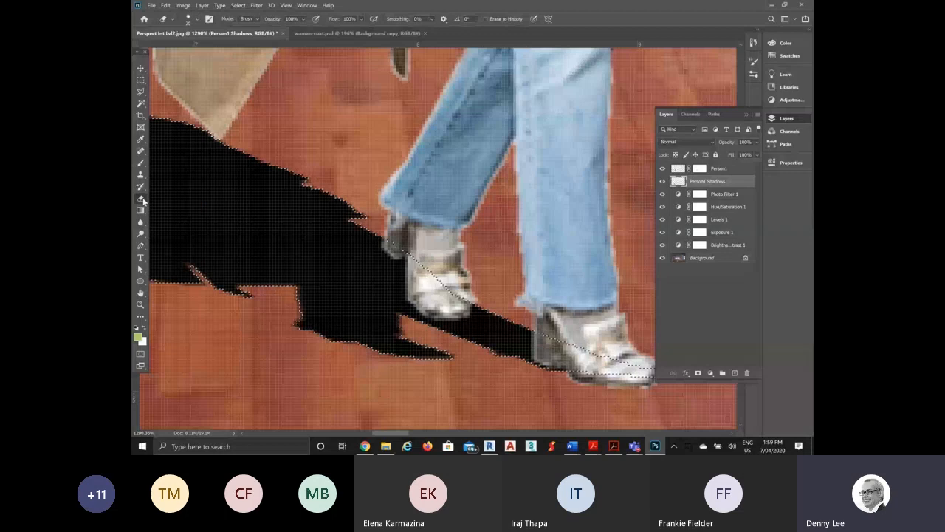
{"action": "mouse_move", "coordinate": [396, 356]}
{"action": "left_mouse_down"}
{"action": "mouse_move", "coordinate": [432, 360]}
{"action": "mouse_move", "coordinate": [297, 320]}
{"action": "left_mouse_up"}
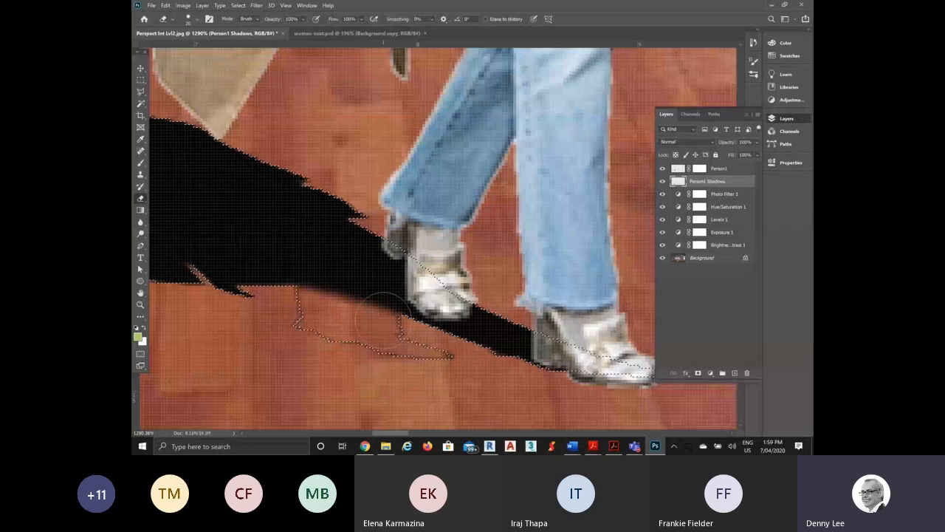
Deselect the selection around the floor shadow
{"action": "scroll", "coordinate": [382, 318], "scroll_direction": "down", "scroll_amount": 5}
{"action": "scroll", "coordinate": [347, 332], "scroll_direction": "down", "scroll_amount": 2}
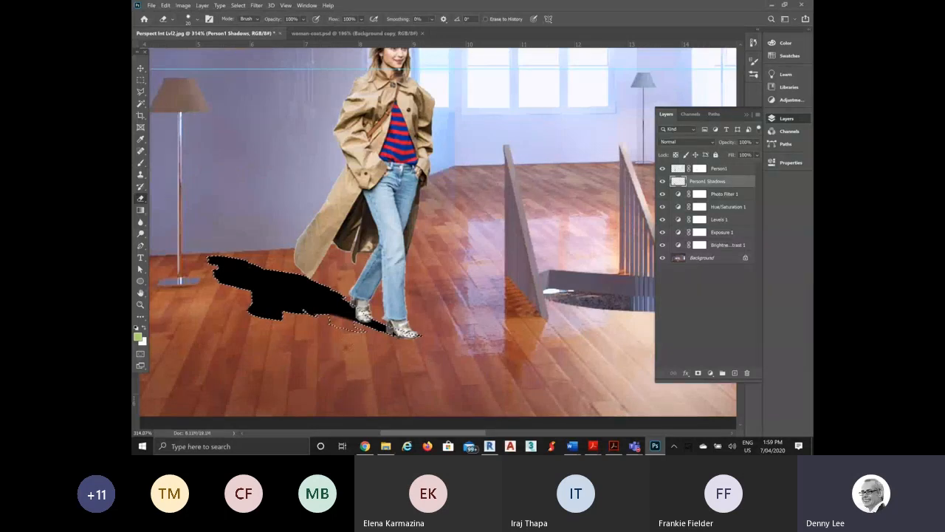
{"action": "left_click", "coordinate": [237, 6]}
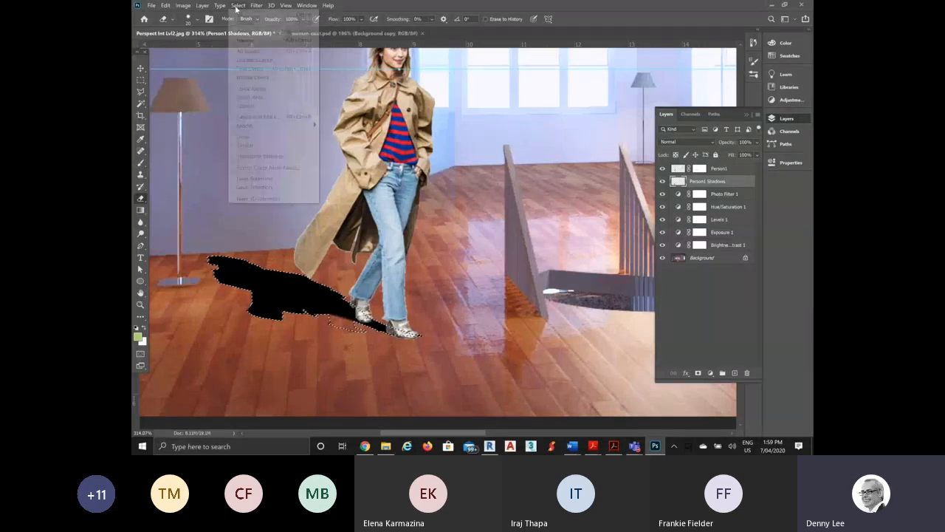
{"action": "left_click", "coordinate": [244, 24]}
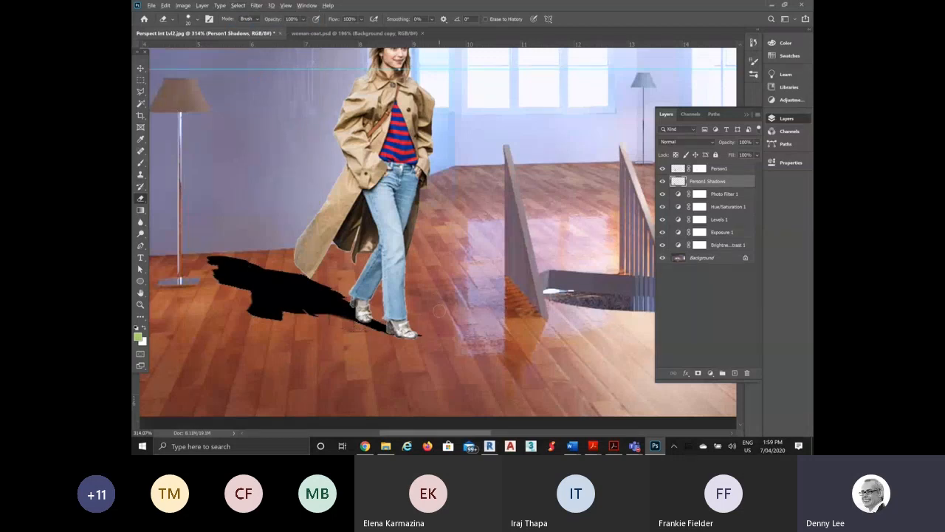
Examine the floor shadow's trimmed edge and its contact with the shoes, both up close and in the wider room
{"action": "scroll", "coordinate": [439, 311], "scroll_direction": "down", "scroll_amount": 2}
{"action": "scroll", "coordinate": [520, 341], "scroll_direction": "up", "scroll_amount": 4}
{"action": "scroll", "coordinate": [520, 341], "scroll_direction": "up", "scroll_amount": 2}
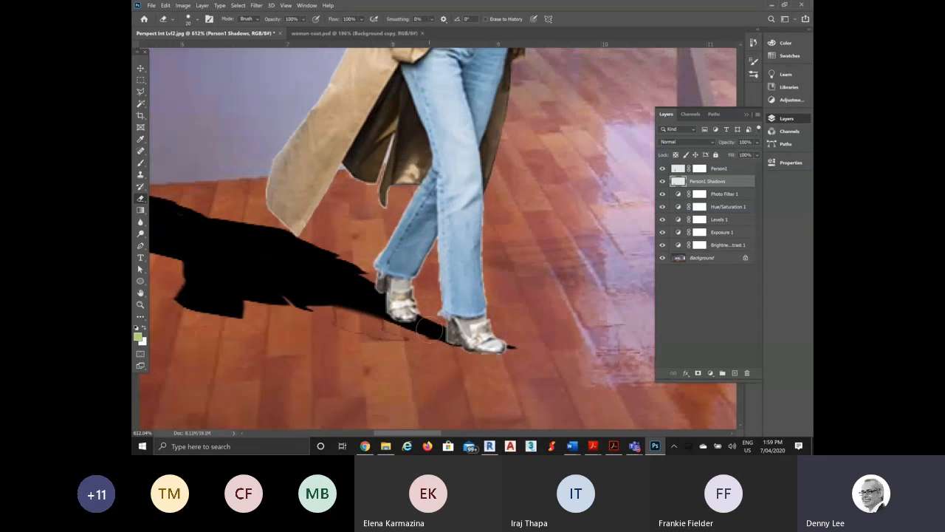
{"action": "scroll", "coordinate": [429, 328], "scroll_direction": "up", "scroll_amount": 2}
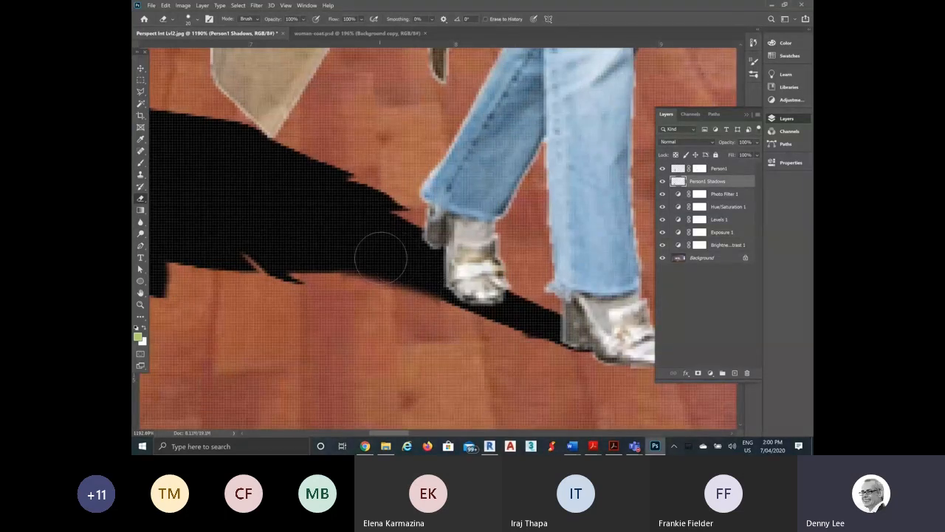
{"action": "scroll", "coordinate": [277, 248], "scroll_direction": "down", "scroll_amount": 2}
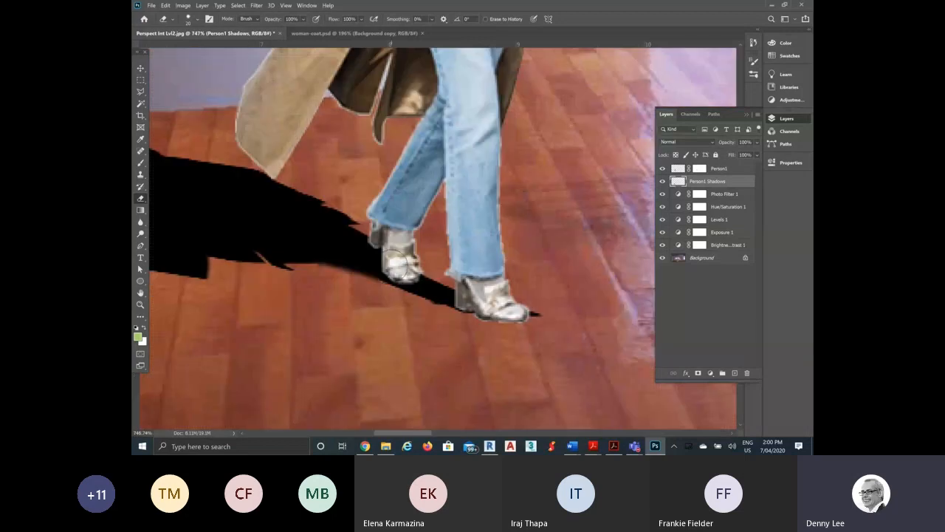
{"action": "scroll", "coordinate": [319, 248], "scroll_direction": "down", "scroll_amount": 3}
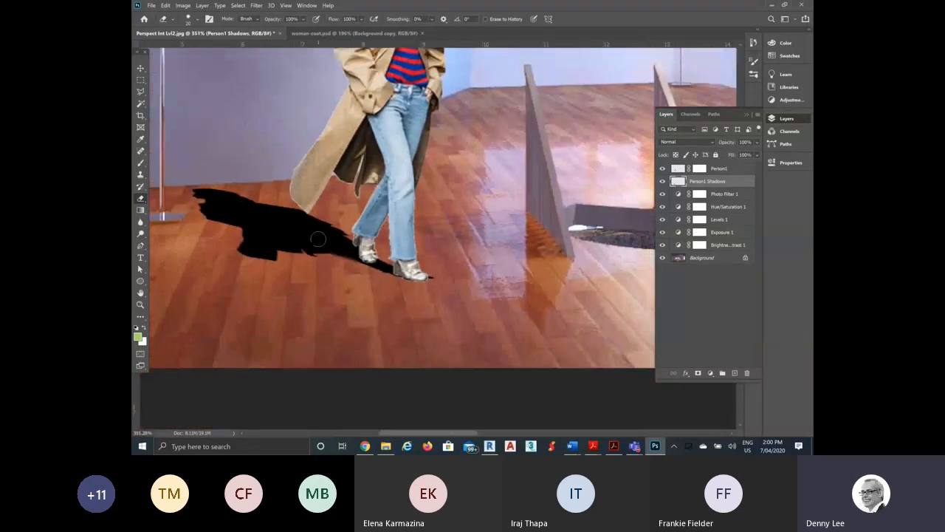
{"action": "scroll", "coordinate": [318, 239], "scroll_direction": "down", "scroll_amount": 2}
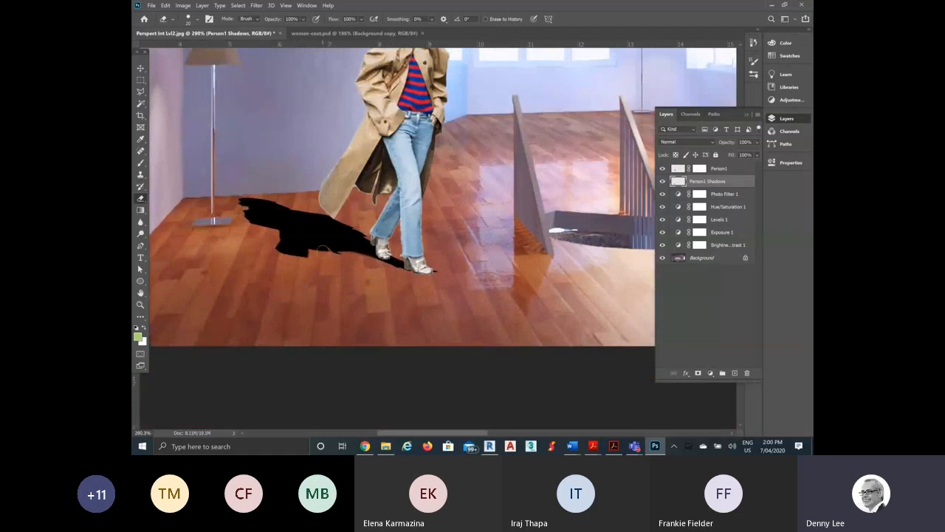
{"action": "scroll", "coordinate": [322, 249], "scroll_direction": "up", "scroll_amount": 2}
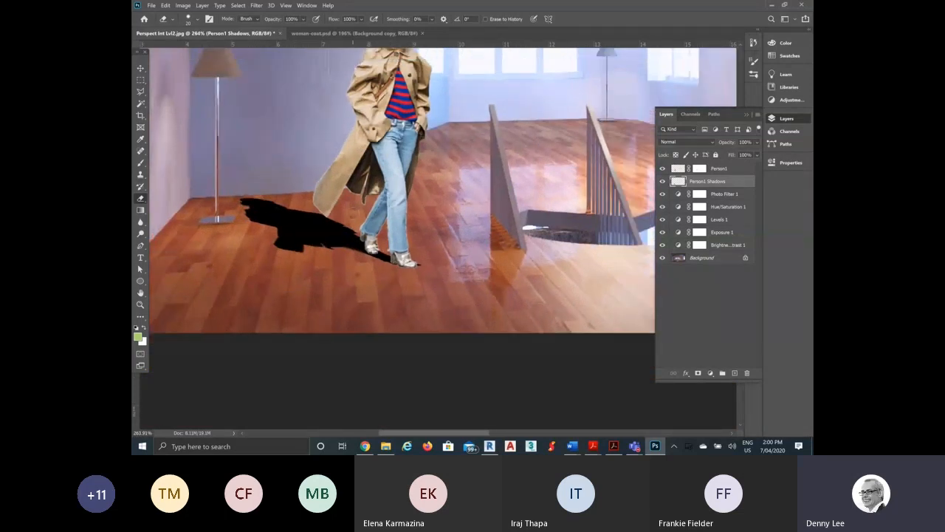
{"action": "scroll", "coordinate": [366, 255], "scroll_direction": "up", "scroll_amount": 3}
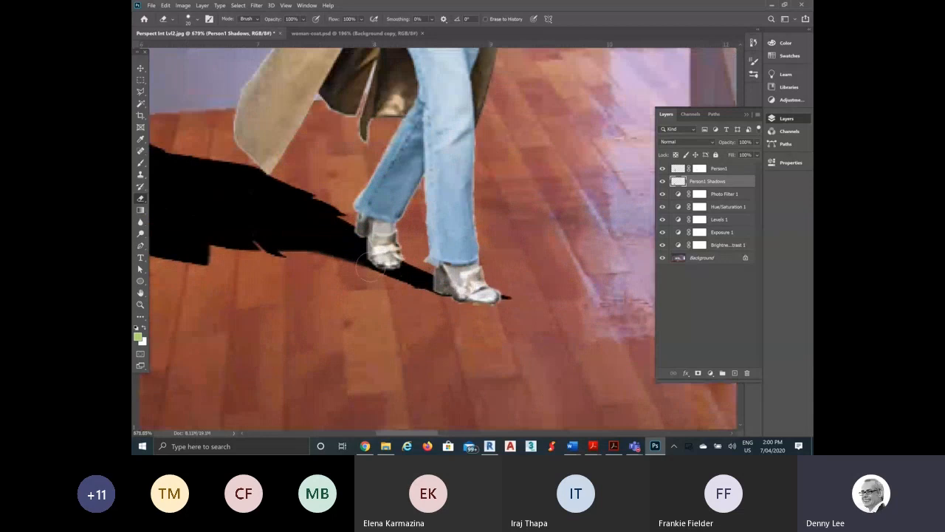
Erase the shadow tip projecting past the front shoe and trim the shadow's lower edge beside the rear shoe
{"action": "left_click_drag", "start_coordinate": [371, 266], "coordinate": [315, 266]}
{"action": "right_click", "coordinate": [328, 275]}
{"action": "key", "text": "Escape"}
{"action": "left_click", "coordinate": [515, 298]}
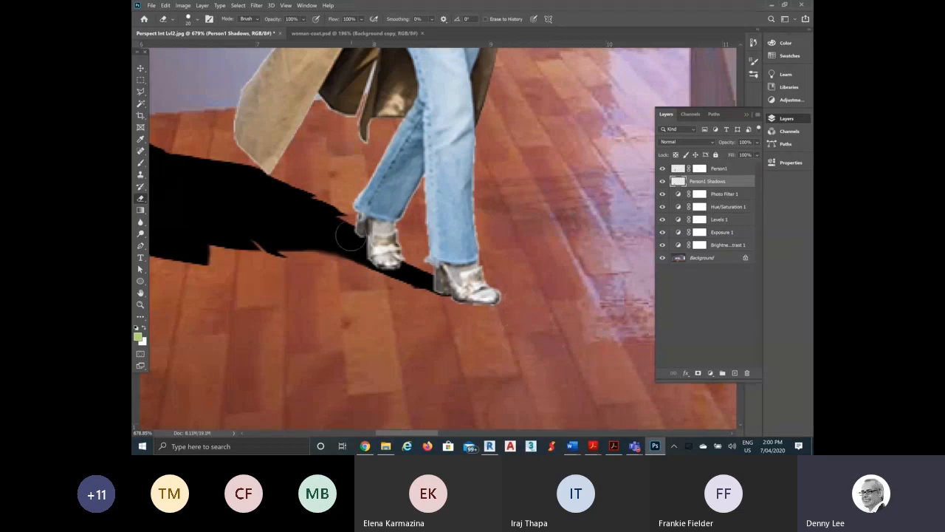
{"action": "left_click", "coordinate": [317, 237]}
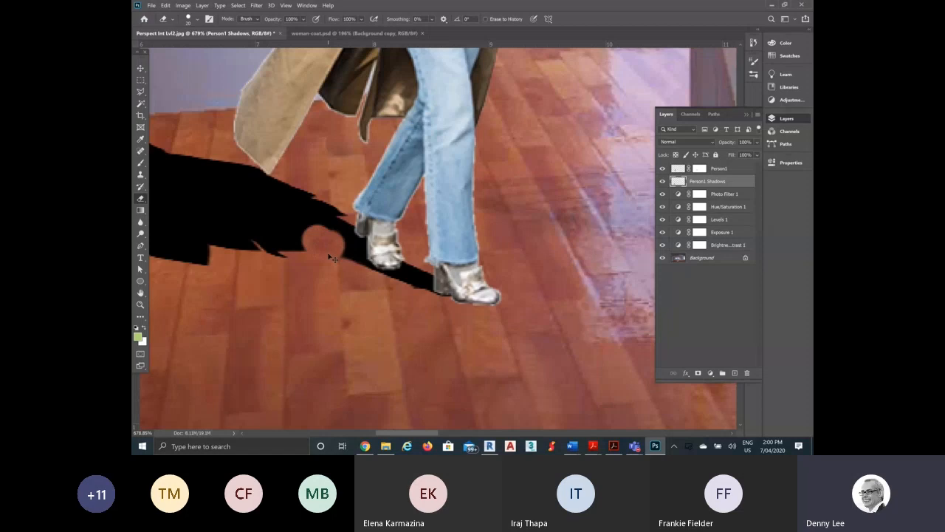
{"action": "key", "text": "ctrl+z"}
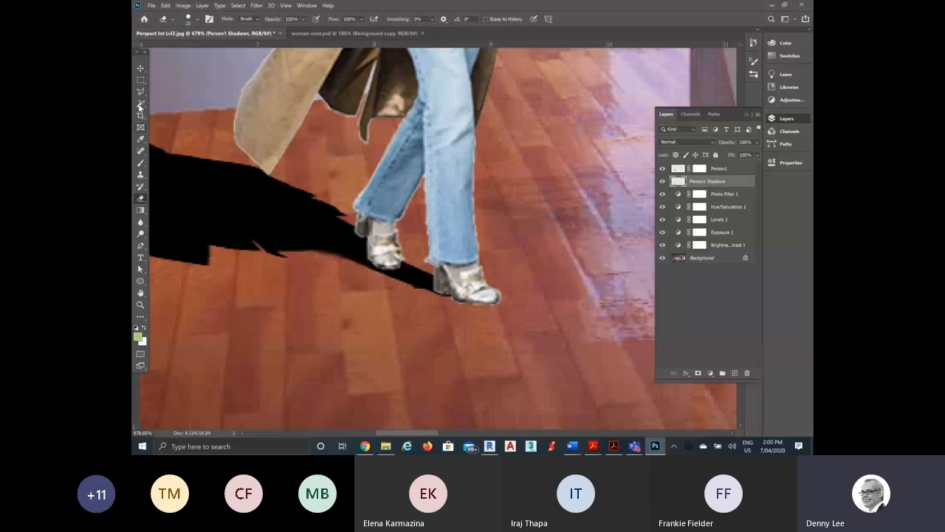
Paint in black with the Brush along the shadow's lower edge beside the rear shoe to fill the faded part
{"action": "key", "text": "b"}
{"action": "left_click", "coordinate": [137, 327]}
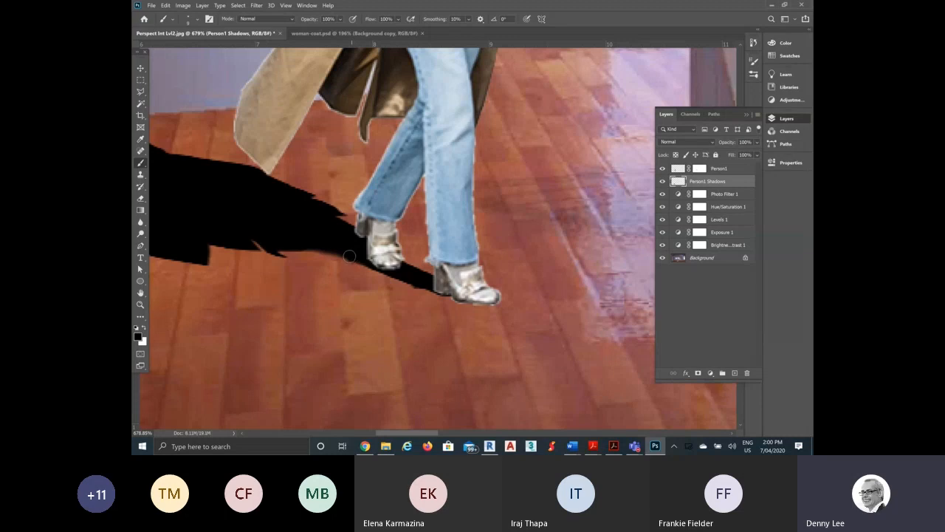
{"action": "mouse_move", "coordinate": [350, 255]}
{"action": "left_mouse_down"}
{"action": "mouse_move", "coordinate": [310, 259]}
{"action": "mouse_move", "coordinate": [376, 267]}
{"action": "left_mouse_up"}
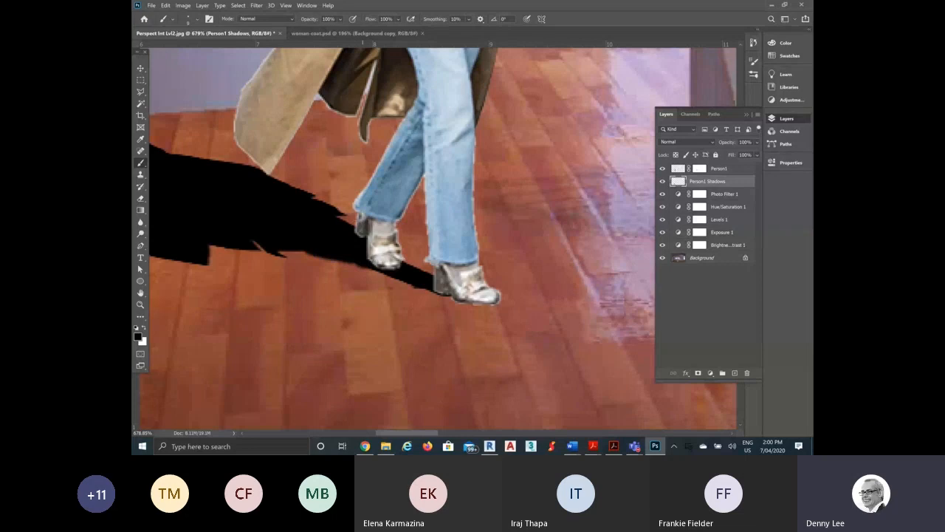
Add a Reveal All layer mask to the Person1 Shadows layer, with the Gradient tool ready
{"action": "scroll", "coordinate": [358, 257], "scroll_direction": "down", "scroll_amount": 10}
{"action": "scroll", "coordinate": [225, 196], "scroll_direction": "up", "scroll_amount": 1}
{"action": "scroll", "coordinate": [403, 196], "scroll_direction": "up", "scroll_amount": 3}
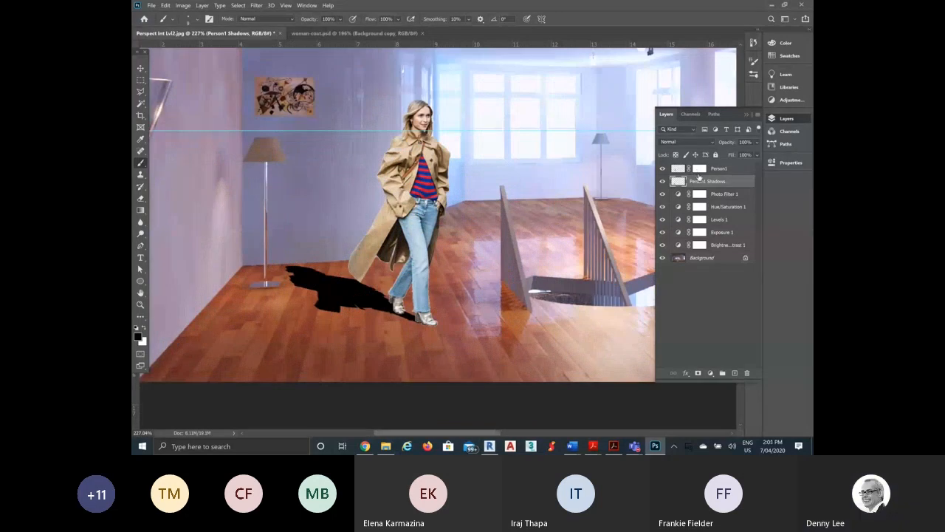
{"action": "left_click", "coordinate": [673, 182]}
{"action": "left_click", "coordinate": [141, 211]}
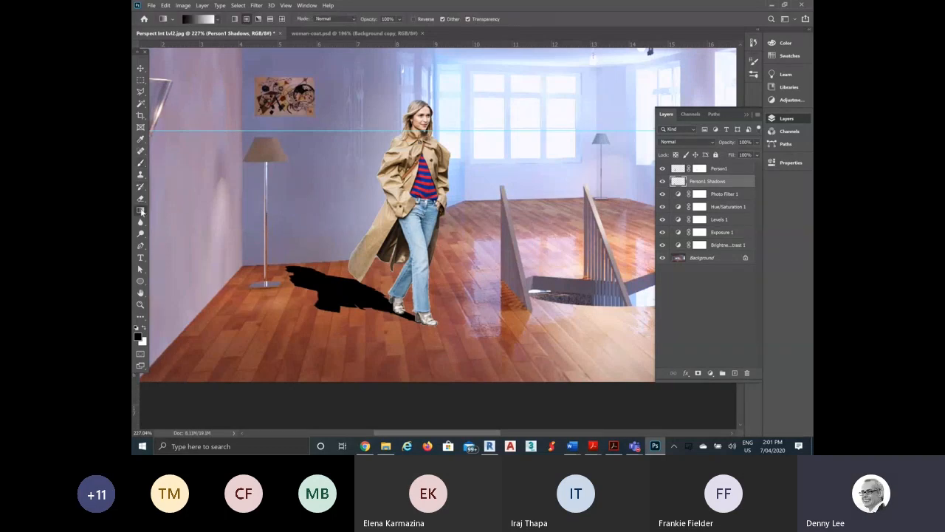
{"action": "left_click", "coordinate": [205, 7]}
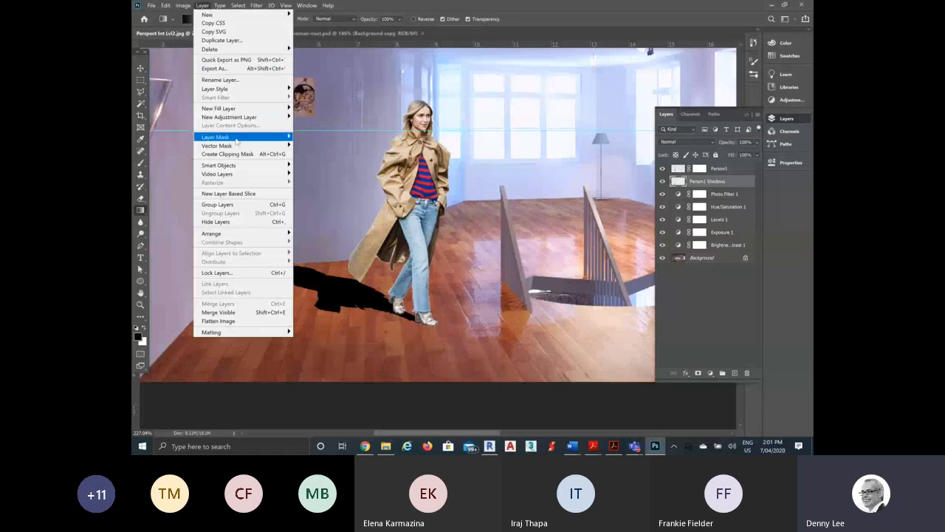
{"action": "mouse_move", "coordinate": [236, 139]}
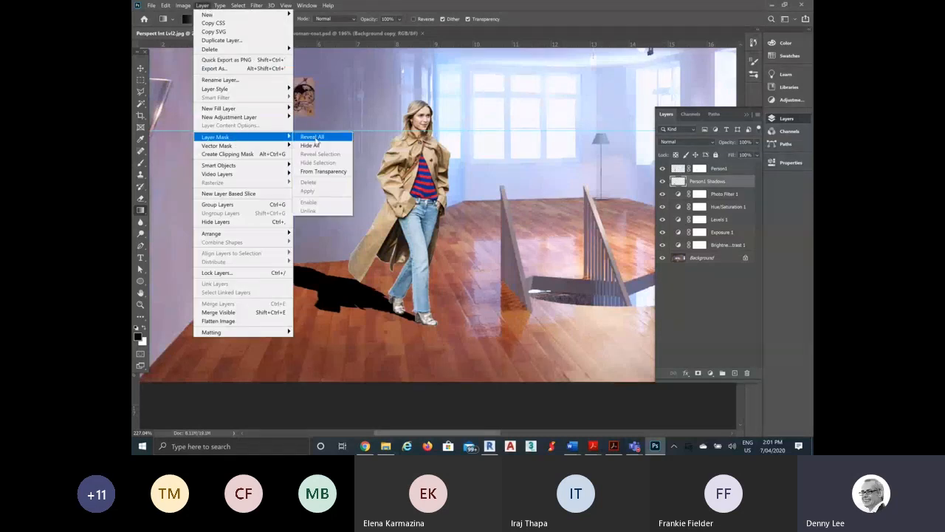
{"action": "left_click", "coordinate": [314, 137]}
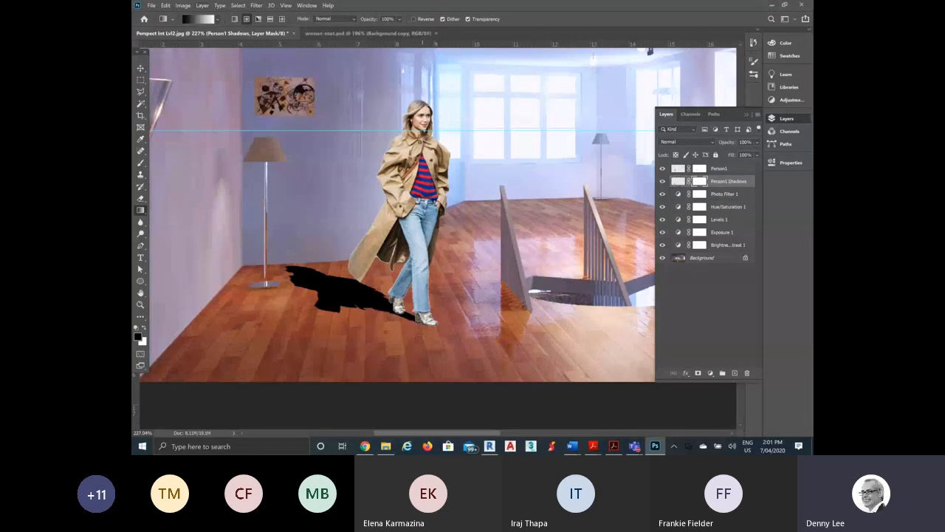
Try black-to-white gradients of different directions and lengths across the floor shadow on its layer mask
{"action": "left_click_drag", "start_coordinate": [430, 334], "coordinate": [245, 243]}
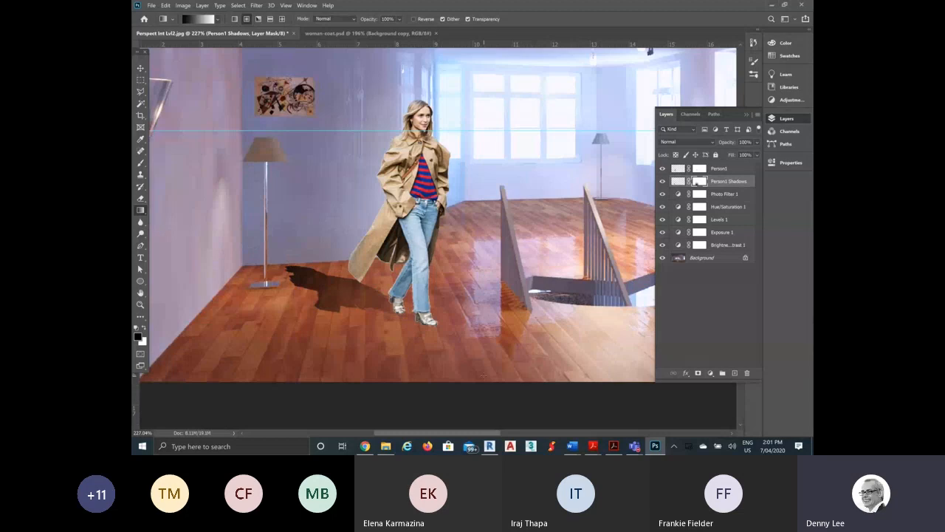
{"action": "left_click", "coordinate": [166, 6]}
{"action": "left_click", "coordinate": [167, 9]}
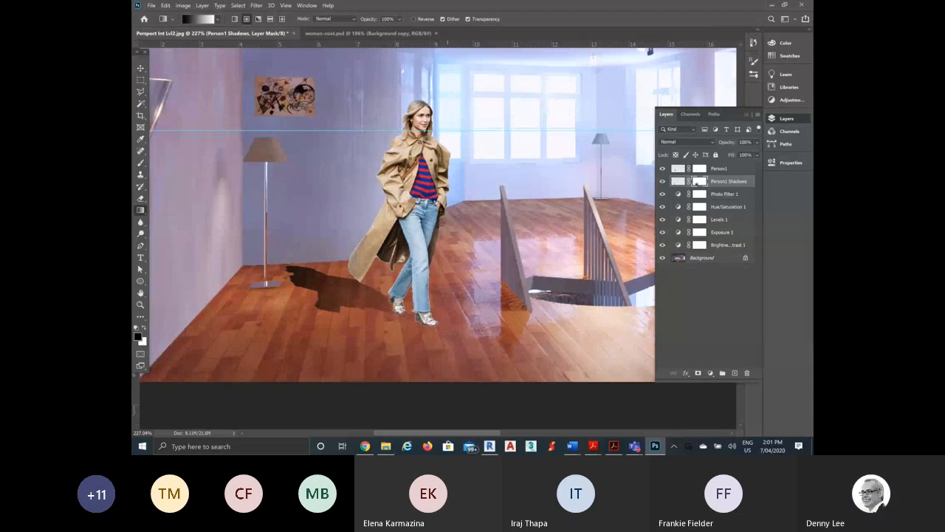
{"action": "left_click_drag", "start_coordinate": [290, 270], "coordinate": [421, 319]}
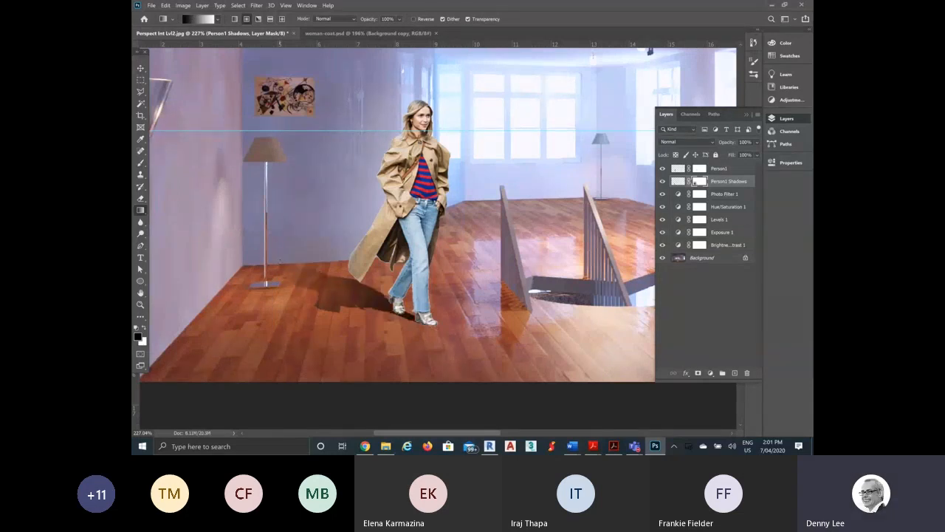
{"action": "left_click_drag", "start_coordinate": [277, 260], "coordinate": [433, 323]}
{"action": "key", "text": "ctrl+z"}
Draw a mask gradient from beyond the shadow's far end to the rear shoe so the shadow fades with distance
{"action": "left_click_drag", "start_coordinate": [241, 238], "coordinate": [396, 309]}
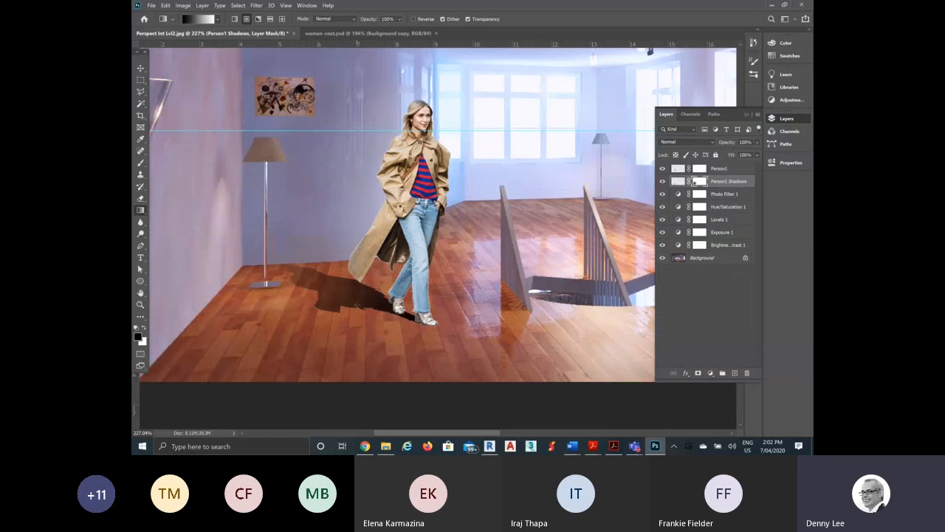
{"action": "scroll", "coordinate": [358, 303], "scroll_direction": "up", "scroll_amount": 6}
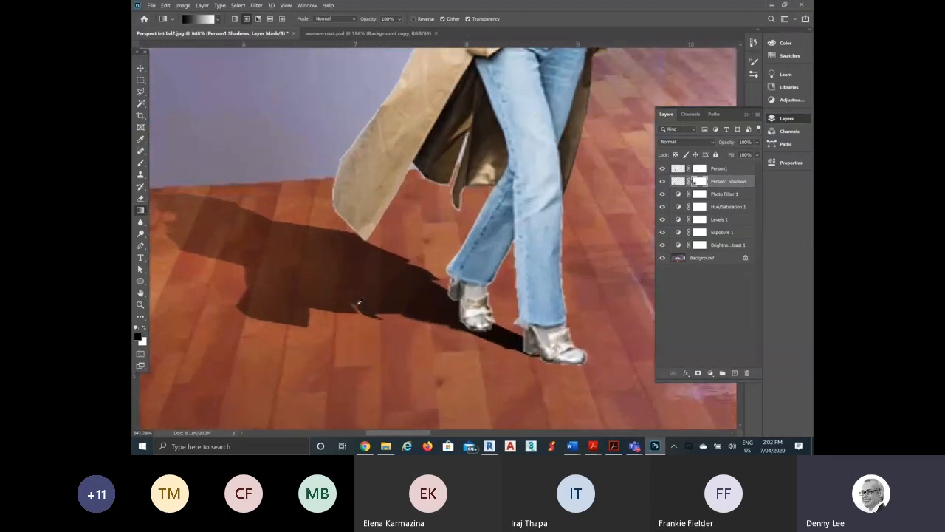
{"action": "scroll", "coordinate": [358, 303], "scroll_direction": "down", "scroll_amount": 6}
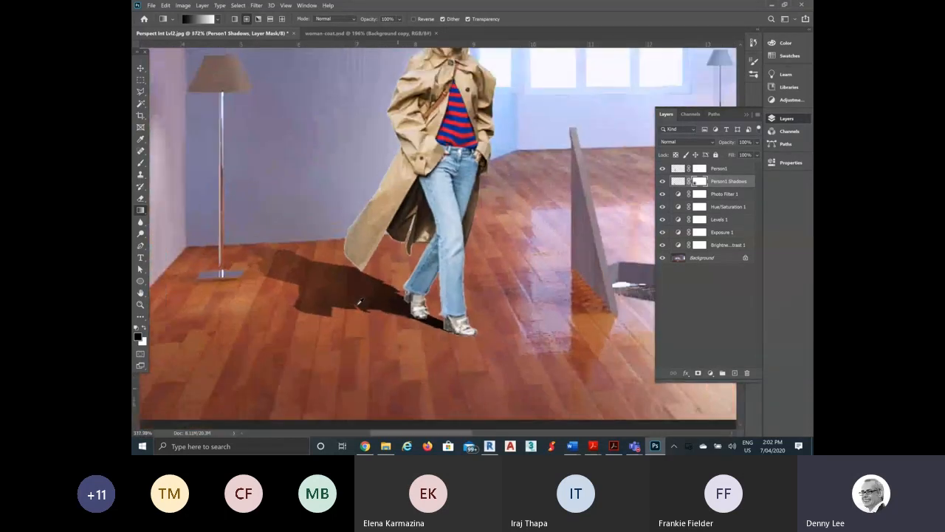
{"action": "scroll", "coordinate": [334, 287], "scroll_direction": "up", "scroll_amount": 1}
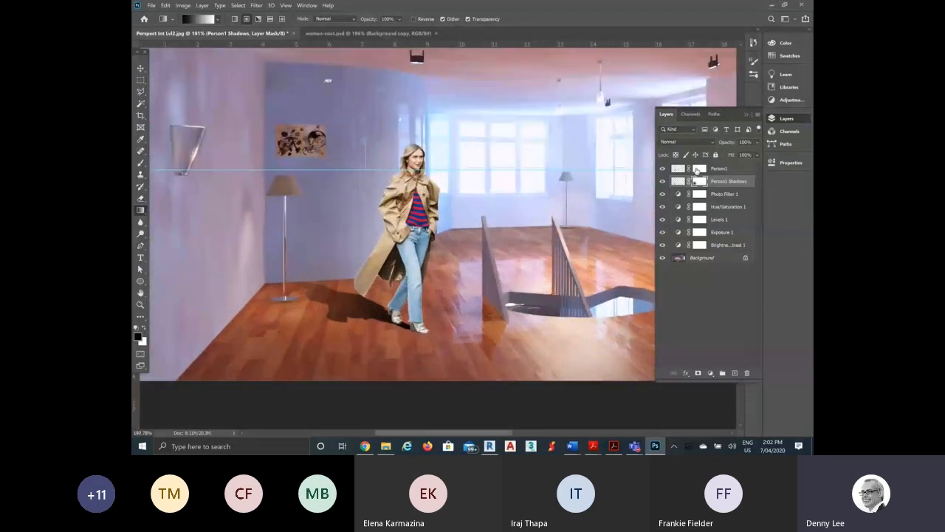
Target the Person1 Shadows layer's pixels instead of its mask and reduce the layer's opacity to 59%
{"action": "left_click", "coordinate": [678, 183]}
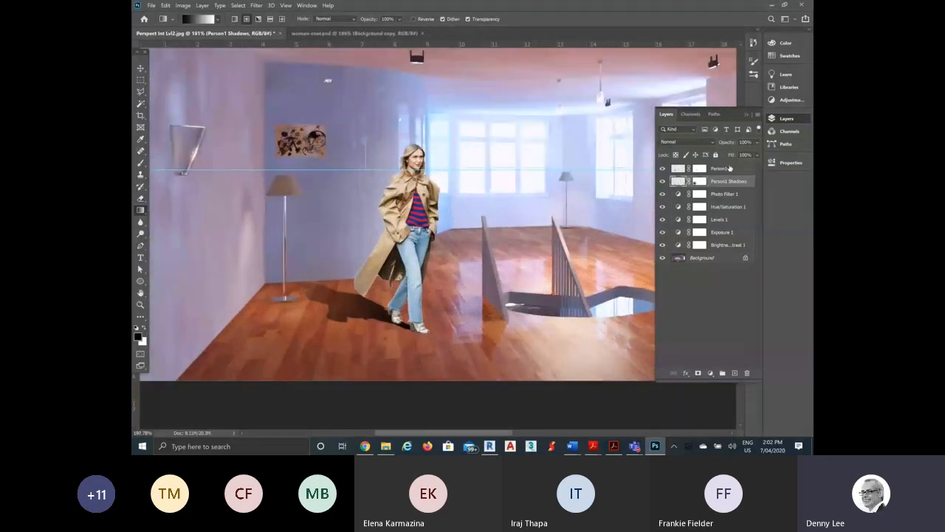
{"action": "left_click", "coordinate": [757, 142]}
{"action": "left_click_drag", "start_coordinate": [759, 154], "coordinate": [743, 154]}
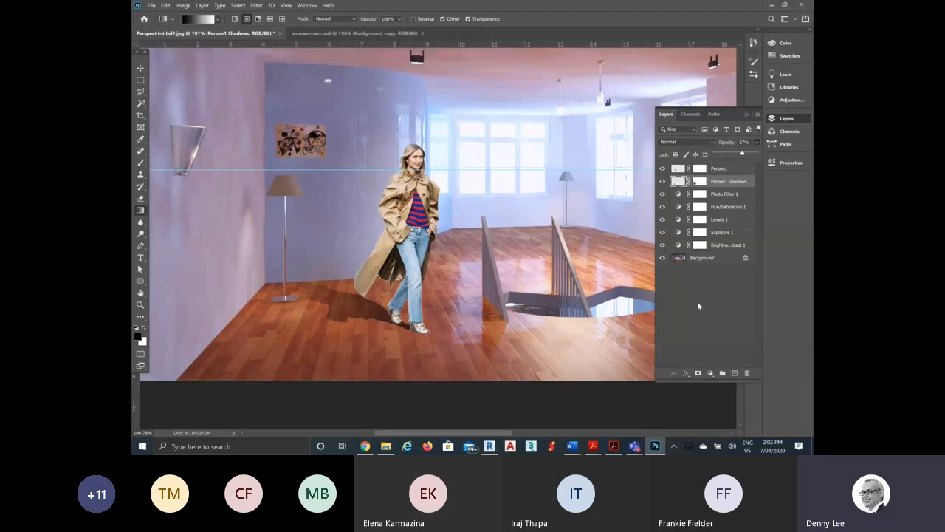
{"action": "left_click_drag", "start_coordinate": [742, 154], "coordinate": [739, 154]}
{"action": "left_click", "coordinate": [758, 141]}
Apply the Blur filter to the floor shadow to soften its edges
{"action": "left_click", "coordinate": [258, 6]}
{"action": "mouse_move", "coordinate": [280, 100]}
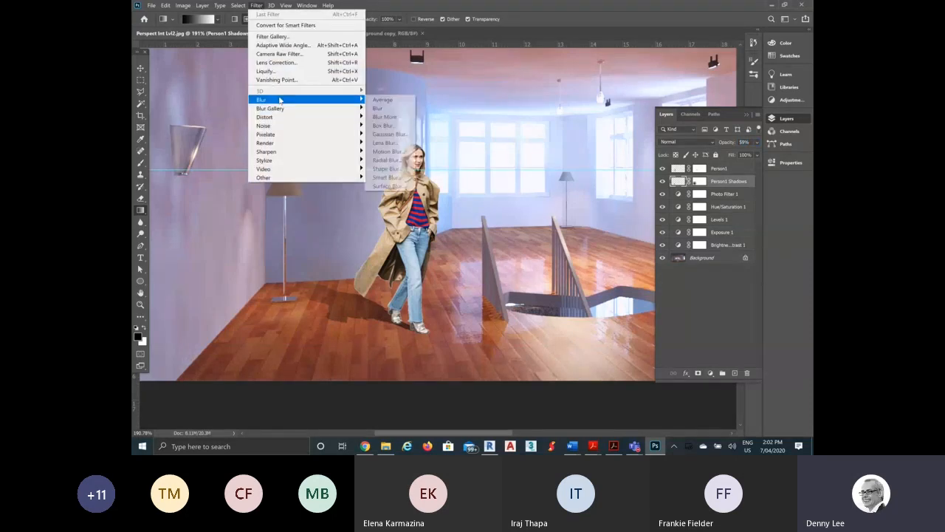
{"action": "left_click", "coordinate": [381, 109]}
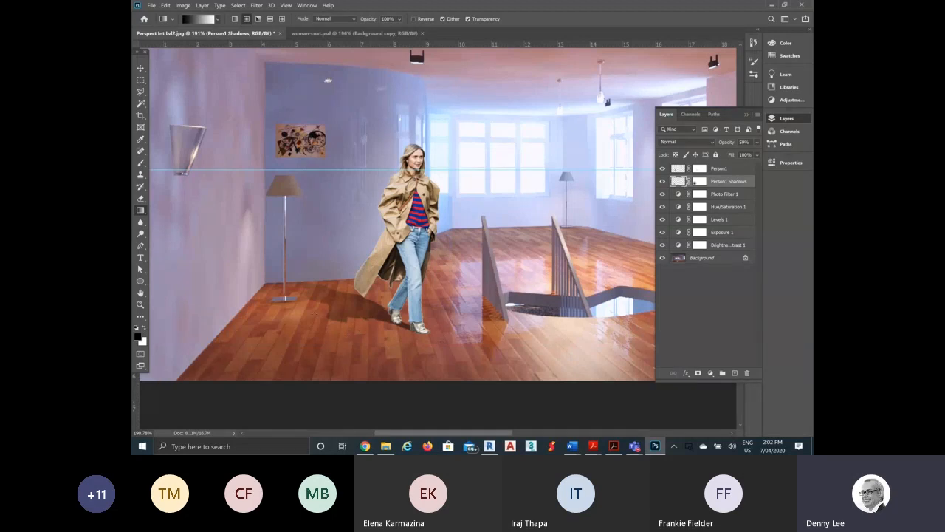
Set the Person1 Shadows layer's blend mode to Multiply
{"action": "scroll", "coordinate": [355, 321], "scroll_direction": "up", "scroll_amount": 6}
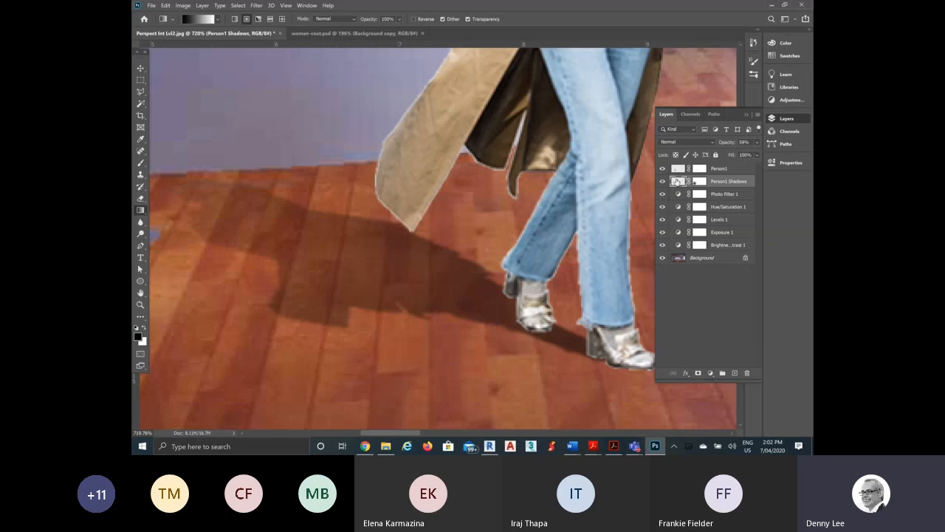
{"action": "left_click", "coordinate": [706, 142]}
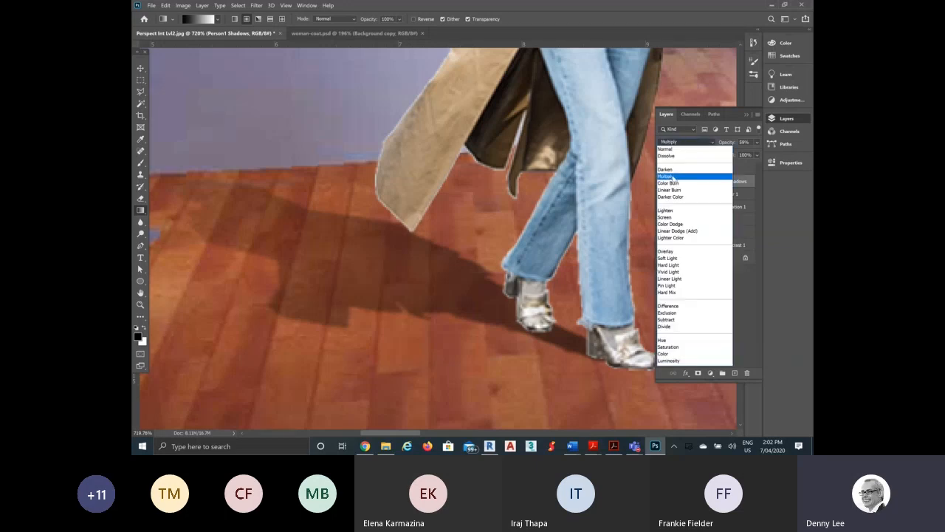
{"action": "left_click", "coordinate": [673, 178]}
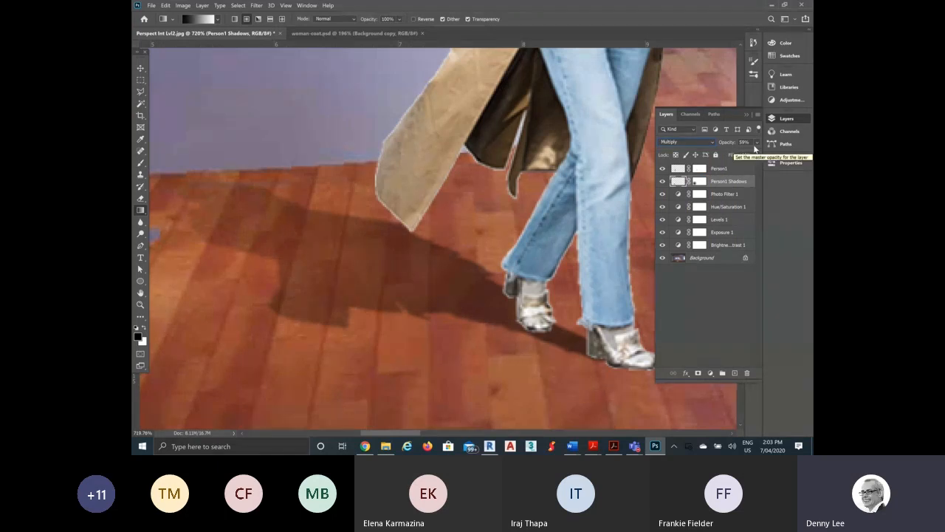
{"action": "left_click", "coordinate": [713, 141]}
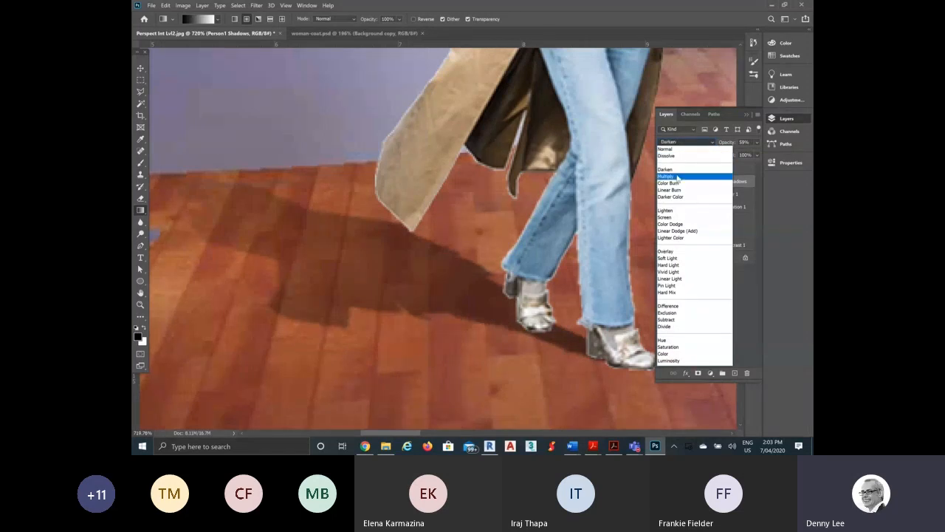
{"action": "left_click", "coordinate": [678, 177]}
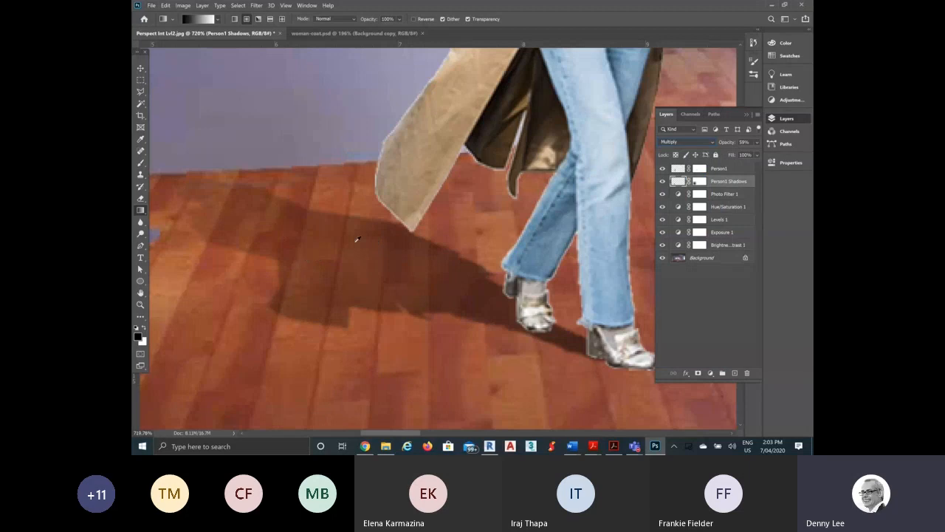
Compare the shadow with the whole room and lower the Person1 Shadows layer's opacity to 34%
{"action": "left_click", "coordinate": [141, 68]}
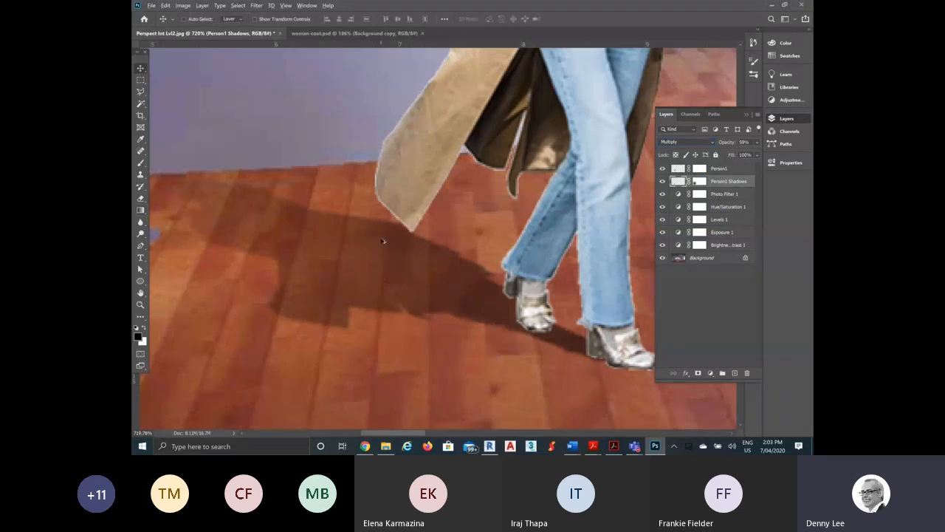
{"action": "scroll", "coordinate": [382, 240], "scroll_direction": "down", "scroll_amount": 3}
{"action": "scroll", "coordinate": [382, 241], "scroll_direction": "down", "scroll_amount": 5}
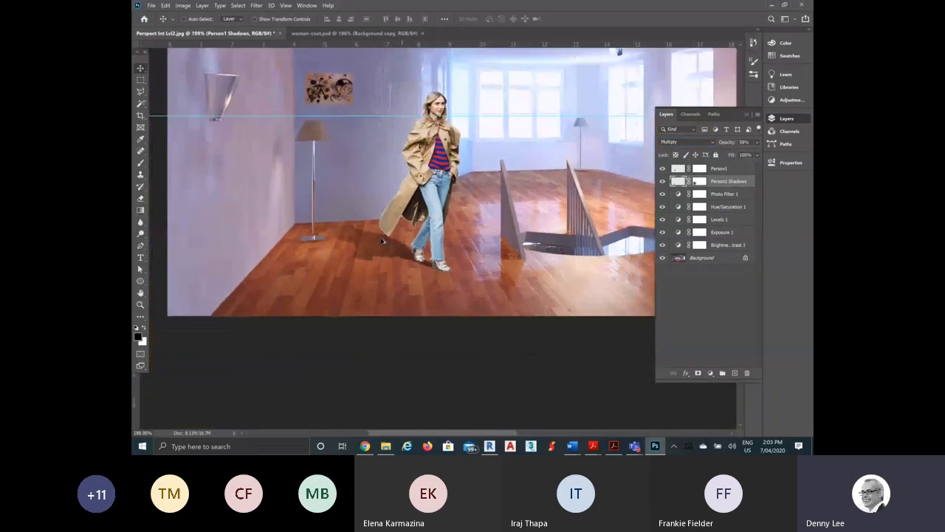
{"action": "scroll", "coordinate": [382, 192], "scroll_direction": "down", "scroll_amount": 3}
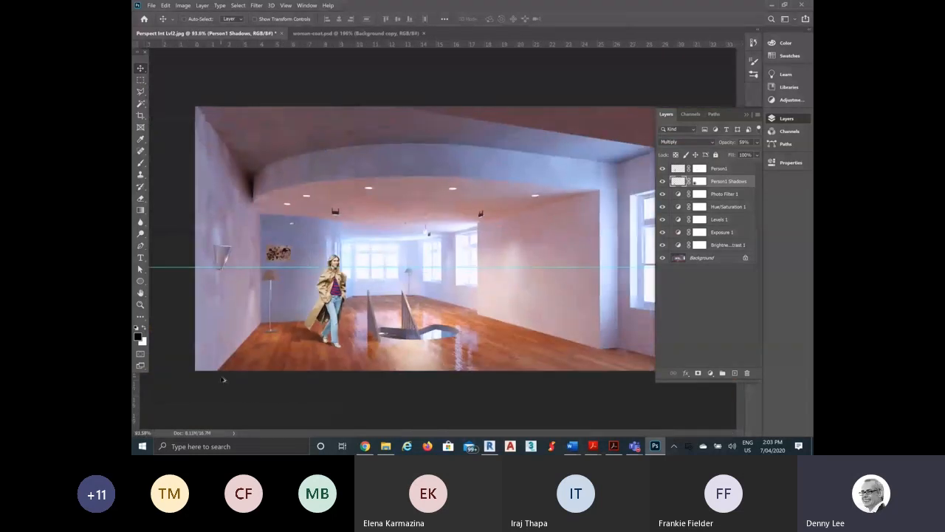
{"action": "scroll", "coordinate": [225, 378], "scroll_direction": "up", "scroll_amount": 2}
{"action": "scroll", "coordinate": [225, 378], "scroll_direction": "up", "scroll_amount": 1}
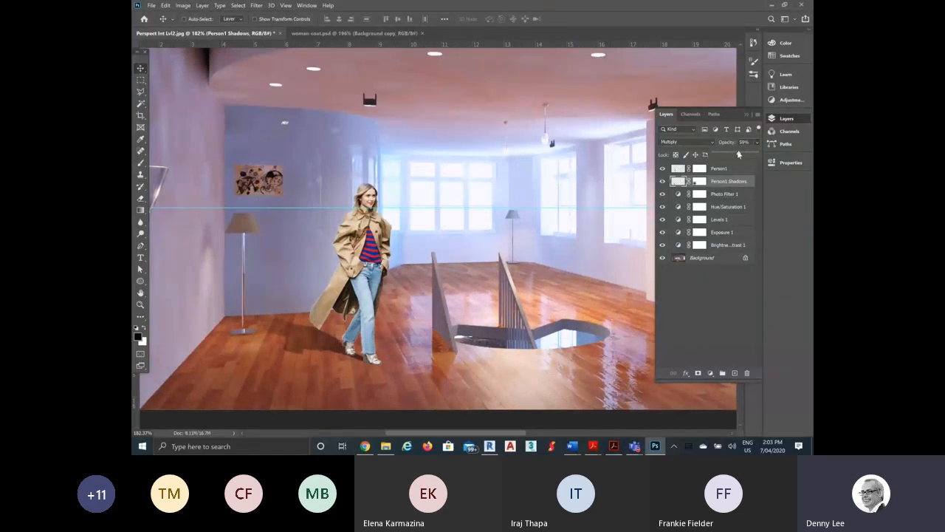
{"action": "left_click_drag", "start_coordinate": [739, 154], "coordinate": [729, 154]}
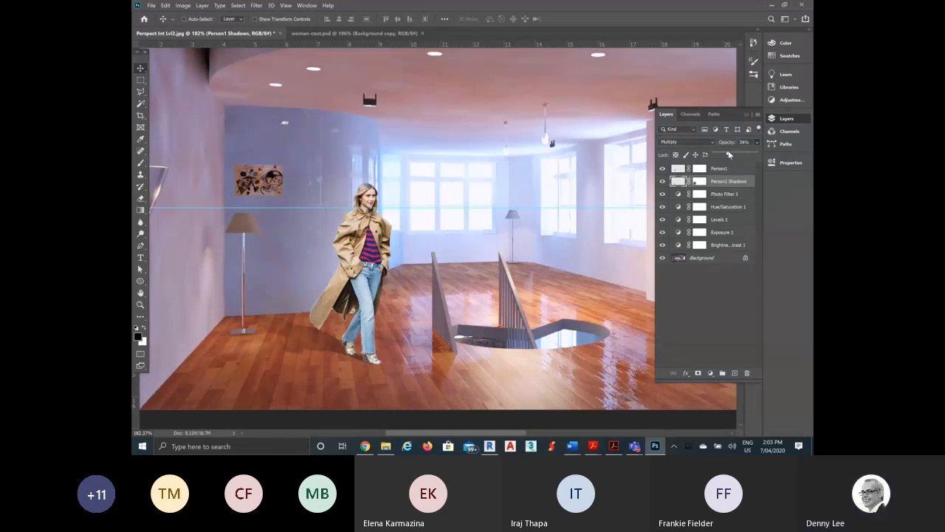
{"action": "key", "text": "Return"}
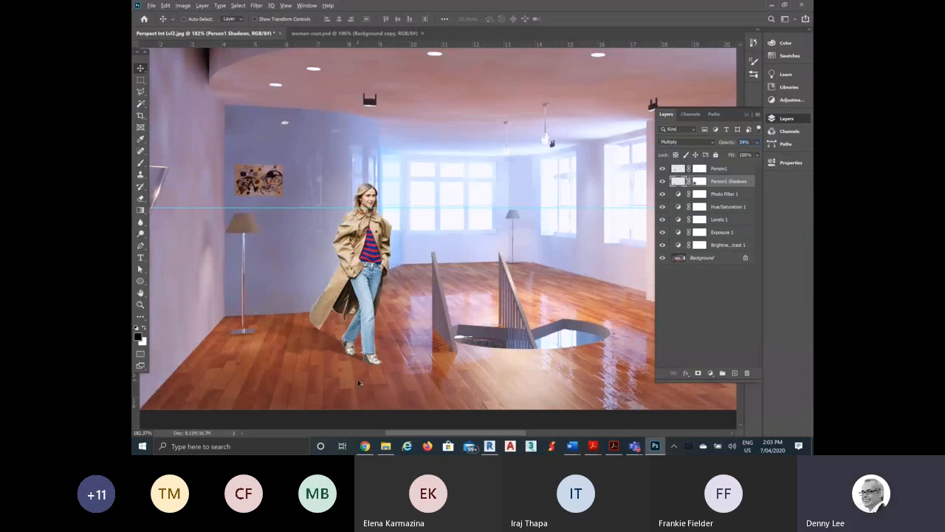
Load the woman's outline as a selection from the Person1 layer's pixels
{"action": "scroll", "coordinate": [359, 383], "scroll_direction": "down", "scroll_amount": 3}
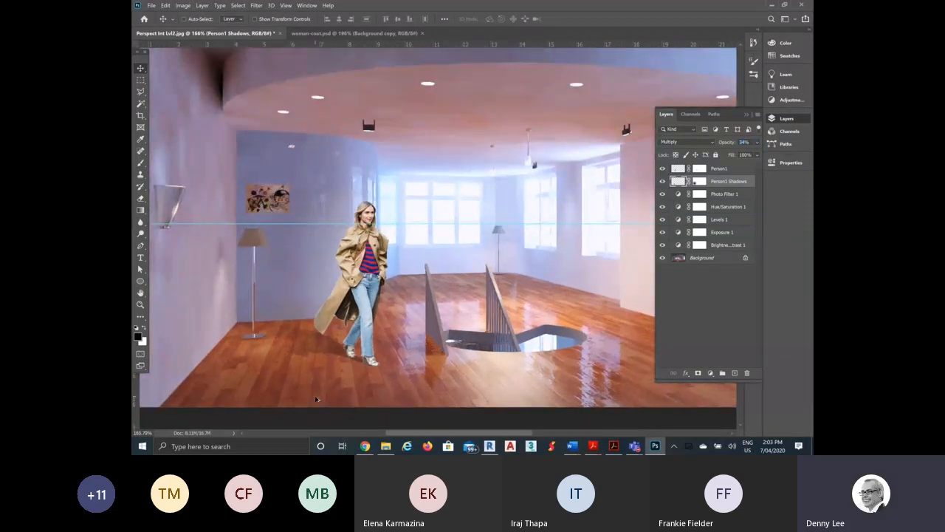
{"action": "scroll", "coordinate": [316, 399], "scroll_direction": "up", "scroll_amount": 2}
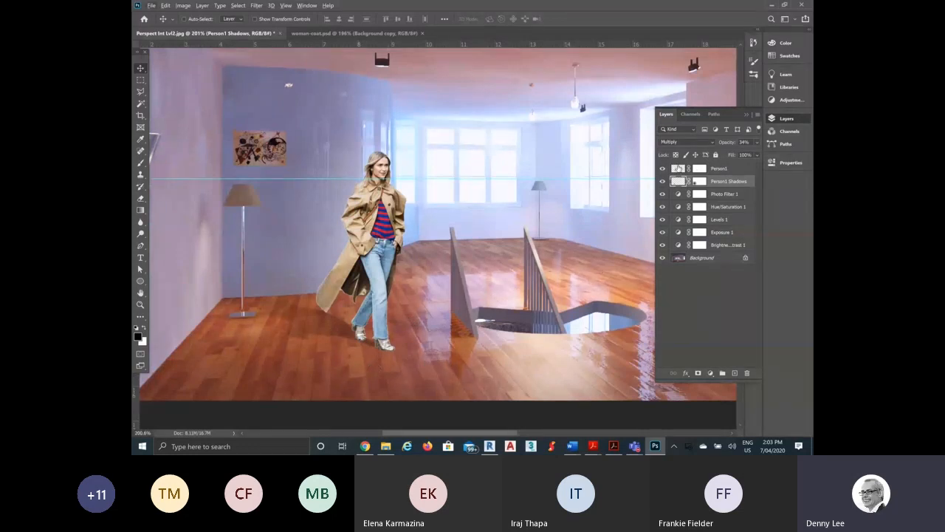
{"action": "left_click", "coordinate": [680, 169]}
{"action": "right_click", "coordinate": [680, 168]}
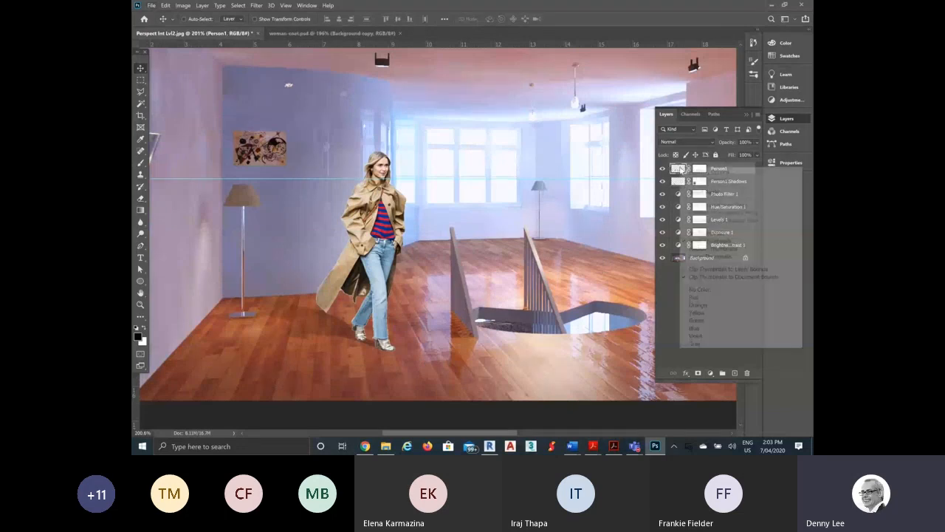
{"action": "left_click", "coordinate": [704, 192]}
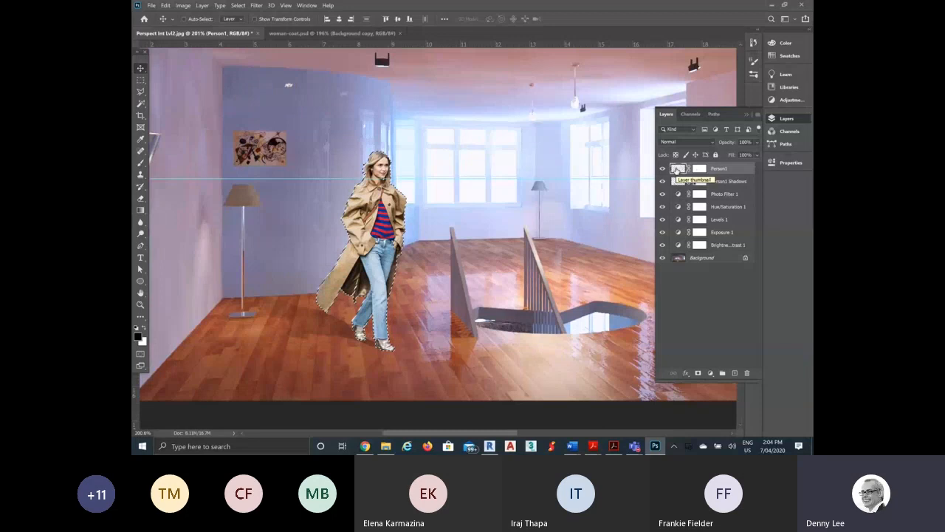
Duplicate the Person1 layer and delete the layer mask from the copy
{"action": "left_click_drag", "start_coordinate": [678, 169], "coordinate": [735, 375]}
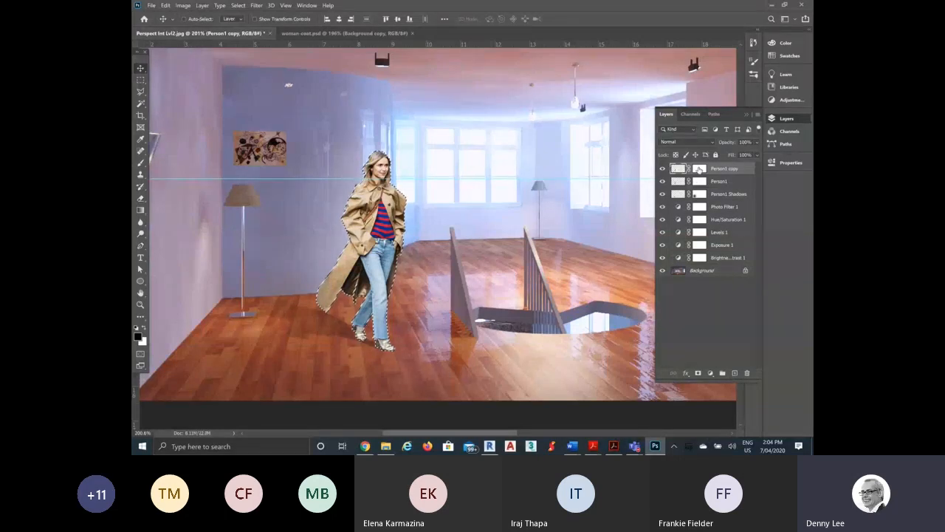
{"action": "left_click", "coordinate": [700, 169]}
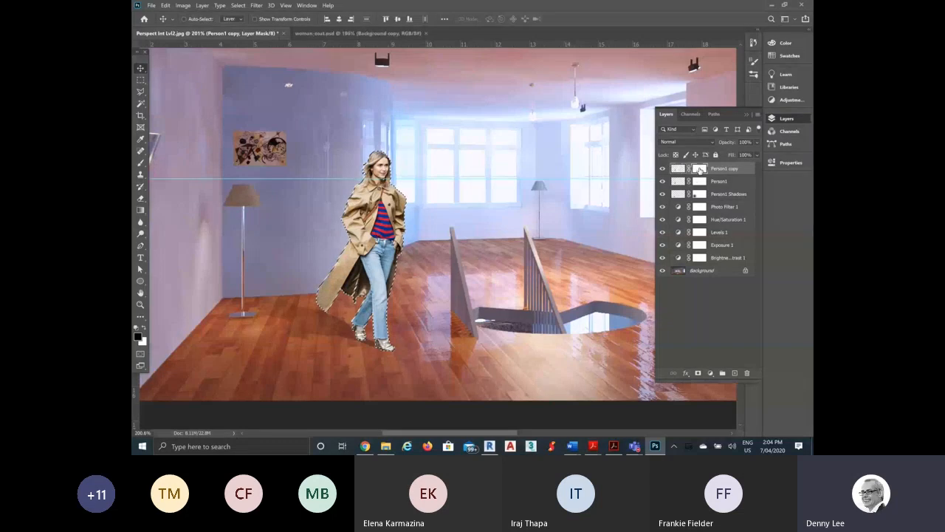
{"action": "right_click", "coordinate": [700, 170]}
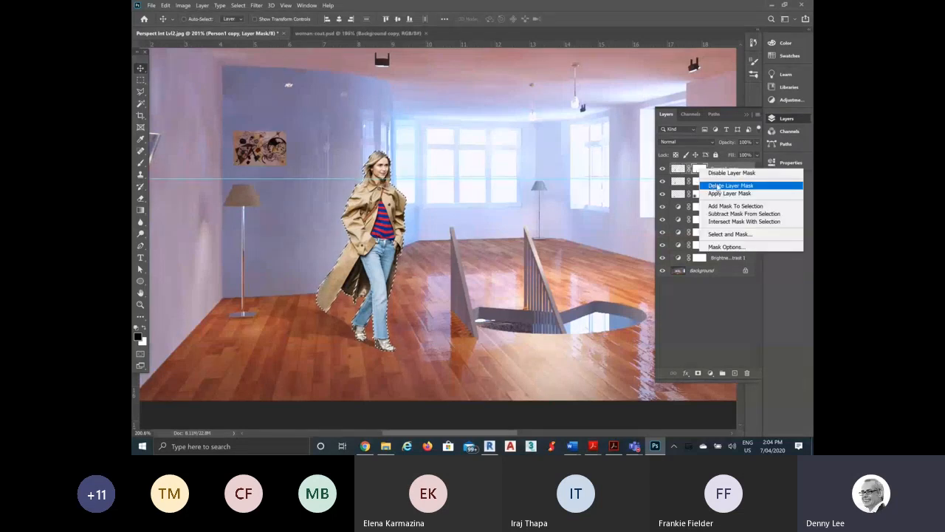
{"action": "left_click", "coordinate": [718, 185]}
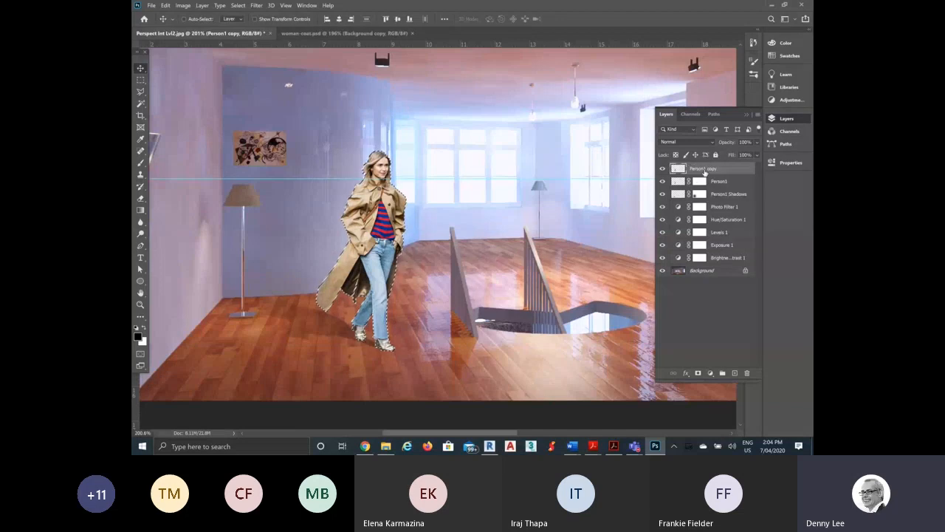
Rename the Person1 copy layer to "Person1 reflection" and place it directly beneath the Person1 layer
{"action": "double_click", "coordinate": [705, 169]}
{"action": "type", "text": "r"}
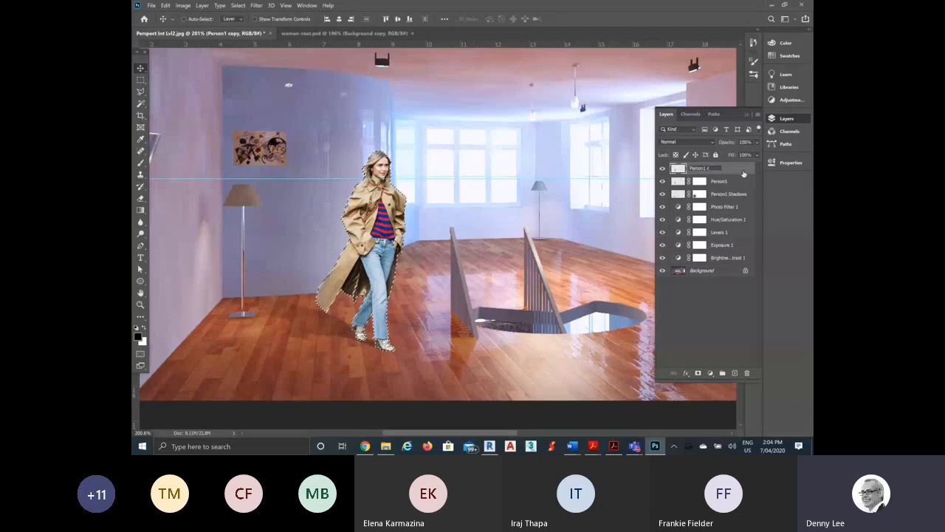
{"action": "type", "text": "eflection"}
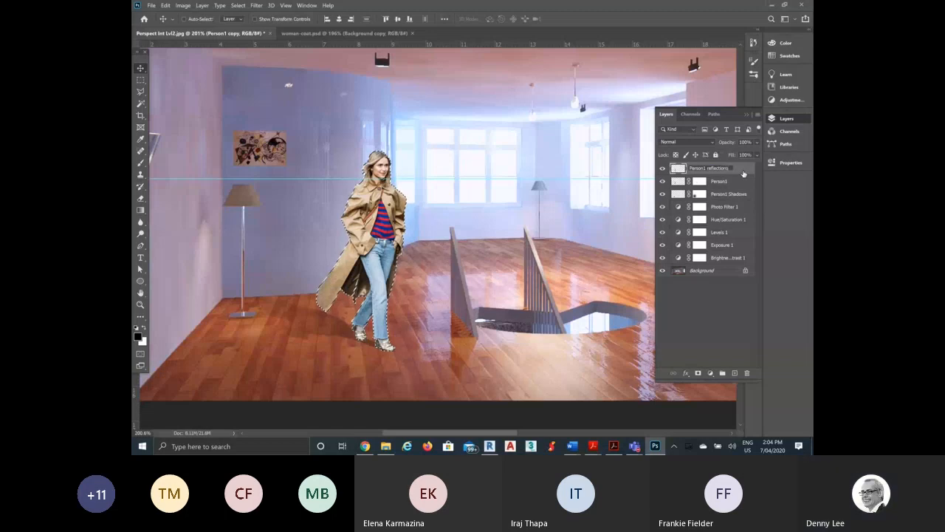
{"action": "key", "text": "Return"}
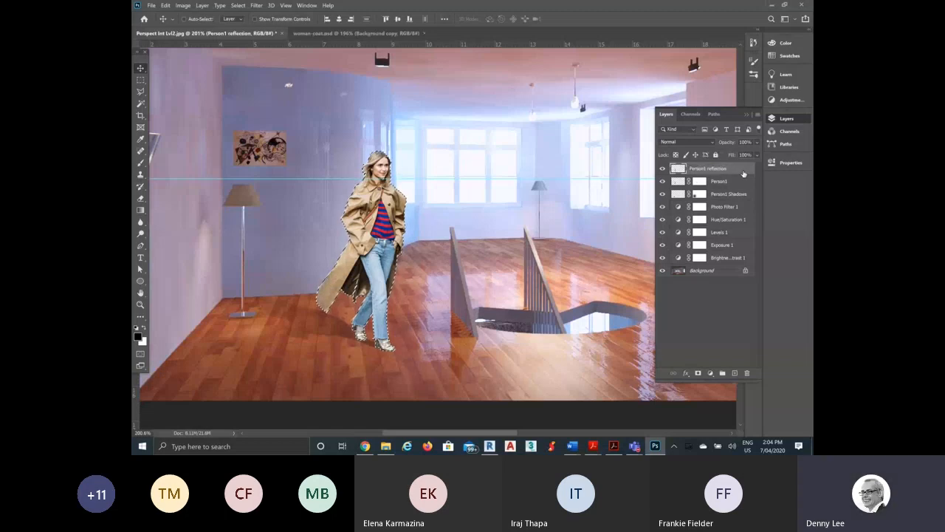
{"action": "left_click_drag", "start_coordinate": [678, 170], "coordinate": [672, 184]}
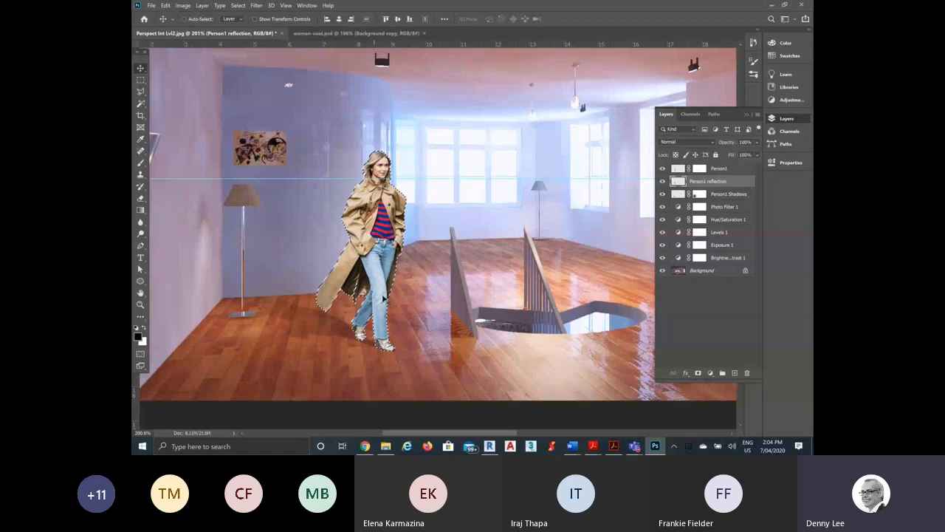
Flip the Person1 reflection upside down with Free Transform and move it up so its front shoe meets the woman's front shoe
{"action": "left_click", "coordinate": [165, 6]}
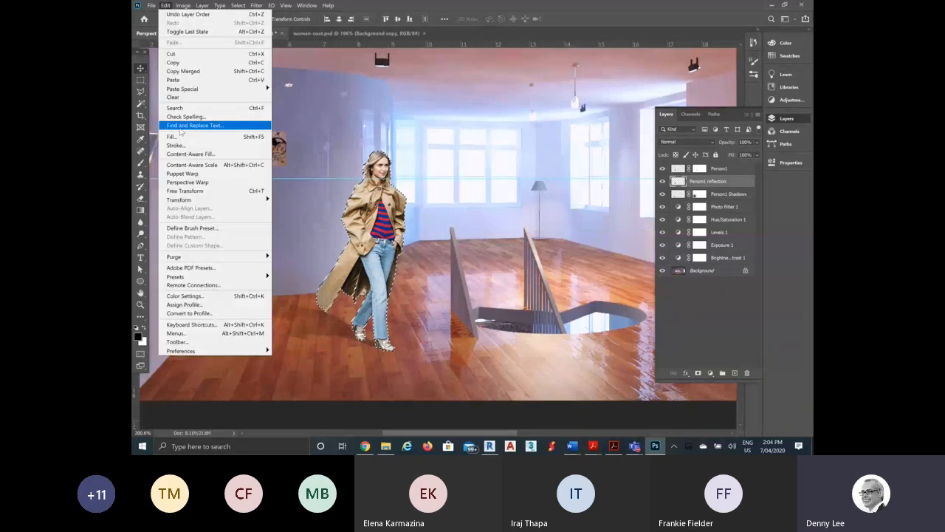
{"action": "left_click", "coordinate": [184, 190]}
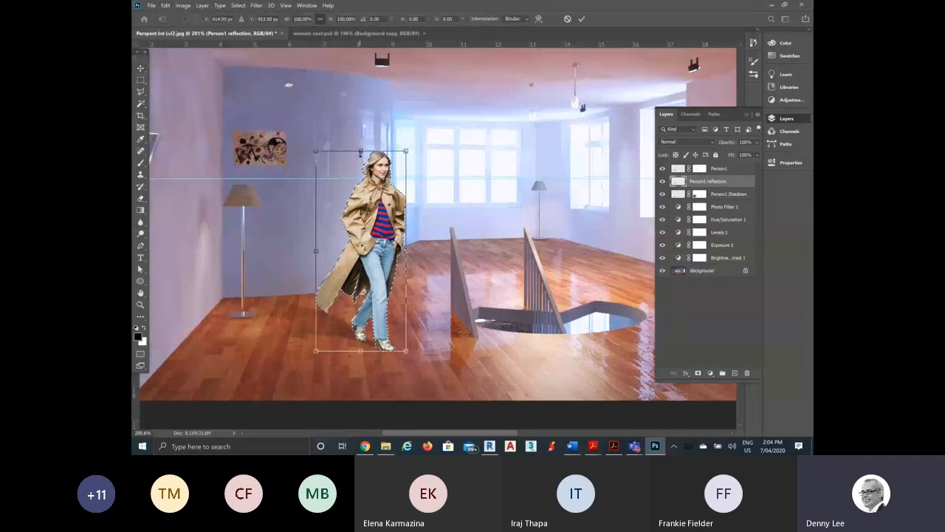
{"action": "left_click_drag", "start_coordinate": [360, 152], "coordinate": [353, 308]}
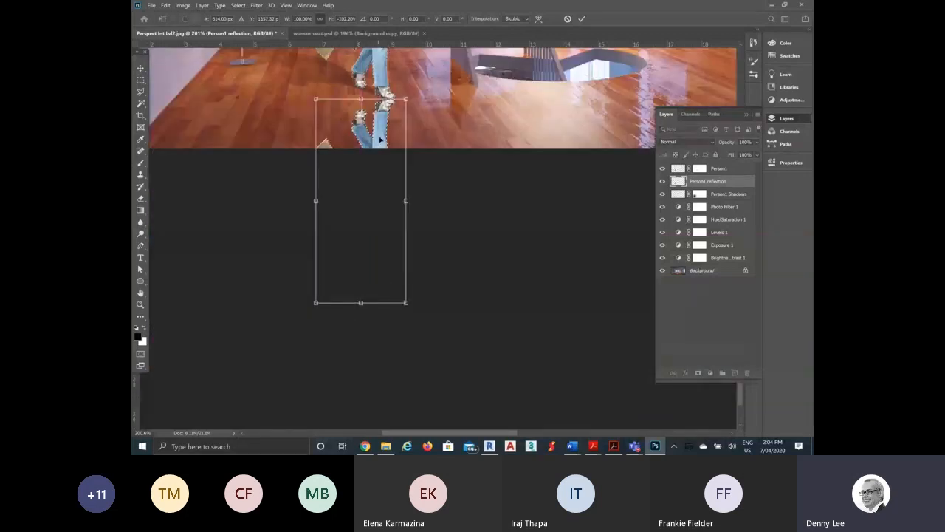
{"action": "scroll", "coordinate": [455, 138], "scroll_direction": "down", "scroll_amount": 2}
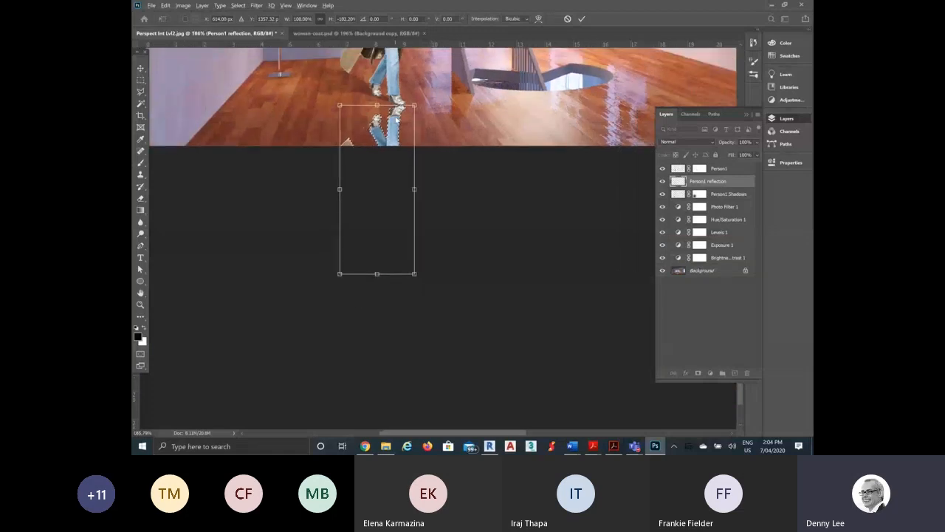
{"action": "scroll", "coordinate": [397, 118], "scroll_direction": "up", "scroll_amount": 2}
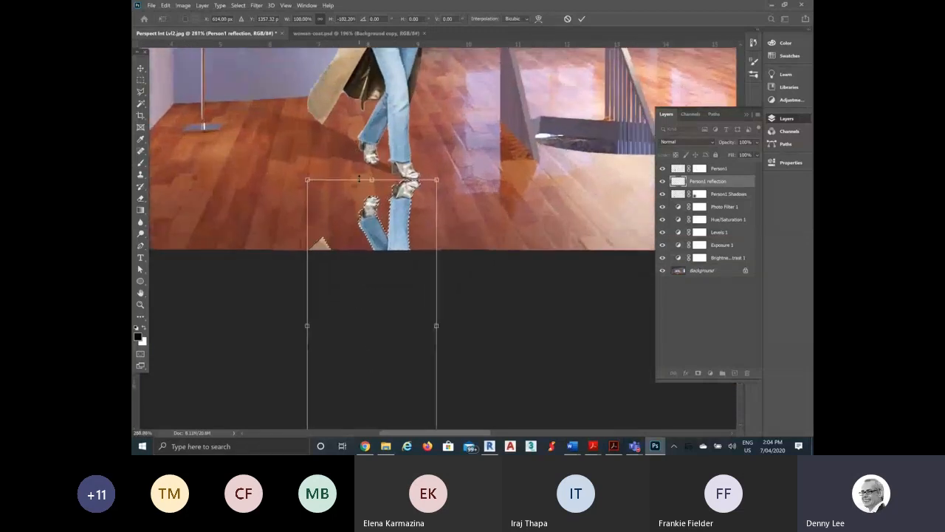
{"action": "scroll", "coordinate": [362, 174], "scroll_direction": "up", "scroll_amount": 2}
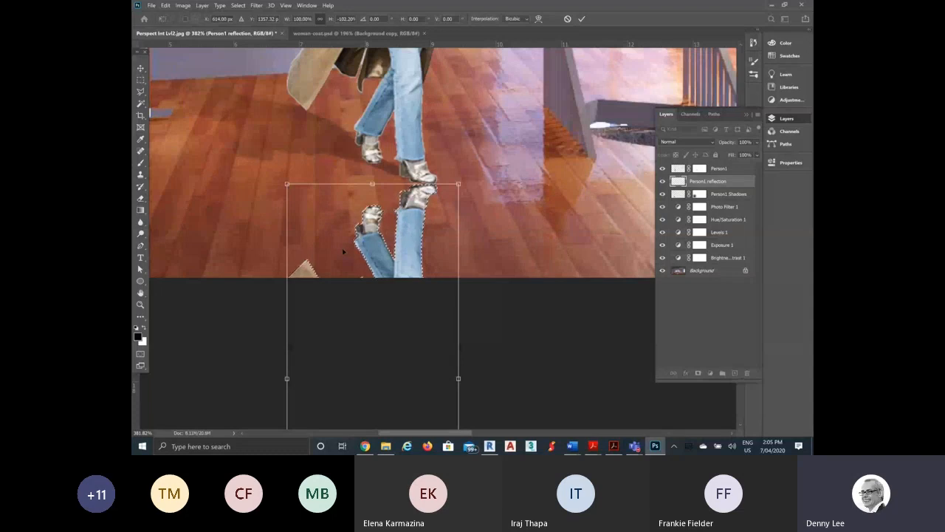
{"action": "left_click_drag", "start_coordinate": [381, 271], "coordinate": [414, 227]}
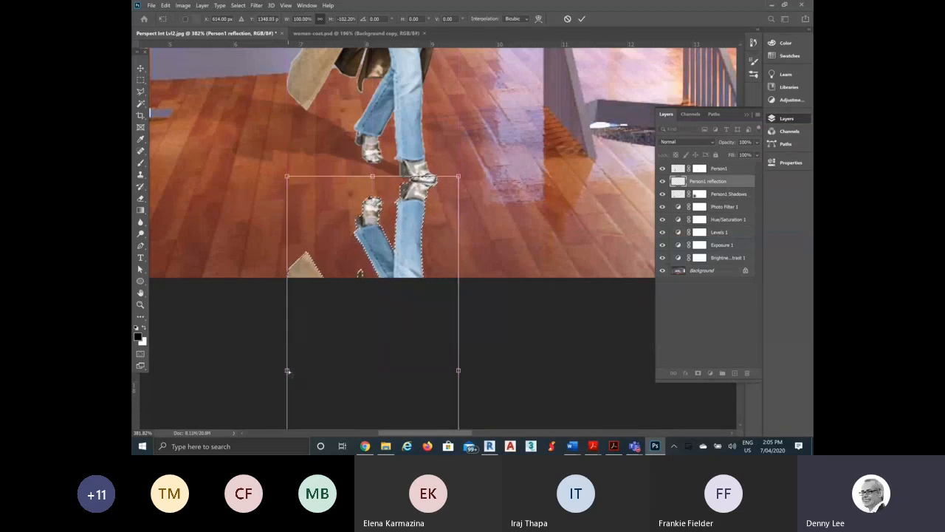
Skew the reflection's coat side upward and nudge it until both mirrored shoes meet the woman's shoes, then apply the transform
{"action": "left_click_drag", "start_coordinate": [286, 370], "coordinate": [290, 282]}
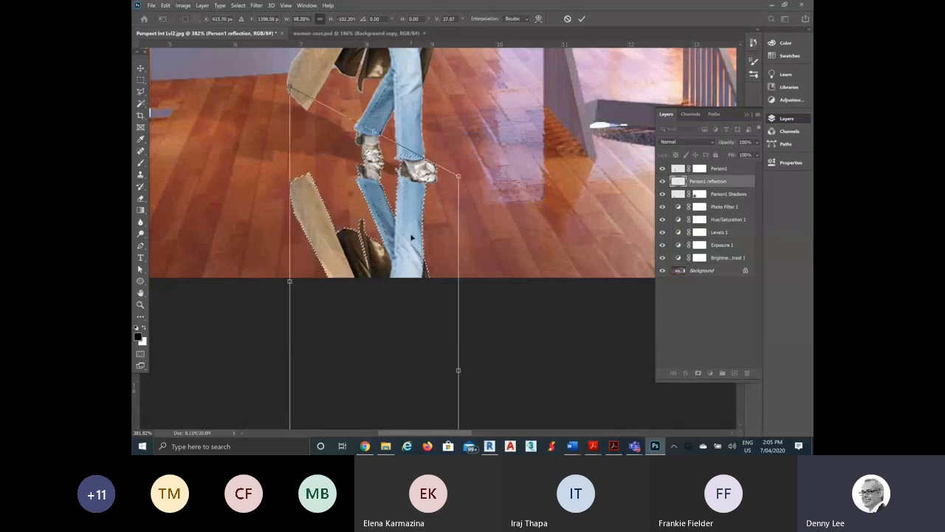
{"action": "left_click_drag", "start_coordinate": [412, 237], "coordinate": [408, 249]}
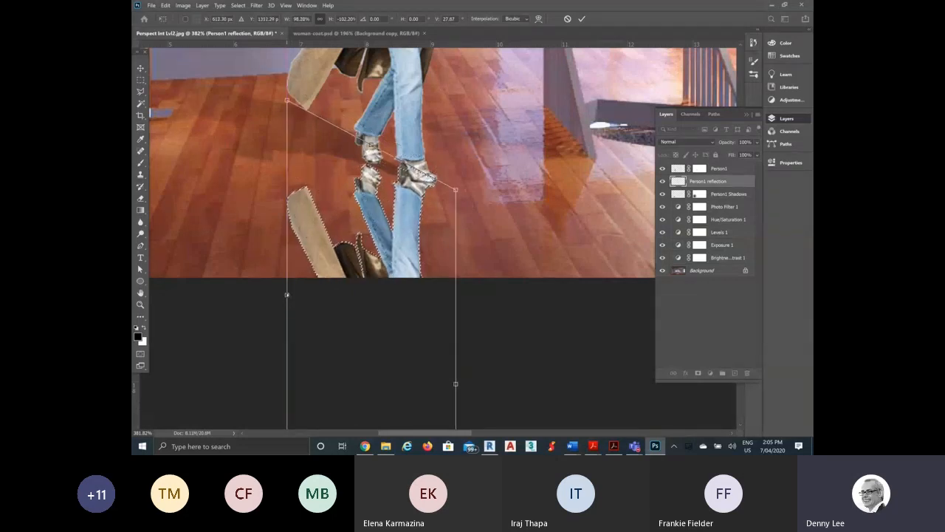
{"action": "left_click_drag", "start_coordinate": [287, 295], "coordinate": [289, 278]}
{"action": "left_click_drag", "start_coordinate": [401, 232], "coordinate": [399, 238]}
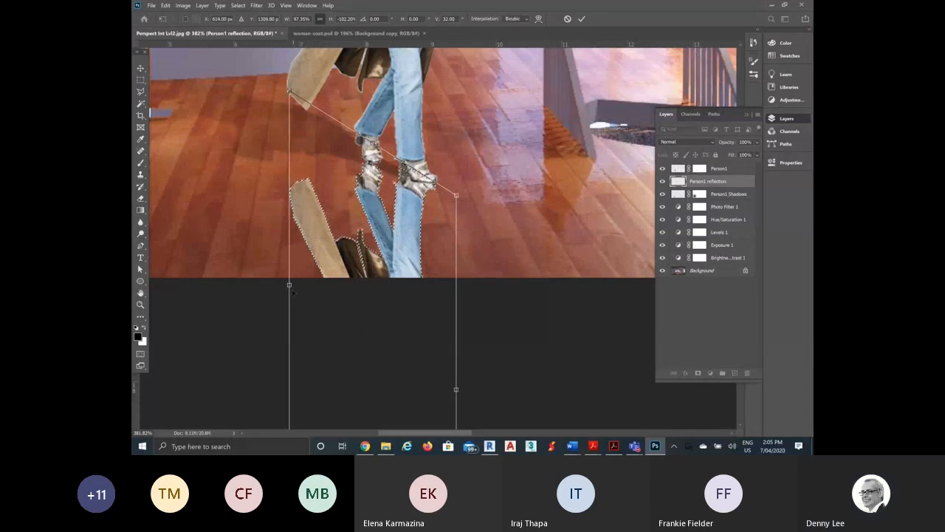
{"action": "left_click_drag", "start_coordinate": [292, 293], "coordinate": [291, 279]}
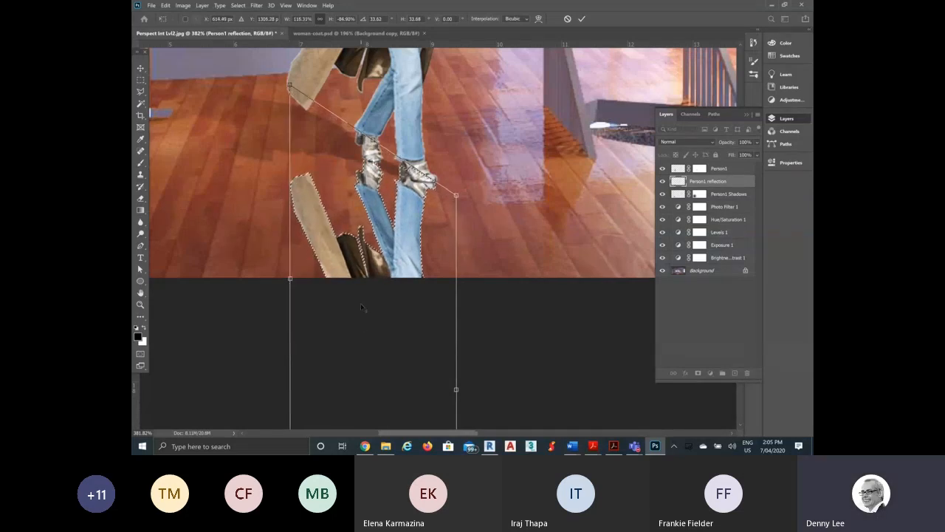
{"action": "scroll", "coordinate": [361, 308], "scroll_direction": "down", "scroll_amount": 3}
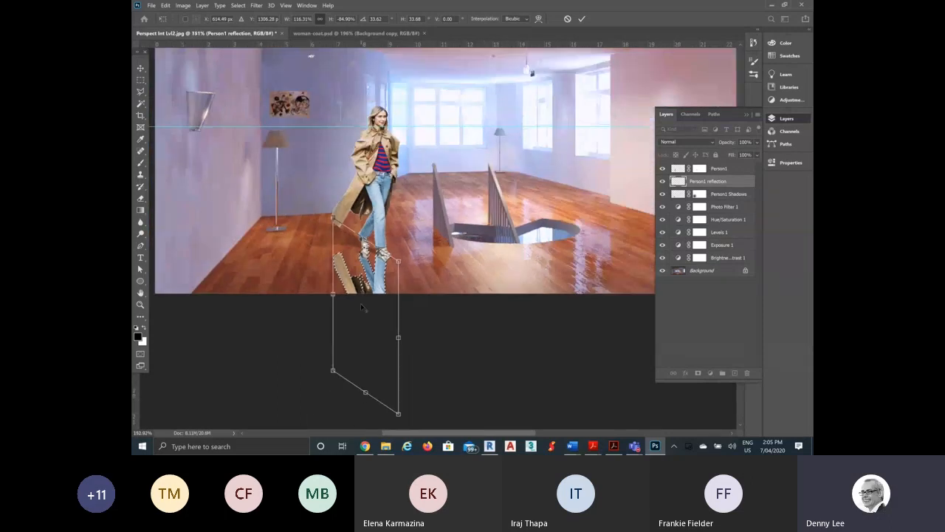
{"action": "scroll", "coordinate": [361, 307], "scroll_direction": "down", "scroll_amount": 2}
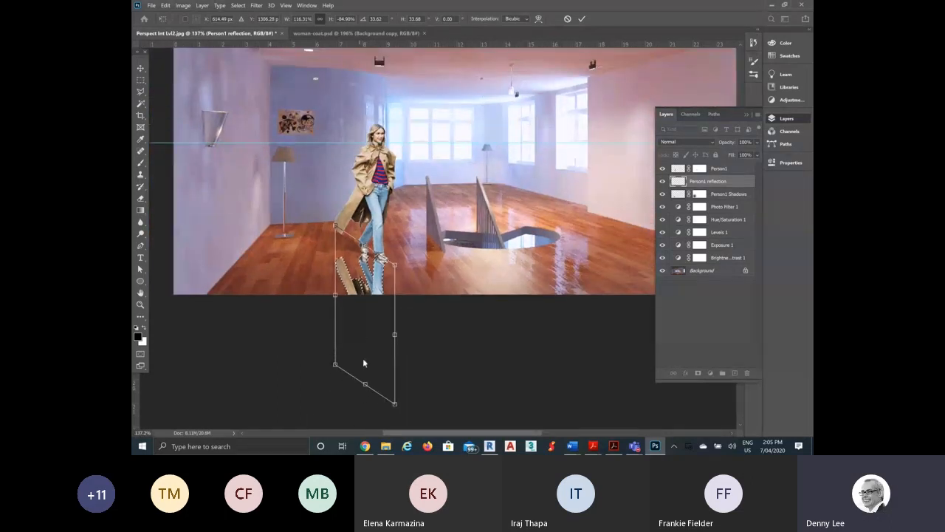
{"action": "key", "text": "Return"}
{"action": "key", "text": "Return"}
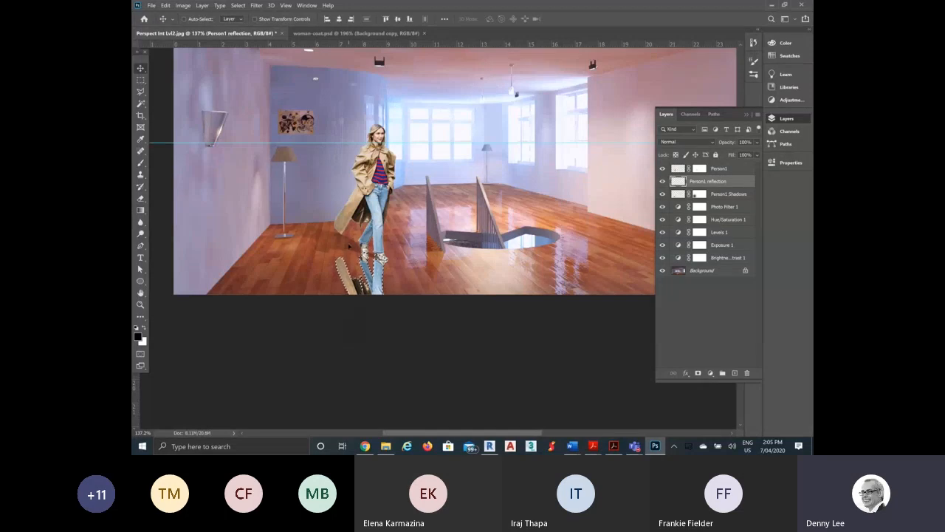
Try the Multiply and Dissolve blend modes on the Person1 reflection layer
{"action": "scroll", "coordinate": [316, 227], "scroll_direction": "up", "scroll_amount": 3}
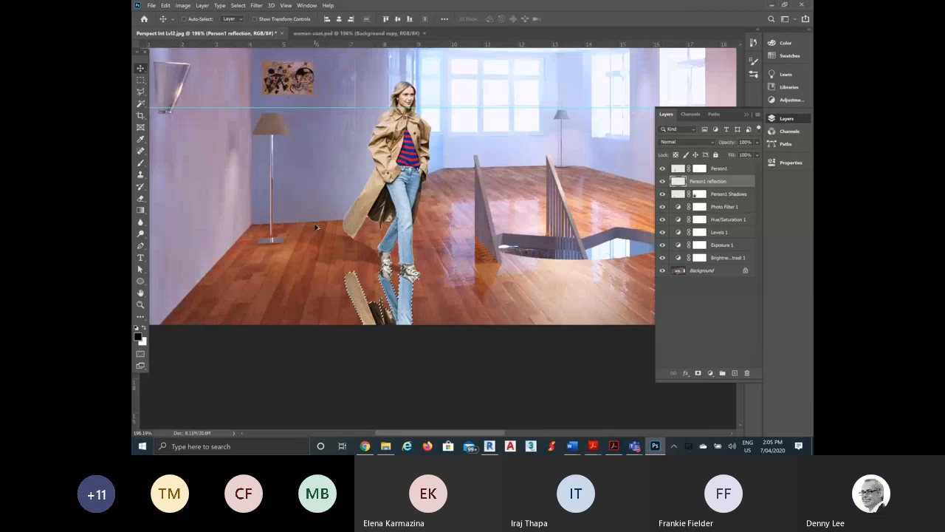
{"action": "scroll", "coordinate": [400, 297], "scroll_direction": "up", "scroll_amount": 7}
{"action": "left_click", "coordinate": [707, 143]}
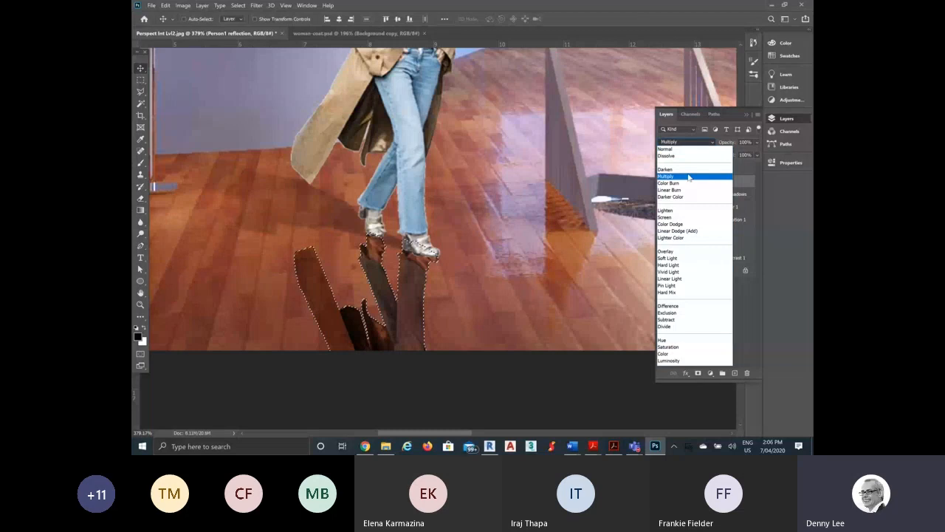
{"action": "left_click", "coordinate": [689, 177]}
{"action": "left_click", "coordinate": [687, 141]}
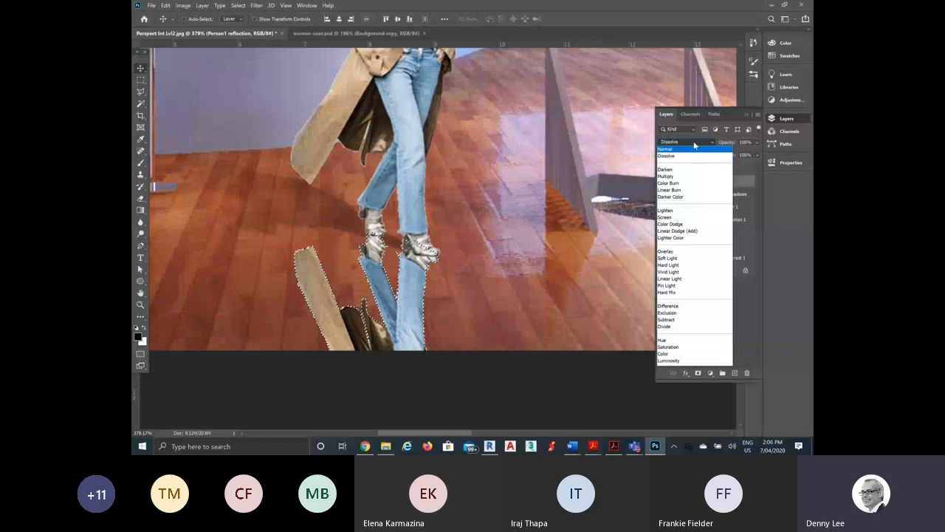
{"action": "left_click", "coordinate": [694, 142]}
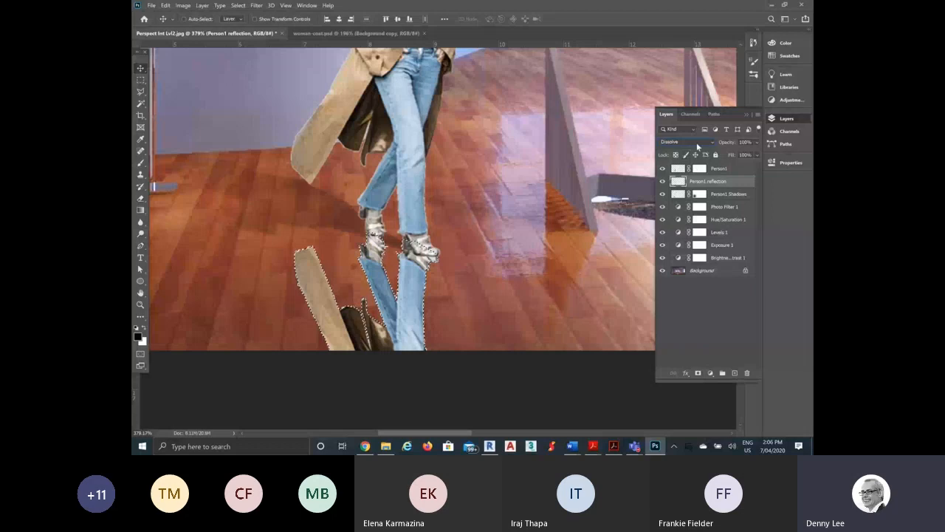
Cycle the Person1 reflection layer through the darkening and lightening blend modes, ending on Overlay
{"action": "key", "text": "shift+plus"}
{"action": "key", "text": "shift+plus"}
{"action": "key", "text": "shift+plus"}
{"action": "key", "text": "shift+plus"}
{"action": "key", "text": "shift+plus"}
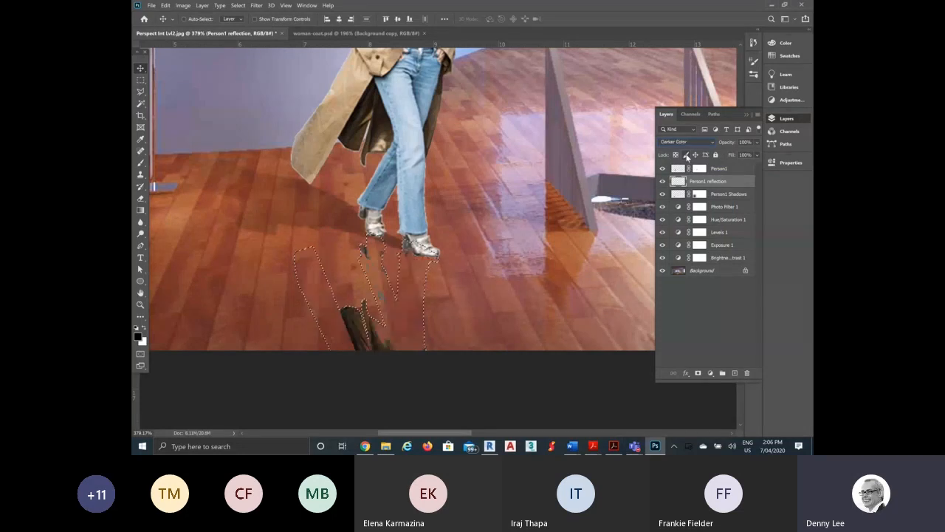
{"action": "key", "text": "shift+plus"}
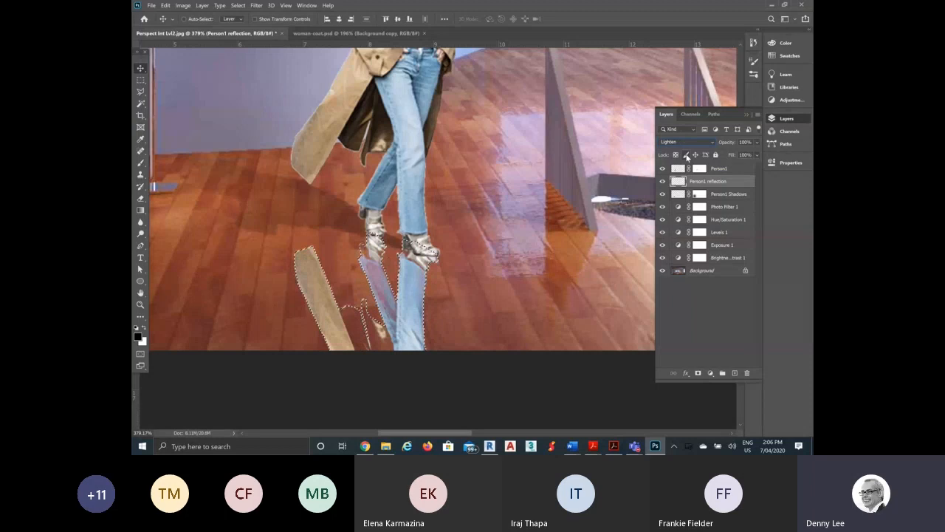
{"action": "key", "text": "shift+plus"}
{"action": "key", "text": "shift+plus"}
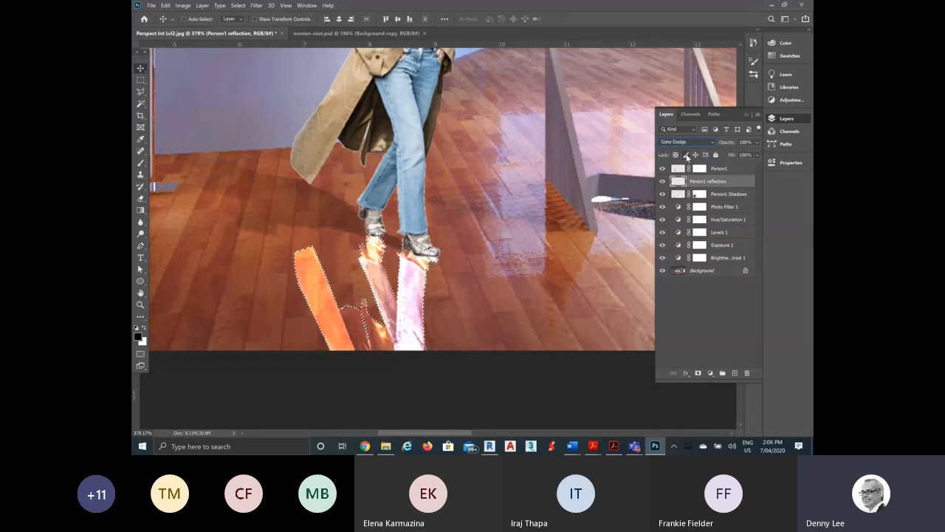
{"action": "key", "text": "shift+plus"}
{"action": "key", "text": "shift+plus"}
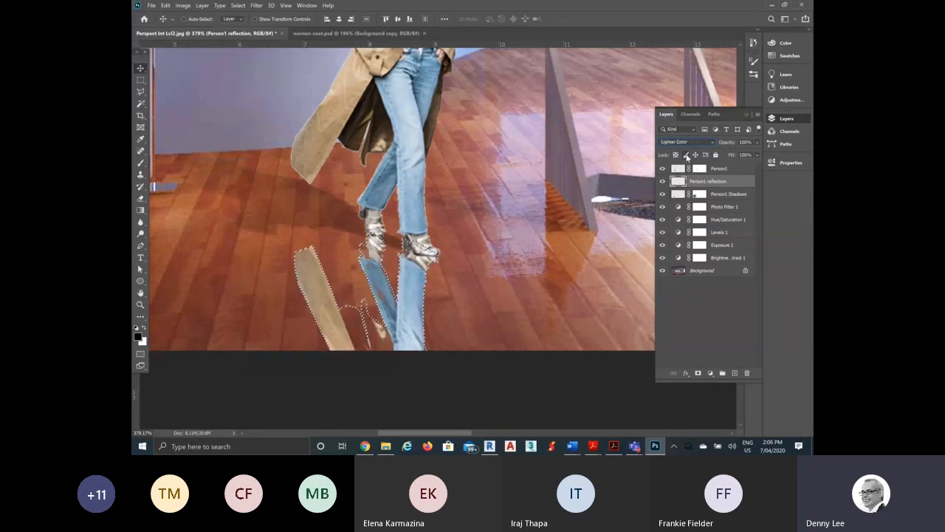
{"action": "key", "text": "shift+plus"}
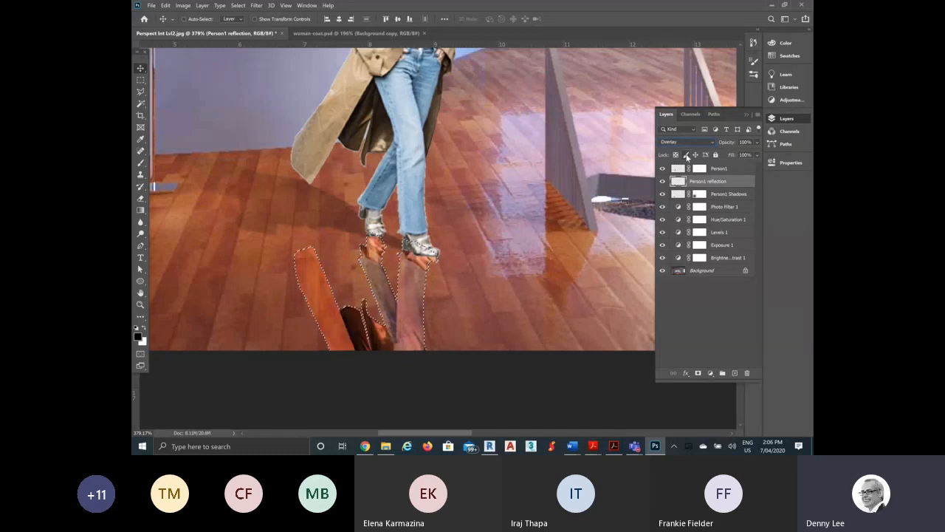
Preview the remaining blend modes on the Person1 reflection layer, from Vivid Light through Pin Light and Subtract to Luminosity
{"action": "key", "text": "shift+plus"}
{"action": "key", "text": "shift+plus"}
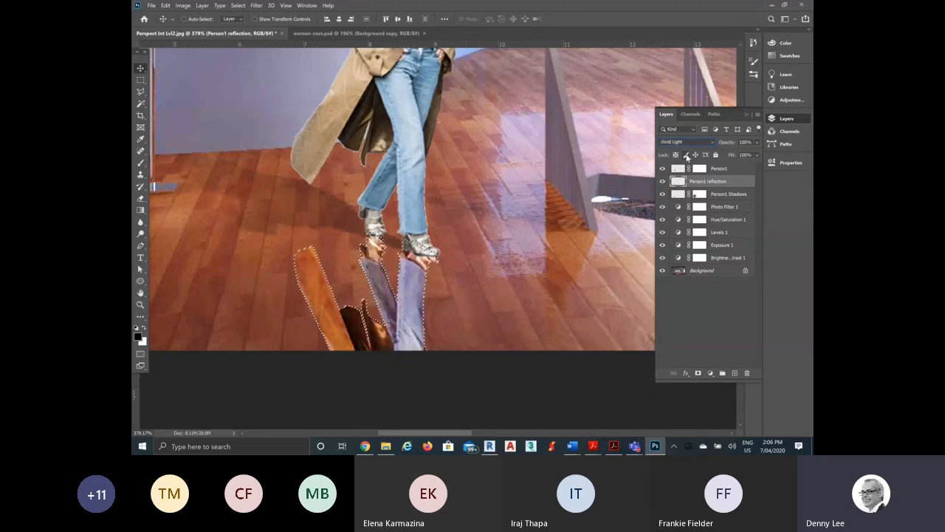
{"action": "key", "text": "shift+plus"}
{"action": "key", "text": "shift+plus"}
{"action": "key", "text": "shift+plus"}
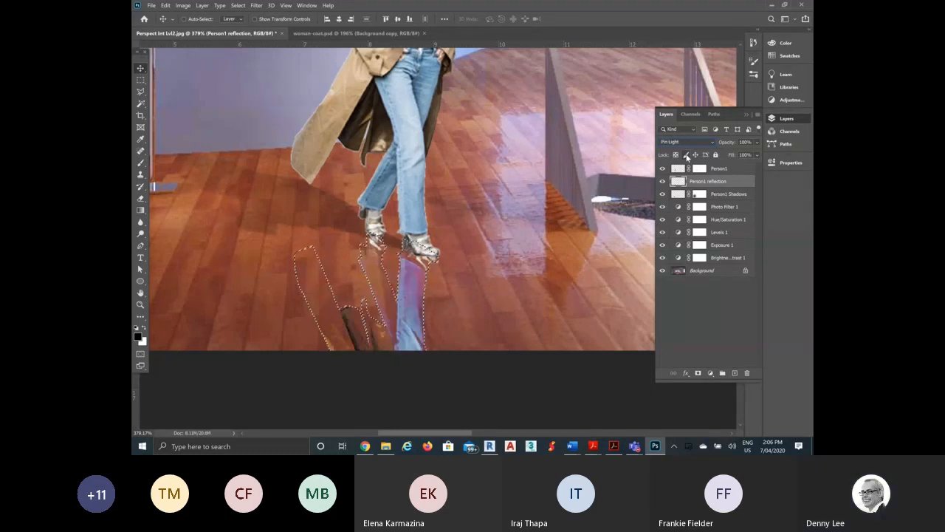
{"action": "key", "text": "shift+plus"}
{"action": "key", "text": "shift+plus"}
{"action": "key", "text": "shift+plus"}
{"action": "key", "text": "shift+plus"}
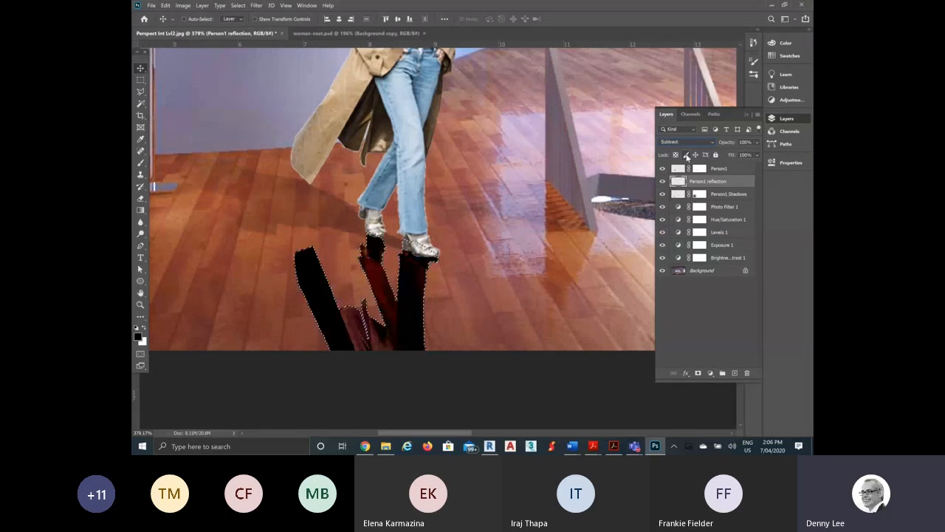
{"action": "key", "text": "shift+plus"}
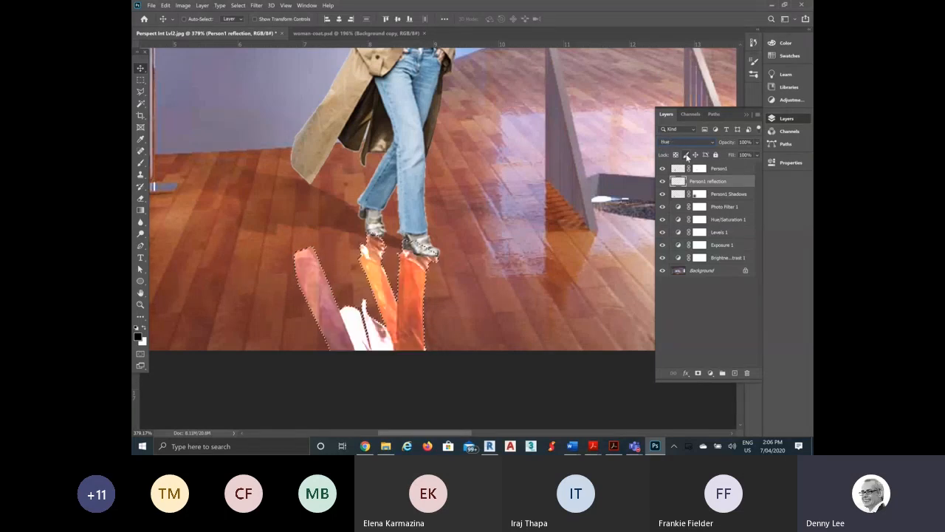
{"action": "key", "text": "shift+plus"}
{"action": "key", "text": "shift+plus"}
{"action": "key", "text": "shift+plus"}
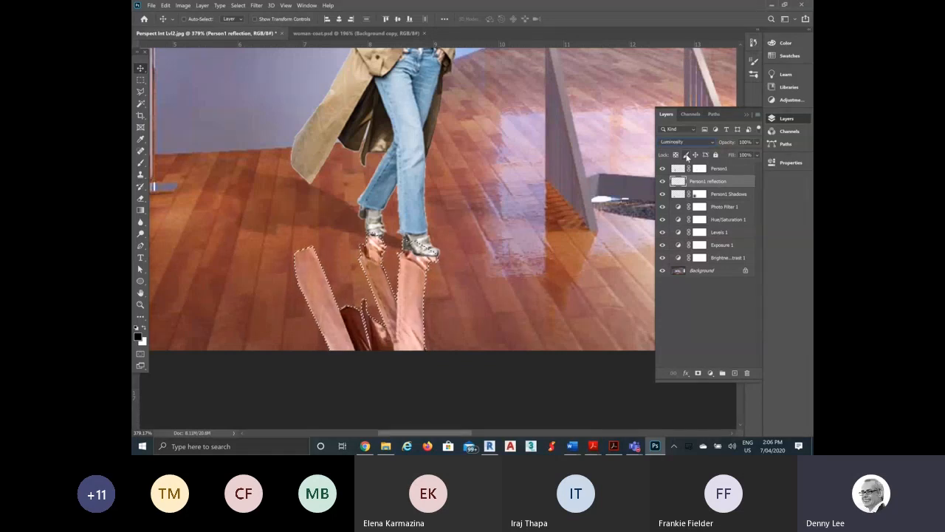
Step back through the blend modes of the Person1 reflection layer and settle on Lighter Color
{"action": "key", "text": "shift+minus"}
{"action": "key", "text": "shift+minus"}
{"action": "key", "text": "shift+minus"}
{"action": "key", "text": "shift+minus"}
{"action": "key", "text": "shift+minus"}
{"action": "key", "text": "shift+minus"}
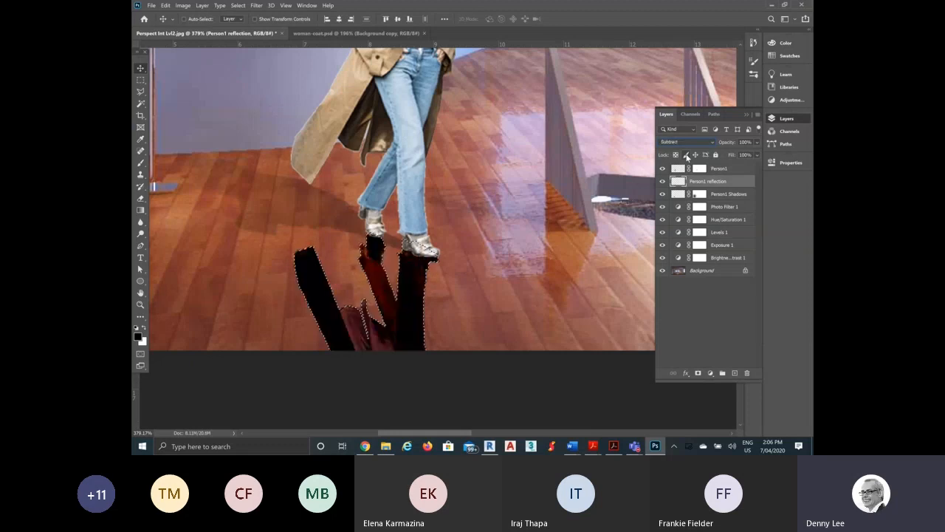
{"action": "key", "text": "shift+minus"}
{"action": "key", "text": "shift+minus"}
{"action": "key", "text": "shift+minus"}
{"action": "key", "text": "shift+minus"}
{"action": "key", "text": "shift+minus"}
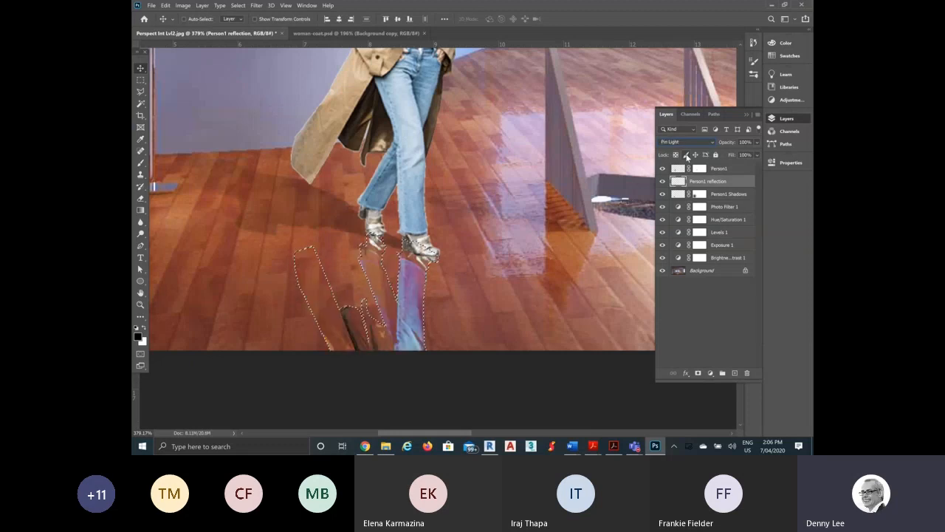
{"action": "key", "text": "shift+minus"}
{"action": "key", "text": "shift+minus"}
{"action": "key", "text": "shift+minus"}
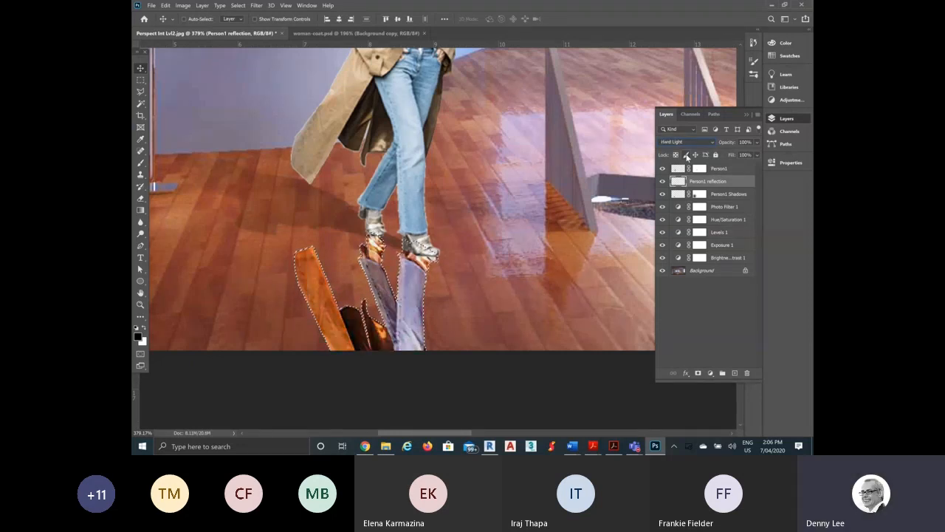
{"action": "key", "text": "shift+plus"}
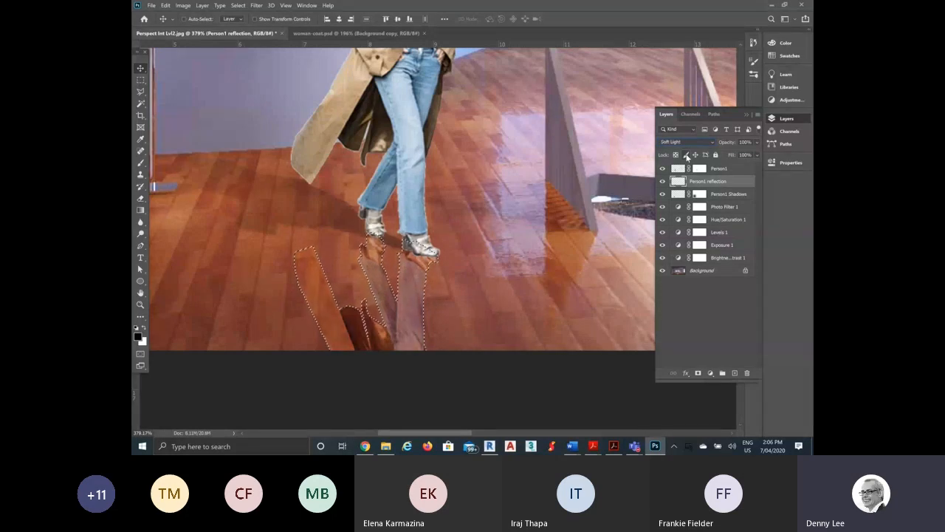
{"action": "key", "text": "shift+minus"}
{"action": "key", "text": "shift+minus"}
{"action": "key", "text": "shift+minus"}
{"action": "key", "text": "shift+plus"}
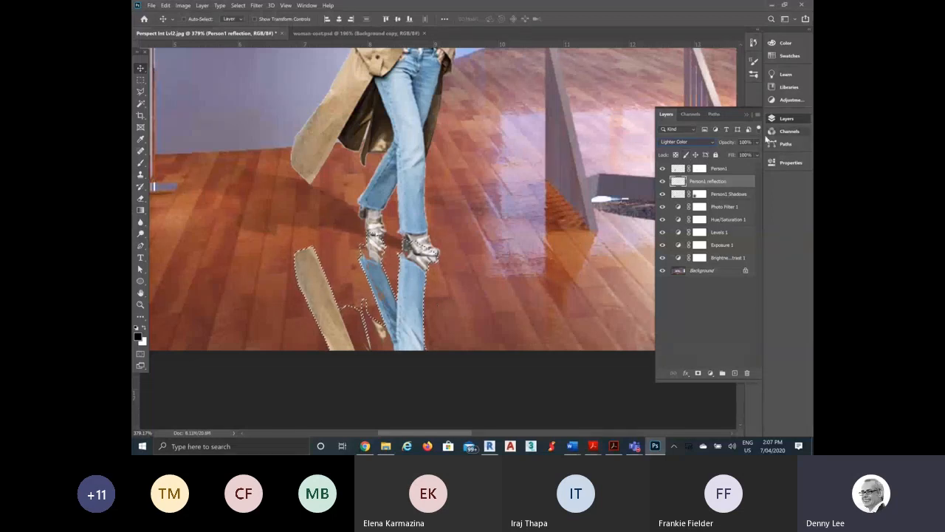
Lower the Person1 reflection layer's opacity to 45% and clear the selection around the reflection
{"action": "left_click", "coordinate": [757, 142]}
{"action": "left_click_drag", "start_coordinate": [760, 150], "coordinate": [733, 154]}
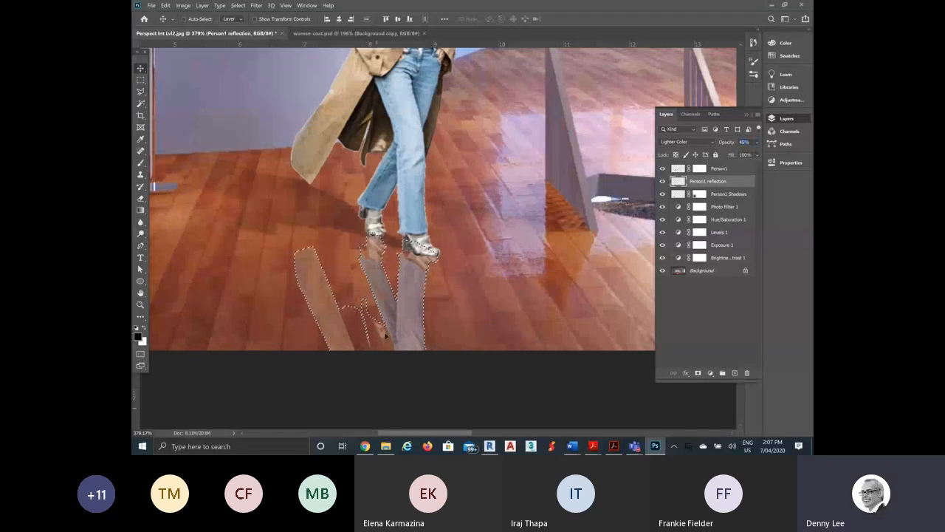
{"action": "scroll", "coordinate": [295, 379], "scroll_direction": "down", "scroll_amount": 10}
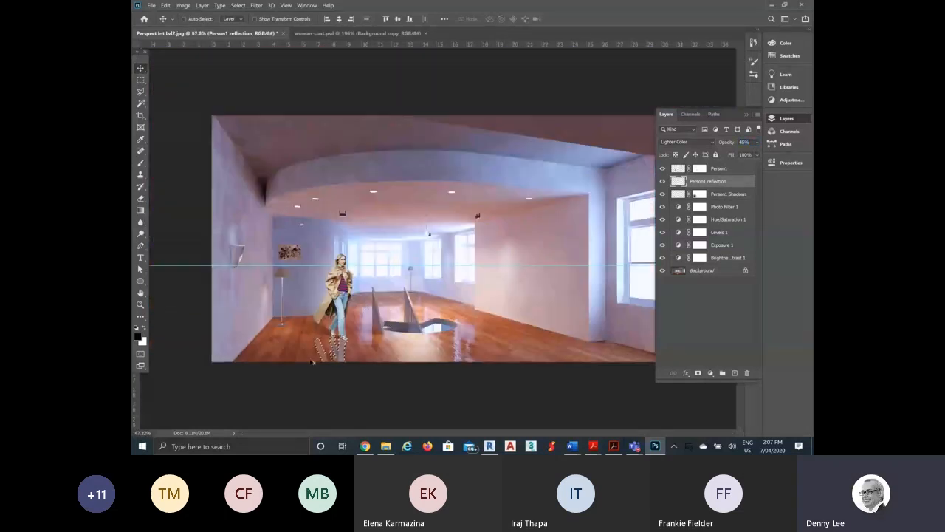
{"action": "left_click", "coordinate": [238, 5]}
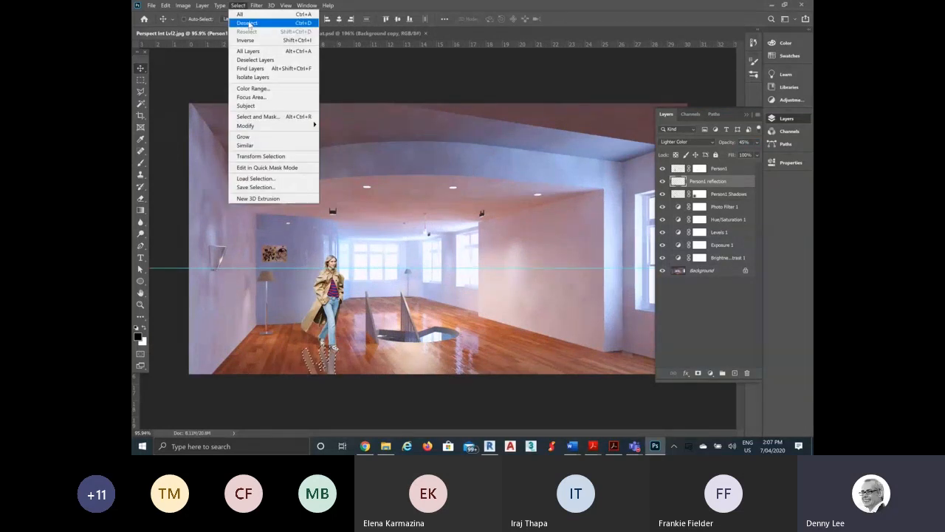
{"action": "left_click", "coordinate": [249, 23]}
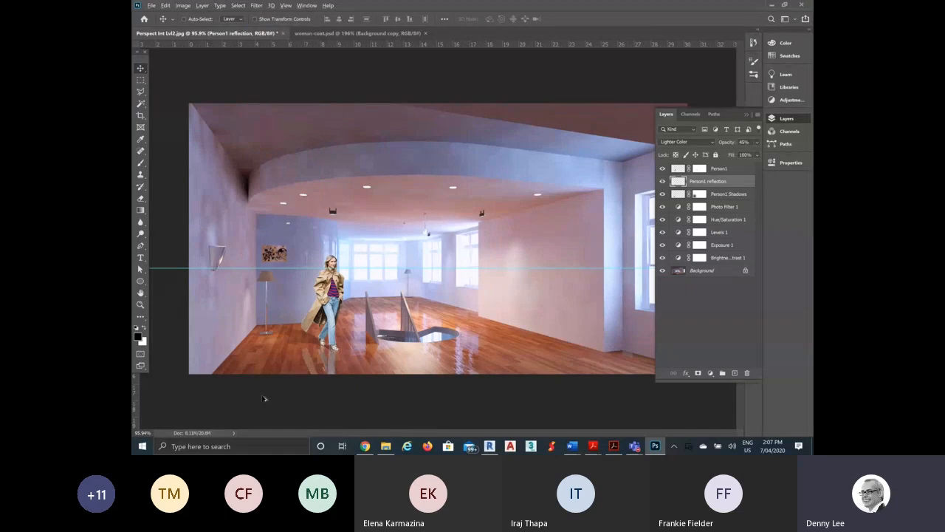
Move the Person1 reflection layer below the Person1 Shadows layer in the stacking order
{"action": "scroll", "coordinate": [265, 399], "scroll_direction": "up", "scroll_amount": 3}
{"action": "scroll", "coordinate": [265, 399], "scroll_direction": "down", "scroll_amount": 4}
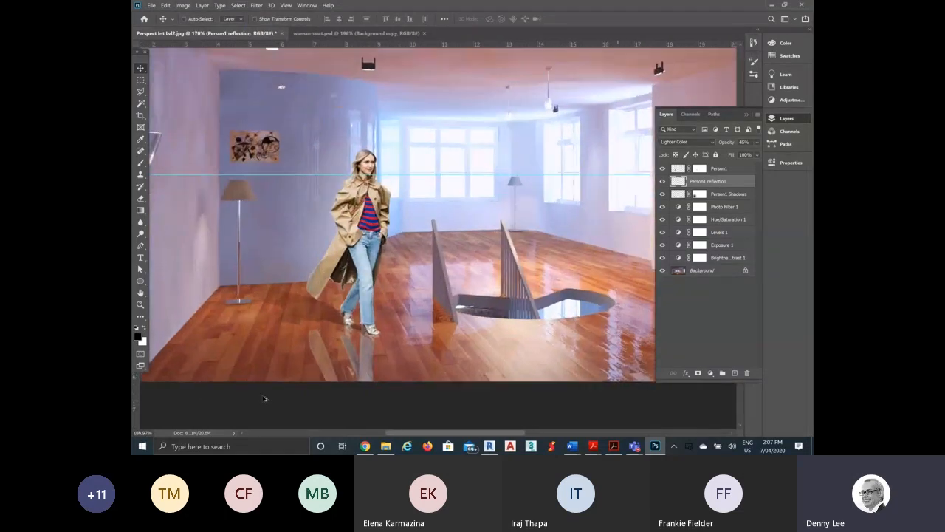
{"action": "scroll", "coordinate": [540, 365], "scroll_direction": "down", "scroll_amount": 3}
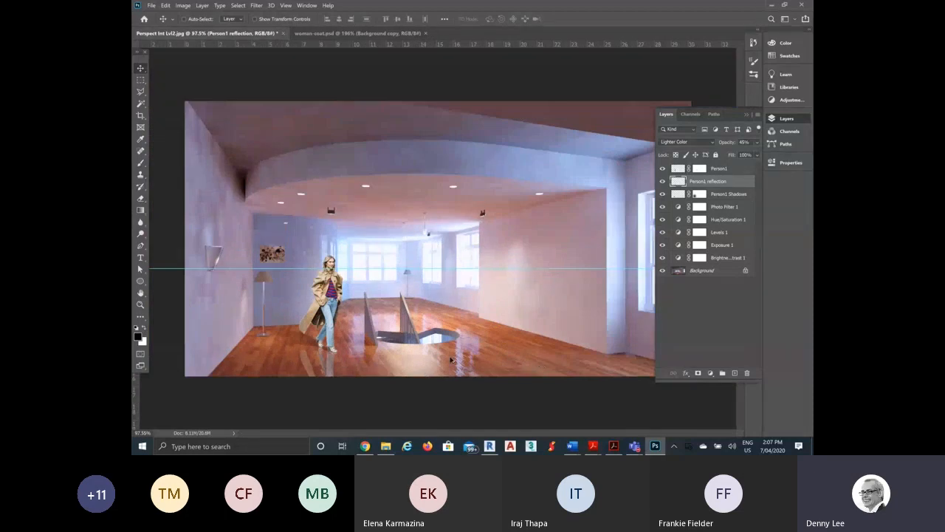
{"action": "left_click", "coordinate": [747, 115]}
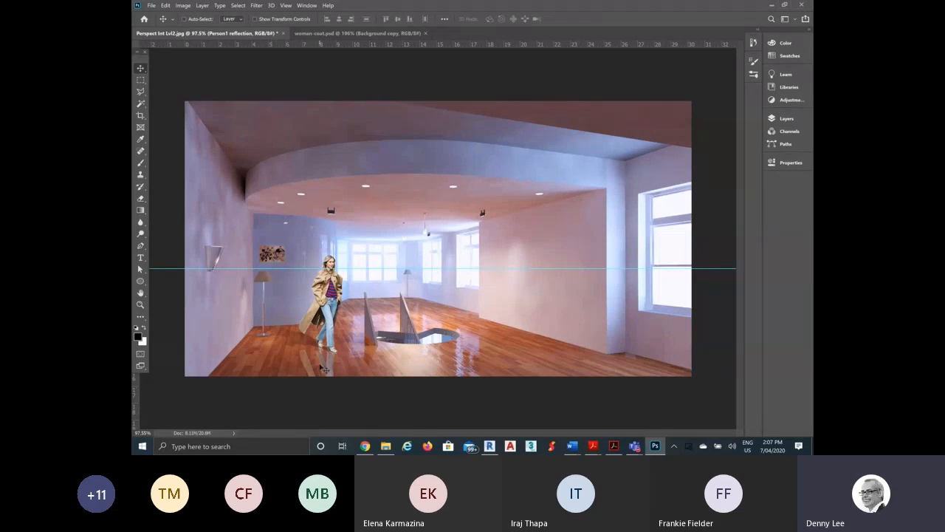
{"action": "scroll", "coordinate": [322, 385], "scroll_direction": "up", "scroll_amount": 5}
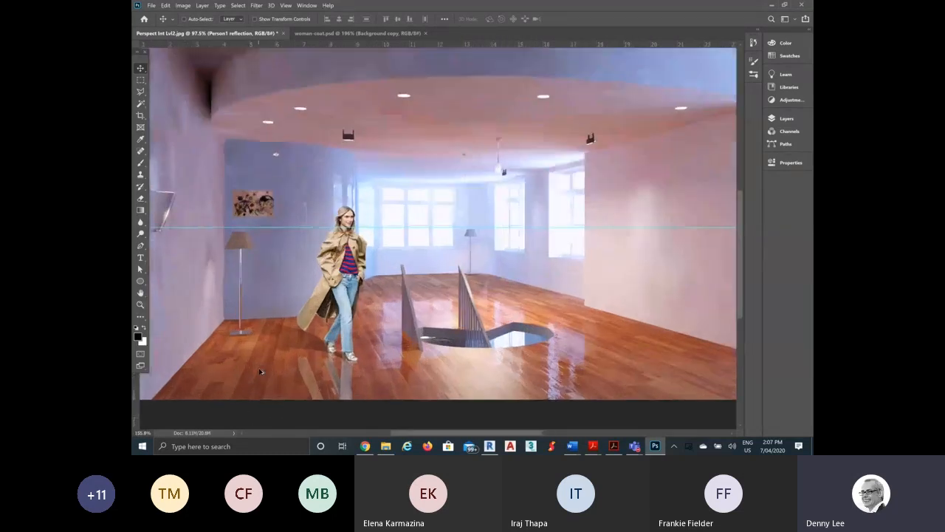
{"action": "scroll", "coordinate": [304, 396], "scroll_direction": "up", "scroll_amount": 5}
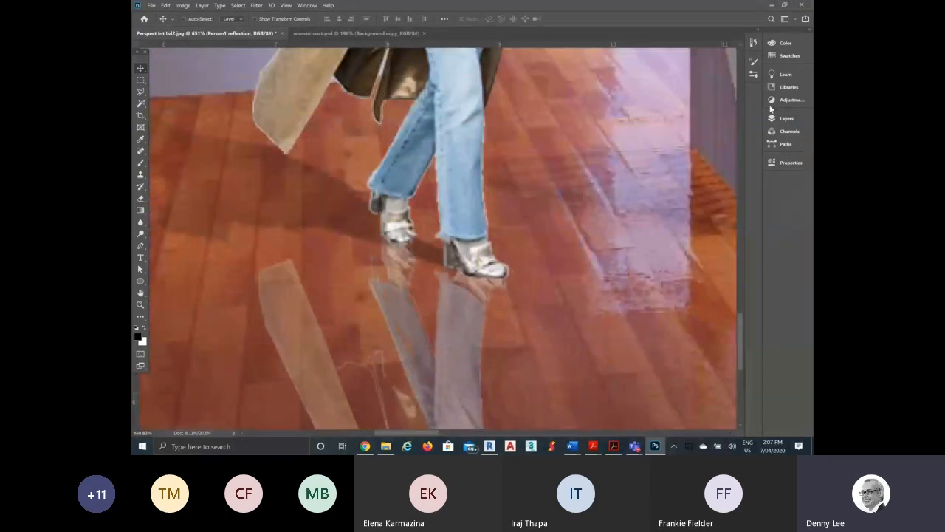
{"action": "left_click", "coordinate": [772, 117]}
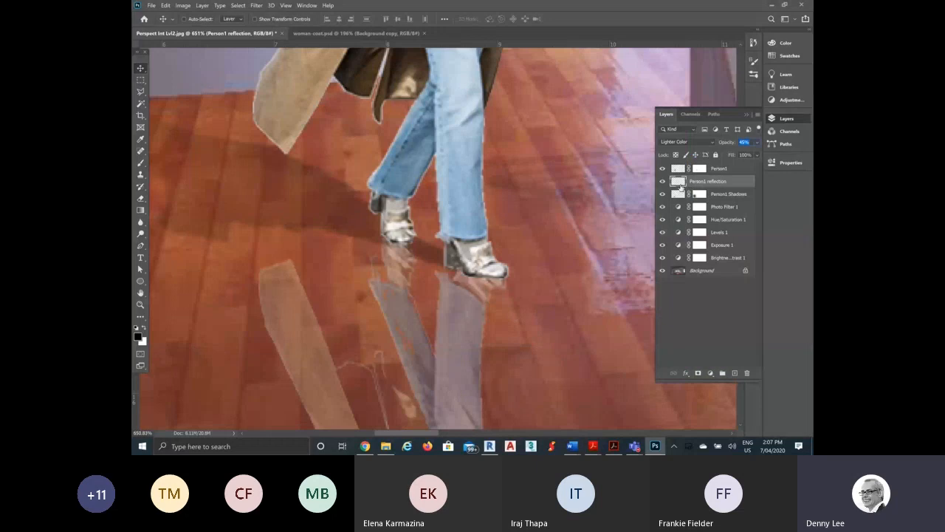
{"action": "left_click_drag", "start_coordinate": [678, 183], "coordinate": [679, 199]}
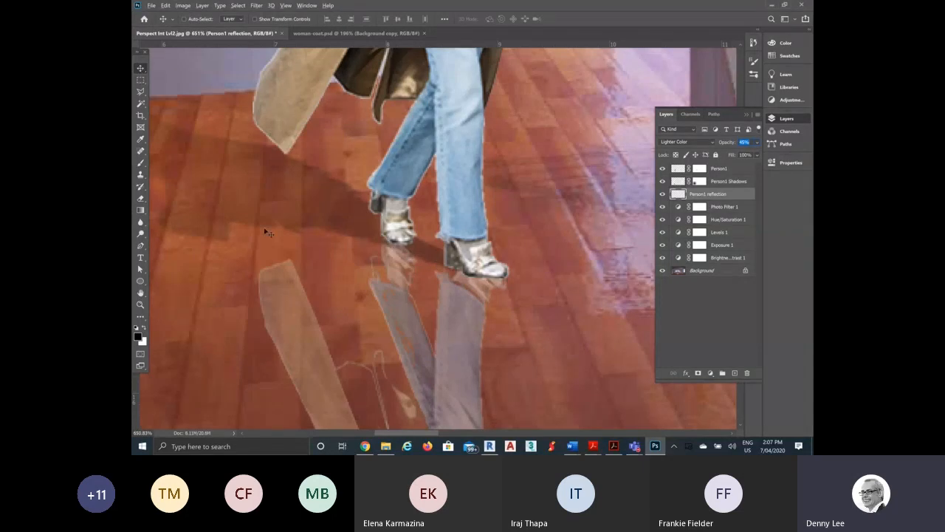
Add a new layer directly above Person1 Shadows and name it Person AO Shadows
{"action": "scroll", "coordinate": [436, 288], "scroll_direction": "down", "scroll_amount": 5}
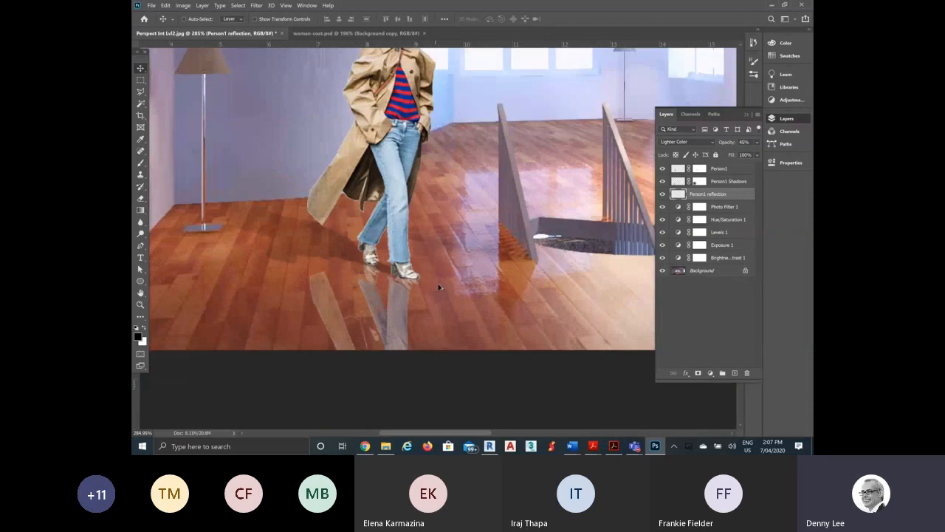
{"action": "scroll", "coordinate": [439, 287], "scroll_direction": "down", "scroll_amount": 2}
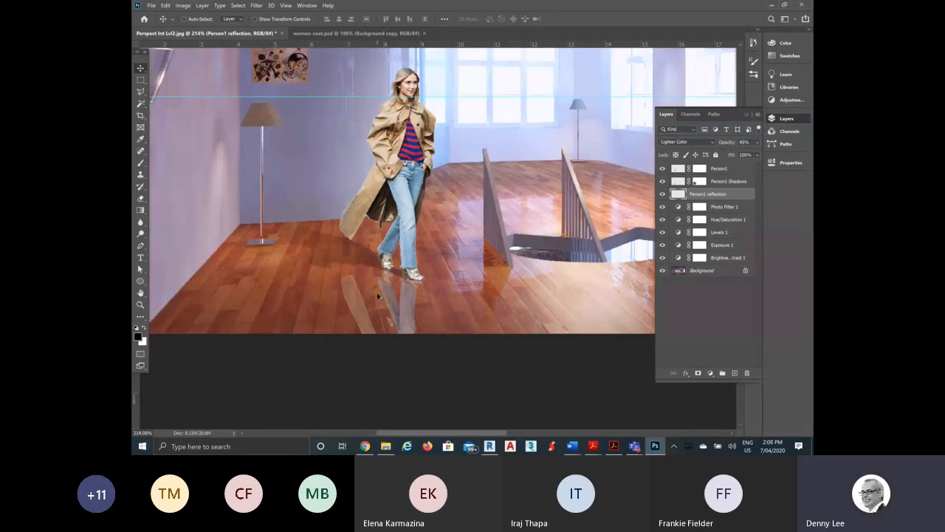
{"action": "scroll", "coordinate": [378, 296], "scroll_direction": "up", "scroll_amount": 1}
{"action": "scroll", "coordinate": [378, 297], "scroll_direction": "up", "scroll_amount": 6}
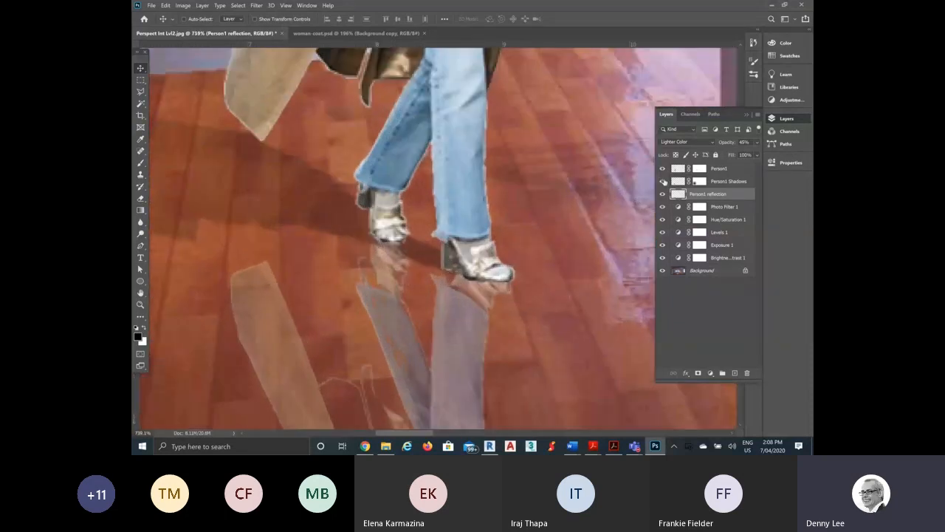
{"action": "left_click", "coordinate": [678, 182]}
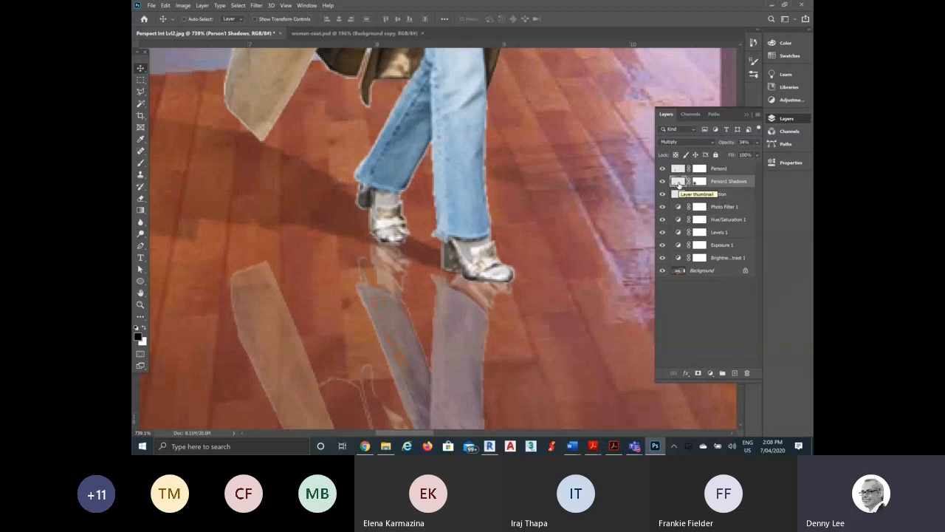
{"action": "left_click", "coordinate": [735, 373]}
{"action": "left_click", "coordinate": [680, 169]}
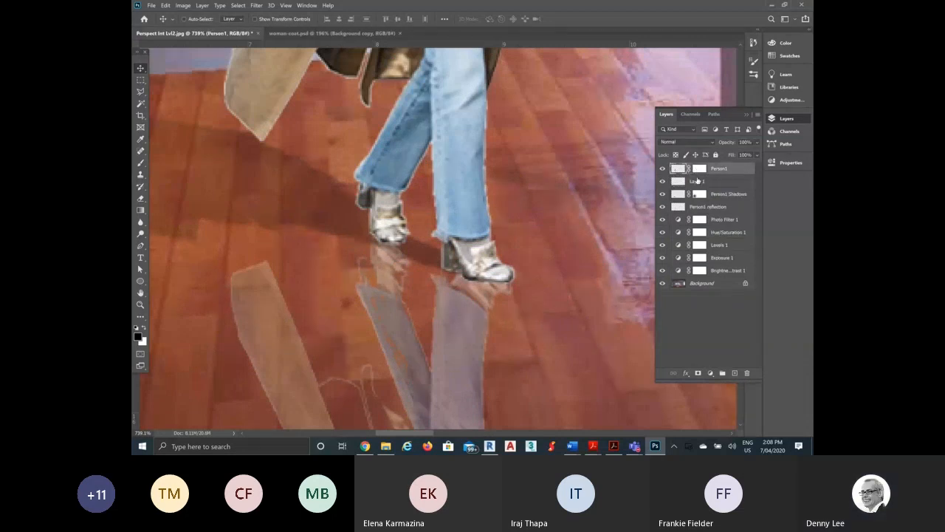
{"action": "double_click", "coordinate": [697, 181]}
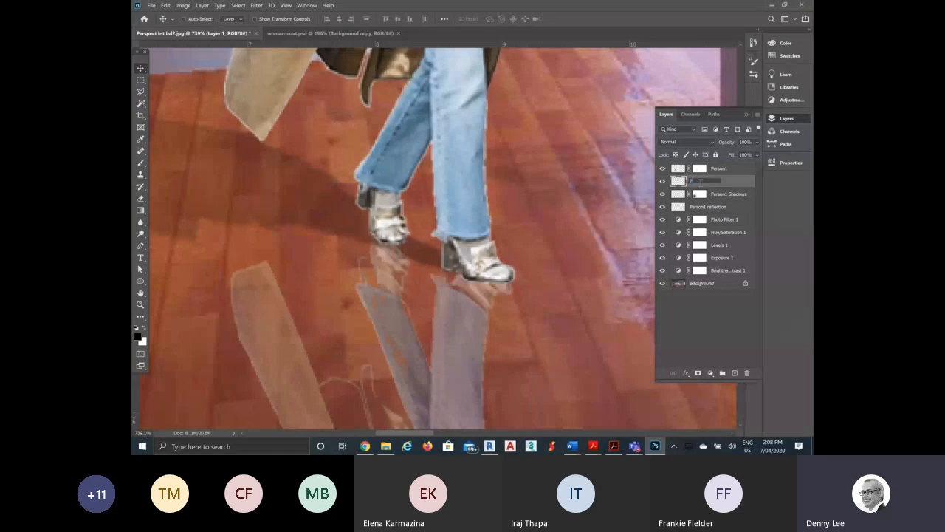
{"action": "type", "text": "Person AO Shadows"}
{"action": "key", "text": "Return"}
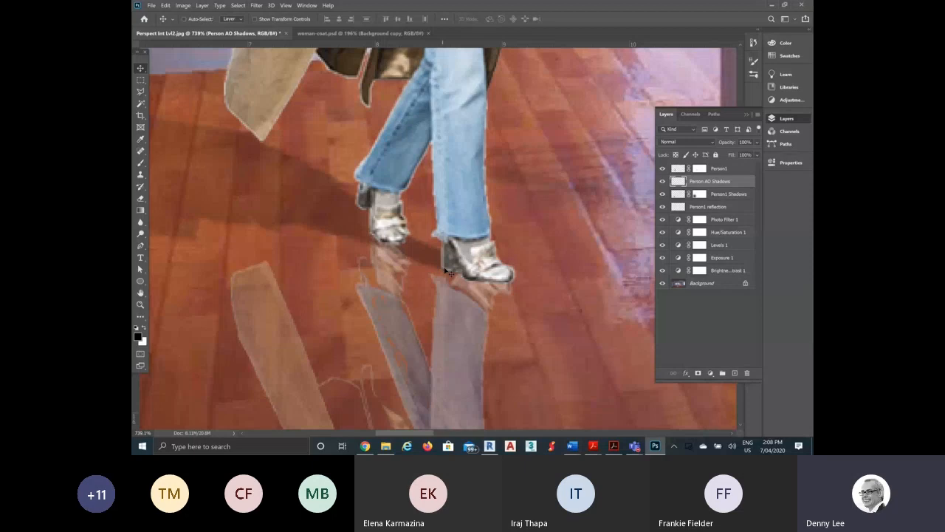
Choose the Brush tool for close work around the woman's shoes and reduce its tip size to 6 px
{"action": "scroll", "coordinate": [450, 273], "scroll_direction": "up", "scroll_amount": 2}
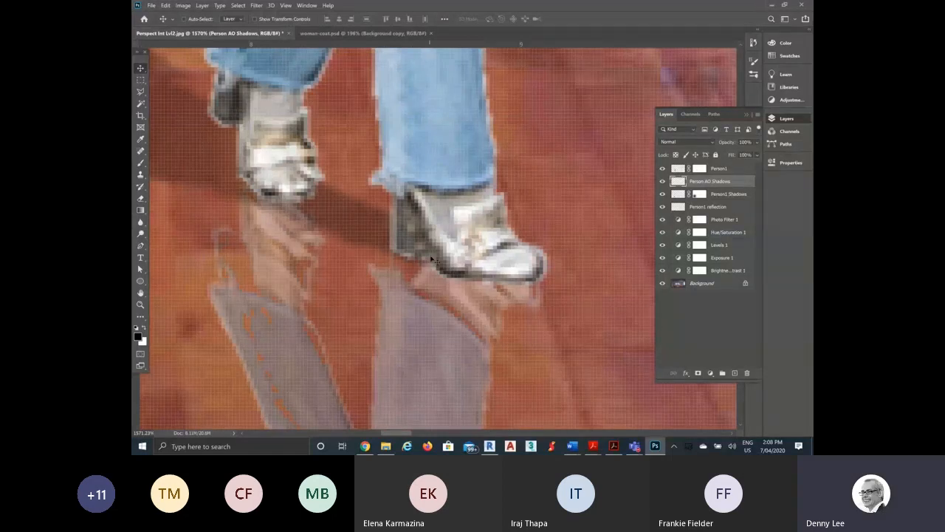
{"action": "left_click", "coordinate": [141, 162]}
{"action": "scroll", "coordinate": [323, 226], "scroll_direction": "down", "scroll_amount": 1}
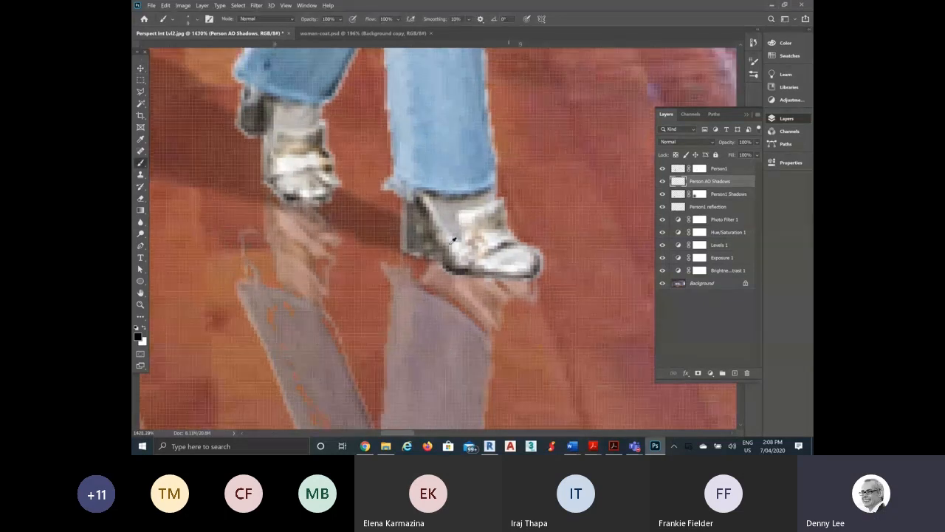
{"action": "scroll", "coordinate": [407, 217], "scroll_direction": "up", "scroll_amount": 2}
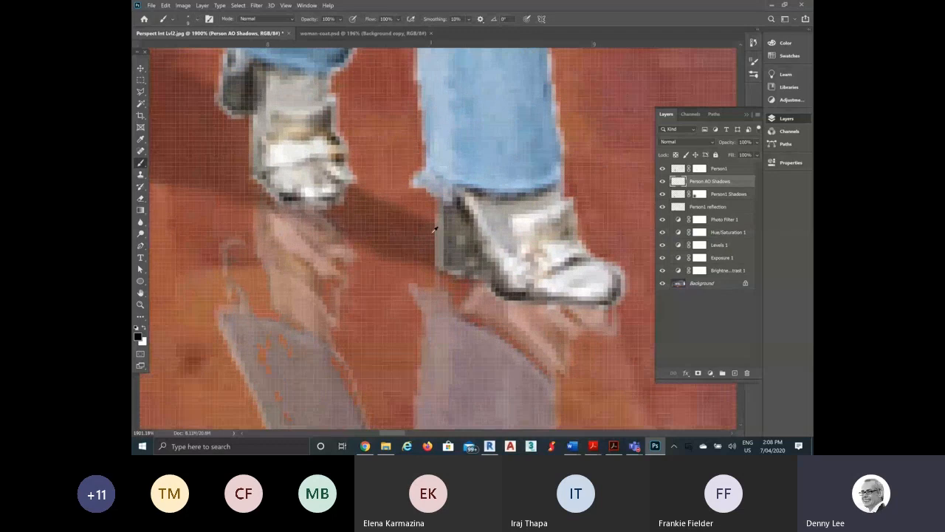
{"action": "scroll", "coordinate": [433, 227], "scroll_direction": "up", "scroll_amount": 2}
{"action": "scroll", "coordinate": [467, 218], "scroll_direction": "up", "scroll_amount": 1}
{"action": "scroll", "coordinate": [467, 219], "scroll_direction": "down", "scroll_amount": 3}
{"action": "scroll", "coordinate": [472, 236], "scroll_direction": "up", "scroll_amount": 2}
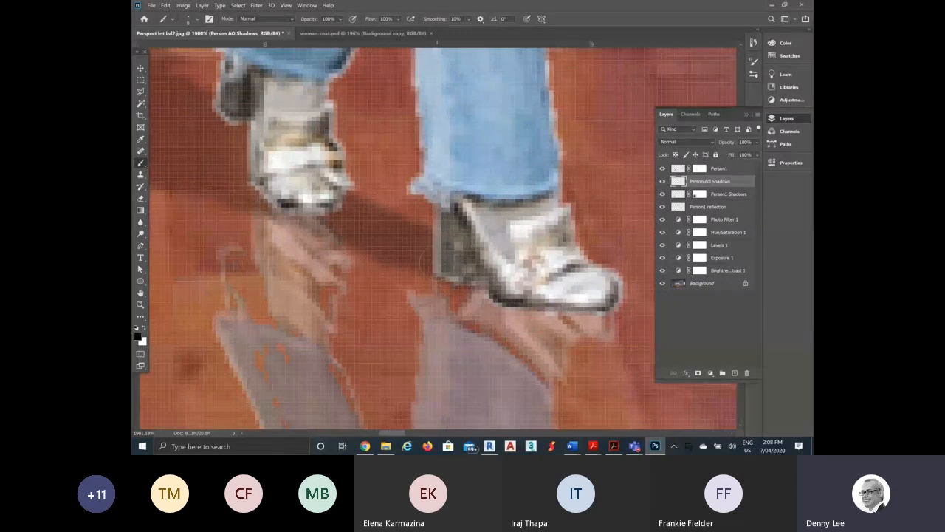
{"action": "right_click", "coordinate": [440, 264]}
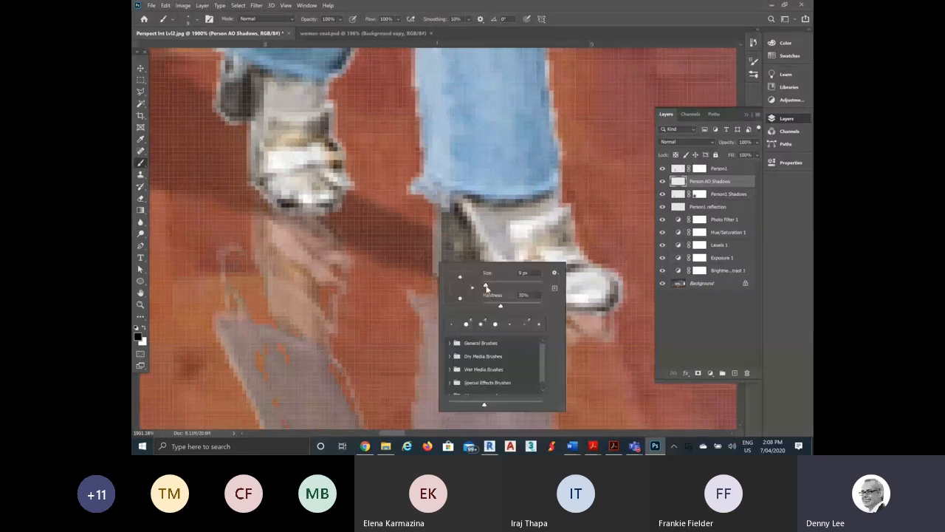
{"action": "left_click_drag", "start_coordinate": [486, 286], "coordinate": [495, 308]}
Paint black contact shadows along the soles and heels of both shoes on the Person AO Shadows layer
{"action": "mouse_move", "coordinate": [431, 266]}
{"action": "left_mouse_down"}
{"action": "mouse_move", "coordinate": [520, 308]}
{"action": "mouse_move", "coordinate": [575, 319]}
{"action": "left_mouse_up"}
{"action": "mouse_move", "coordinate": [566, 314]}
{"action": "left_mouse_down"}
{"action": "mouse_move", "coordinate": [619, 307]}
{"action": "mouse_move", "coordinate": [565, 315]}
{"action": "left_mouse_up"}
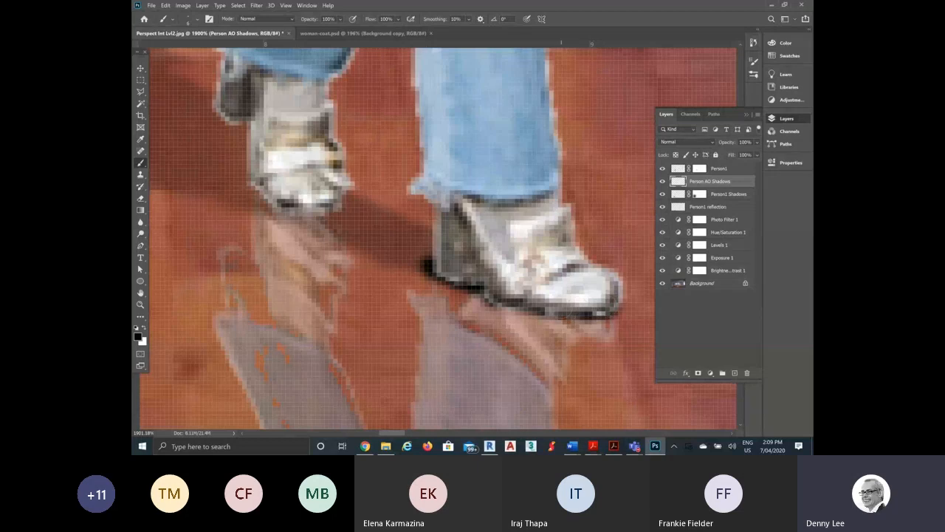
{"action": "left_click_drag", "start_coordinate": [502, 305], "coordinate": [494, 305]}
{"action": "left_click_drag", "start_coordinate": [256, 184], "coordinate": [303, 202]}
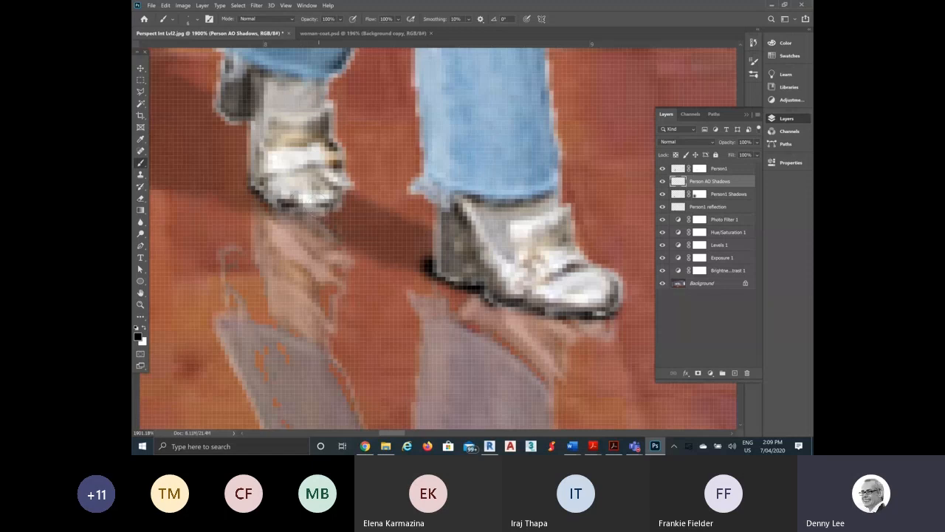
{"action": "mouse_move", "coordinate": [324, 210]}
{"action": "left_mouse_down"}
{"action": "mouse_move", "coordinate": [339, 200]}
{"action": "mouse_move", "coordinate": [310, 215]}
{"action": "mouse_move", "coordinate": [287, 212]}
{"action": "mouse_move", "coordinate": [251, 186]}
{"action": "left_mouse_up"}
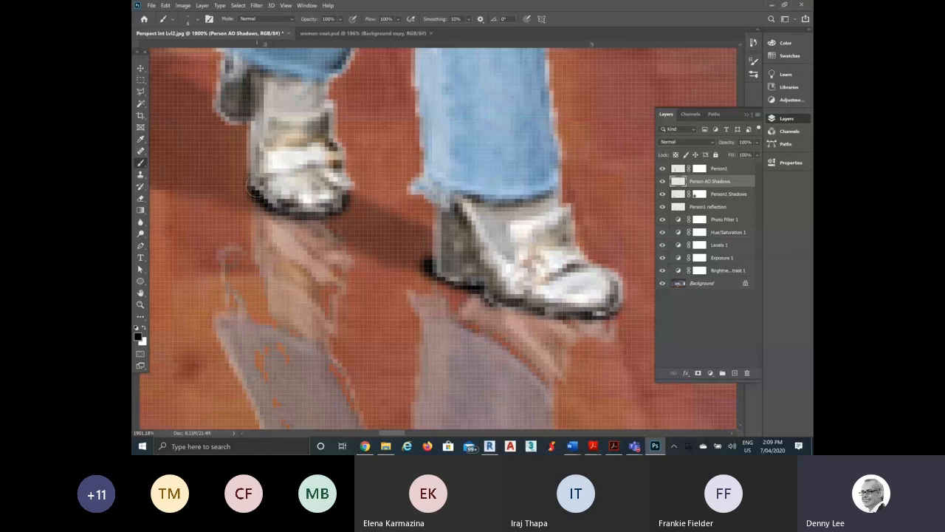
{"action": "left_click_drag", "start_coordinate": [254, 187], "coordinate": [260, 172]}
Trim the excess contact shadow behind the front shoe's heel using the Eraser with a reduced tip size
{"action": "left_click", "coordinate": [141, 198]}
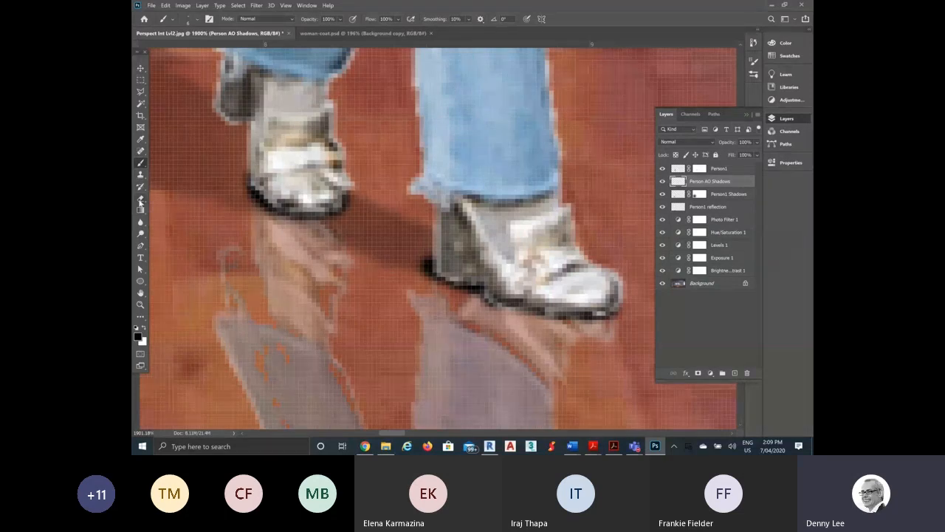
{"action": "right_click", "coordinate": [211, 147]}
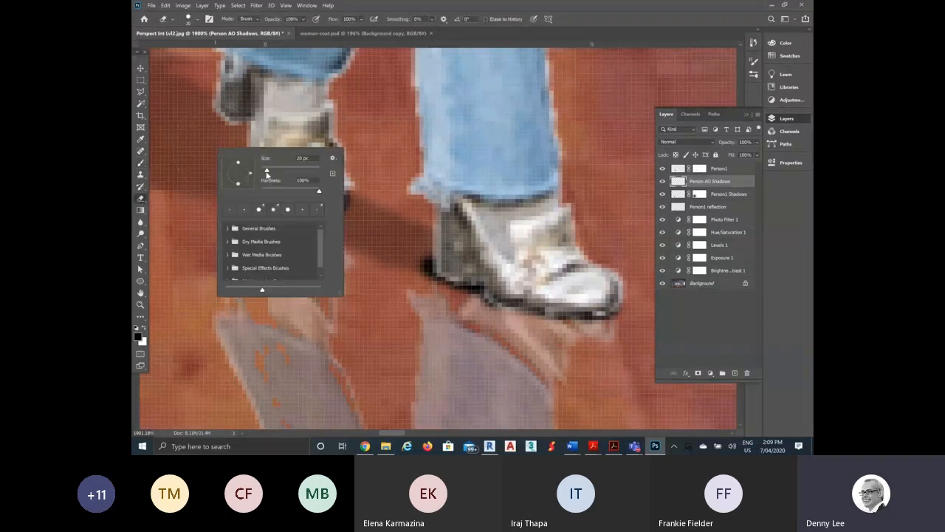
{"action": "left_click", "coordinate": [199, 165]}
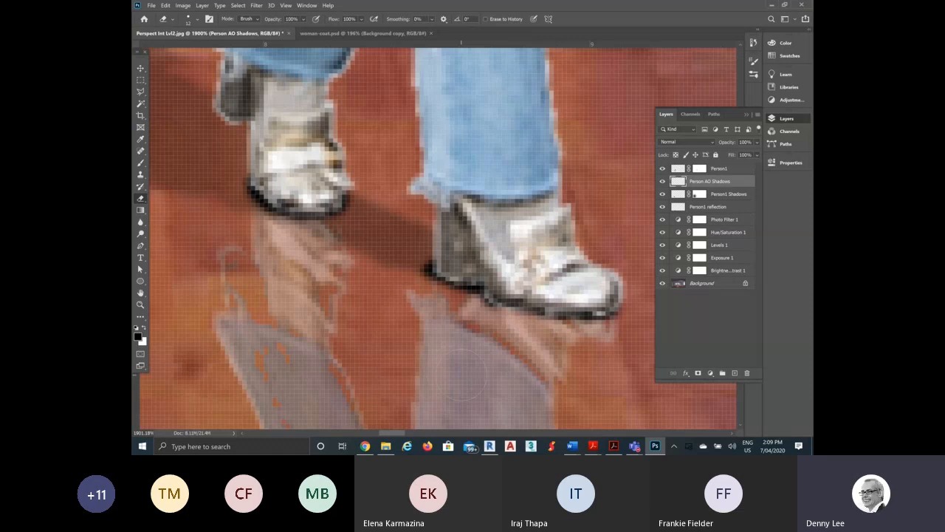
Darken the contact shadows with more brush strokes beneath the front shoe's sole and the rear shoe's toe
{"action": "key", "text": "b"}
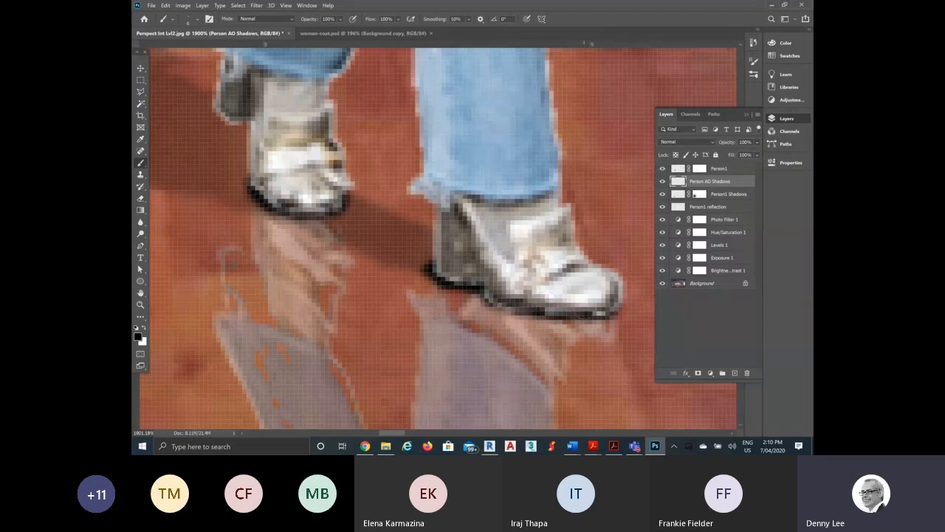
{"action": "left_click_drag", "start_coordinate": [600, 317], "coordinate": [534, 318]}
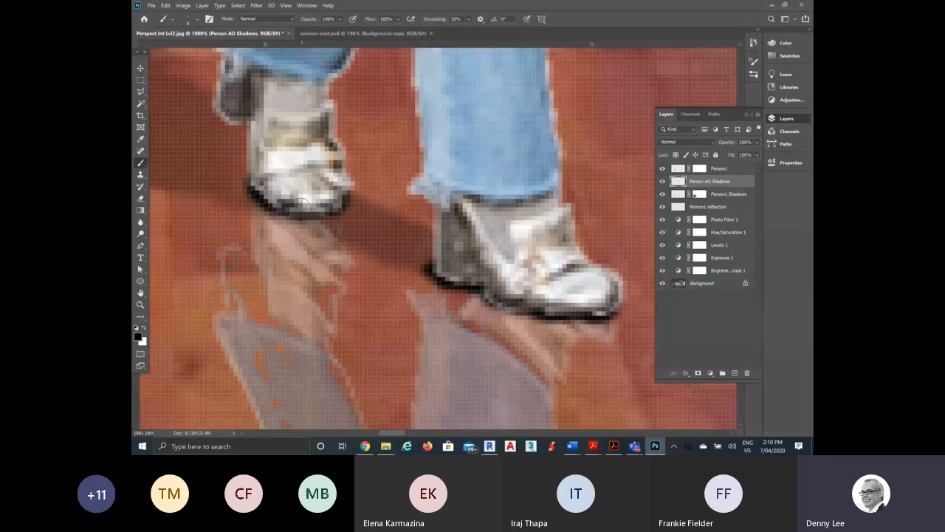
{"action": "left_click_drag", "start_coordinate": [292, 212], "coordinate": [339, 207]}
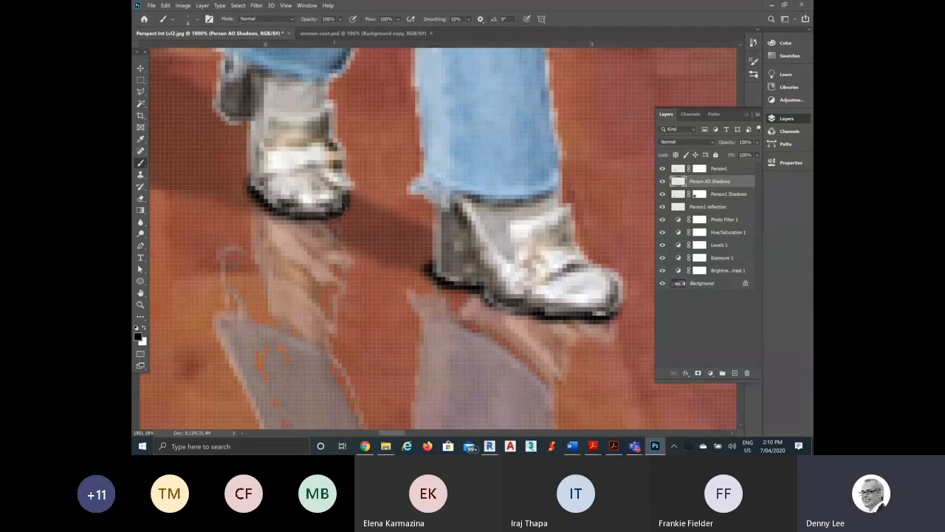
{"action": "left_click_drag", "start_coordinate": [334, 210], "coordinate": [303, 216]}
Lower the Person AO Shadows layer's opacity to 60% and set its blend mode to Multiply
{"action": "left_click", "coordinate": [756, 145]}
{"action": "left_click_drag", "start_coordinate": [757, 154], "coordinate": [738, 155]}
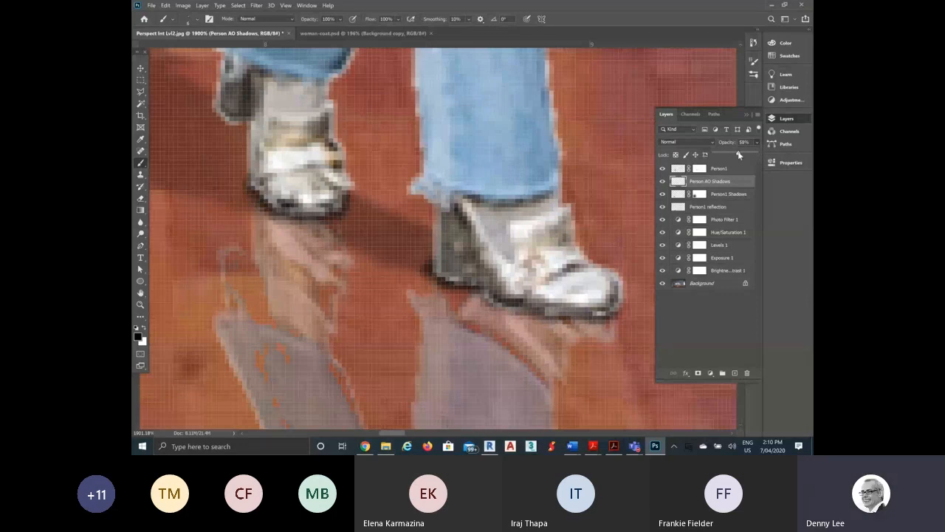
{"action": "left_click_drag", "start_coordinate": [739, 155], "coordinate": [740, 155]}
{"action": "left_click", "coordinate": [707, 142]}
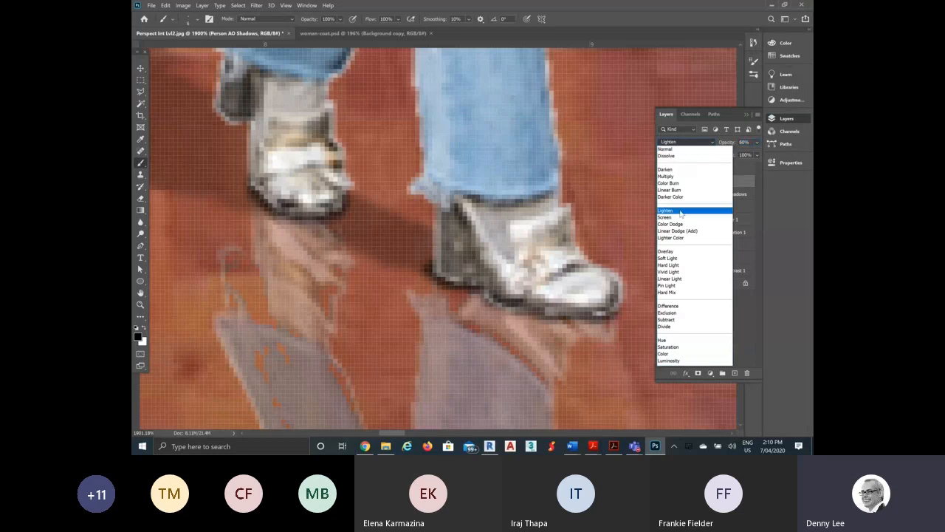
{"action": "left_click", "coordinate": [666, 176]}
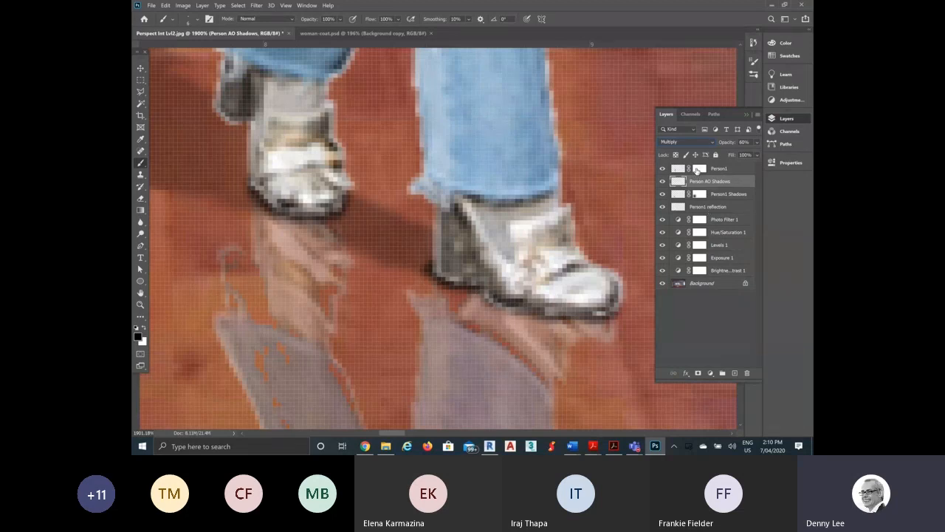
Paint black on the Person1 layer mask to hide the light fringe along the soles of the shoes
{"action": "left_click", "coordinate": [698, 170]}
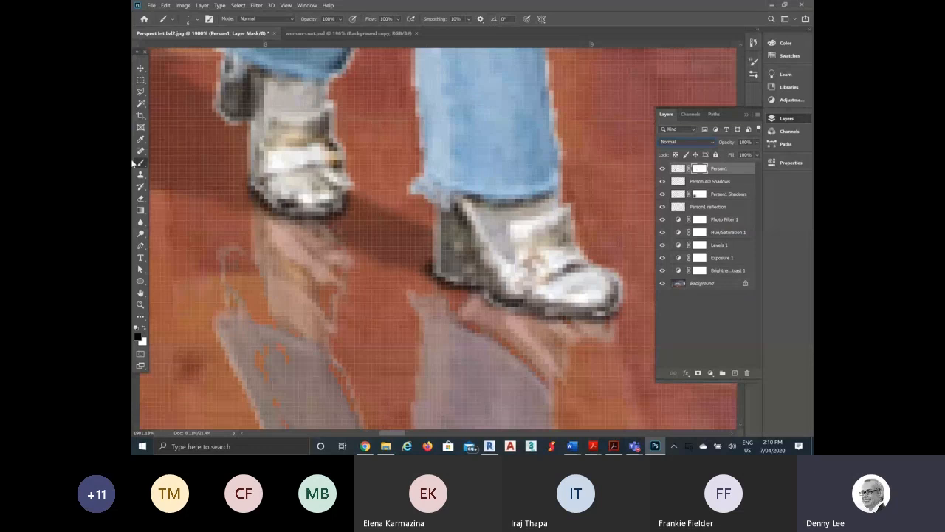
{"action": "scroll", "coordinate": [503, 338], "scroll_direction": "up", "scroll_amount": 3}
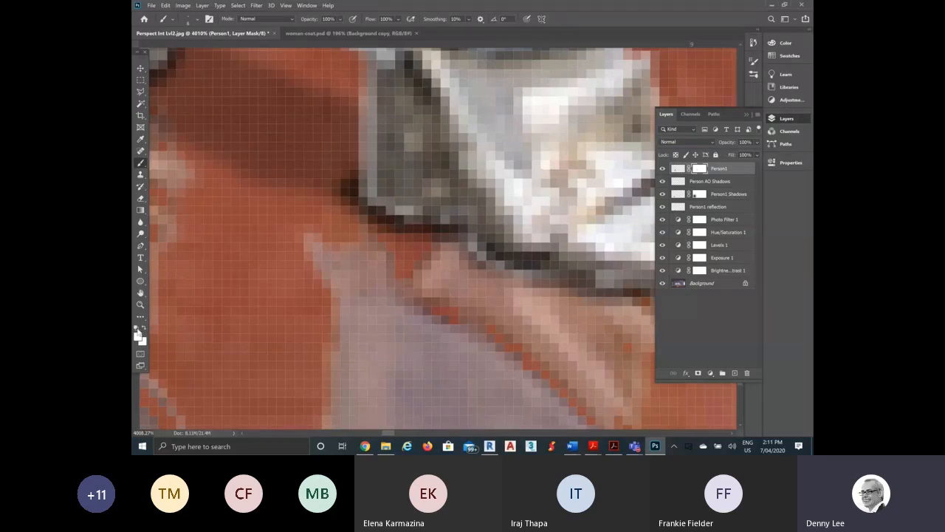
{"action": "left_click", "coordinate": [136, 329]}
{"action": "mouse_move", "coordinate": [401, 220]}
{"action": "left_mouse_down"}
{"action": "mouse_move", "coordinate": [460, 251]}
{"action": "mouse_move", "coordinate": [512, 262]}
{"action": "left_mouse_up"}
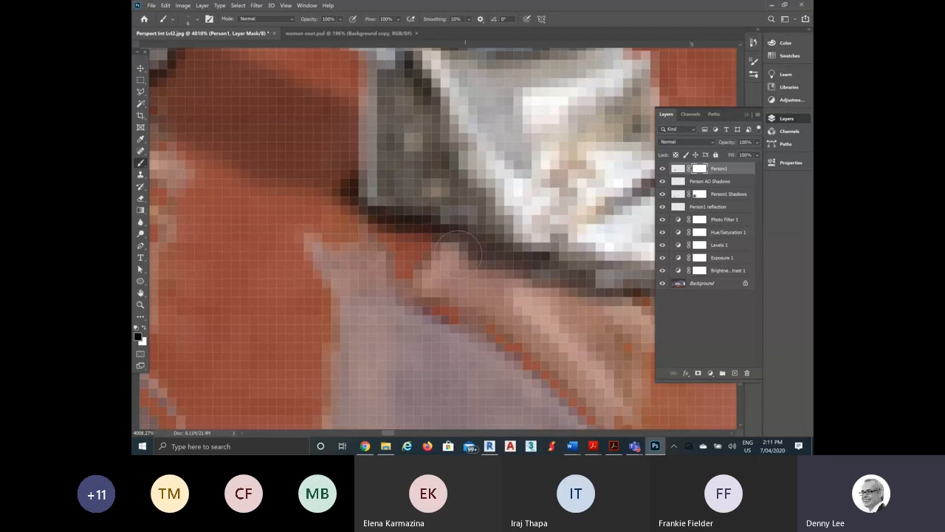
{"action": "scroll", "coordinate": [459, 253], "scroll_direction": "down", "scroll_amount": 3}
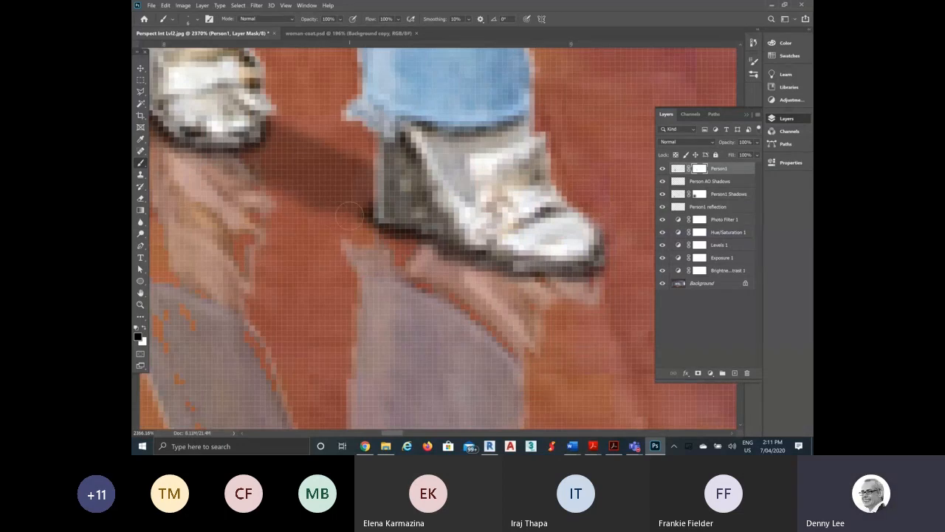
{"action": "scroll", "coordinate": [350, 215], "scroll_direction": "down", "scroll_amount": 2}
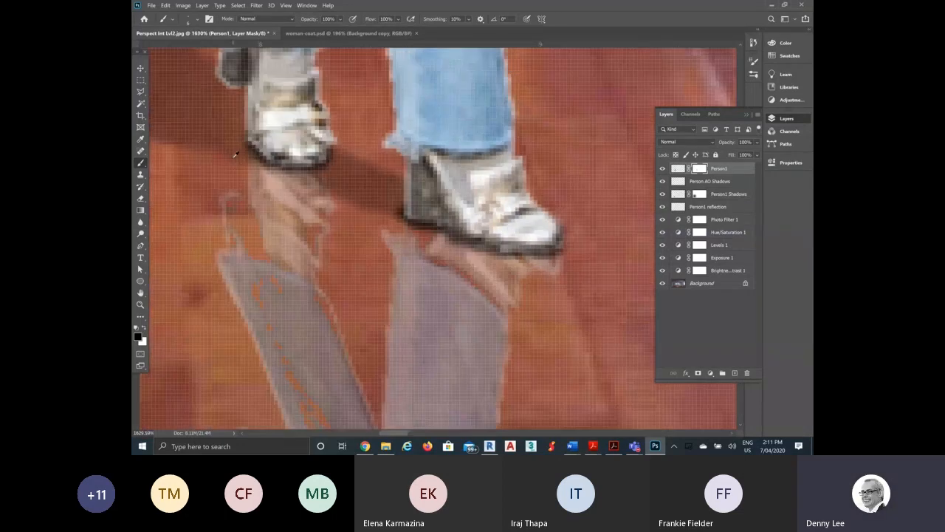
{"action": "scroll", "coordinate": [235, 154], "scroll_direction": "up", "scroll_amount": 2}
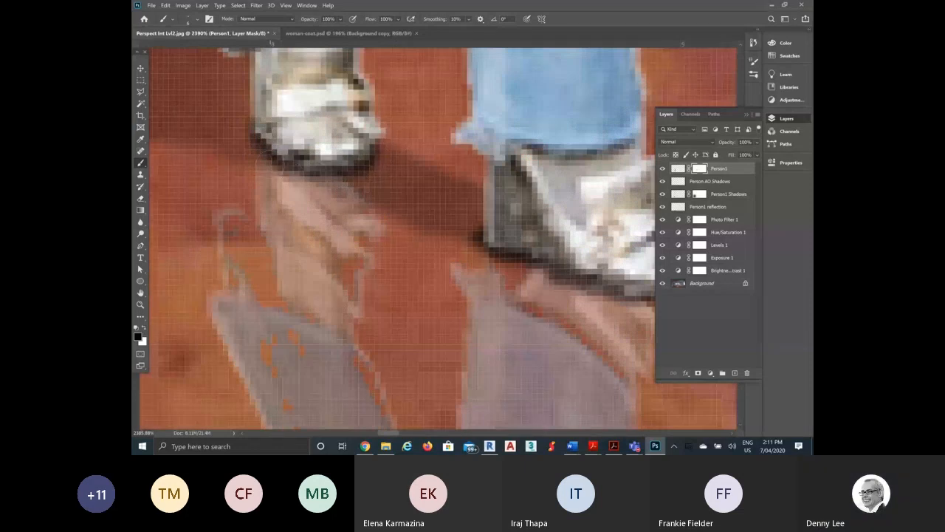
Reduce the Person AO Shadows layer's opacity to 52% and compare the image with the layer hidden and shown
{"action": "scroll", "coordinate": [391, 267], "scroll_direction": "down", "scroll_amount": 8}
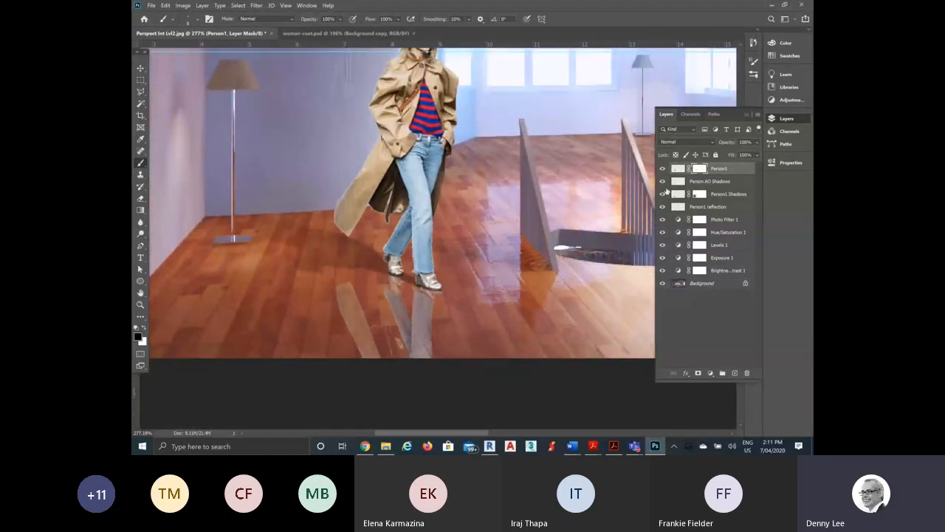
{"action": "left_click", "coordinate": [681, 181]}
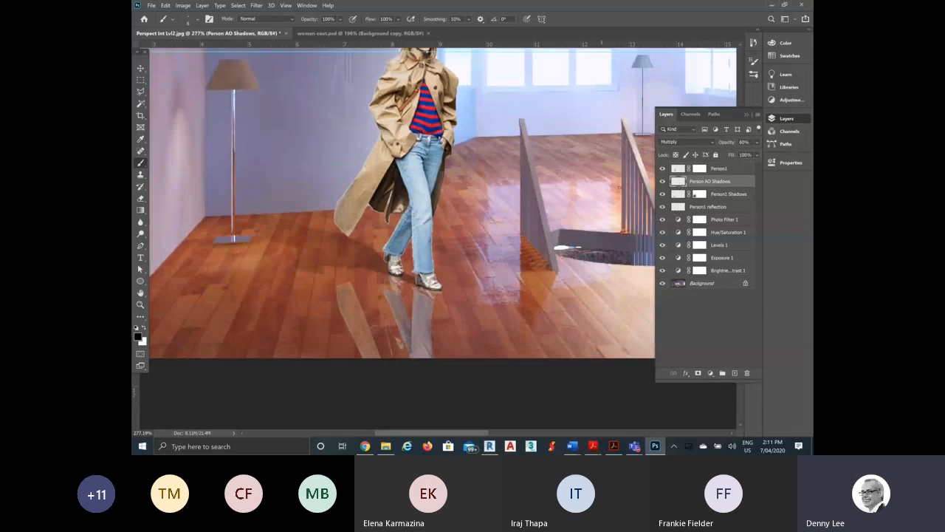
{"action": "left_click", "coordinate": [757, 143]}
{"action": "left_click_drag", "start_coordinate": [739, 154], "coordinate": [678, 153]}
{"action": "left_click_drag", "start_coordinate": [700, 154], "coordinate": [735, 155]}
{"action": "left_click", "coordinate": [757, 143]}
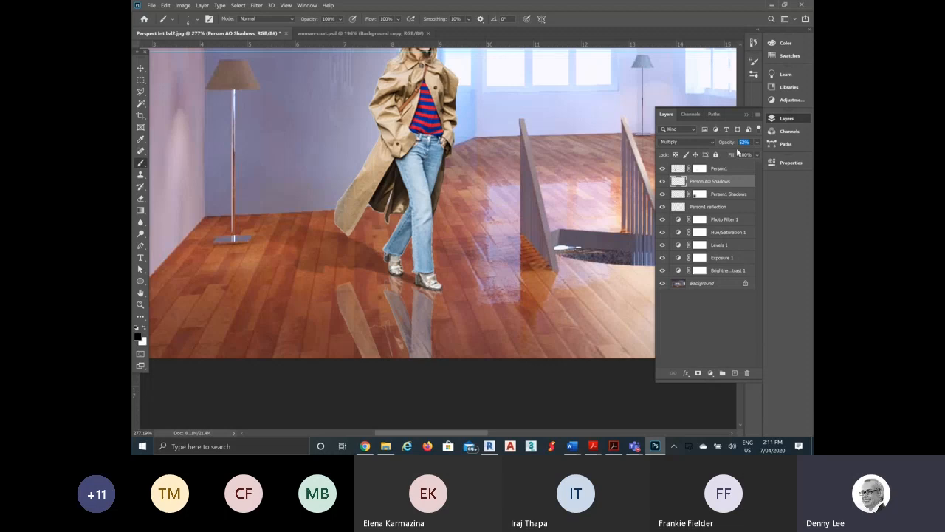
{"action": "left_click", "coordinate": [663, 182]}
{"action": "left_click", "coordinate": [663, 181]}
Save the layered composite as Perspect Int Lvl2 in Photoshop (PSD) format in the Vis Com 3 folder, with Maximize Compatibility on
{"action": "left_click", "coordinate": [746, 116]}
{"action": "scroll", "coordinate": [437, 287], "scroll_direction": "down", "scroll_amount": 8}
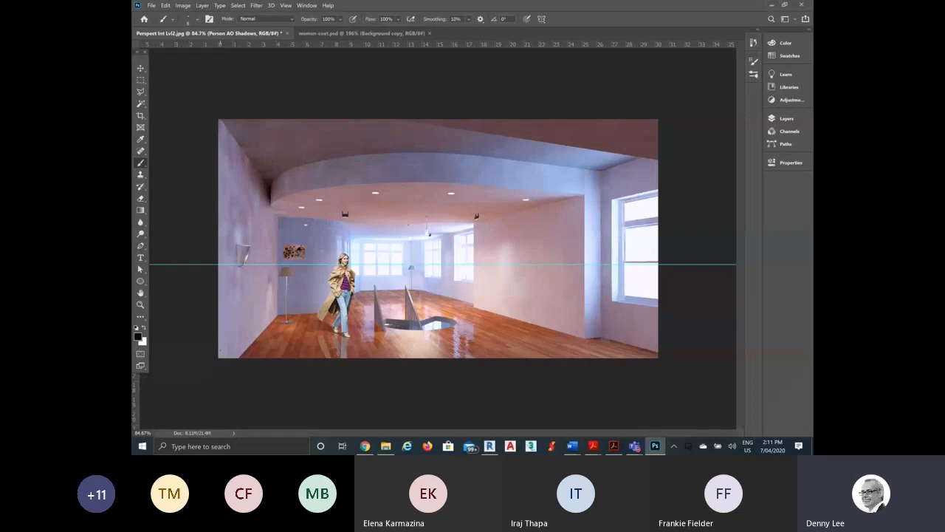
{"action": "left_click", "coordinate": [141, 70]}
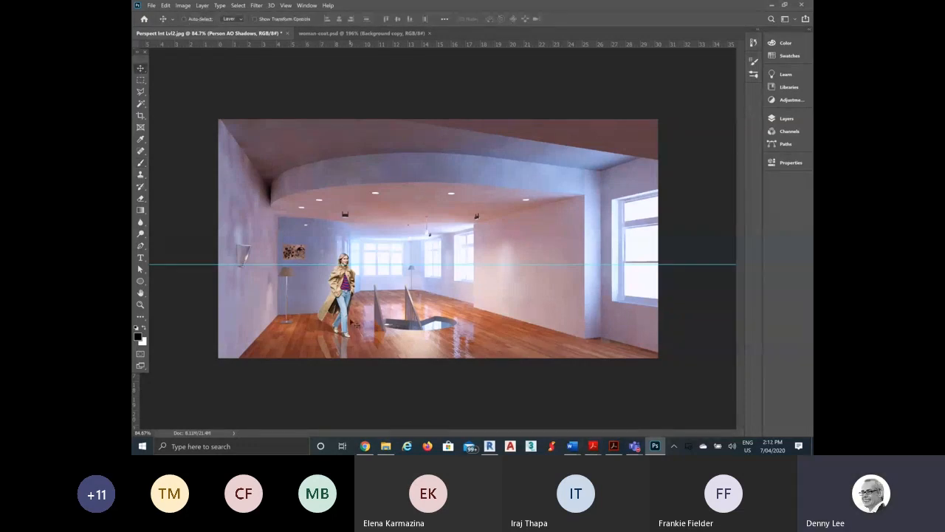
{"action": "left_click", "coordinate": [147, 5]}
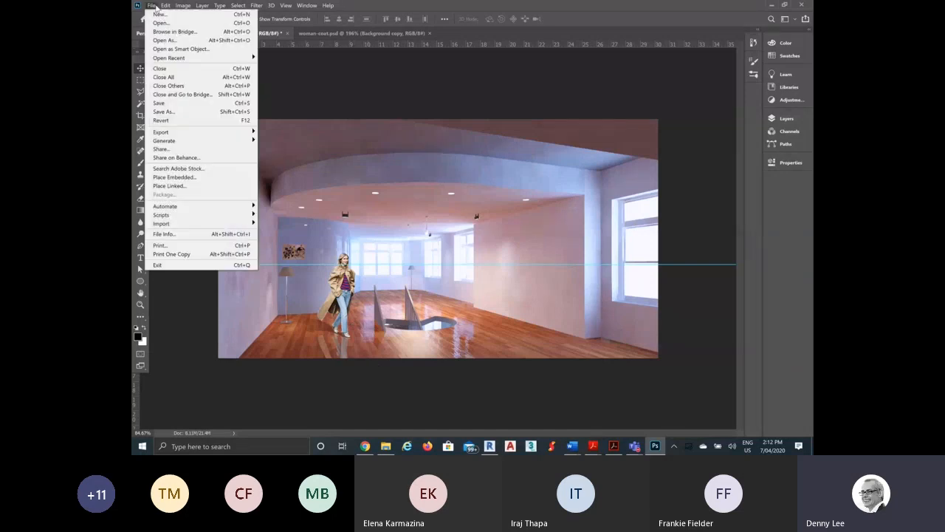
{"action": "left_click", "coordinate": [167, 113]}
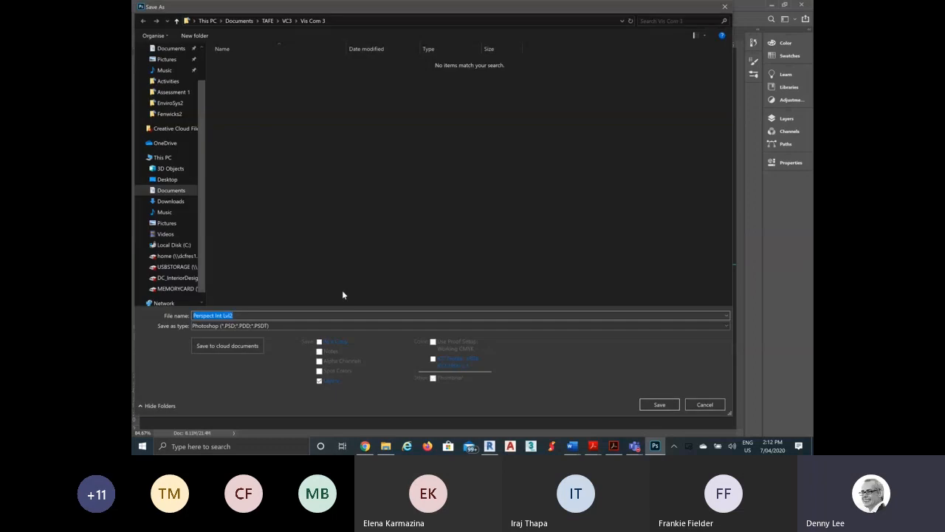
{"action": "left_click", "coordinate": [226, 326]}
{"action": "left_click", "coordinate": [226, 326]}
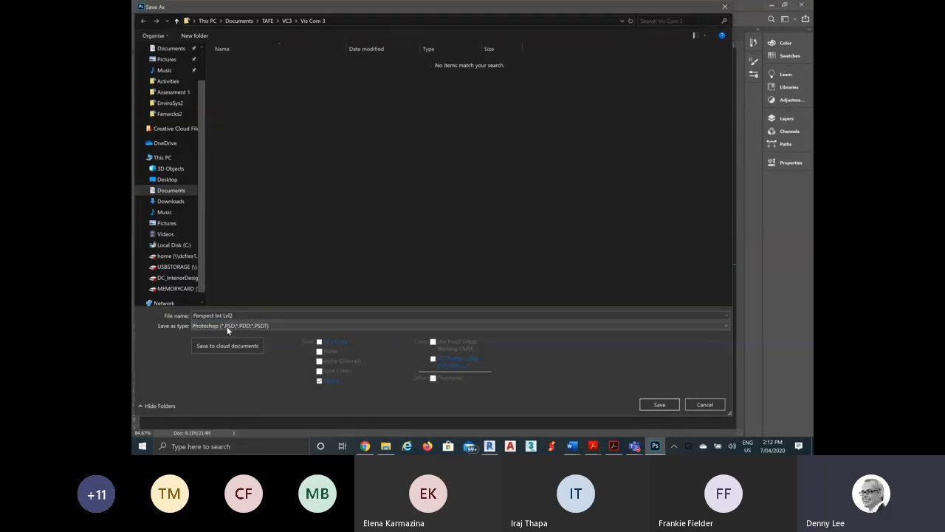
{"action": "left_click", "coordinate": [659, 405]}
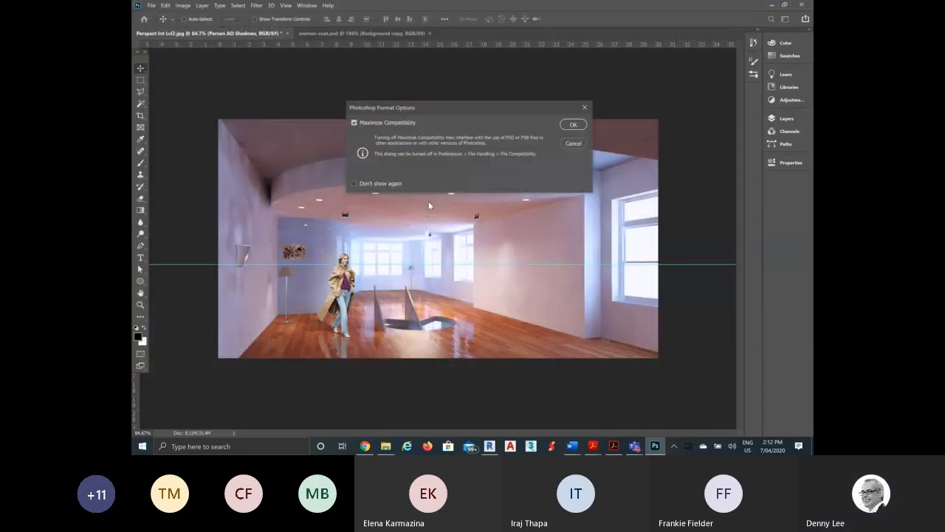
{"action": "left_click", "coordinate": [573, 124]}
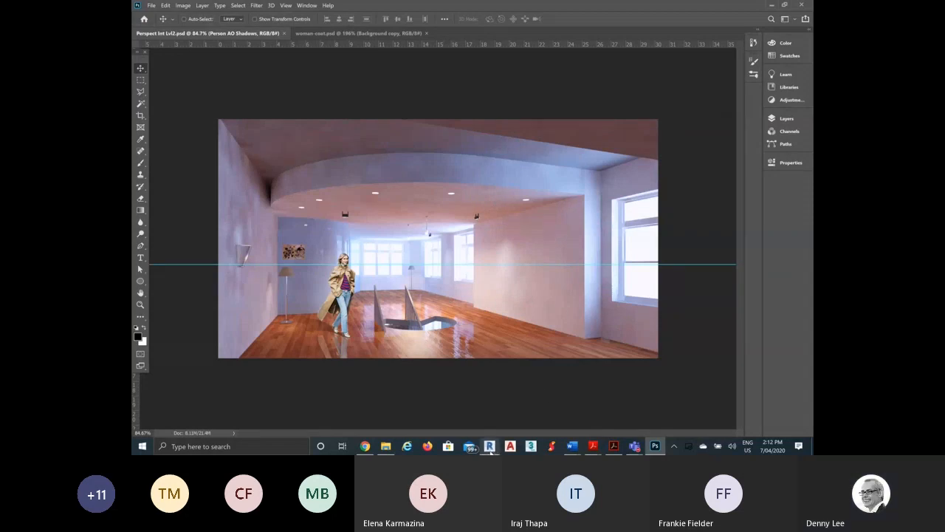
Switch to Revit and open the Rendering settings of the Perspect Int Lvl2 view to examine the background style
{"action": "mouse_move", "coordinate": [490, 449]}
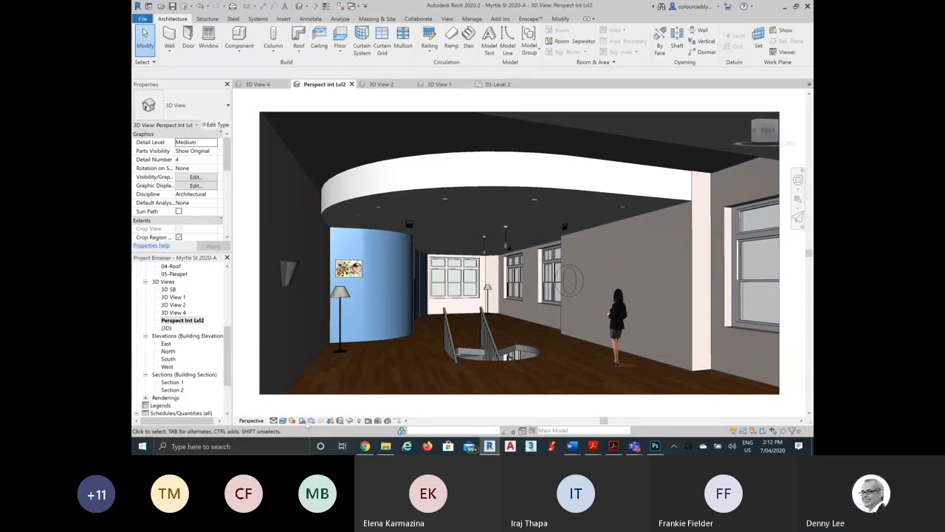
{"action": "left_click", "coordinate": [311, 420]}
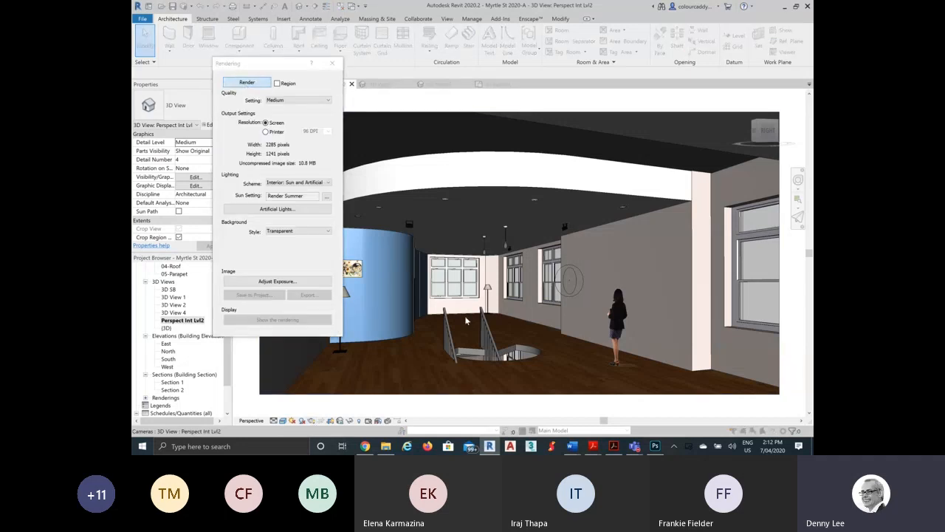
Switch back to Photoshop and open Perspect Int Lvl2-transp.png from the Vis Com 3 folder
{"action": "left_click", "coordinate": [656, 446]}
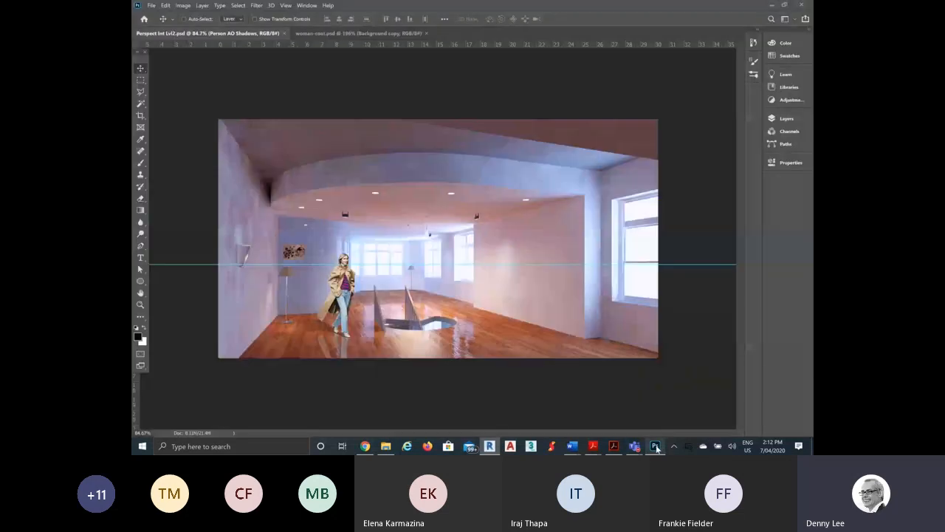
{"action": "left_click", "coordinate": [153, 5]}
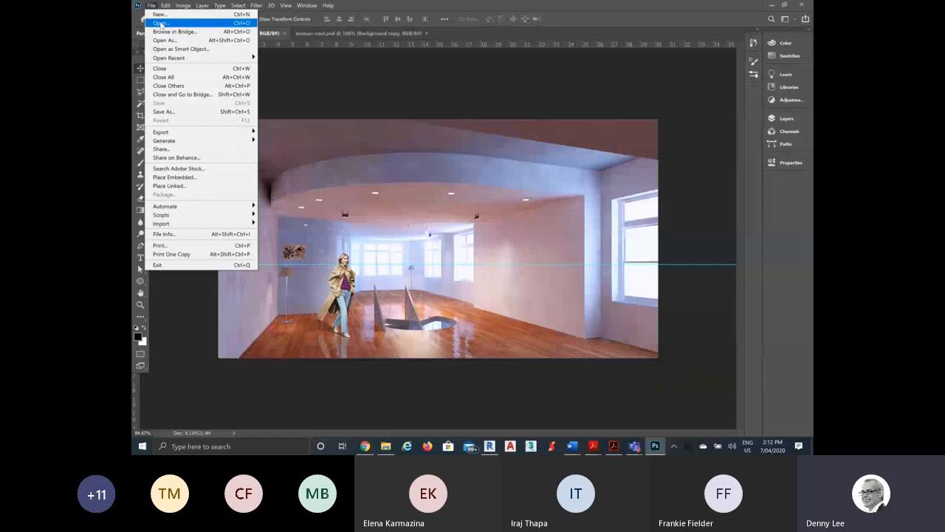
{"action": "left_click", "coordinate": [160, 23]}
{"action": "left_click", "coordinate": [258, 215]}
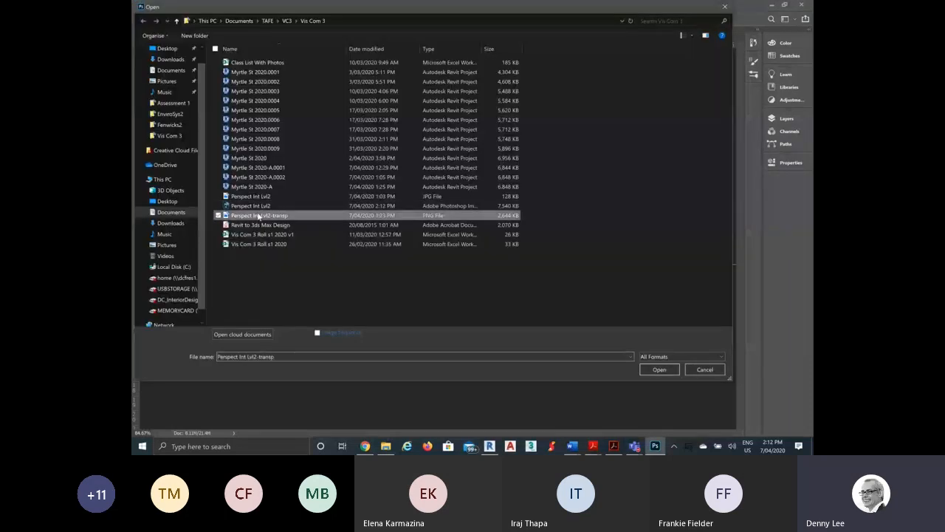
{"action": "double_click", "coordinate": [259, 215]}
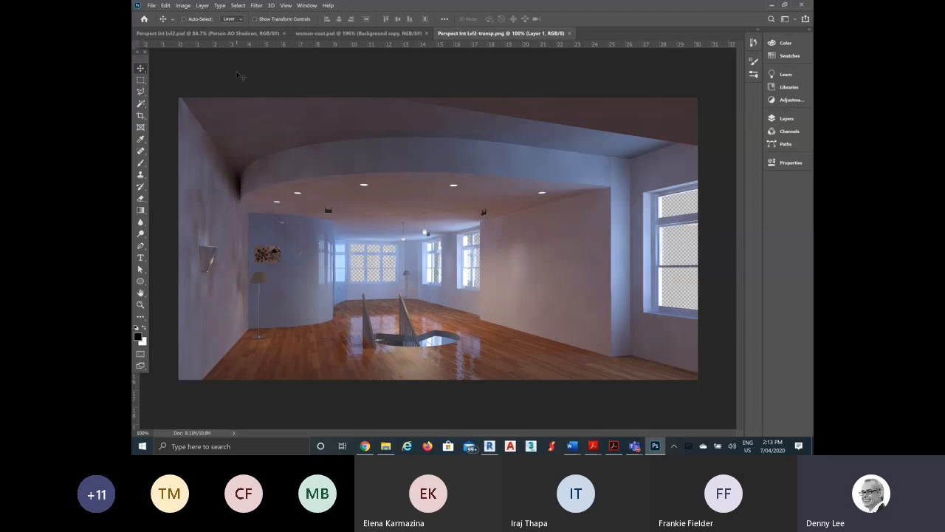
Select the entire transparent-window render and copy it
{"action": "left_click", "coordinate": [240, 6]}
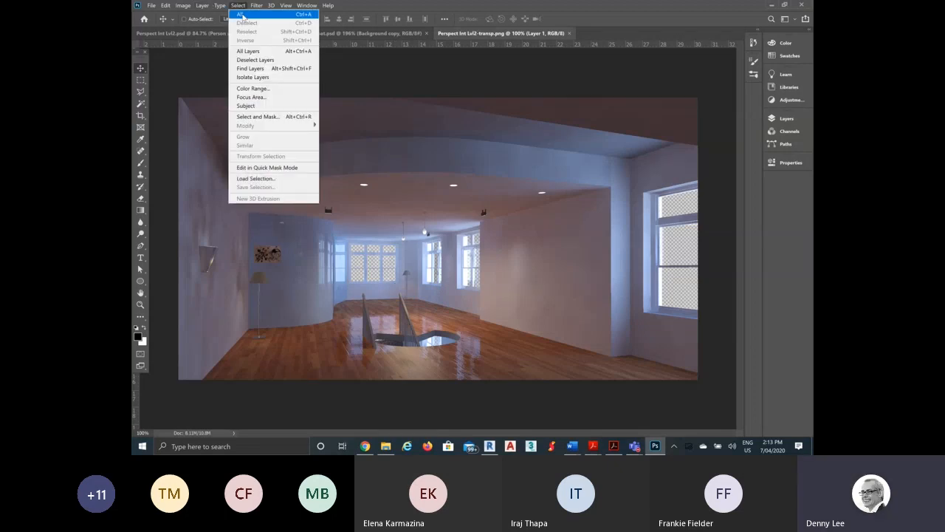
{"action": "left_click", "coordinate": [241, 15]}
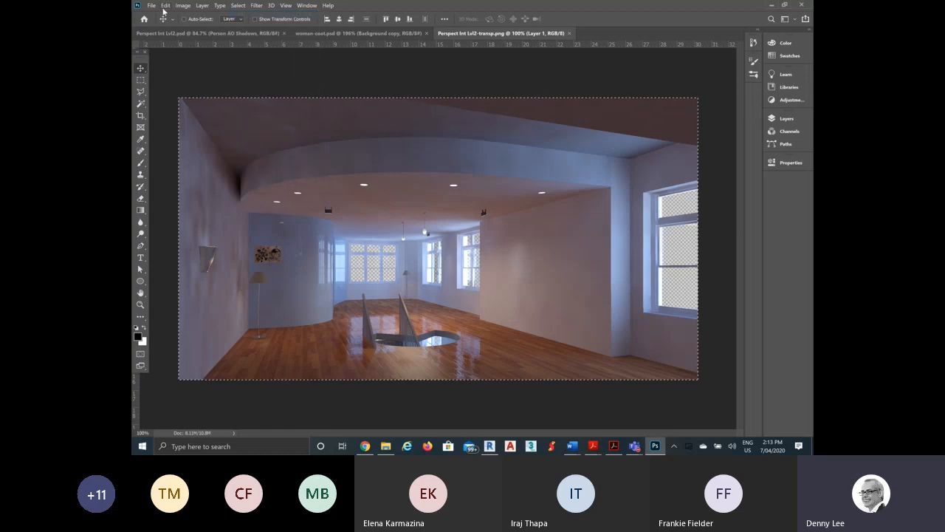
{"action": "left_click", "coordinate": [165, 5]}
{"action": "left_click", "coordinate": [191, 65]}
Paste the copied render into Perspect Int Lvl2.psd directly above the Background layer, beneath the adjustment layers
{"action": "key", "text": "ctrl+Tab"}
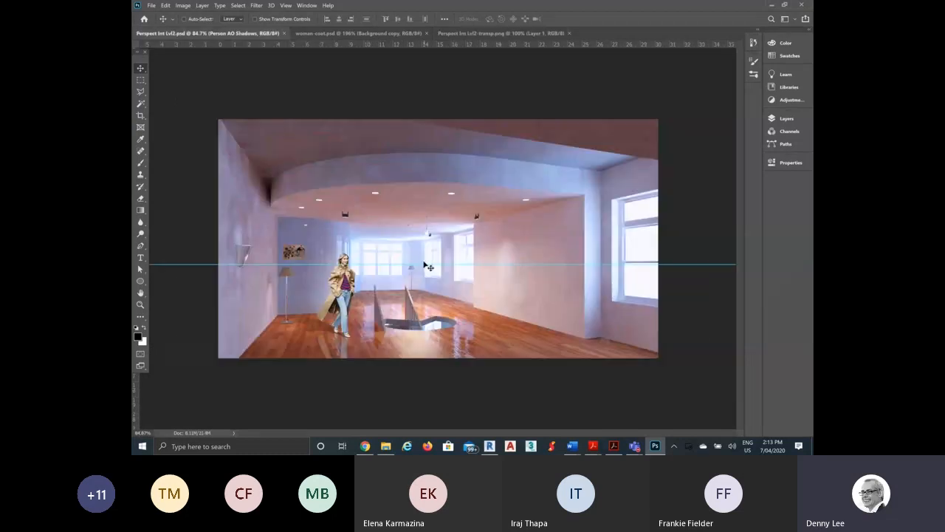
{"action": "left_click", "coordinate": [788, 119]}
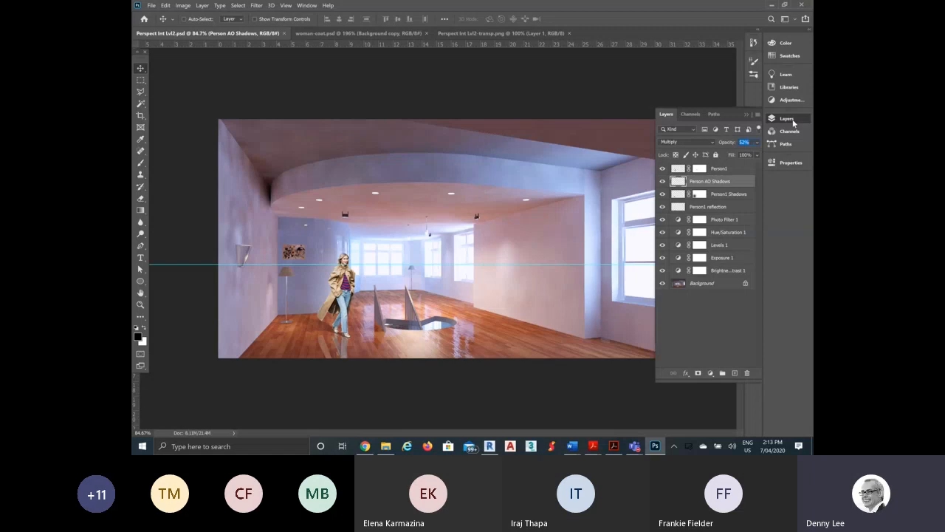
{"action": "left_click", "coordinate": [703, 286]}
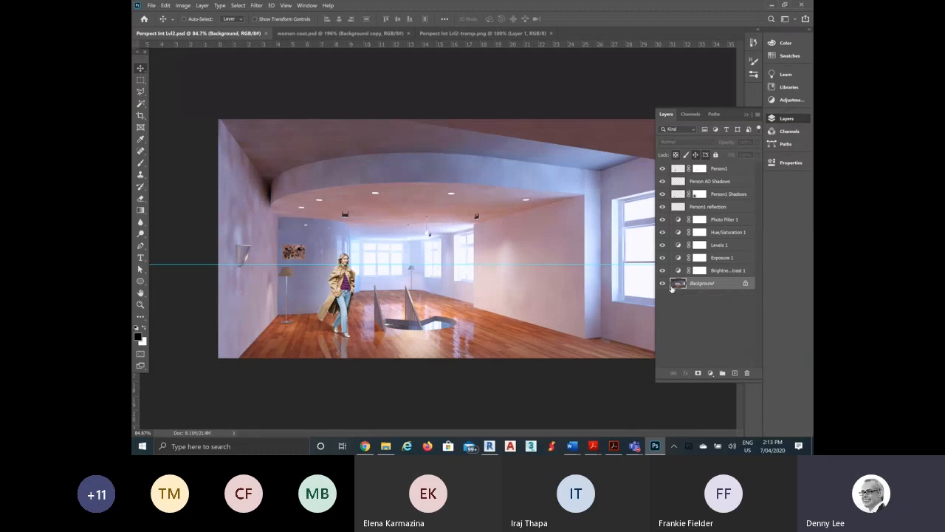
{"action": "left_click", "coordinate": [164, 5]}
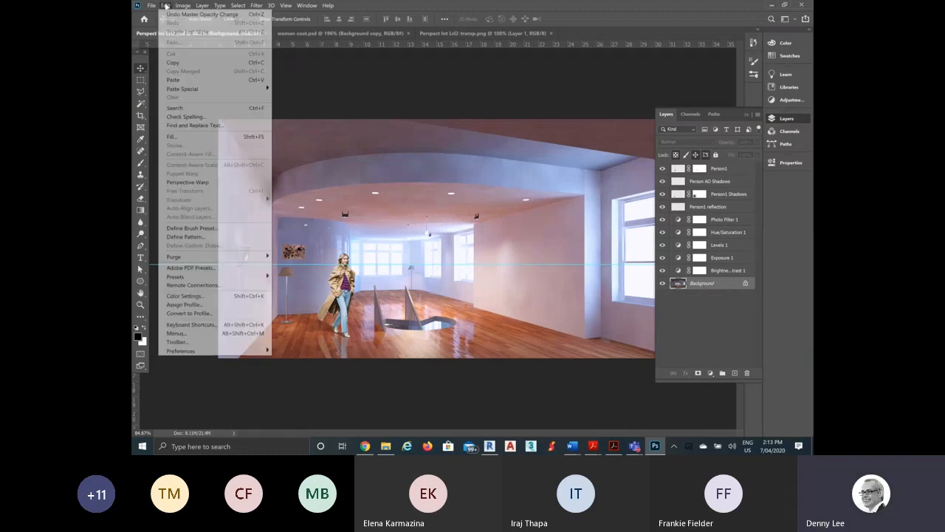
{"action": "left_click", "coordinate": [195, 81]}
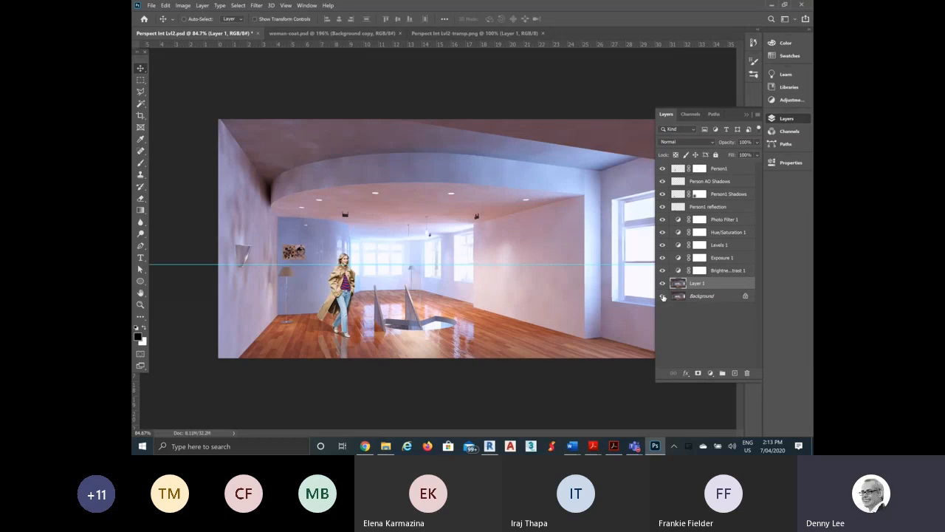
Hide the Background layer and compare the image with the Brightness/Contrast 1 and Exposure 1 adjustments off and on
{"action": "left_click", "coordinate": [663, 296]}
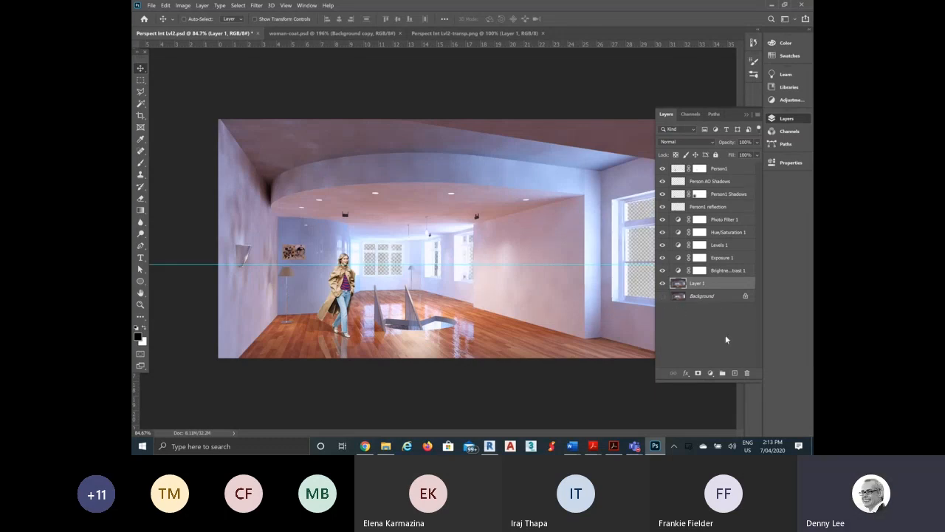
{"action": "left_click", "coordinate": [663, 271]}
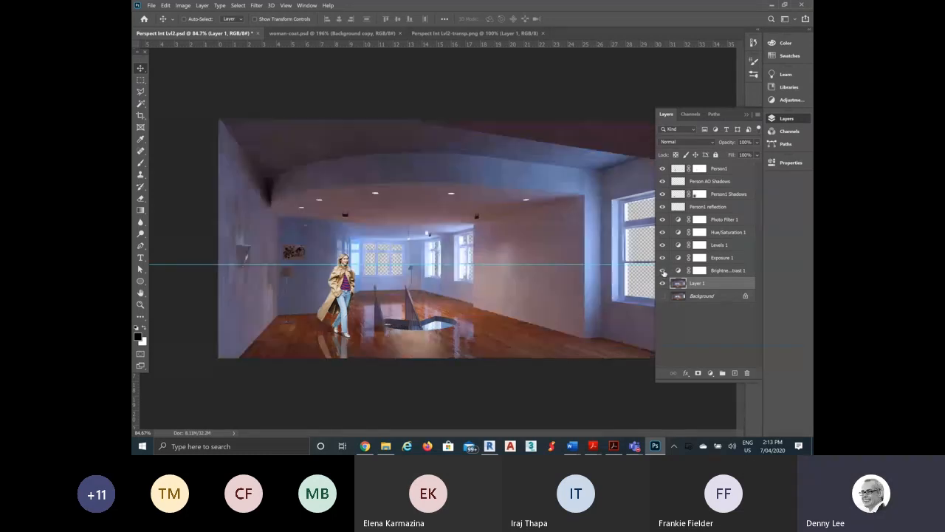
{"action": "left_click", "coordinate": [663, 272]}
{"action": "left_click", "coordinate": [663, 259]}
{"action": "left_click", "coordinate": [663, 259]}
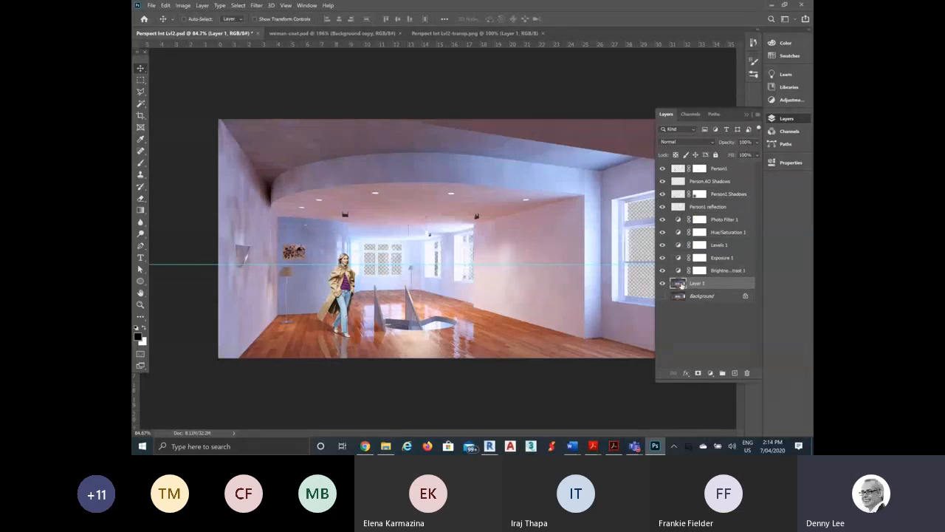
Rename the pasted render layer as New render
{"action": "double_click", "coordinate": [697, 284]}
{"action": "type", "text": "New render"}
{"action": "key", "text": "Return"}
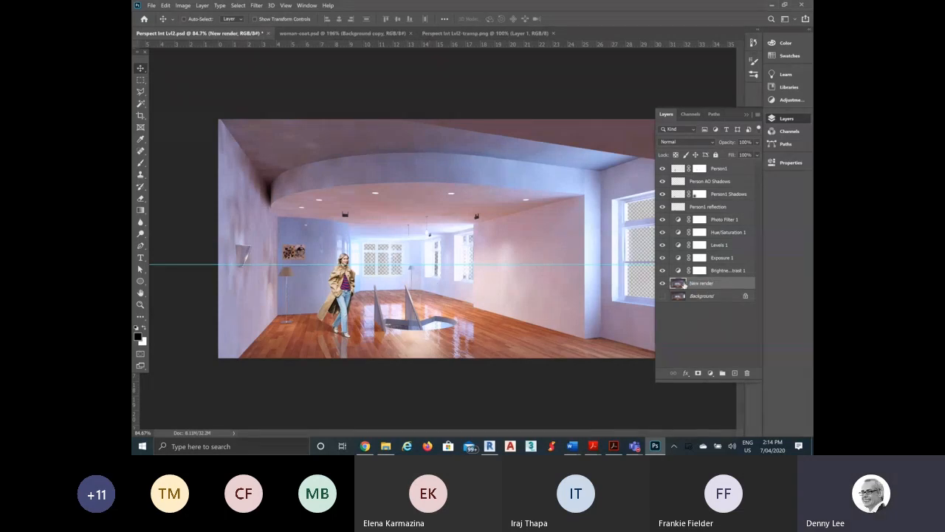
{"action": "left_click", "coordinate": [746, 114]}
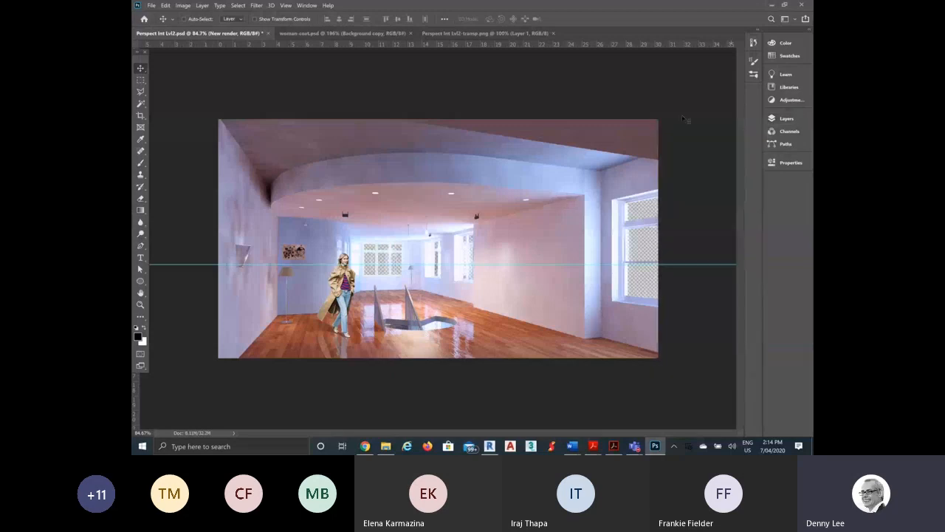
{"action": "left_click", "coordinate": [151, 6]}
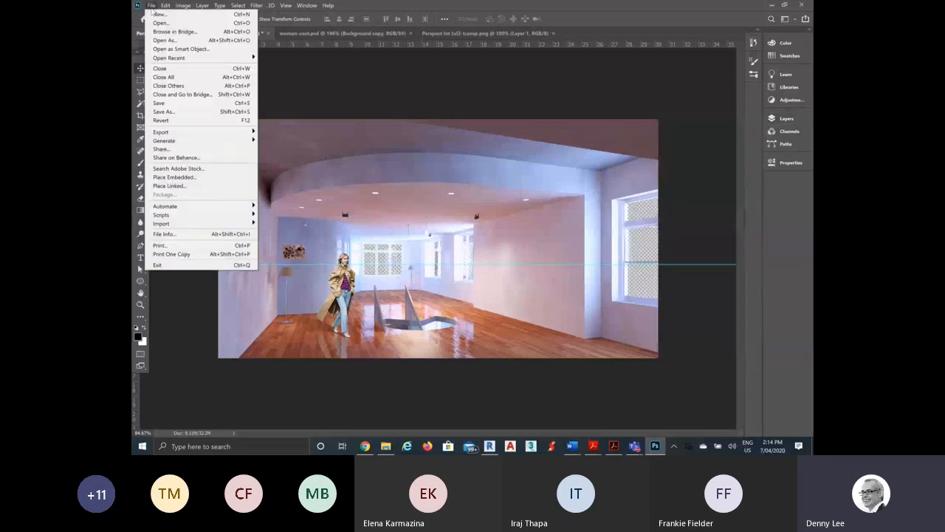
{"action": "left_click", "coordinate": [152, 5]}
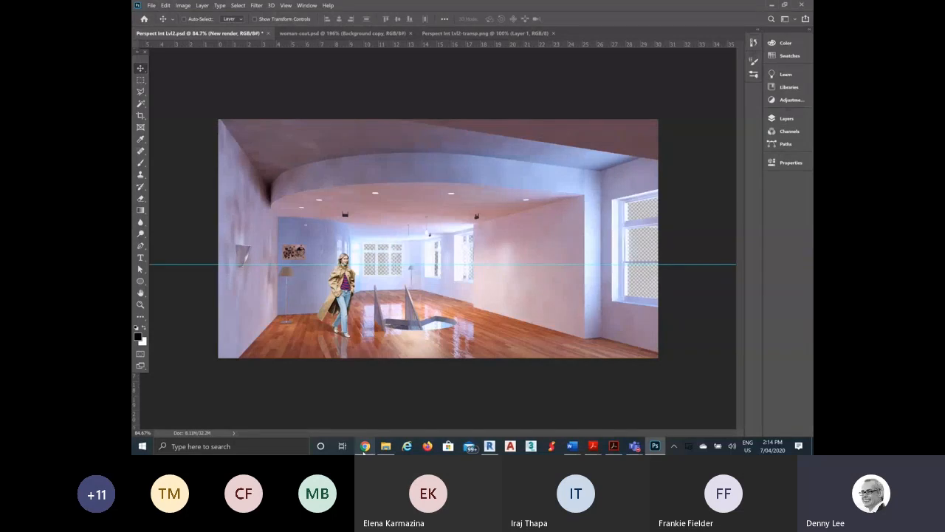
Switch to Chrome and replace the cut-out people image search with a Google Images search for "sky background"
{"action": "left_click", "coordinate": [365, 448]}
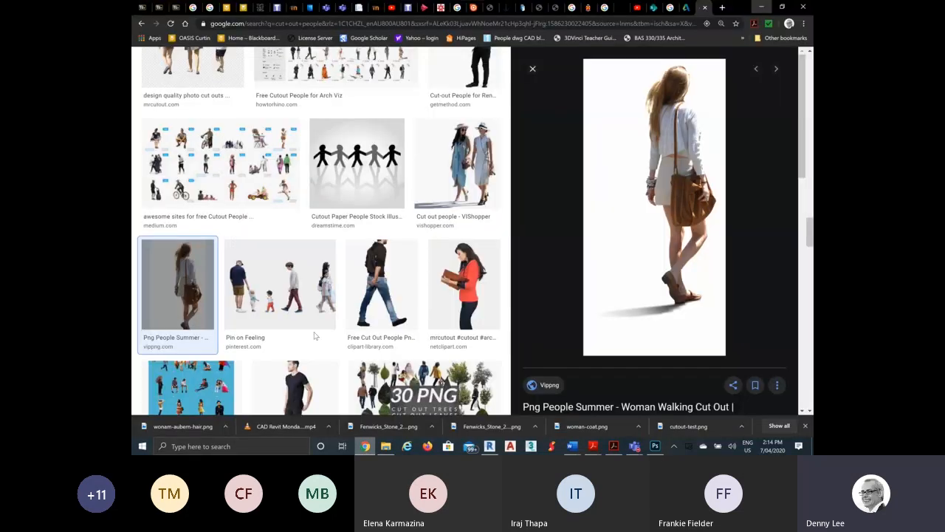
{"action": "scroll", "coordinate": [314, 336], "scroll_direction": "down", "scroll_amount": 5}
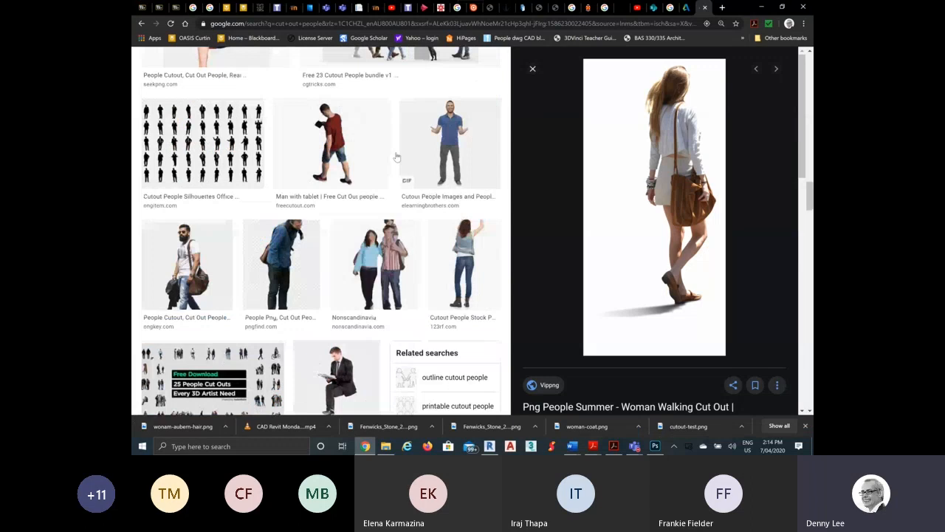
{"action": "scroll", "coordinate": [396, 157], "scroll_direction": "down", "scroll_amount": 10}
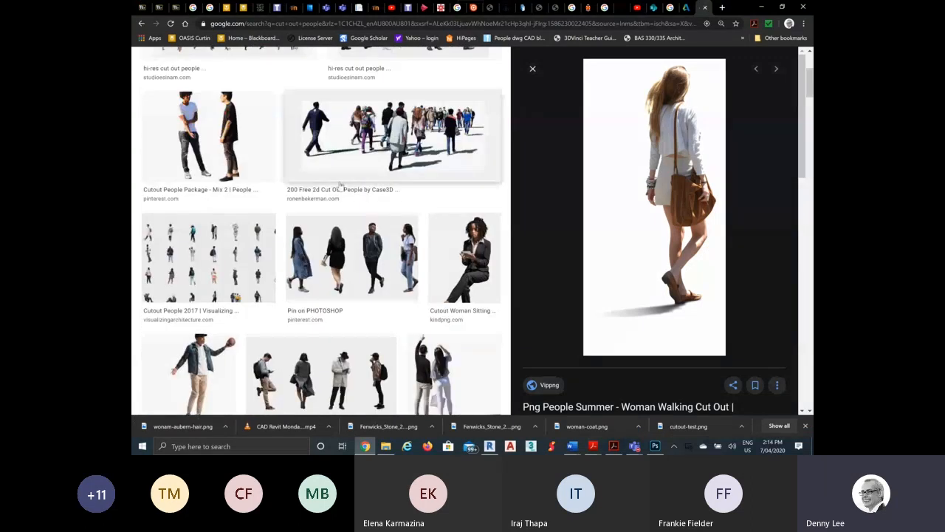
{"action": "scroll", "coordinate": [805, 99], "scroll_direction": "up", "scroll_amount": 15}
{"action": "left_click_drag", "start_coordinate": [268, 68], "coordinate": [133, 69]}
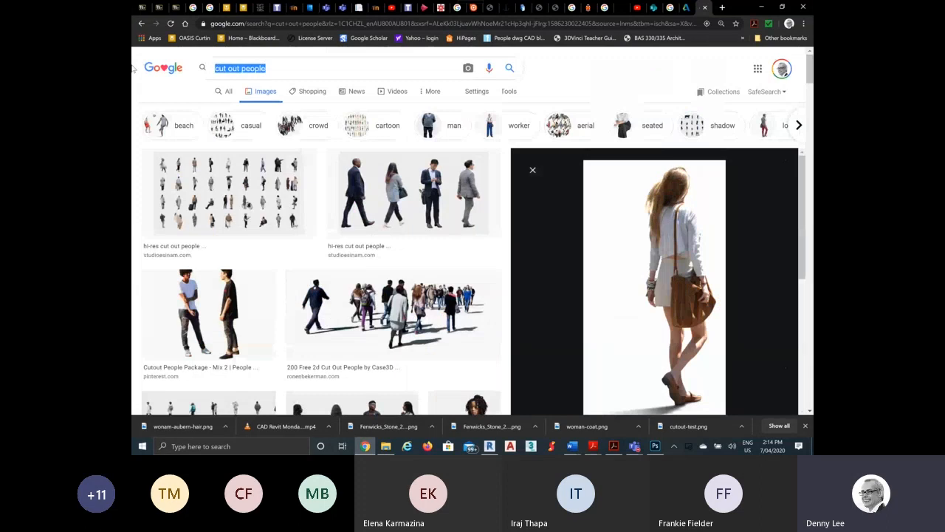
{"action": "type", "text": "sky back"}
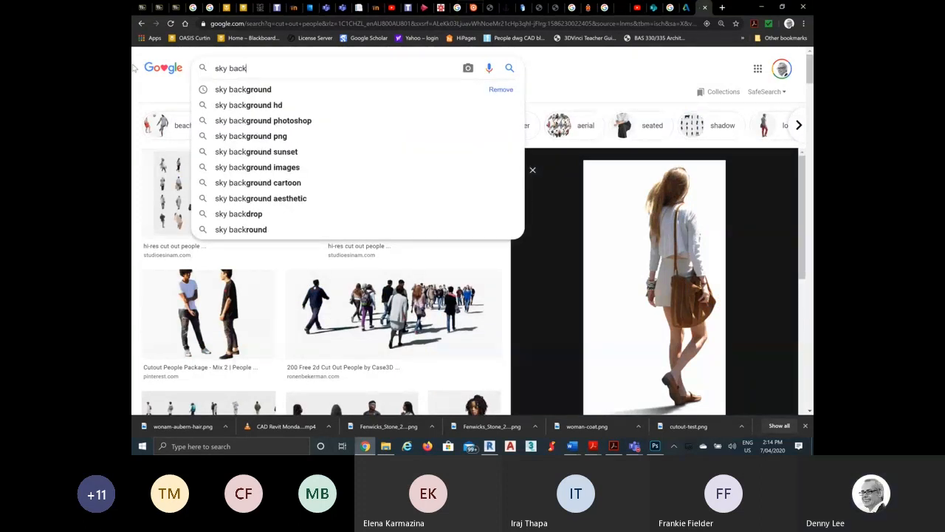
{"action": "key", "text": "Down"}
{"action": "key", "text": "Down"}
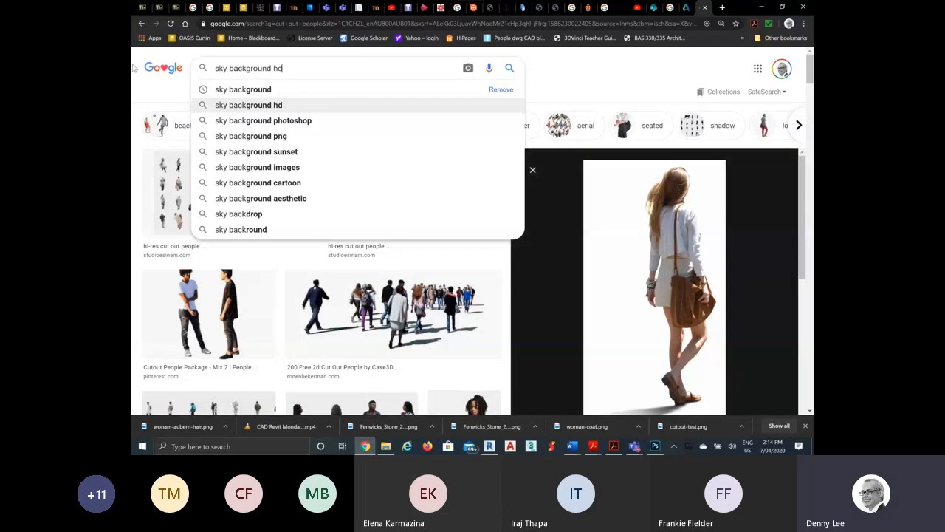
{"action": "key", "text": "Up"}
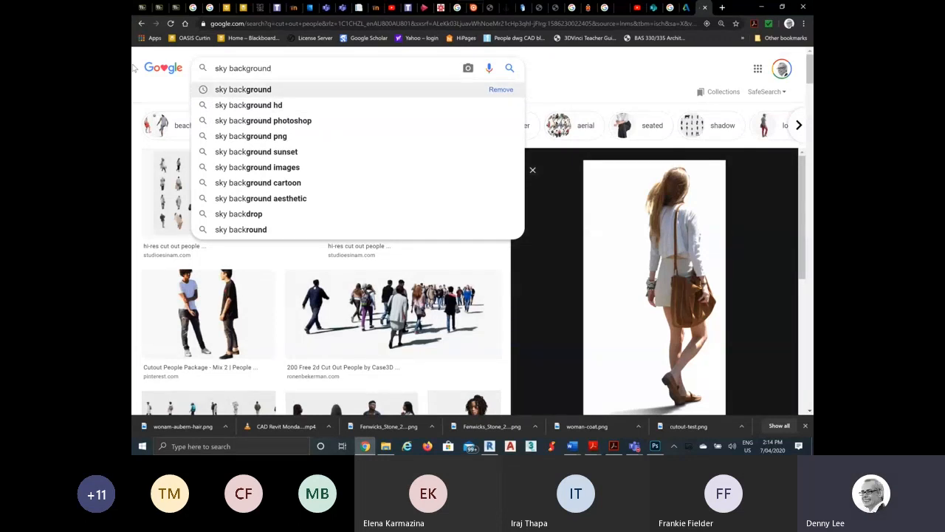
{"action": "key", "text": "Return"}
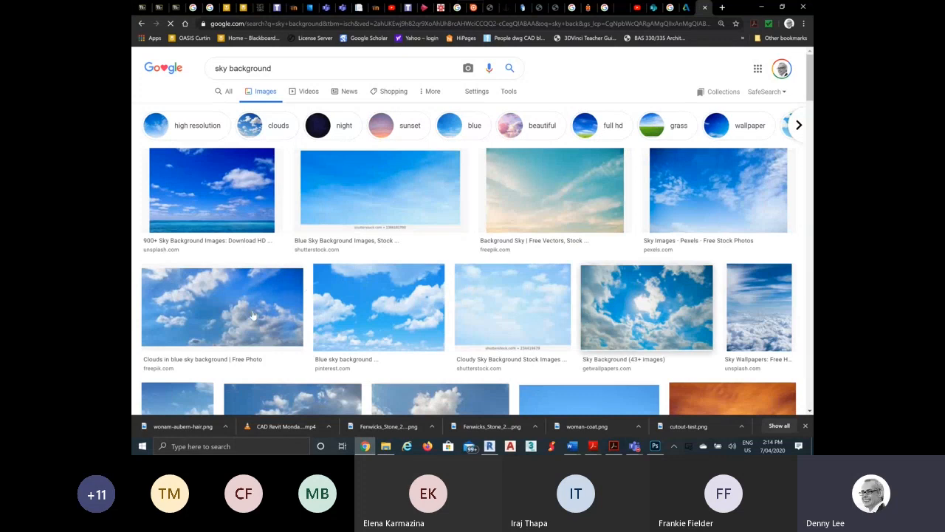
Browse the sky background results and restrict them to large images
{"action": "scroll", "coordinate": [252, 315], "scroll_direction": "down", "scroll_amount": 5}
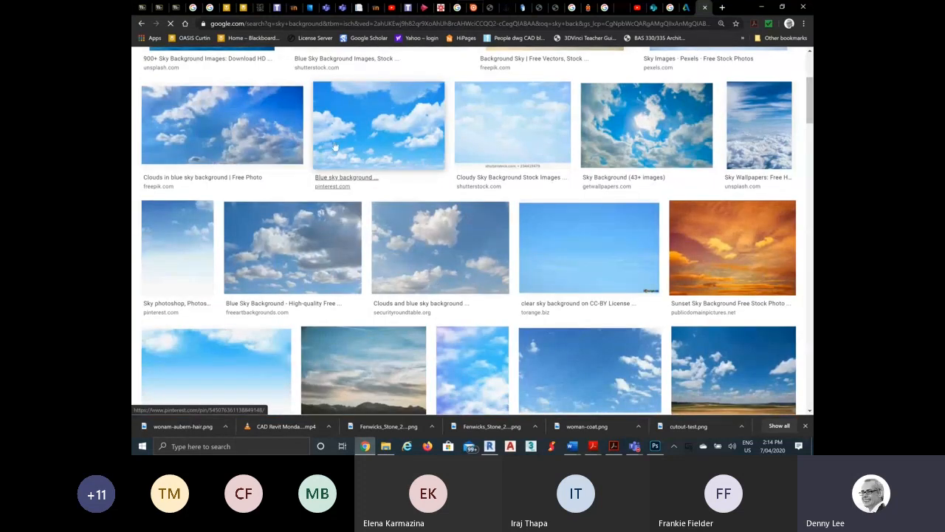
{"action": "scroll", "coordinate": [356, 249], "scroll_direction": "down", "scroll_amount": 3}
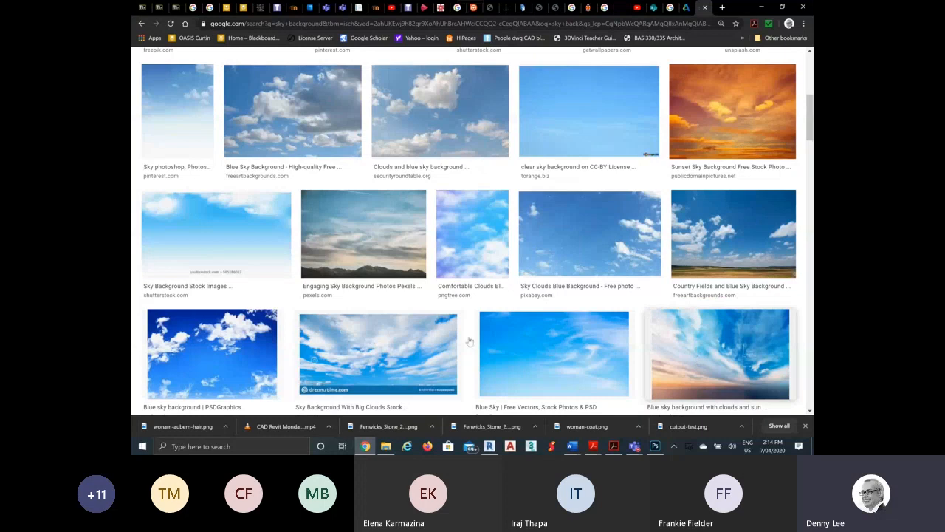
{"action": "scroll", "coordinate": [515, 88], "scroll_direction": "up", "scroll_amount": 5}
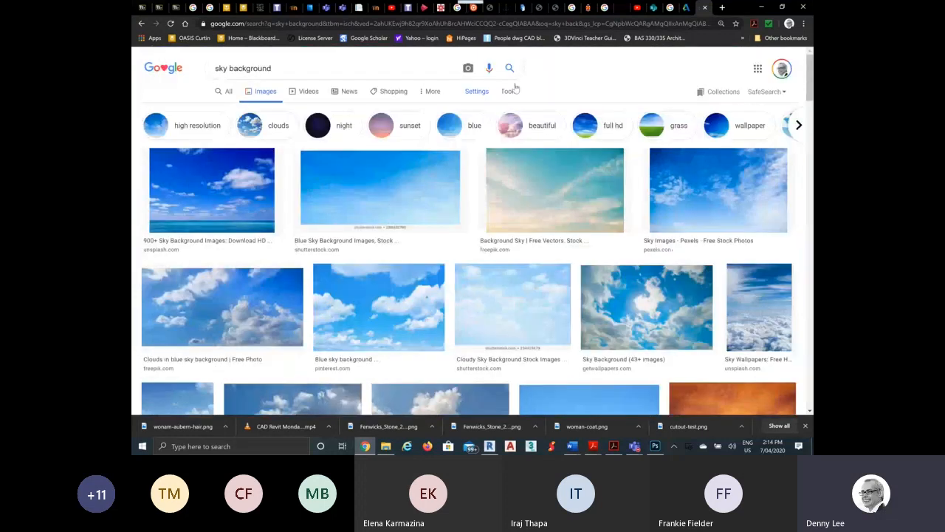
{"action": "left_click", "coordinate": [473, 93]}
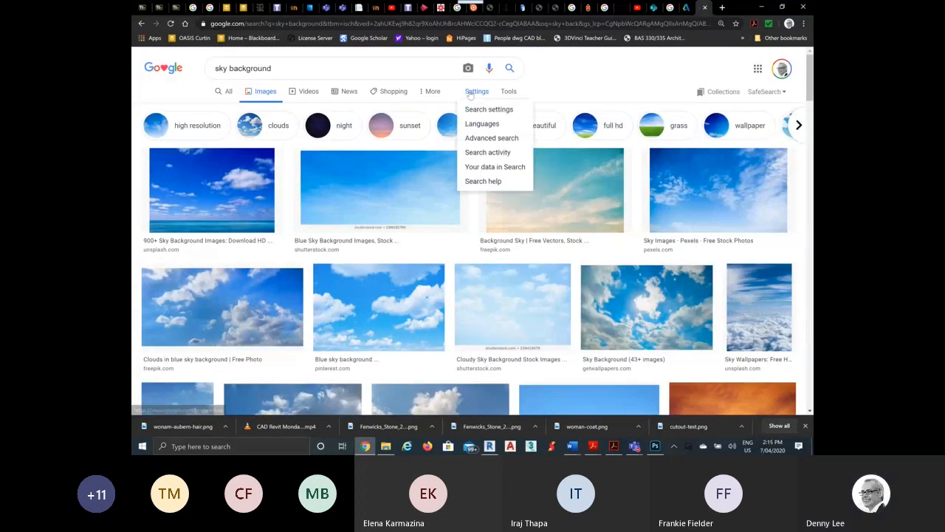
{"action": "left_click", "coordinate": [511, 91]}
{"action": "left_click", "coordinate": [220, 109]}
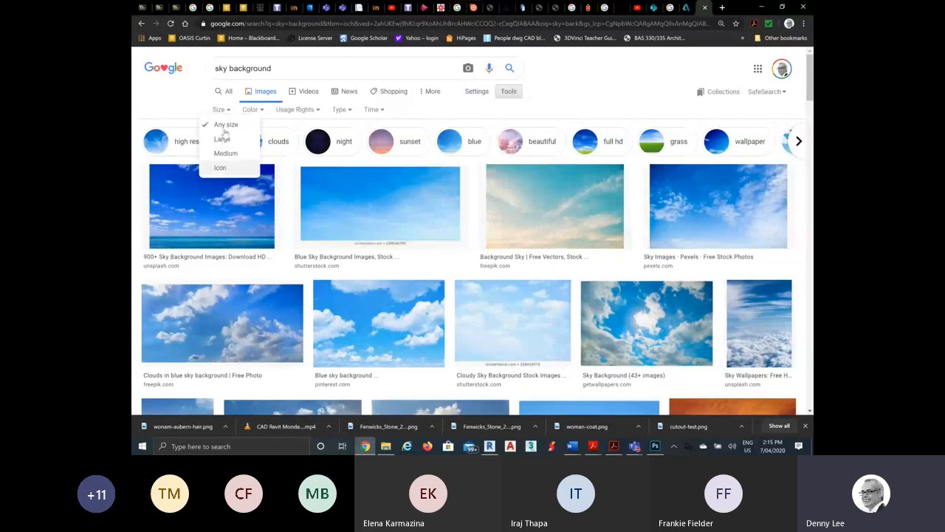
{"action": "left_click", "coordinate": [220, 140]}
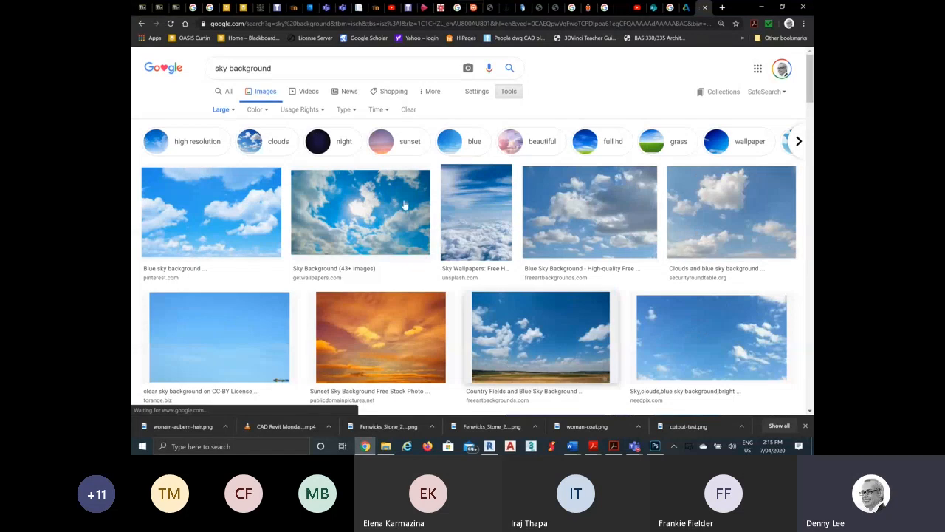
Preview candidate skies, including Bright Summer Sky, the Creative Market blue sky, Blue Sky Wallpaper Background and Pixabay's Sky Background Nature
{"action": "scroll", "coordinate": [404, 205], "scroll_direction": "down", "scroll_amount": 3}
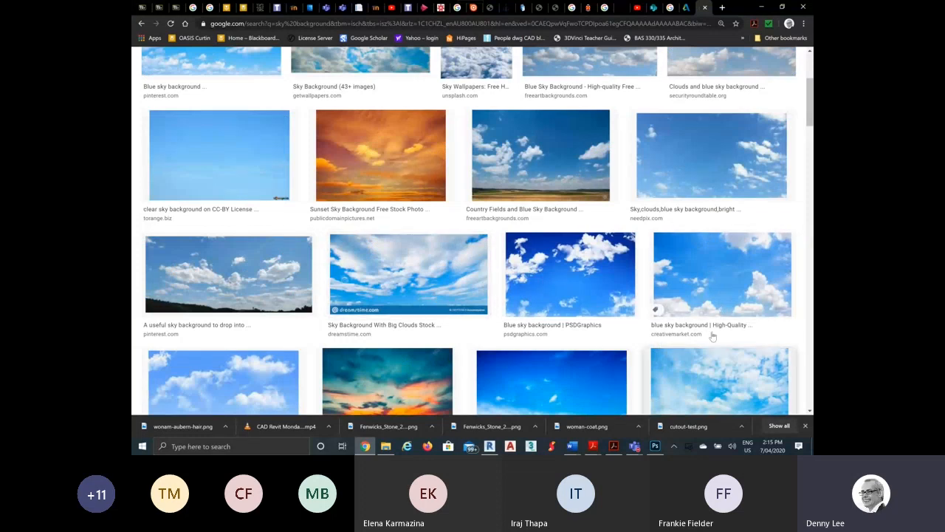
{"action": "scroll", "coordinate": [786, 356], "scroll_direction": "down", "scroll_amount": 3}
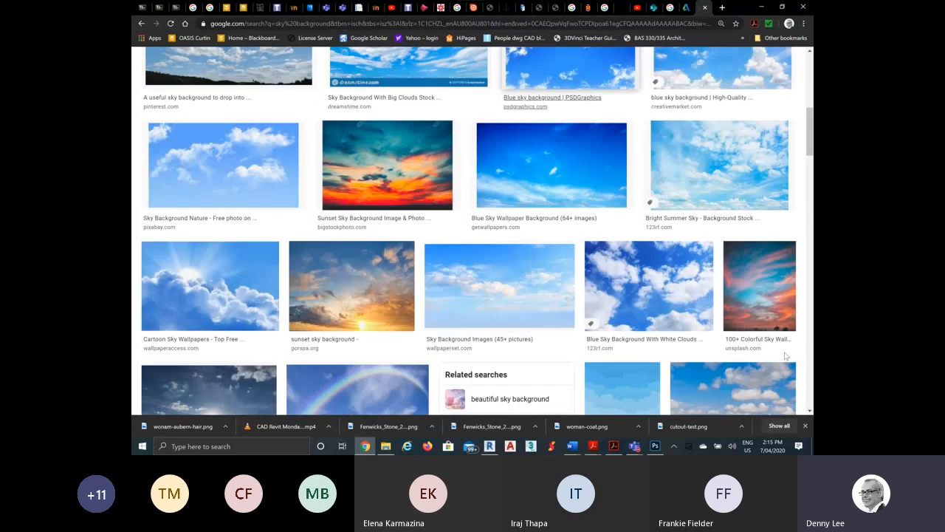
{"action": "left_click", "coordinate": [714, 150]}
{"action": "right_click", "coordinate": [729, 126]}
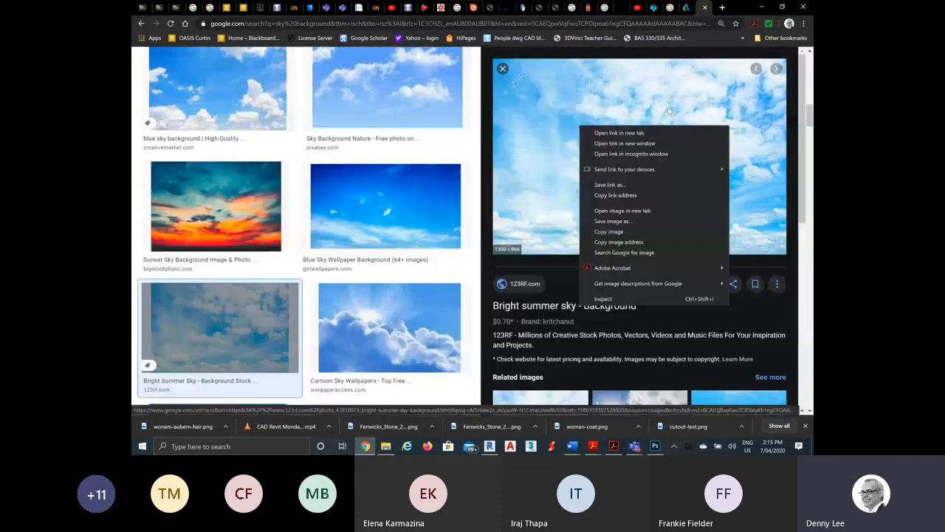
{"action": "left_click", "coordinate": [503, 70]}
{"action": "left_click", "coordinate": [503, 70]}
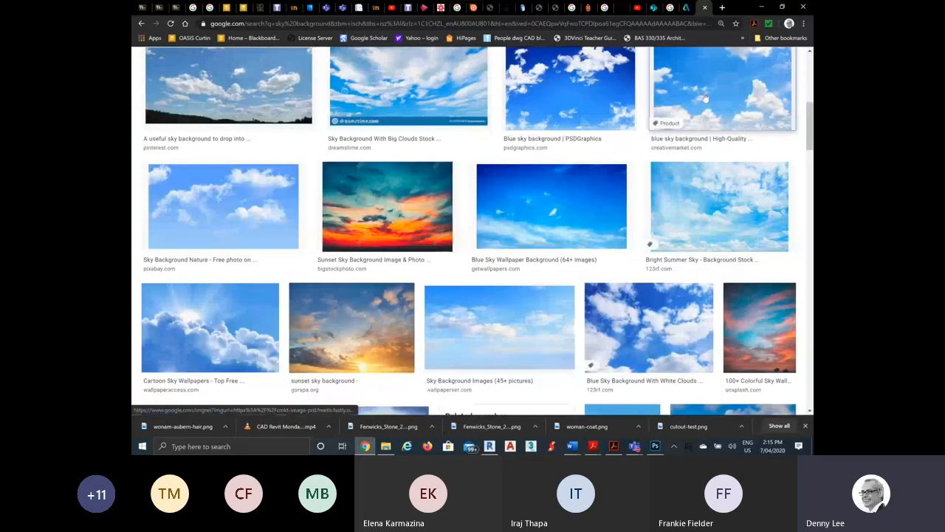
{"action": "left_click", "coordinate": [705, 99]}
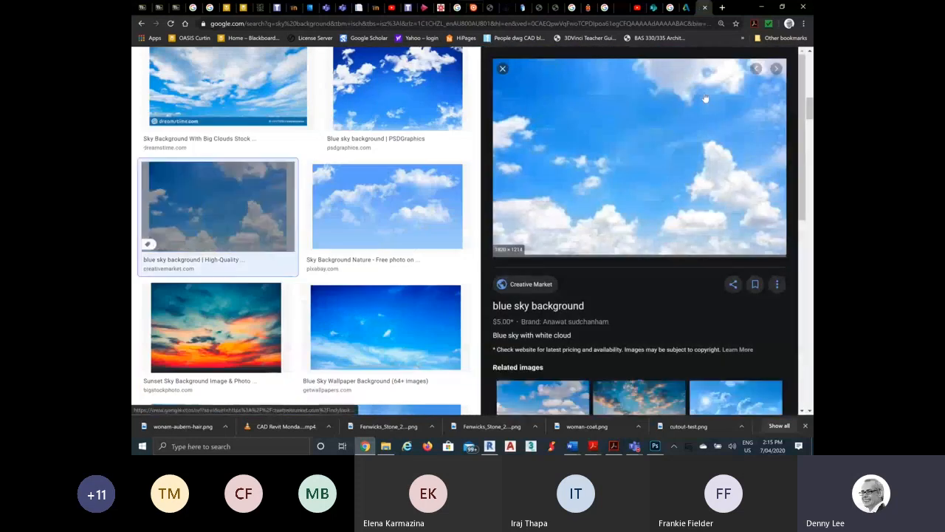
{"action": "left_click", "coordinate": [371, 352]}
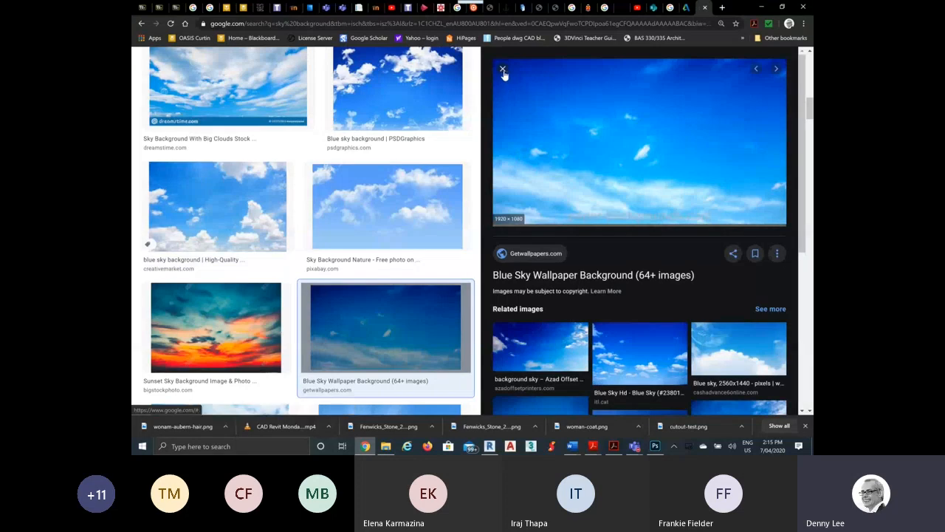
{"action": "left_click", "coordinate": [517, 80]}
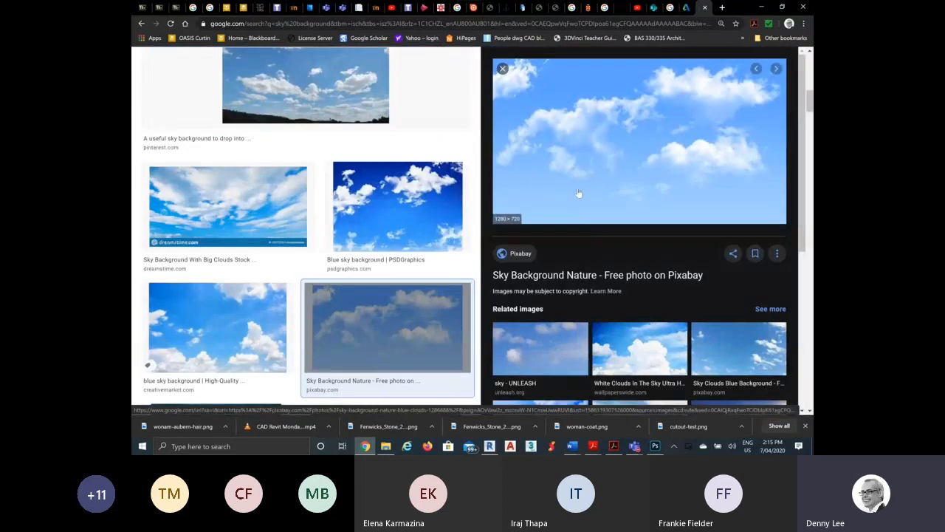
Save the previewed Pixabay sky image as the WEBP file sky-1286888_1280 in the VC3 folder
{"action": "right_click", "coordinate": [588, 112]}
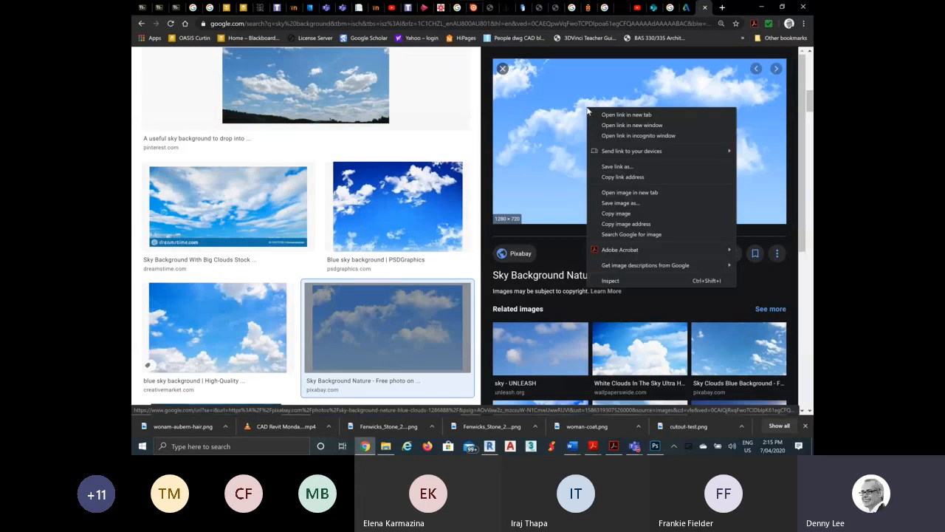
{"action": "left_click", "coordinate": [619, 206]}
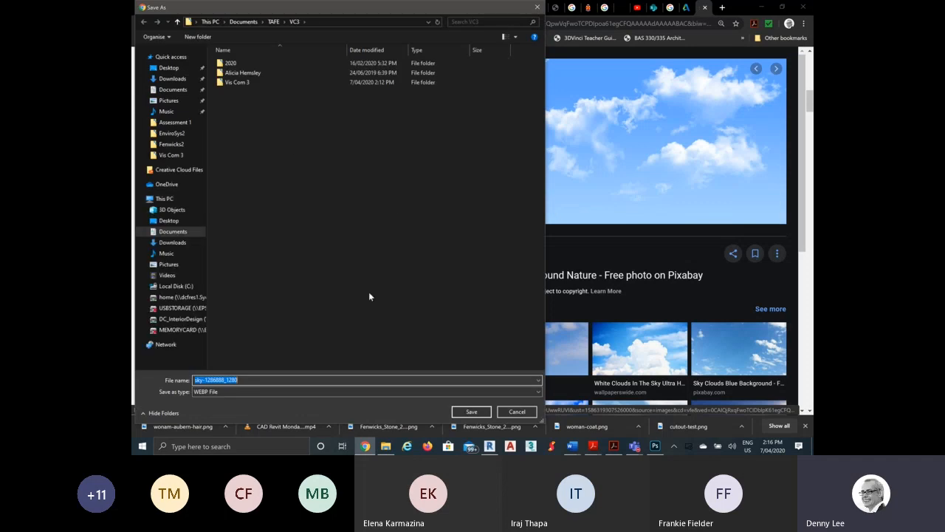
{"action": "left_click", "coordinate": [471, 412]}
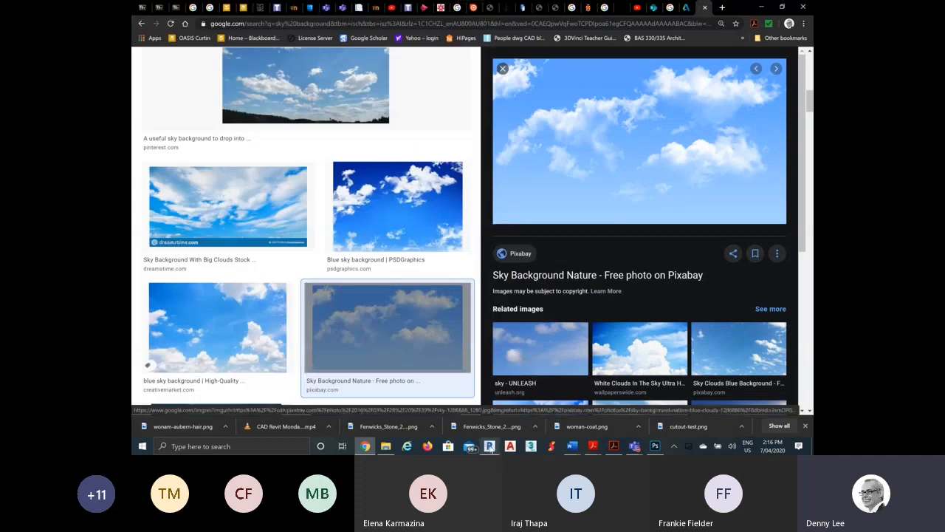
Switch to Photoshop, start opening a file and show the Vis Com 3 folder contents as large icons
{"action": "mouse_move", "coordinate": [609, 444]}
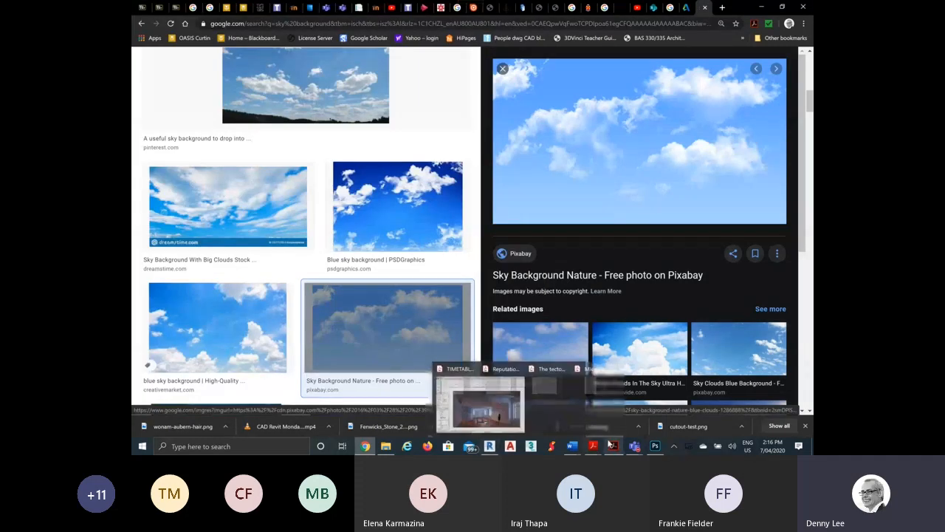
{"action": "left_click", "coordinate": [655, 446]}
{"action": "left_click", "coordinate": [152, 6]}
{"action": "left_click", "coordinate": [158, 22]}
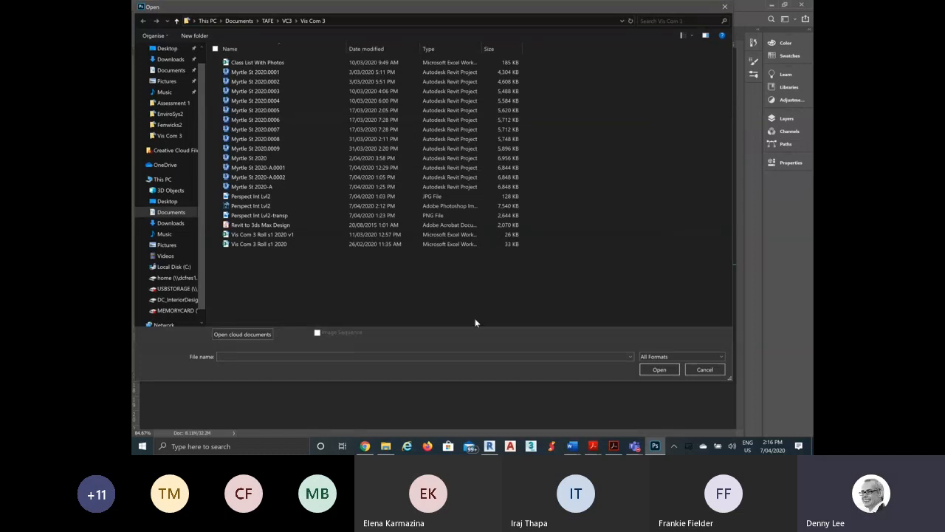
{"action": "right_click", "coordinate": [635, 134]}
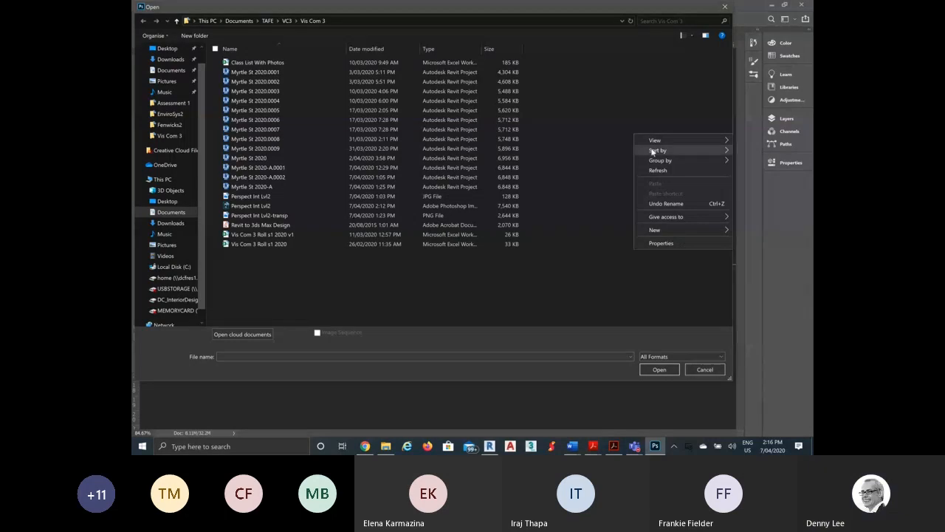
{"action": "mouse_move", "coordinate": [655, 141]}
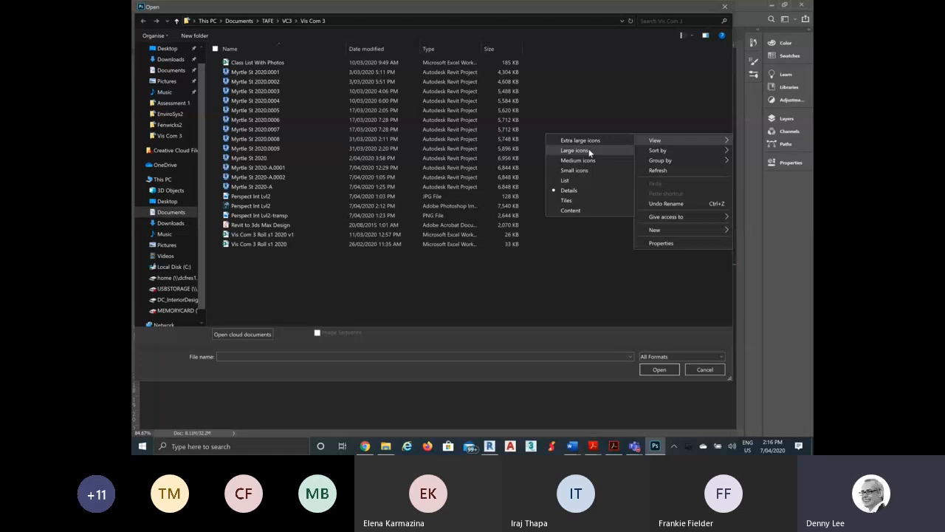
{"action": "left_click", "coordinate": [590, 152]}
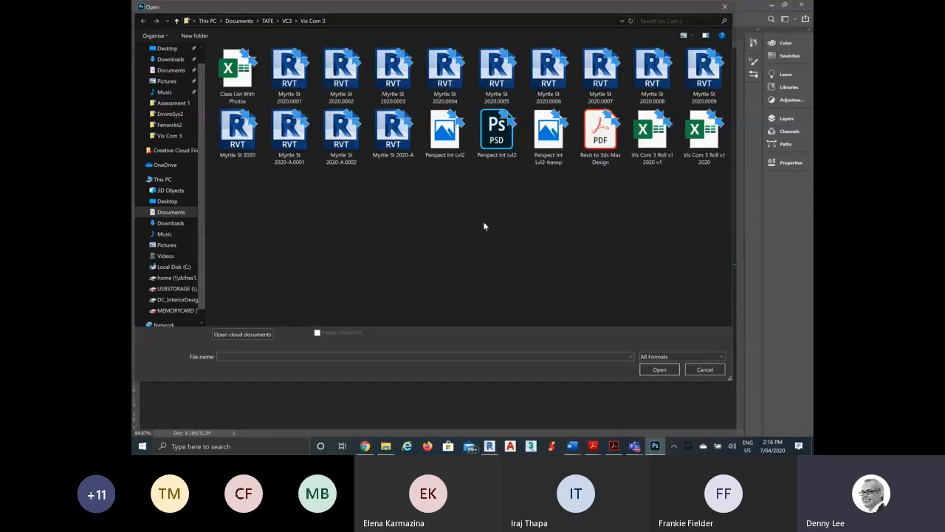
Show the parent VC3 folder as large icons and try to open sky-1286888_1280 from it
{"action": "left_click", "coordinate": [288, 21]}
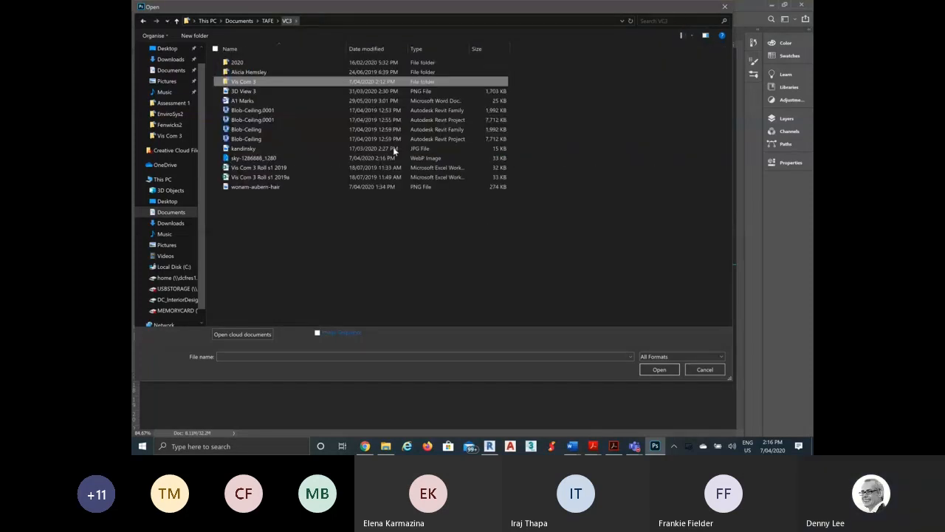
{"action": "right_click", "coordinate": [428, 218]}
{"action": "mouse_move", "coordinate": [450, 226]}
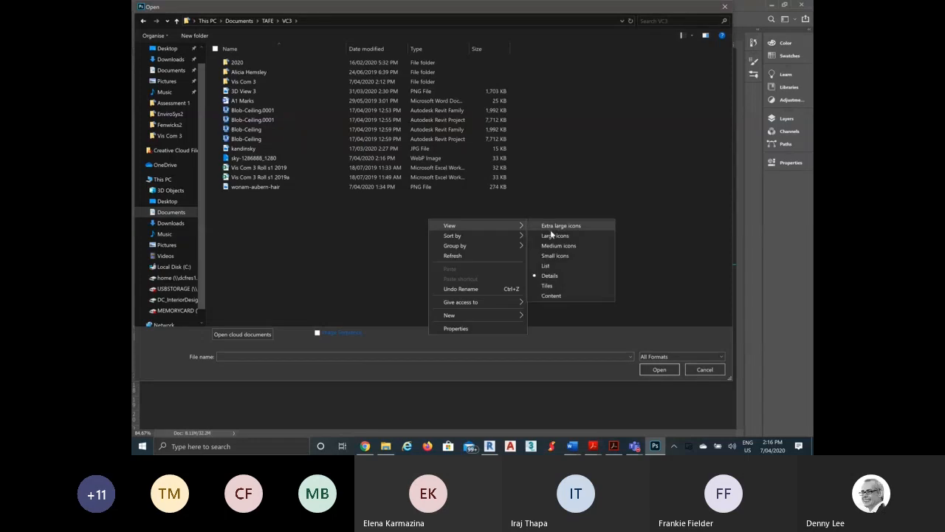
{"action": "left_click", "coordinate": [554, 237]}
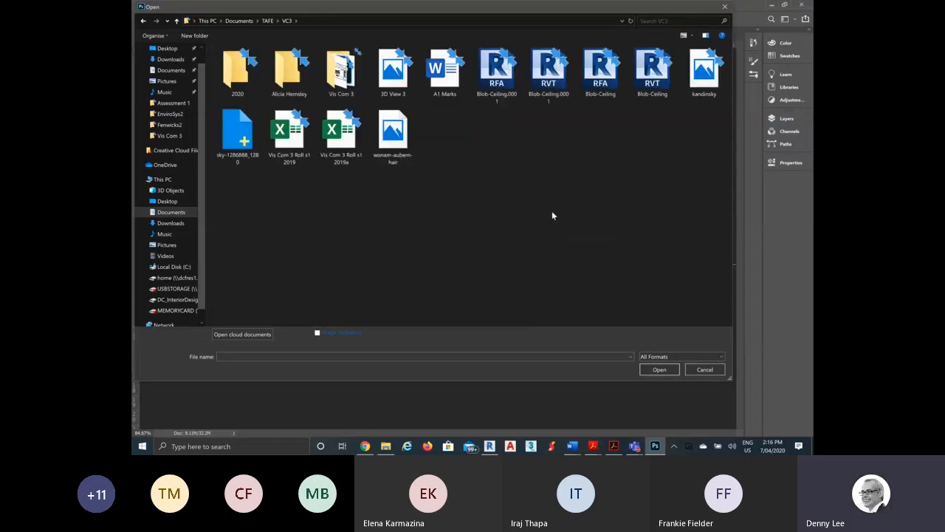
{"action": "left_click", "coordinate": [235, 137]}
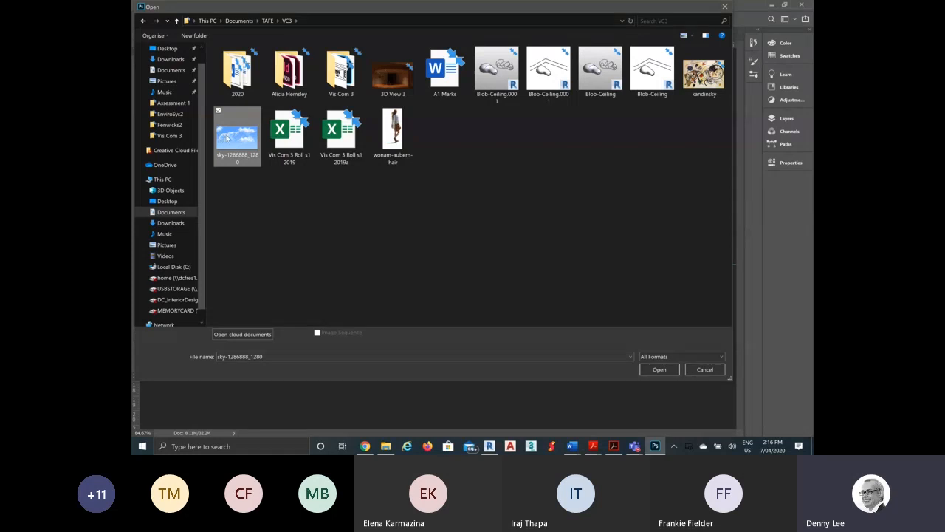
{"action": "double_click", "coordinate": [221, 136]}
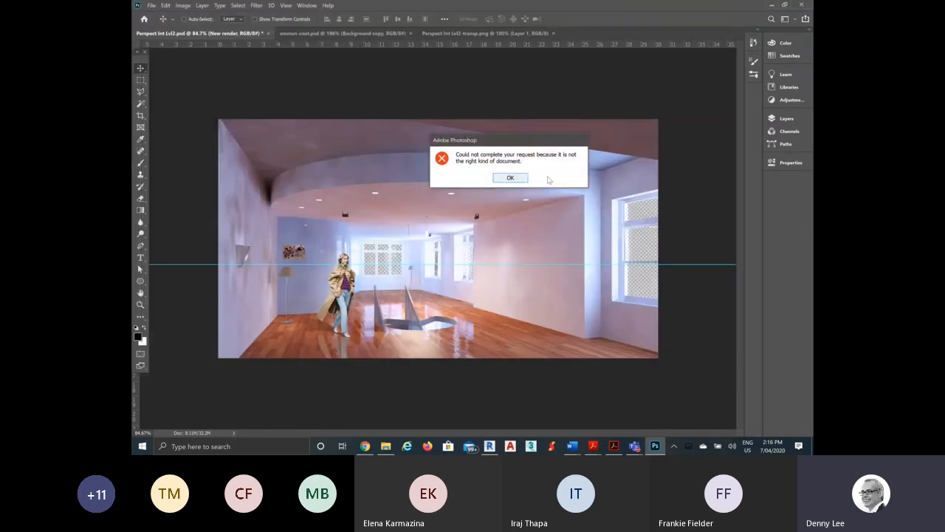
{"action": "left_click", "coordinate": [509, 178]}
Switch to Chrome and check the file type offered when saving the Pixabay sky image, without saving it again
{"action": "left_click", "coordinate": [365, 447]}
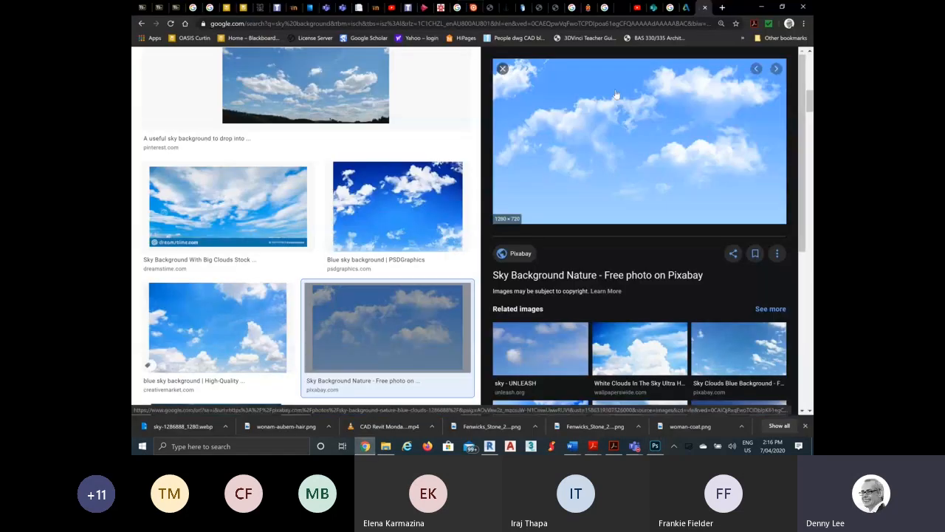
{"action": "right_click", "coordinate": [616, 93]}
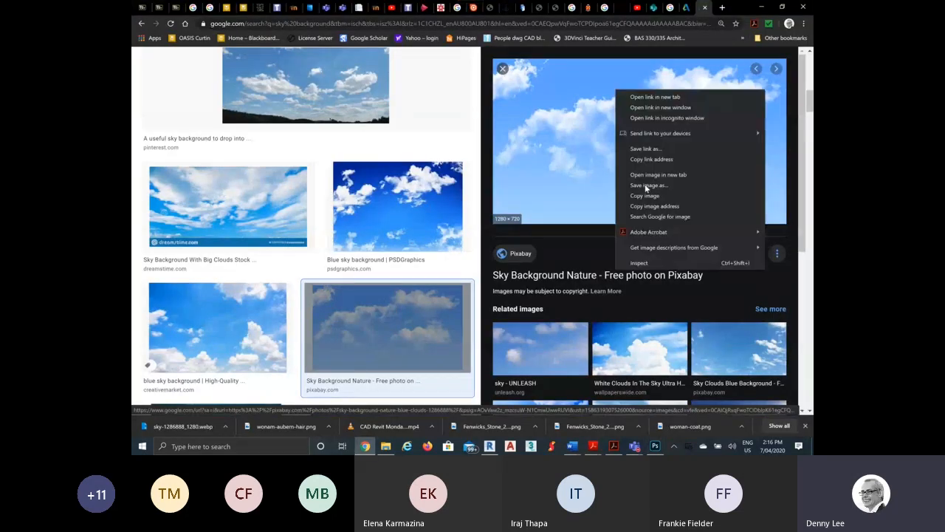
{"action": "left_click", "coordinate": [650, 190]}
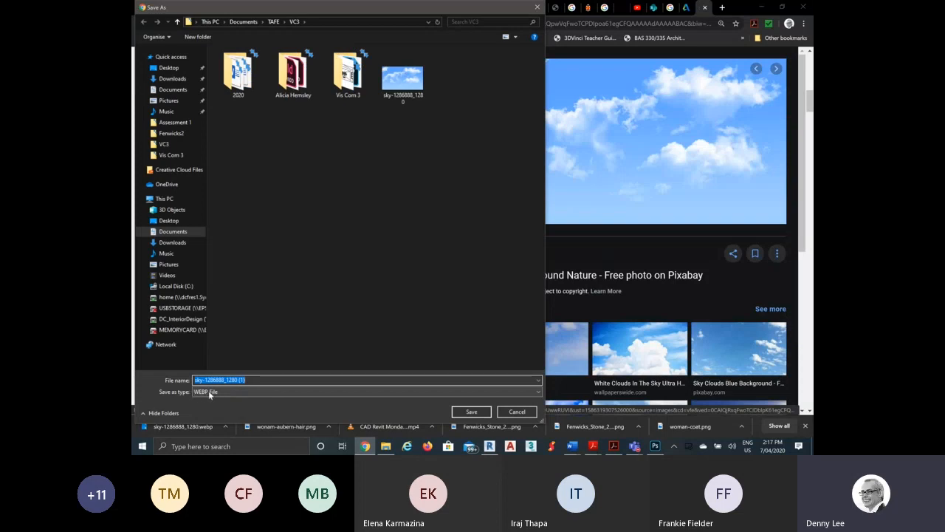
{"action": "left_click", "coordinate": [518, 415]}
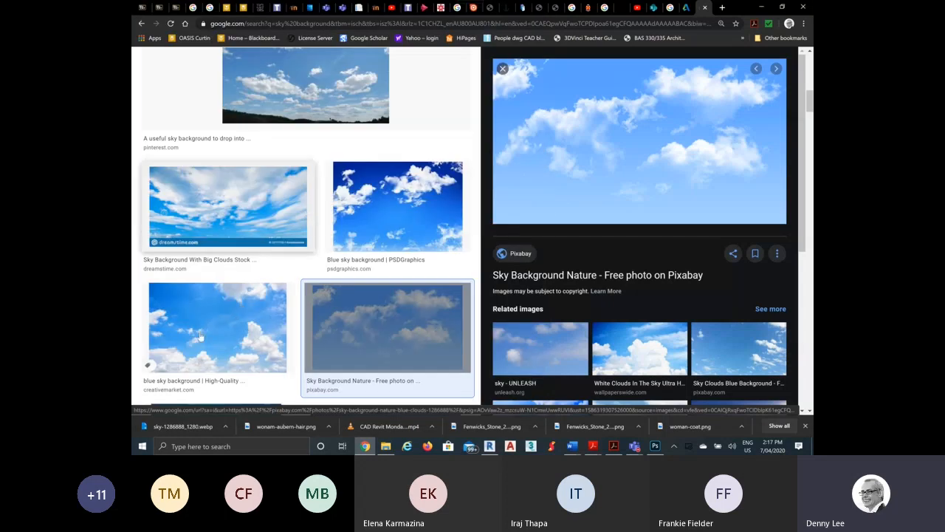
Preview the Blue Sky Wallpaper Background result and its related image Blue Sky Hd - Blue Sky (#238018)
{"action": "scroll", "coordinate": [333, 293], "scroll_direction": "down", "scroll_amount": 2}
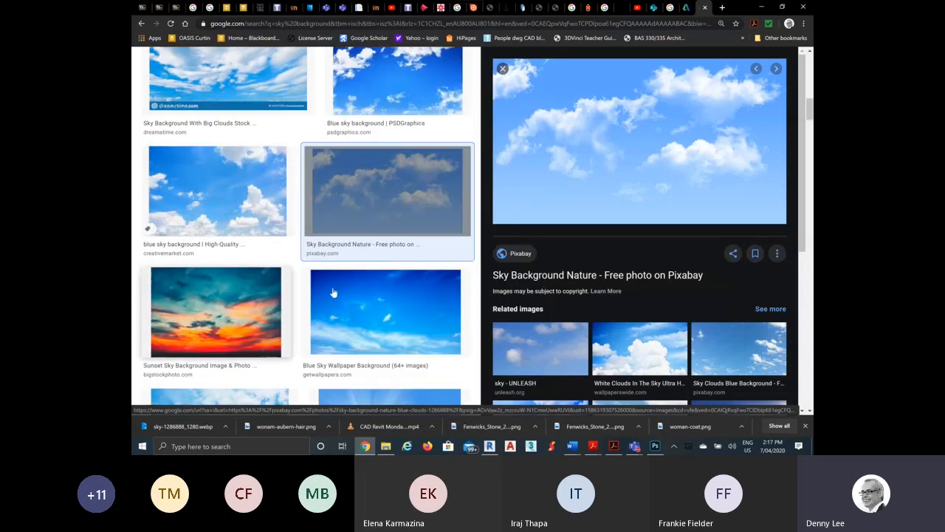
{"action": "left_click", "coordinate": [386, 312]}
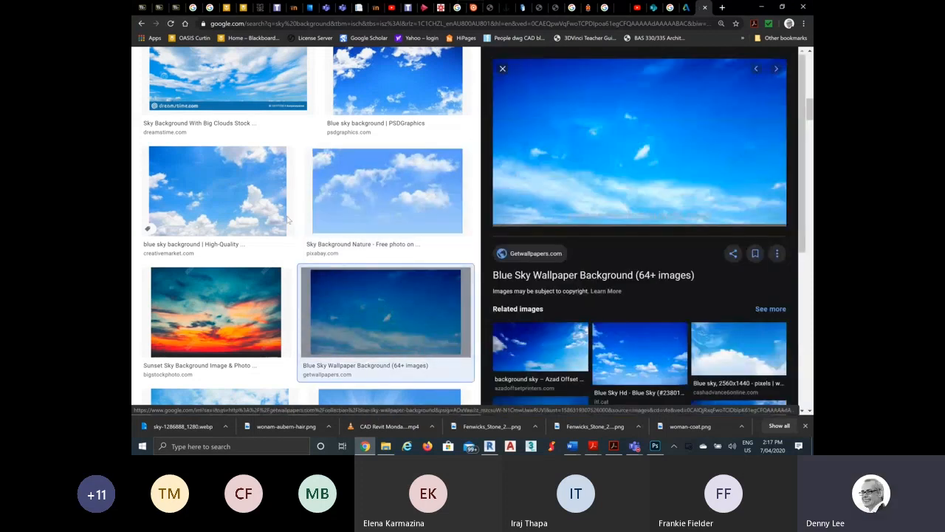
{"action": "scroll", "coordinate": [289, 220], "scroll_direction": "down", "scroll_amount": 4}
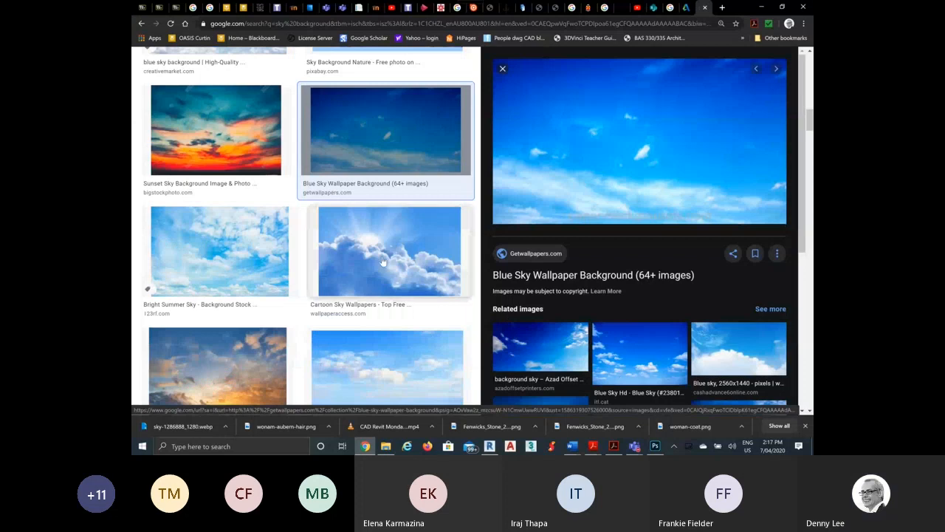
{"action": "left_click", "coordinate": [628, 359]}
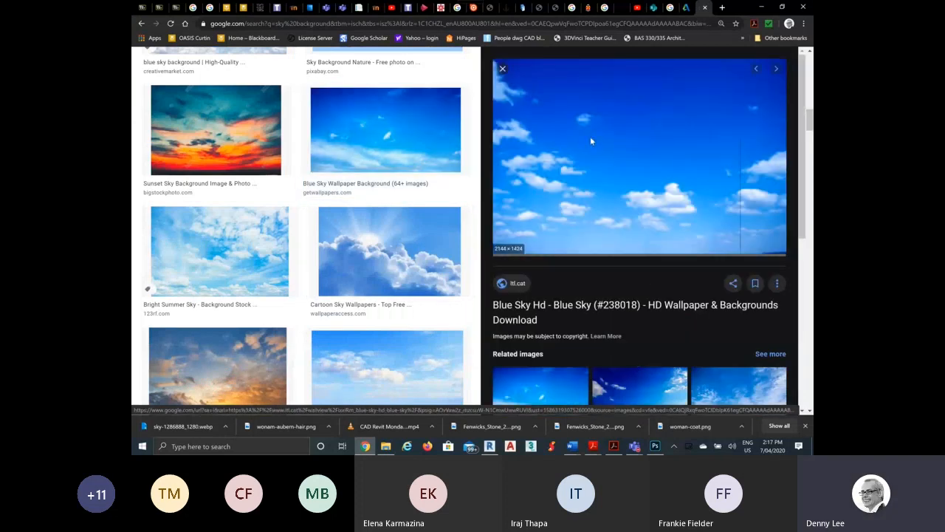
Try to save the Blue Sky Hd image, and force the unresponsive browser to close
{"action": "right_click", "coordinate": [590, 136]}
{"action": "left_click", "coordinate": [626, 232]}
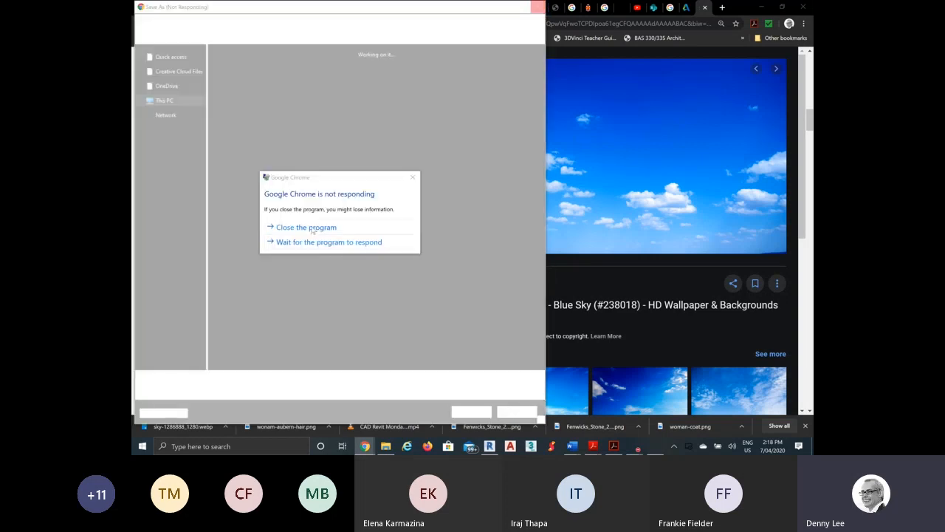
{"action": "left_click", "coordinate": [310, 227]}
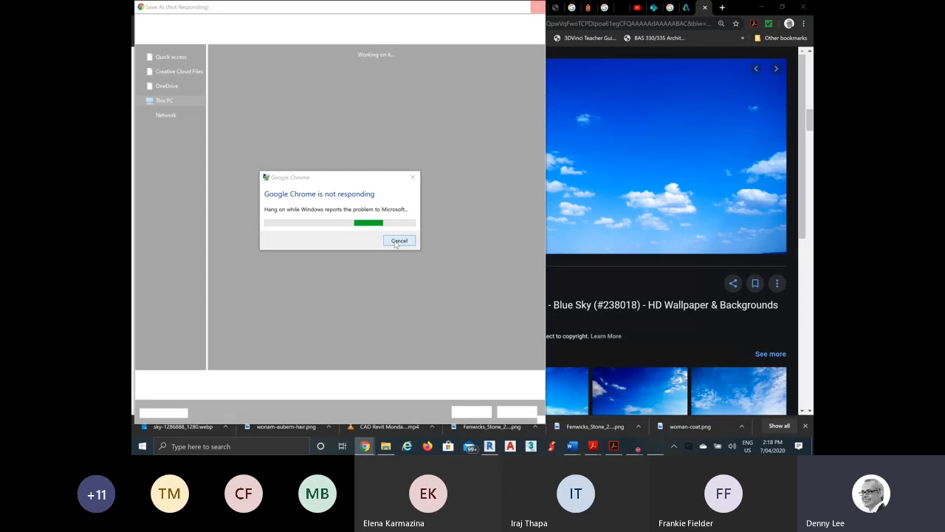
Switch back to Photoshop and retry opening sky-1286888_1280 from the VC3 folder, including through the file's own options
{"action": "left_click", "coordinate": [653, 448]}
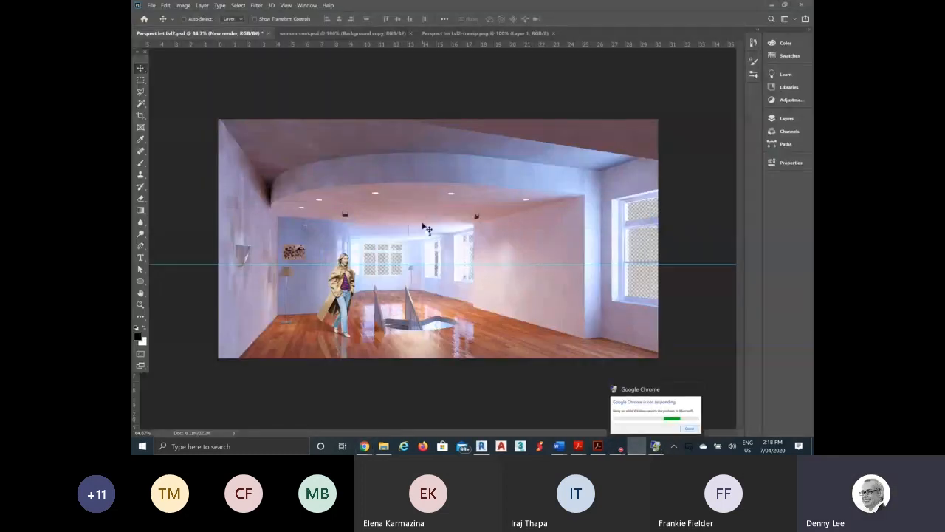
{"action": "left_click", "coordinate": [151, 6]}
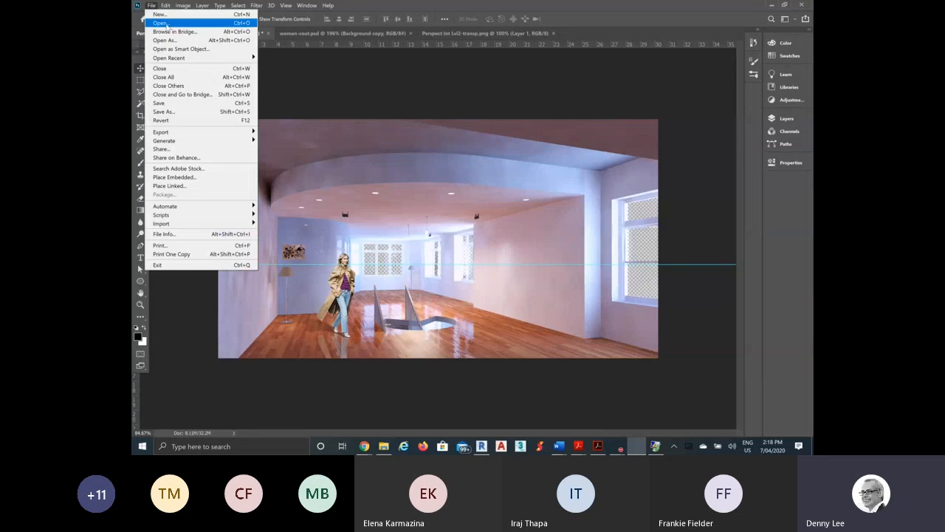
{"action": "left_click", "coordinate": [164, 24]}
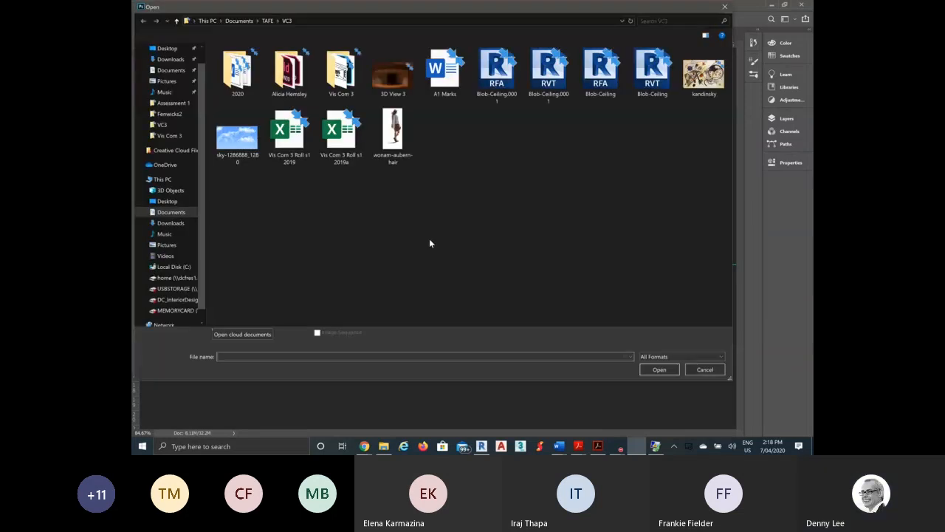
{"action": "left_click", "coordinate": [231, 139]}
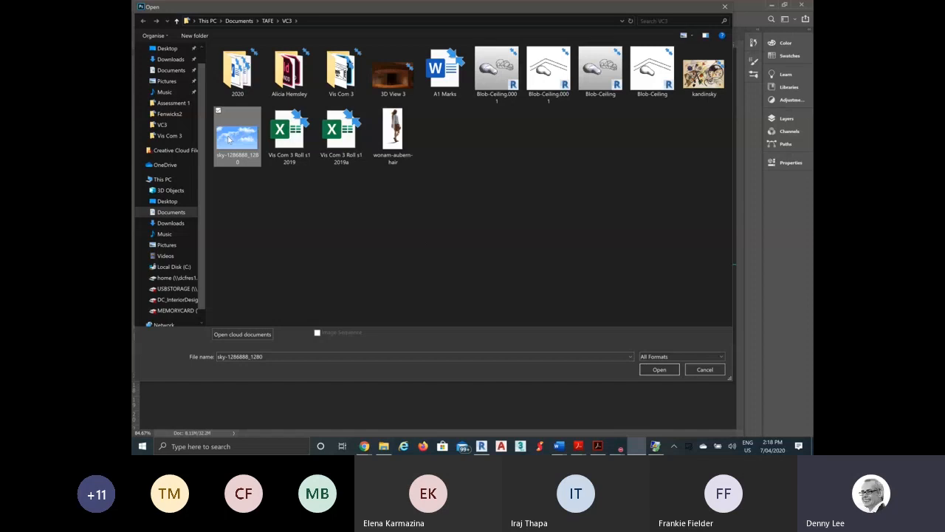
{"action": "double_click", "coordinate": [232, 137]}
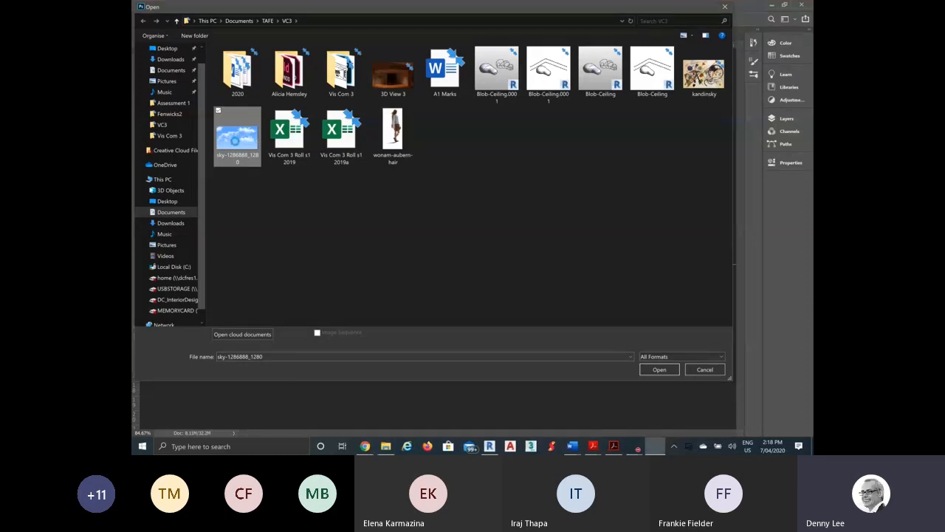
{"action": "right_click", "coordinate": [230, 131]}
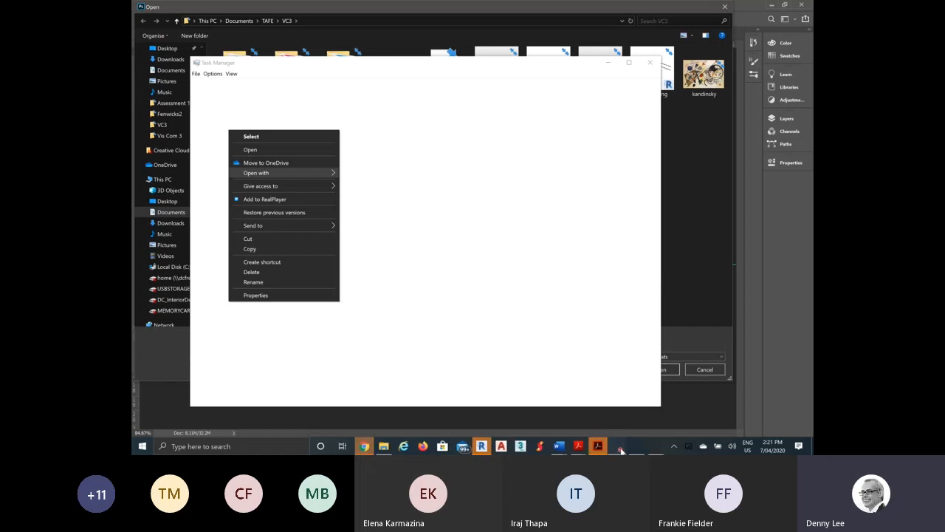
Switch to the Microsoft Teams call in progress and stop sharing the screen
{"action": "mouse_move", "coordinate": [619, 446]}
{"action": "left_click", "coordinate": [568, 388]}
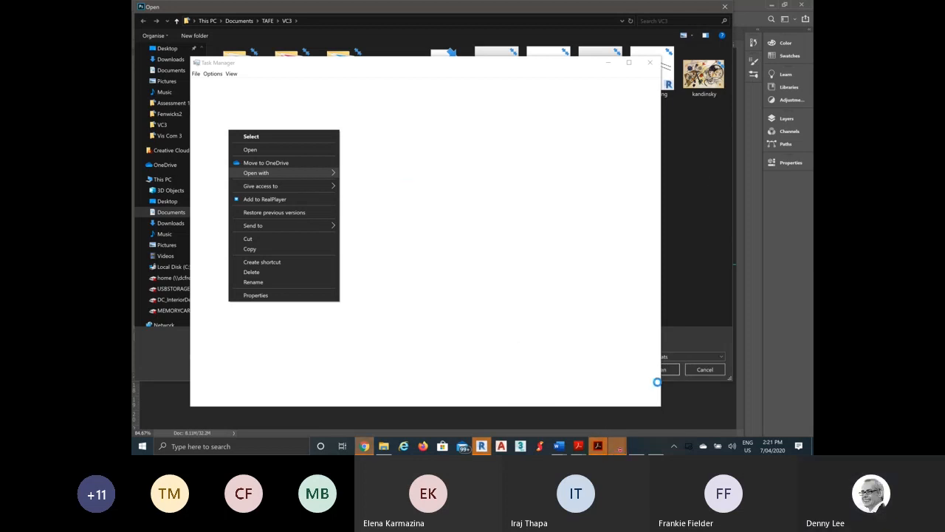
{"action": "mouse_move", "coordinate": [624, 448]}
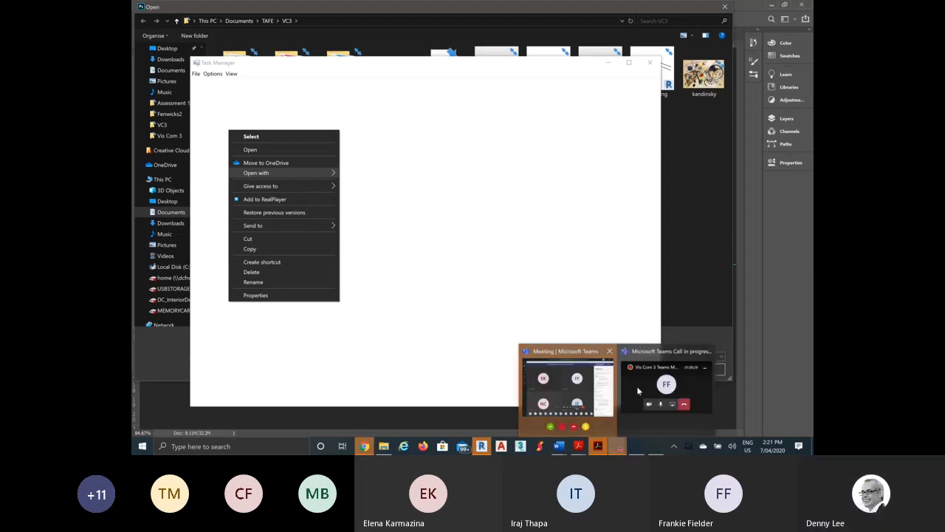
{"action": "left_click", "coordinate": [659, 391]}
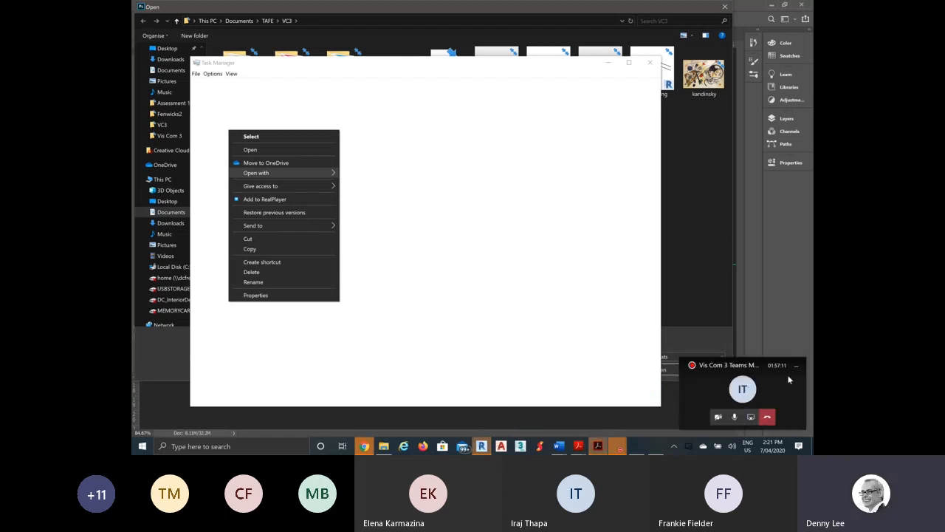
{"action": "left_click", "coordinate": [750, 418]}
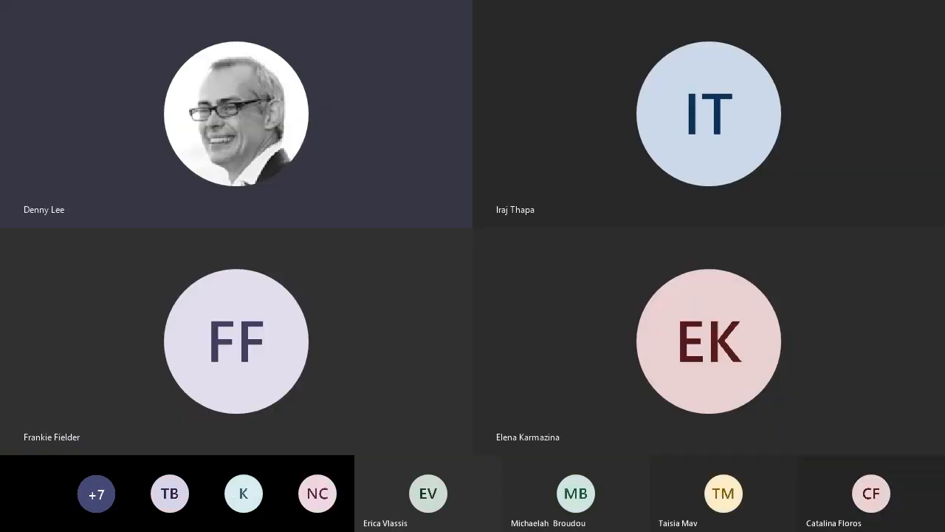